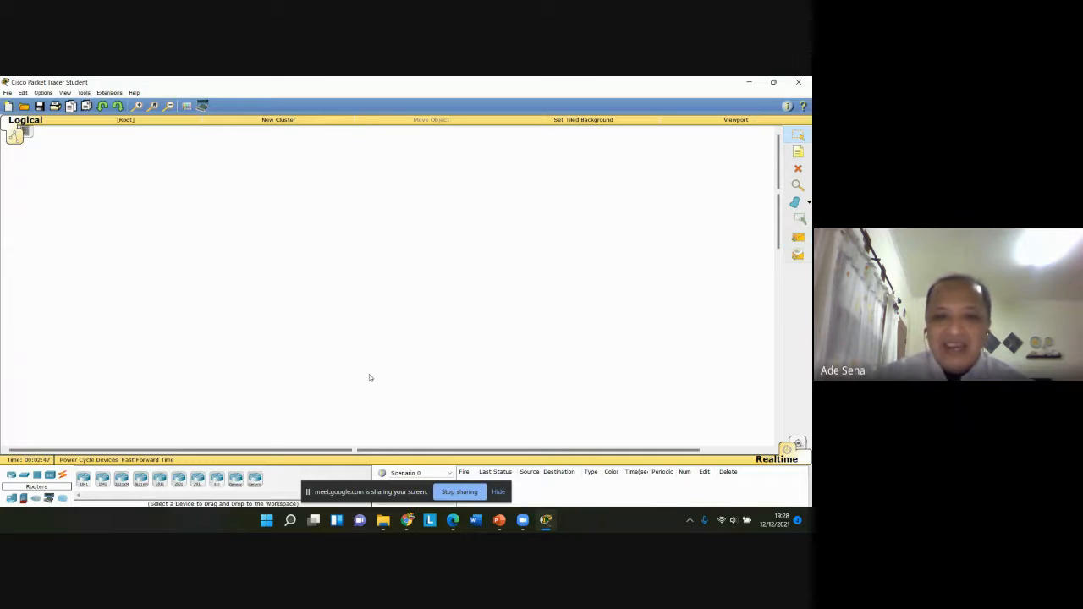
Examine the available device models category by category, from switches, hubs, wireless devices and connections to end devices, security, WAN emulation, custom-made and multiuser devices
{"action": "left_click", "coordinate": [498, 492]}
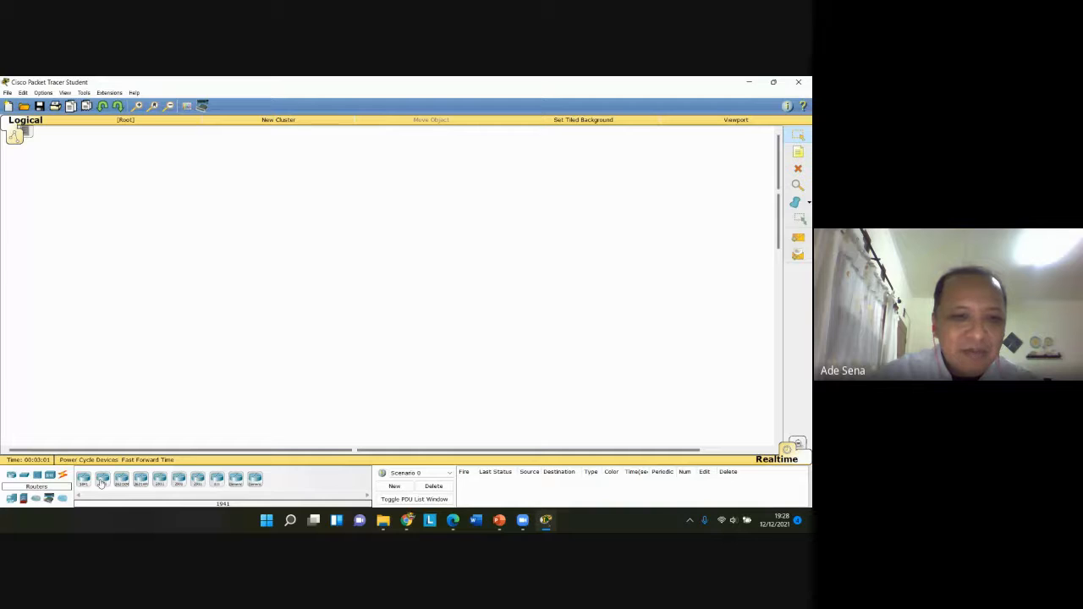
{"action": "left_click", "coordinate": [24, 477]}
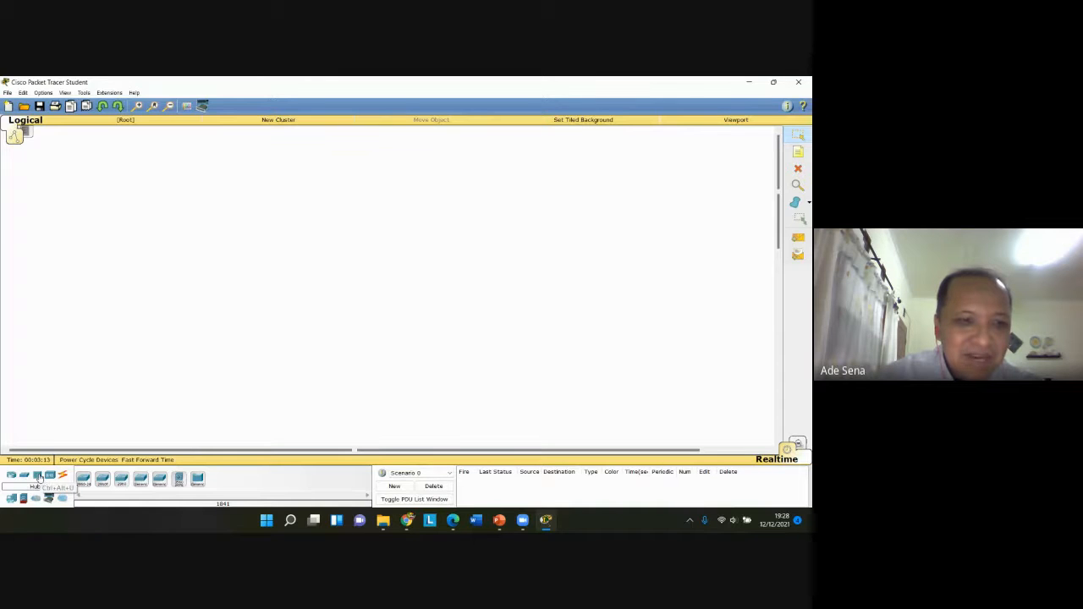
{"action": "left_click", "coordinate": [38, 476]}
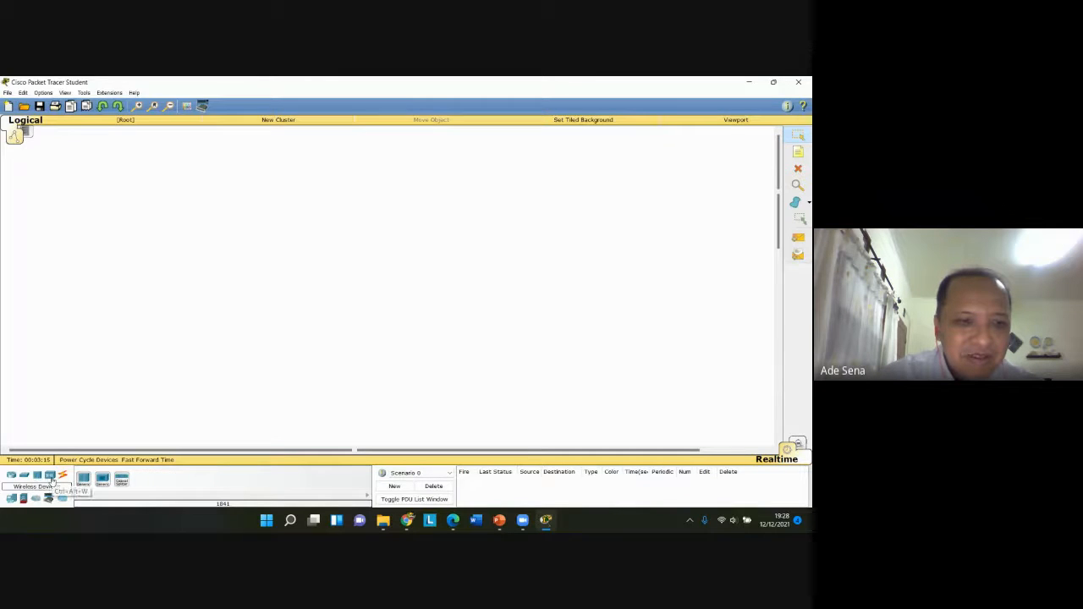
{"action": "left_click", "coordinate": [52, 477]}
{"action": "left_click", "coordinate": [62, 477]}
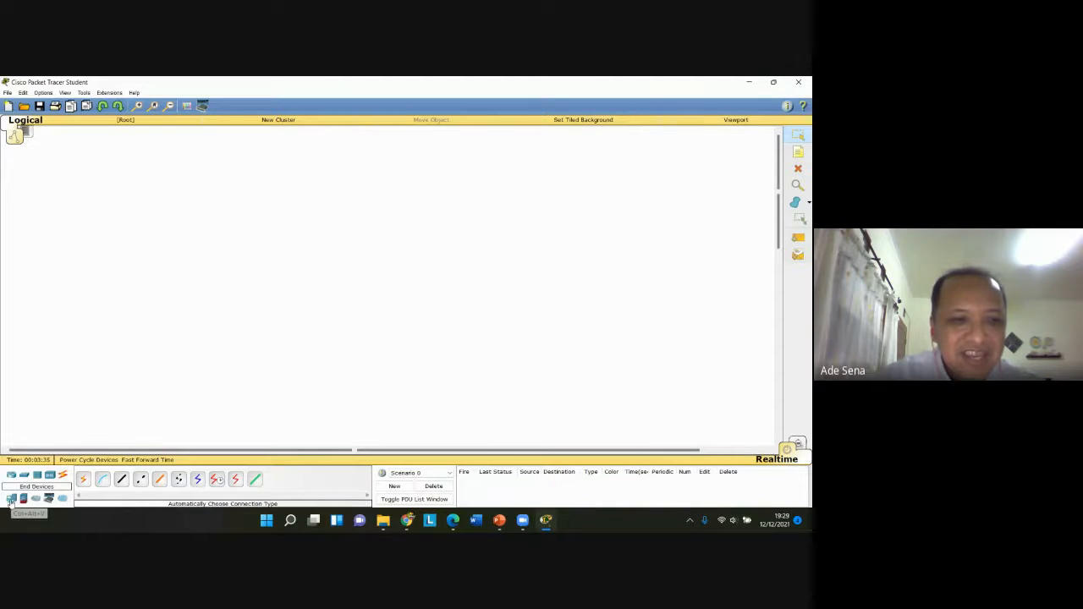
{"action": "left_click", "coordinate": [10, 499]}
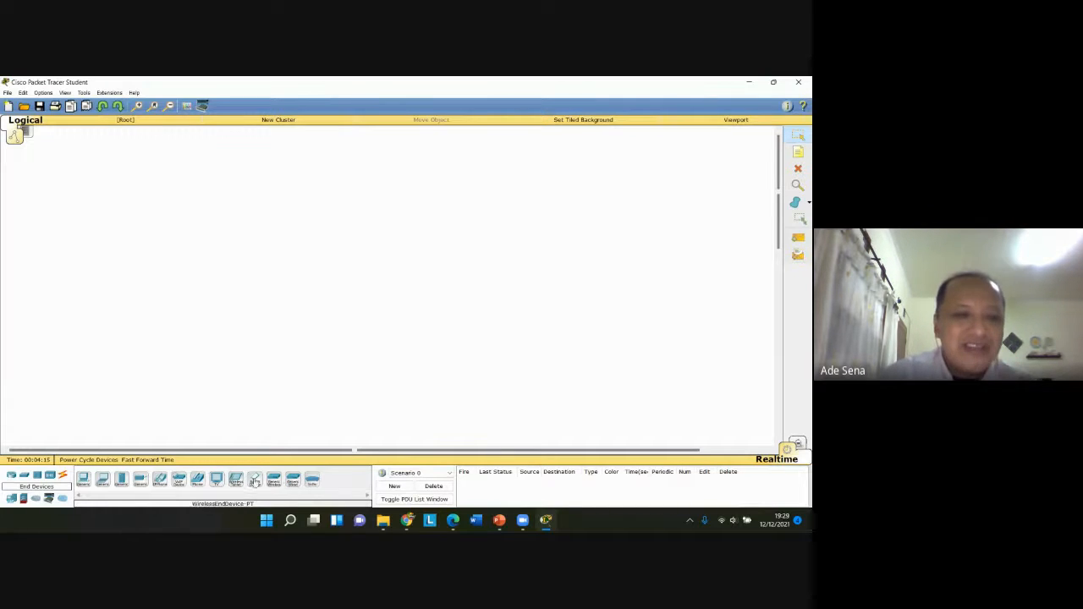
{"action": "left_click", "coordinate": [23, 499]}
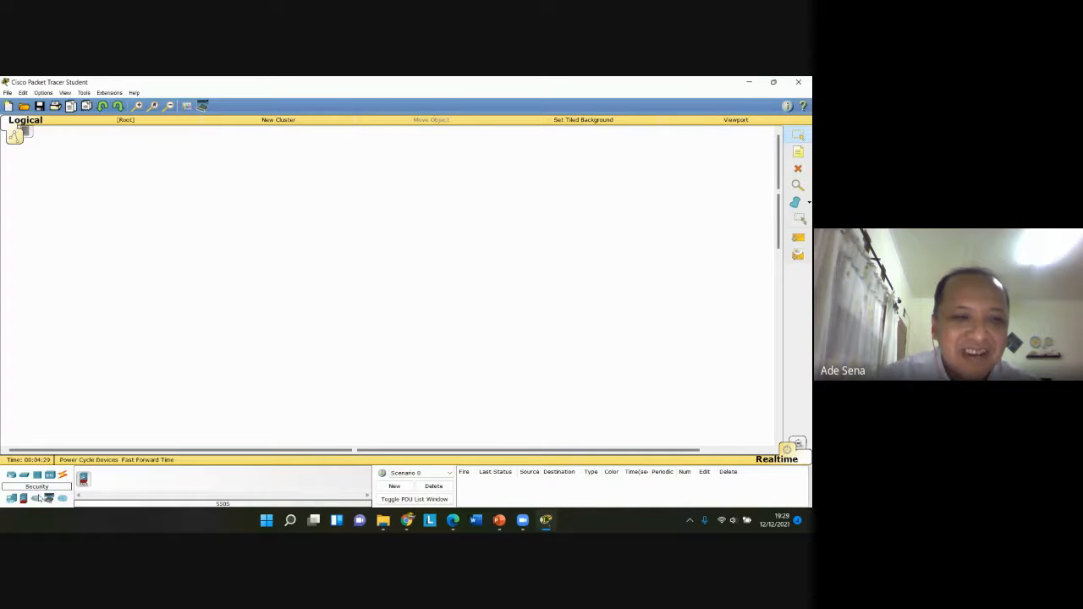
{"action": "left_click", "coordinate": [36, 500]}
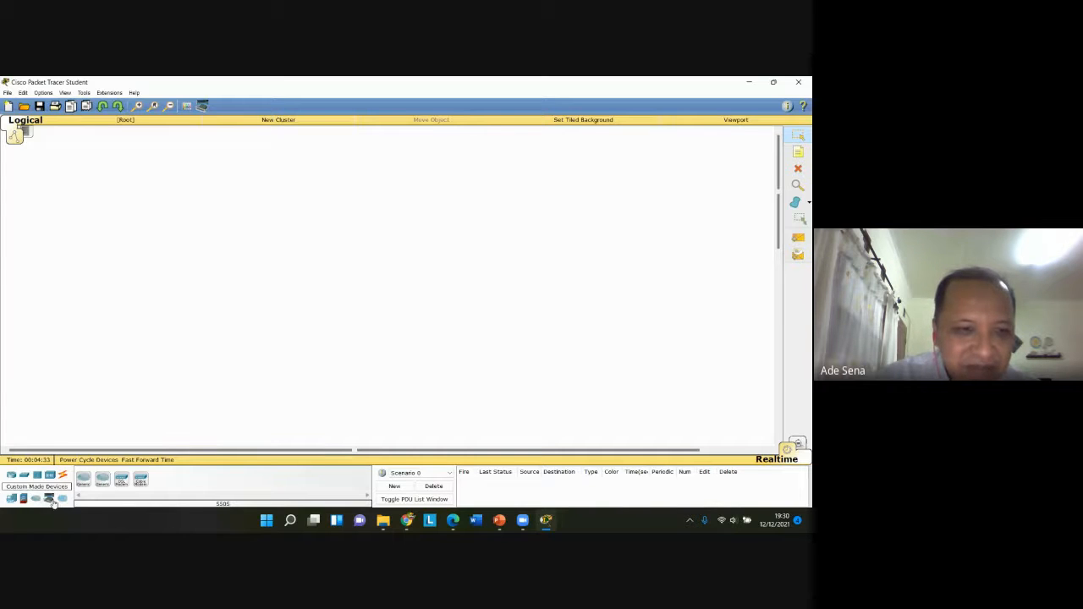
{"action": "left_click", "coordinate": [49, 499]}
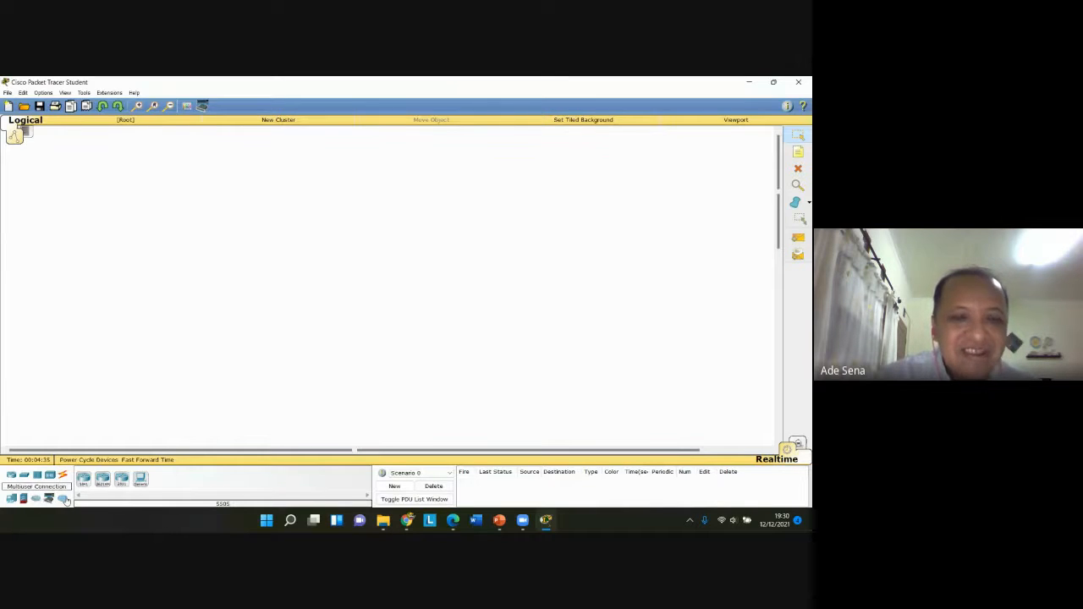
{"action": "left_click", "coordinate": [63, 499]}
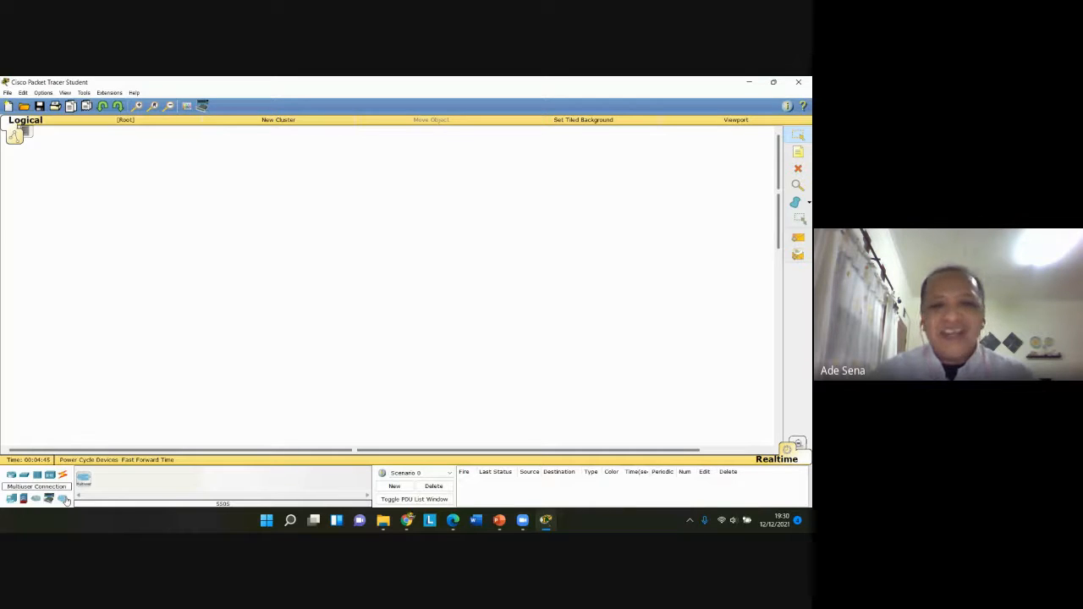
Place a PC-PT in the empty workspace and a Laptop-PT to its right, aligned in a row with a gap between them
{"action": "left_click", "coordinate": [11, 499]}
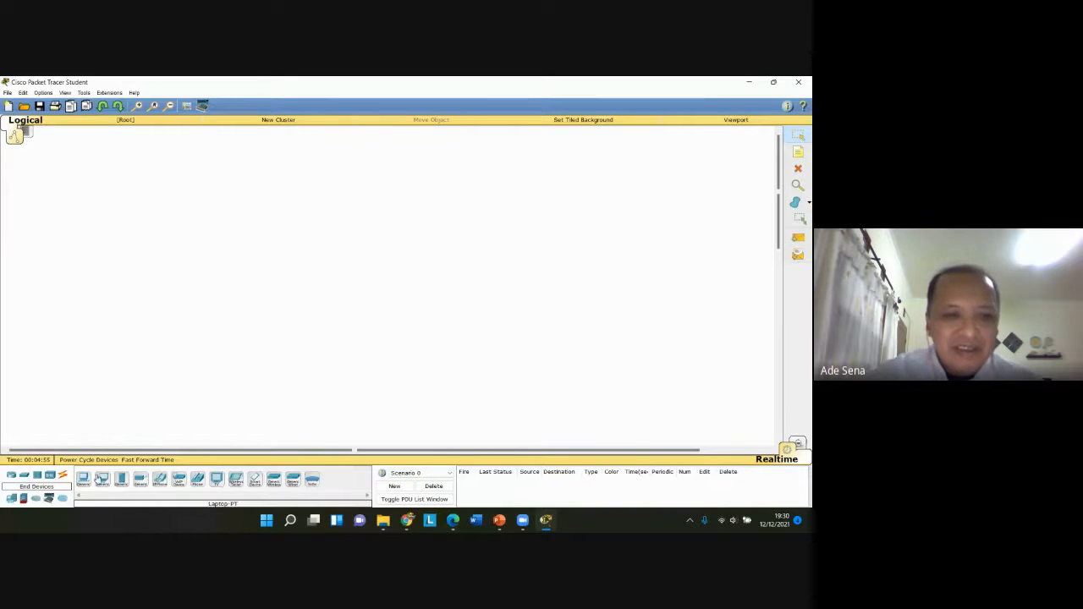
{"action": "left_click", "coordinate": [82, 479]}
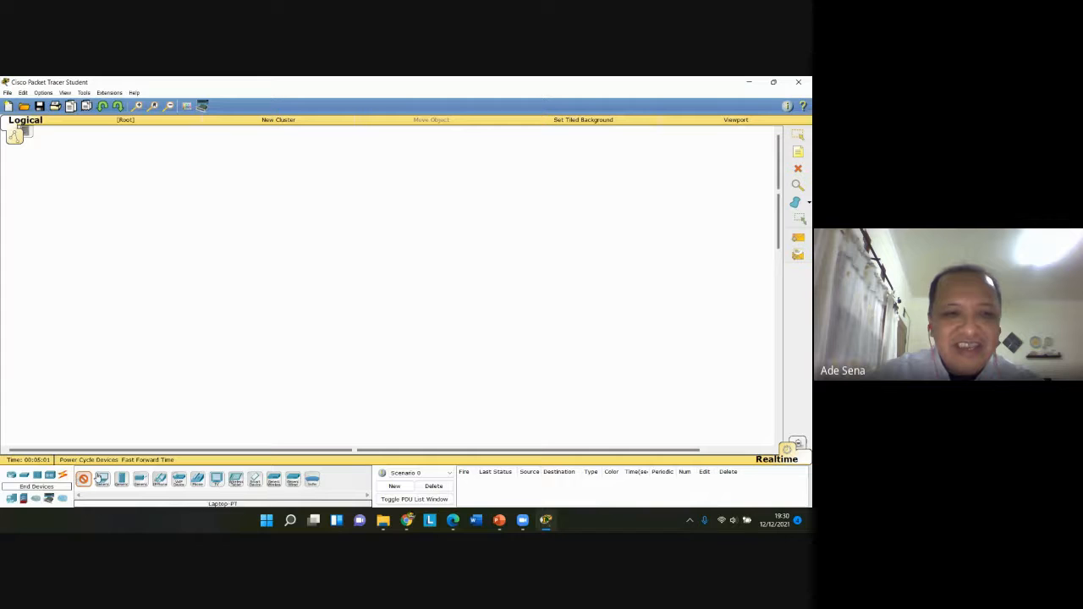
{"action": "left_click", "coordinate": [227, 257]}
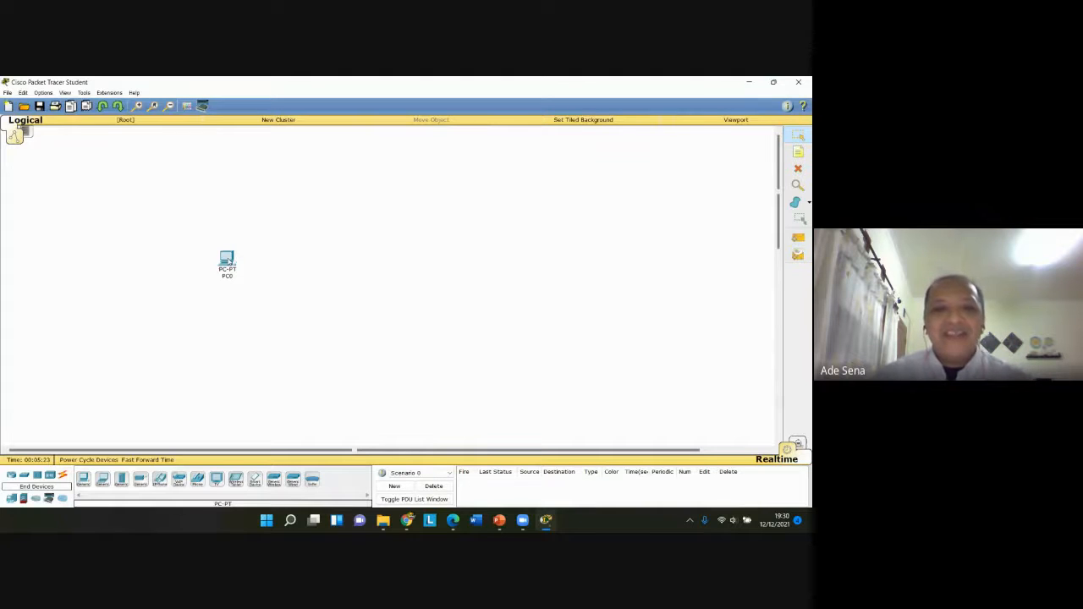
{"action": "left_click", "coordinate": [102, 479]}
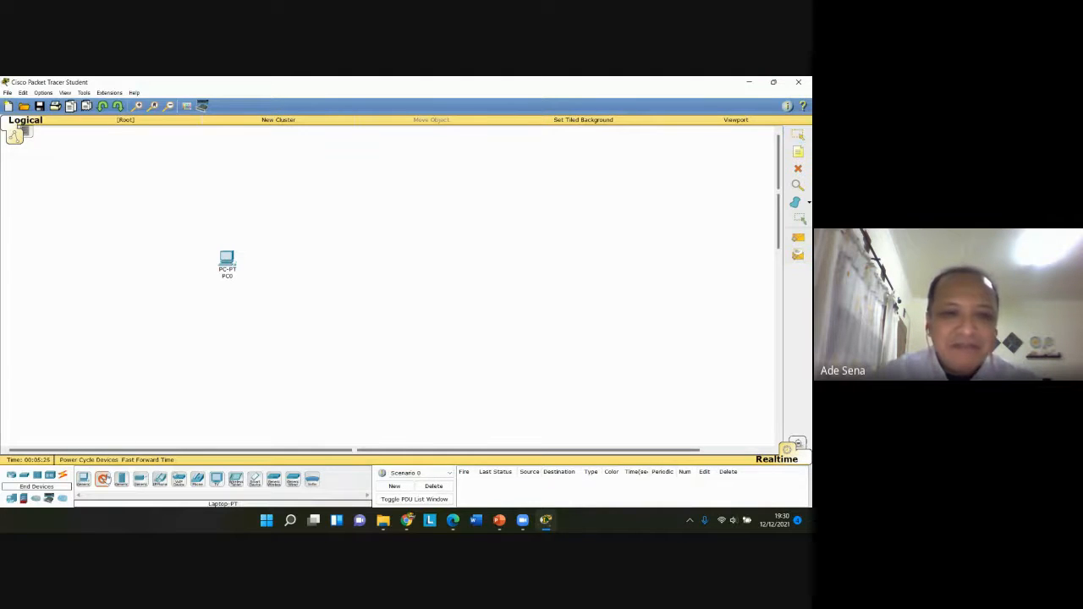
{"action": "left_click", "coordinate": [289, 253]}
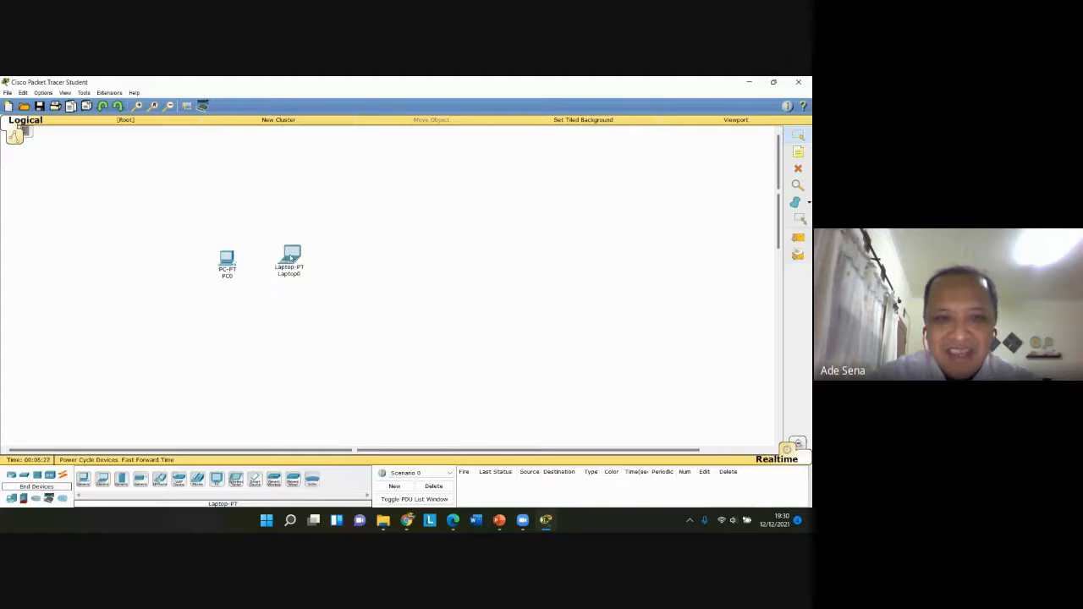
{"action": "left_click_drag", "start_coordinate": [291, 256], "coordinate": [297, 261]}
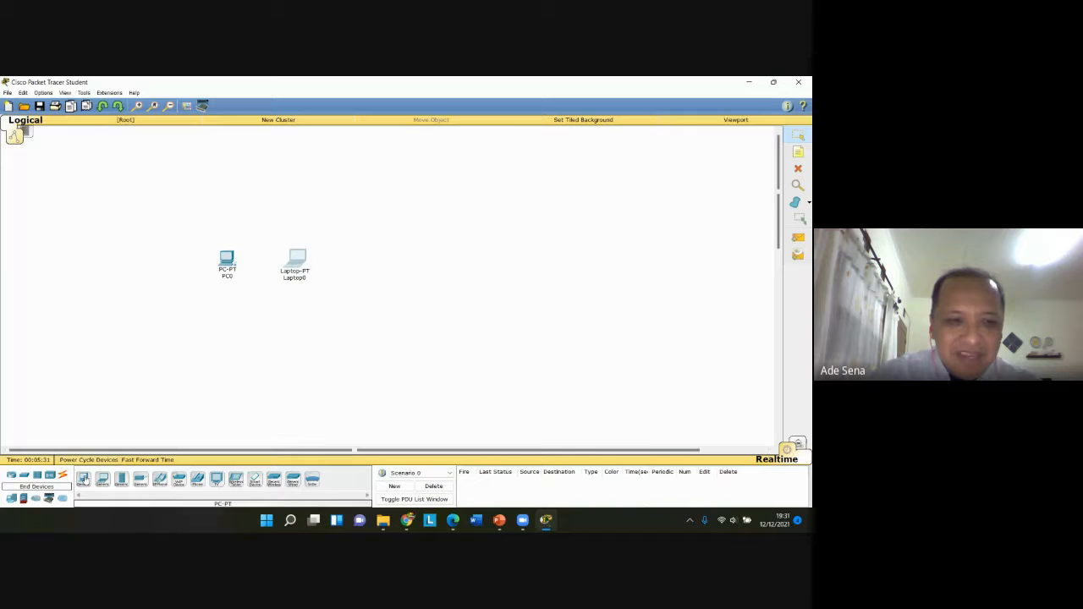
Add a second PC-PT between PC0 and Laptop0 and a second Laptop-PT right of Laptop0, aligned with the row
{"action": "left_click", "coordinate": [83, 479]}
{"action": "left_click", "coordinate": [255, 254]}
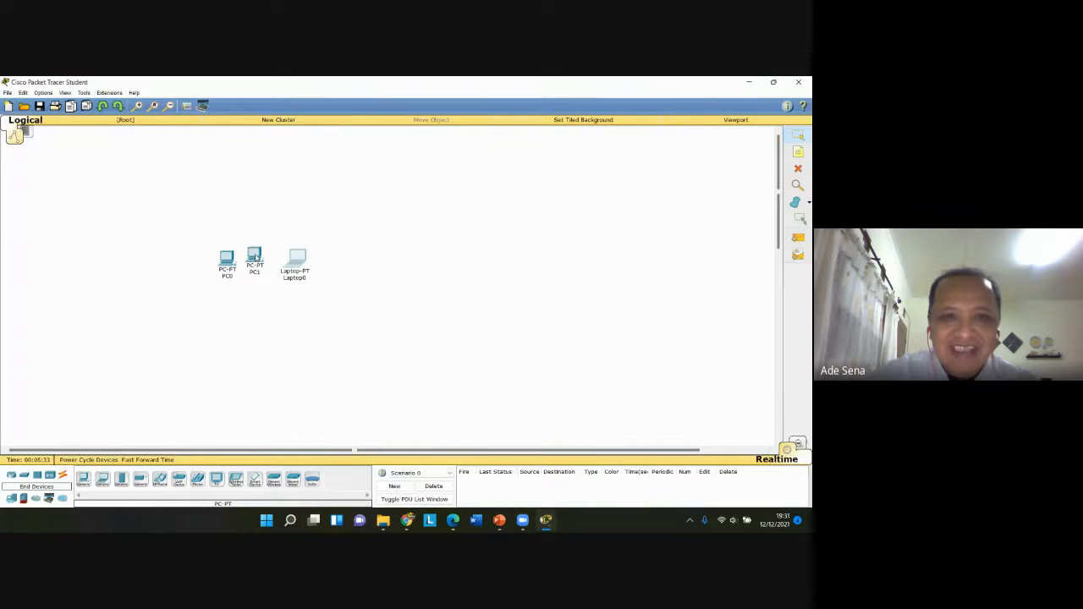
{"action": "left_click_drag", "start_coordinate": [256, 257], "coordinate": [259, 260]}
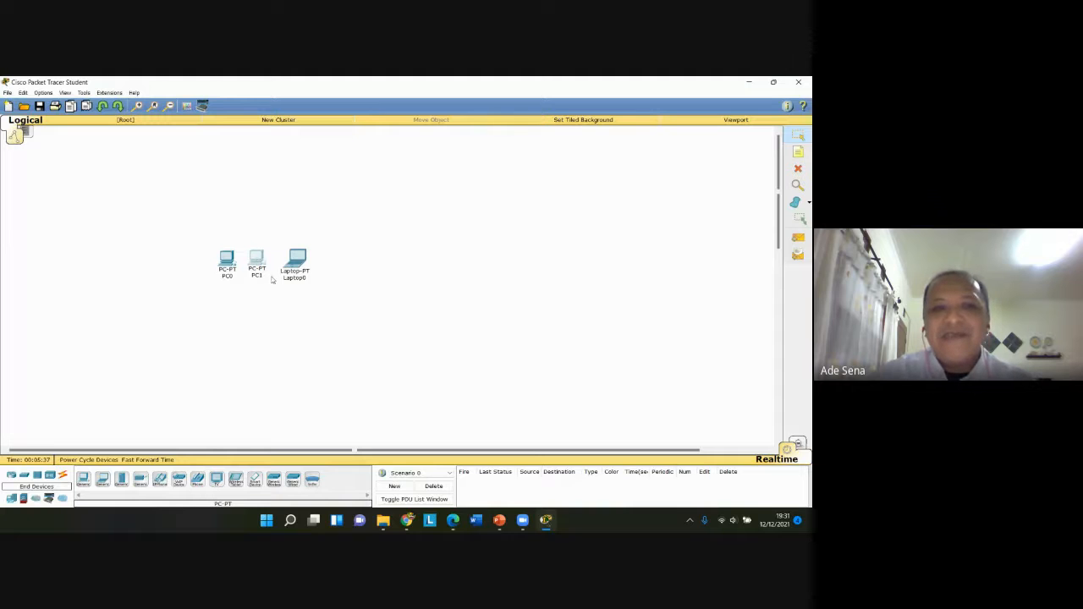
{"action": "left_click", "coordinate": [103, 479]}
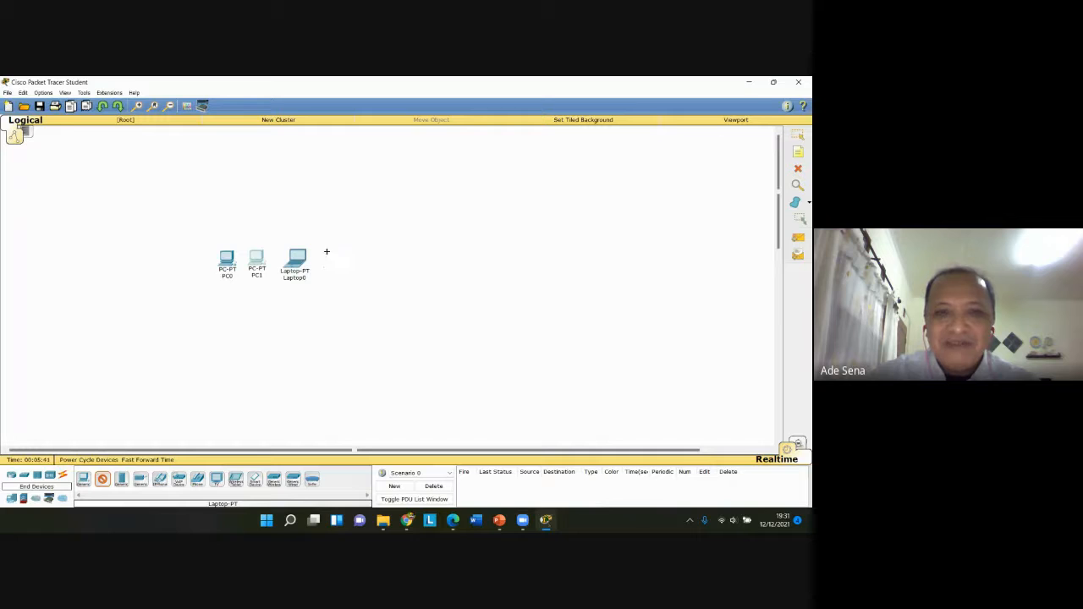
{"action": "left_click", "coordinate": [327, 252]}
{"action": "left_click_drag", "start_coordinate": [327, 255], "coordinate": [331, 262]}
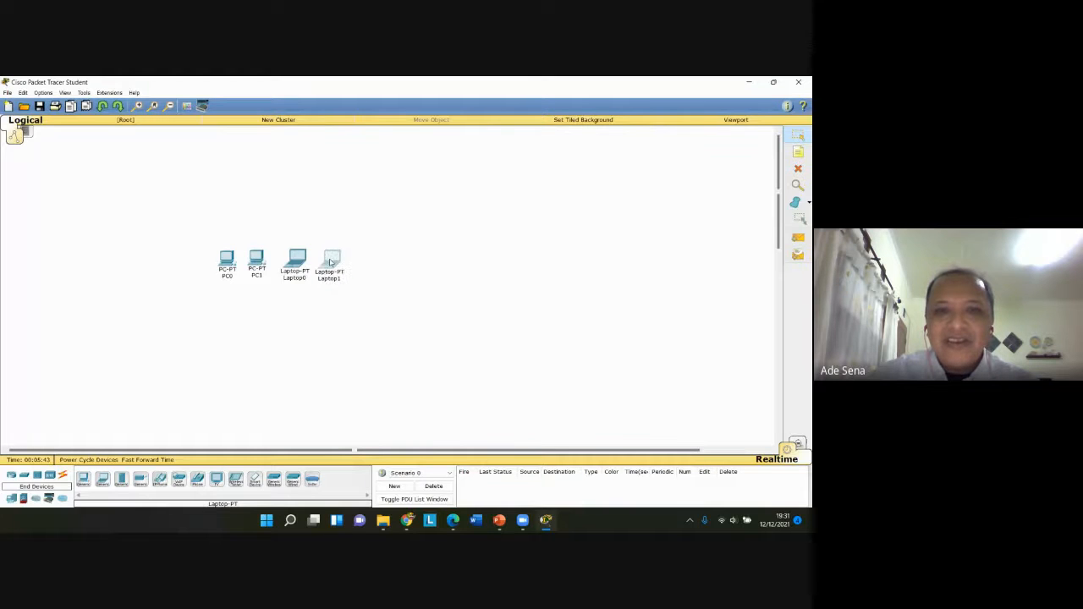
Place a Server-PT above the row of computers and a 2950-24 switch centred between the server and the row
{"action": "left_click", "coordinate": [123, 478]}
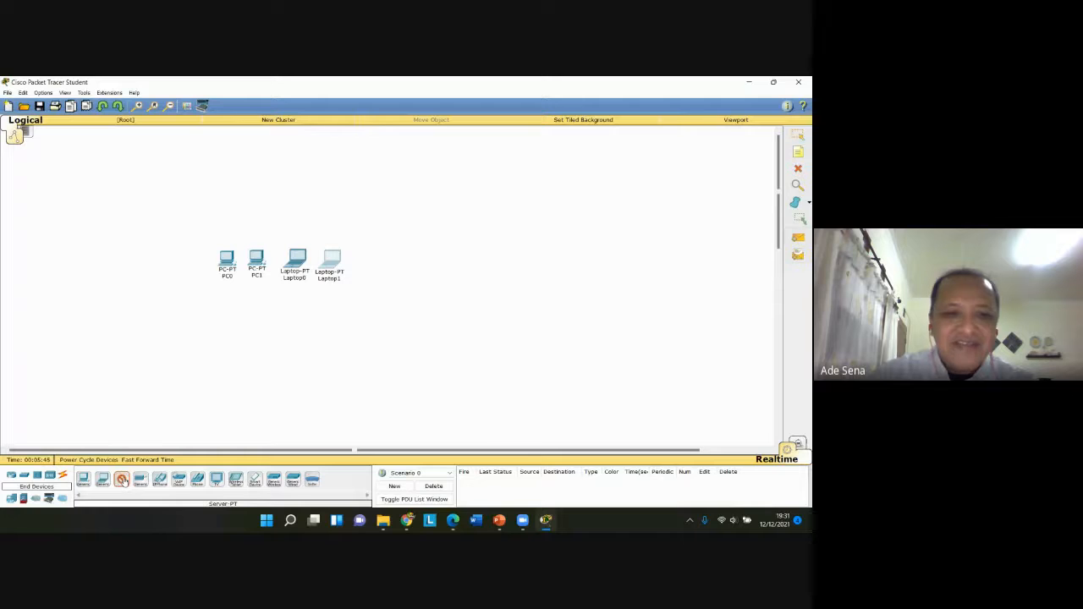
{"action": "left_click", "coordinate": [276, 159]}
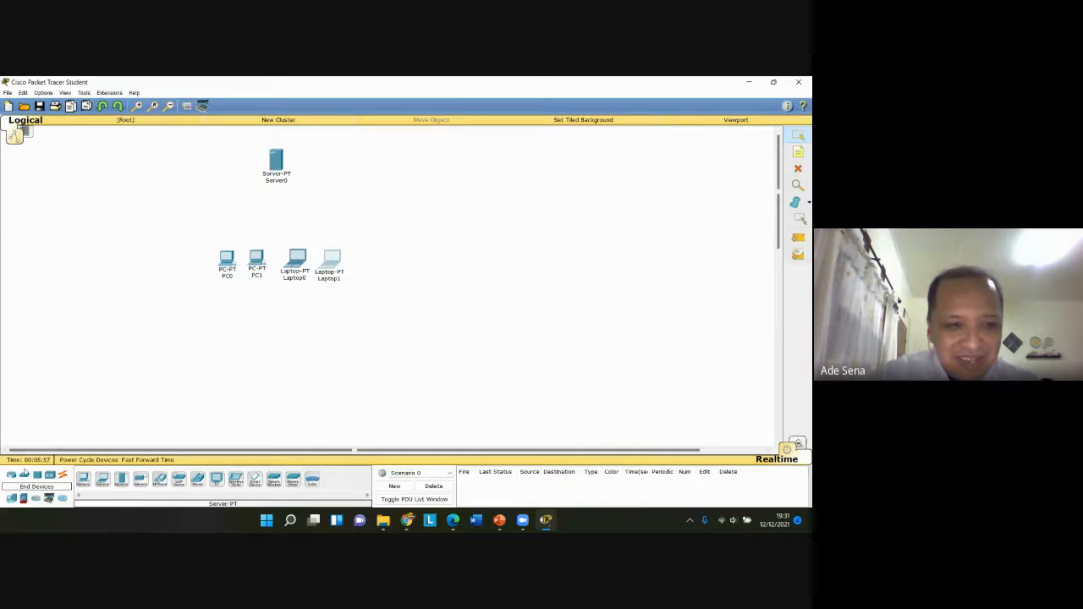
{"action": "left_click", "coordinate": [24, 476]}
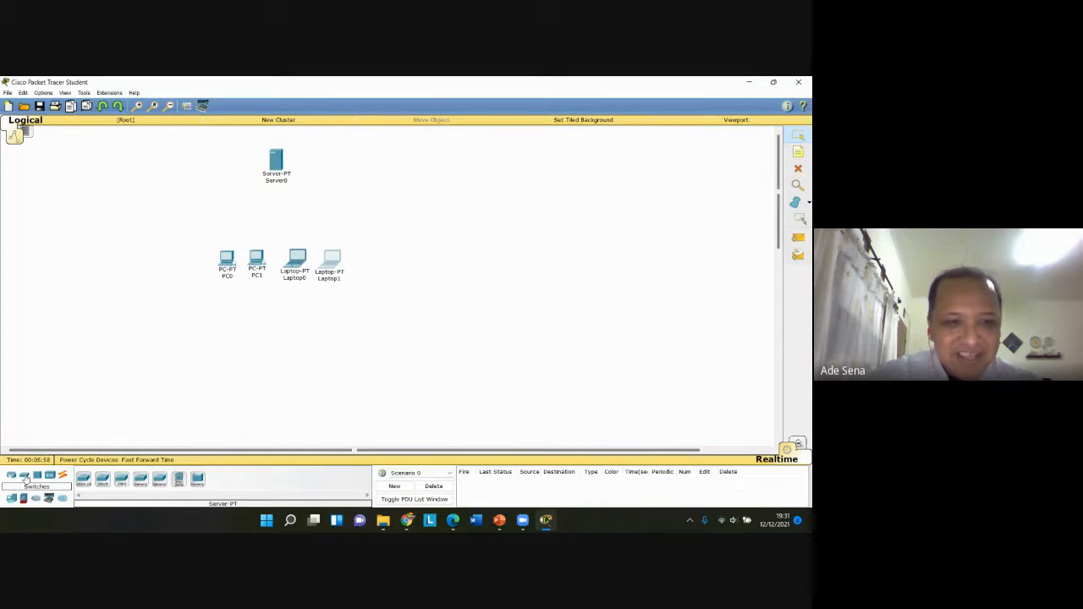
{"action": "left_click", "coordinate": [84, 479]}
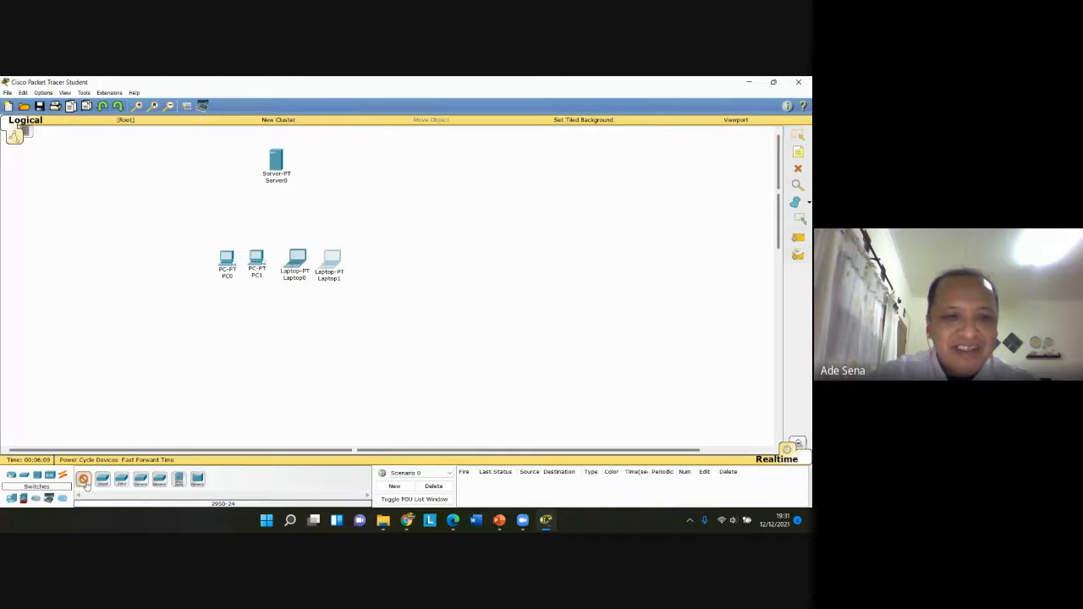
{"action": "left_click", "coordinate": [266, 208]}
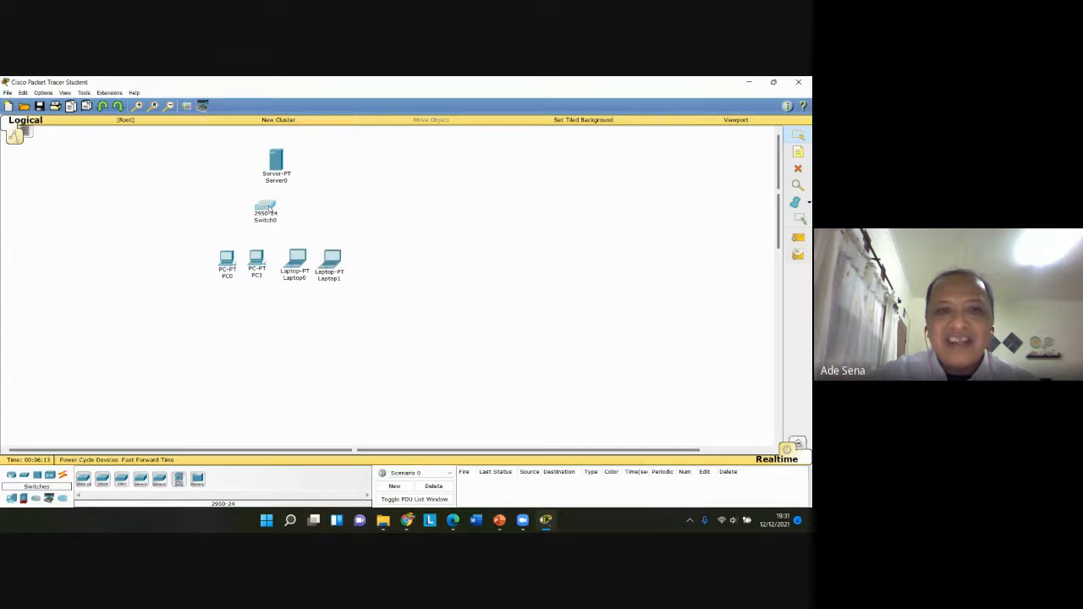
{"action": "left_click_drag", "start_coordinate": [266, 208], "coordinate": [277, 208]}
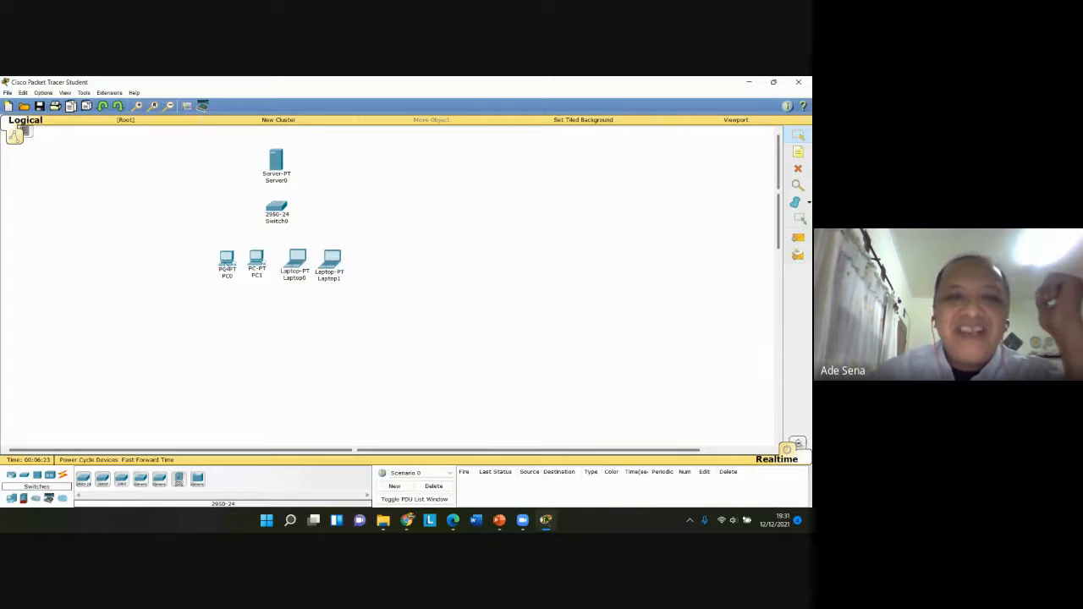
Open PC0's device window and look through its installable physical modules, from WMP300N to PT-MICROPHONE
{"action": "mouse_move", "coordinate": [226, 263]}
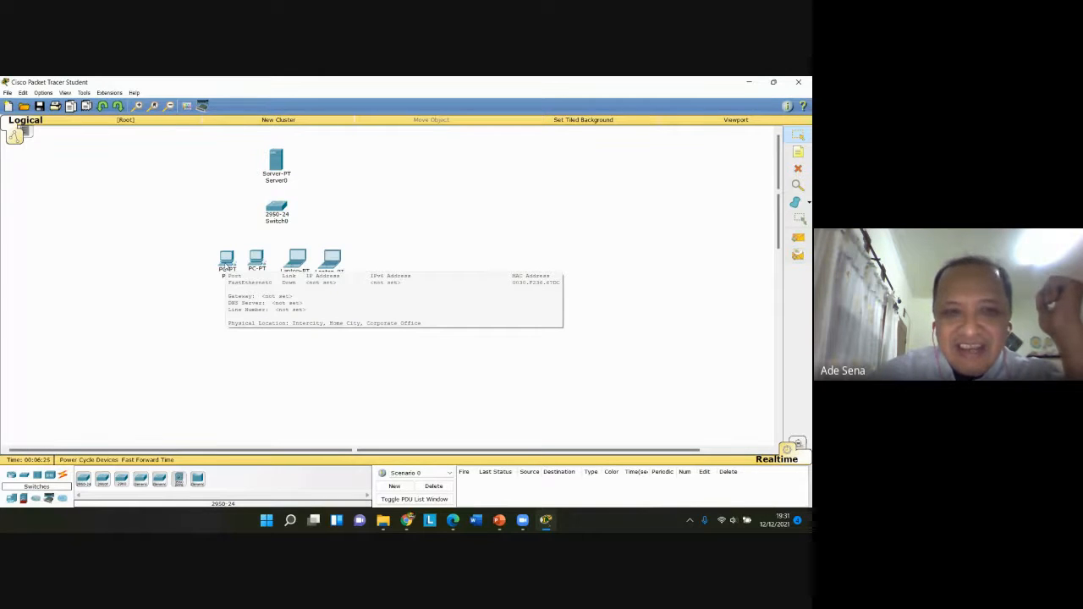
{"action": "left_click", "coordinate": [226, 263]}
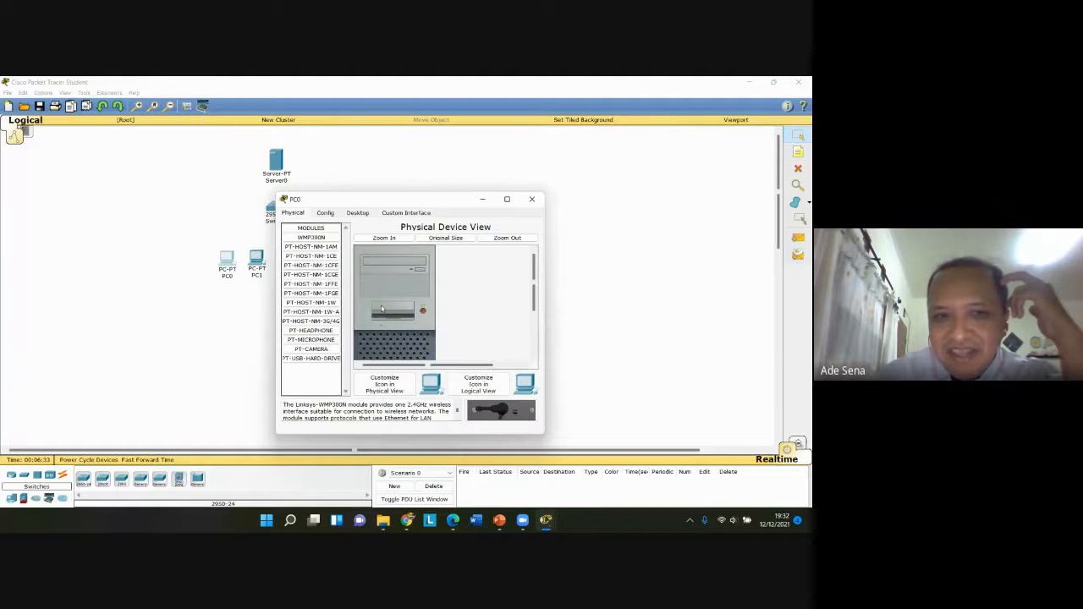
{"action": "left_click", "coordinate": [313, 239]}
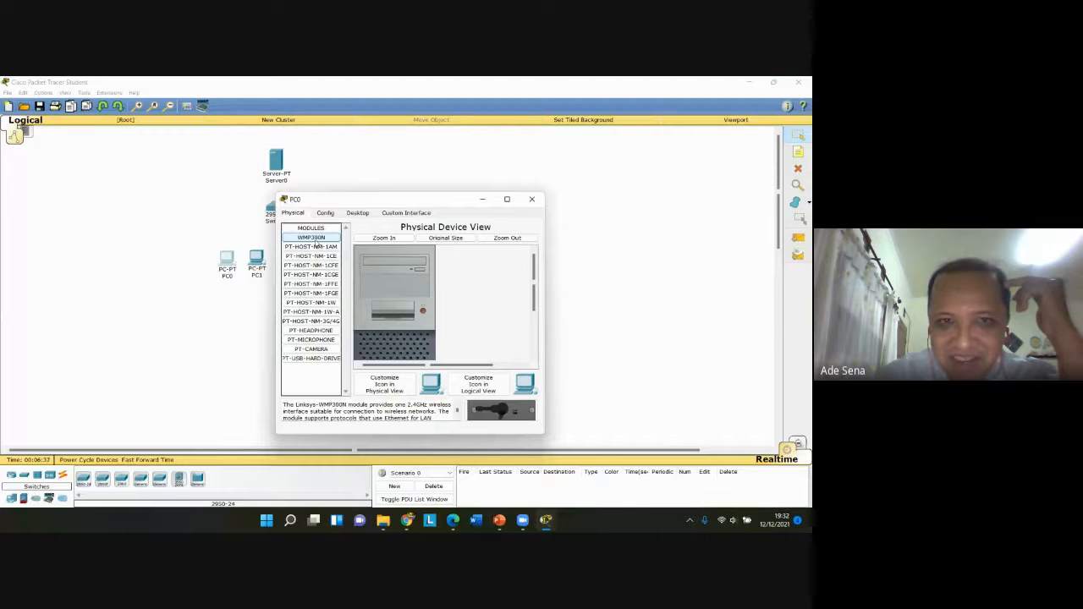
{"action": "left_click", "coordinate": [312, 246]}
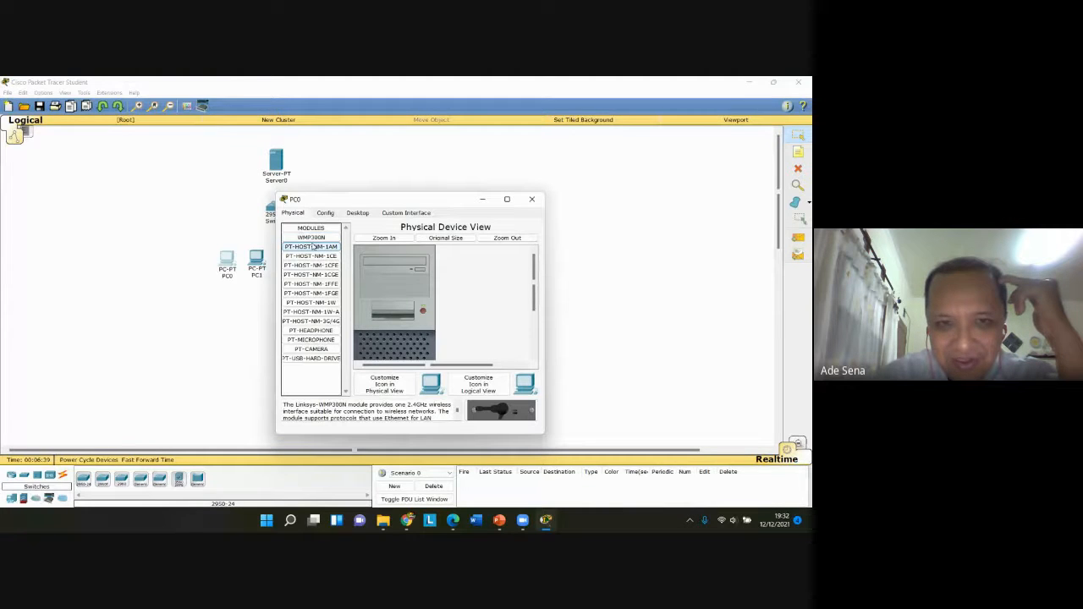
{"action": "left_click", "coordinate": [314, 256]}
{"action": "left_click", "coordinate": [319, 331]}
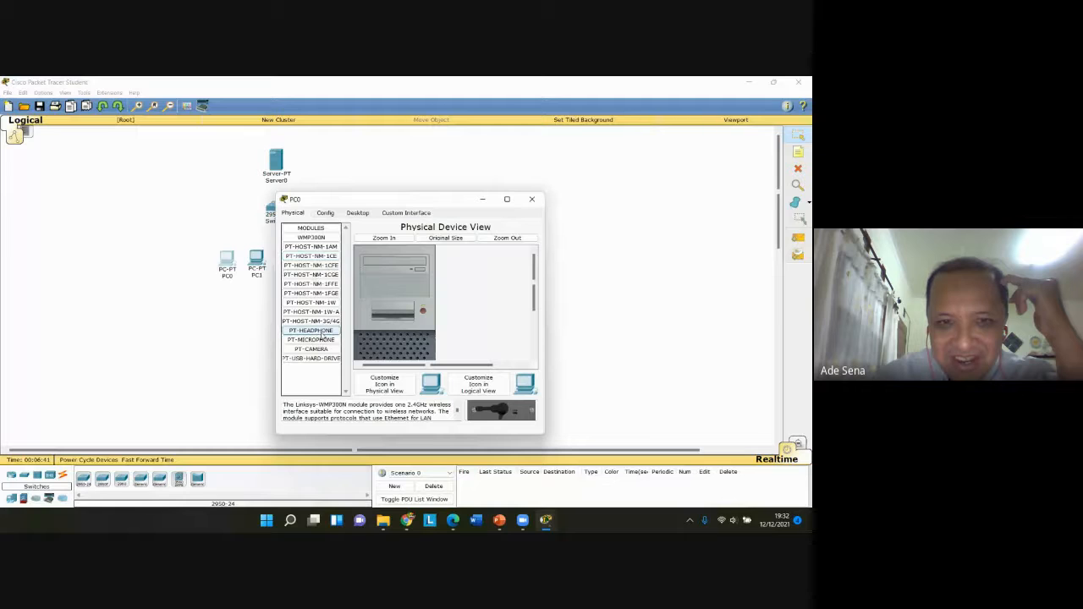
{"action": "left_click", "coordinate": [327, 340]}
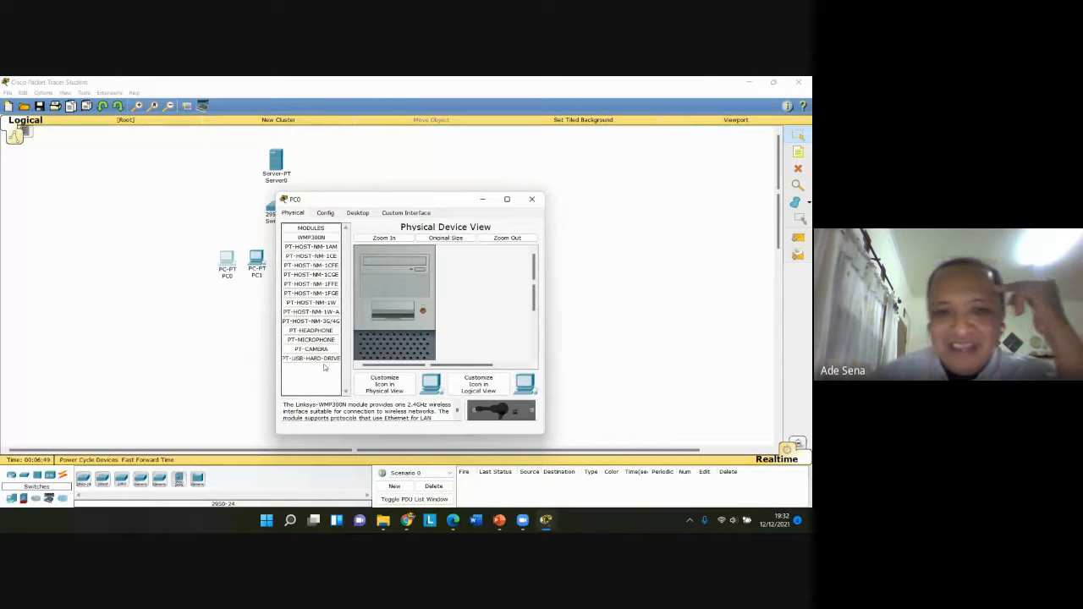
Review PC0's global and FastEthernet0 settings and its desktop applications, and open its IP Configuration
{"action": "left_click", "coordinate": [329, 213]}
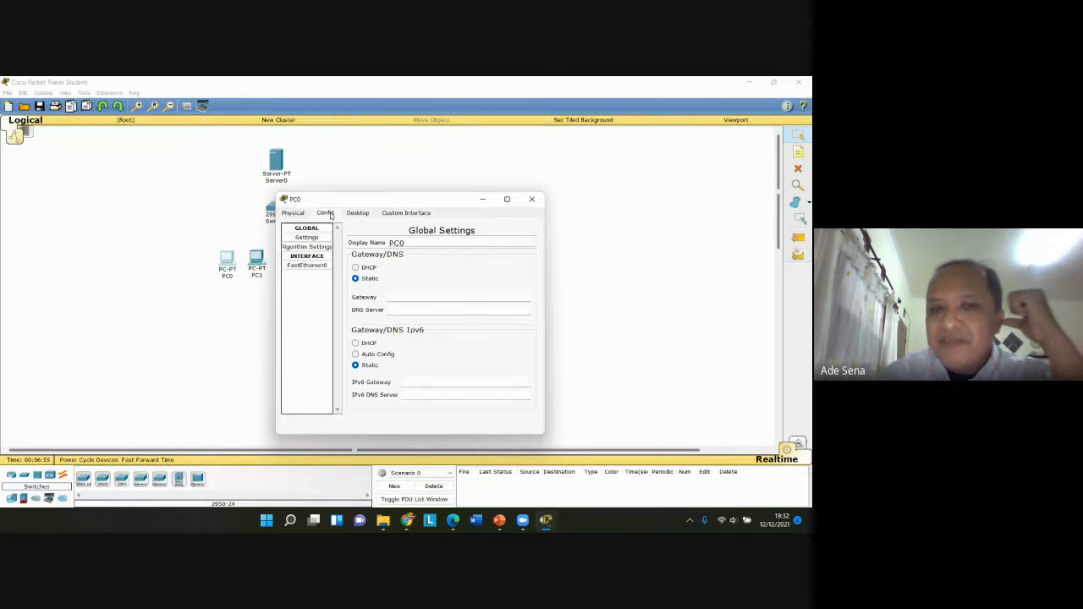
{"action": "left_click", "coordinate": [320, 267]}
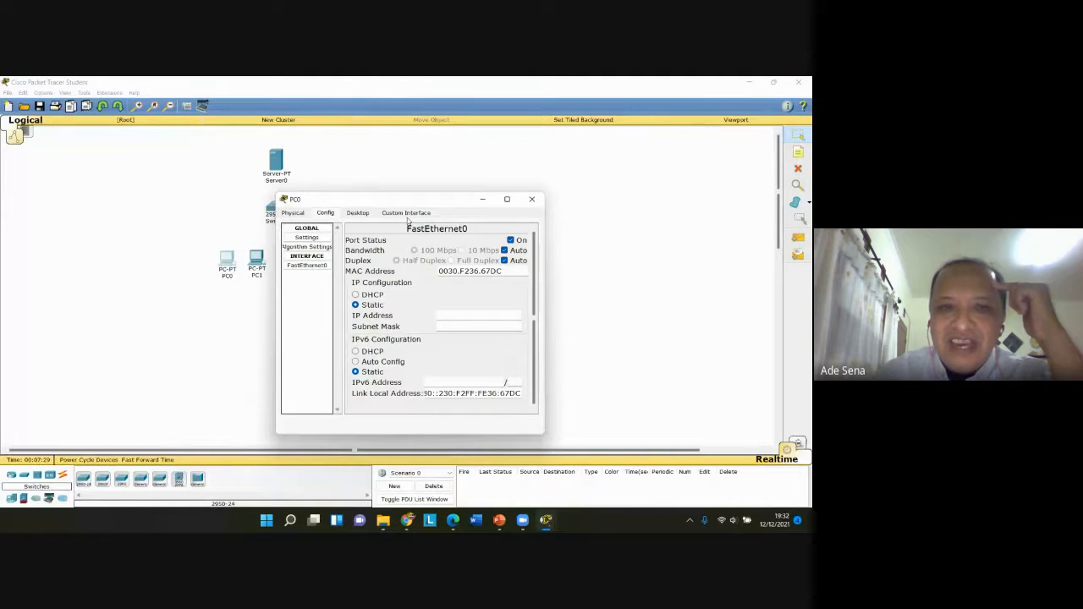
{"action": "left_click", "coordinate": [365, 214]}
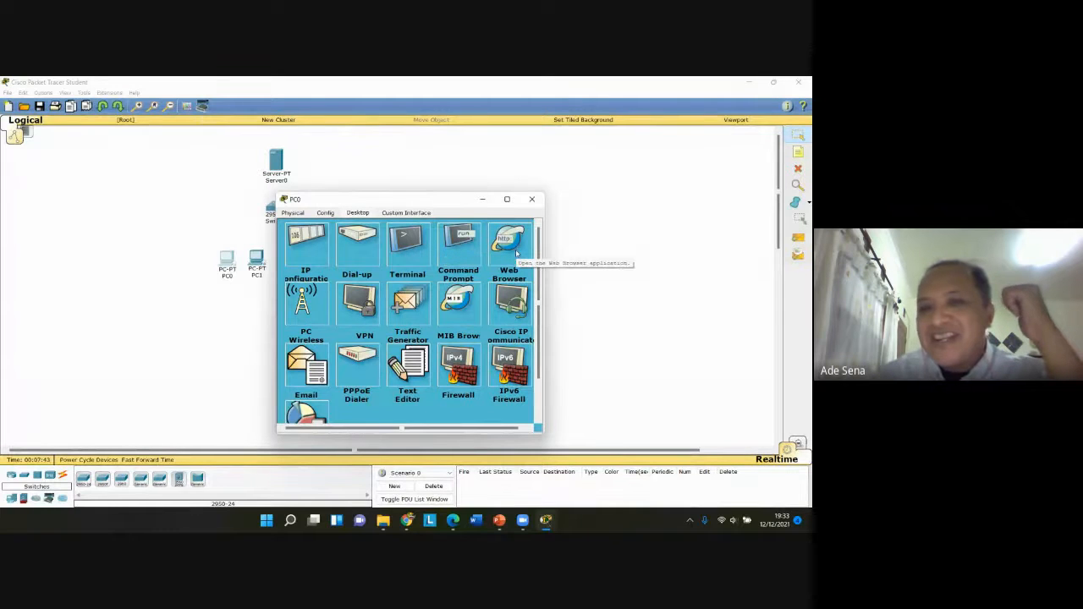
{"action": "left_click", "coordinate": [300, 246]}
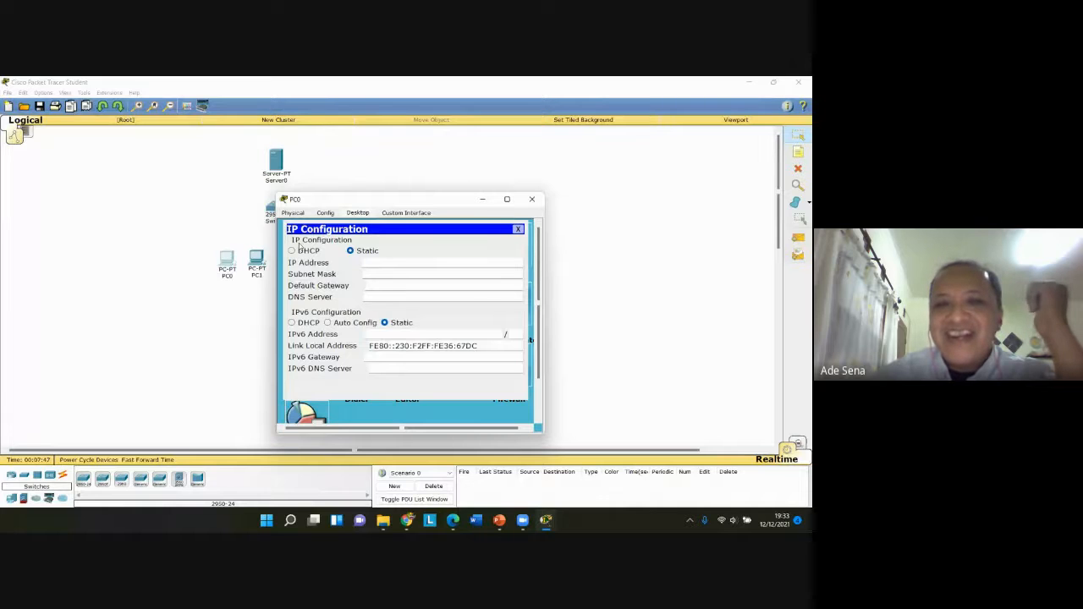
Compare the DHCP and Static options in PC0's IP Configuration, leave IPv4 on Static, and close it
{"action": "left_click", "coordinate": [376, 263]}
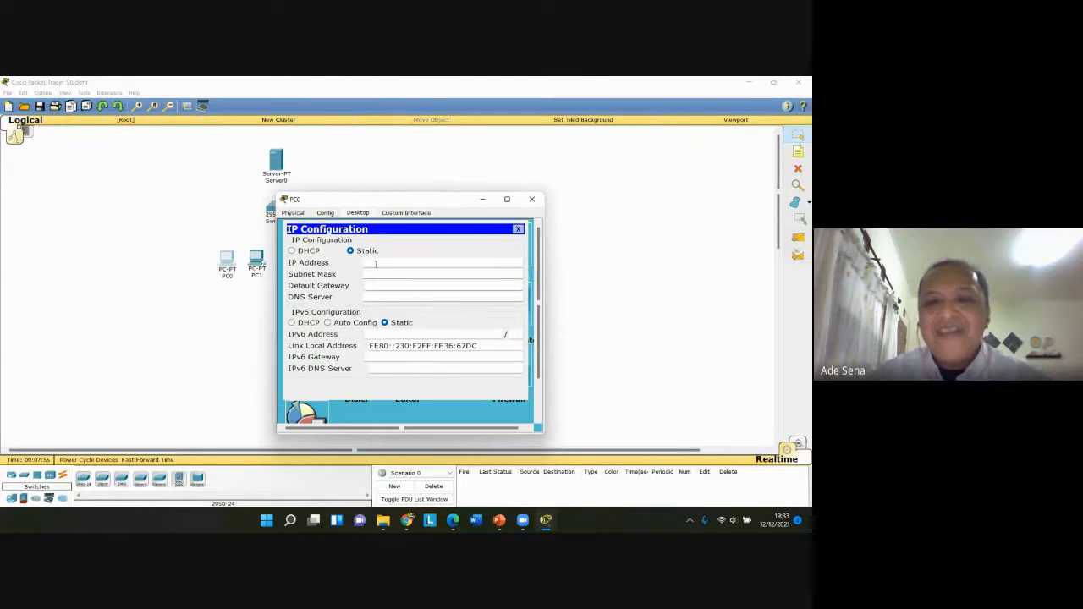
{"action": "left_click", "coordinate": [376, 264]}
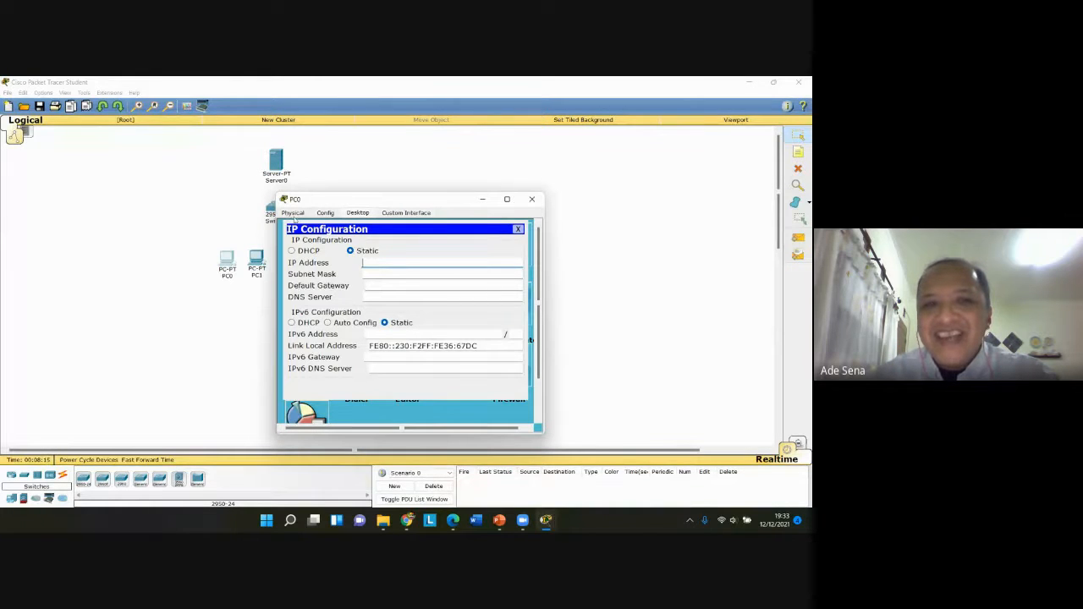
{"action": "left_click", "coordinate": [317, 253]}
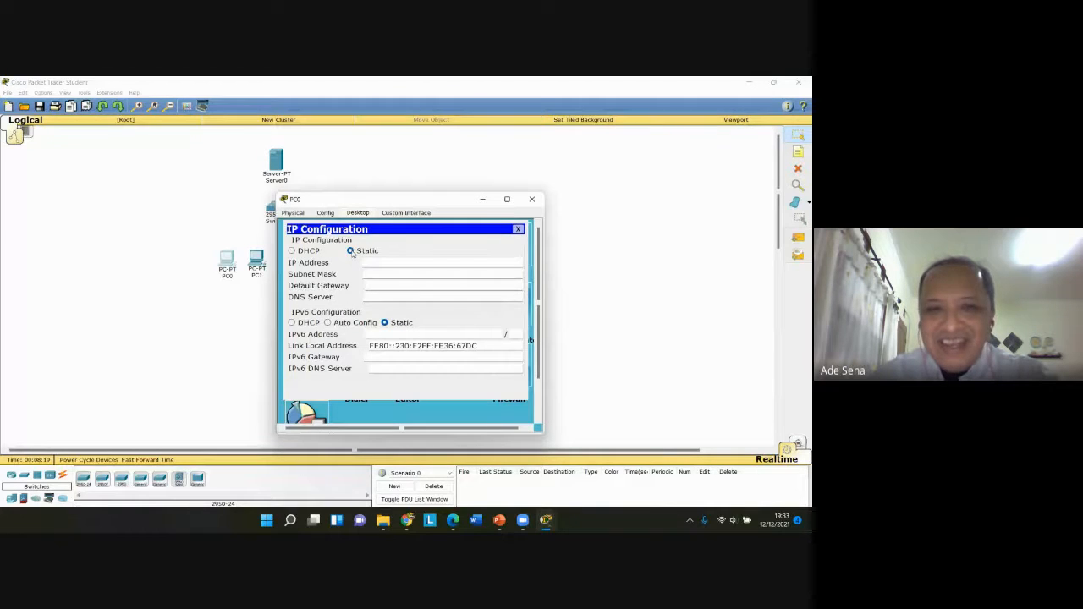
{"action": "left_click", "coordinate": [310, 253]}
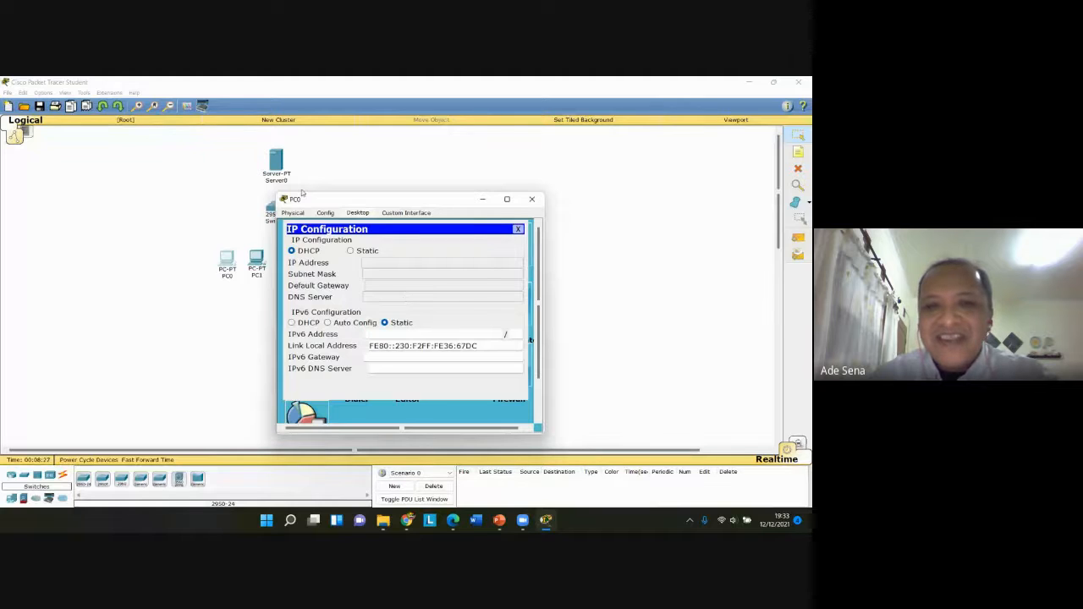
{"action": "left_click", "coordinate": [367, 252]}
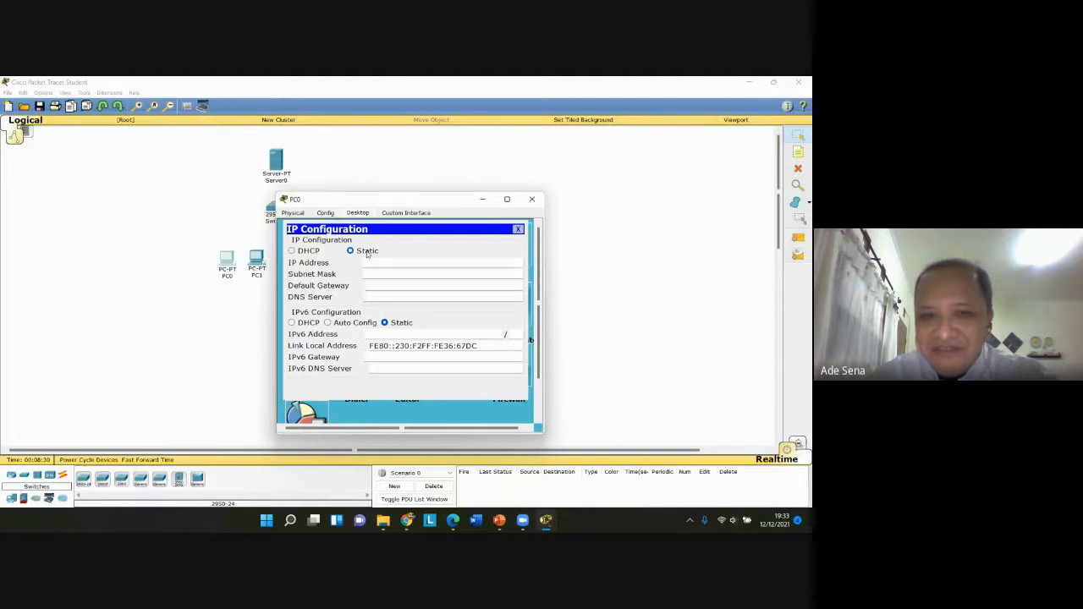
{"action": "left_click", "coordinate": [313, 253]}
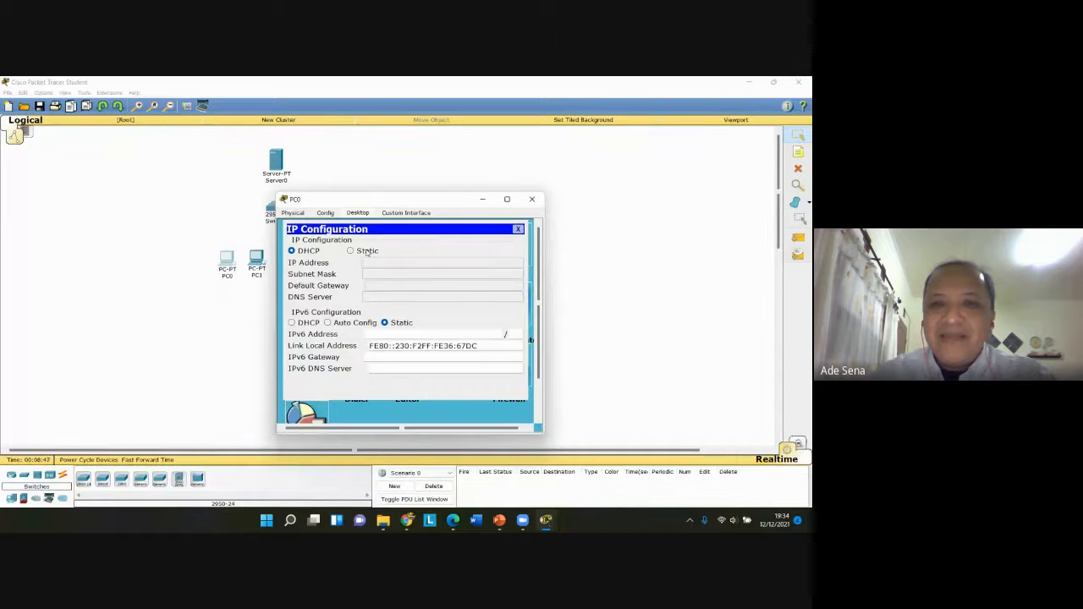
{"action": "left_click", "coordinate": [351, 250]}
{"action": "left_click", "coordinate": [518, 228]}
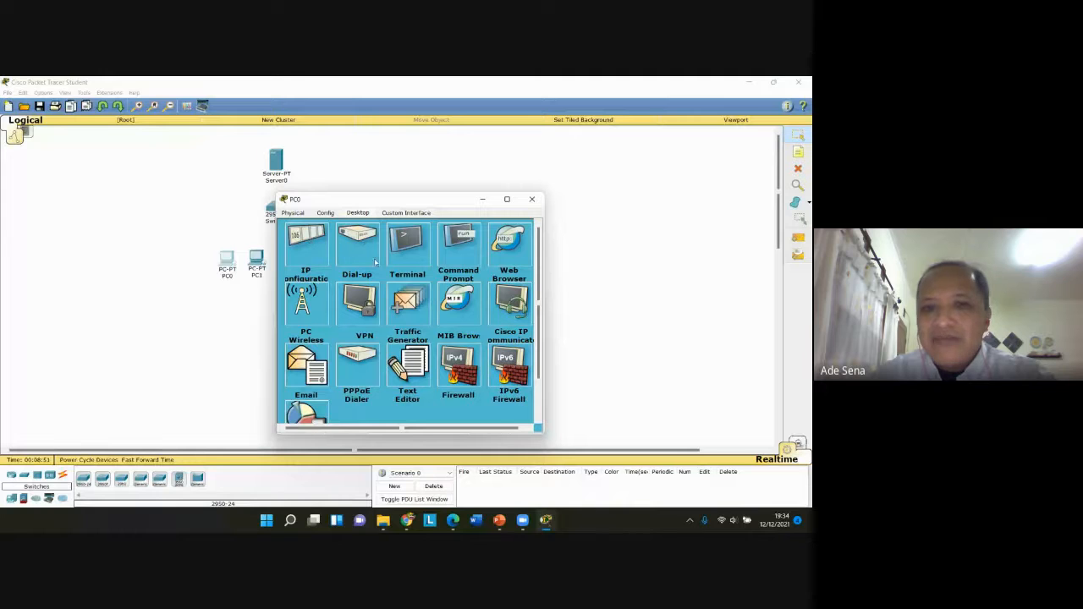
Look at PC0's Command Prompt with a trial ping entry and at its Web Browser, and close PC0's window
{"action": "left_click", "coordinate": [461, 261]}
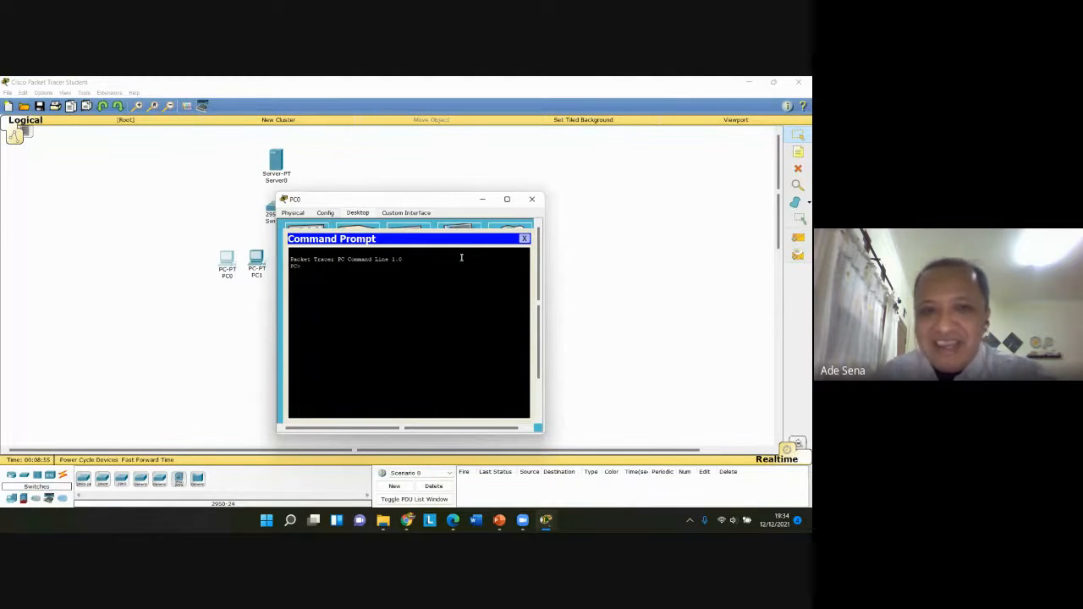
{"action": "type", "text": "ping"}
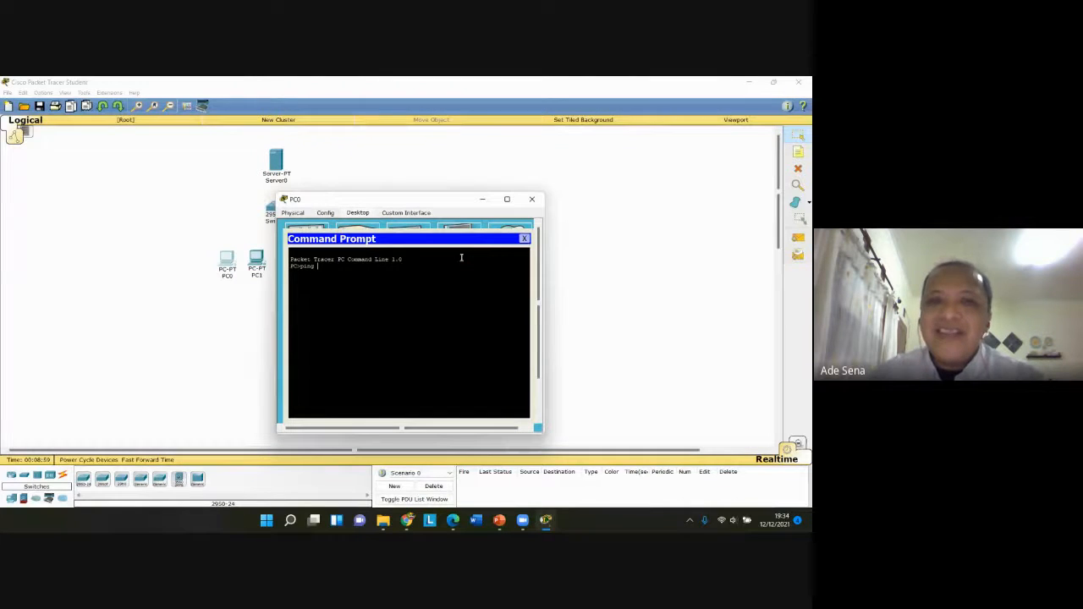
{"action": "left_click", "coordinate": [524, 239]}
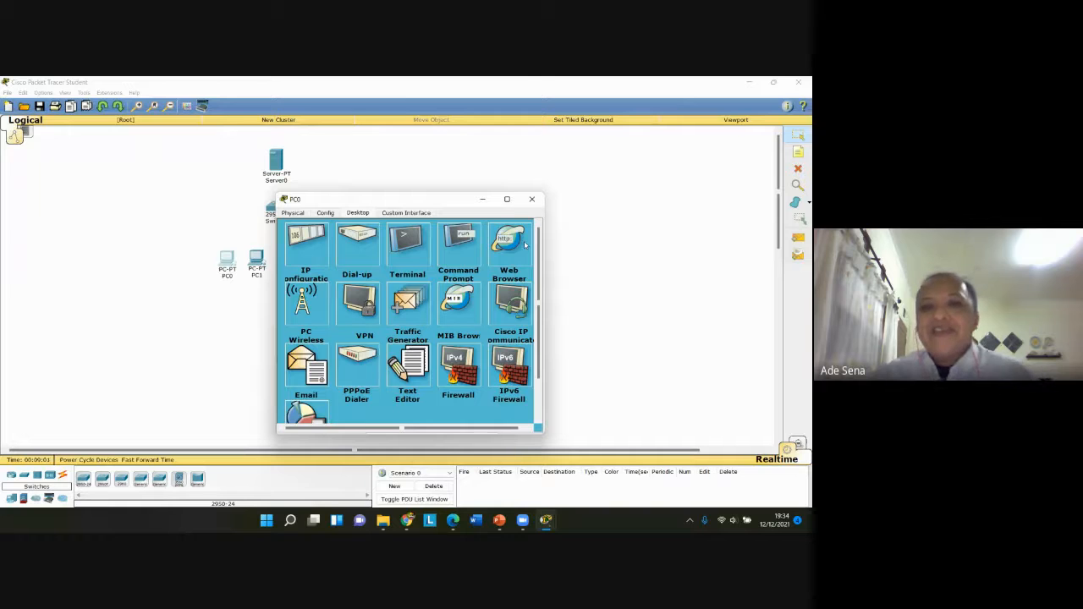
{"action": "left_click", "coordinate": [523, 243]}
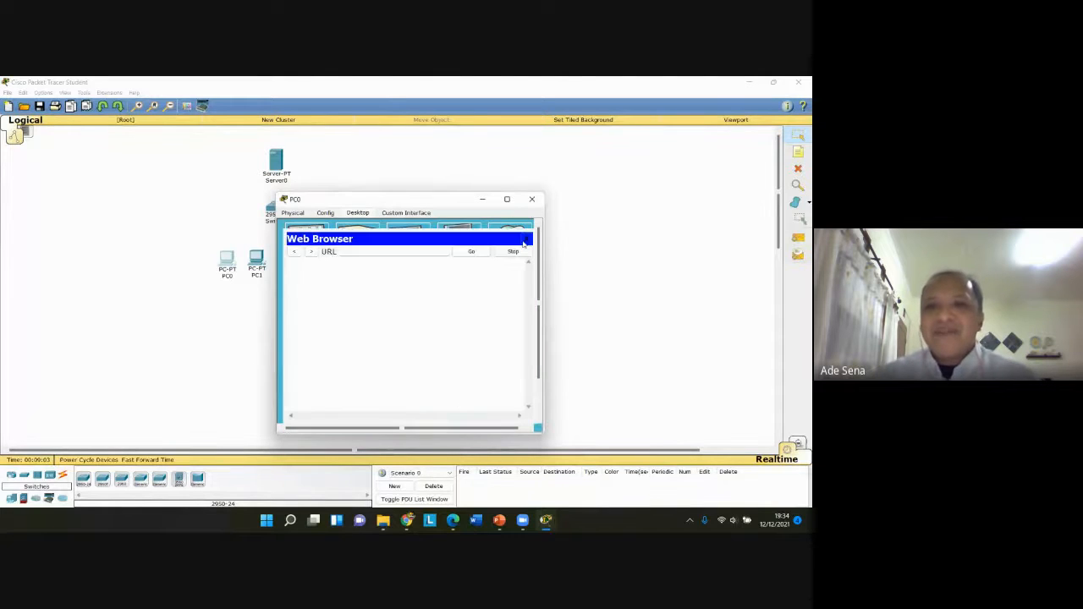
{"action": "left_click", "coordinate": [432, 253]}
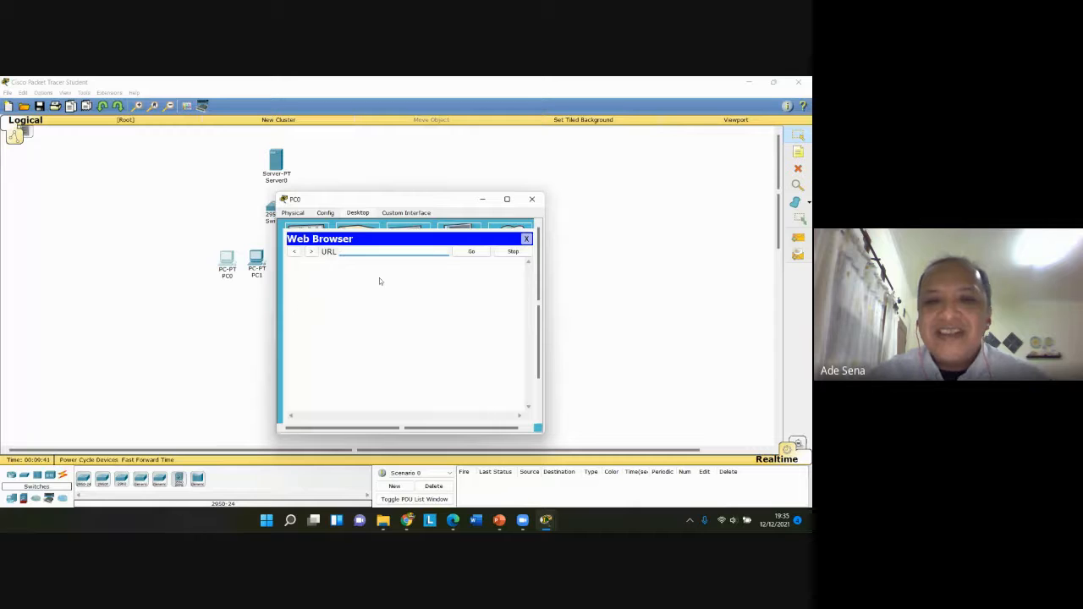
{"action": "left_click", "coordinate": [529, 238]}
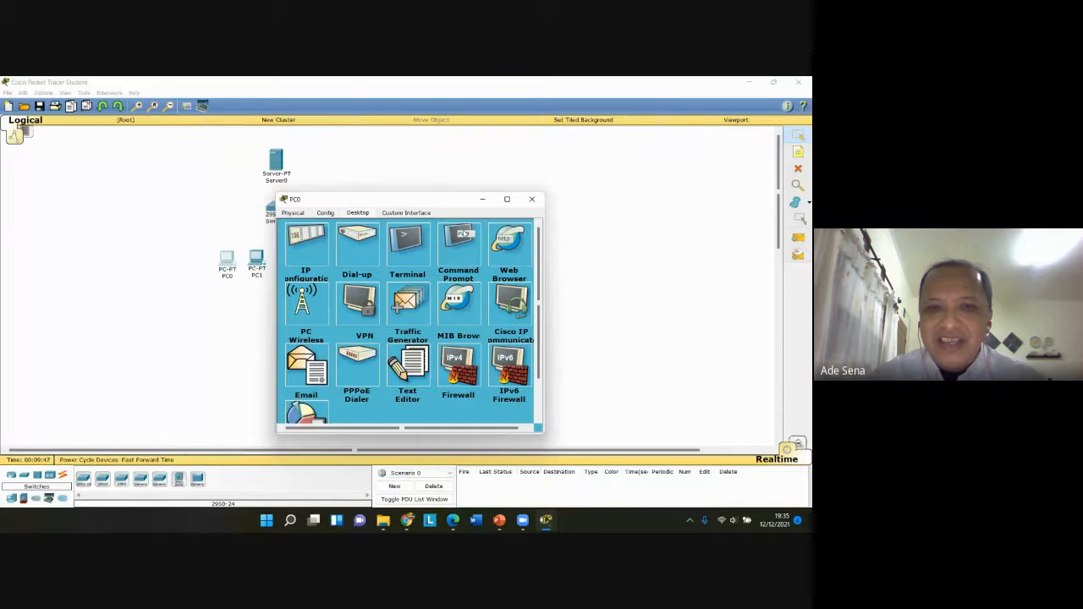
{"action": "left_click", "coordinate": [532, 198]}
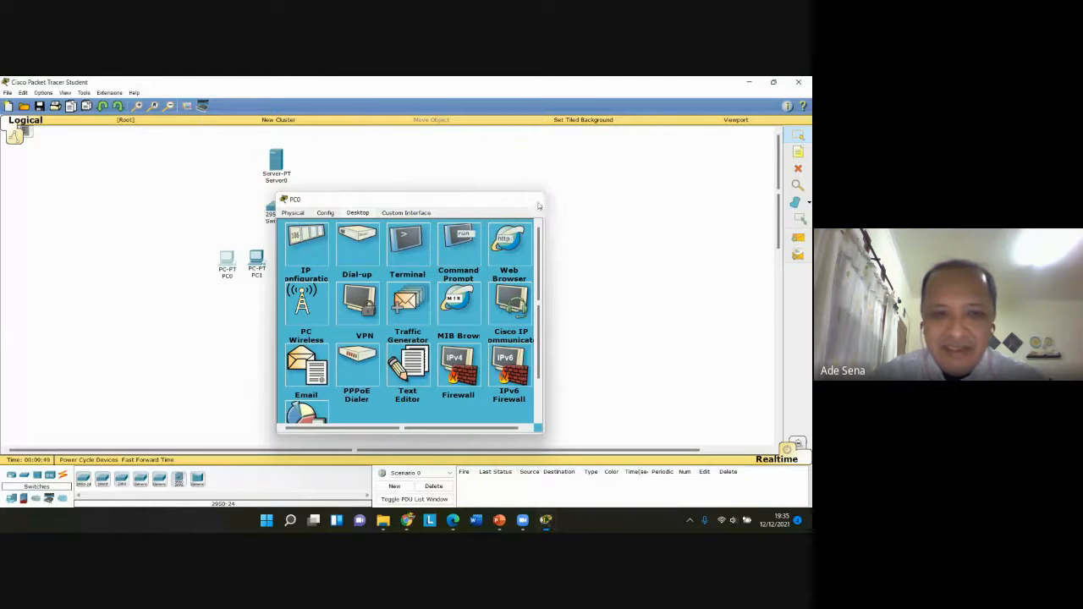
Examine Laptop0's physical modules, global settings, custom interface and desktop applications, and close its window
{"action": "left_click", "coordinate": [295, 268]}
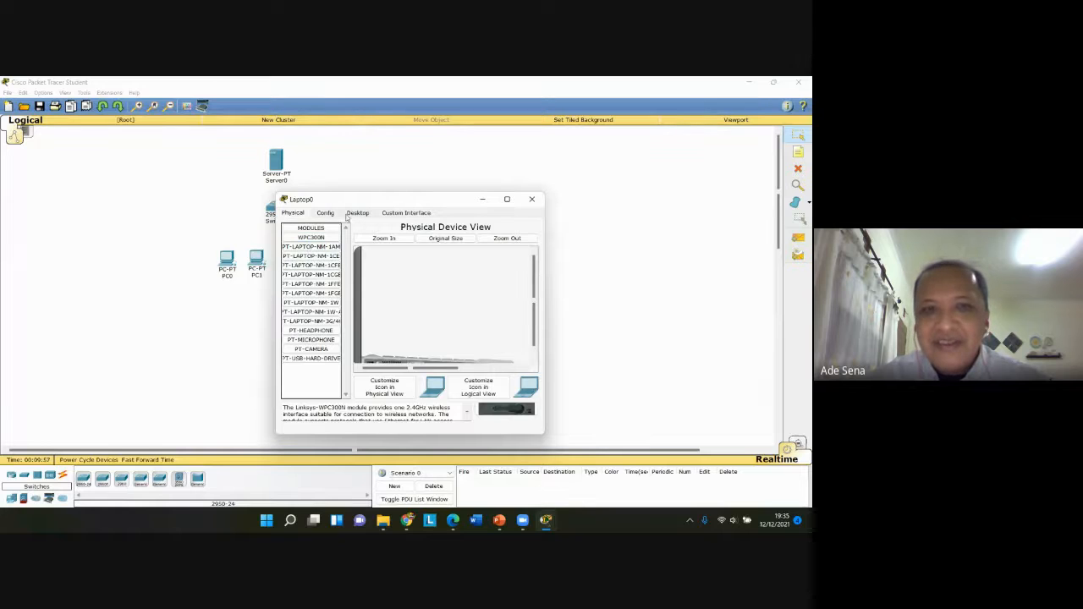
{"action": "left_click", "coordinate": [327, 213]}
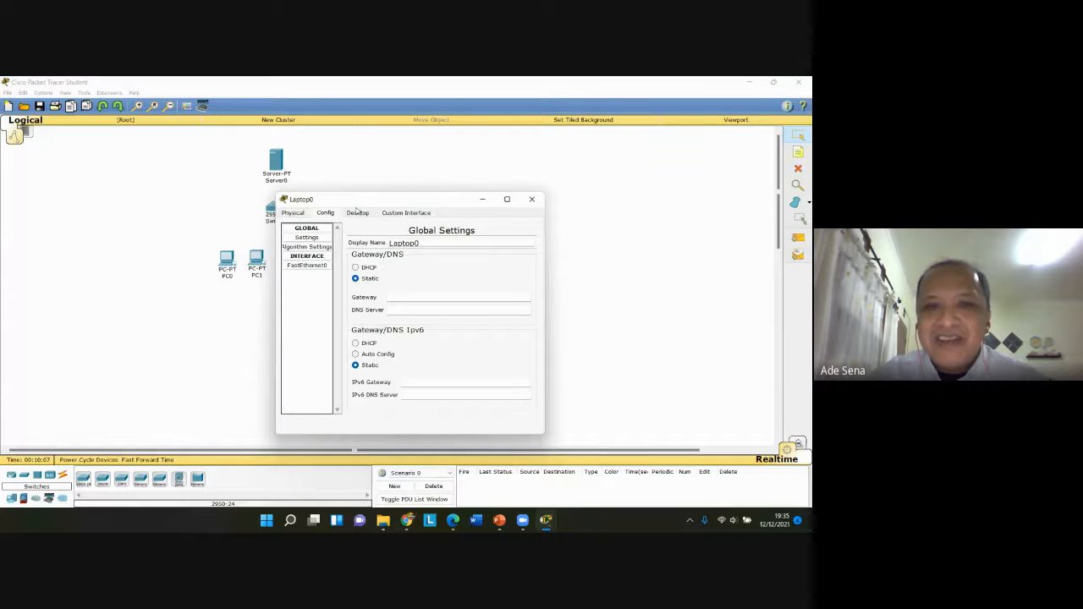
{"action": "left_click", "coordinate": [387, 217]}
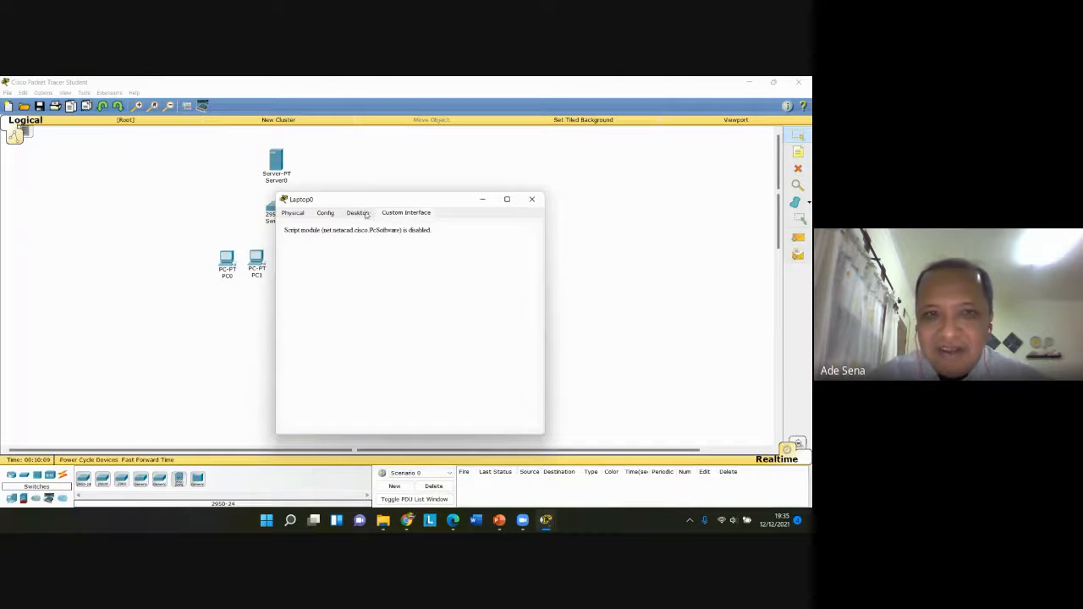
{"action": "left_click", "coordinate": [365, 215]}
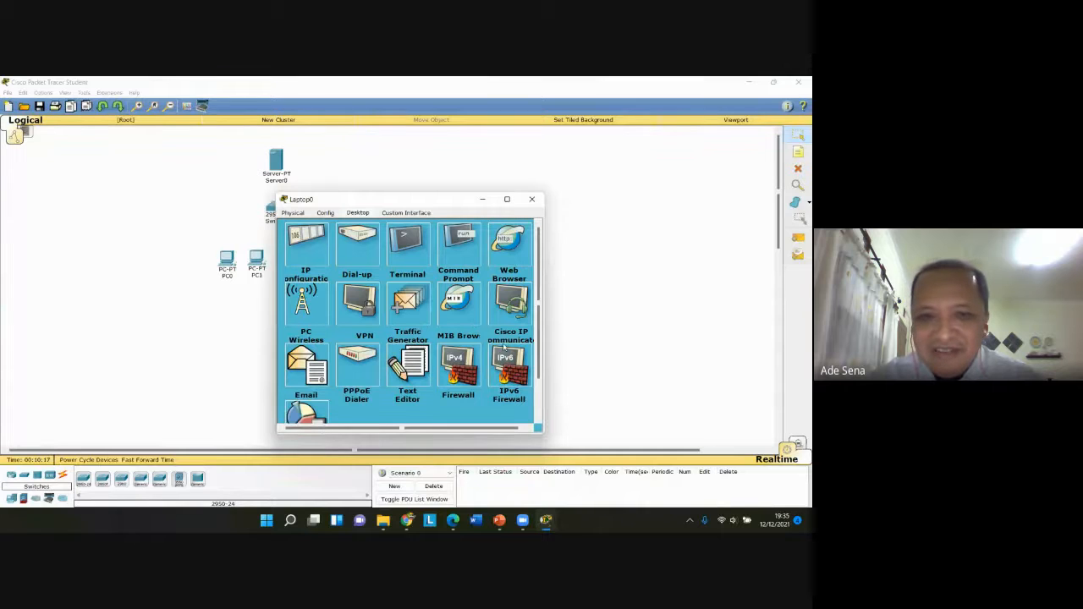
{"action": "mouse_move", "coordinate": [538, 324]}
{"action": "left_mouse_down"}
{"action": "mouse_move", "coordinate": [546, 361]}
{"action": "mouse_move", "coordinate": [542, 319]}
{"action": "left_mouse_up"}
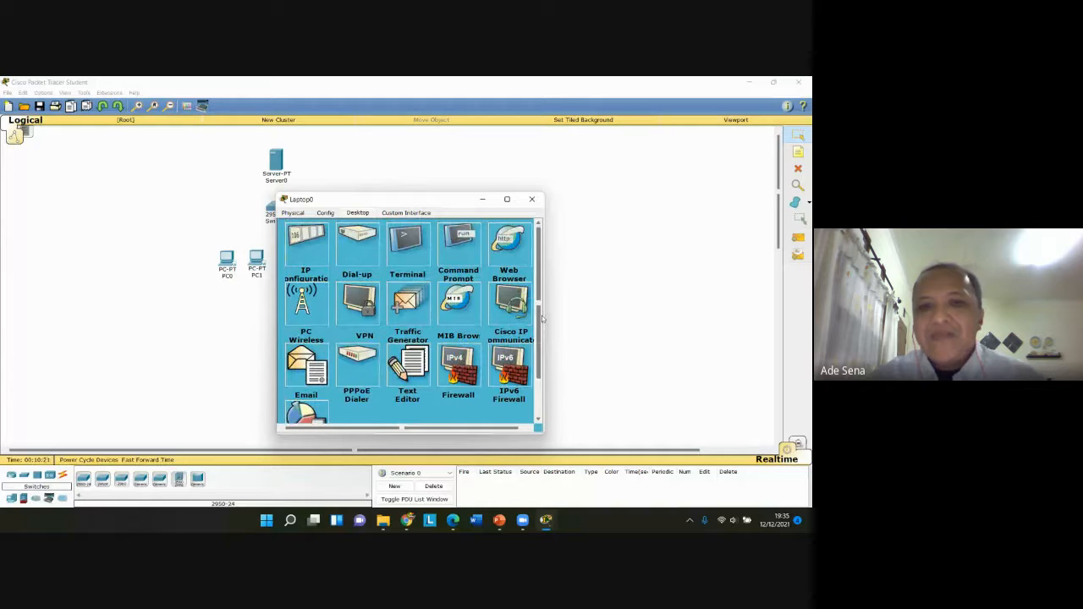
{"action": "left_click", "coordinate": [532, 201]}
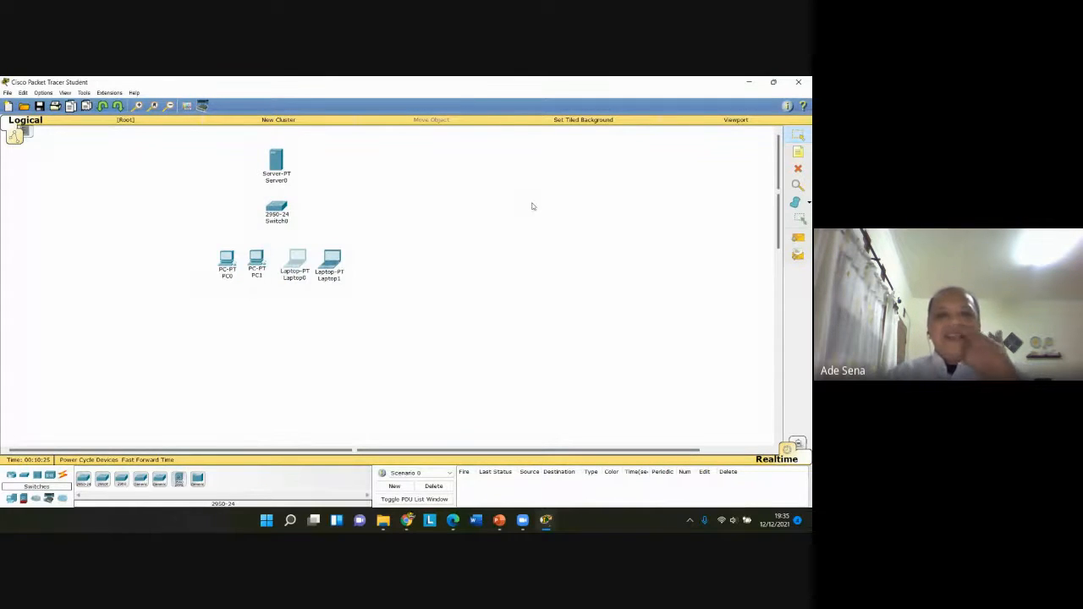
Examine Switch0's physical view, global settings, FastEthernet interface list and IOS command line, and close its window
{"action": "left_click", "coordinate": [281, 208]}
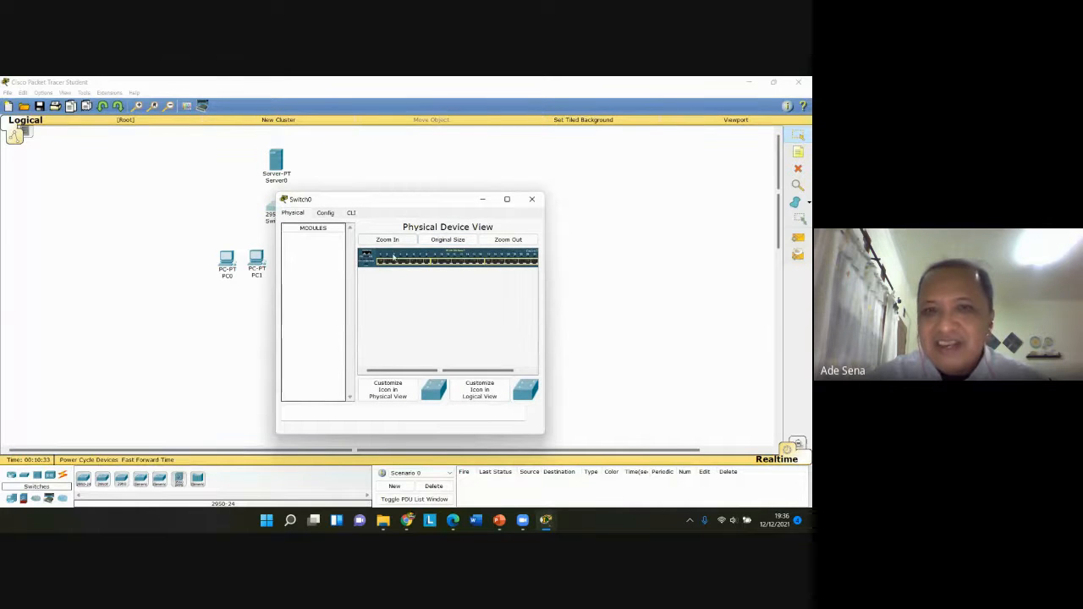
{"action": "left_click", "coordinate": [326, 213]}
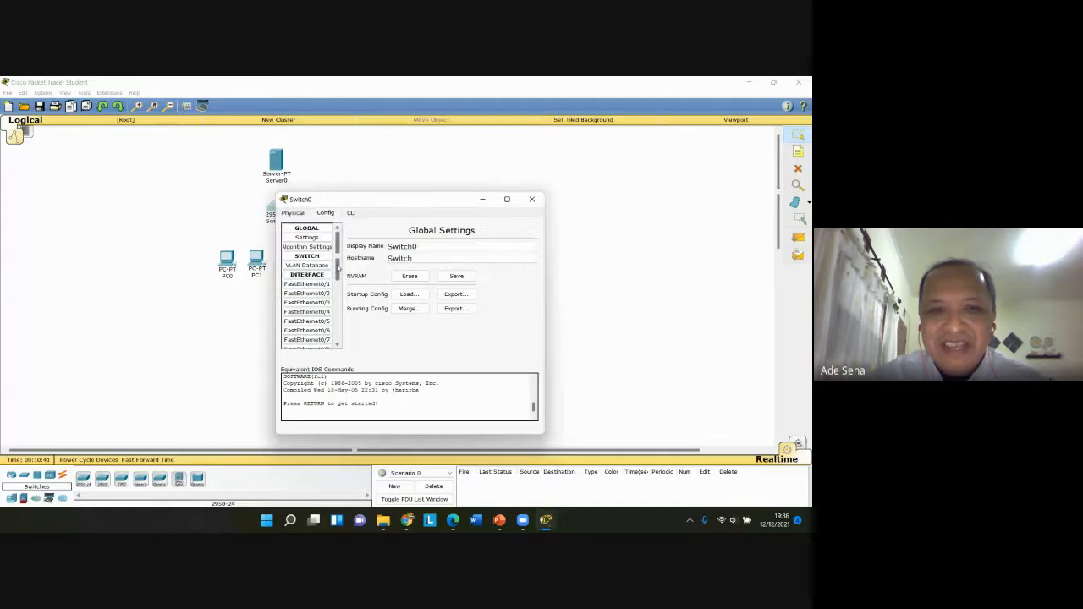
{"action": "left_click_drag", "start_coordinate": [337, 266], "coordinate": [339, 331]}
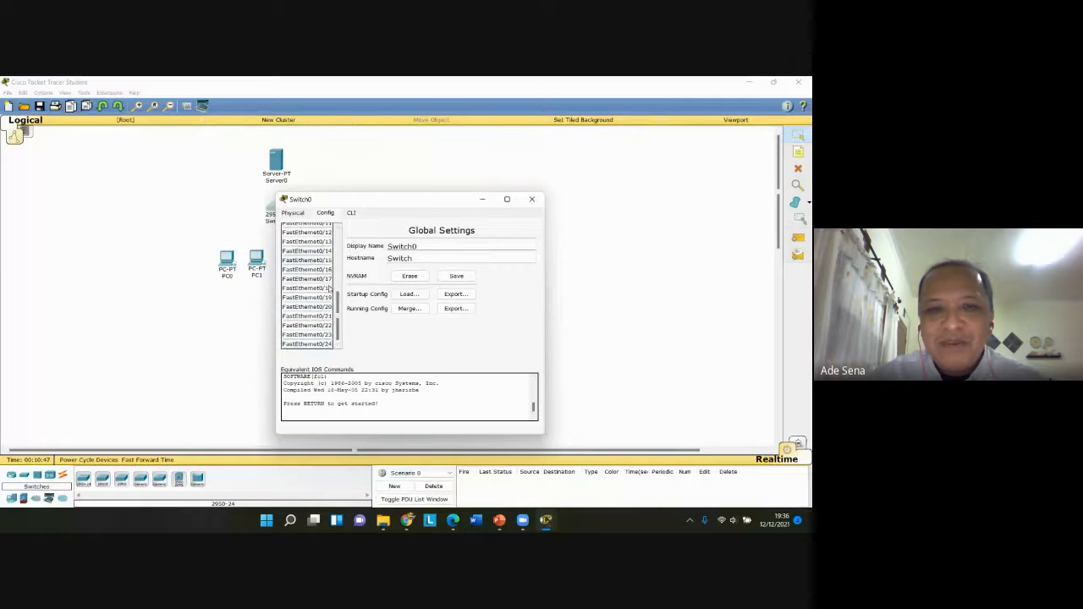
{"action": "left_click_drag", "start_coordinate": [338, 310], "coordinate": [336, 267]}
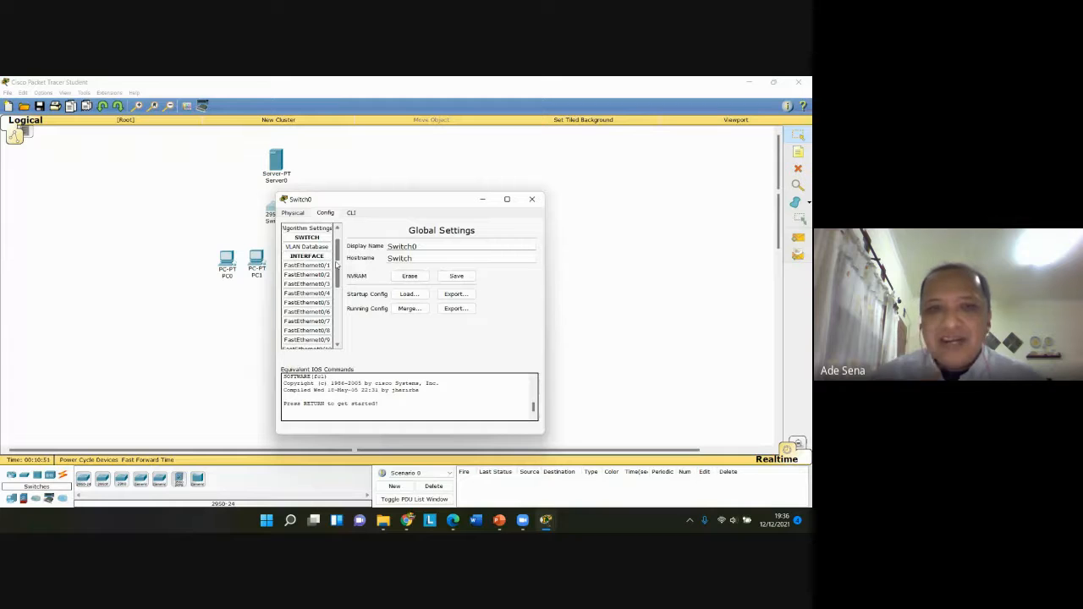
{"action": "left_click", "coordinate": [352, 214]}
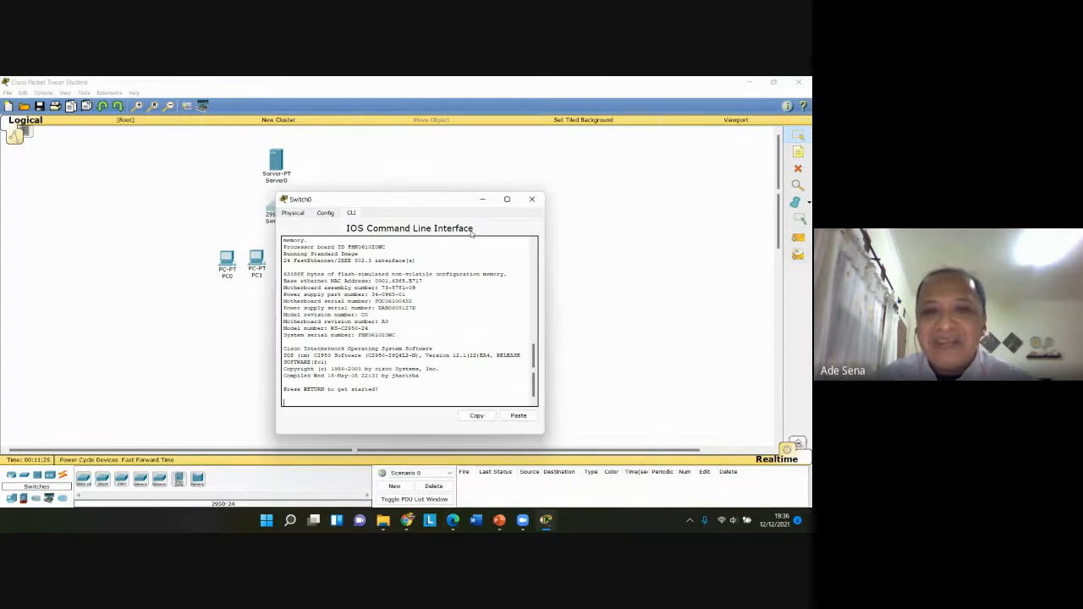
{"action": "left_click", "coordinate": [531, 200]}
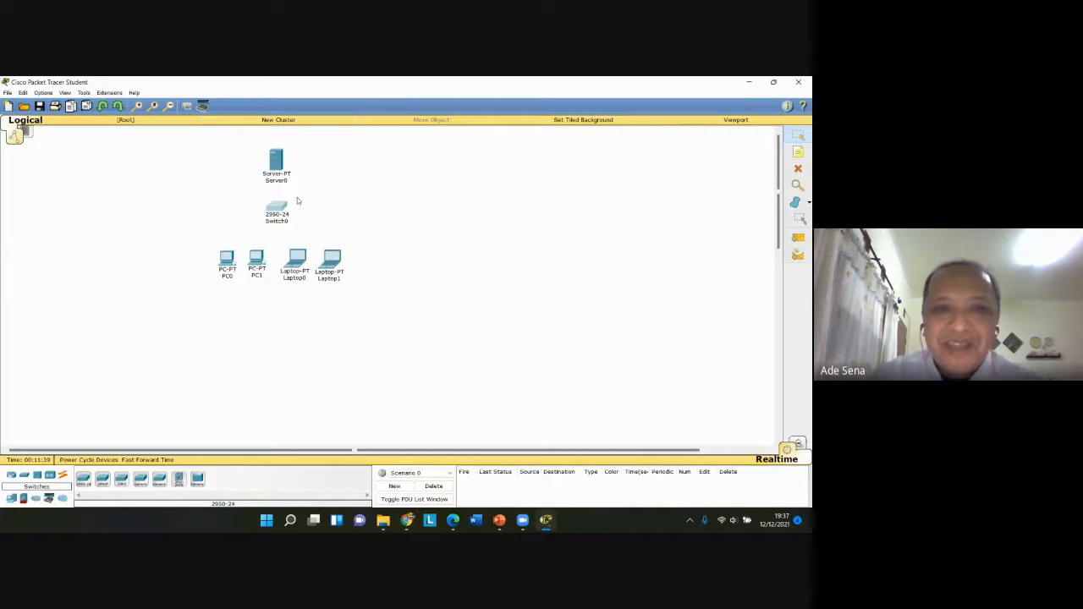
Open Server0's device window and examine its physical modules and global settings
{"action": "left_click", "coordinate": [278, 163]}
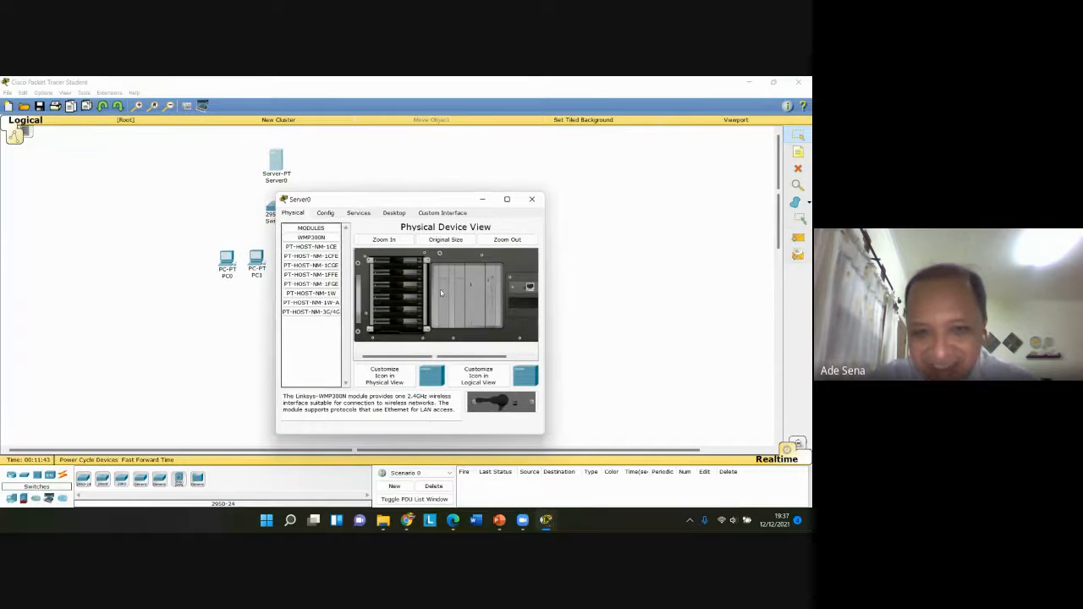
{"action": "left_click_drag", "start_coordinate": [502, 356], "coordinate": [448, 369]}
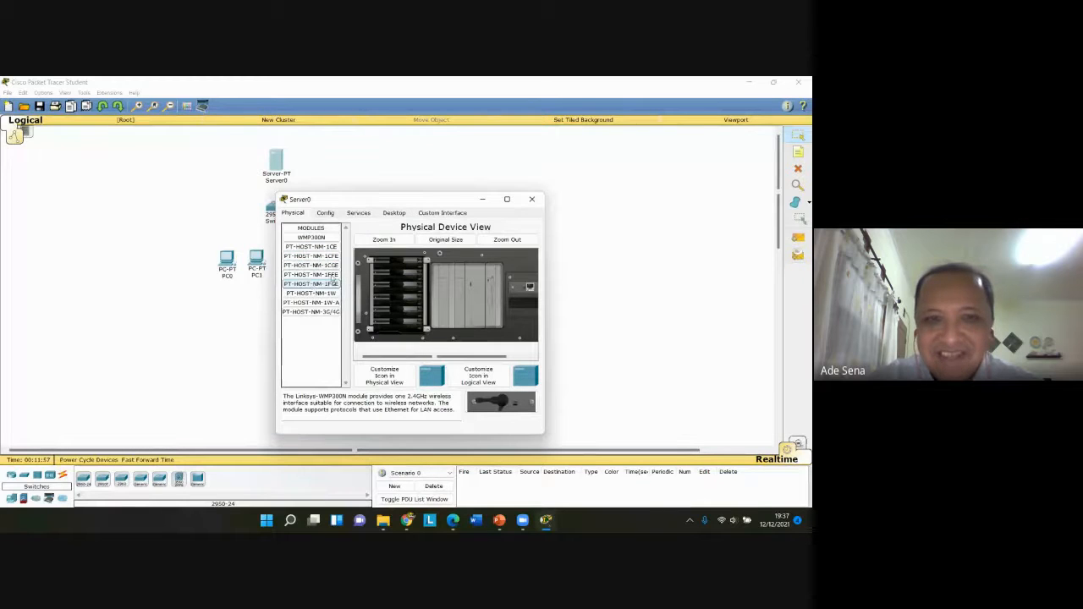
{"action": "left_click", "coordinate": [329, 214]}
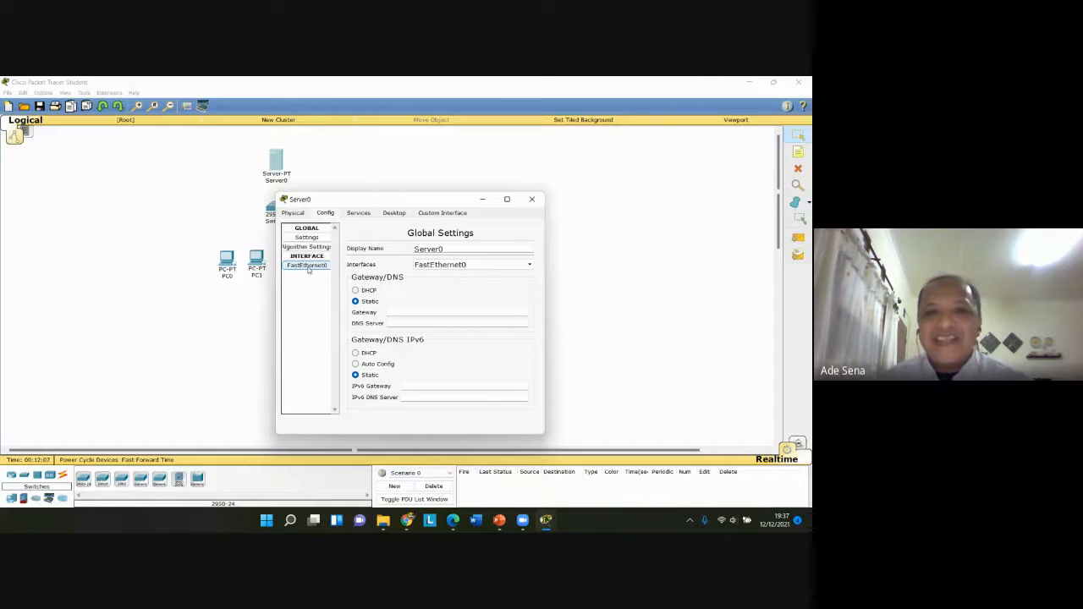
Replace the heading "Cisco Packet Tracer" in the server's HTTP file index.html with "Laboratorium Elektro Unjani Server 1" and save, overwriting the file
{"action": "left_click", "coordinate": [359, 214]}
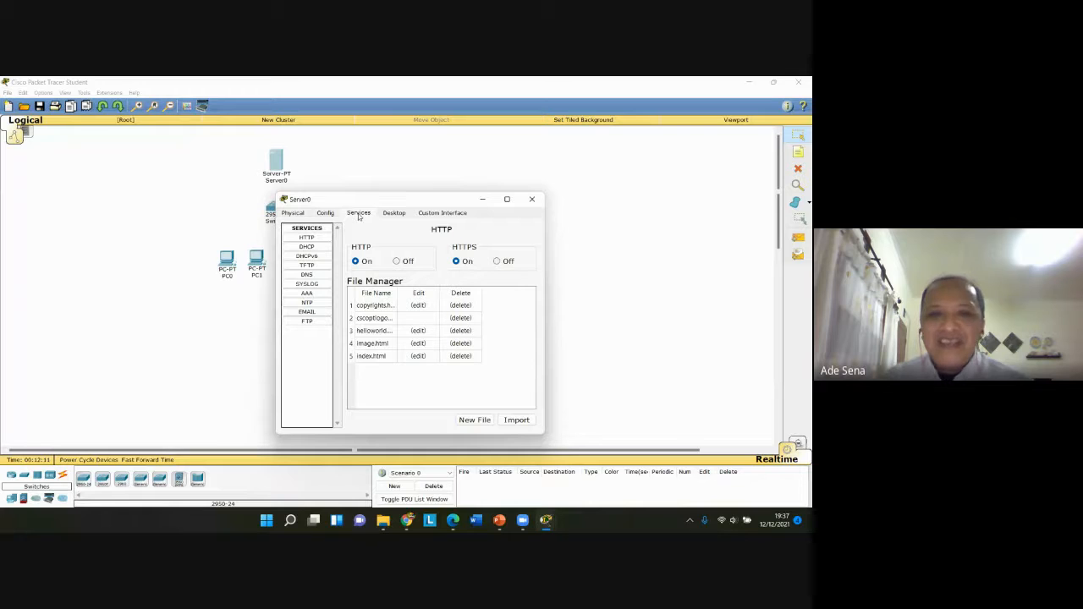
{"action": "left_click", "coordinate": [322, 239]}
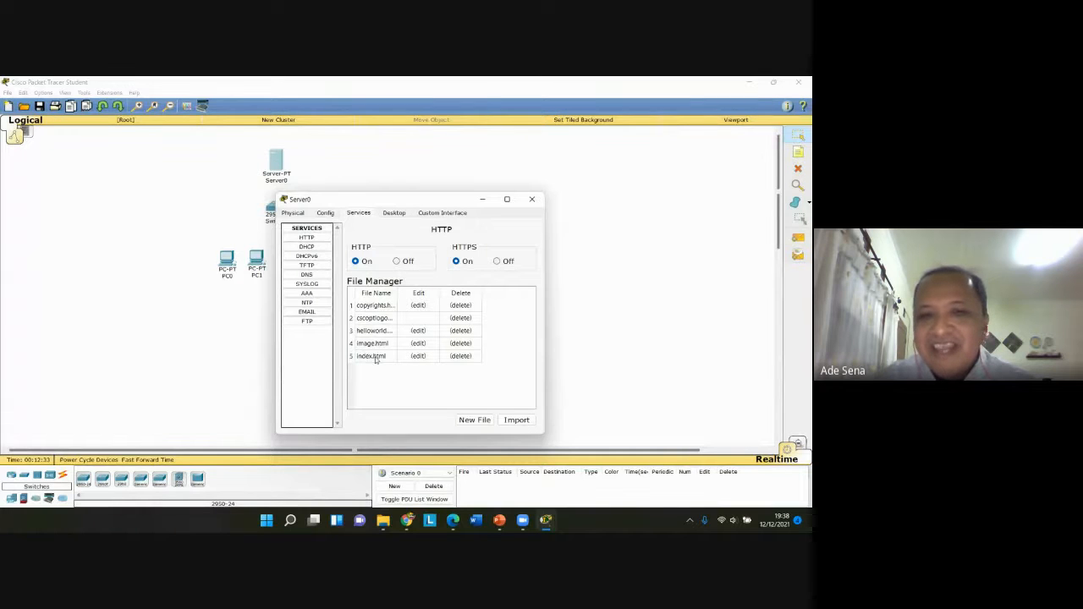
{"action": "left_click", "coordinate": [417, 356]}
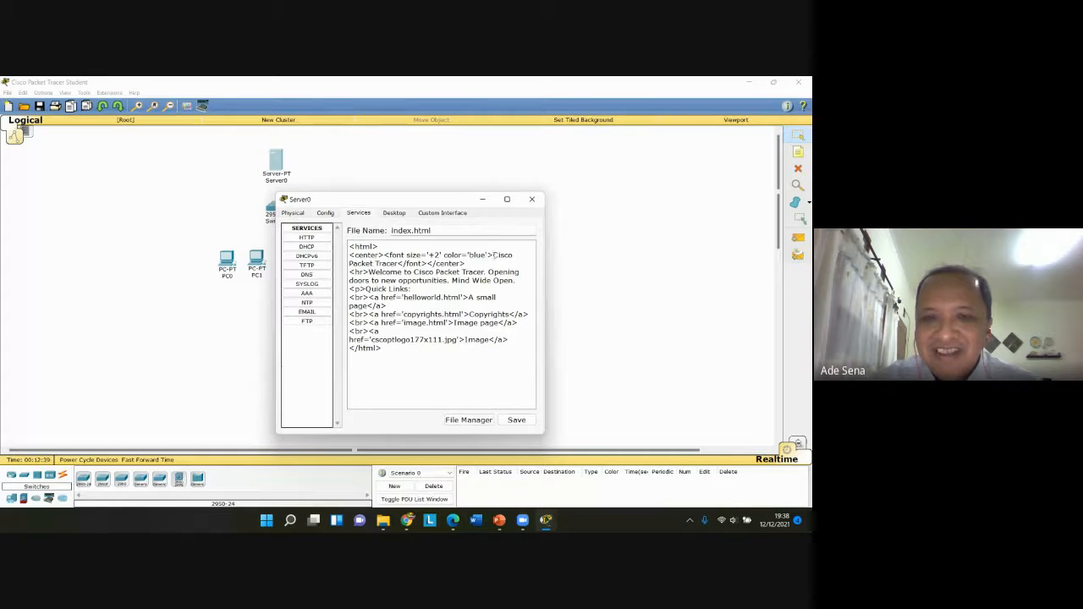
{"action": "left_click_drag", "start_coordinate": [494, 255], "coordinate": [398, 263]}
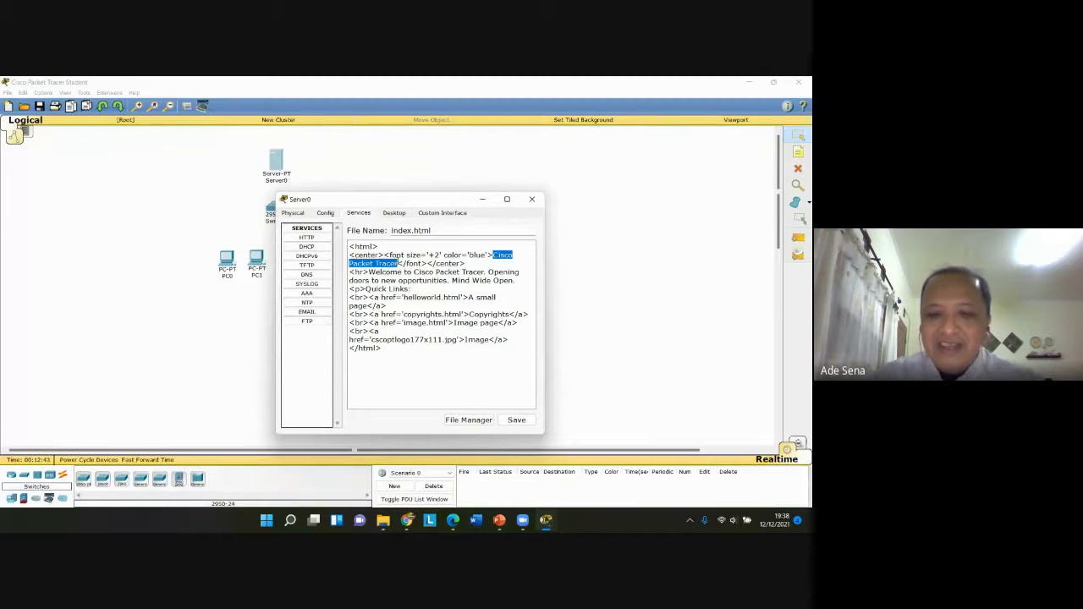
{"action": "type", "text": "Laborato"}
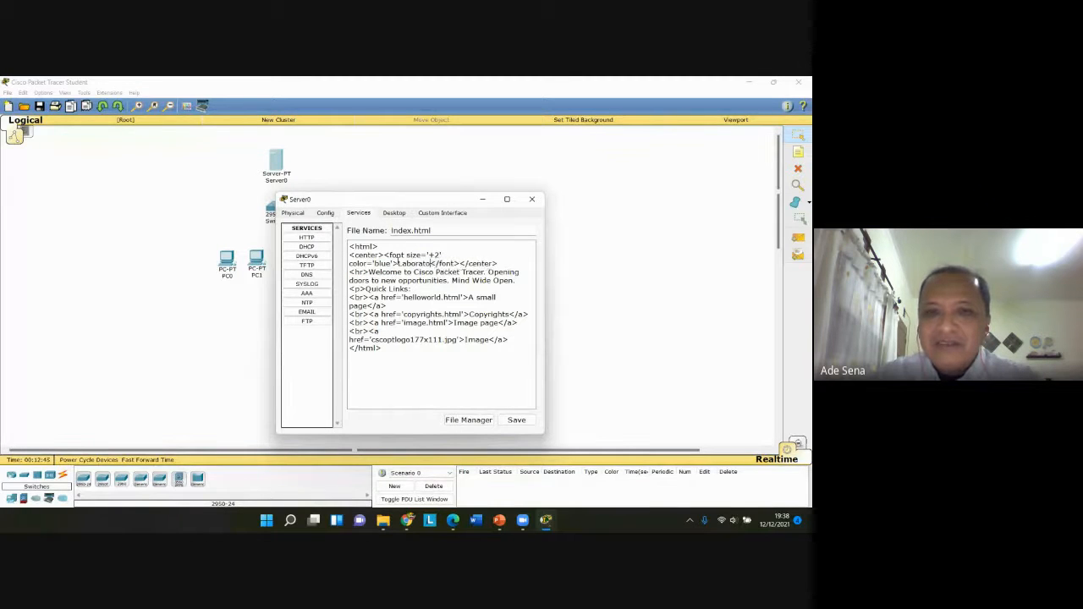
{"action": "type", "text": "rium "}
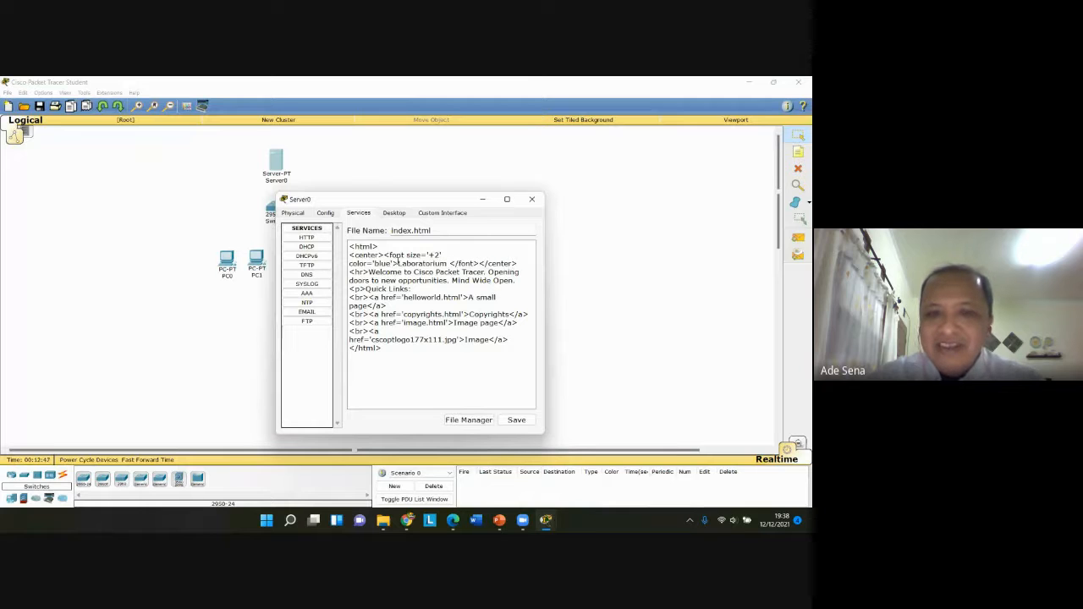
{"action": "type", "text": "Elektro"}
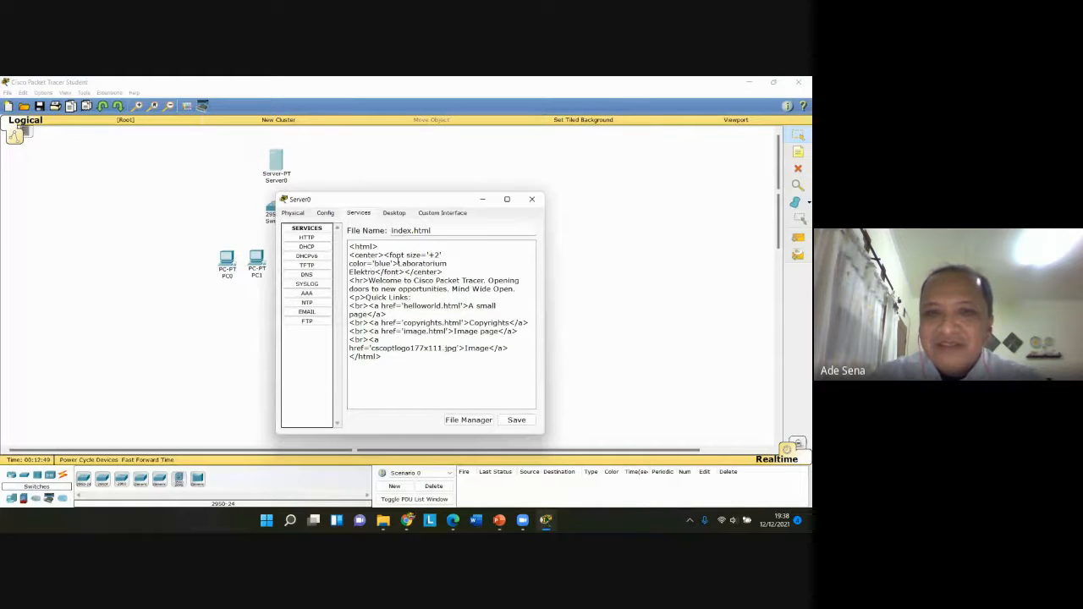
{"action": "type", "text": " Unjani"}
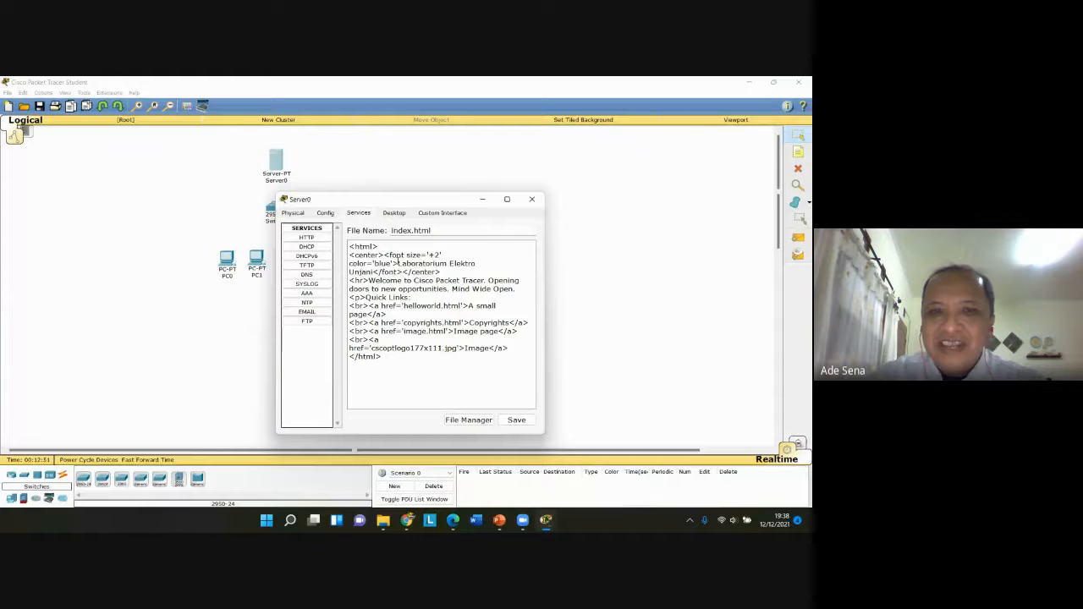
{"action": "type", "text": " Ser"}
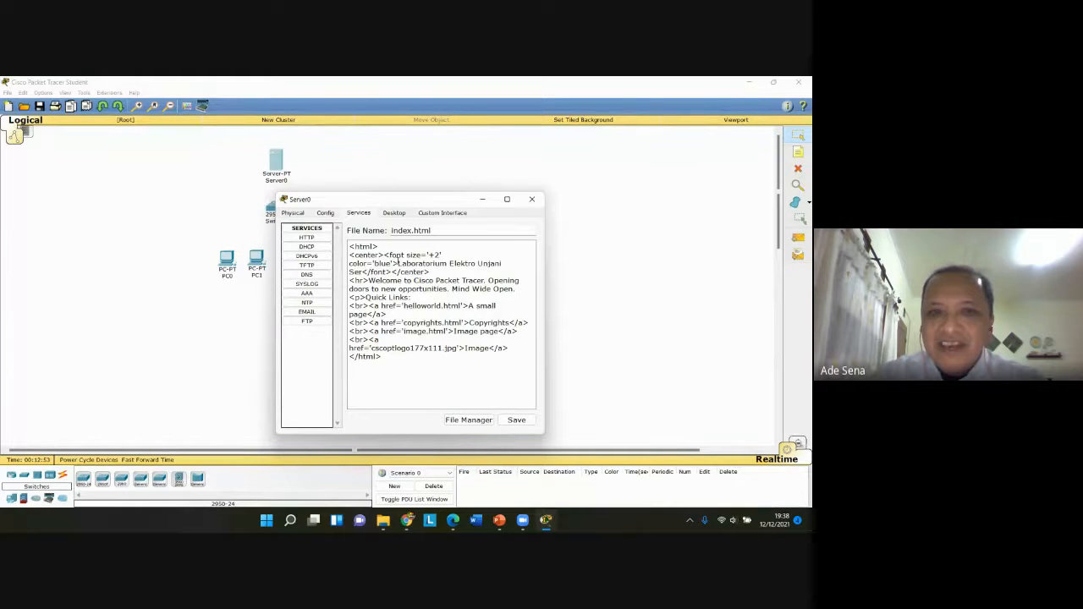
{"action": "type", "text": "ver 1"}
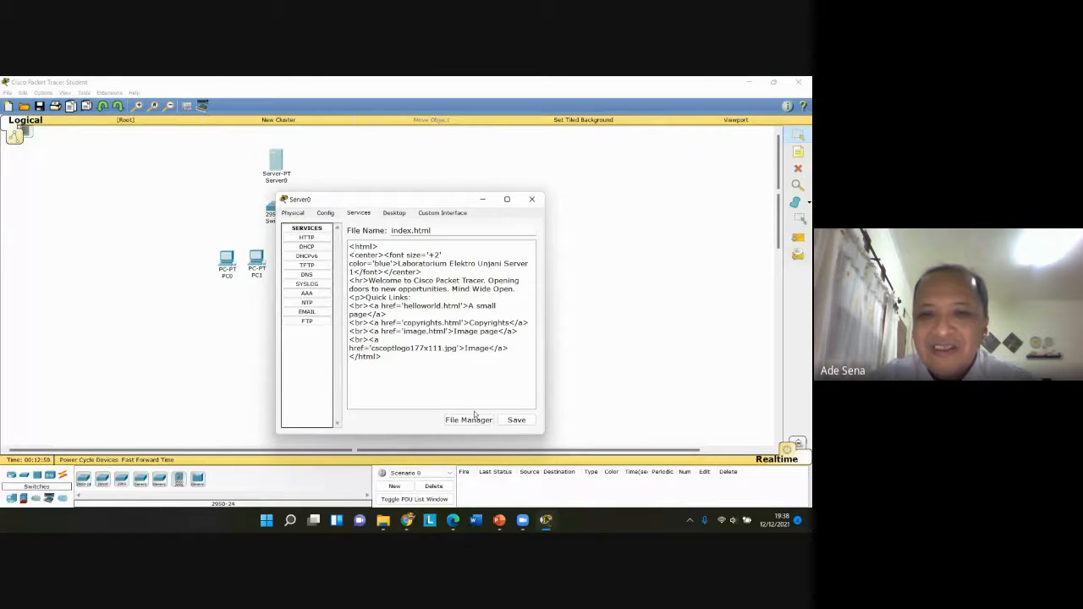
{"action": "left_click", "coordinate": [513, 423]}
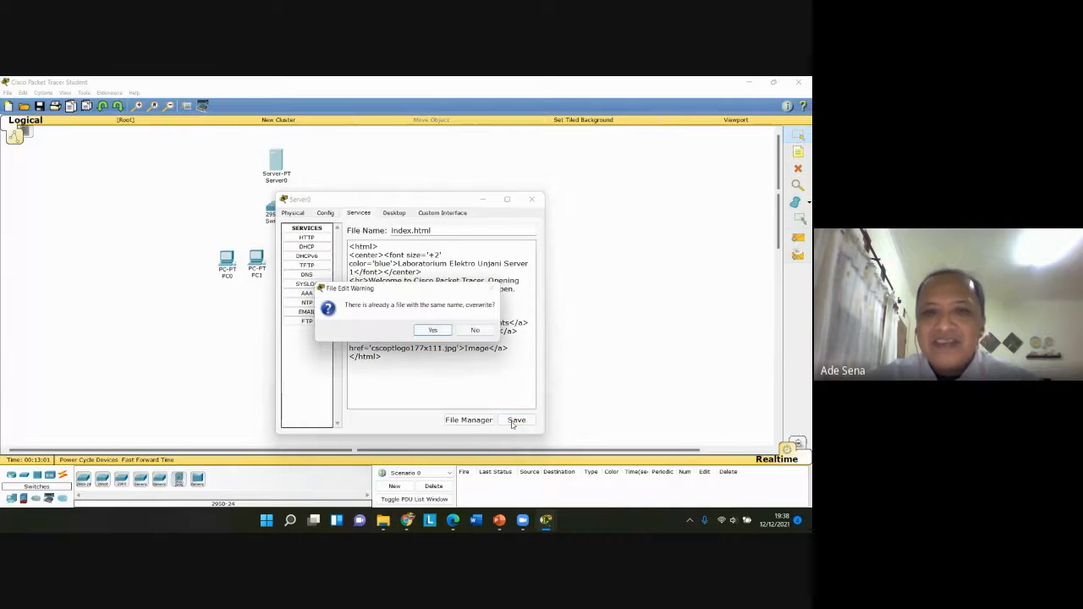
{"action": "left_click", "coordinate": [434, 330]}
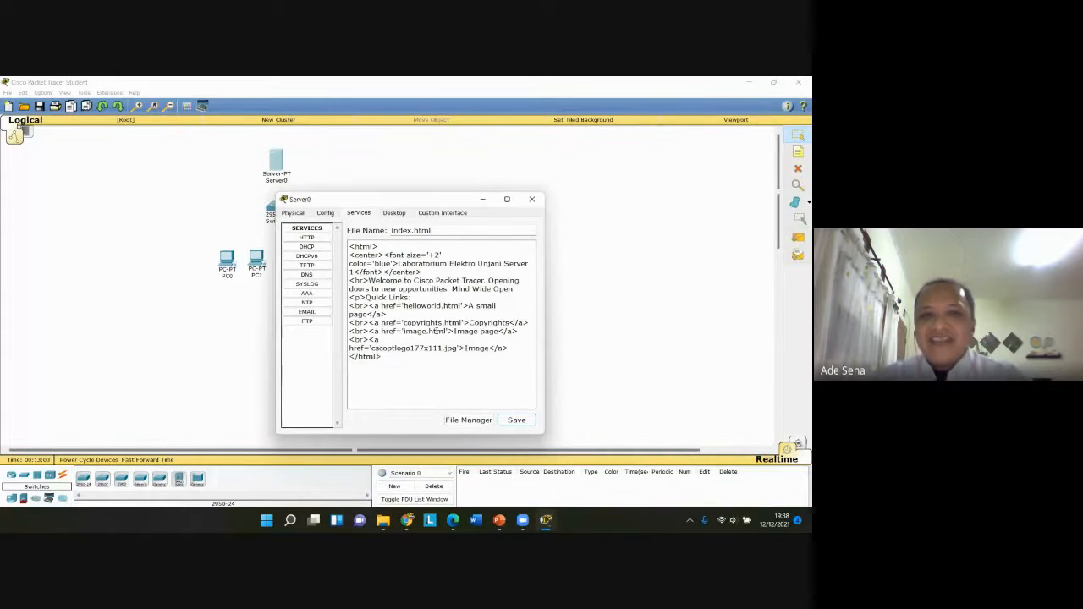
Examine Server0's DHCP and DNS service settings and close its window
{"action": "left_click", "coordinate": [312, 247]}
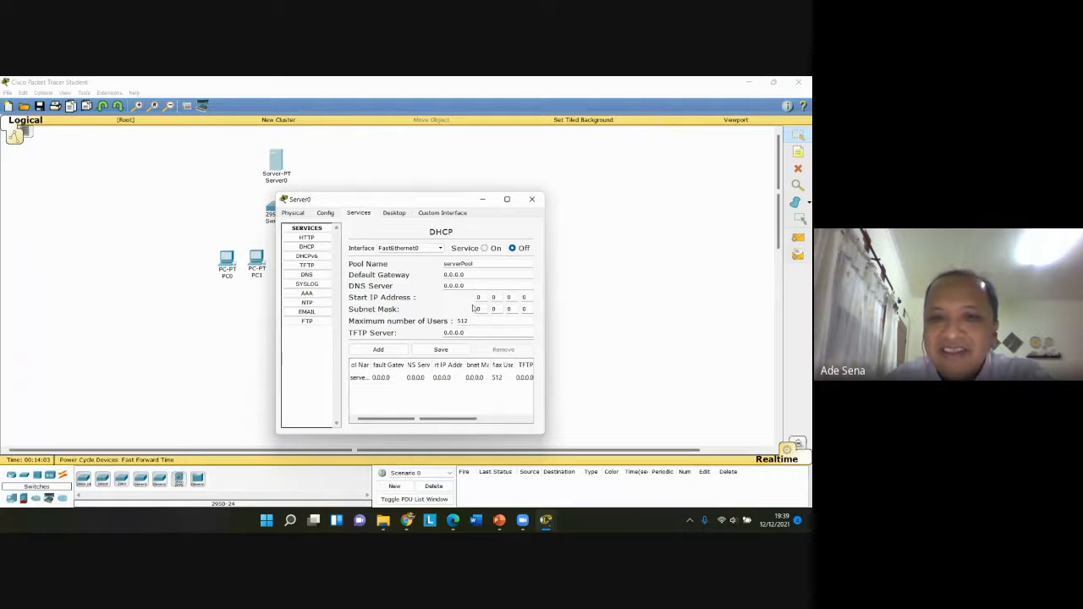
{"action": "left_click", "coordinate": [307, 275]}
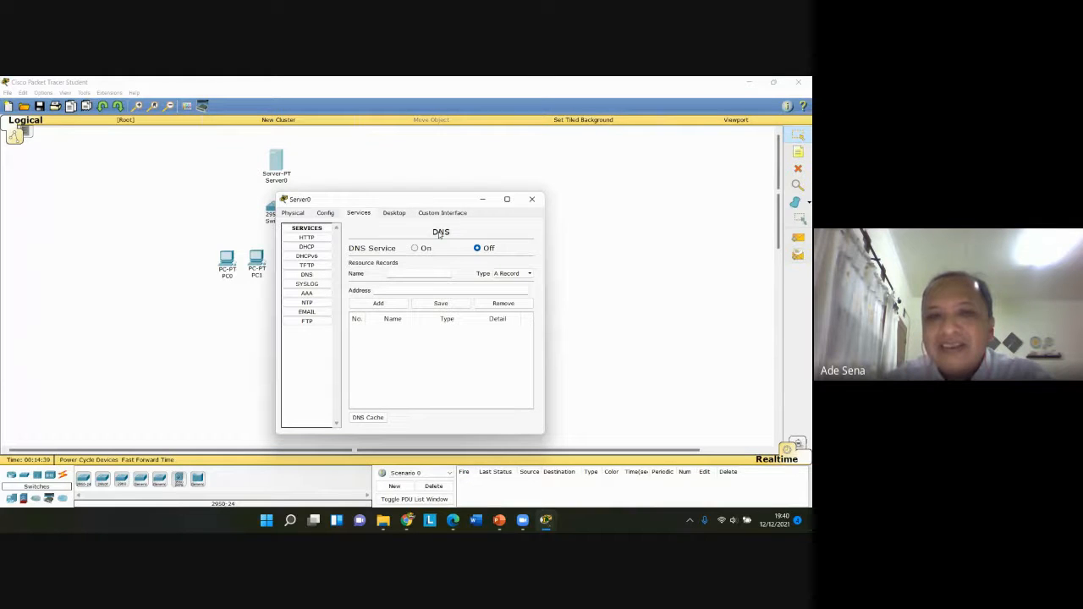
{"action": "left_click", "coordinate": [531, 199]}
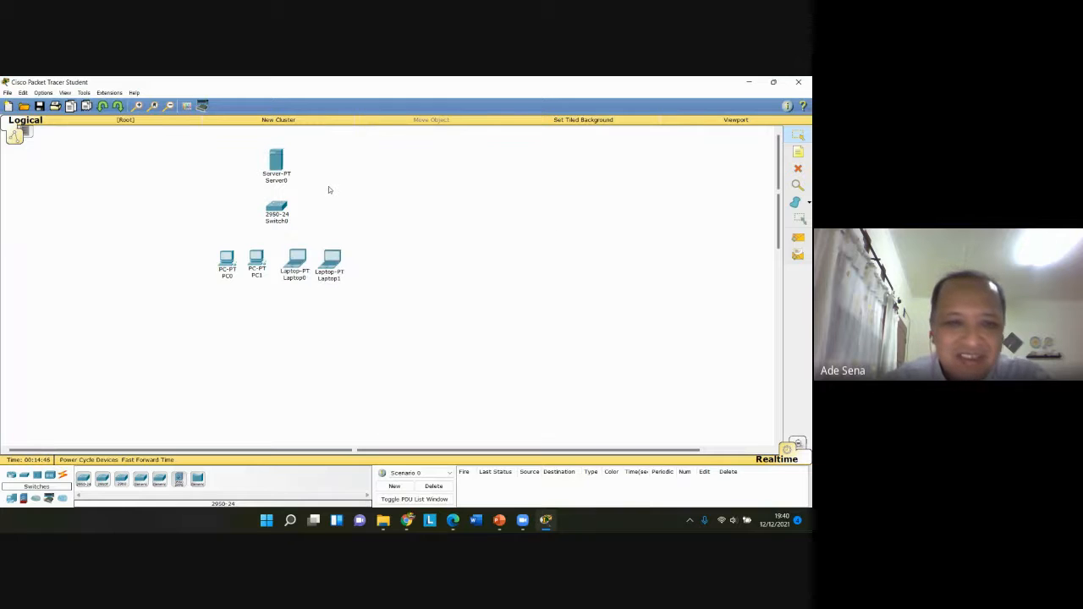
Add an 1841 router to the workspace, to the right of Server0
{"action": "left_click", "coordinate": [11, 476]}
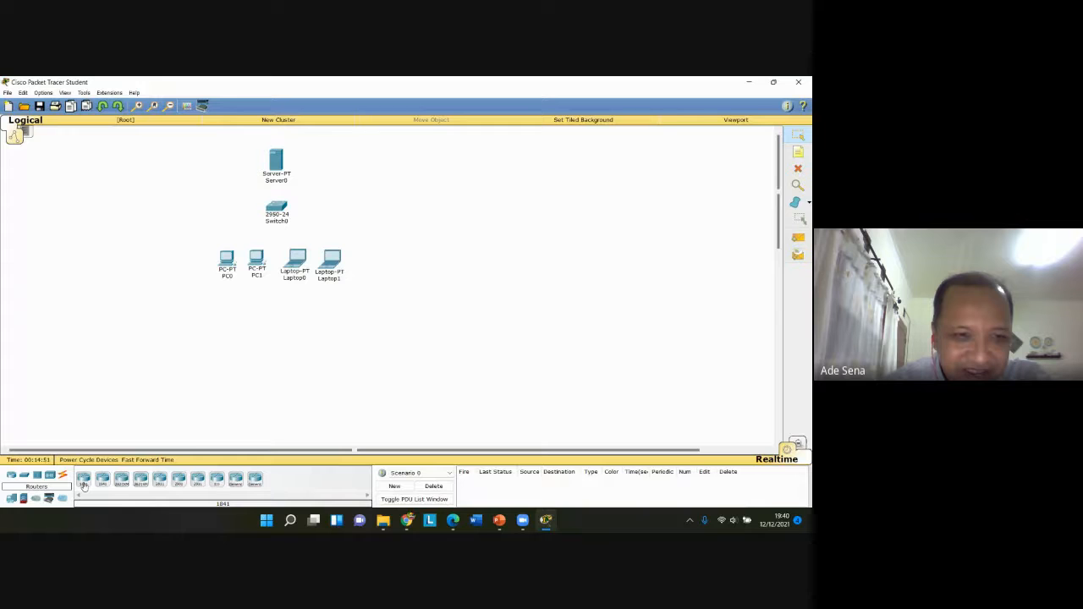
{"action": "left_click", "coordinate": [83, 481]}
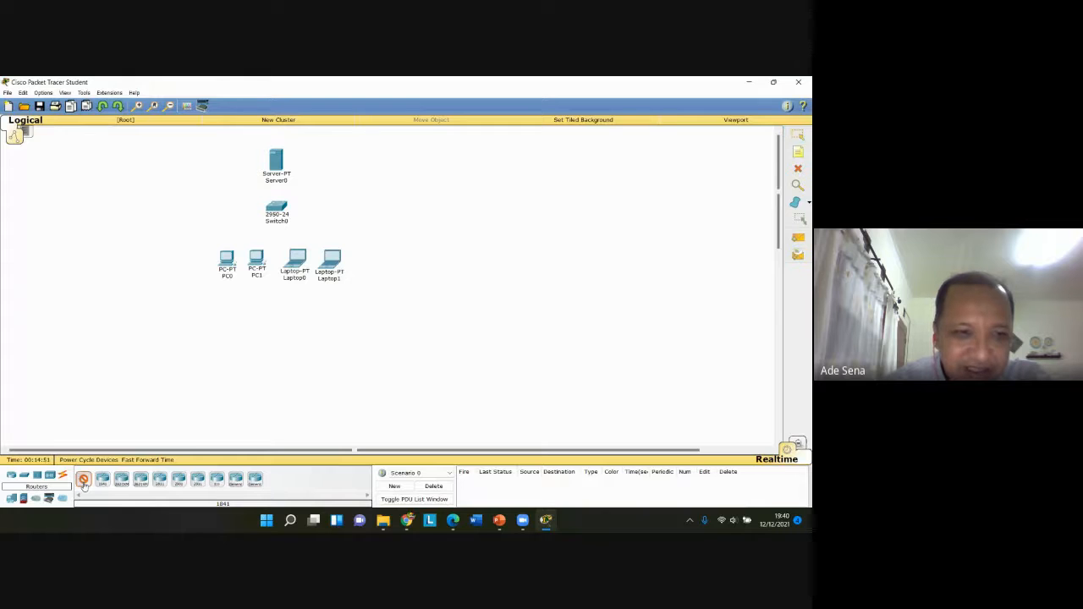
{"action": "left_click", "coordinate": [422, 150]}
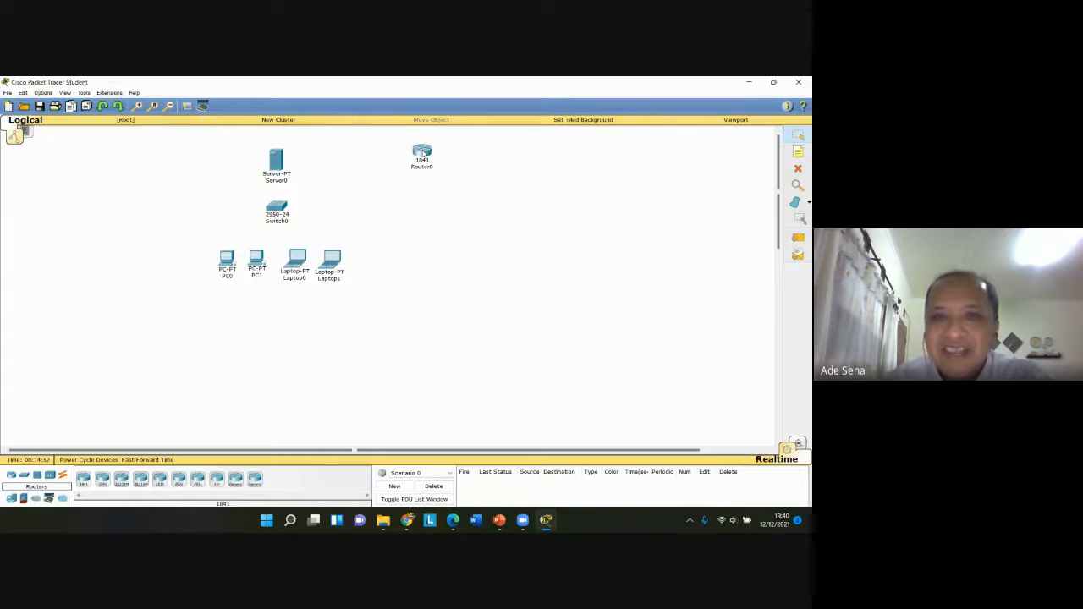
Examine the 1841 router's physical modules and global settings, and close its window
{"action": "left_click", "coordinate": [422, 154]}
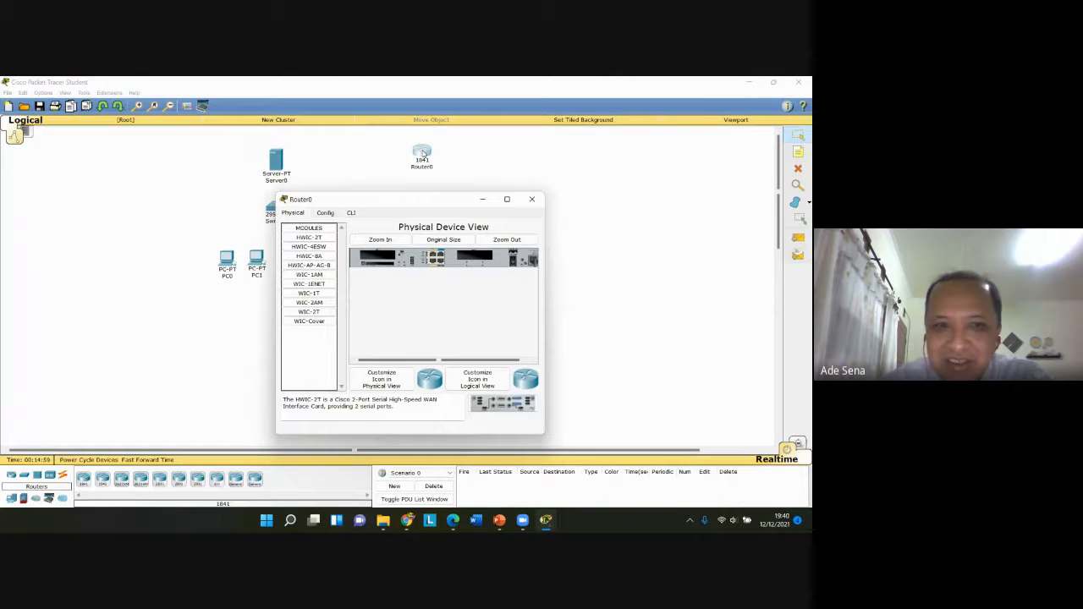
{"action": "left_click", "coordinate": [327, 214]}
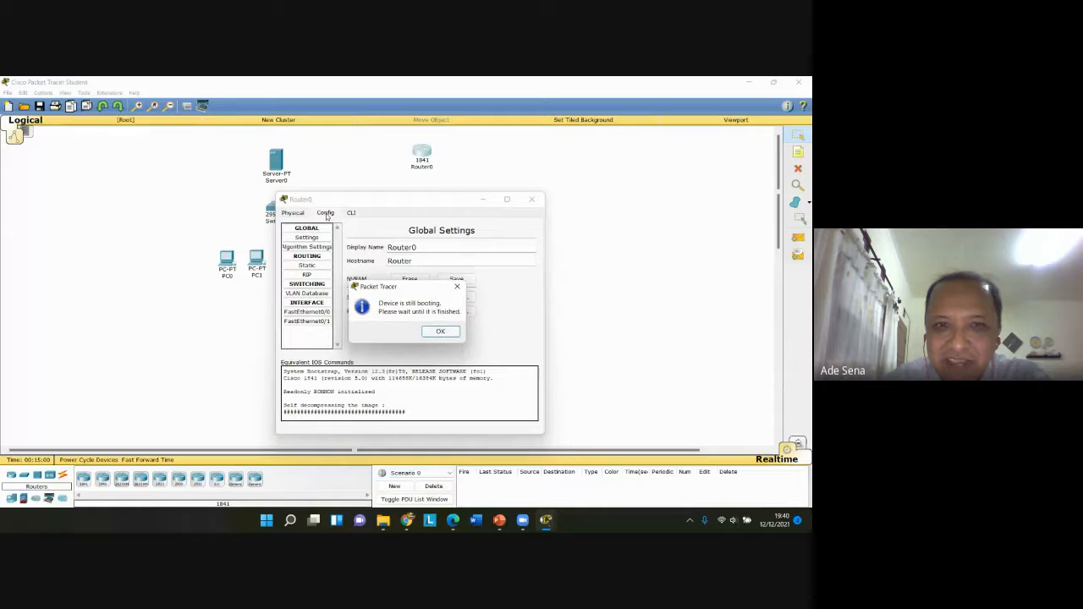
{"action": "left_click", "coordinate": [440, 331]}
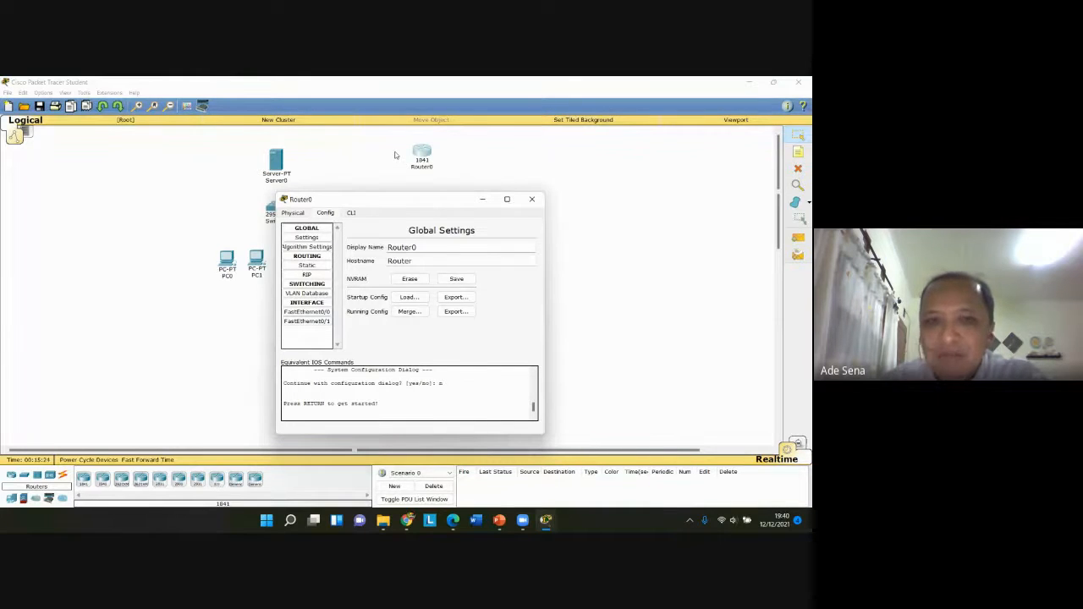
{"action": "left_click", "coordinate": [528, 207]}
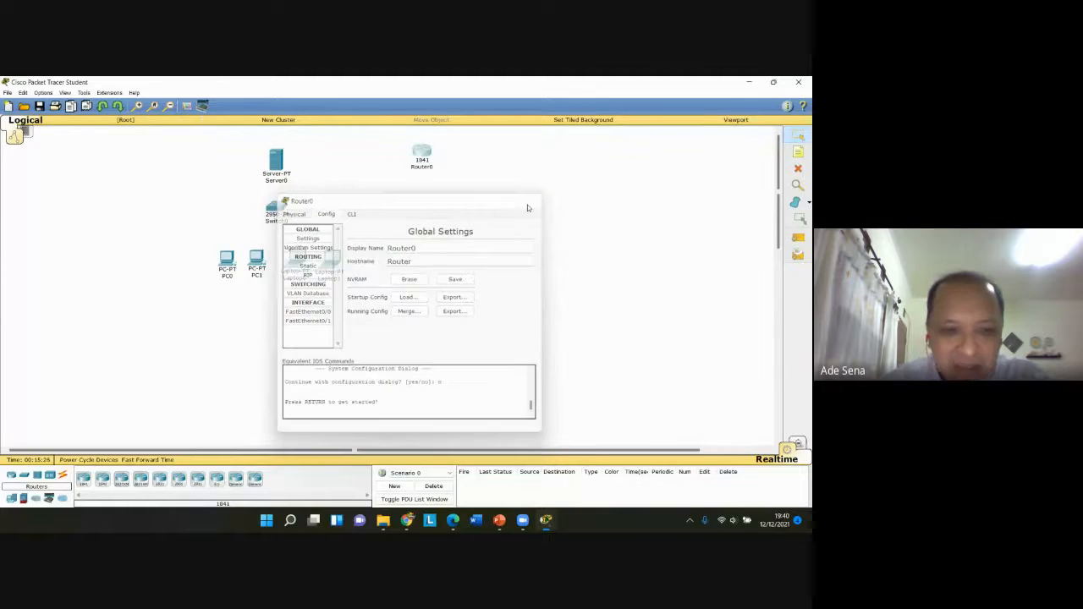
Add an 819HGW router below the 1841 router and open its physical view and global settings
{"action": "left_click", "coordinate": [222, 482]}
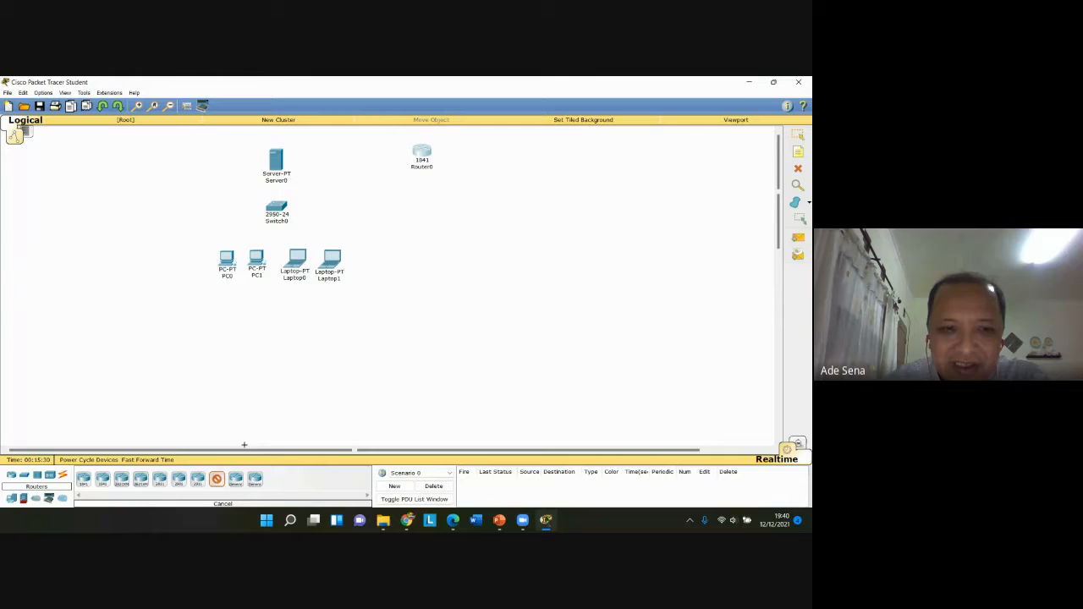
{"action": "left_click", "coordinate": [448, 242]}
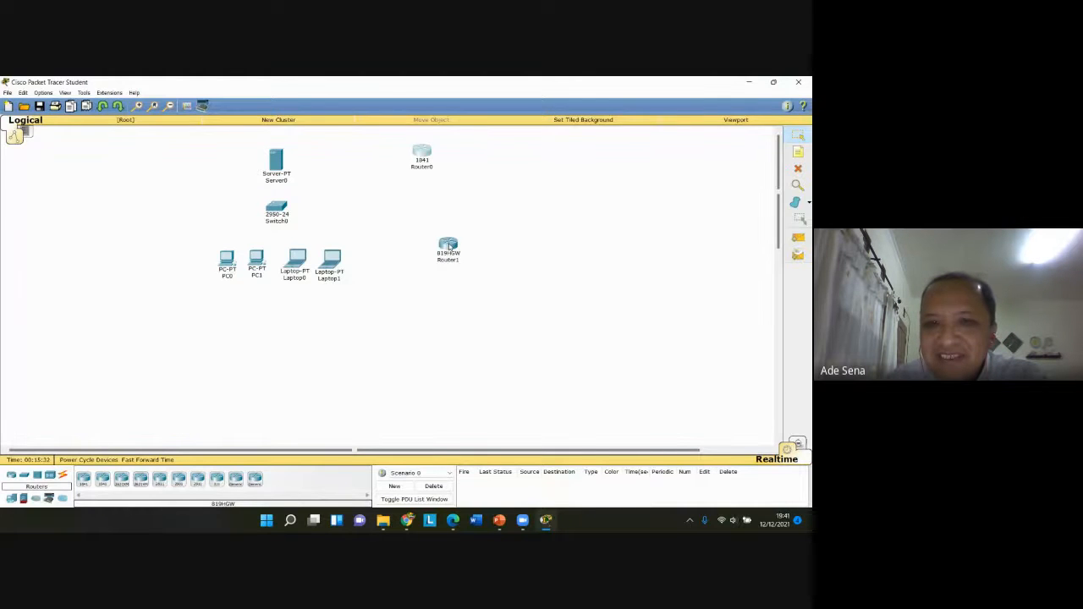
{"action": "left_click", "coordinate": [448, 245]}
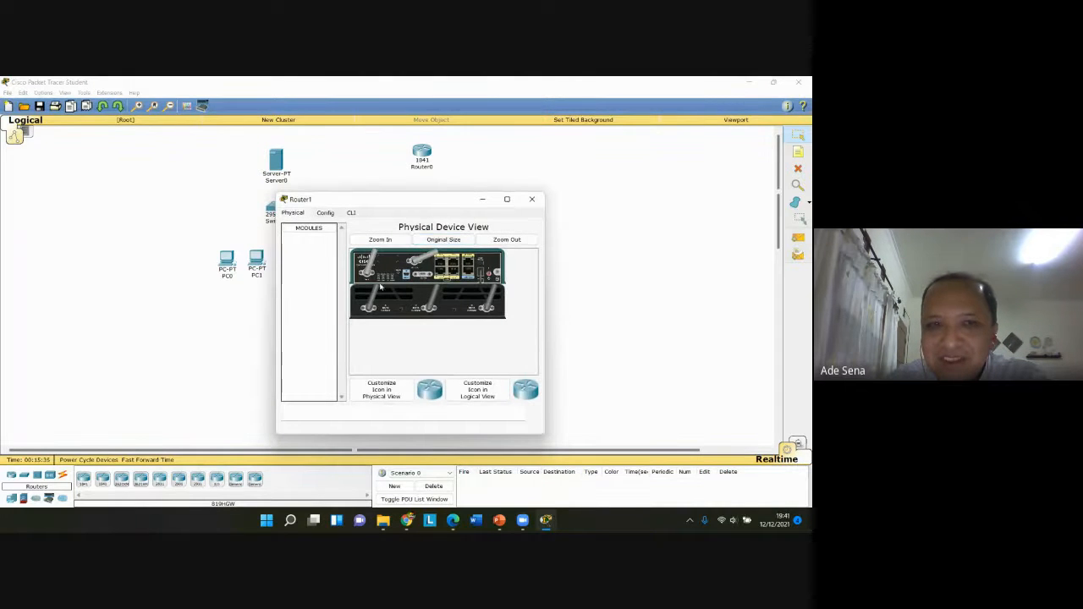
{"action": "left_click", "coordinate": [330, 216]}
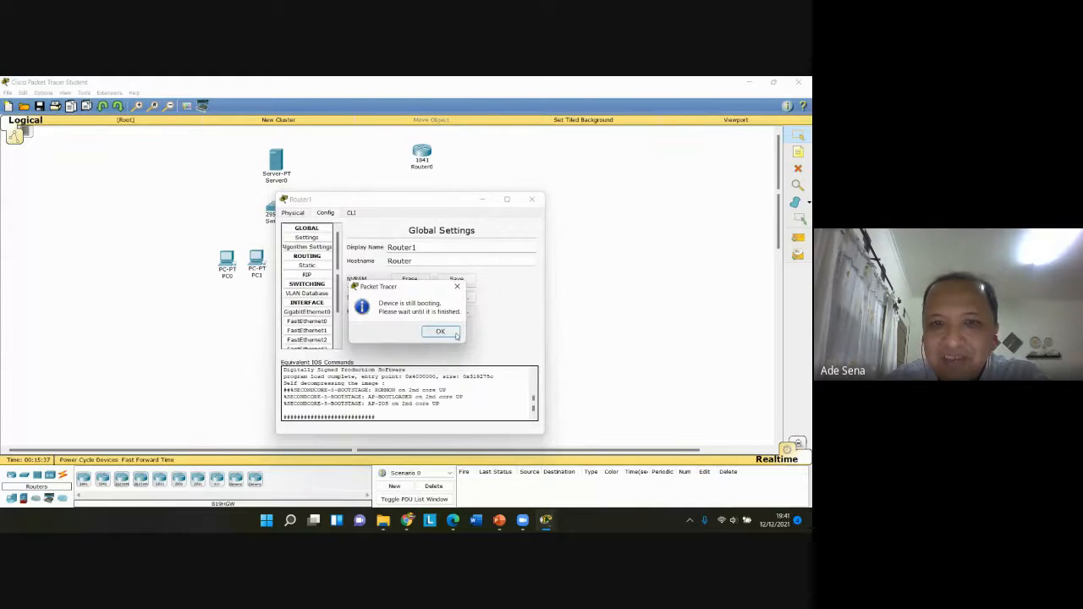
{"action": "left_click", "coordinate": [445, 332]}
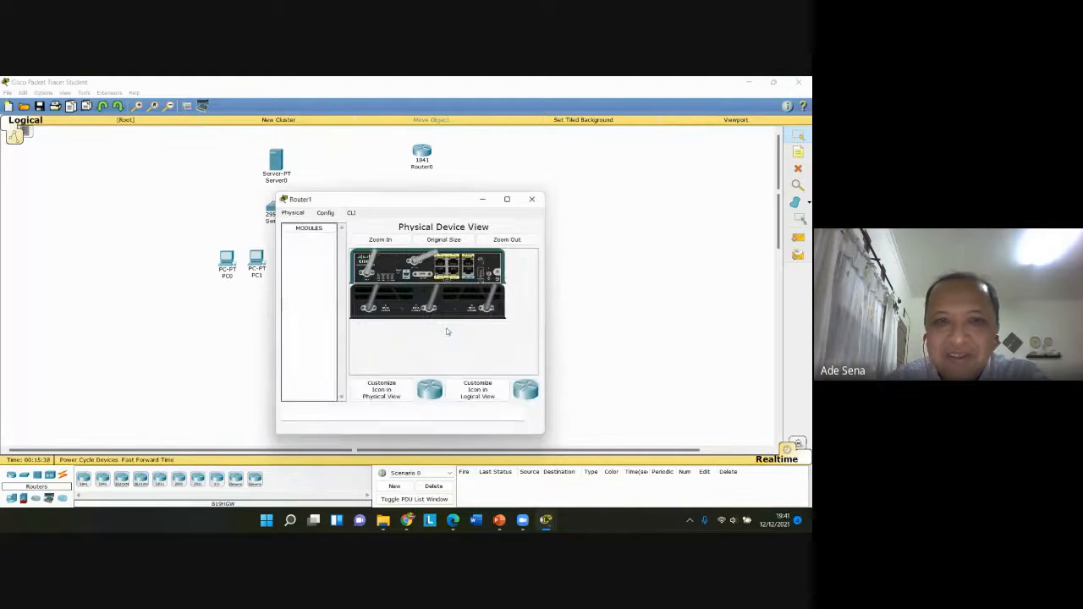
{"action": "left_click", "coordinate": [330, 215]}
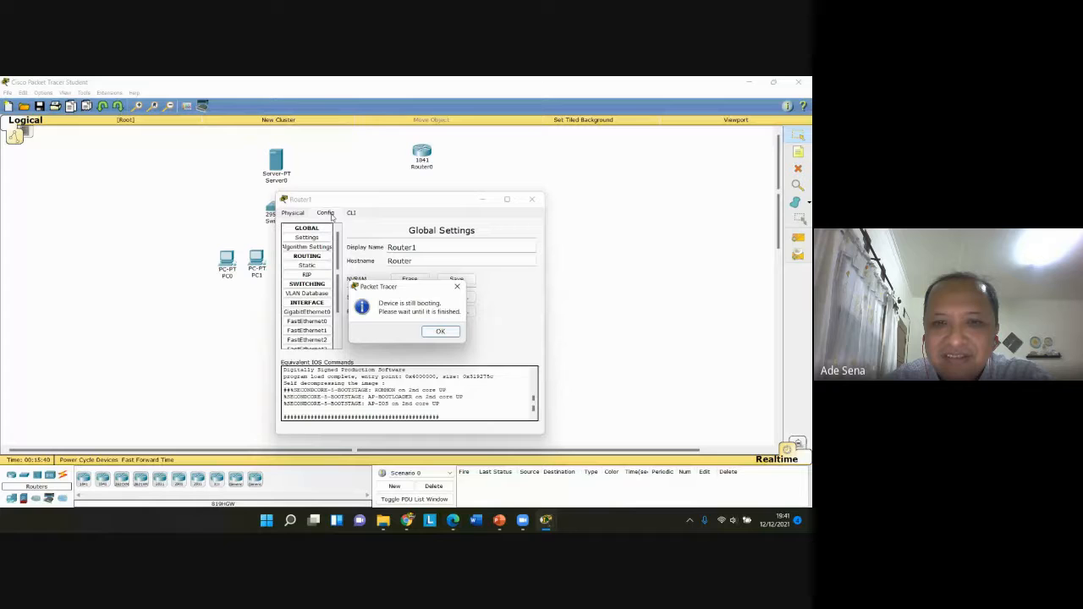
{"action": "left_click", "coordinate": [440, 332]}
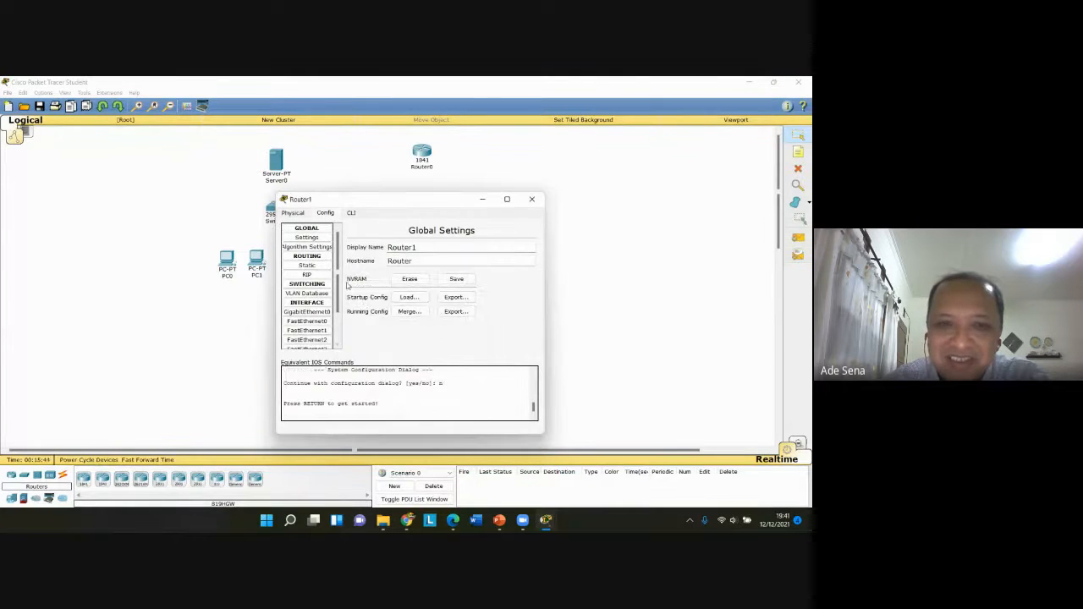
Examine the 819HGW router's full interface list and compare it with the ports in its physical view
{"action": "scroll", "coordinate": [337, 280], "scroll_direction": "down", "scroll_amount": 3}
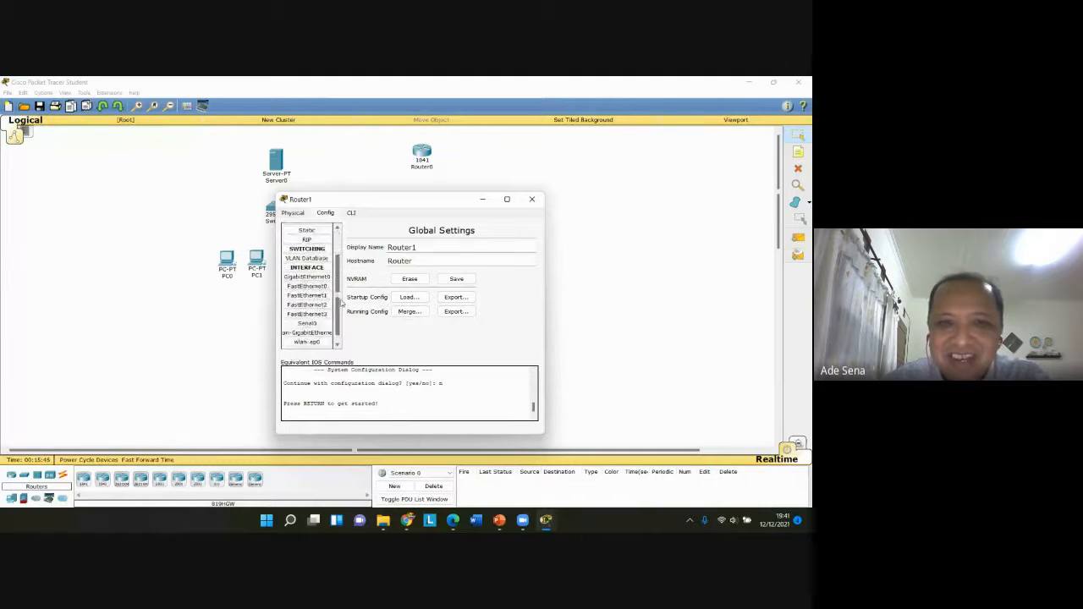
{"action": "left_click_drag", "start_coordinate": [340, 304], "coordinate": [340, 310]}
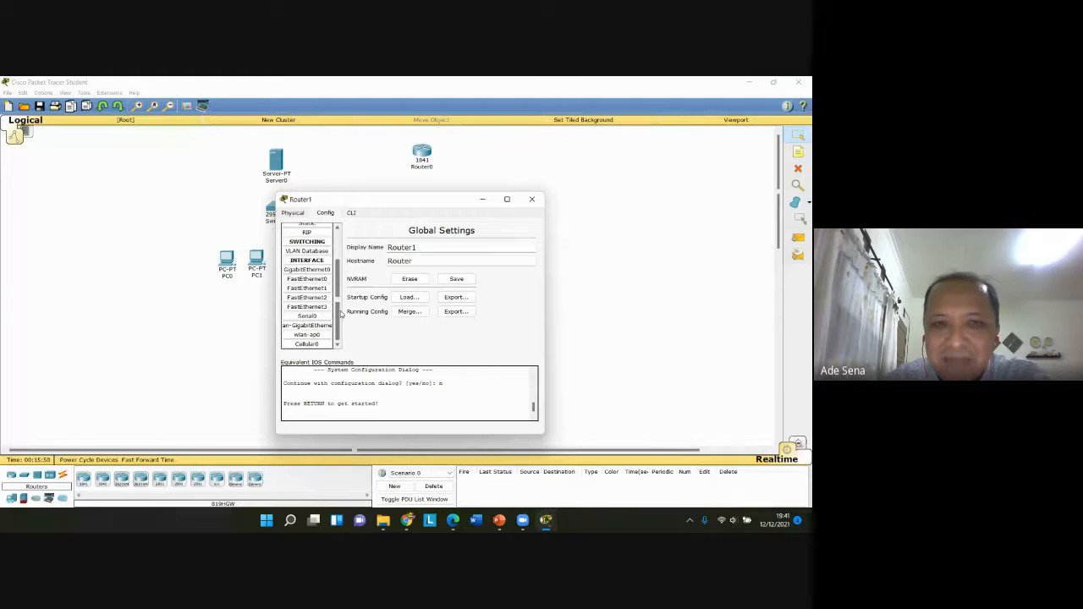
{"action": "scroll", "coordinate": [337, 287], "scroll_direction": "up", "scroll_amount": 5}
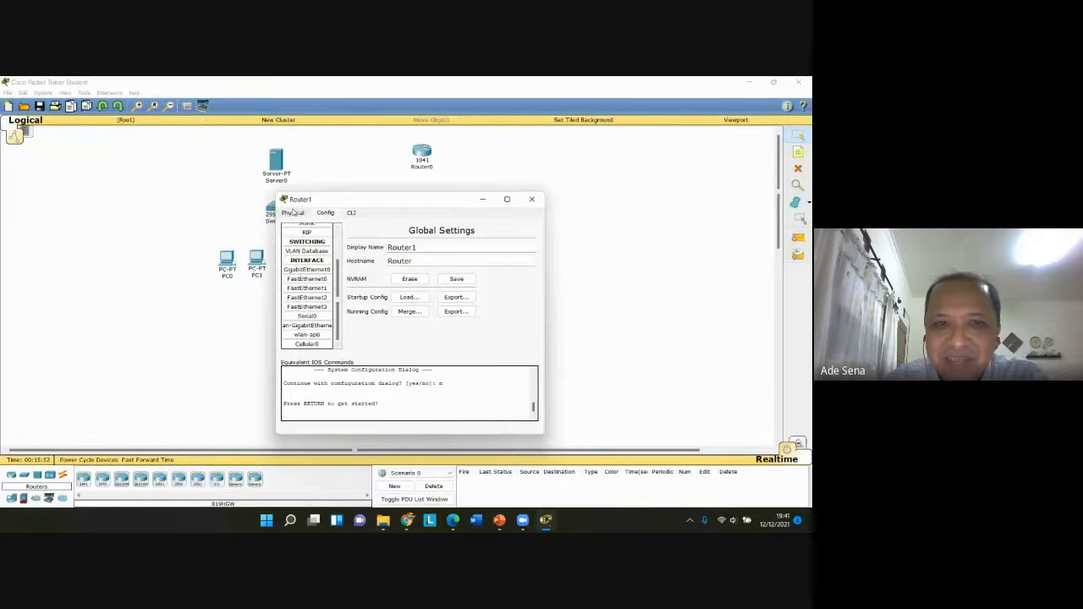
{"action": "left_click", "coordinate": [293, 212]}
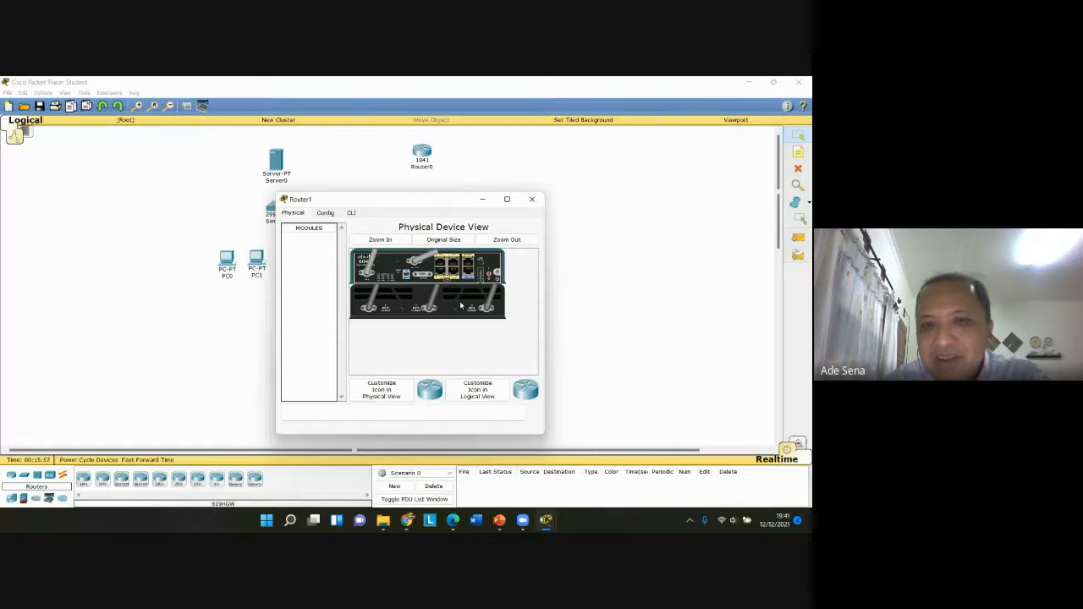
{"action": "left_click", "coordinate": [326, 213]}
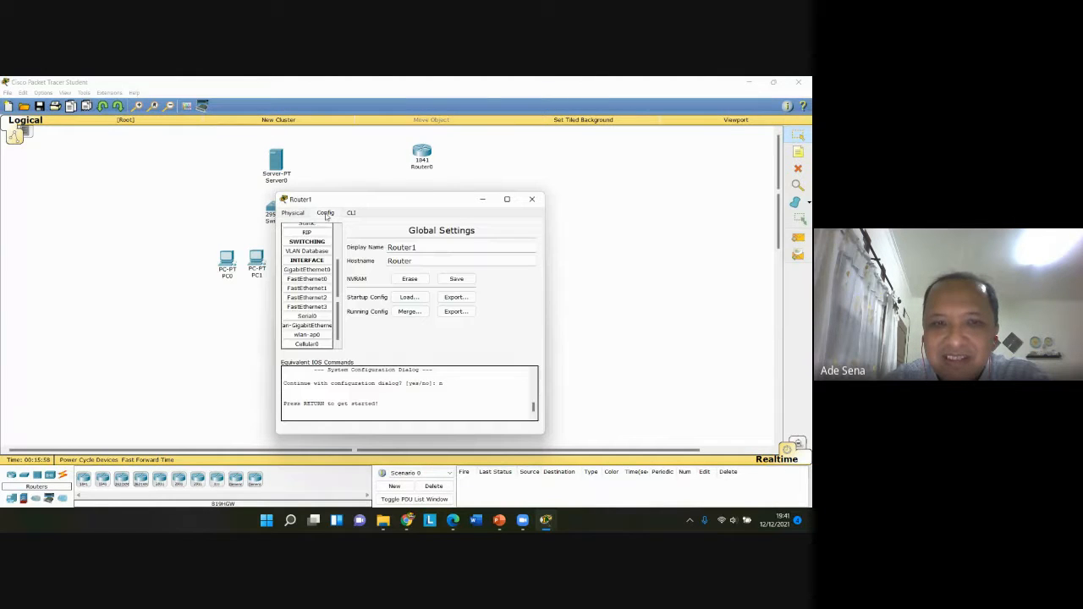
{"action": "scroll", "coordinate": [335, 288], "scroll_direction": "down", "scroll_amount": 5}
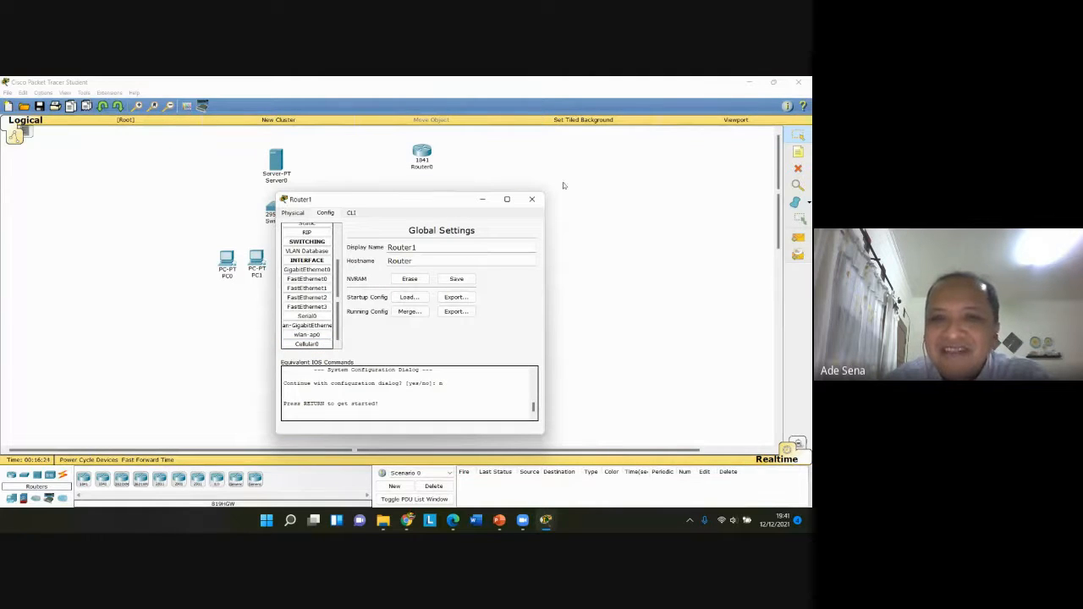
Close Router1's configuration window and delete the 819HGW router from the workspace
{"action": "left_click", "coordinate": [533, 200]}
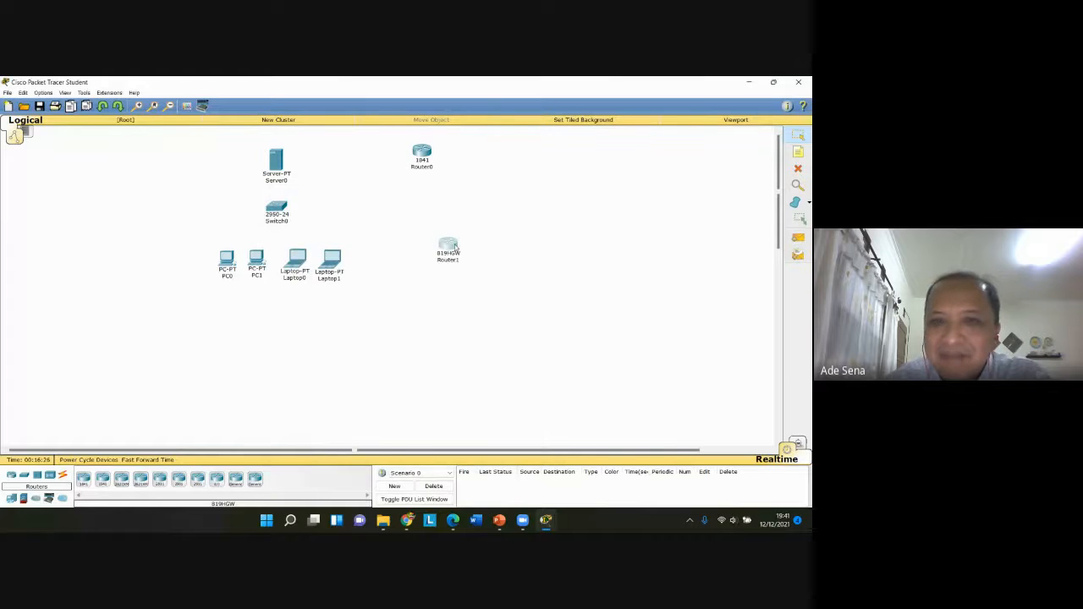
{"action": "mouse_move", "coordinate": [457, 247]}
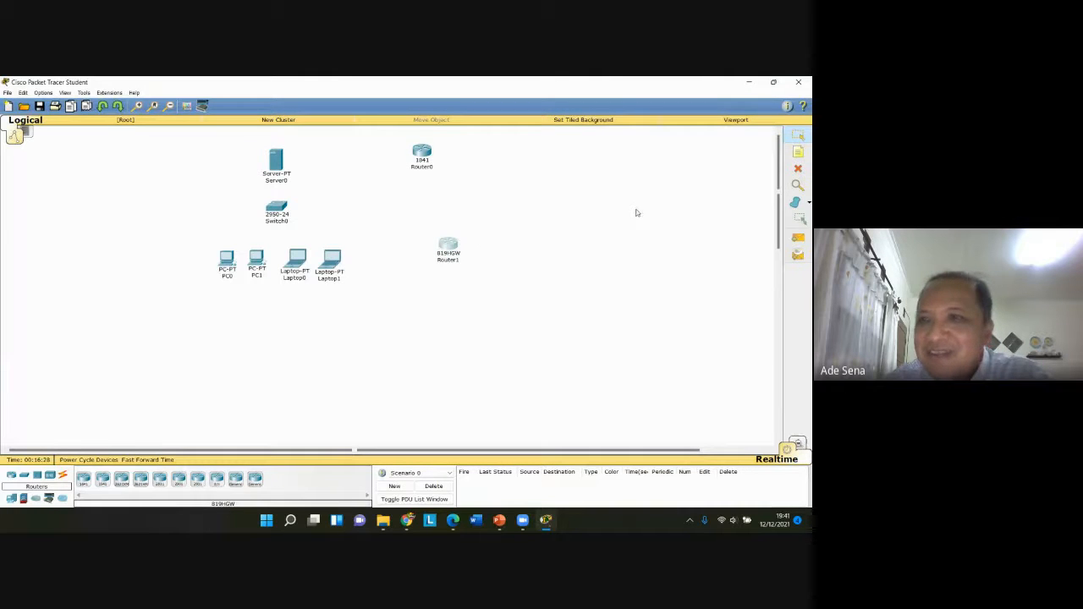
{"action": "left_click", "coordinate": [798, 169]}
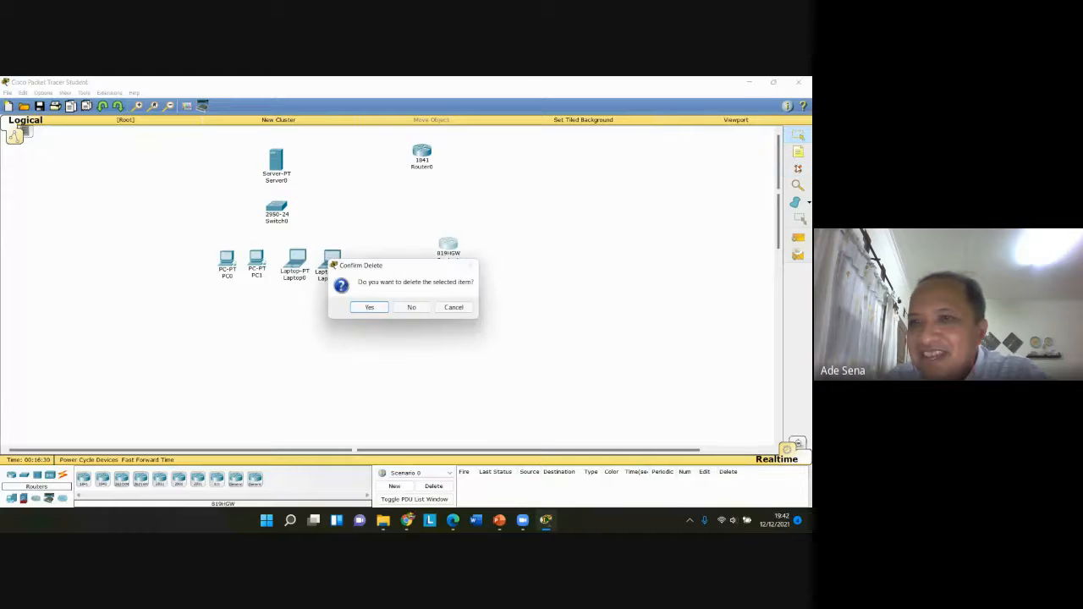
{"action": "left_click", "coordinate": [369, 307]}
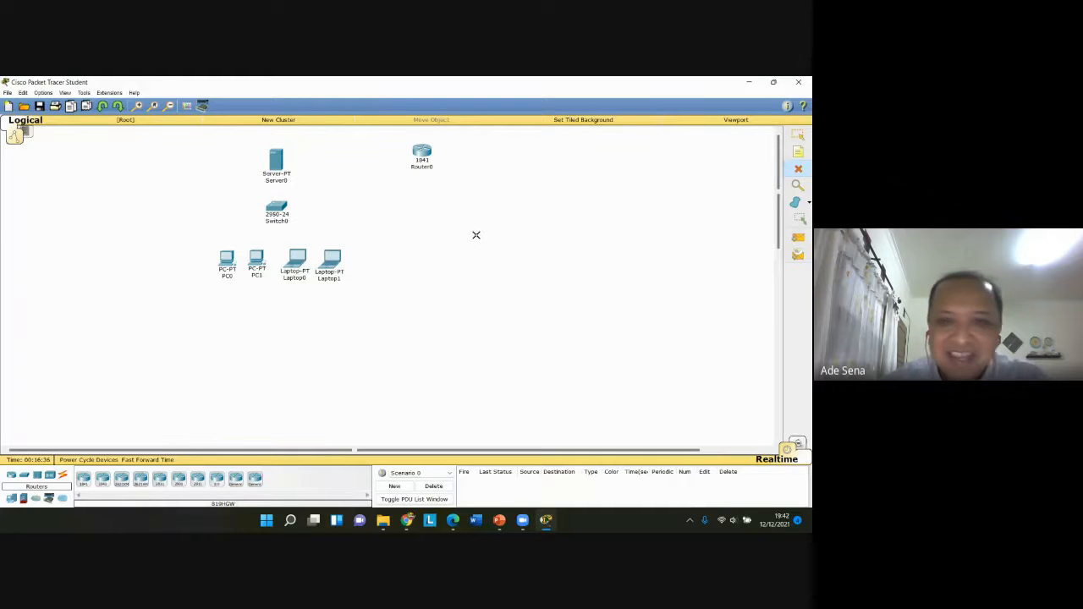
{"action": "key", "text": "Escape"}
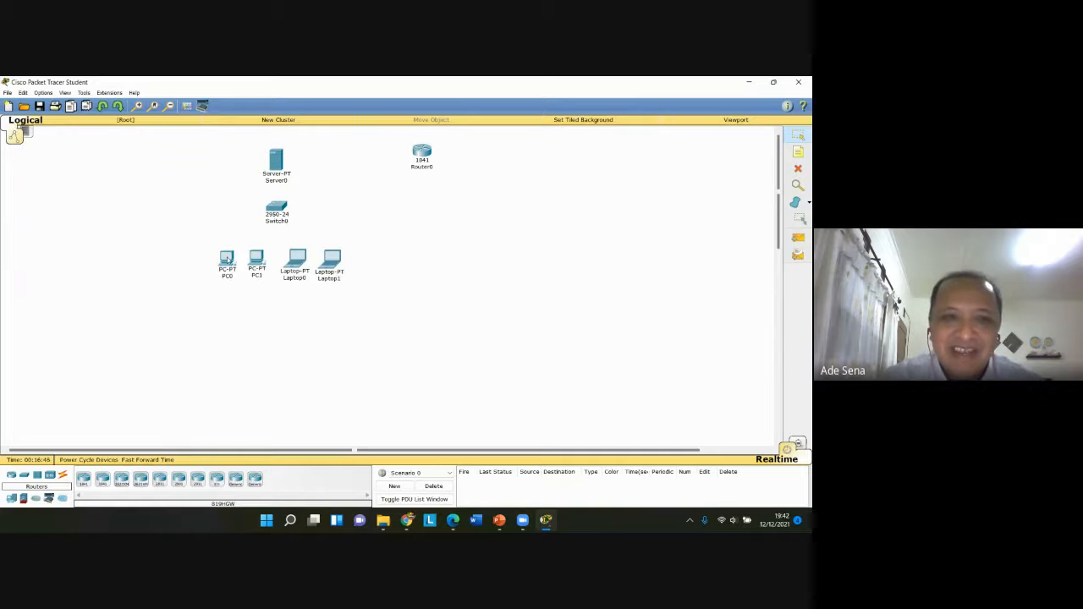
Move PC0 and PC1 to a row below the laptops, spaced well apart
{"action": "left_click_drag", "start_coordinate": [227, 260], "coordinate": [221, 368]}
{"action": "left_click_drag", "start_coordinate": [252, 271], "coordinate": [361, 367]}
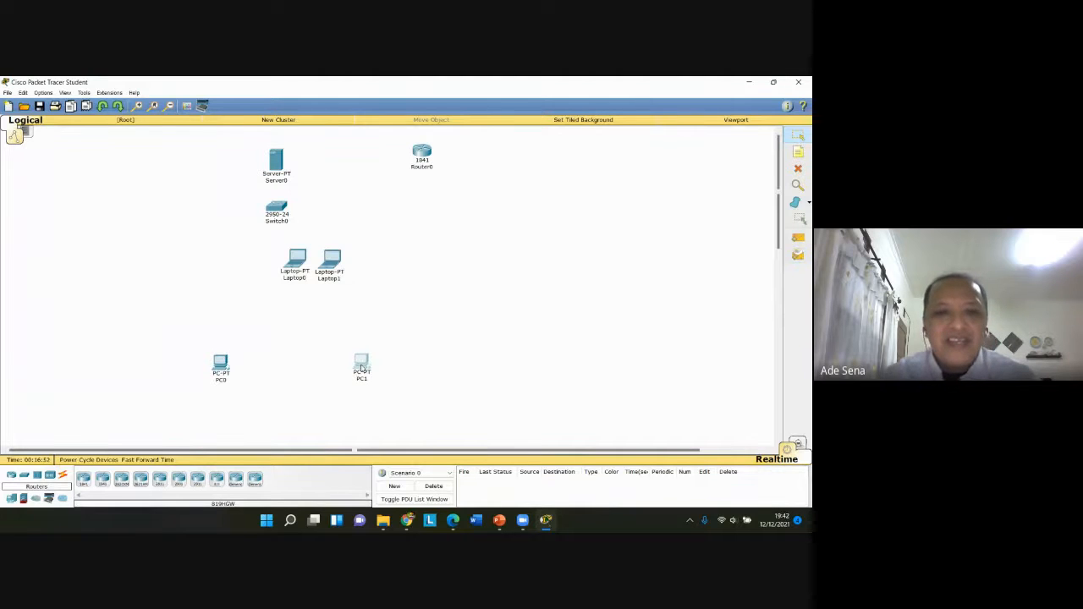
Give PC0 the static IP address 192.168.1.1 with subnet mask 255.255.255.0, and close its window
{"action": "left_click", "coordinate": [217, 365]}
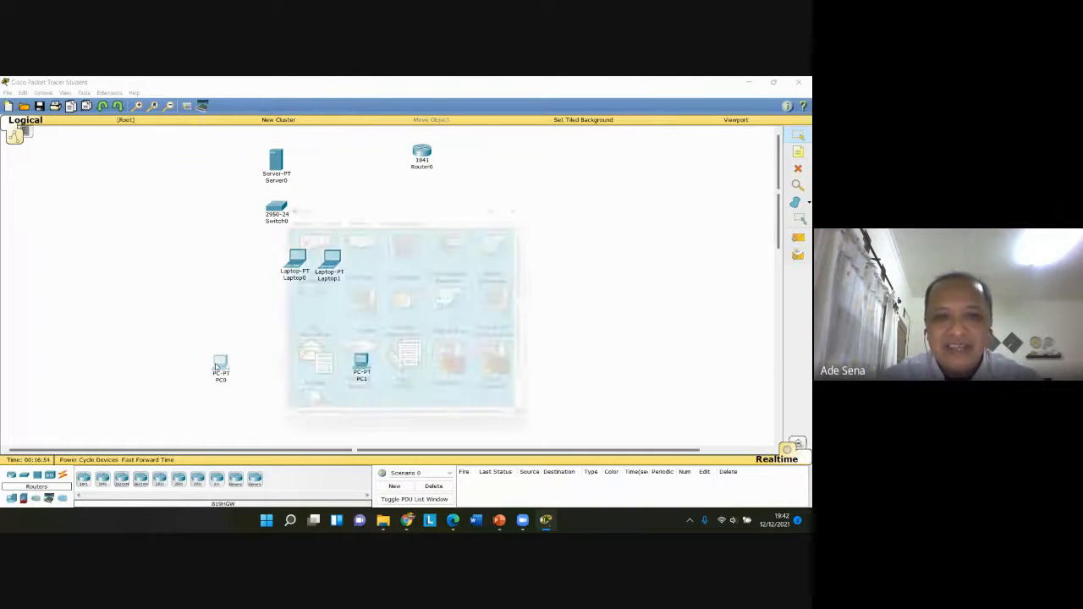
{"action": "left_click", "coordinate": [313, 243]}
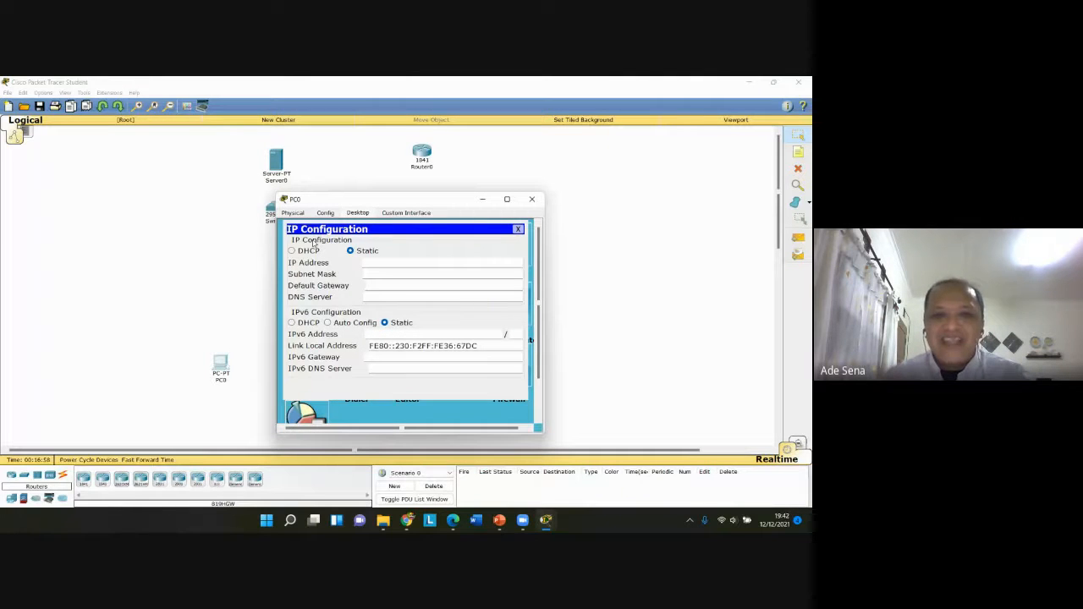
{"action": "left_click", "coordinate": [378, 262]}
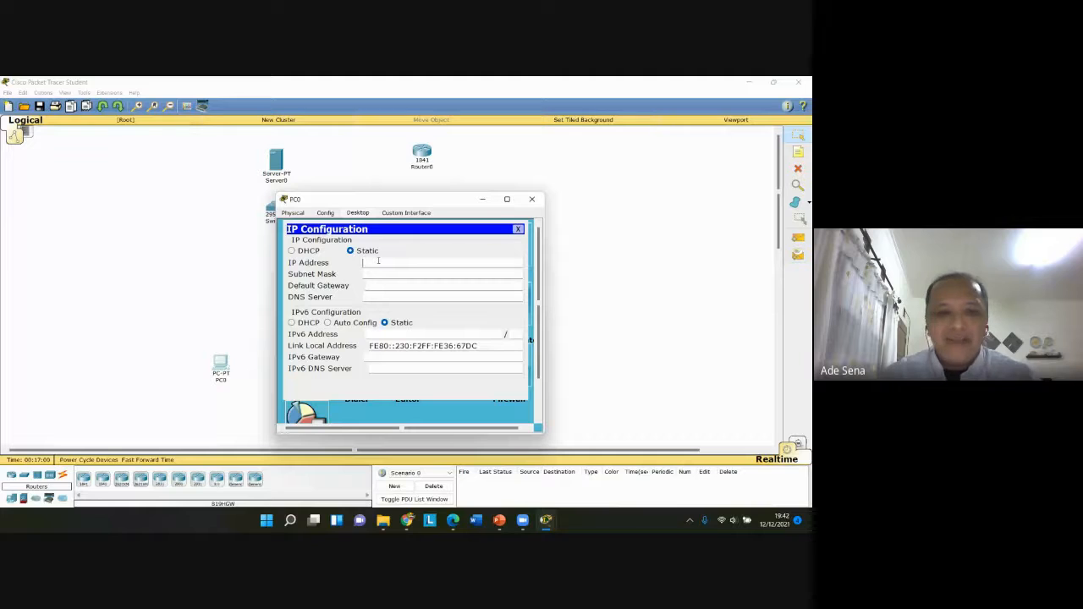
{"action": "type", "text": "192.1"}
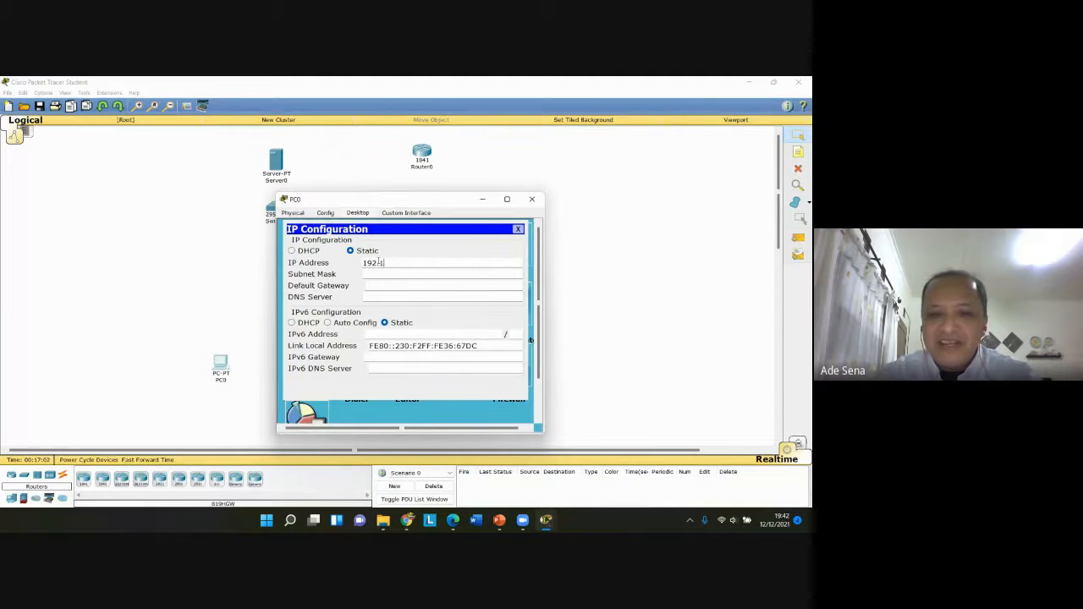
{"action": "type", "text": "68."}
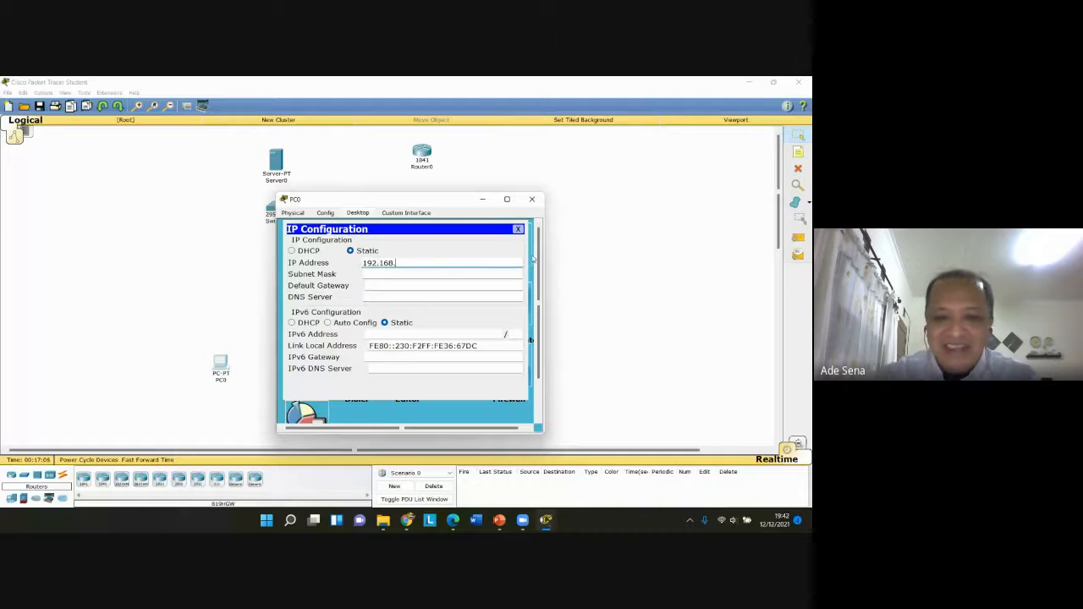
{"action": "type", "text": "1."}
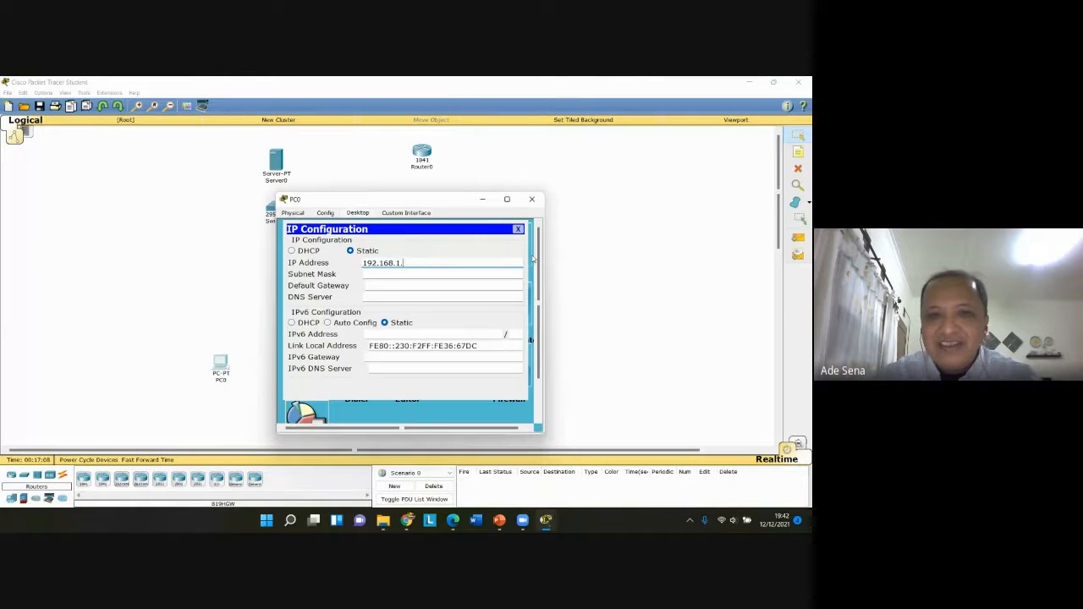
{"action": "type", "text": "1"}
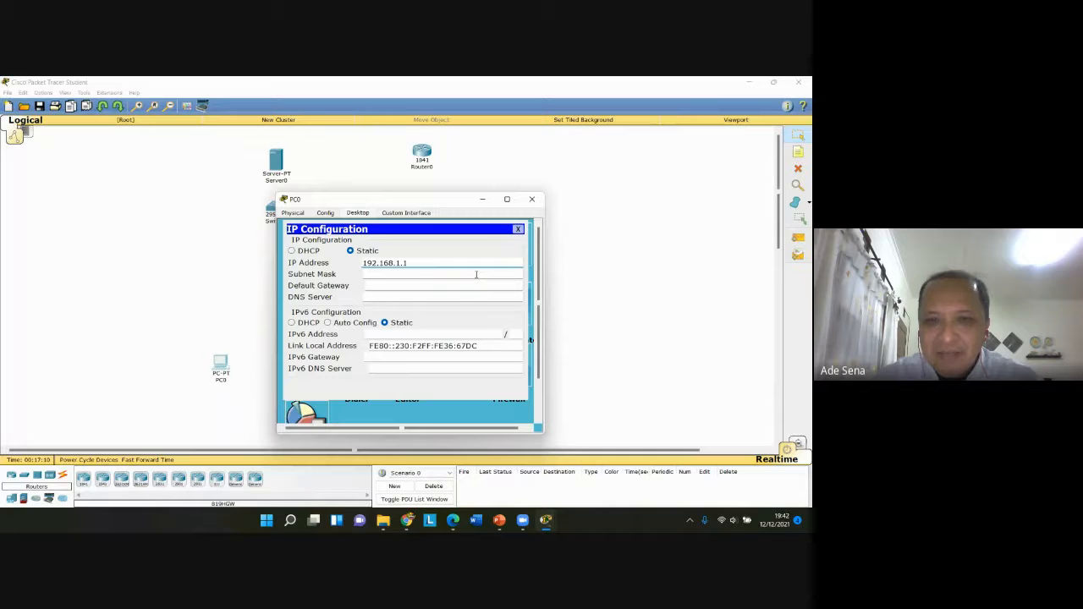
{"action": "left_click", "coordinate": [476, 275]}
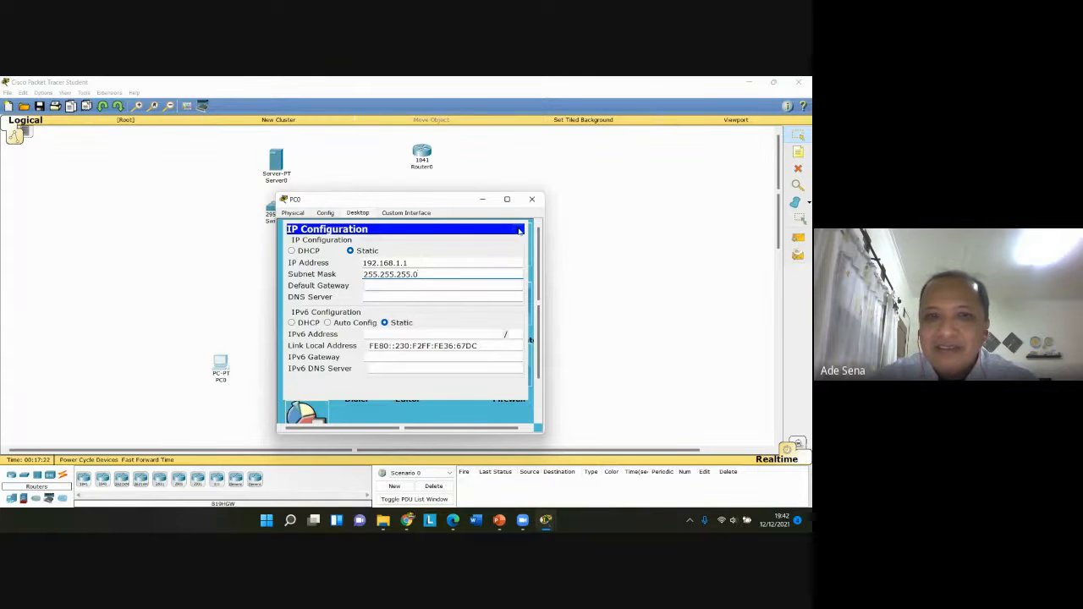
{"action": "left_click", "coordinate": [519, 230]}
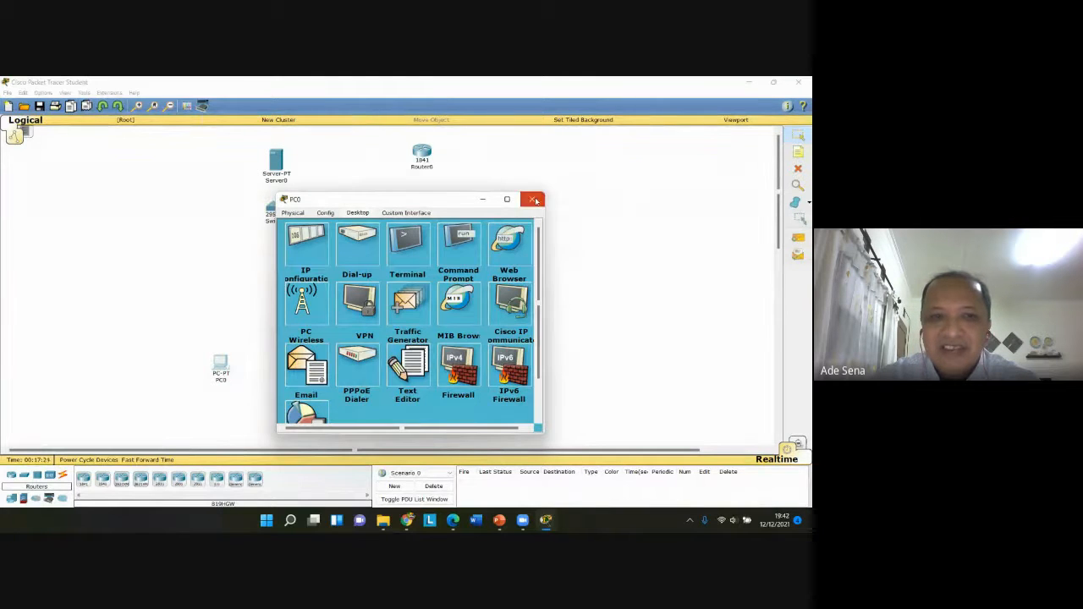
{"action": "left_click", "coordinate": [535, 201]}
Give PC1 the static IP address 192.168.1.2 with subnet mask 255.255.255.0, and close its window
{"action": "left_click", "coordinate": [362, 363]}
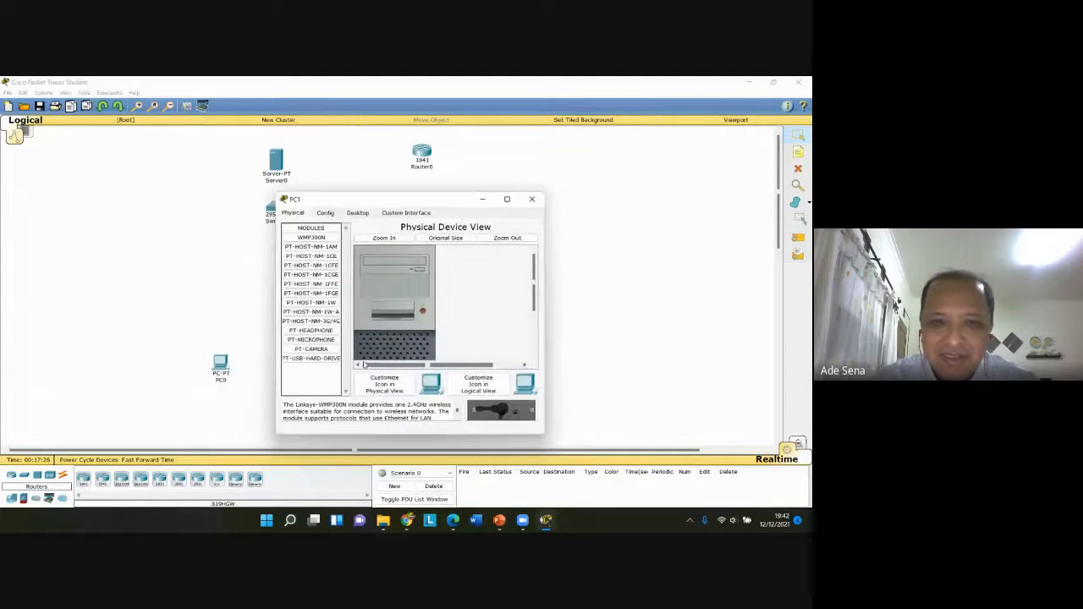
{"action": "left_click", "coordinate": [356, 213]}
{"action": "left_click", "coordinate": [306, 245]}
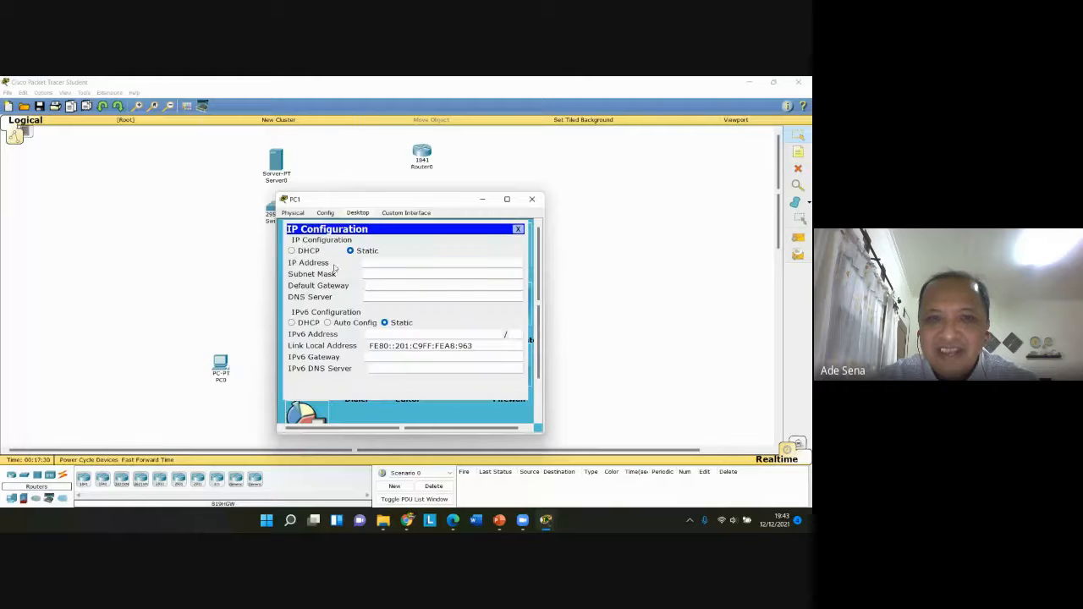
{"action": "type", "text": "192"}
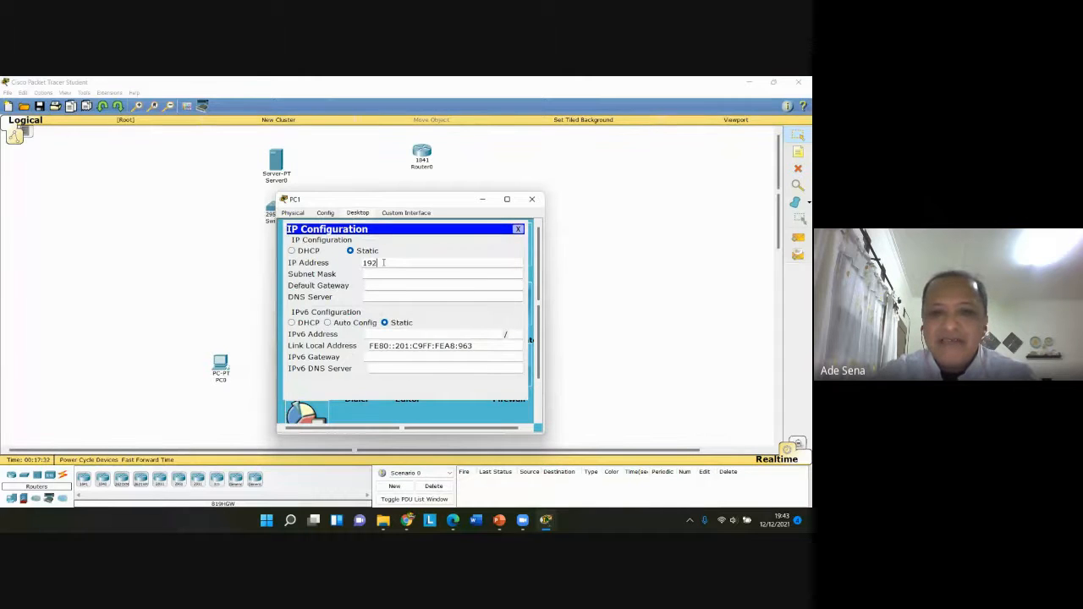
{"action": "type", "text": ".16"}
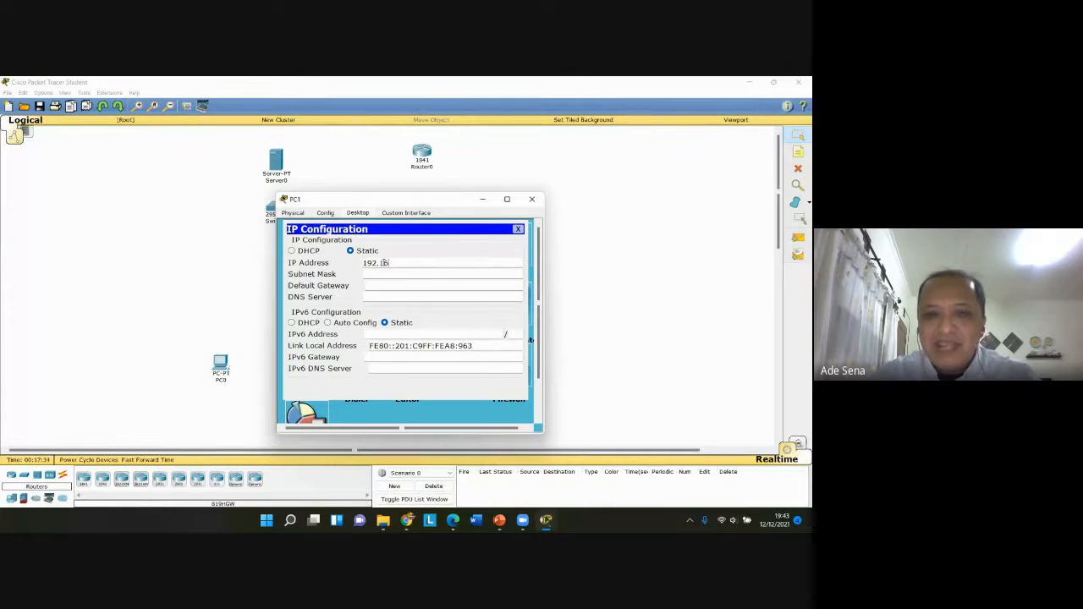
{"action": "type", "text": "8.1.2"}
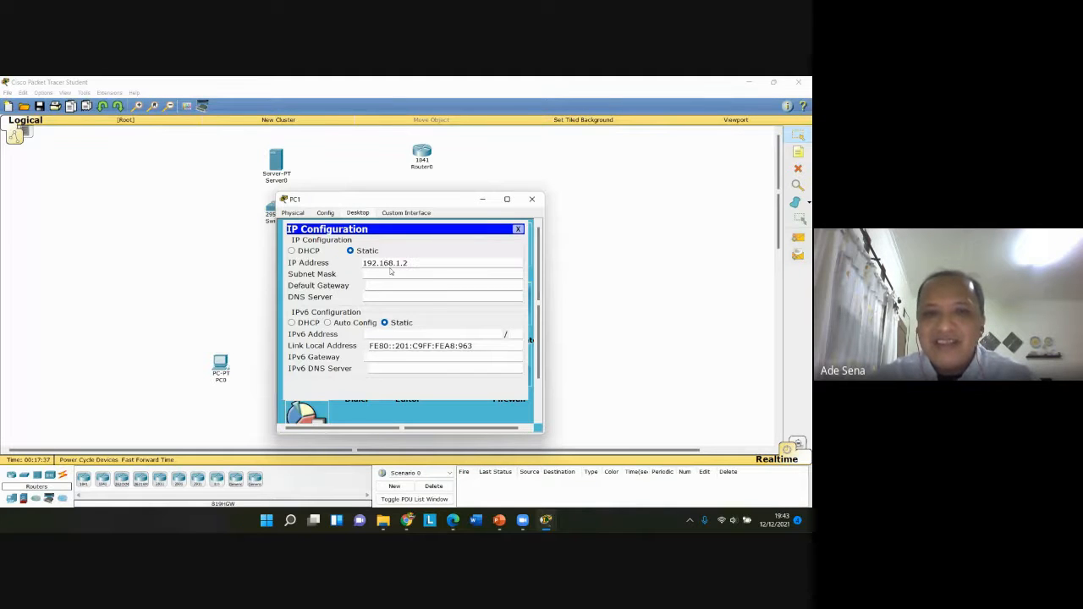
{"action": "left_click", "coordinate": [393, 272]}
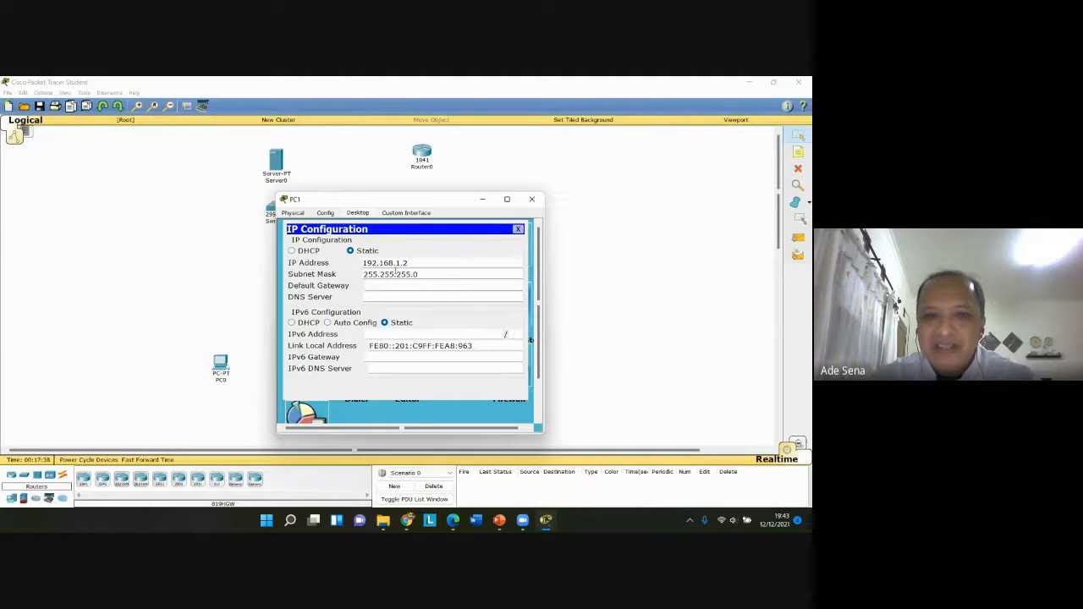
{"action": "left_click", "coordinate": [522, 228]}
{"action": "left_click", "coordinate": [532, 198]}
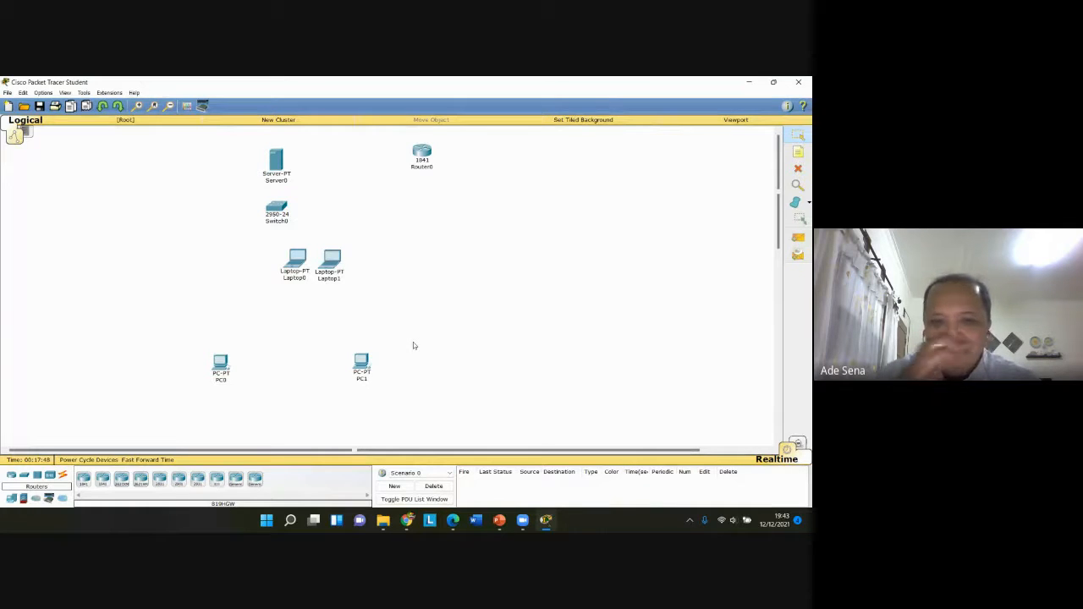
Move Switch0 between and above the two PCs, and connect PC0's FastEthernet0 to the switch's FastEthernet0/1 with a copper straight-through cable
{"action": "mouse_move", "coordinate": [276, 208]}
{"action": "left_mouse_down"}
{"action": "mouse_move", "coordinate": [292, 342]}
{"action": "mouse_move", "coordinate": [285, 329]}
{"action": "left_mouse_up"}
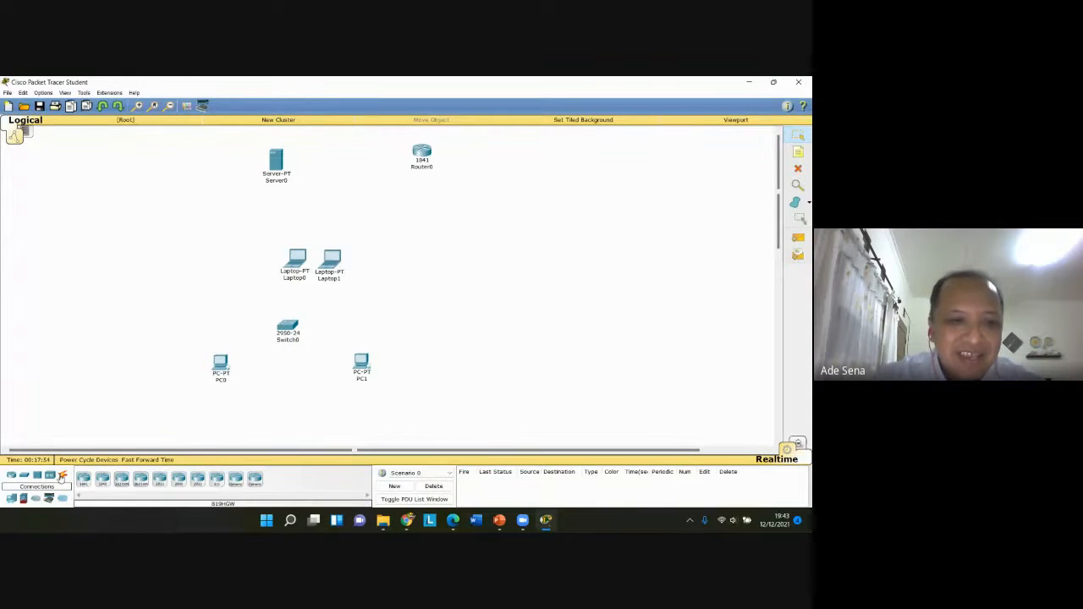
{"action": "left_click", "coordinate": [62, 476]}
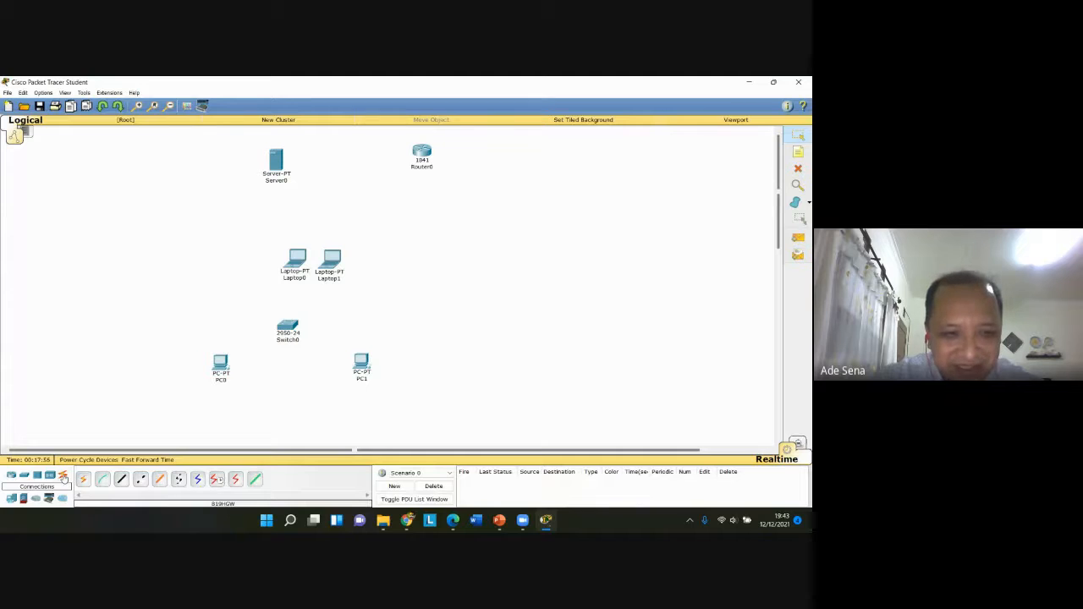
{"action": "left_click", "coordinate": [122, 480]}
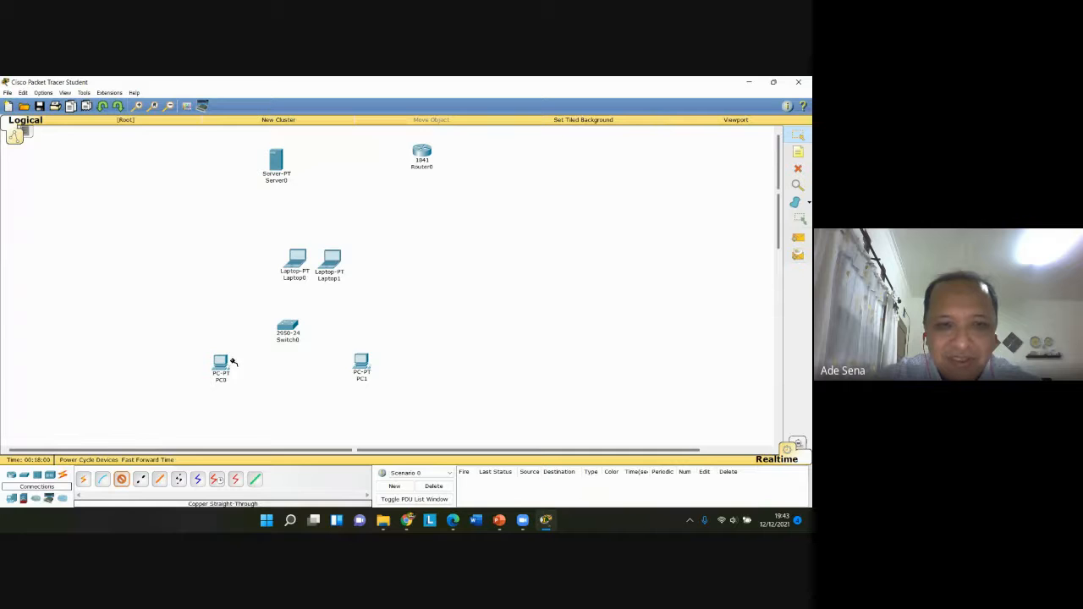
{"action": "left_click", "coordinate": [221, 362]}
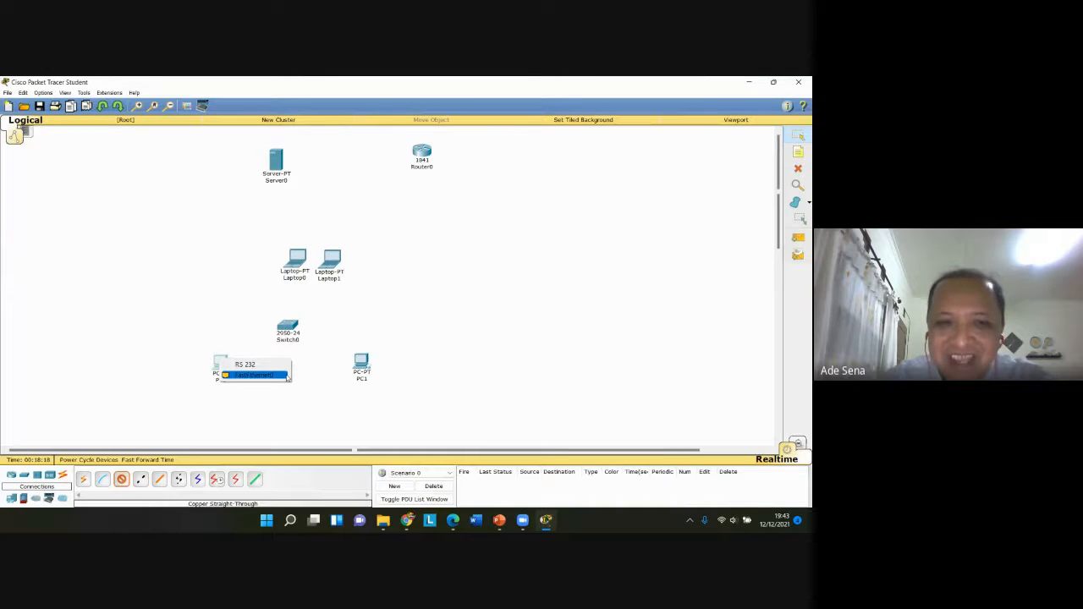
{"action": "left_click", "coordinate": [286, 376]}
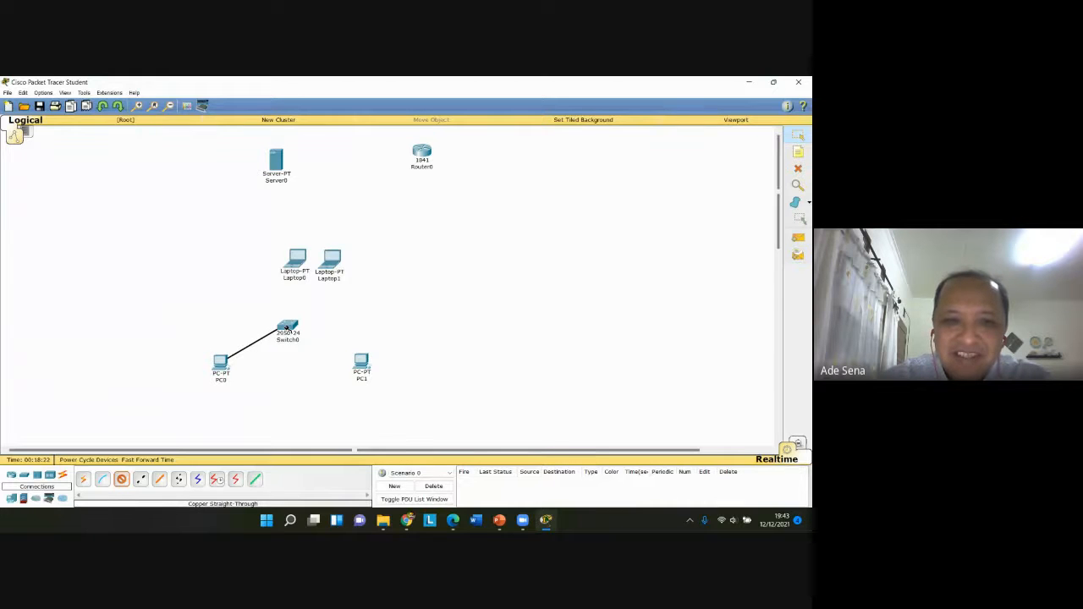
{"action": "left_click", "coordinate": [286, 328]}
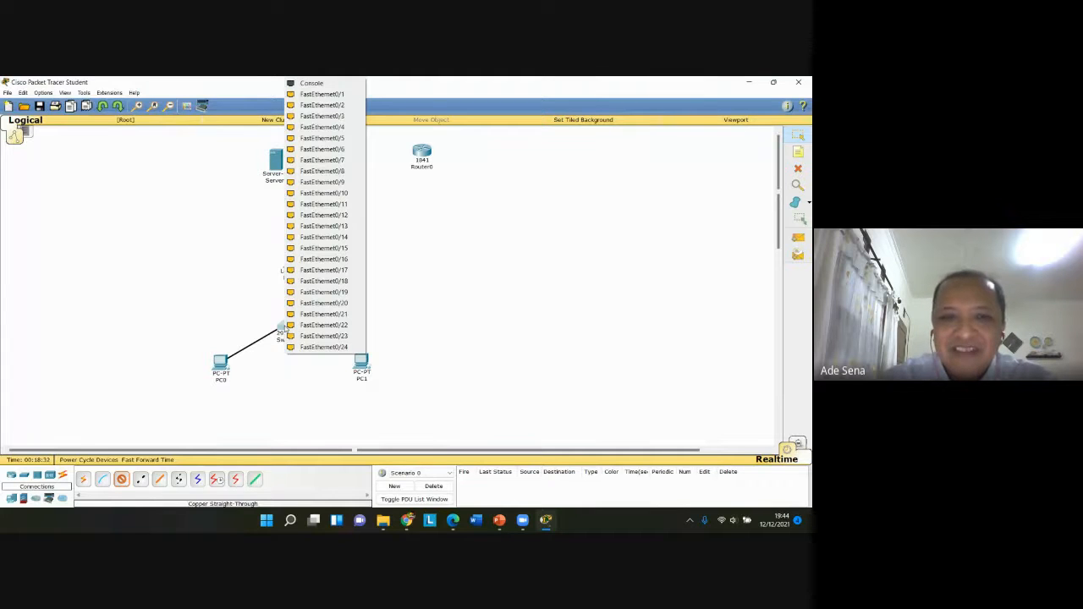
{"action": "left_click", "coordinate": [332, 95]}
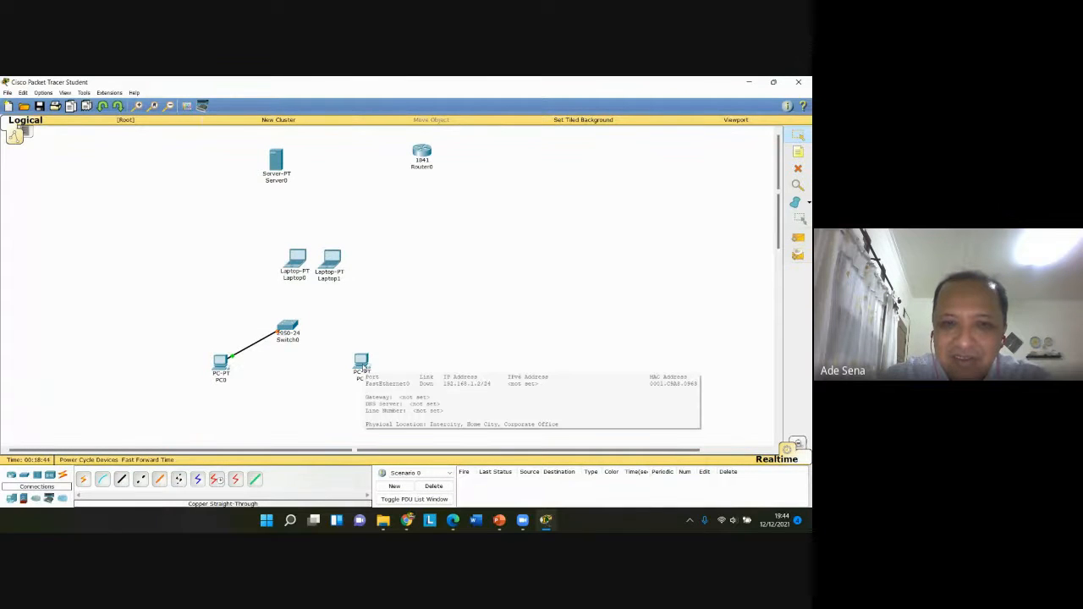
Connect PC1's FastEthernet0 to Switch0's FastEthernet0/2 with a copper straight-through cable
{"action": "left_click", "coordinate": [363, 368]}
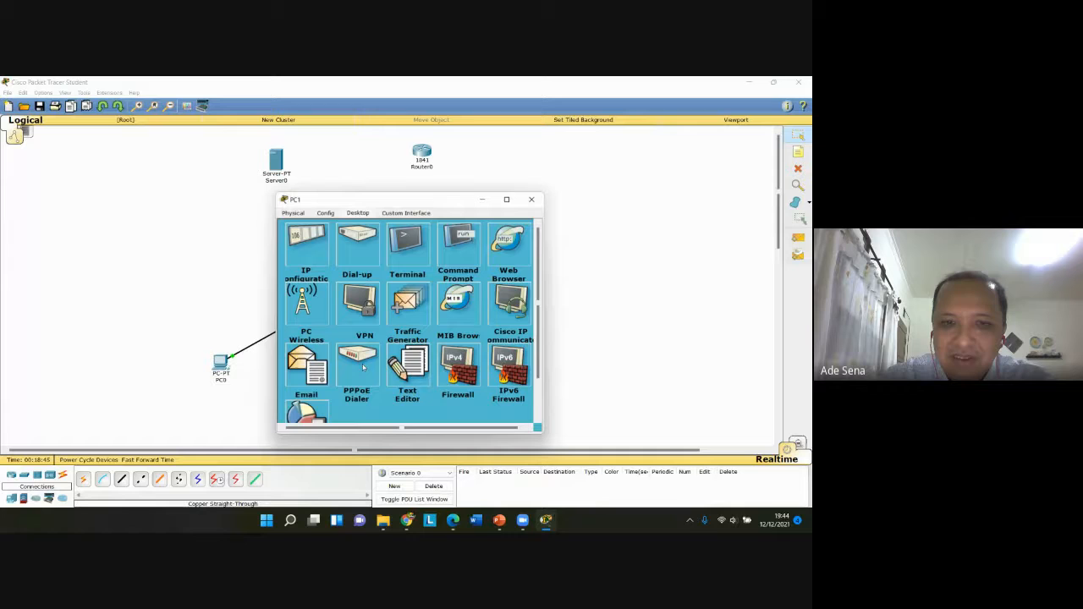
{"action": "left_click", "coordinate": [533, 200]}
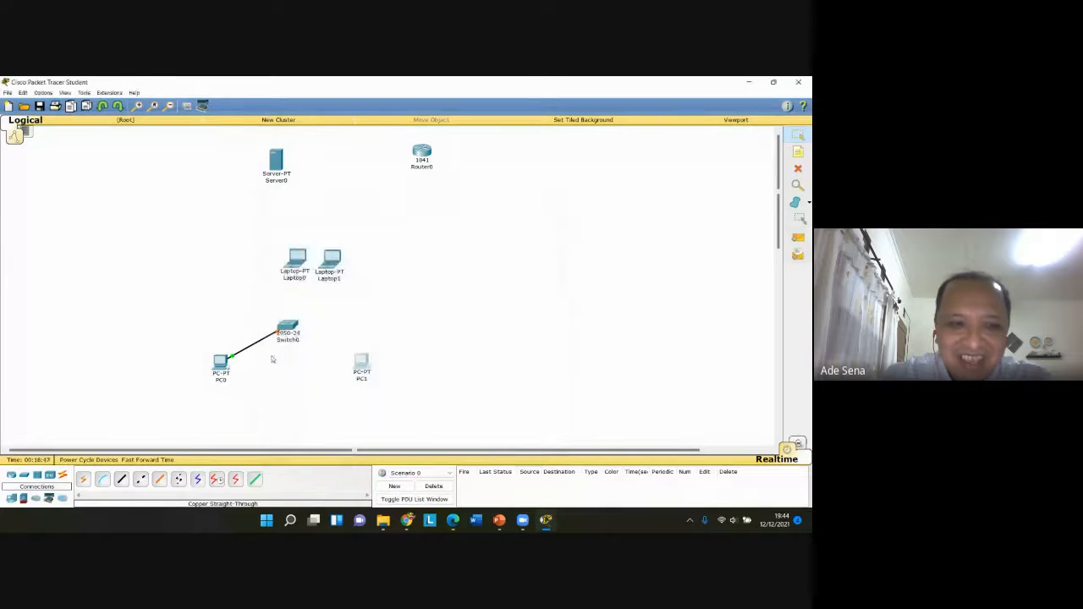
{"action": "left_click", "coordinate": [121, 480]}
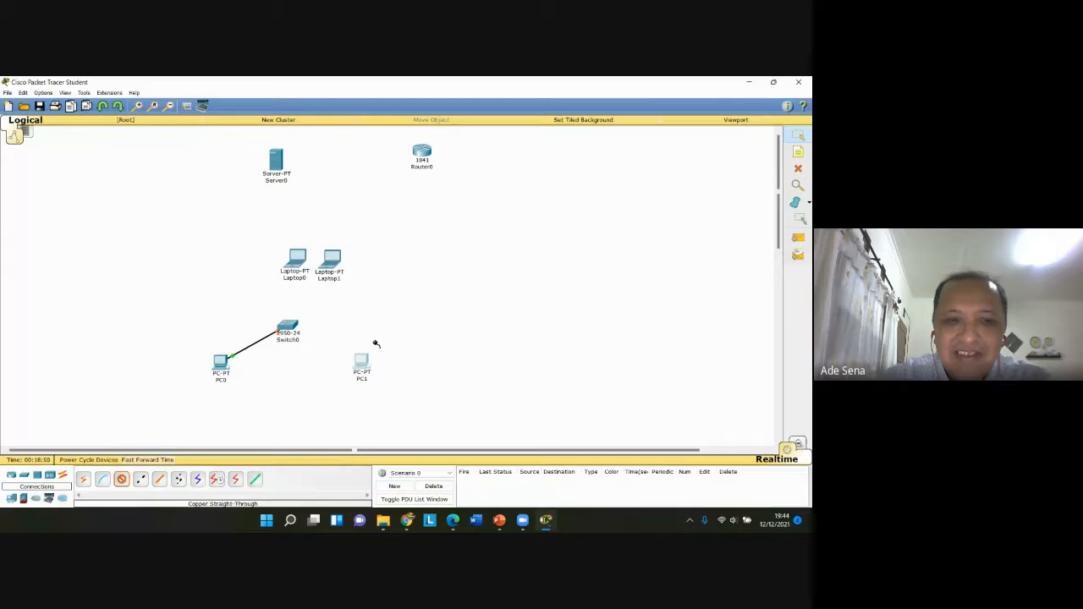
{"action": "left_click", "coordinate": [362, 362]}
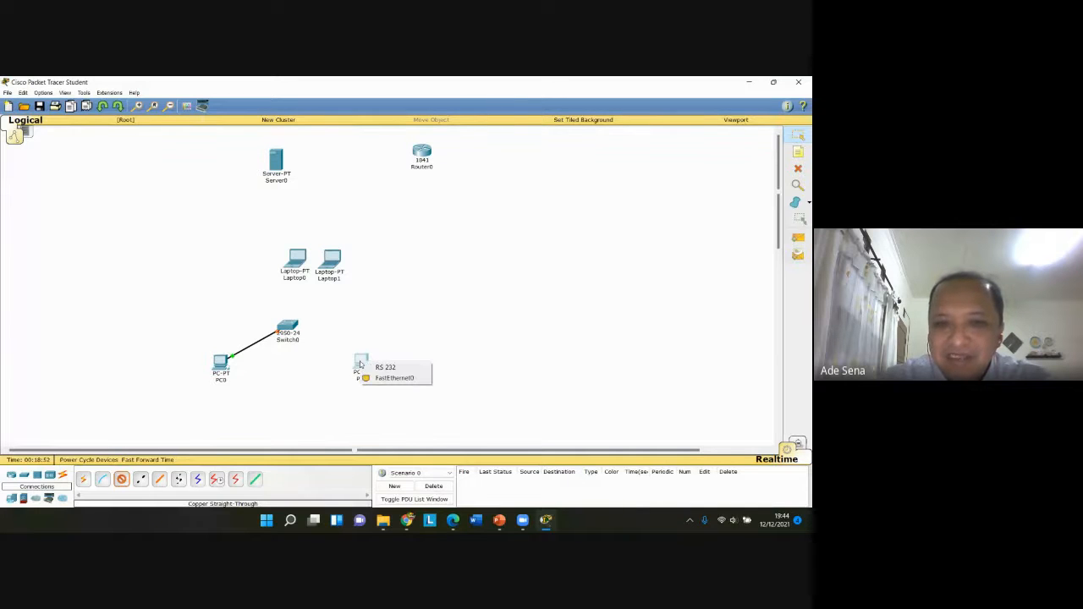
{"action": "left_click", "coordinate": [383, 379]}
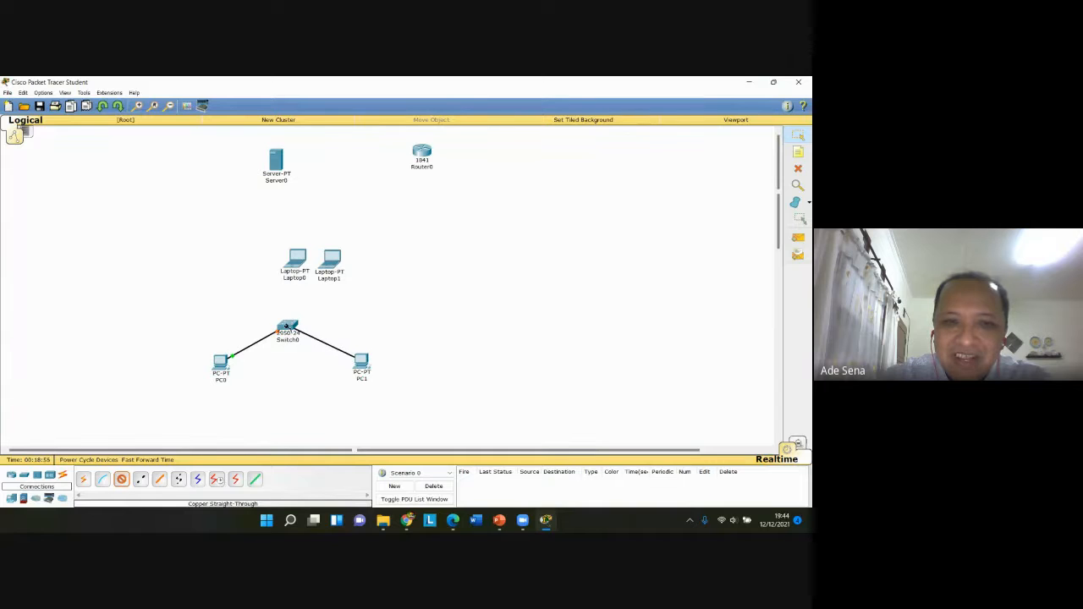
{"action": "left_click", "coordinate": [286, 327]}
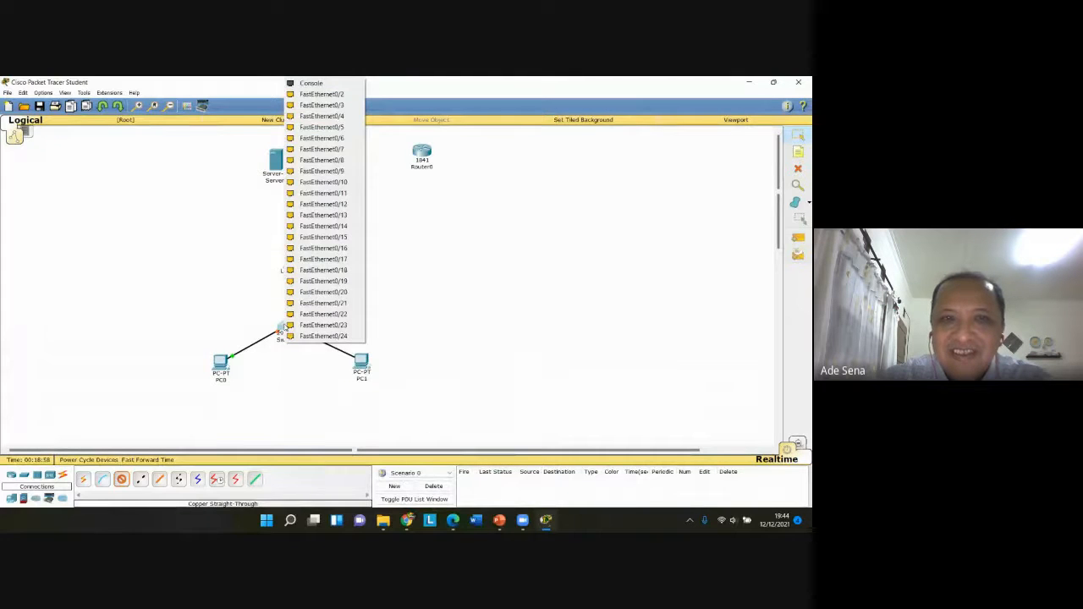
{"action": "left_click", "coordinate": [331, 99]}
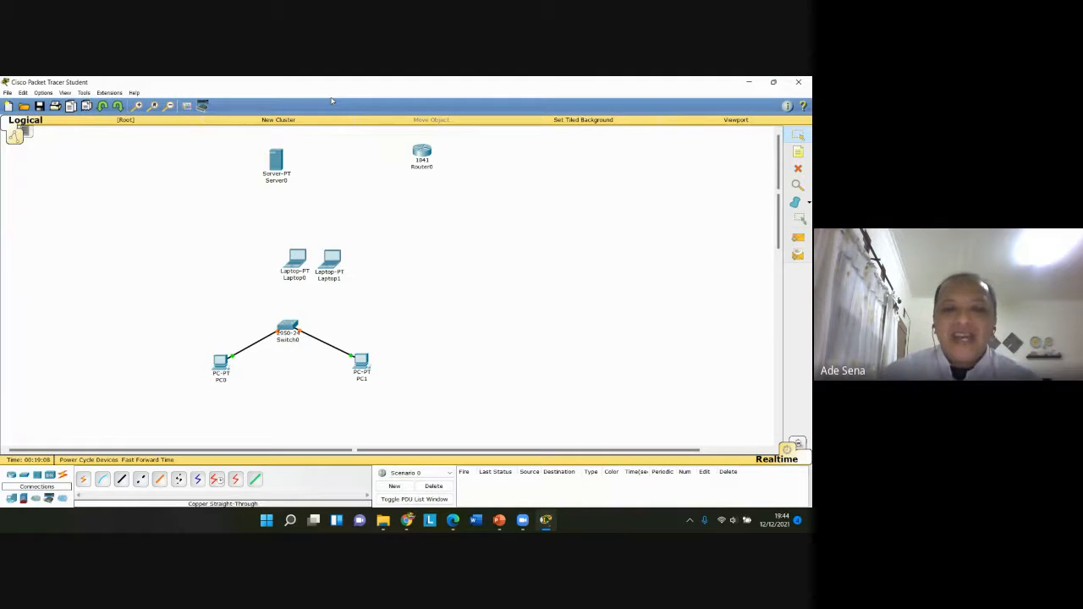
Check PC0's IP settings by running ipconfig in its Command Prompt
{"action": "left_click", "coordinate": [223, 361]}
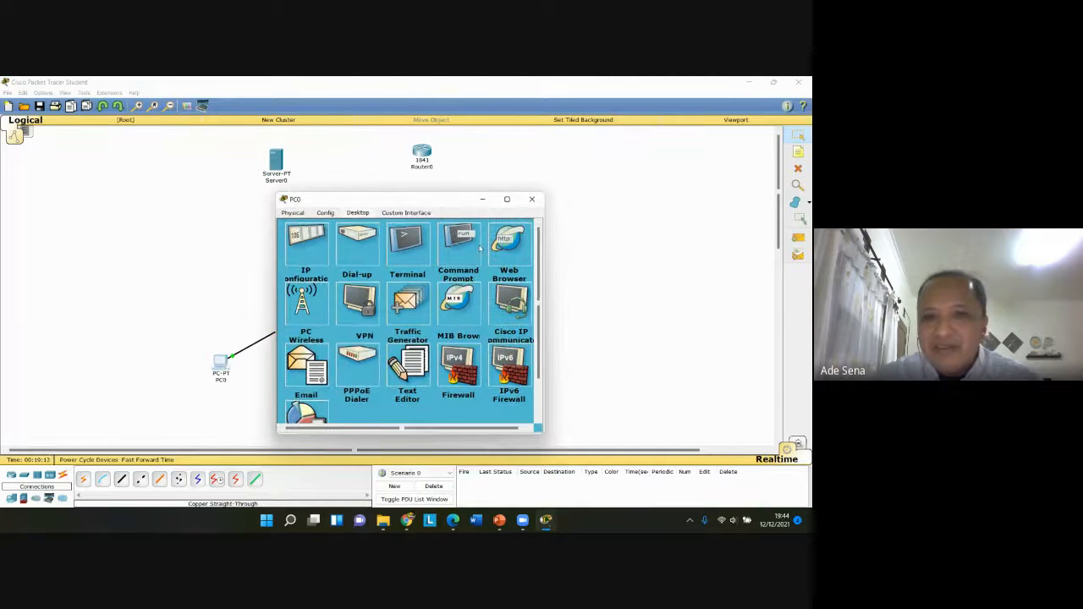
{"action": "left_click", "coordinate": [457, 244]}
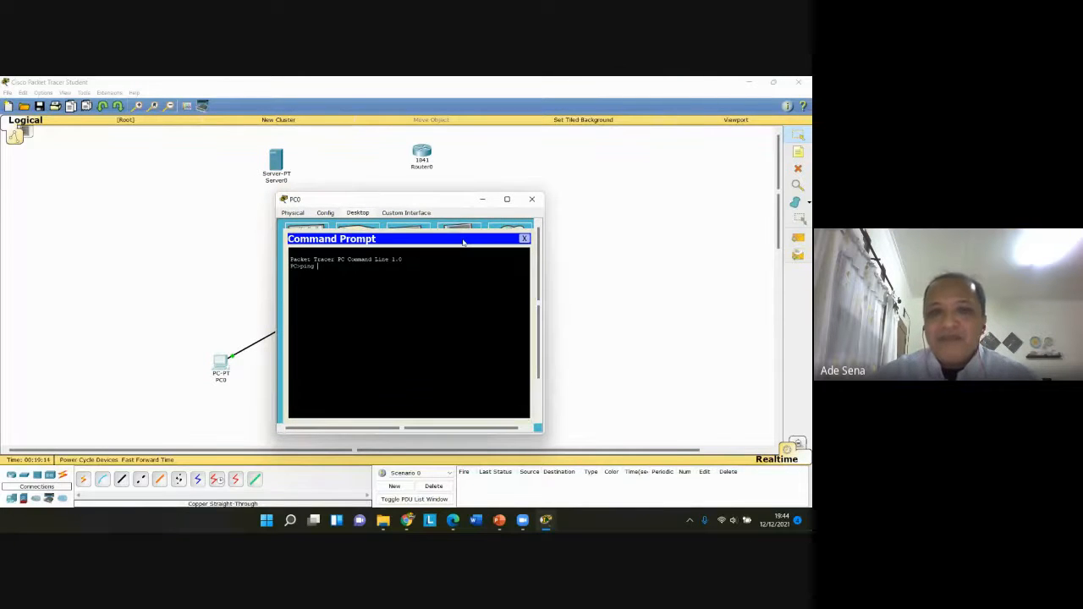
{"action": "key", "text": "BackSpace"}
{"action": "key", "text": "BackSpace"}
{"action": "key", "text": "BackSpace"}
{"action": "key", "text": "BackSpace"}
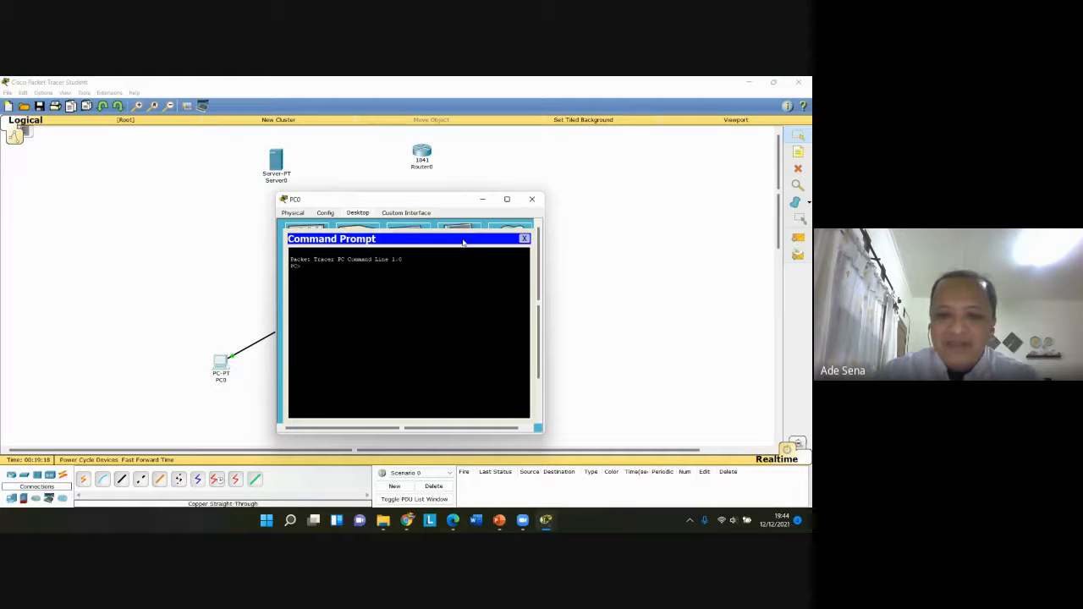
{"action": "type", "text": "i"}
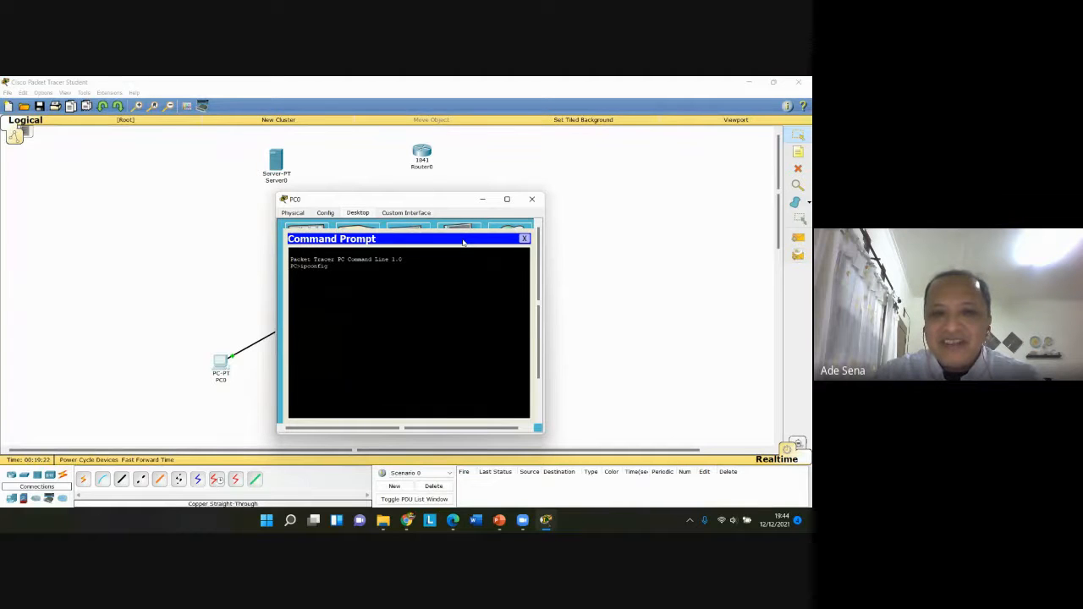
{"action": "type", "text": "pconfig"}
{"action": "key", "text": "Return"}
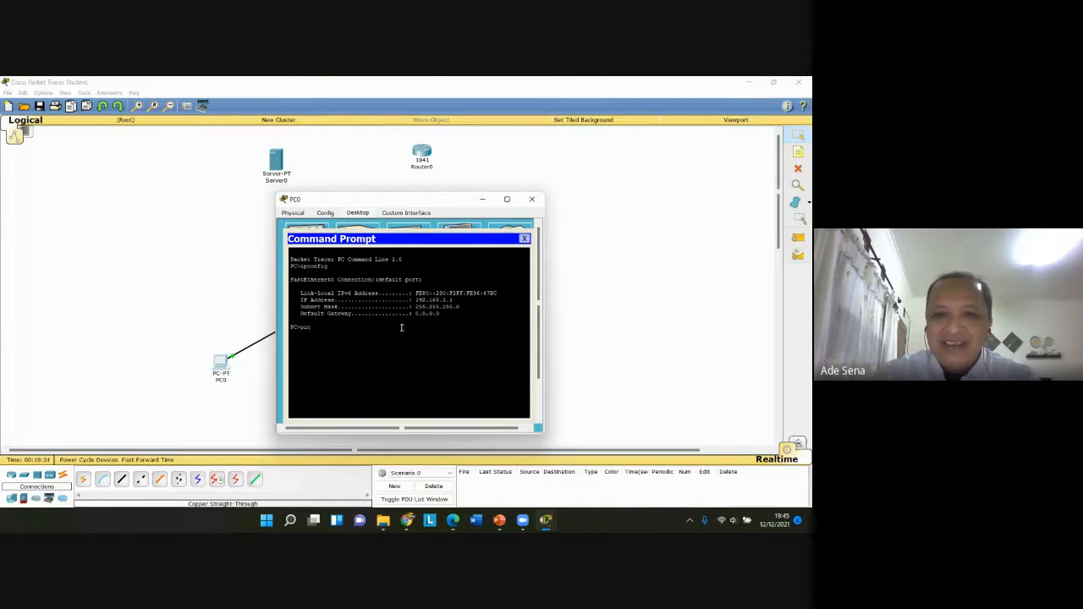
Test the connection from PC0 to PC1 with ping 192.168.1.2
{"action": "type", "text": "g"}
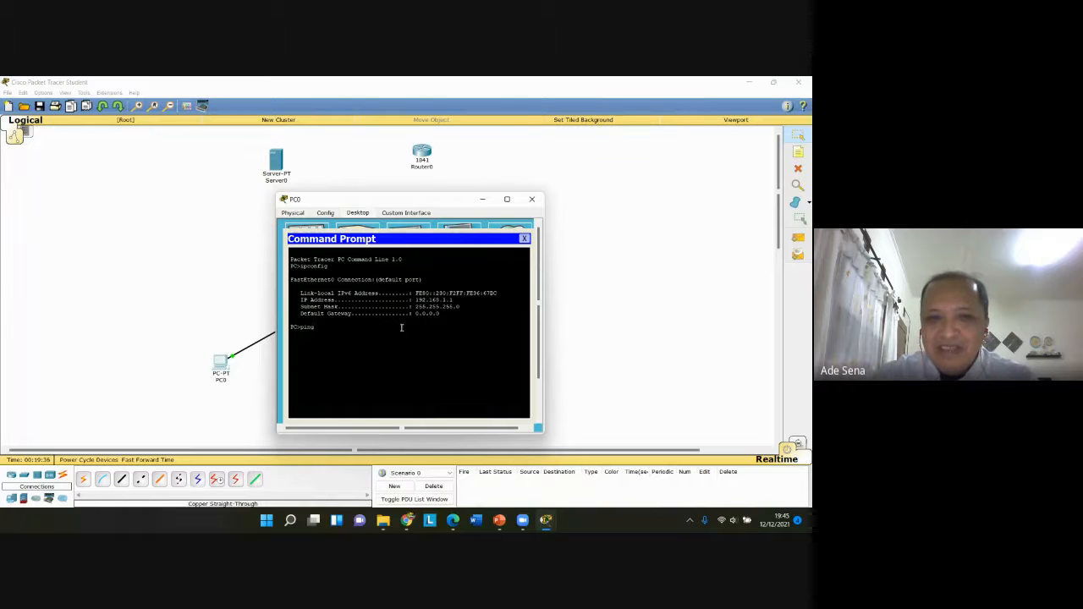
{"action": "type", "text": " 192"}
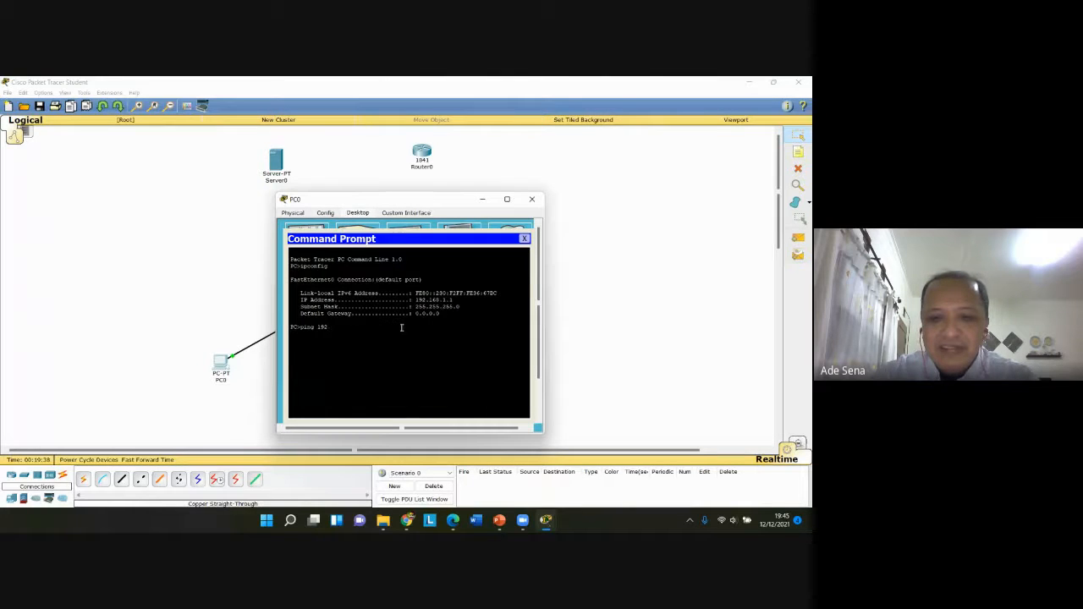
{"action": "type", "text": ".168"}
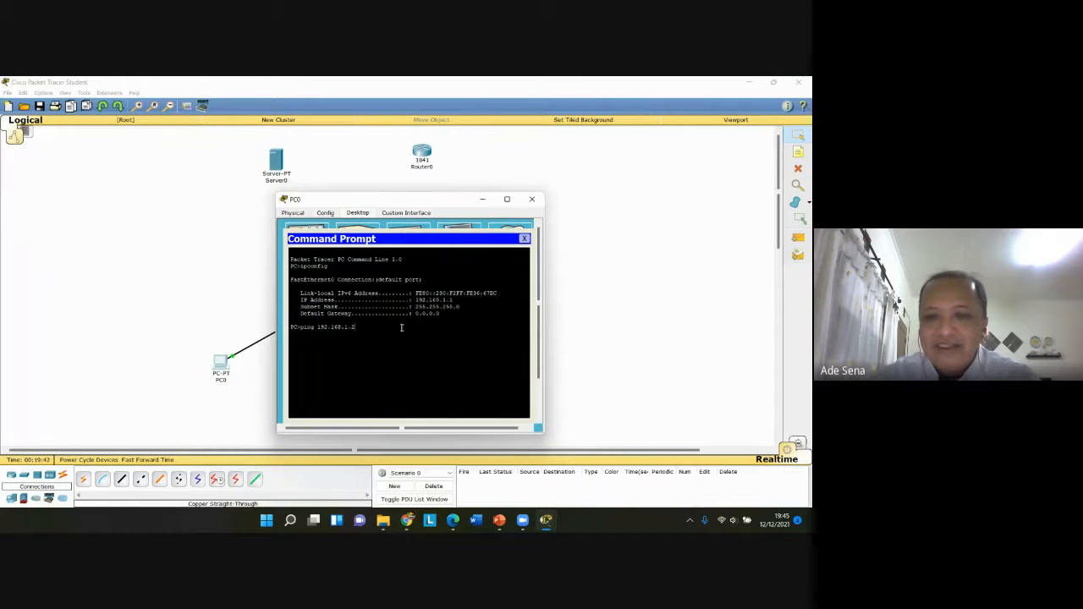
{"action": "type", "text": ".1.2"}
{"action": "key", "text": "Return"}
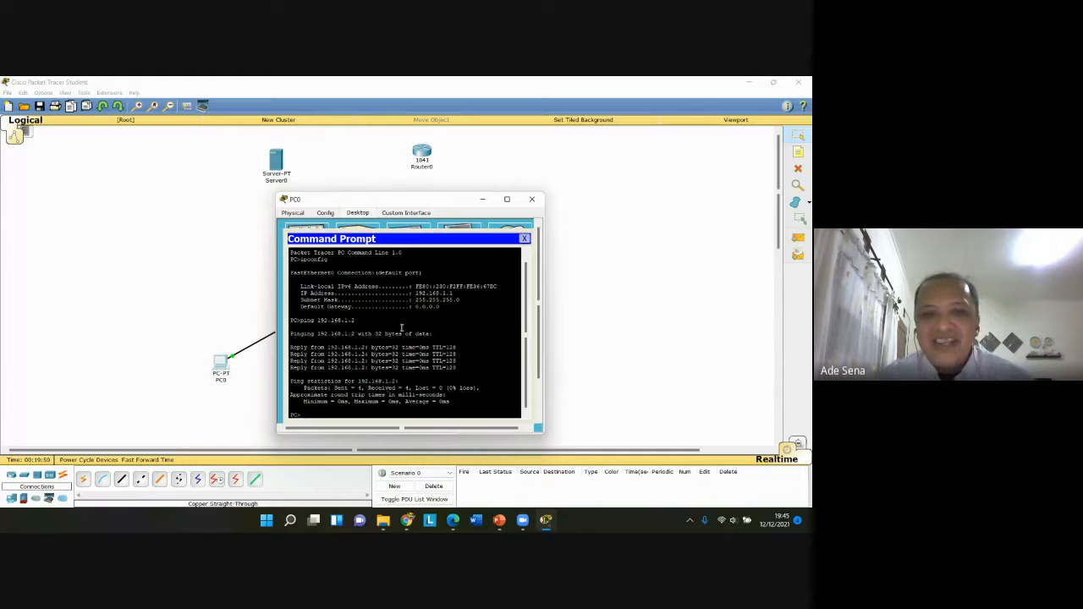
Ping the unassigned address 192.168.1.3 from PC0, and close its Command Prompt and device window
{"action": "key", "text": "Up"}
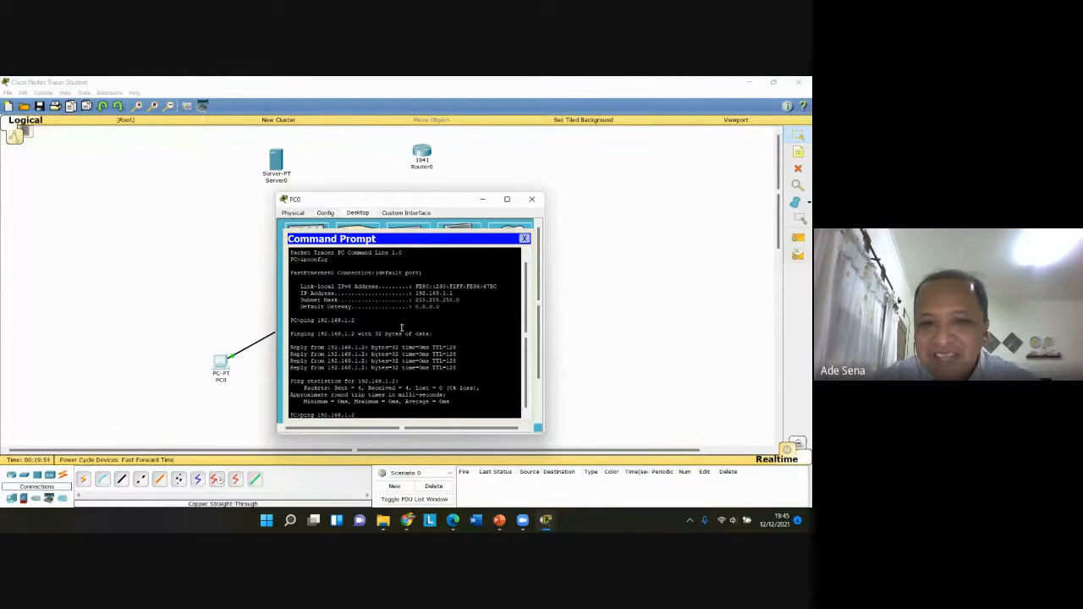
{"action": "key", "text": "BackSpace"}
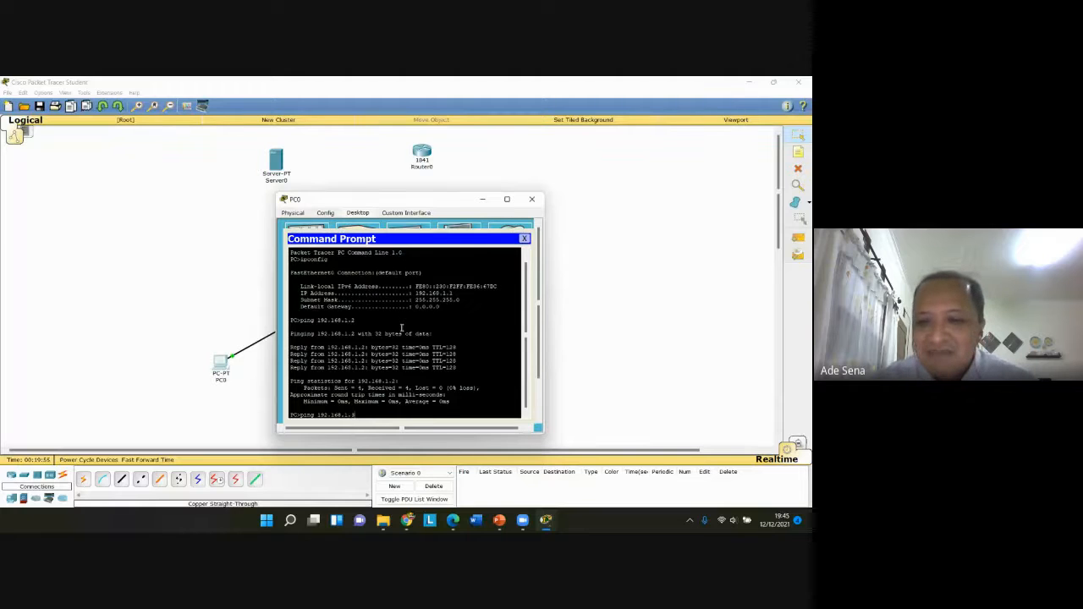
{"action": "type", "text": "3"}
{"action": "key", "text": "Return"}
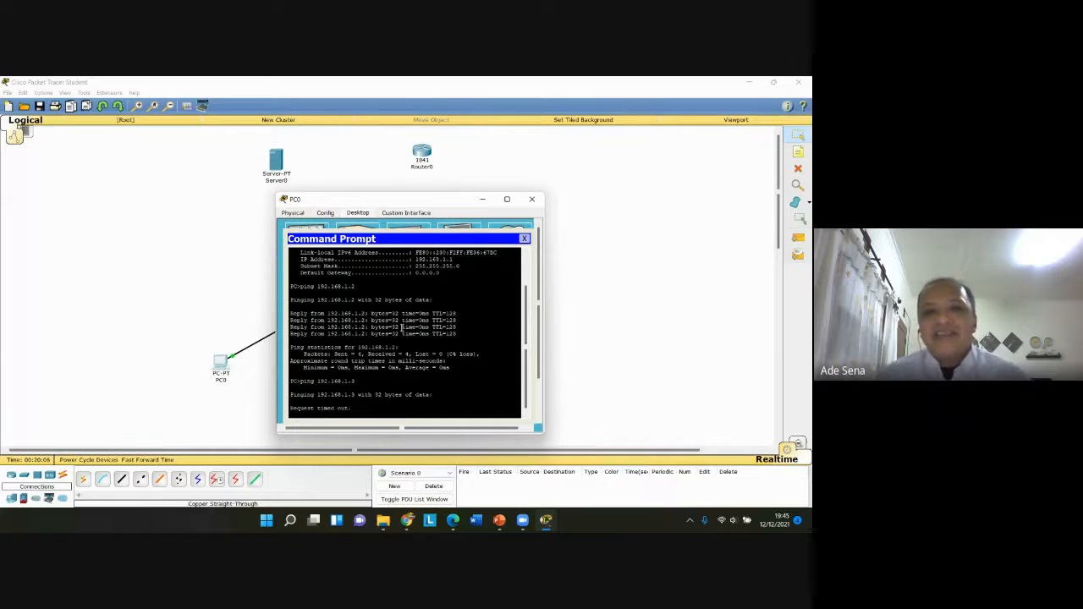
{"action": "left_click", "coordinate": [524, 243]}
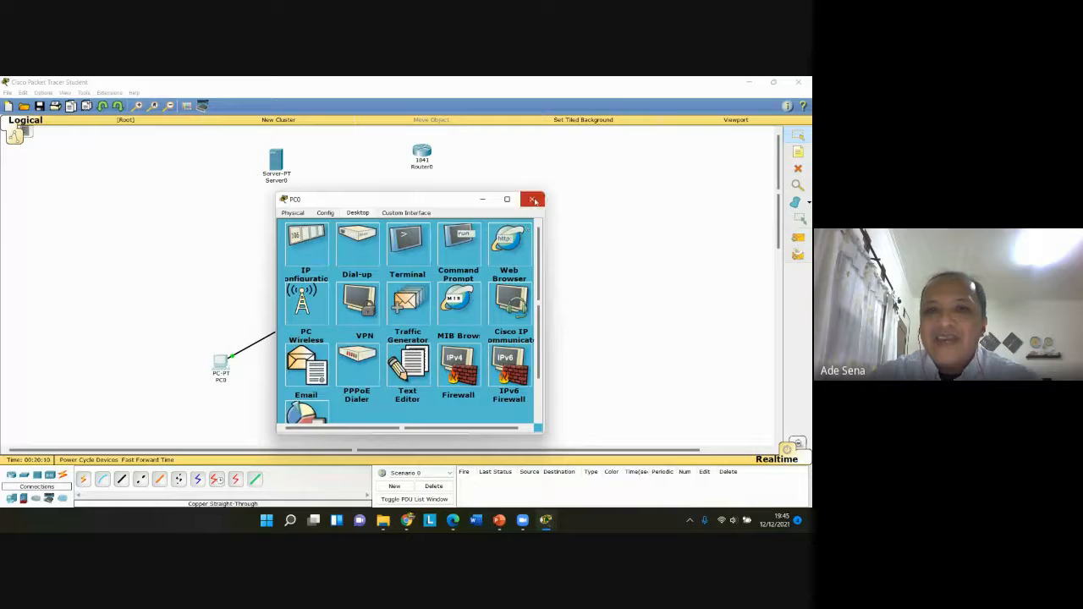
{"action": "left_click", "coordinate": [531, 199]}
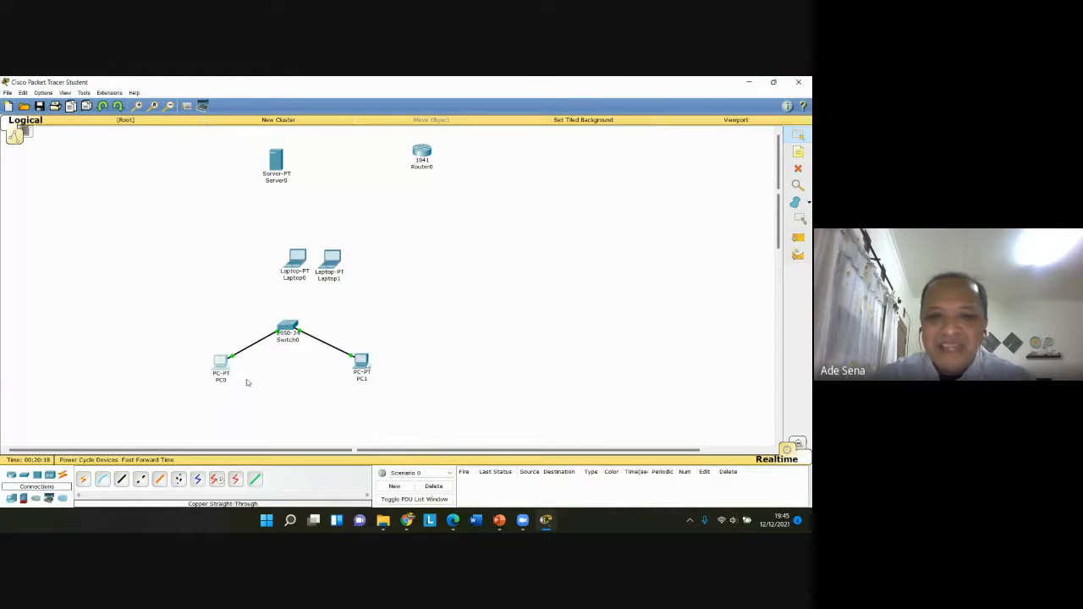
Ping PC0 at 192.168.1.1 from PC1's Command Prompt, and close PC1's windows
{"action": "left_click", "coordinate": [370, 365]}
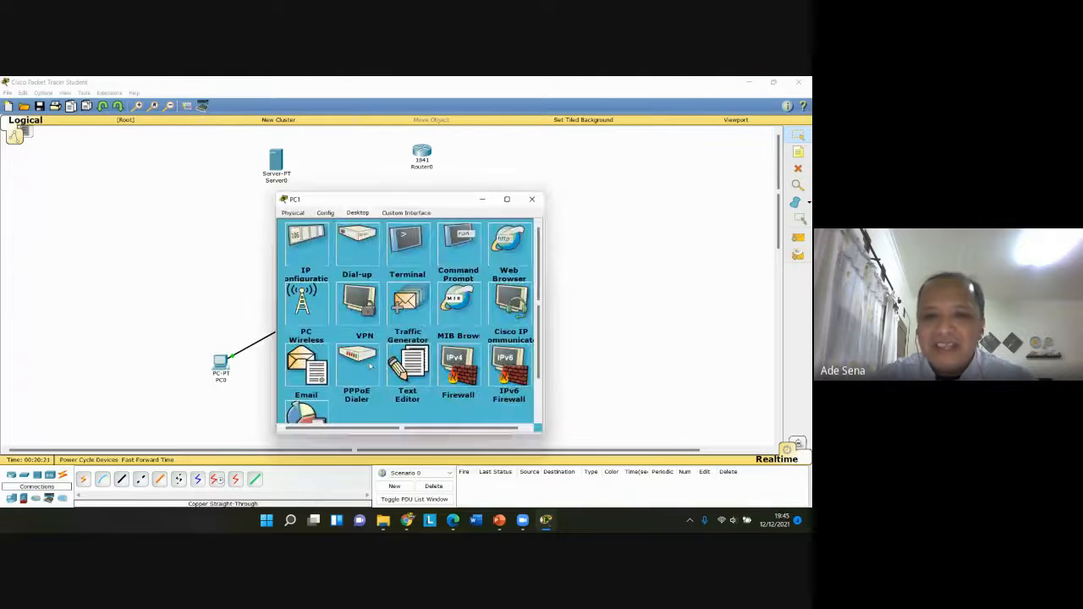
{"action": "left_click", "coordinate": [463, 254]}
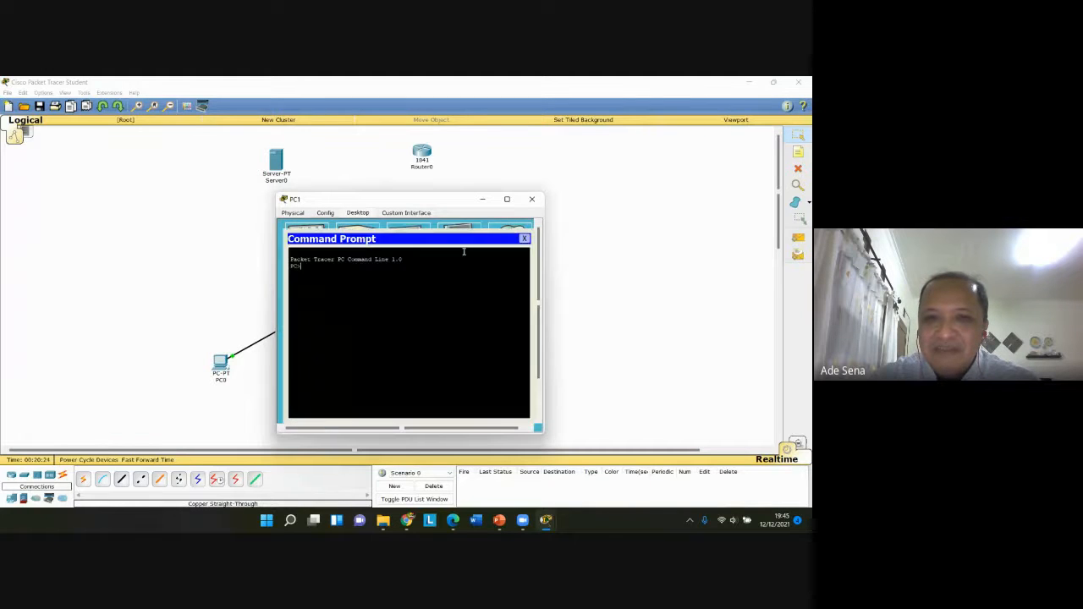
{"action": "type", "text": "p"}
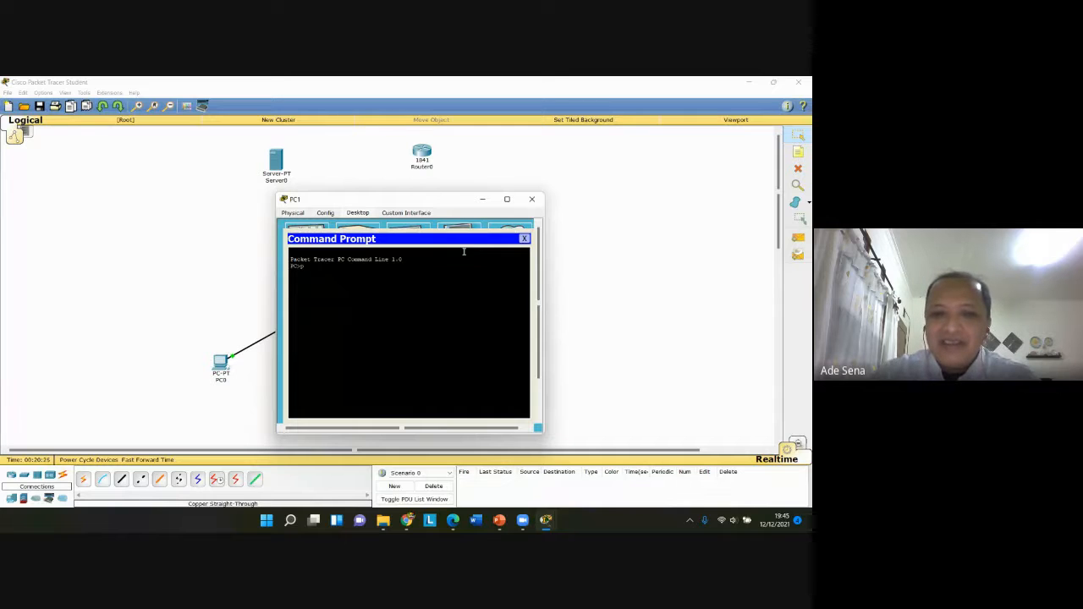
{"action": "type", "text": "ing 1"}
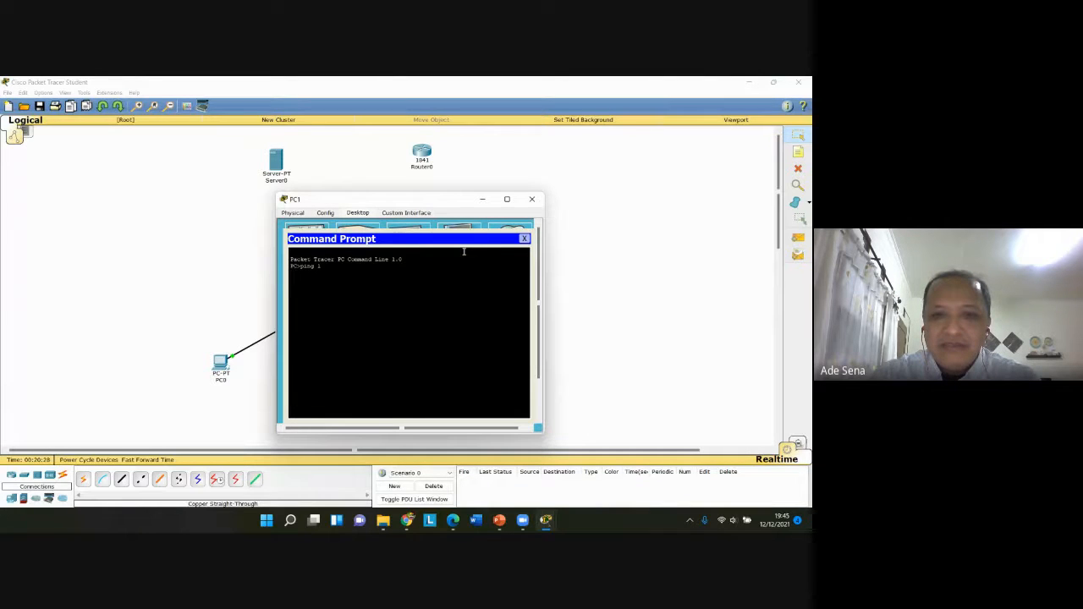
{"action": "type", "text": "92.1"}
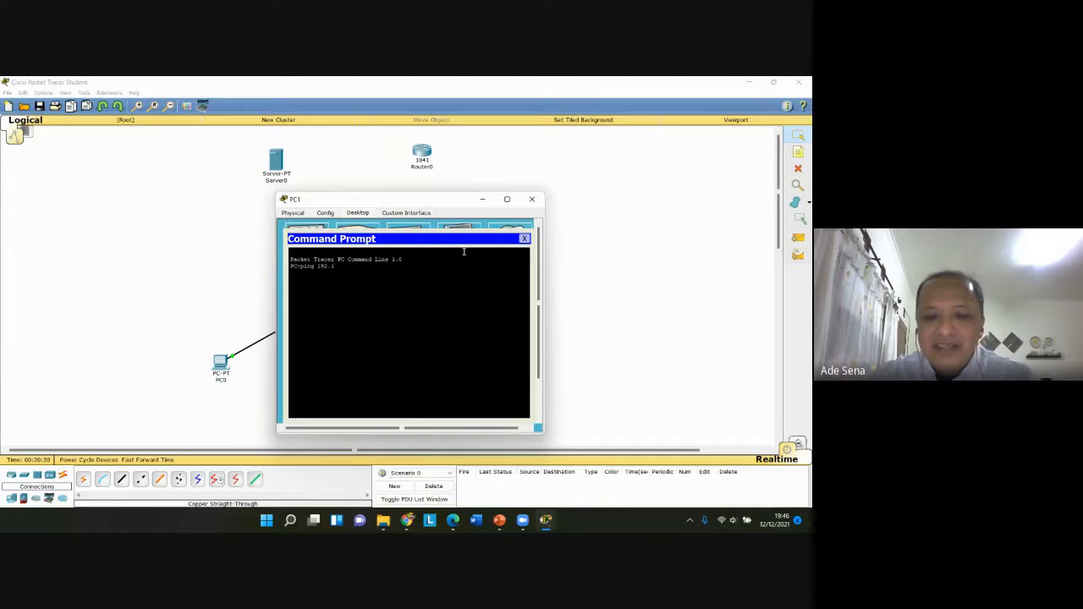
{"action": "type", "text": "68.1.1"}
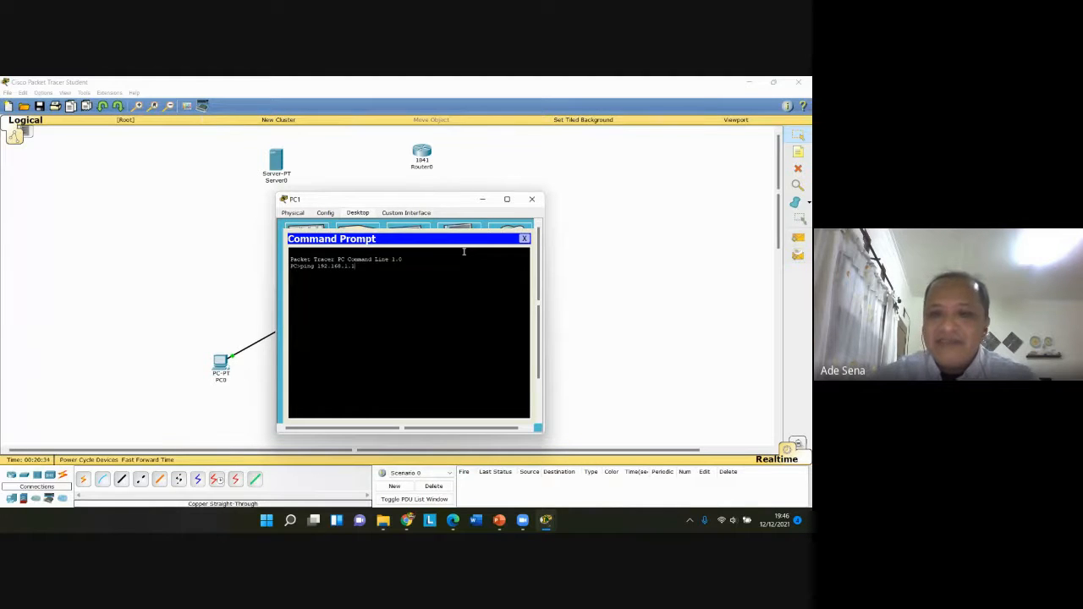
{"action": "key", "text": "Return"}
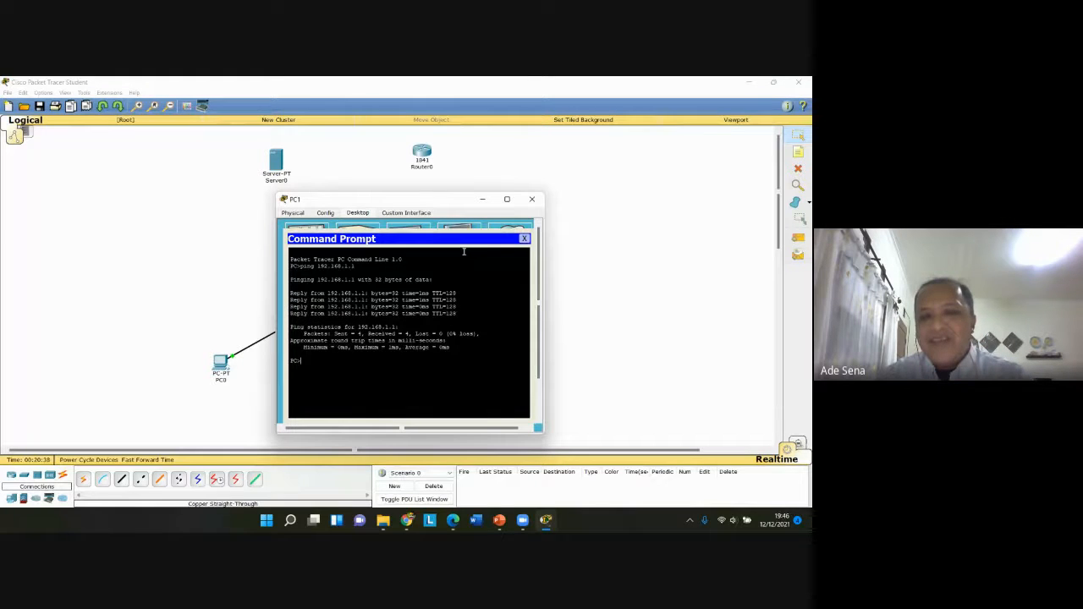
{"action": "left_click", "coordinate": [523, 241]}
{"action": "left_click", "coordinate": [531, 199]}
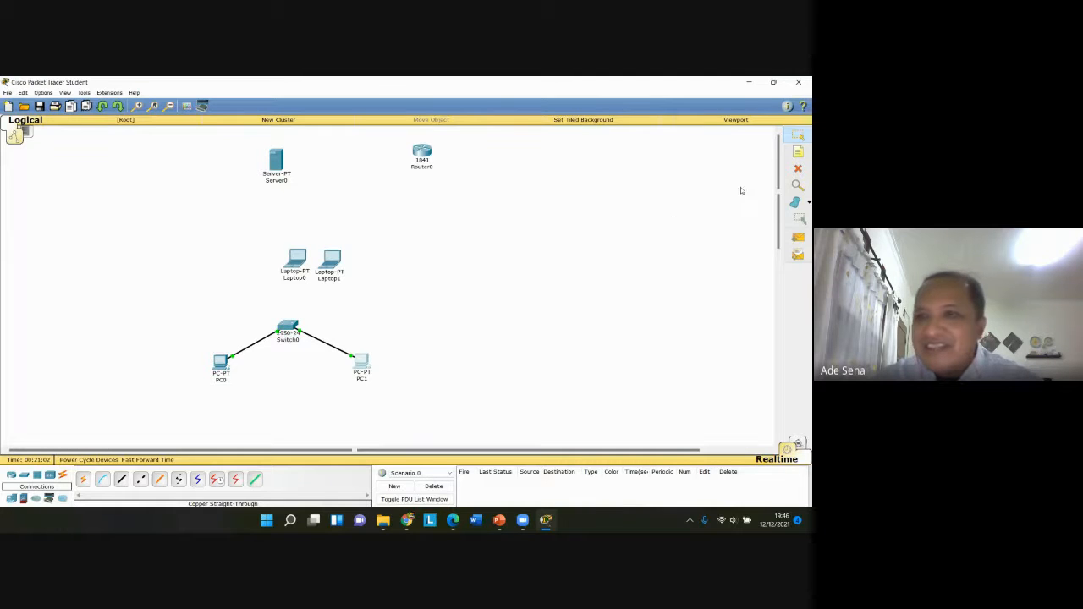
Delete the two cables linking PC0 and PC1 to Switch0, keeping all devices
{"action": "left_click", "coordinate": [797, 169]}
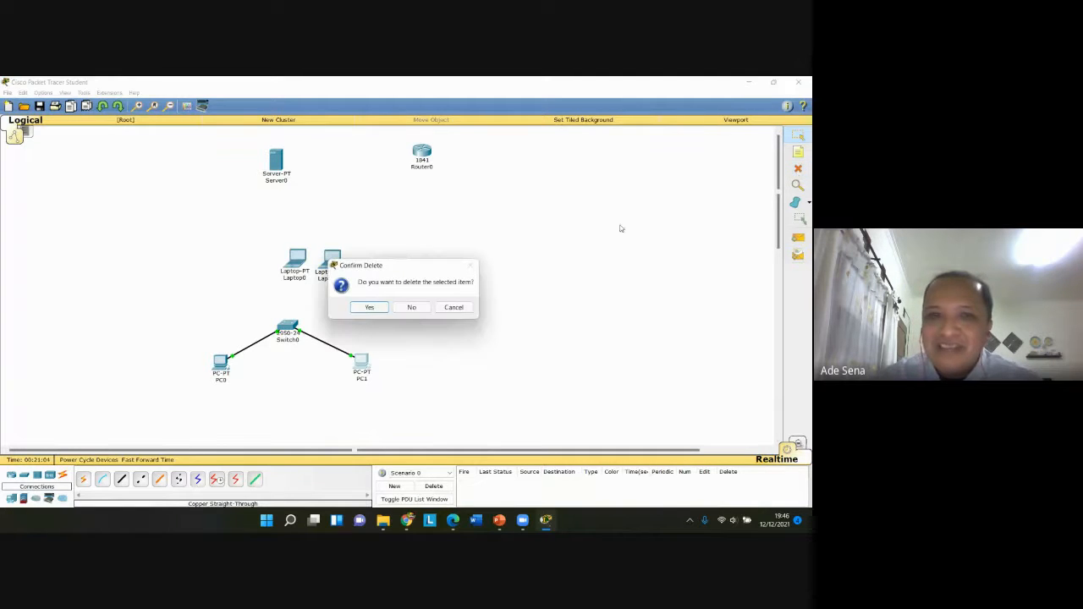
{"action": "left_click", "coordinate": [454, 307]}
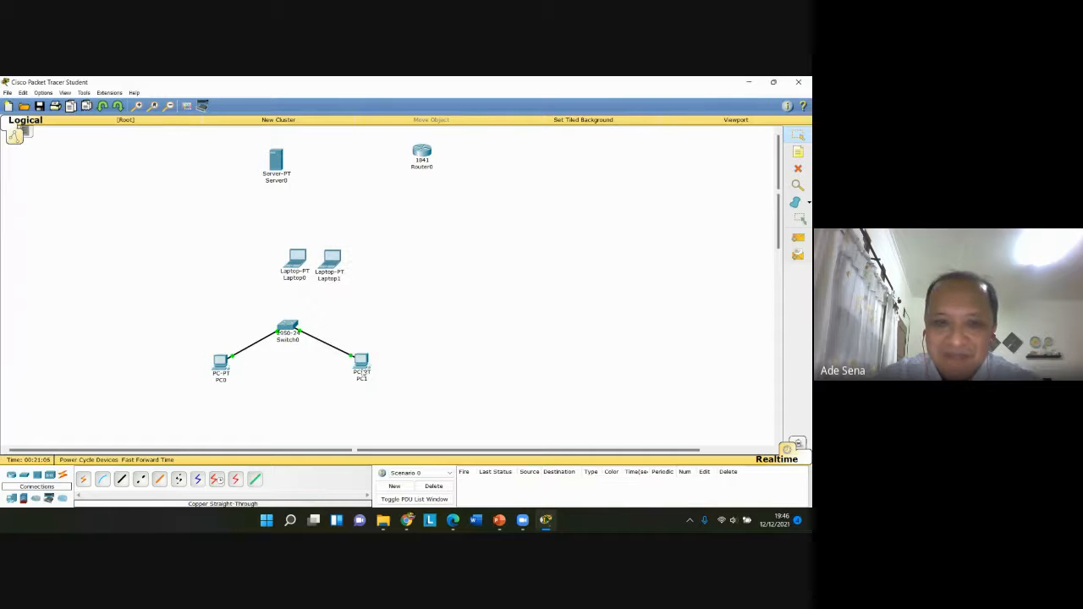
{"action": "left_click", "coordinate": [349, 358]}
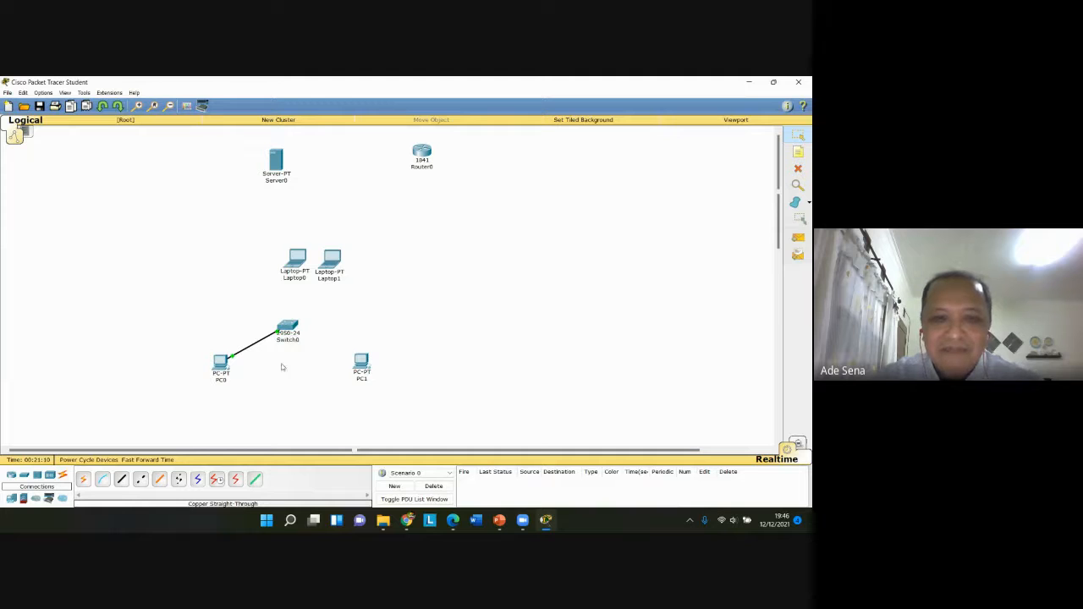
{"action": "left_click", "coordinate": [234, 358]}
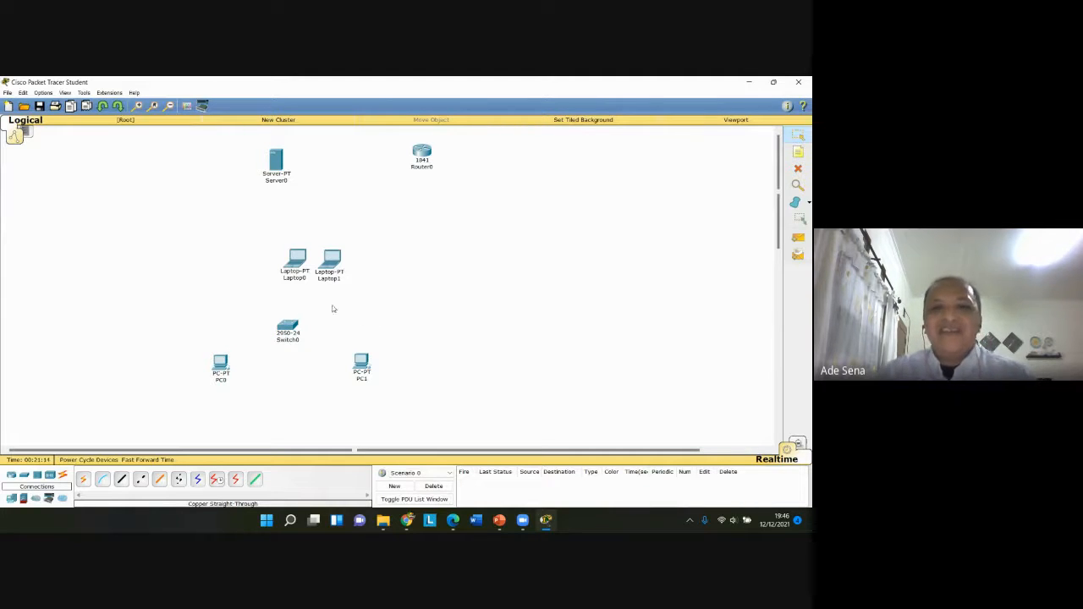
Move Switch0 below Server0, line up PC0 and PC1 beside the two laptops, and centre Server0 above the switch
{"action": "left_click_drag", "start_coordinate": [288, 332], "coordinate": [293, 212]}
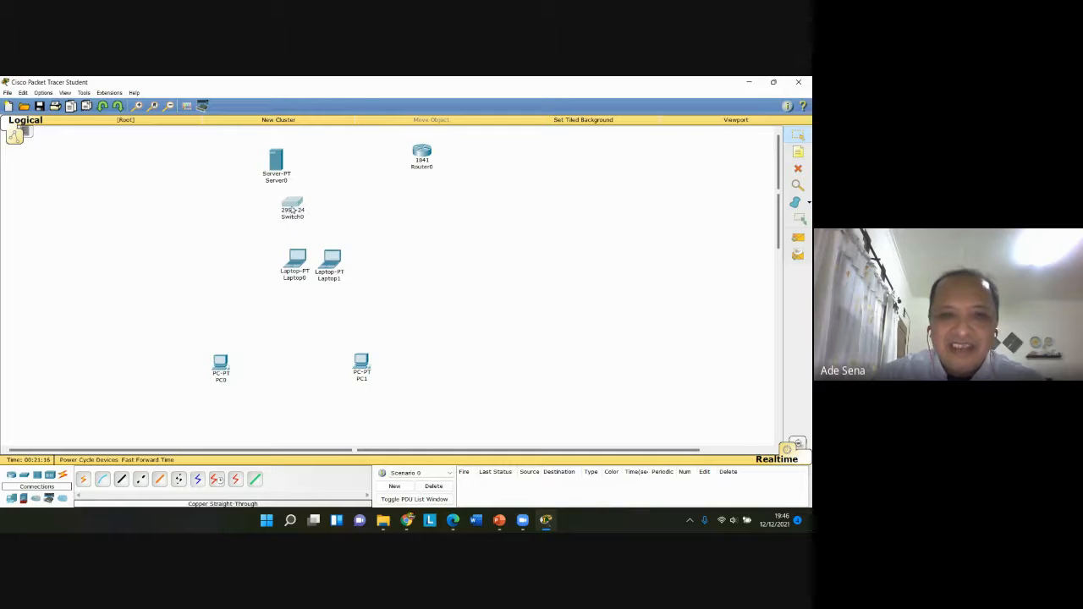
{"action": "left_click_drag", "start_coordinate": [367, 373], "coordinate": [262, 267]}
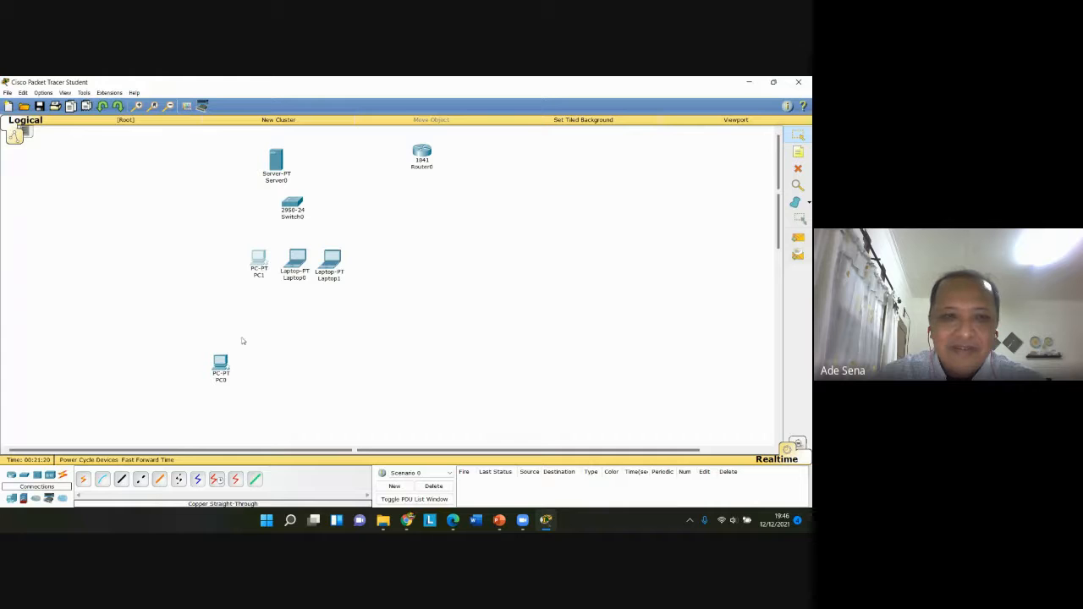
{"action": "left_click_drag", "start_coordinate": [228, 367], "coordinate": [229, 260]}
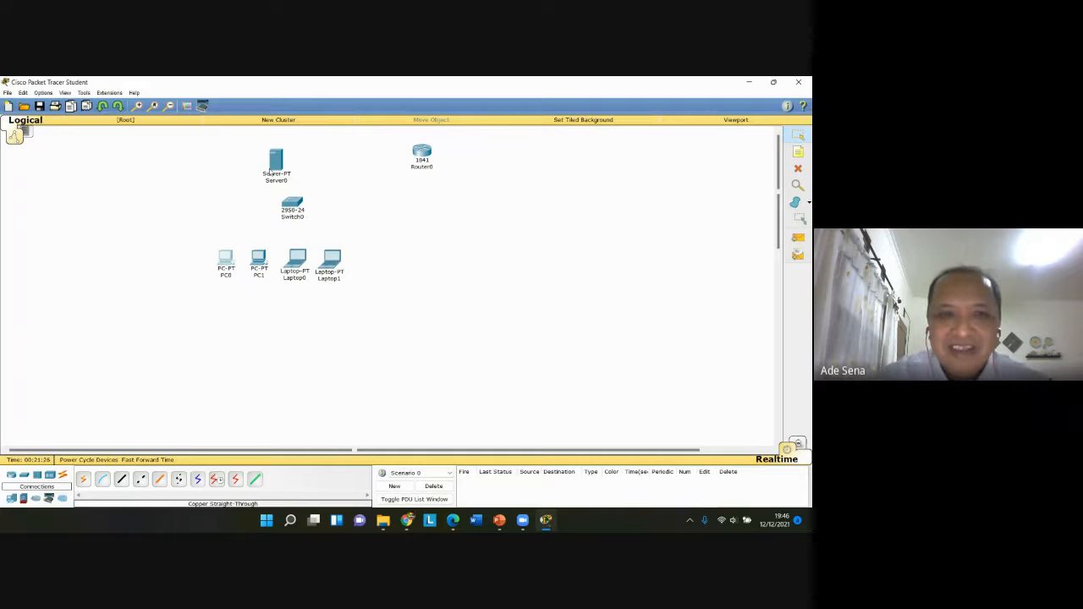
{"action": "left_click_drag", "start_coordinate": [279, 166], "coordinate": [298, 152]}
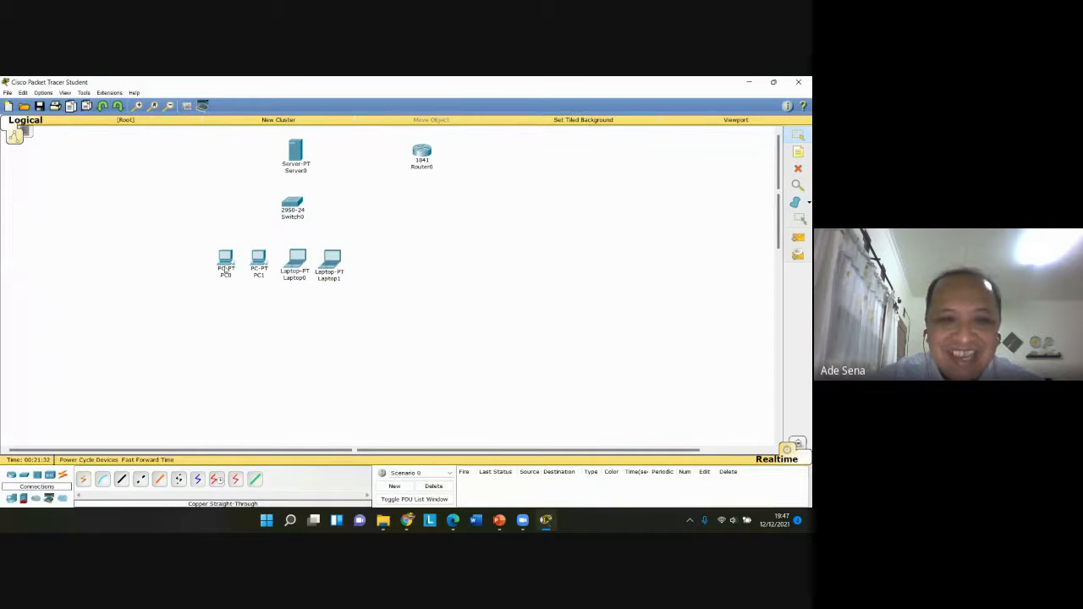
Connect PC0's FastEthernet0 port to FastEthernet0/1 on Switch0 with a copper straight-through cable
{"action": "mouse_move", "coordinate": [226, 269]}
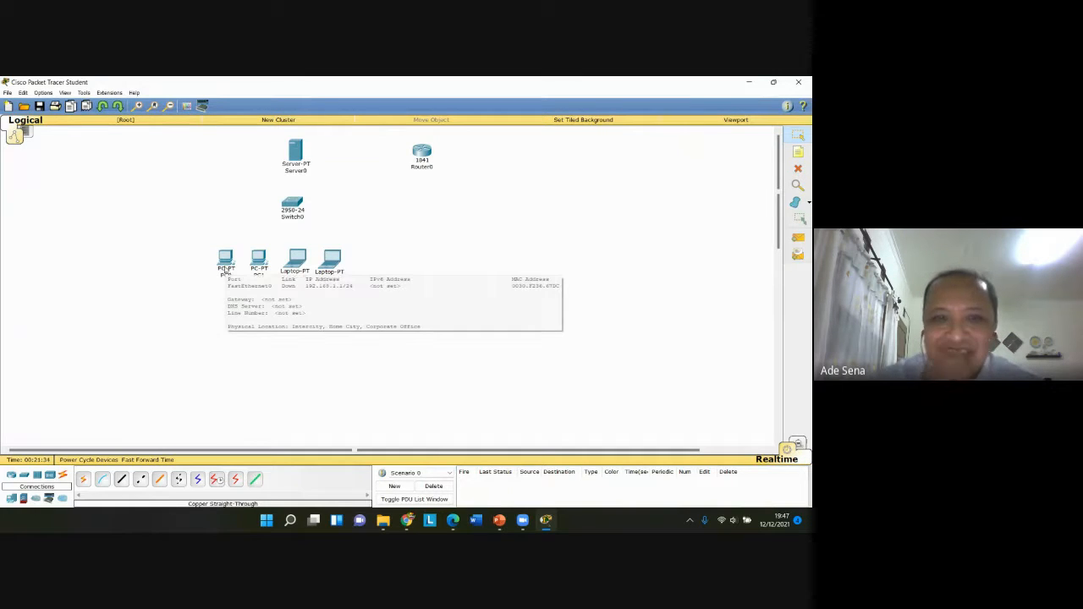
{"action": "left_click", "coordinate": [121, 478]}
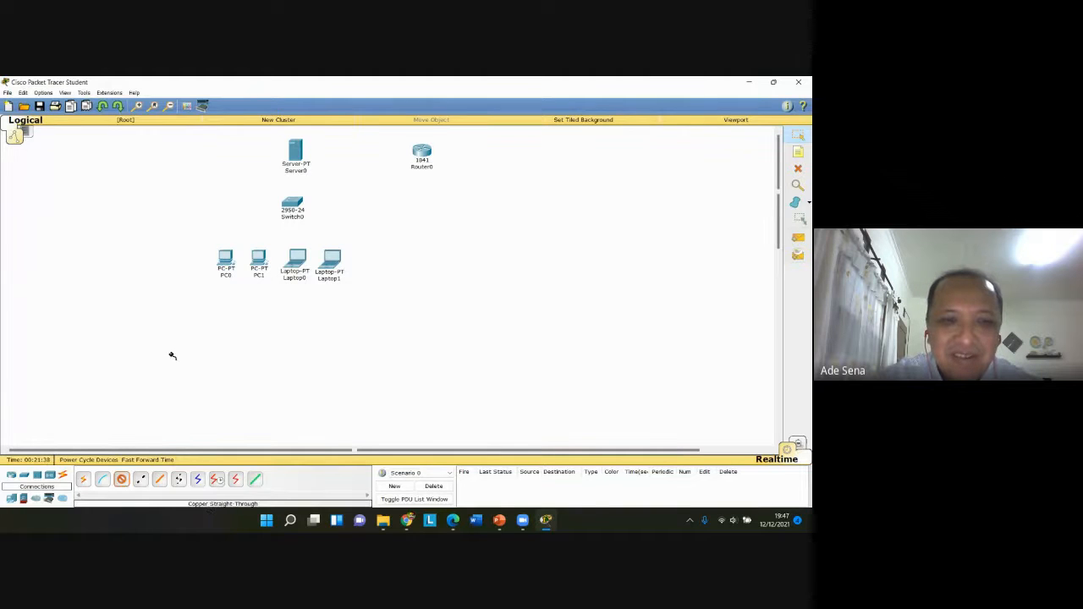
{"action": "left_click", "coordinate": [226, 261]}
{"action": "left_click", "coordinate": [250, 274]}
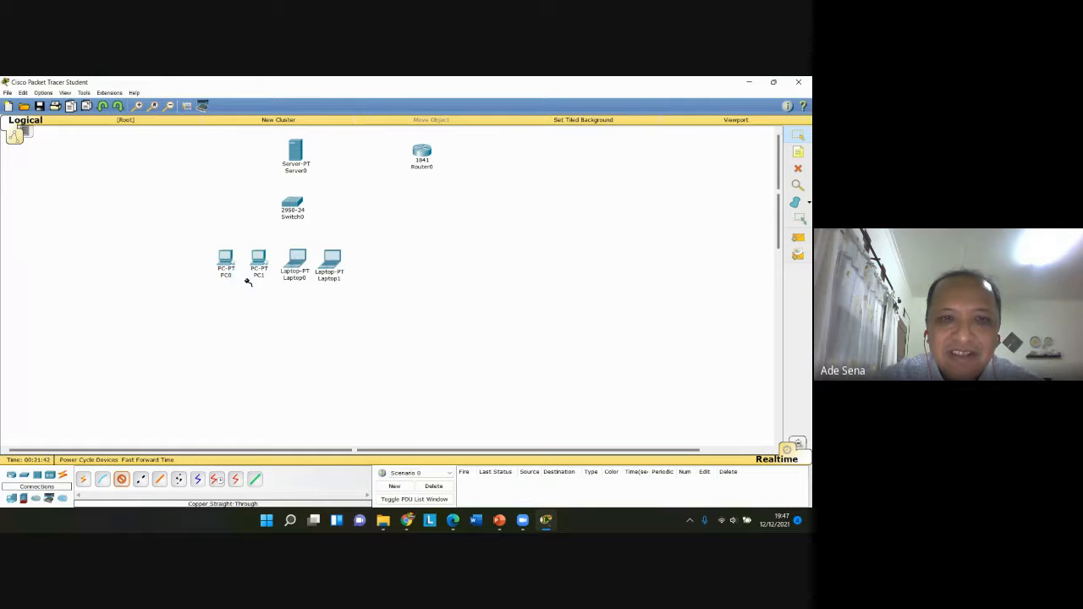
{"action": "left_click", "coordinate": [289, 205]}
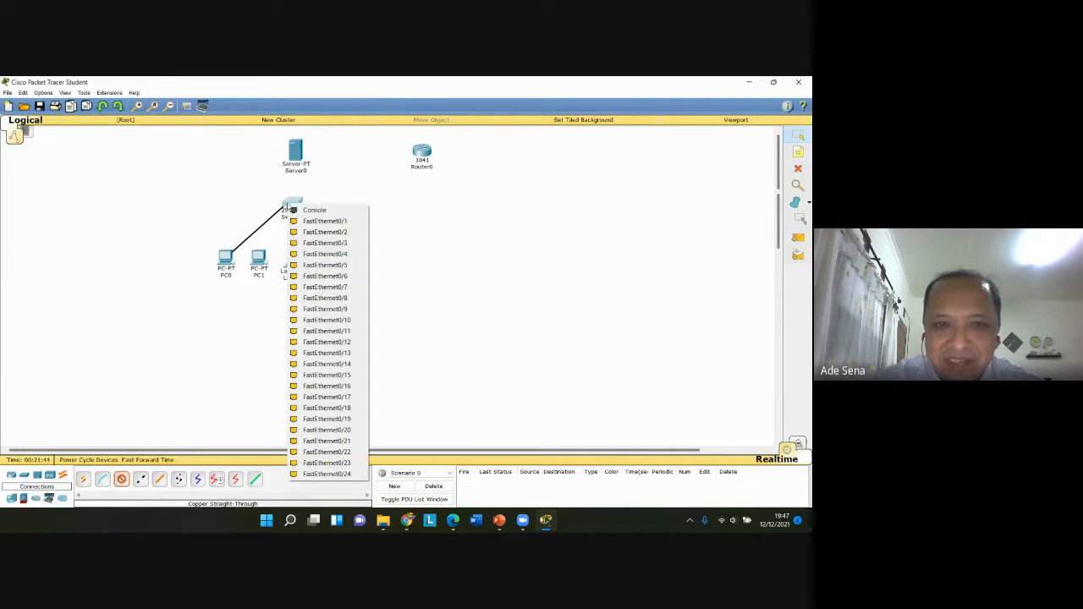
{"action": "left_click", "coordinate": [299, 222]}
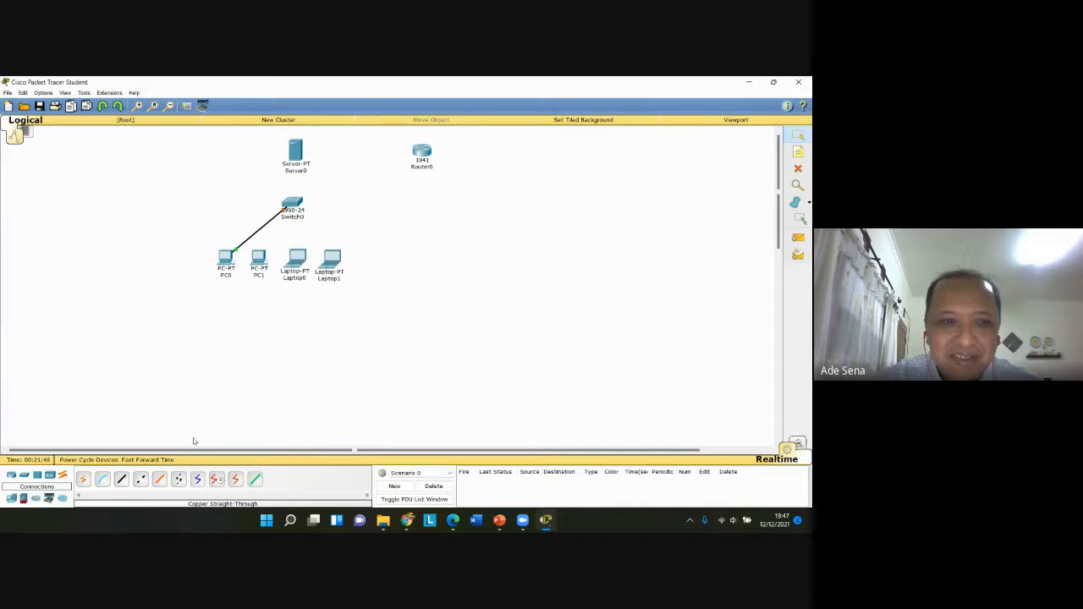
Connect PC1's FastEthernet0 port to FastEthernet0/2 on Switch0 with a copper straight-through cable
{"action": "left_click", "coordinate": [122, 479]}
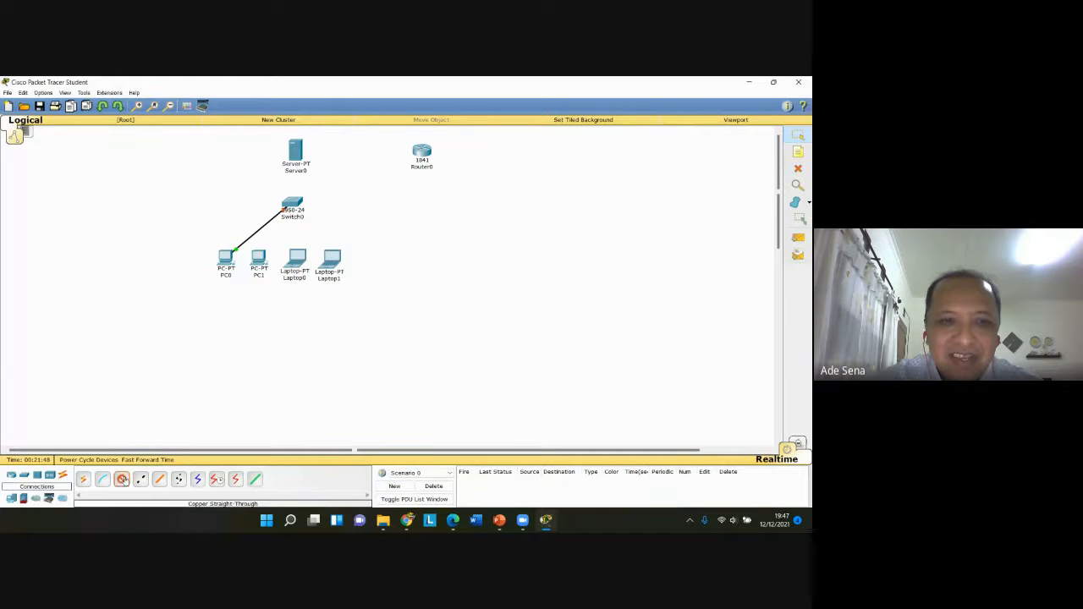
{"action": "left_click", "coordinate": [253, 254]}
{"action": "left_click", "coordinate": [287, 270]}
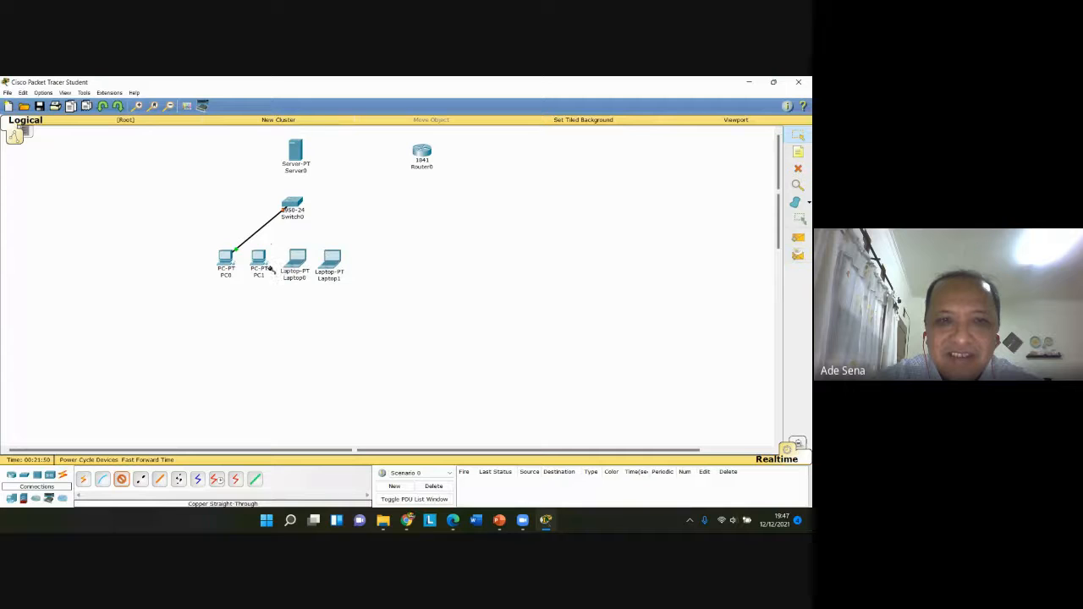
{"action": "left_click", "coordinate": [292, 204]}
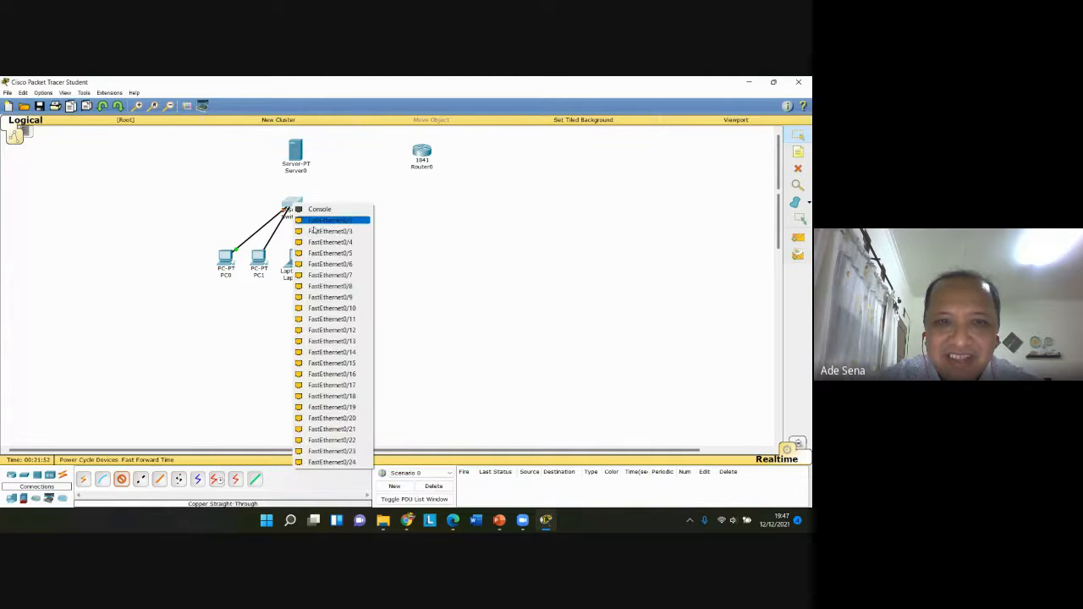
{"action": "left_click", "coordinate": [329, 219]}
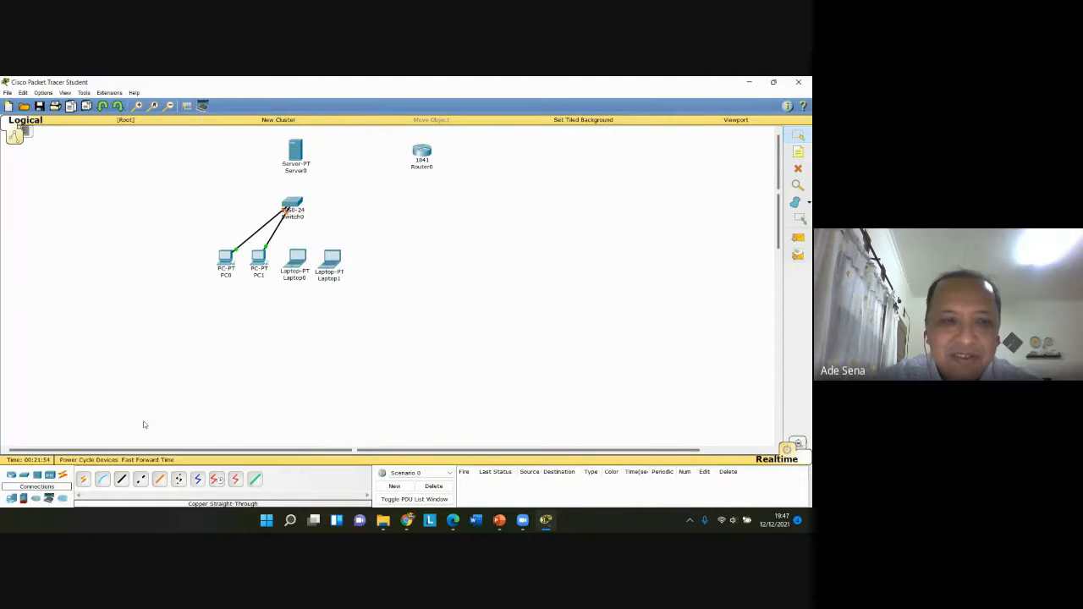
Connect Laptop0's FastEthernet0 port to FastEthernet0/3 on Switch0 with a copper straight-through cable
{"action": "left_click", "coordinate": [121, 483]}
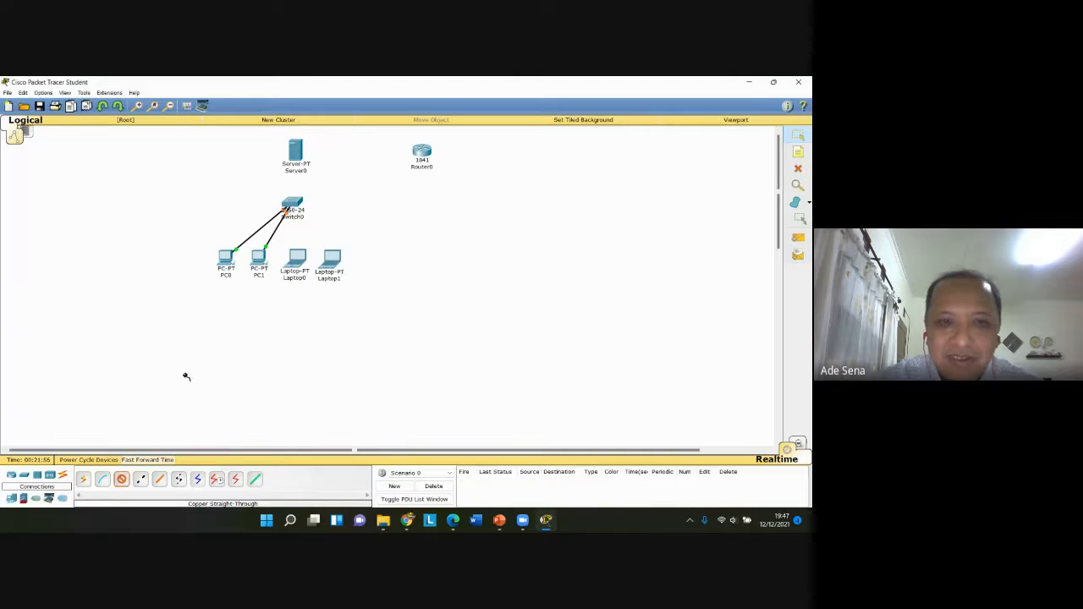
{"action": "left_click", "coordinate": [298, 254]}
{"action": "left_click", "coordinate": [333, 274]}
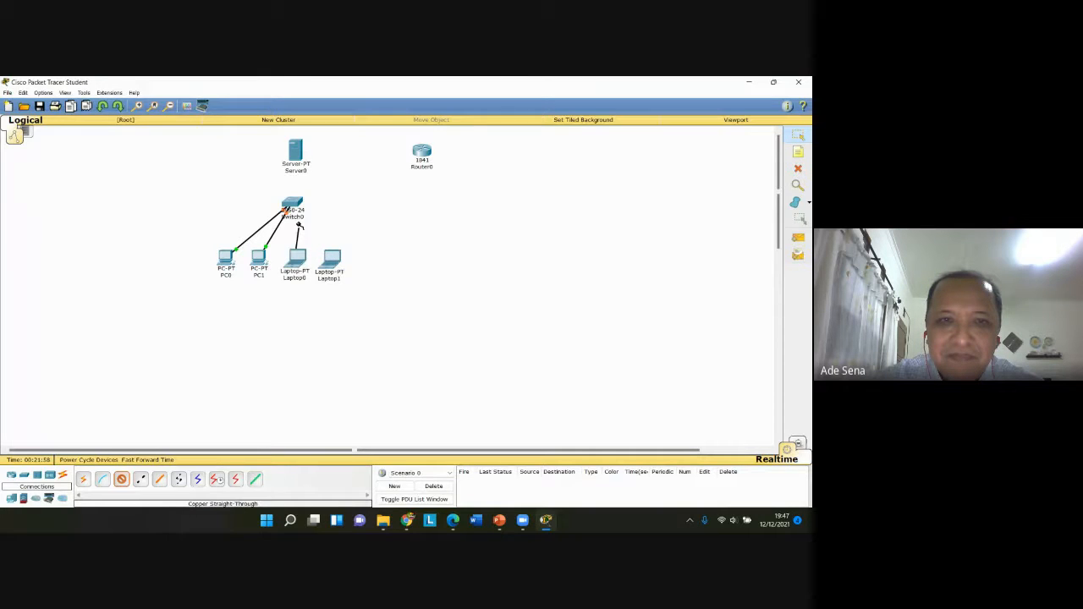
{"action": "left_click", "coordinate": [297, 208]}
{"action": "left_click", "coordinate": [310, 220]}
Connect Laptop1's FastEthernet0 port to FastEthernet0/4 on Switch0 with a copper straight-through cable
{"action": "left_click", "coordinate": [121, 480]}
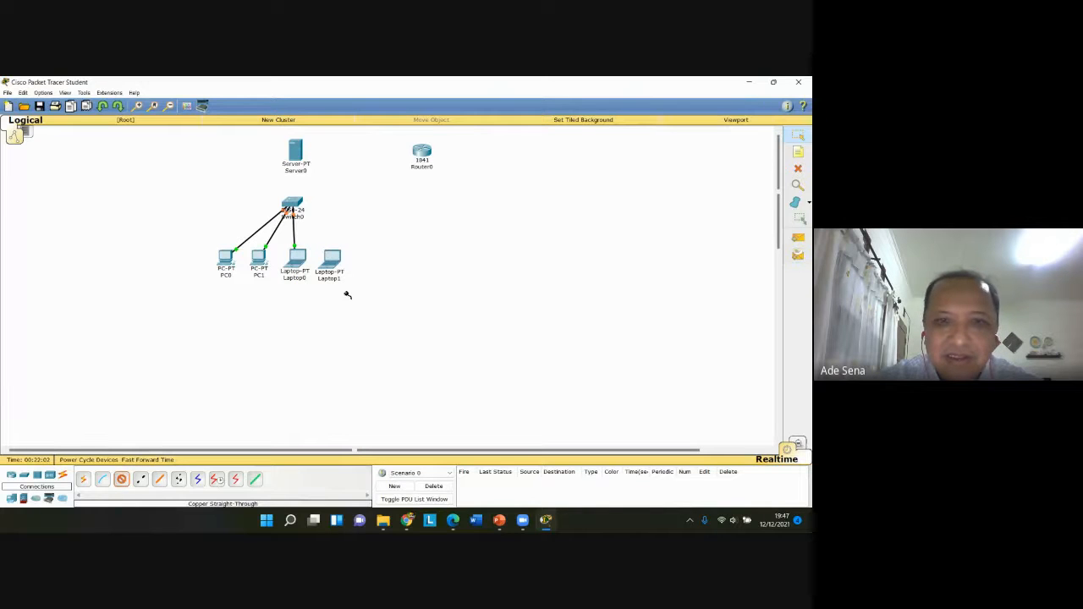
{"action": "left_click", "coordinate": [334, 262]}
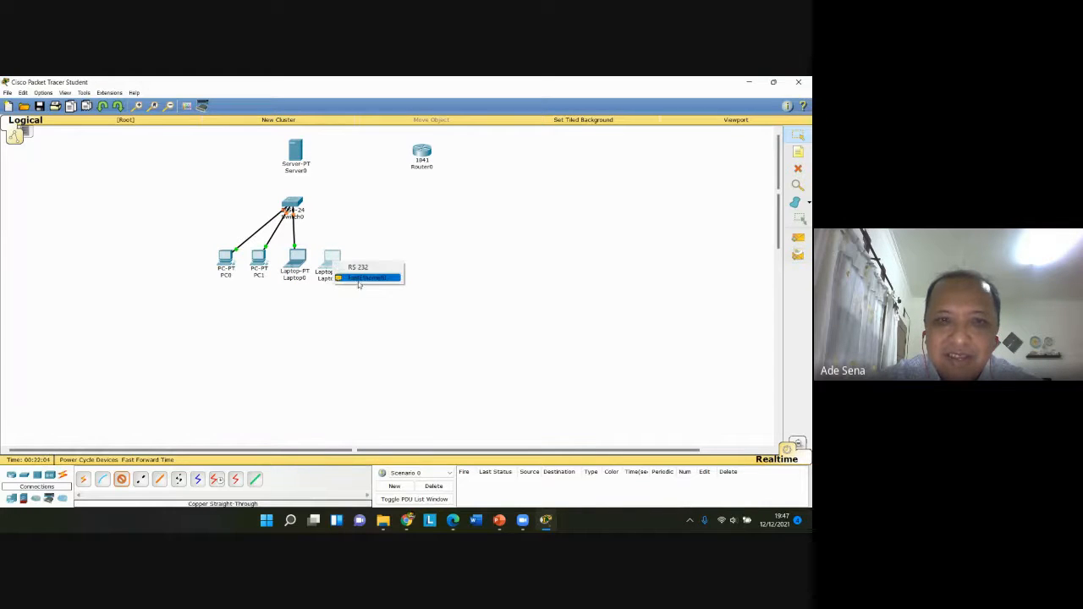
{"action": "left_click", "coordinate": [358, 280]}
{"action": "left_click", "coordinate": [294, 204]}
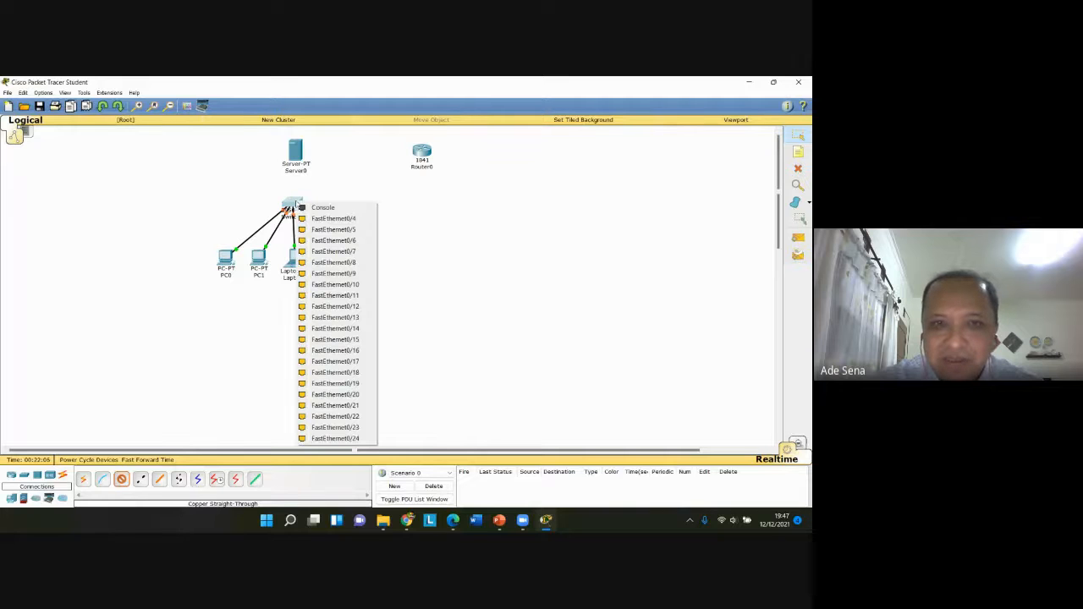
{"action": "left_click", "coordinate": [315, 219]}
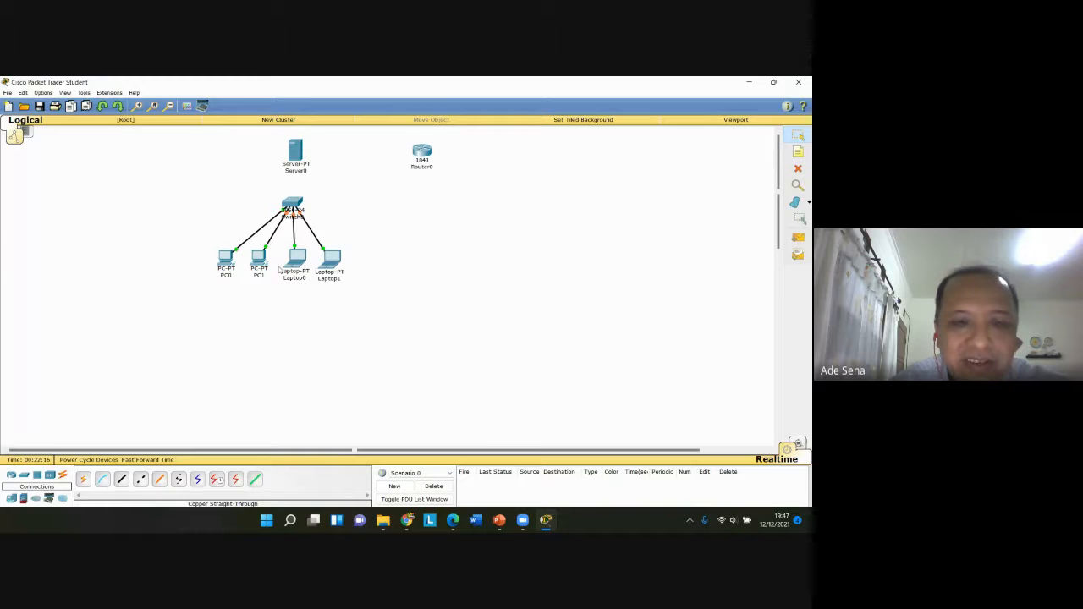
Connect Server0's FastEthernet0 port to FastEthernet0/5 on Switch0 with a copper straight-through cable
{"action": "left_click", "coordinate": [121, 478]}
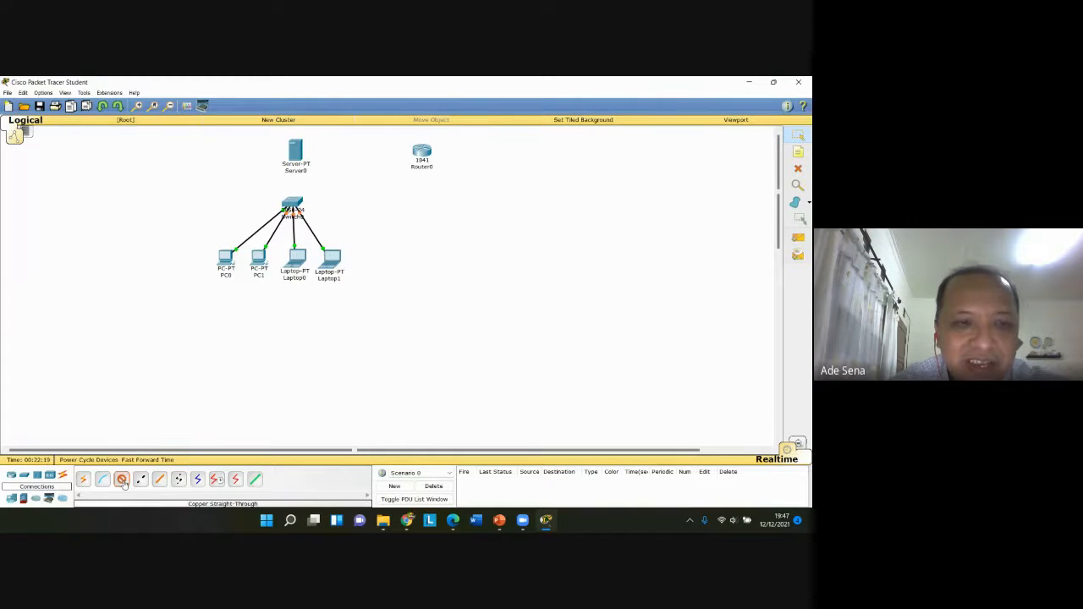
{"action": "left_click", "coordinate": [297, 151]}
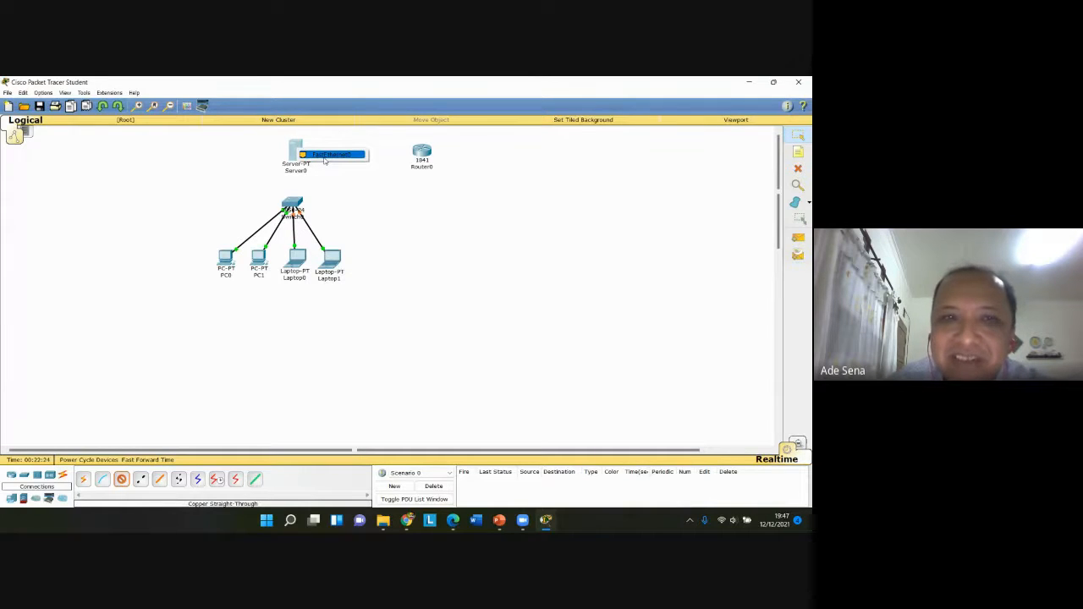
{"action": "left_click", "coordinate": [324, 154]}
{"action": "left_click", "coordinate": [293, 203]}
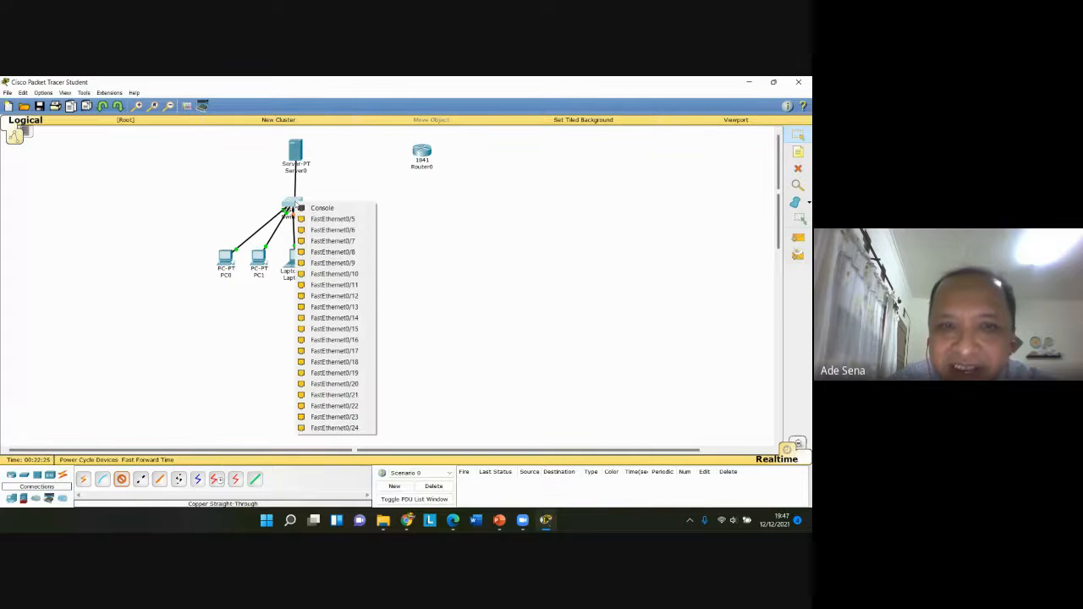
{"action": "left_click", "coordinate": [325, 219]}
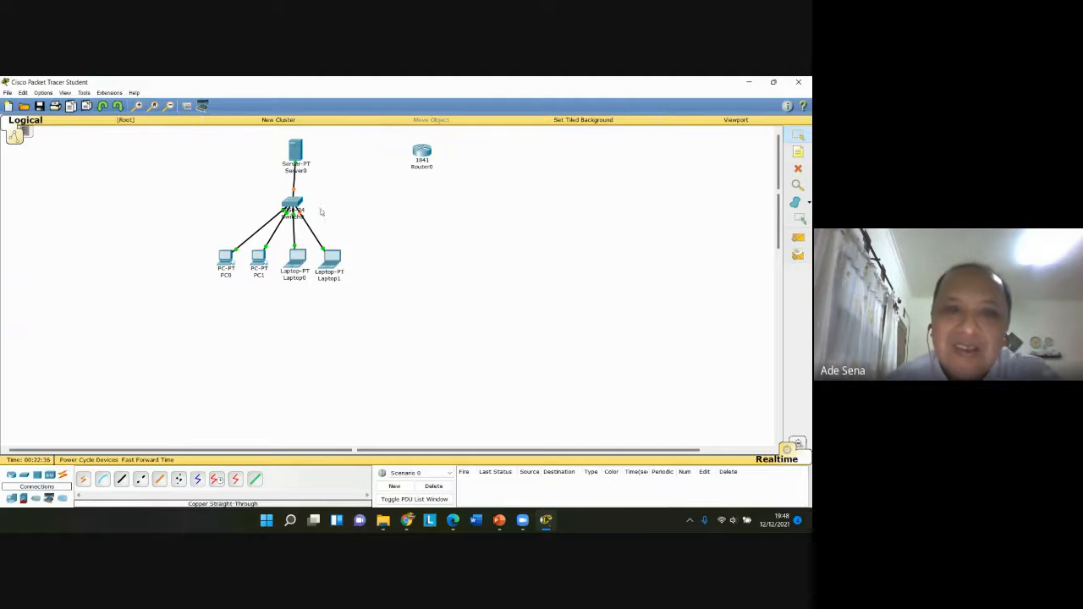
Give Server0 the static IP address 192.168.1.1 with subnet mask 255.255.255.0, and close its IP configuration
{"action": "left_click", "coordinate": [293, 149]}
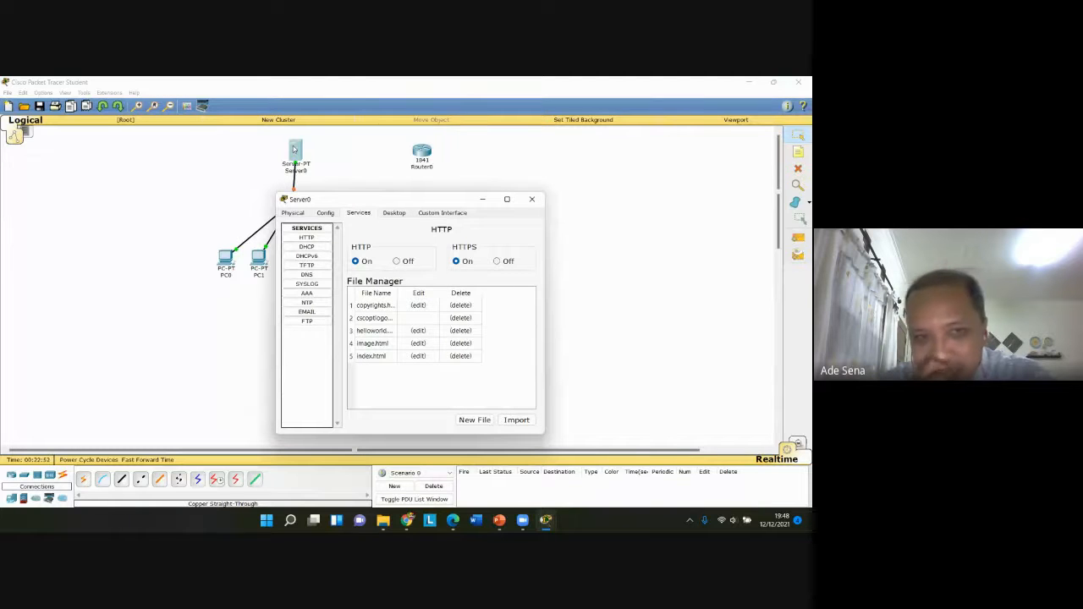
{"action": "left_click", "coordinate": [306, 248]}
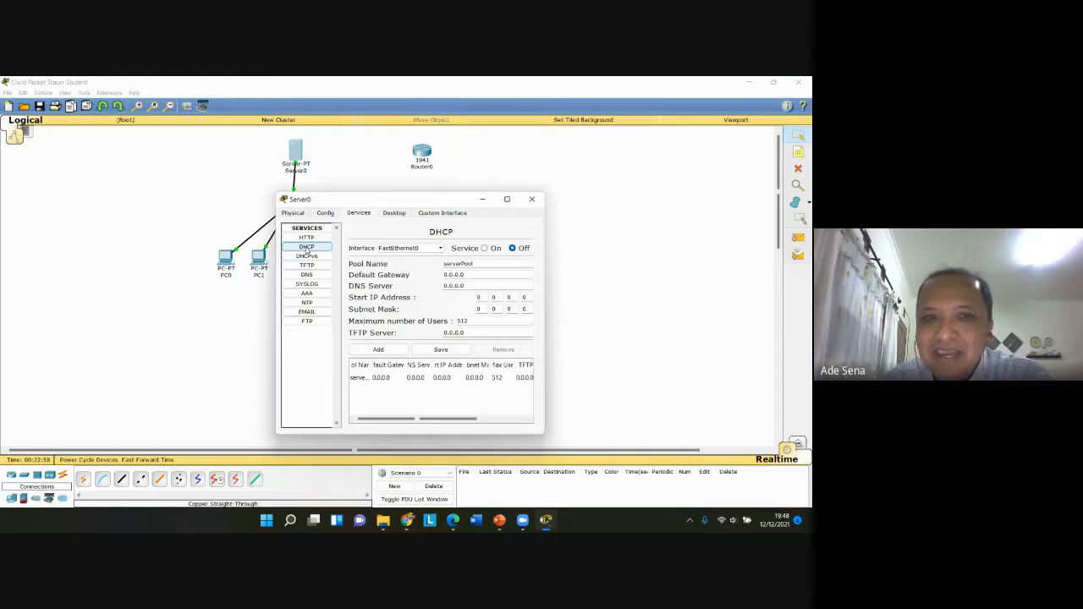
{"action": "left_click", "coordinate": [392, 212]}
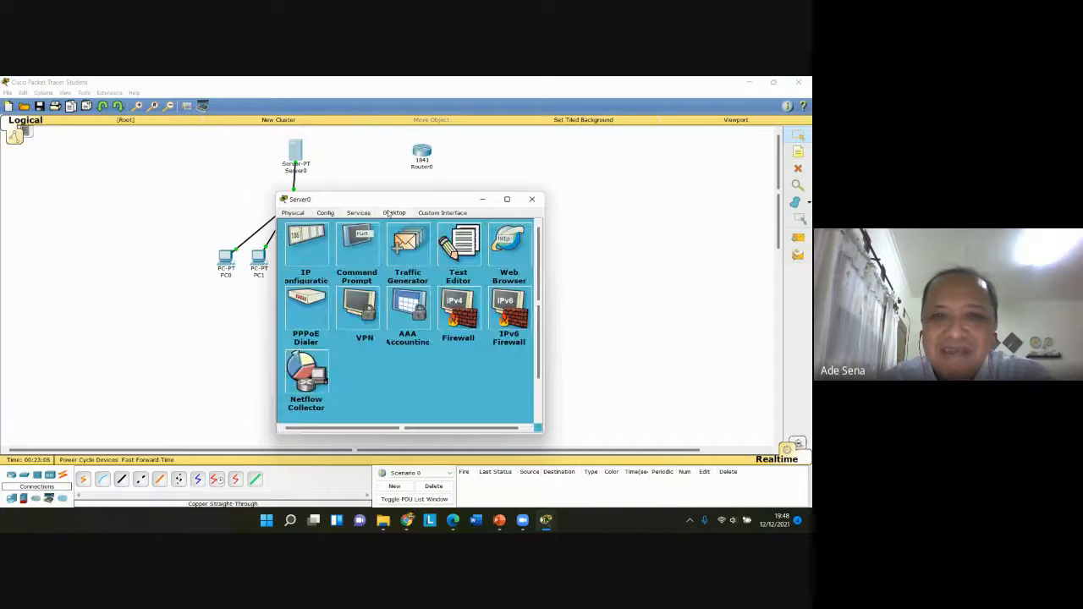
{"action": "left_click", "coordinate": [307, 250]}
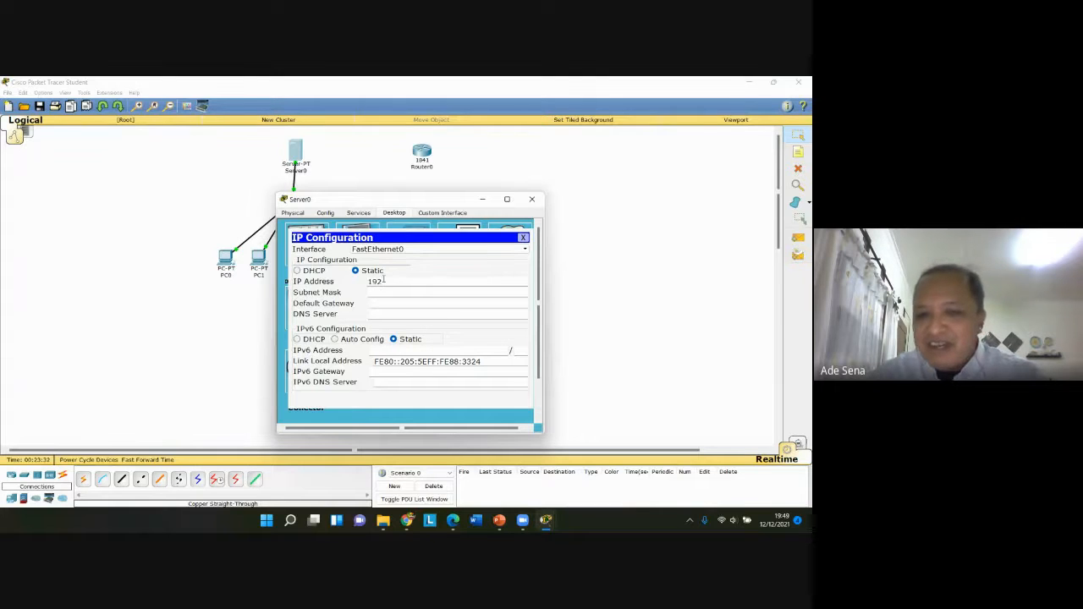
{"action": "type", "text": "168"}
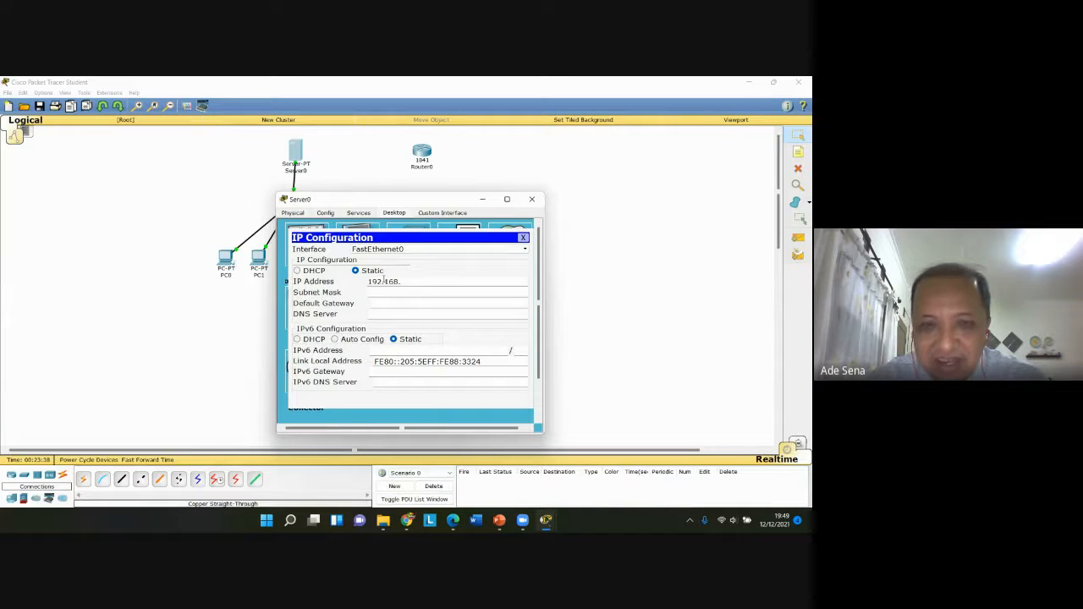
{"action": "type", "text": ".1"}
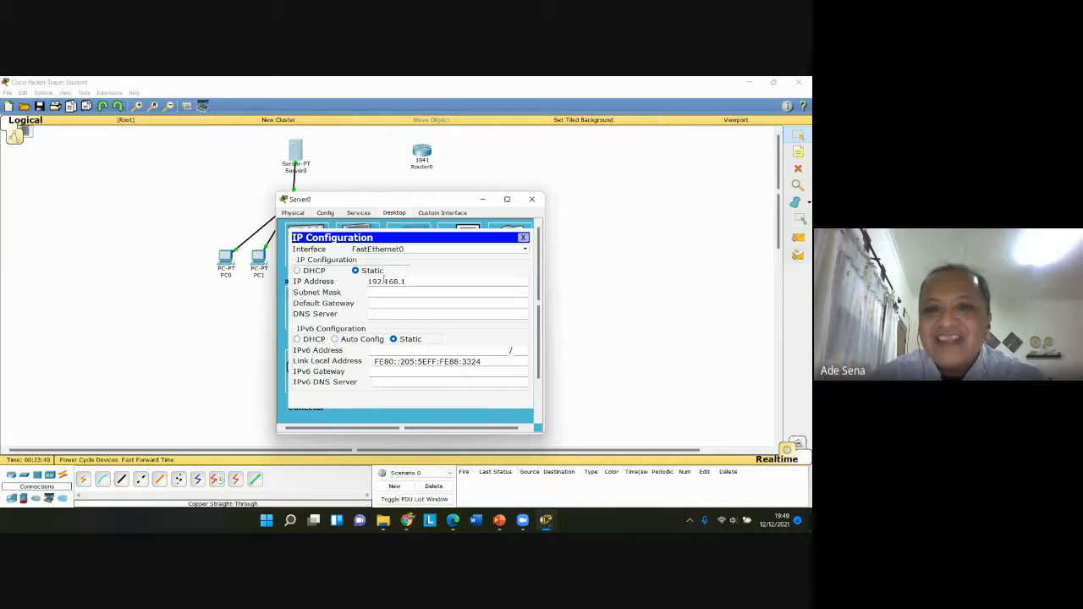
{"action": "type", "text": ".1"}
{"action": "left_click", "coordinate": [395, 292]}
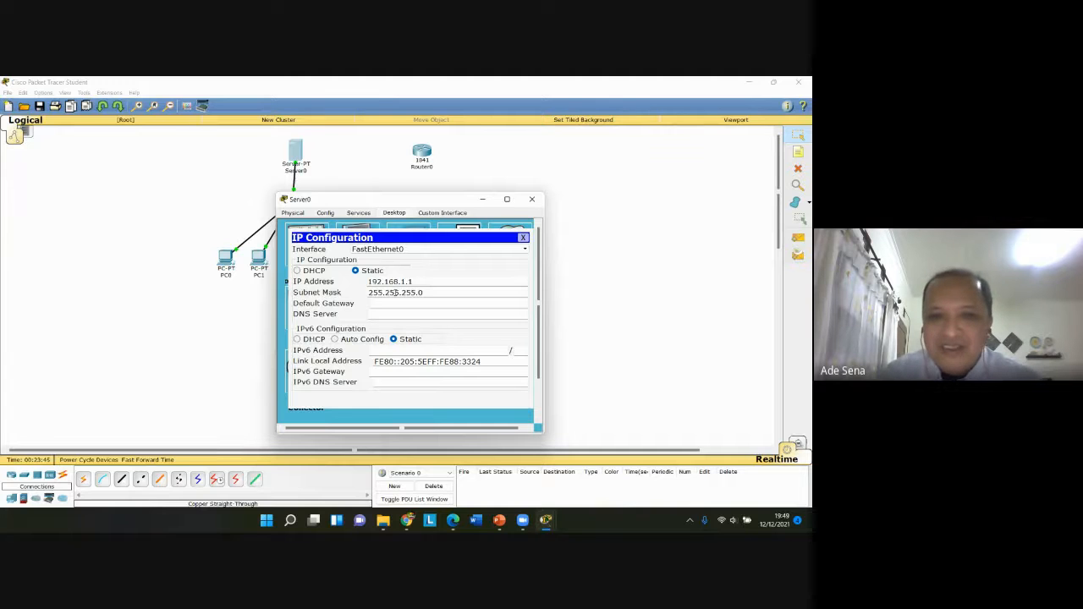
{"action": "left_click", "coordinate": [523, 238]}
Turn on Server0's DHCP service and save its serverPool with start IP address 192.168.1.6 and maximum 250 users
{"action": "left_click", "coordinate": [359, 213]}
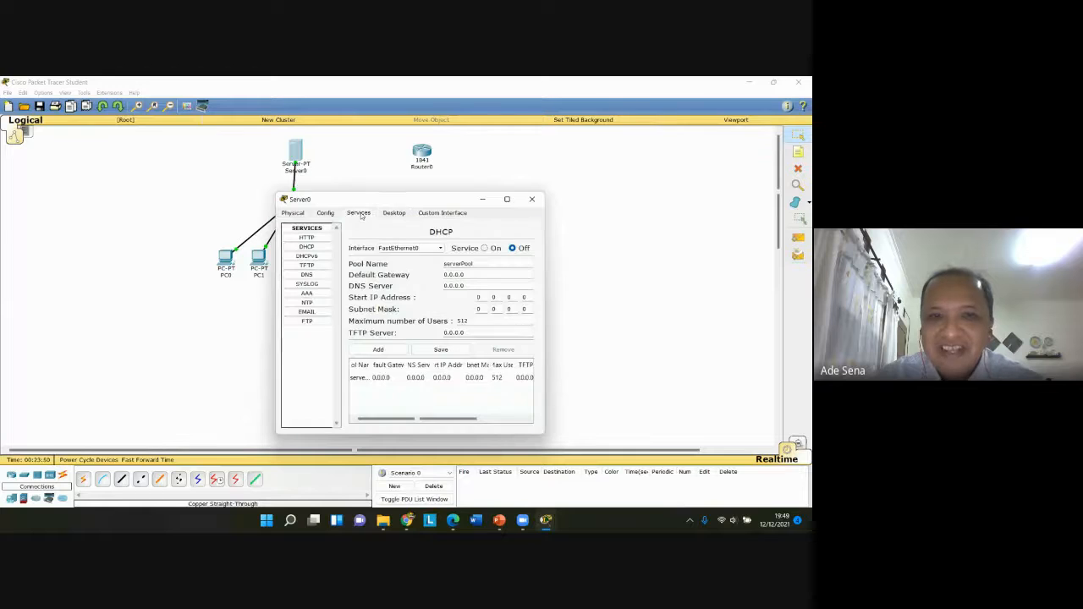
{"action": "left_click", "coordinate": [309, 247]}
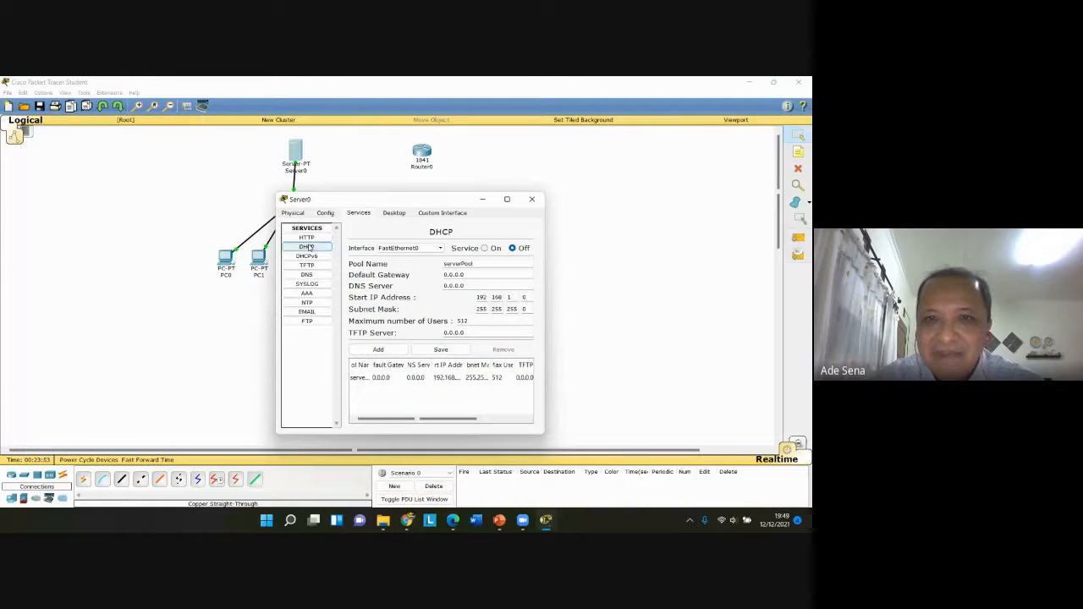
{"action": "left_click", "coordinate": [486, 249]}
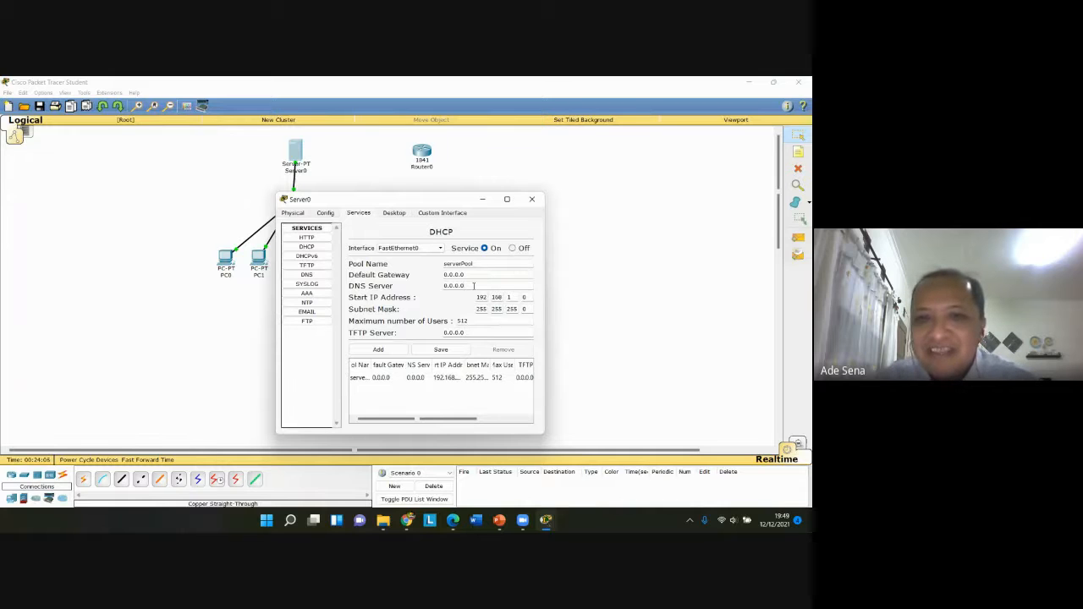
{"action": "left_click", "coordinate": [474, 285]}
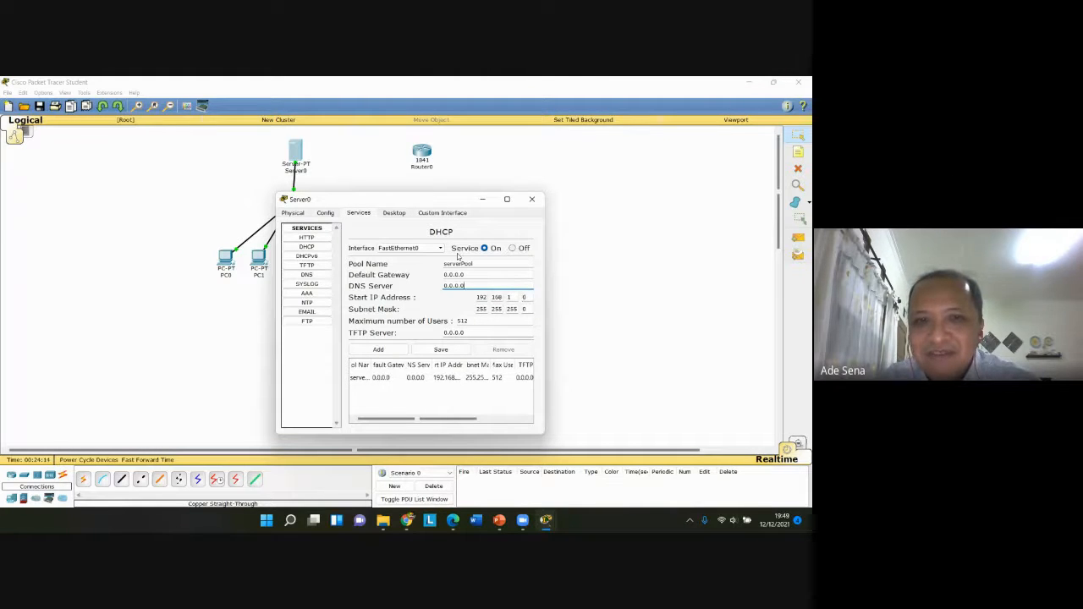
{"action": "left_click", "coordinate": [525, 298]}
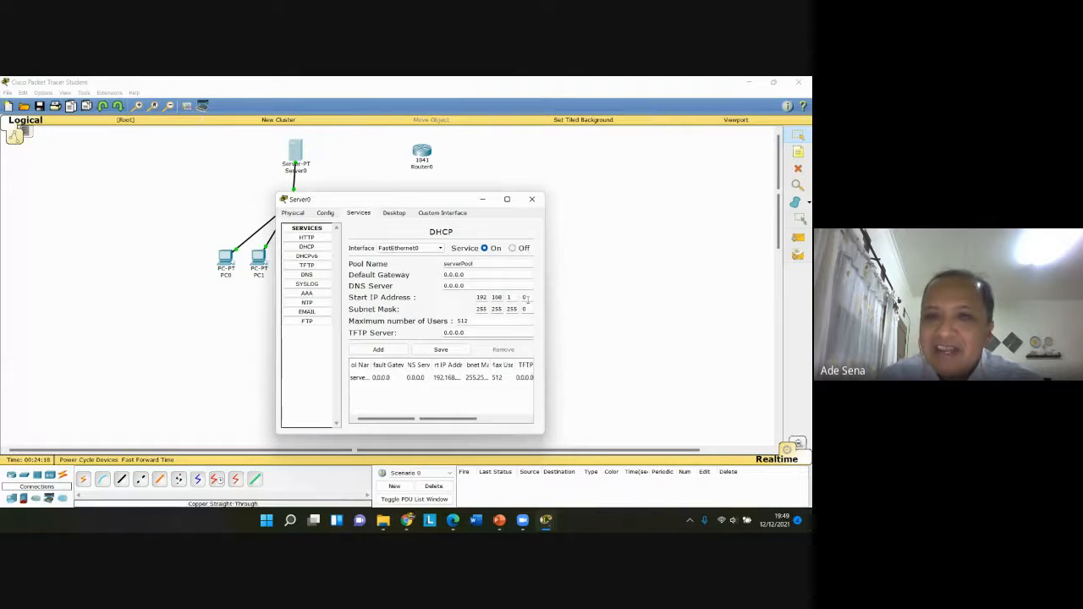
{"action": "key", "text": "BackSpace"}
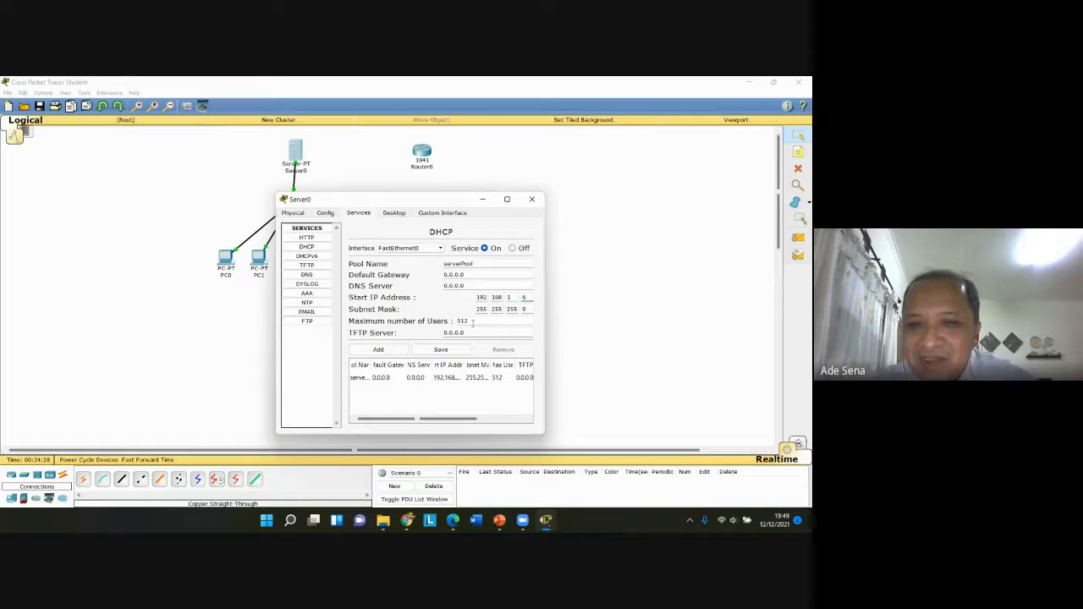
{"action": "left_click", "coordinate": [454, 350]}
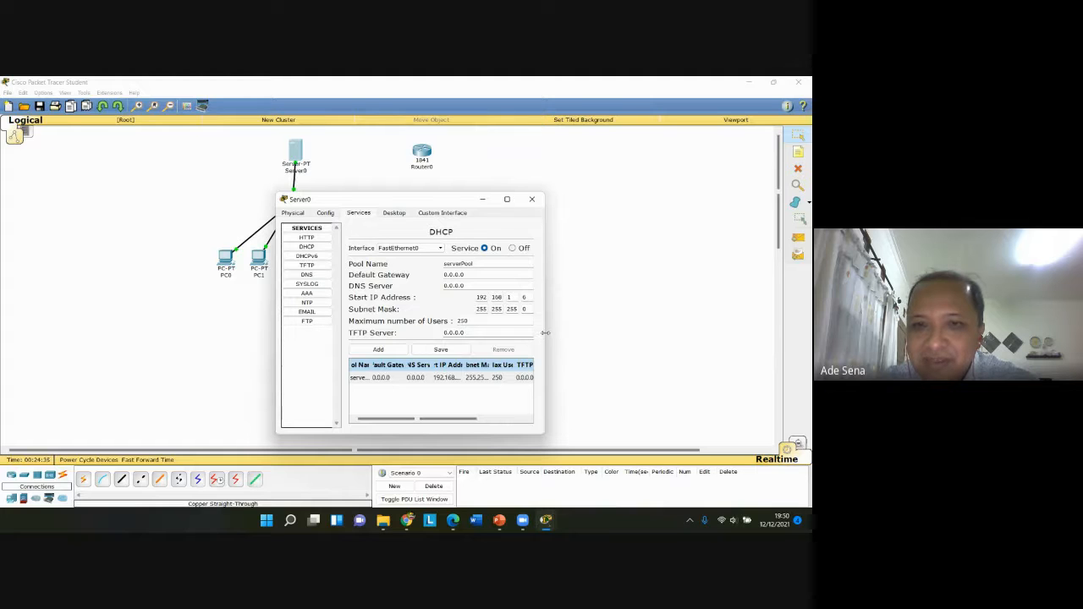
{"action": "left_click_drag", "start_coordinate": [545, 333], "coordinate": [738, 332]}
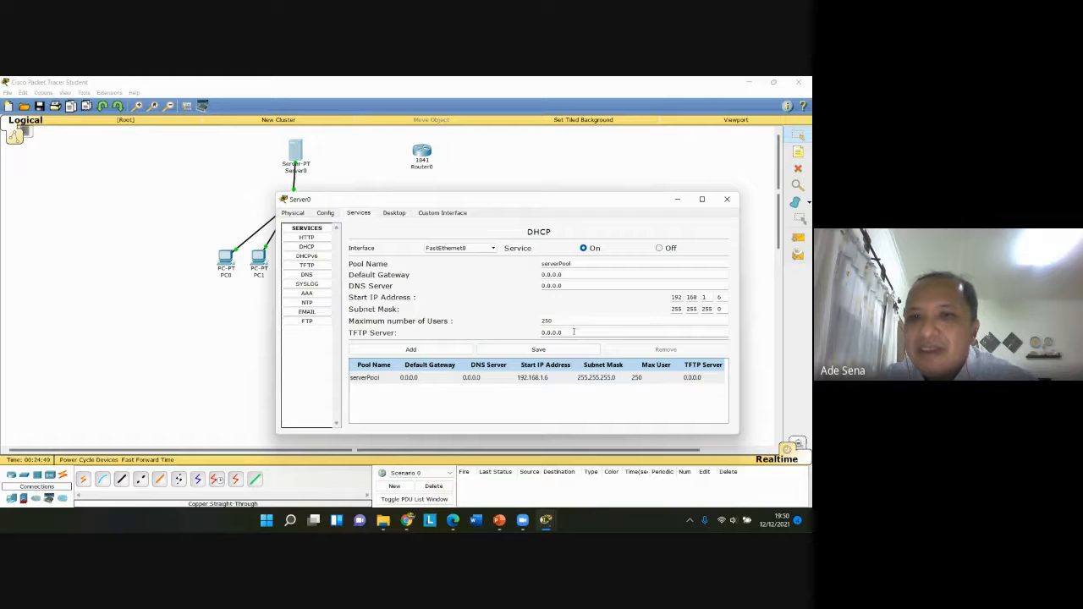
{"action": "left_click", "coordinate": [728, 201]}
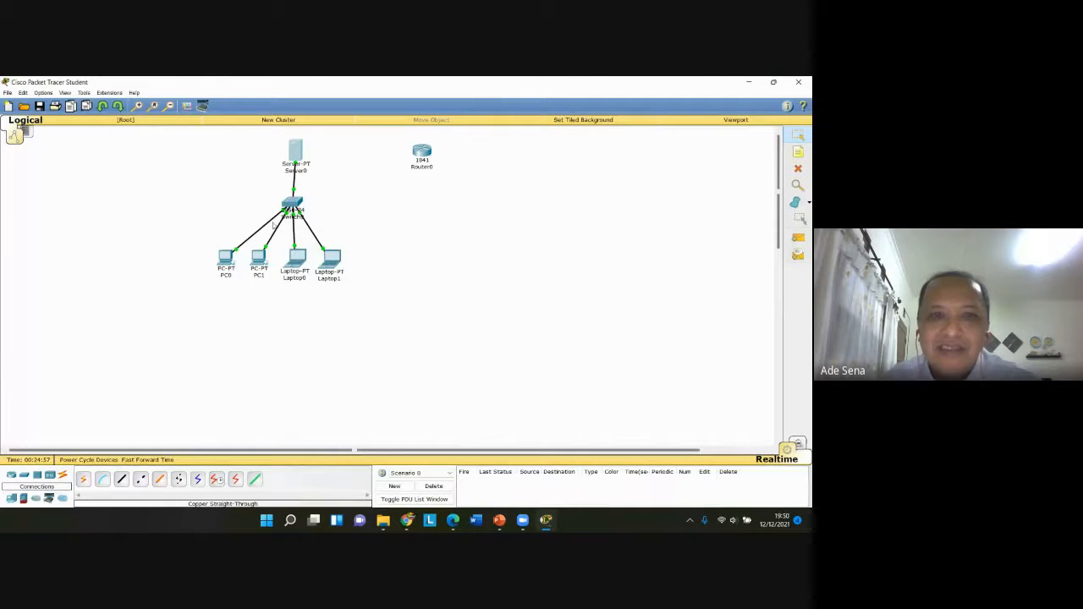
Switch PC0's IPv4 configuration from static to DHCP and close its window
{"action": "left_click", "coordinate": [225, 258]}
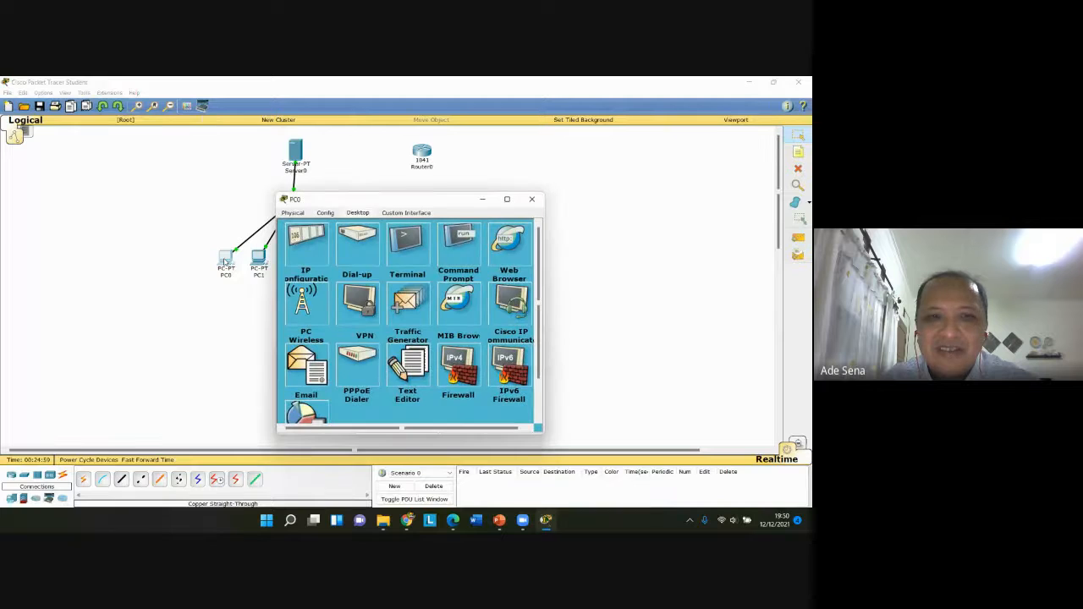
{"action": "left_click", "coordinate": [306, 243]}
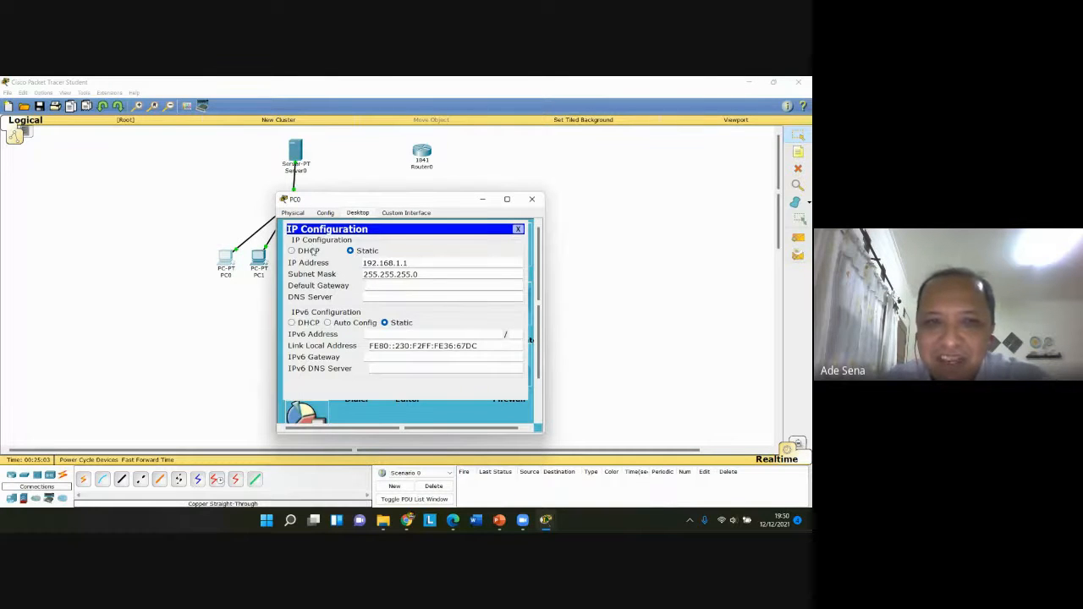
{"action": "left_click", "coordinate": [292, 251]}
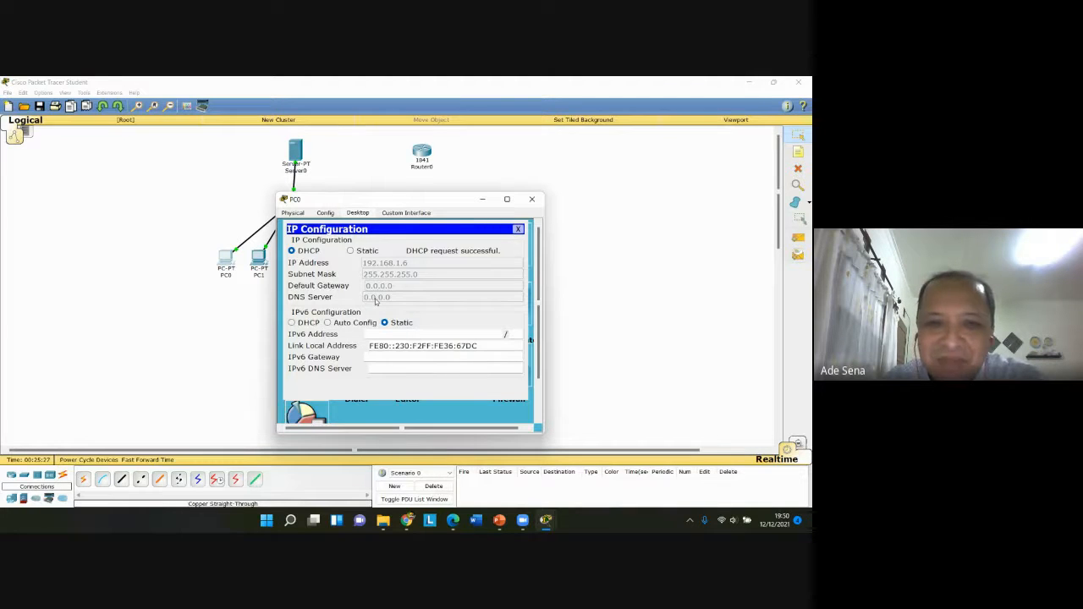
{"action": "left_click", "coordinate": [523, 228]}
{"action": "left_click", "coordinate": [532, 199]}
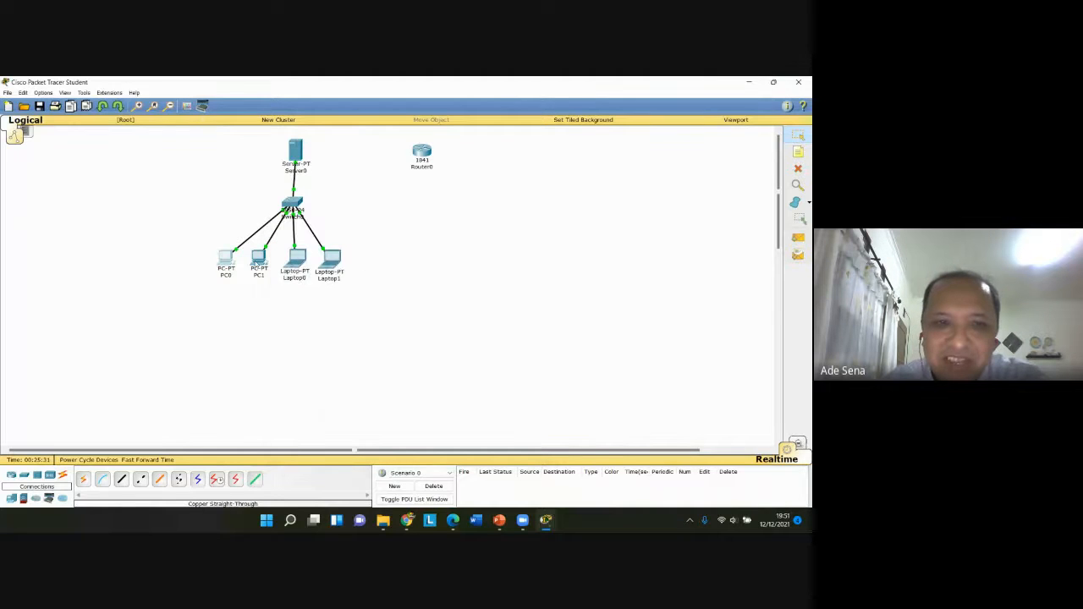
Switch PC1's IPv4 configuration from static to DHCP and close its window
{"action": "left_click", "coordinate": [258, 255]}
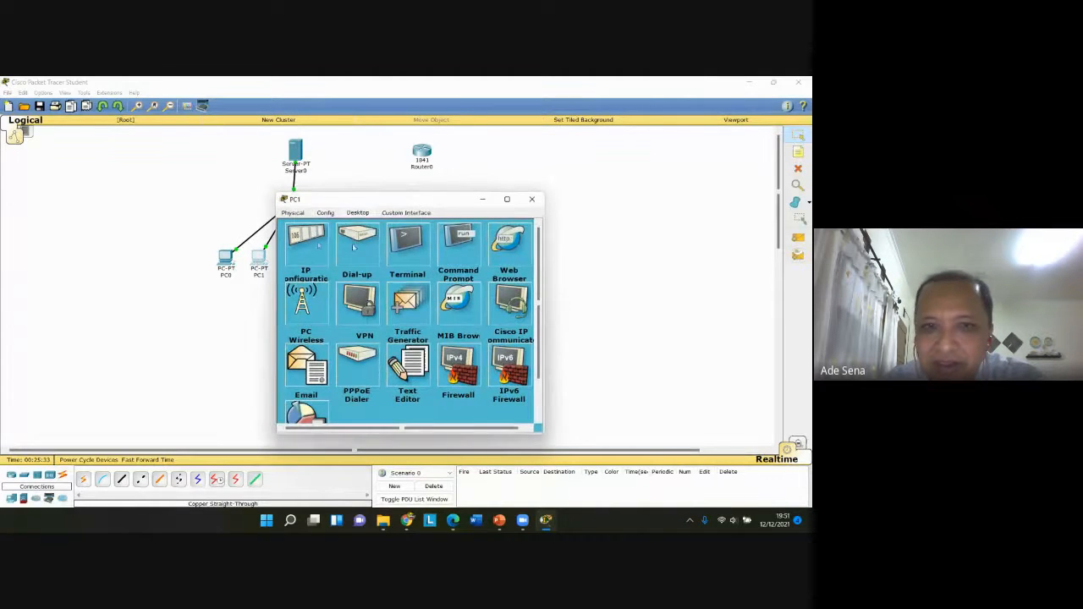
{"action": "left_click", "coordinate": [313, 244]}
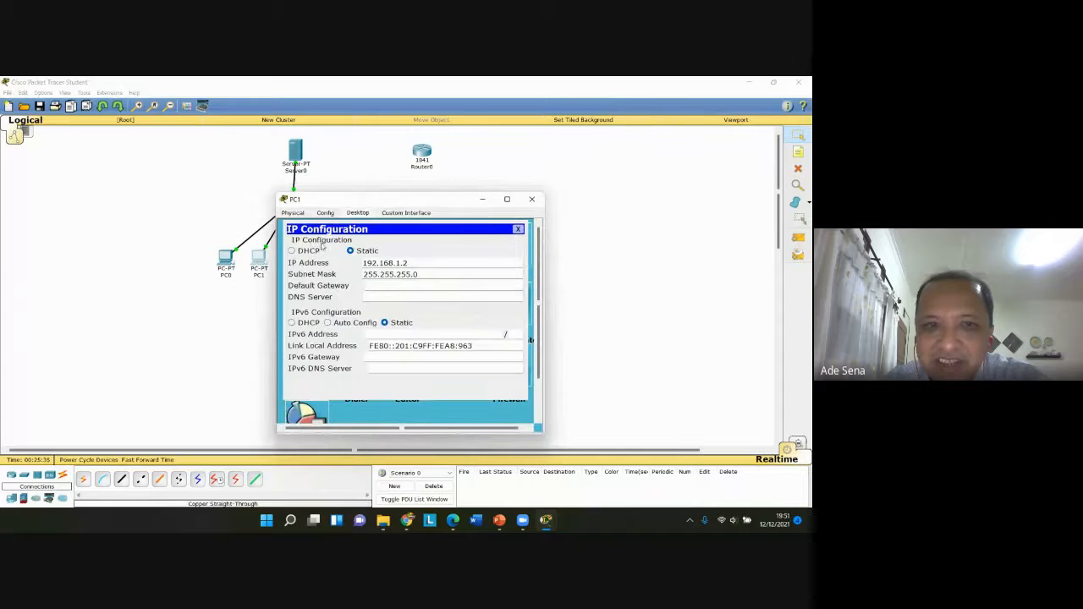
{"action": "left_click", "coordinate": [293, 250]}
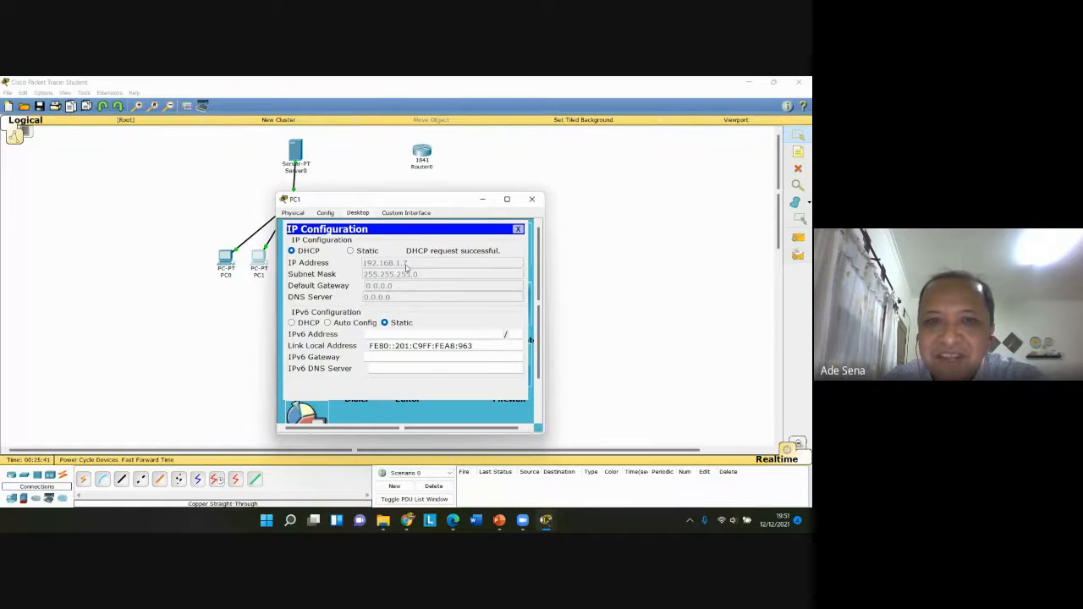
{"action": "left_click", "coordinate": [518, 229]}
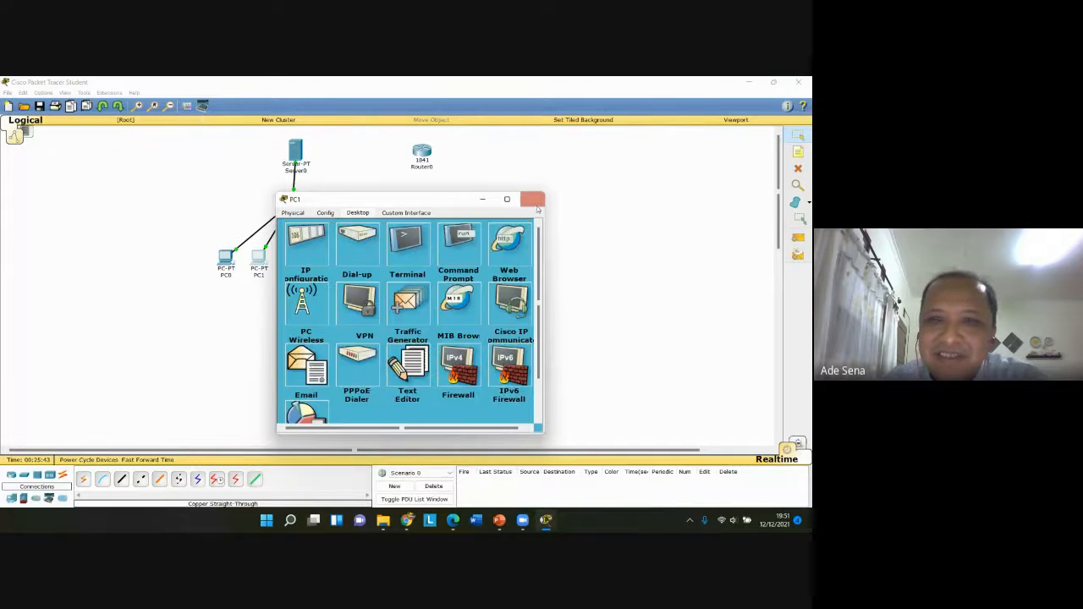
{"action": "left_click", "coordinate": [533, 200]}
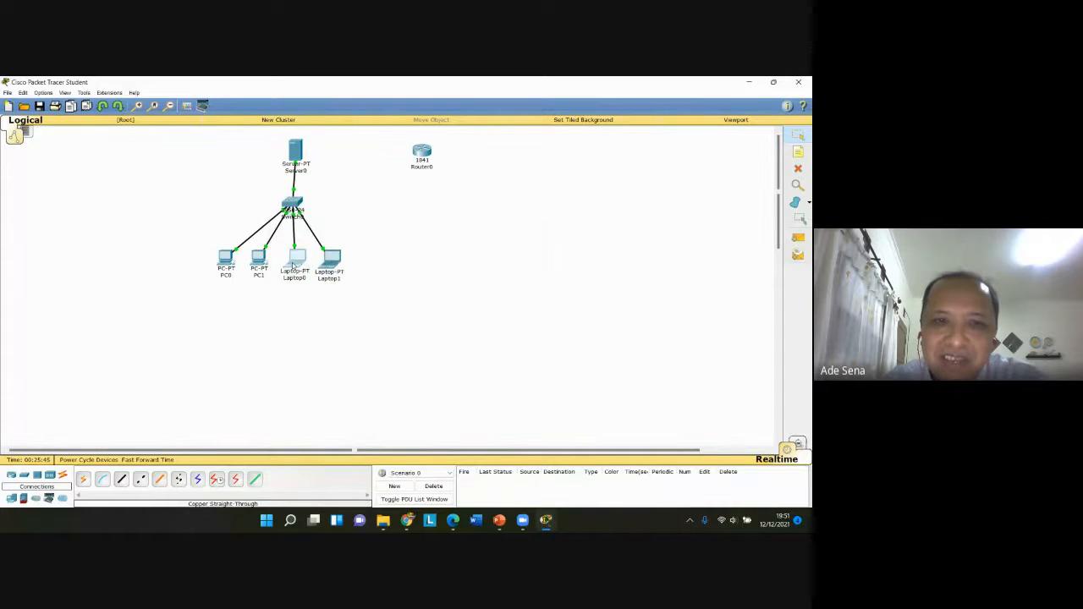
Set Laptop0's IPv4 configuration to DHCP and close its window
{"action": "left_click", "coordinate": [292, 262]}
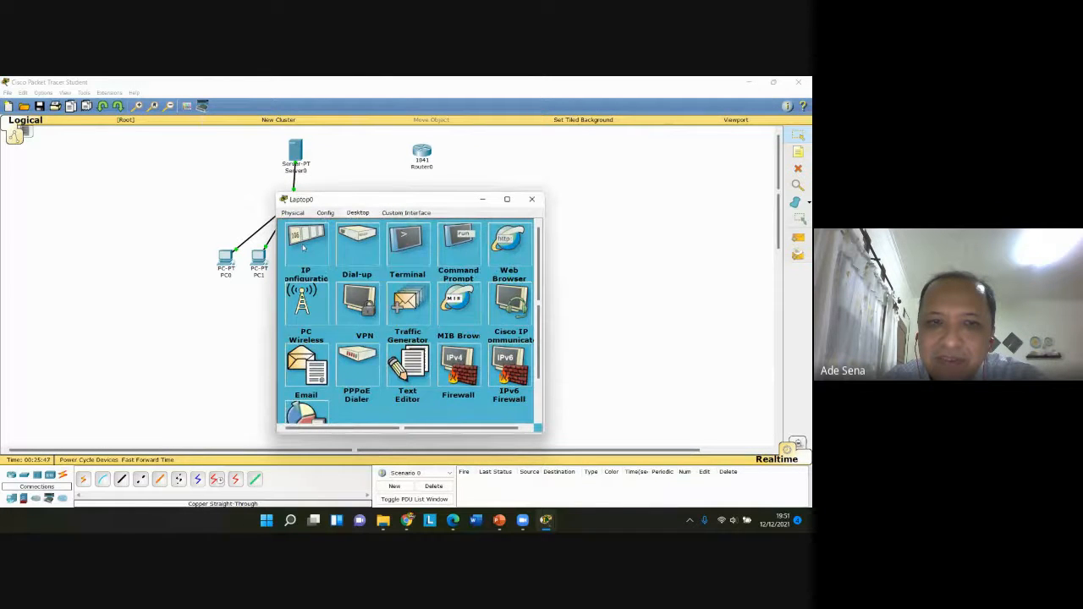
{"action": "left_click", "coordinate": [302, 246]}
{"action": "left_click", "coordinate": [302, 251]}
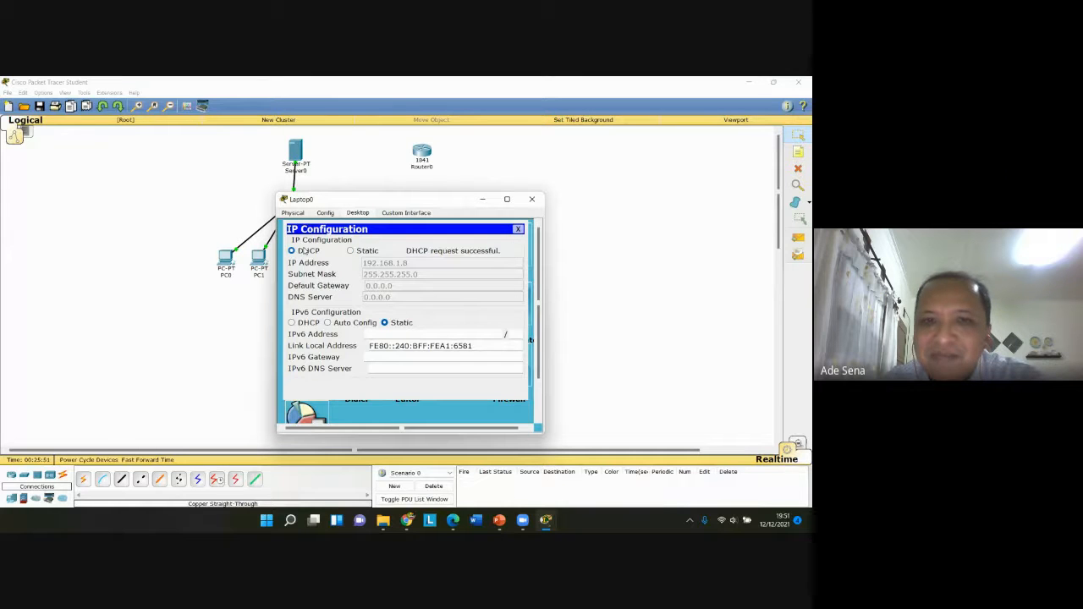
{"action": "left_click", "coordinate": [521, 229]}
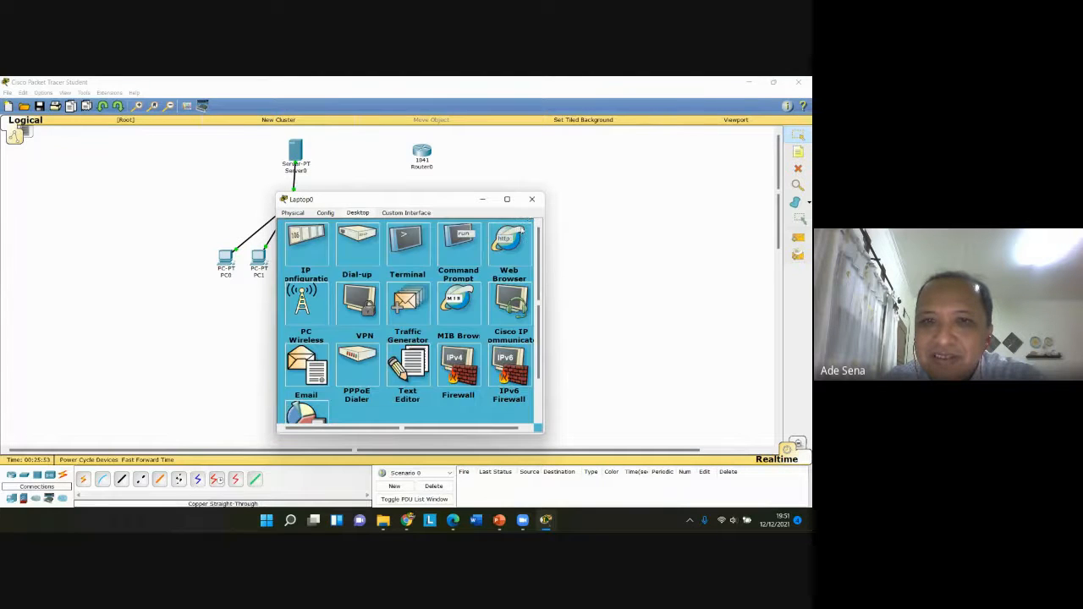
{"action": "left_click", "coordinate": [531, 199]}
Set Laptop1's IPv4 configuration to DHCP and close its window
{"action": "left_click", "coordinate": [337, 272]}
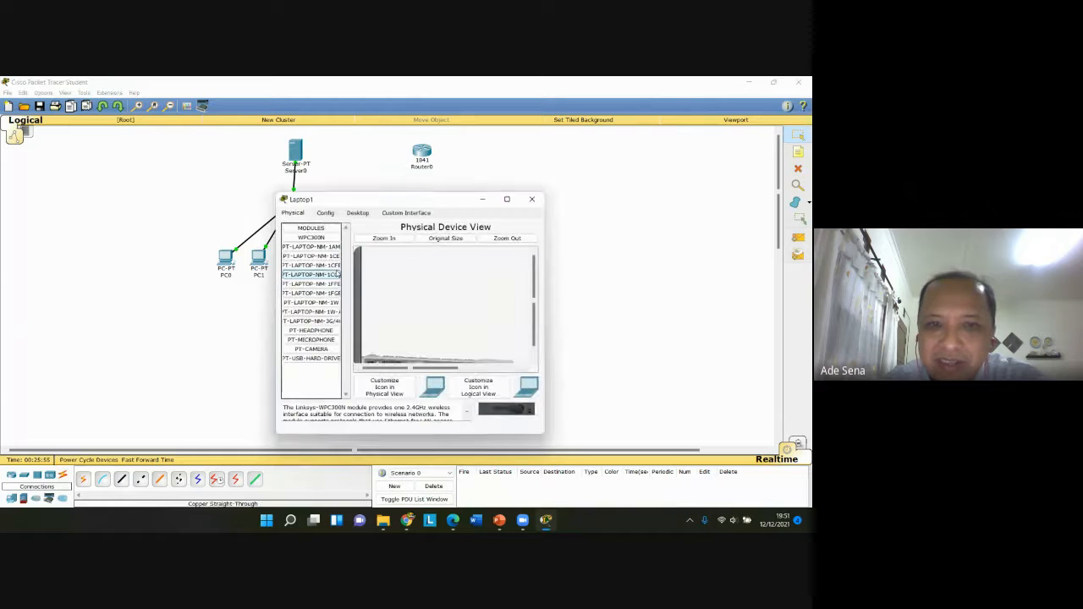
{"action": "left_click", "coordinate": [322, 214]}
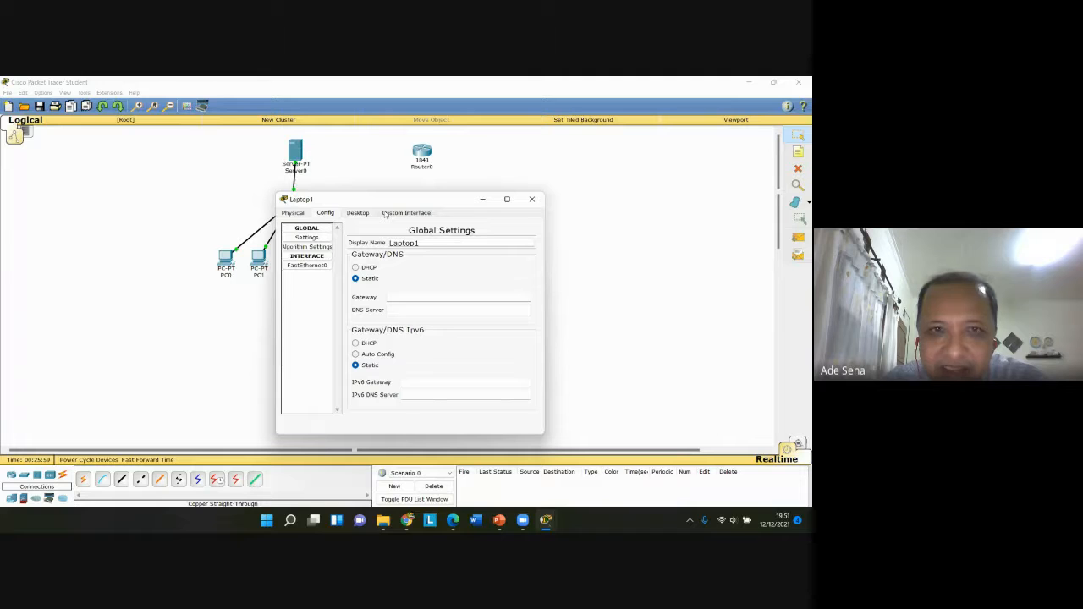
{"action": "left_click", "coordinate": [361, 214]}
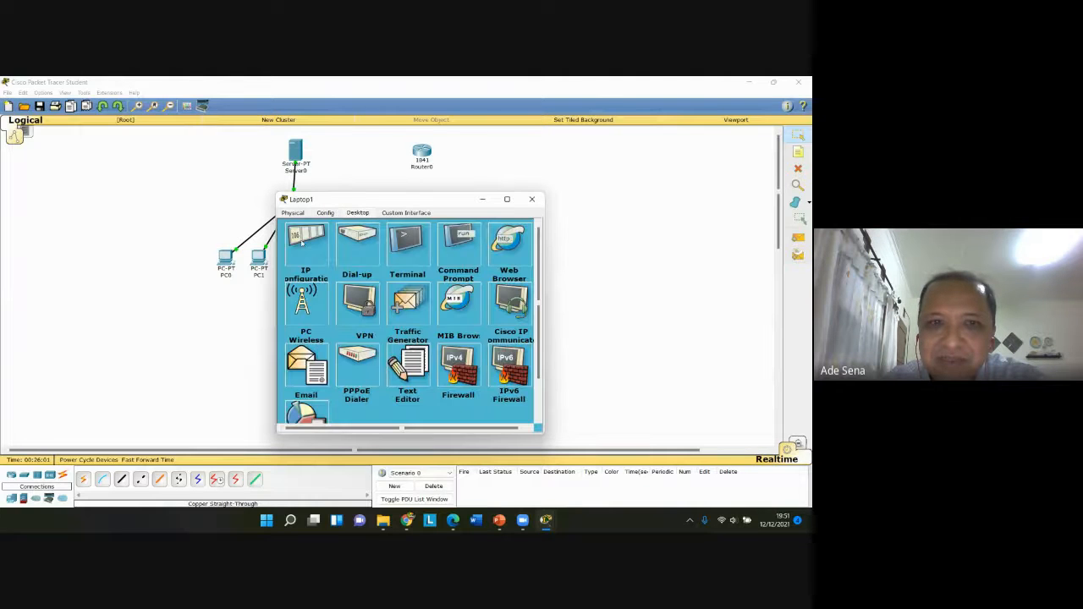
{"action": "left_click", "coordinate": [302, 243]}
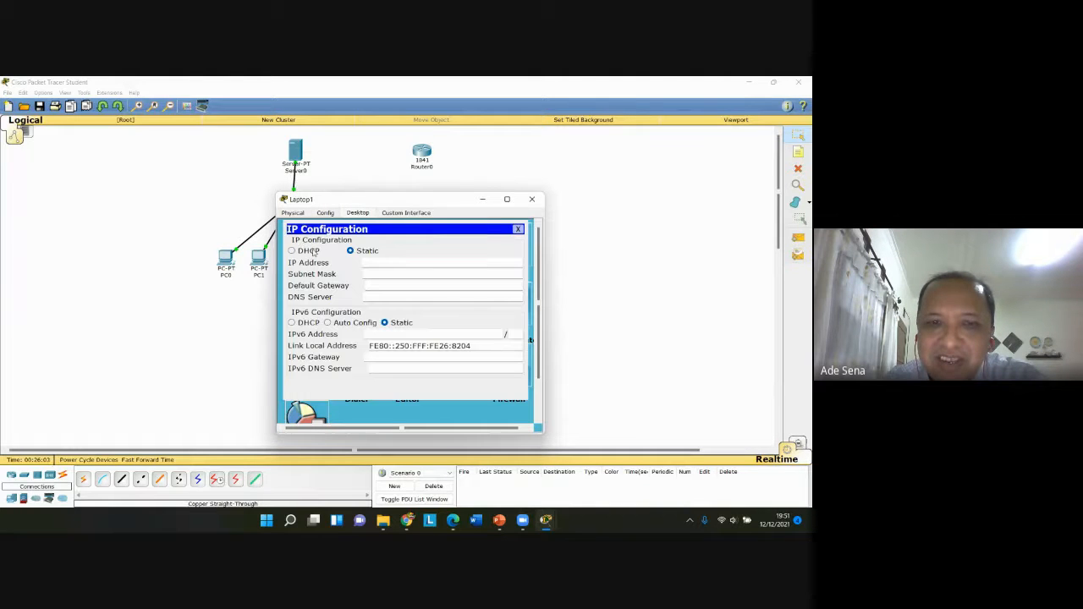
{"action": "left_click", "coordinate": [311, 251]}
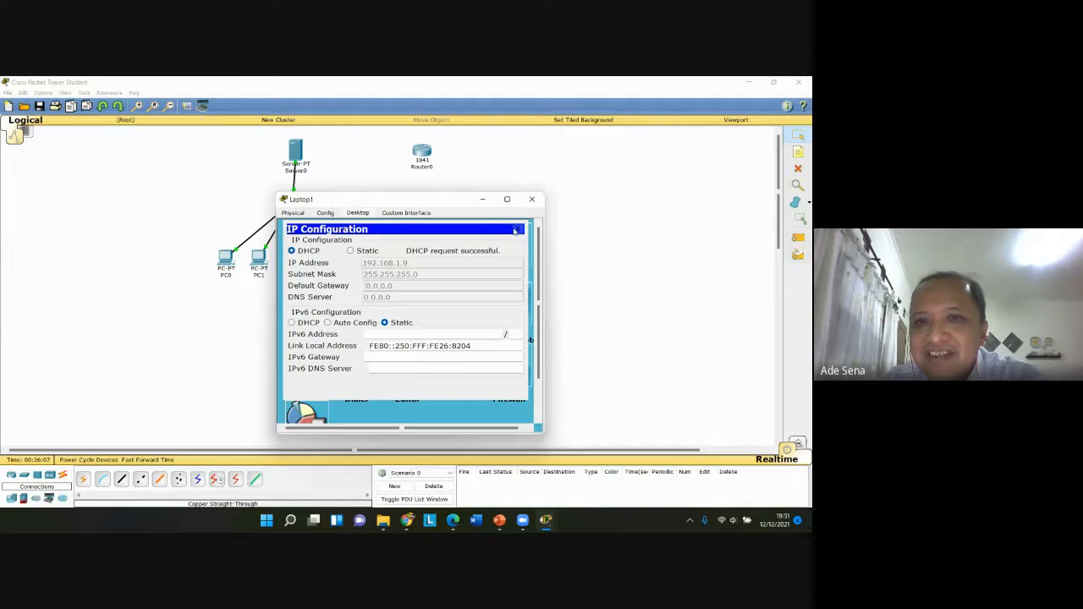
{"action": "left_click", "coordinate": [518, 229]}
{"action": "left_click", "coordinate": [536, 203]}
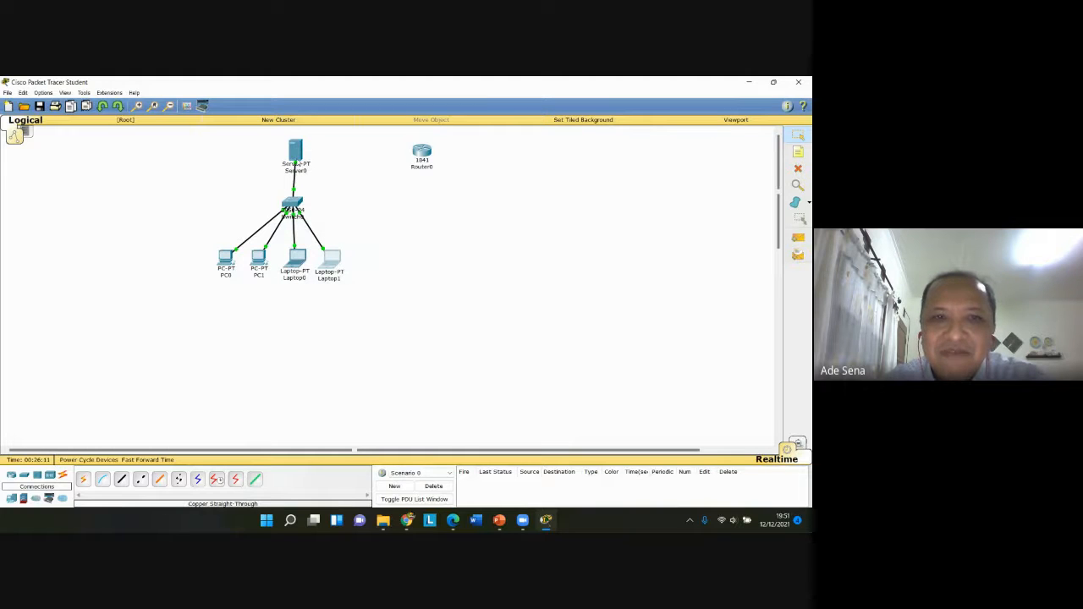
Place a two-line note beside Server0 reading "192.168.1.1" and "DHCP : 1.6-"
{"action": "left_click", "coordinate": [797, 152]}
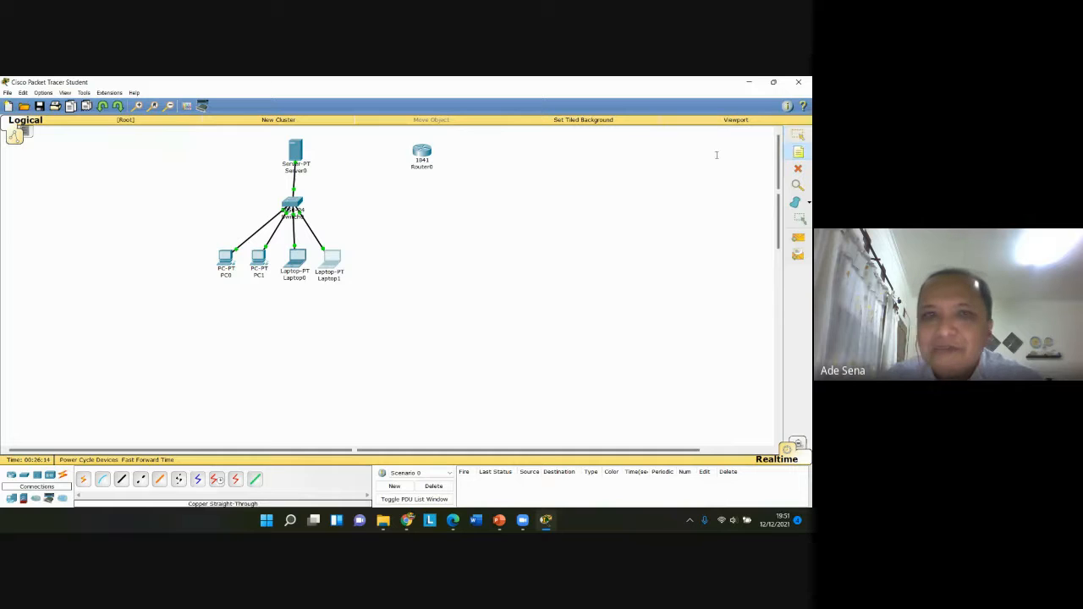
{"action": "left_click", "coordinate": [312, 167]}
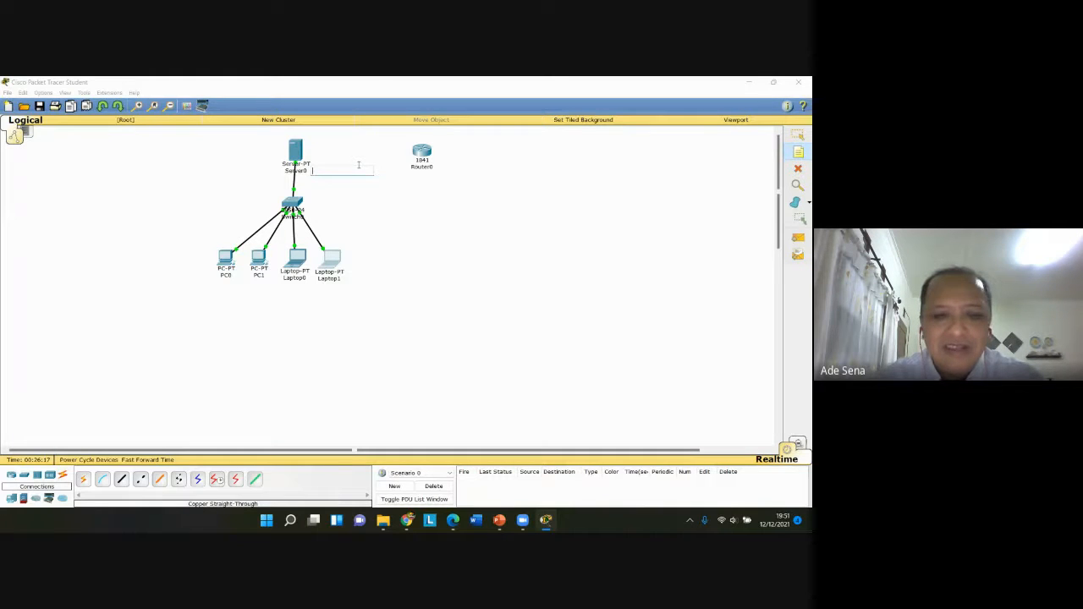
{"action": "type", "text": "192.1"}
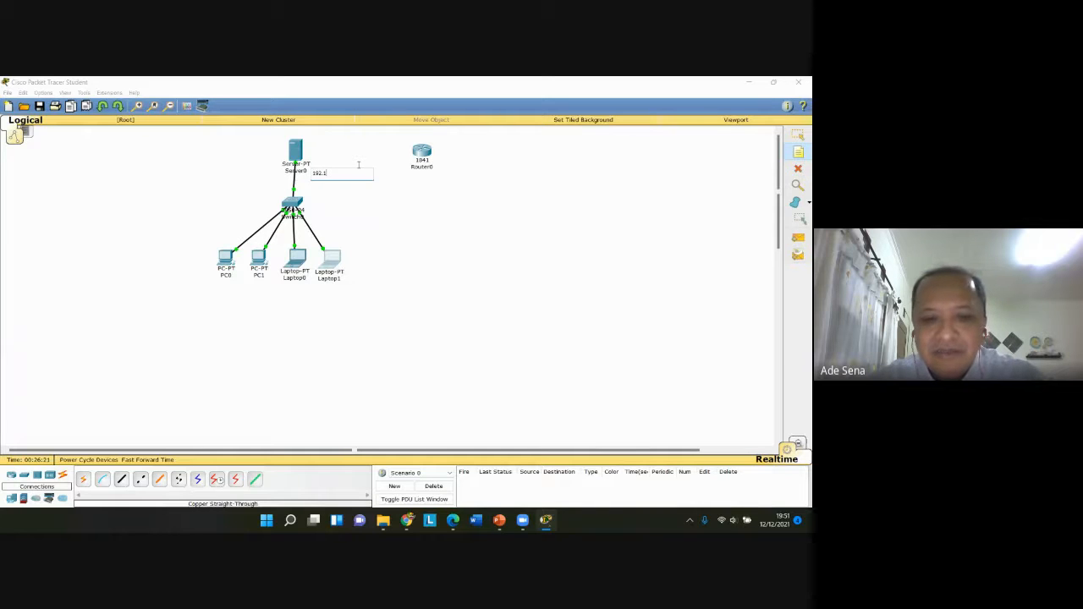
{"action": "type", "text": "68"}
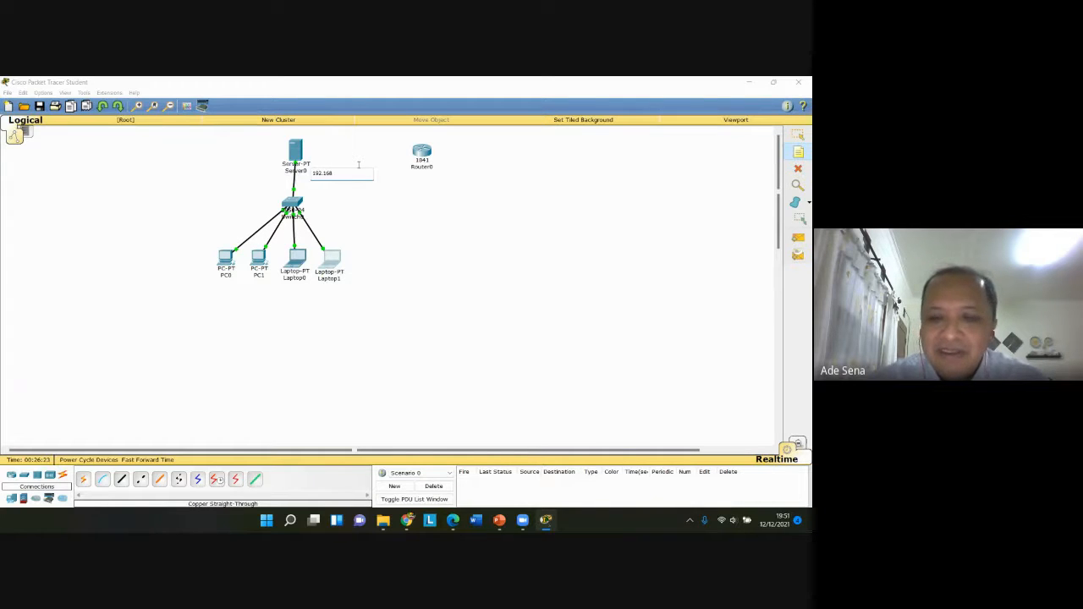
{"action": "type", "text": "."}
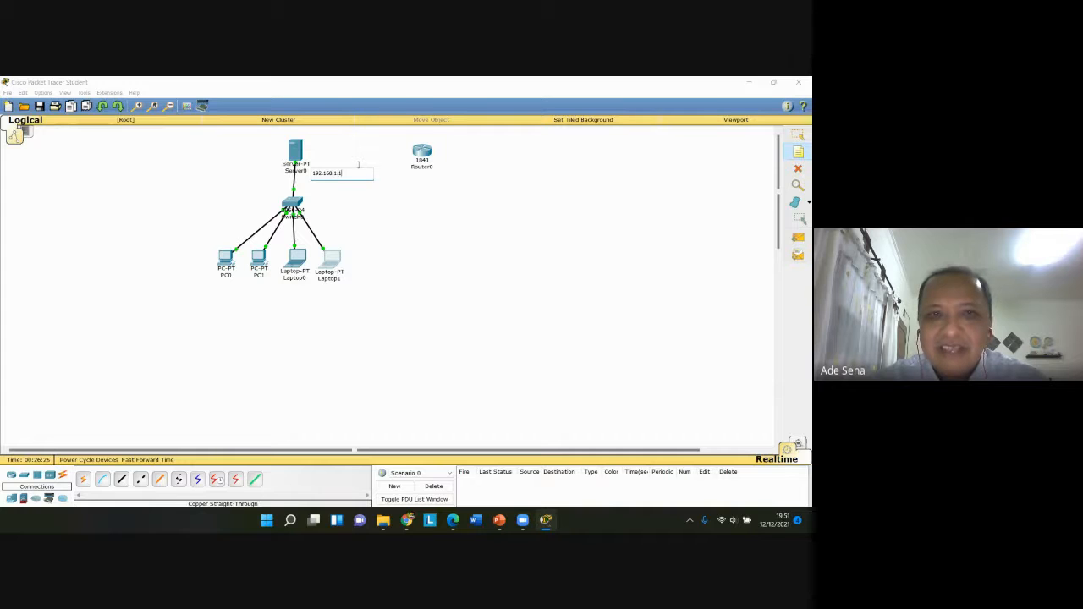
{"action": "type", "text": "1.1"}
{"action": "key", "text": "Return"}
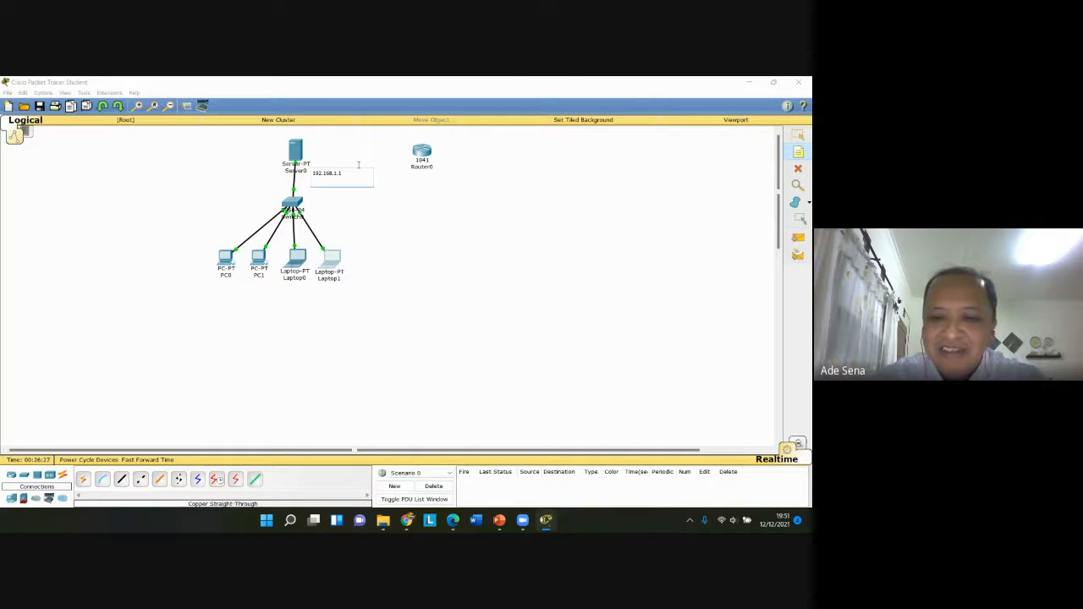
{"action": "type", "text": "DHCP : 1.6-"}
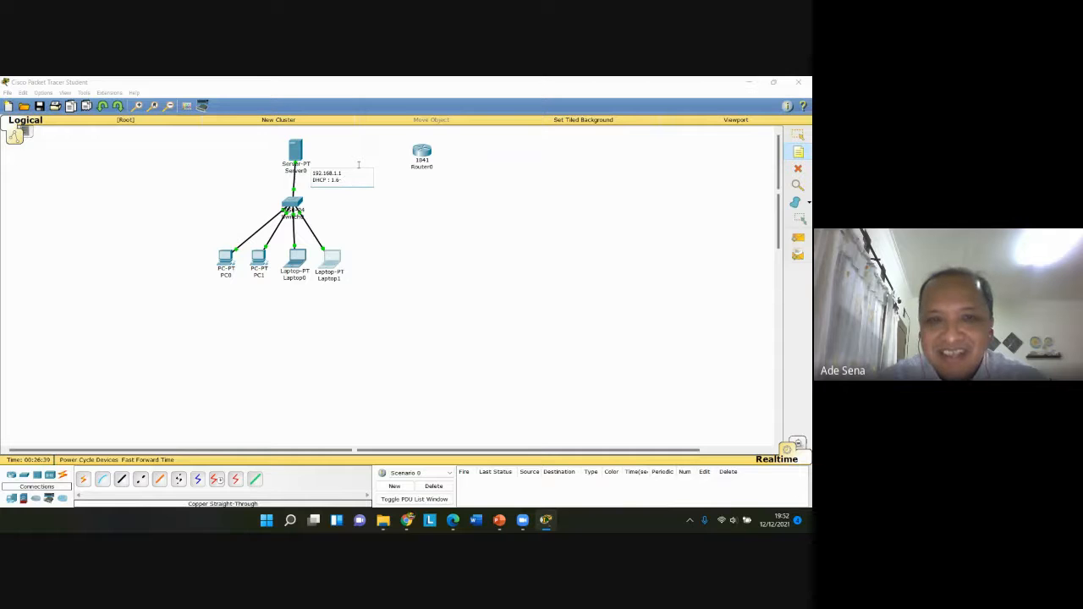
{"action": "left_click", "coordinate": [368, 153]}
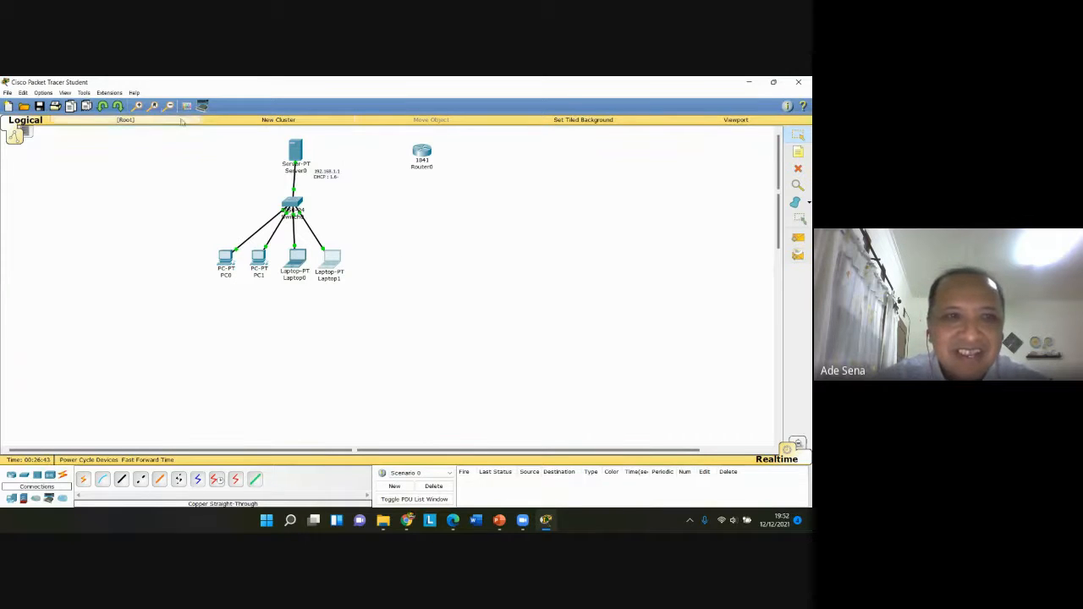
{"action": "left_click", "coordinate": [137, 105]}
{"action": "left_click", "coordinate": [137, 106]}
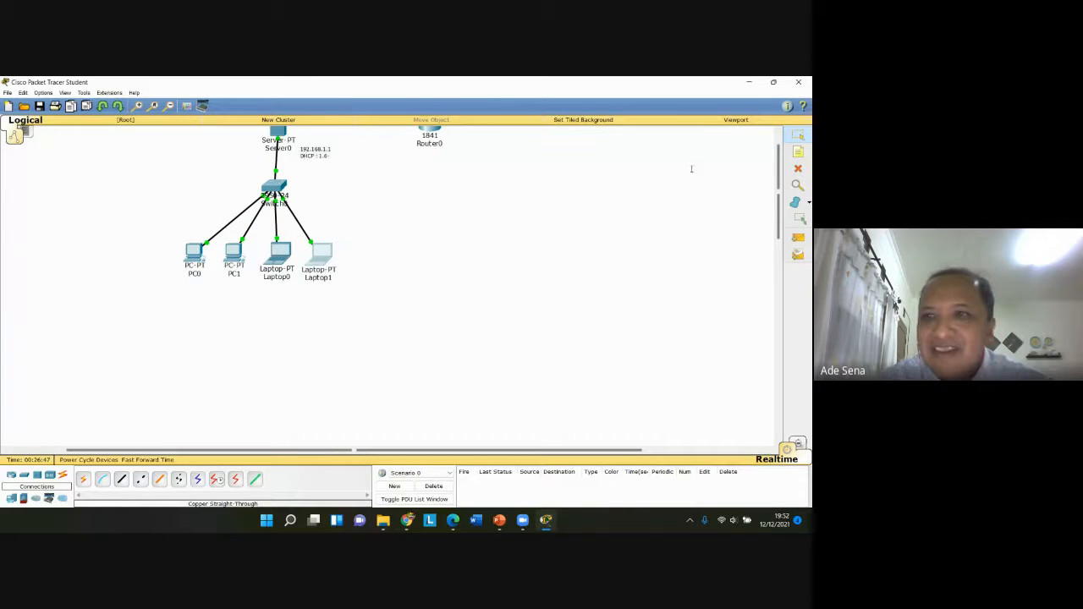
{"action": "scroll", "coordinate": [429, 217], "scroll_direction": "up", "scroll_amount": 1}
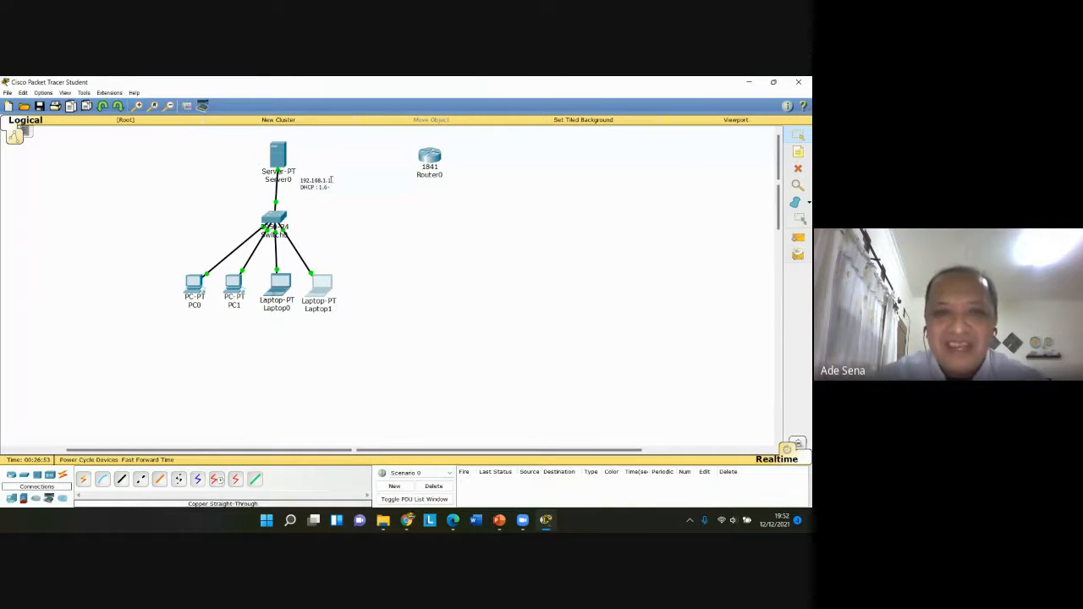
{"action": "left_click", "coordinate": [326, 180]}
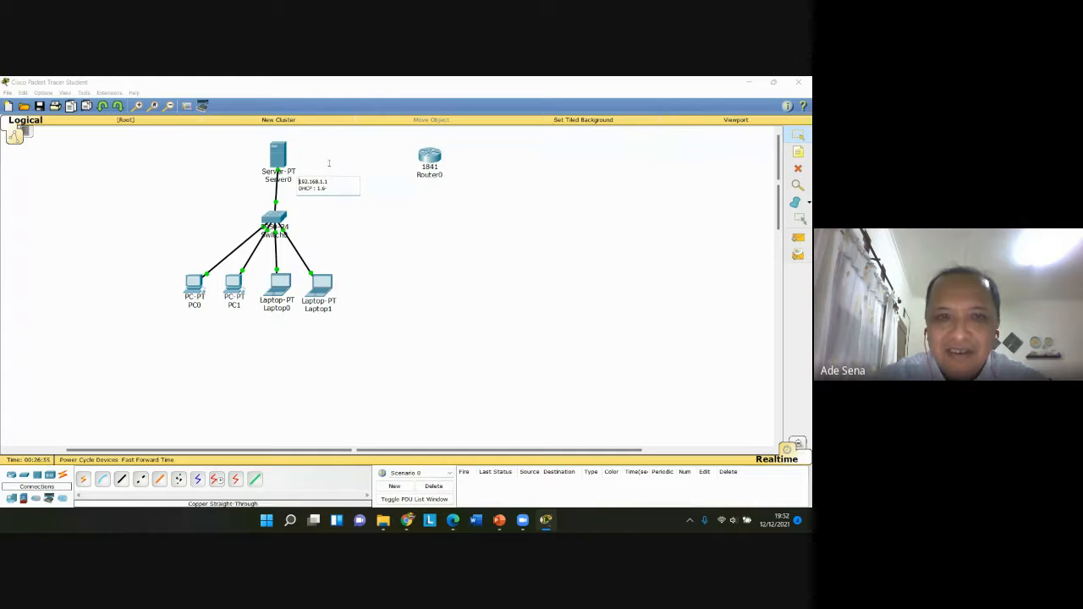
{"action": "left_click", "coordinate": [329, 163]}
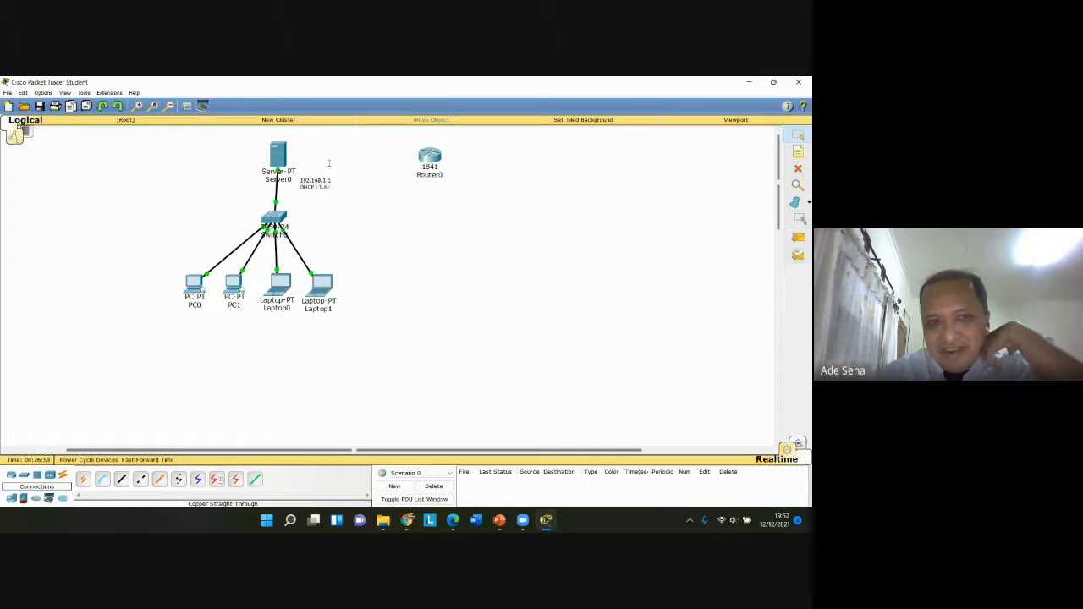
Ping Server0 at 192.168.1.1 from PC0's command prompt
{"action": "left_click", "coordinate": [194, 284]}
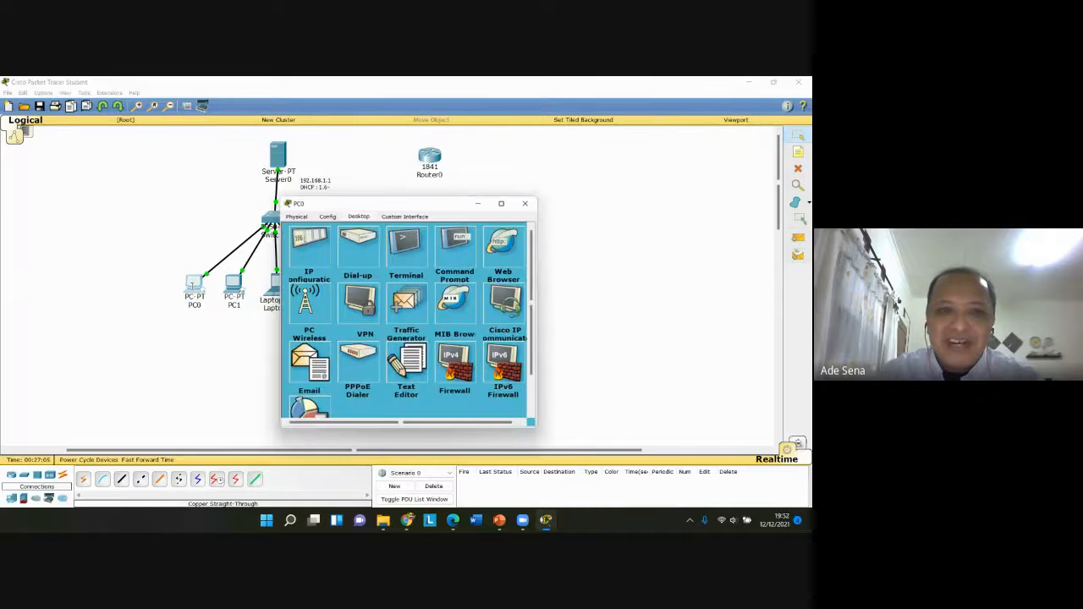
{"action": "left_click", "coordinate": [460, 251]}
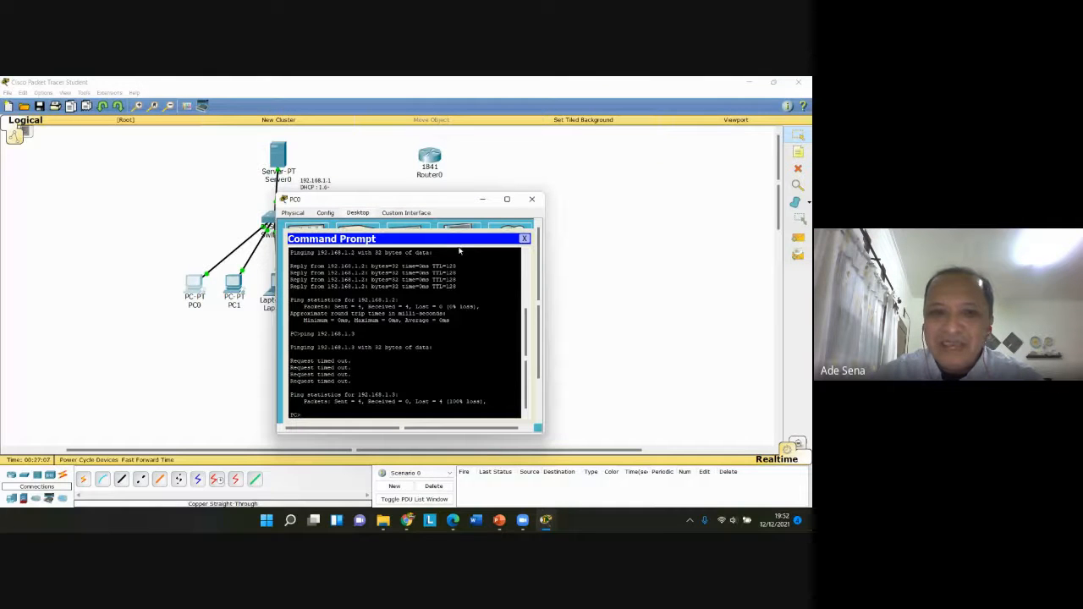
{"action": "key", "text": "Up"}
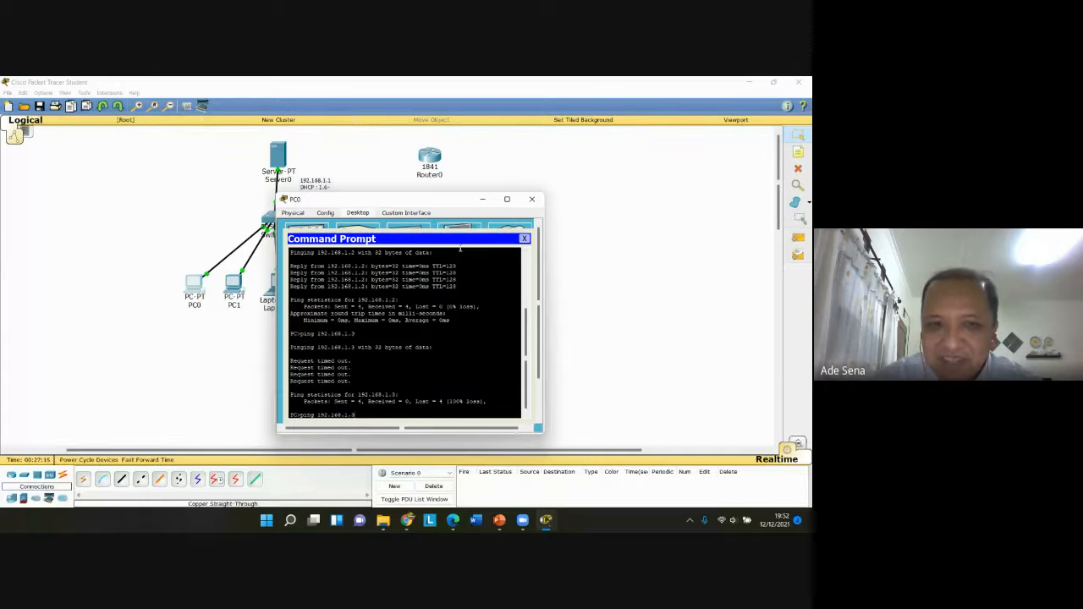
{"action": "key", "text": "BackSpace"}
{"action": "type", "text": "1"}
{"action": "key", "text": "Return"}
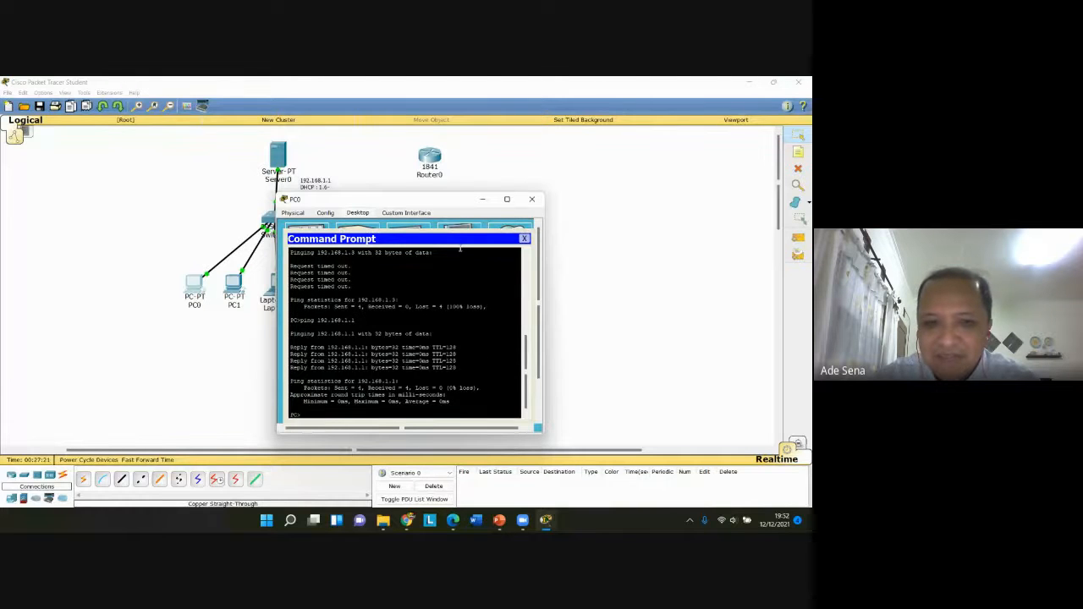
Ping 192.168.1.7 from PC0, interrupt that ping, and ping 192.168.1.8
{"action": "key", "text": "Up"}
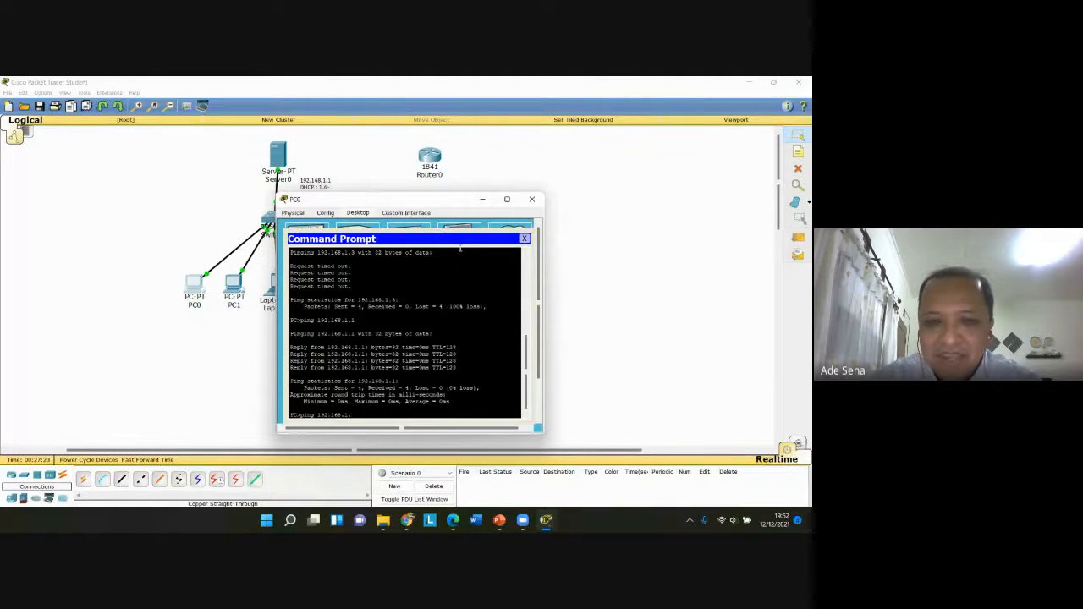
{"action": "key", "text": "Return"}
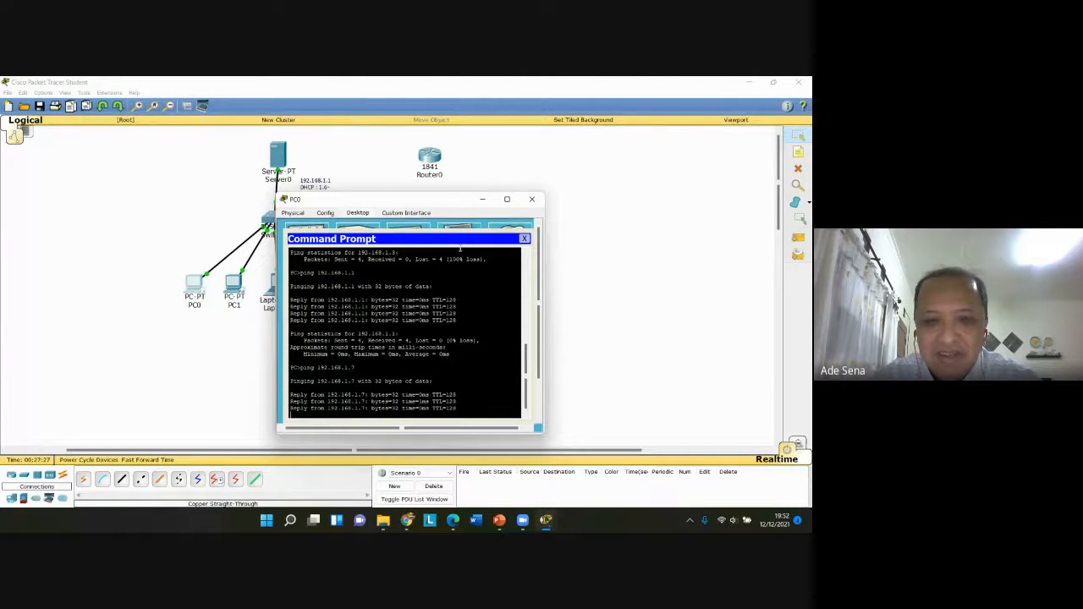
{"action": "key", "text": "ctrl+c"}
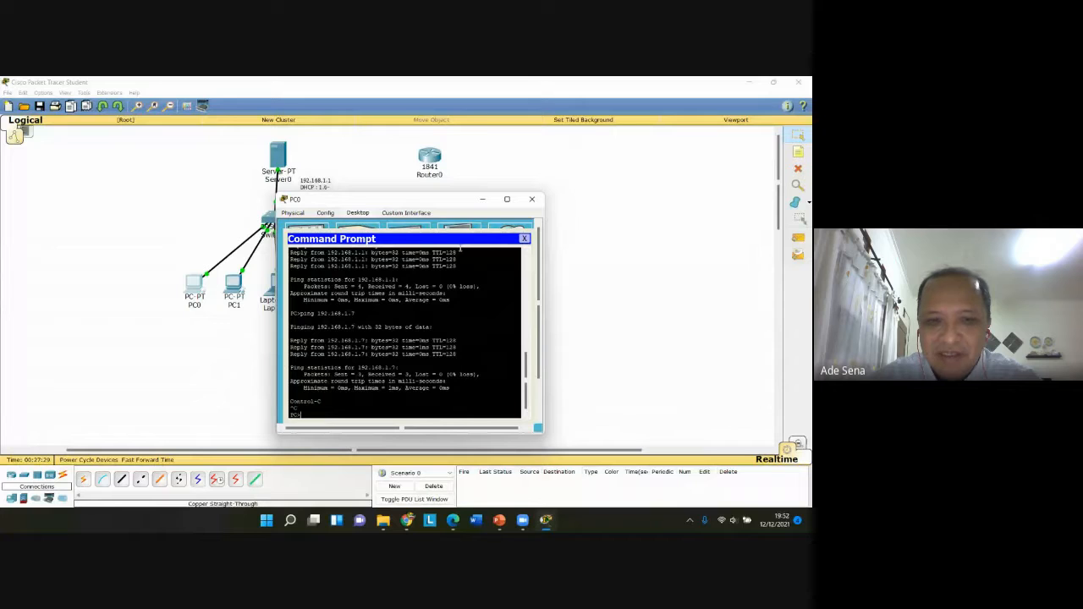
{"action": "key", "text": "Up"}
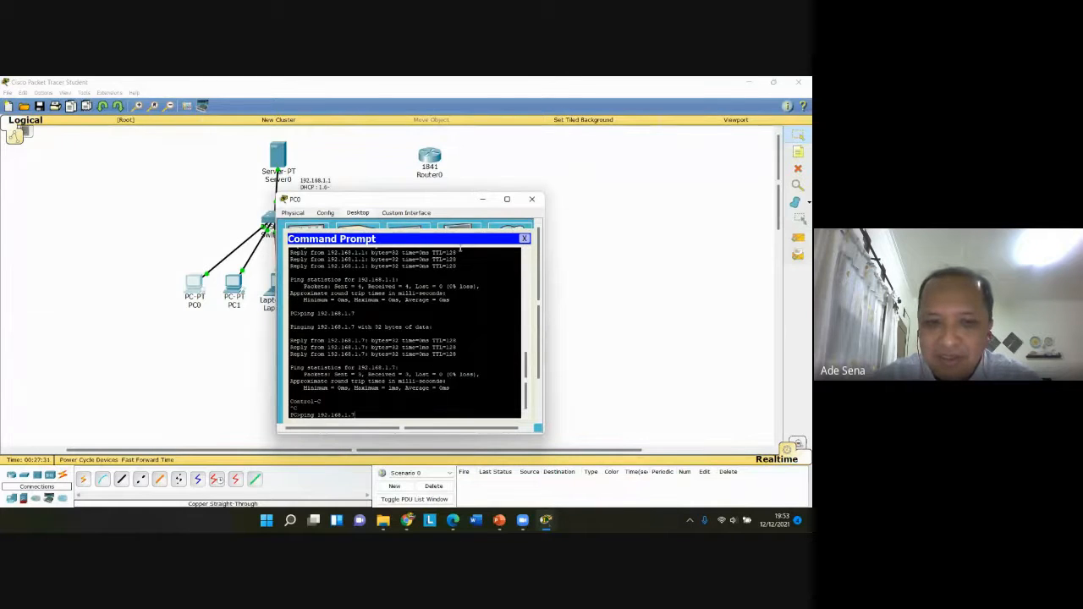
{"action": "key", "text": "BackSpace"}
{"action": "type", "text": "8"}
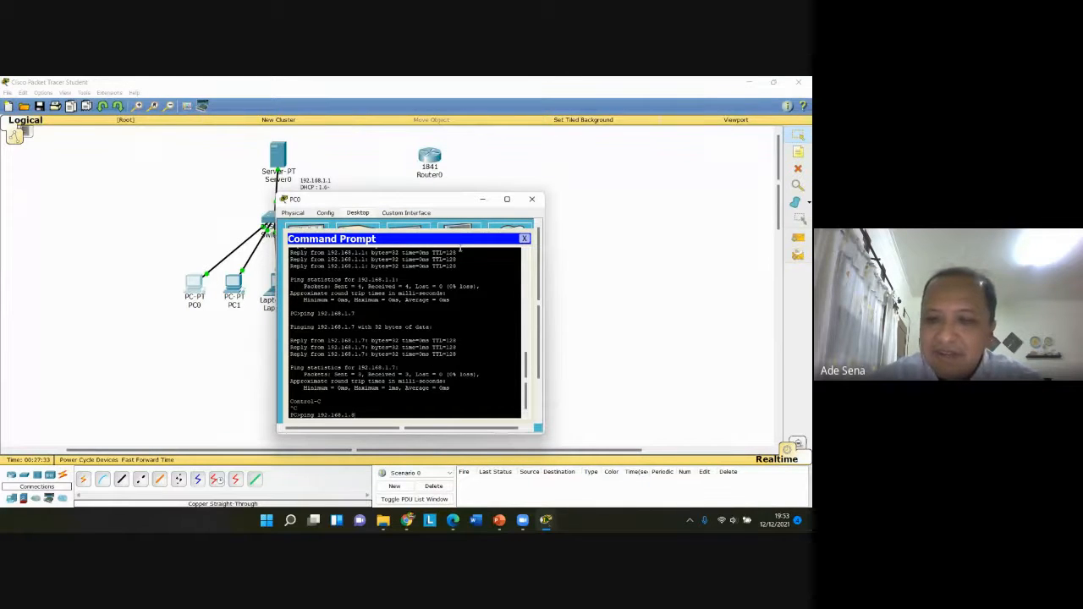
{"action": "key", "text": "Return"}
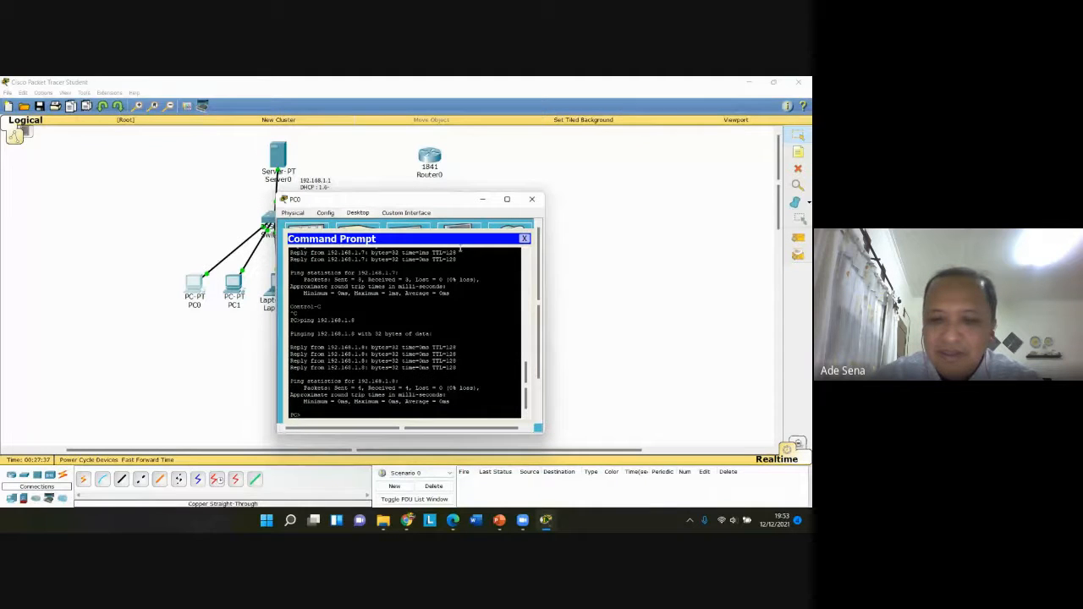
Ping 192.168.1.9 from PC0 and close its command prompt and device window
{"action": "key", "text": "Up"}
{"action": "key", "text": "BackSpace"}
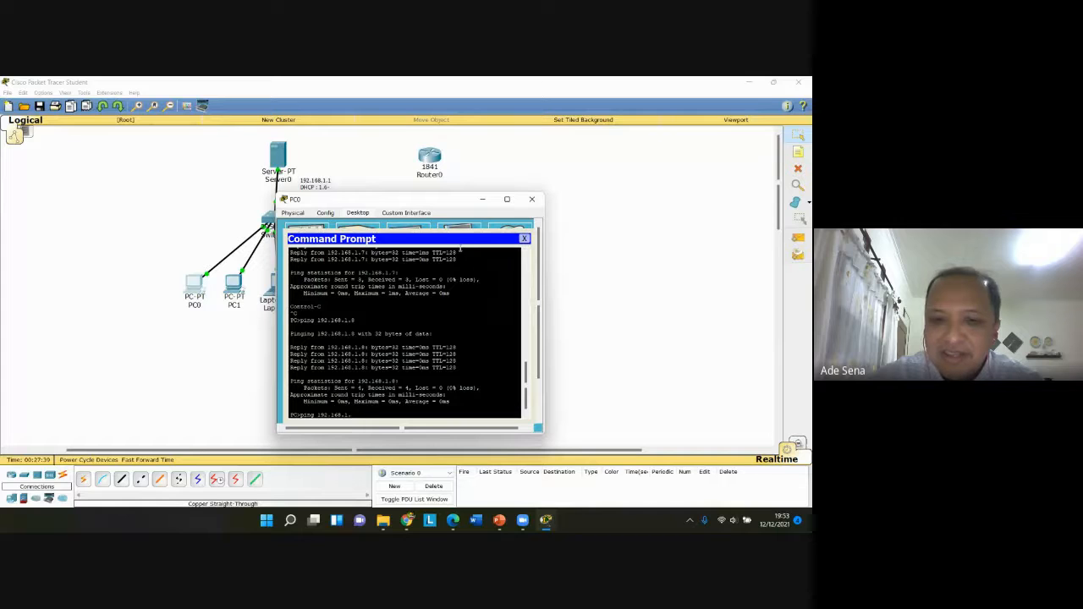
{"action": "key", "text": "Return"}
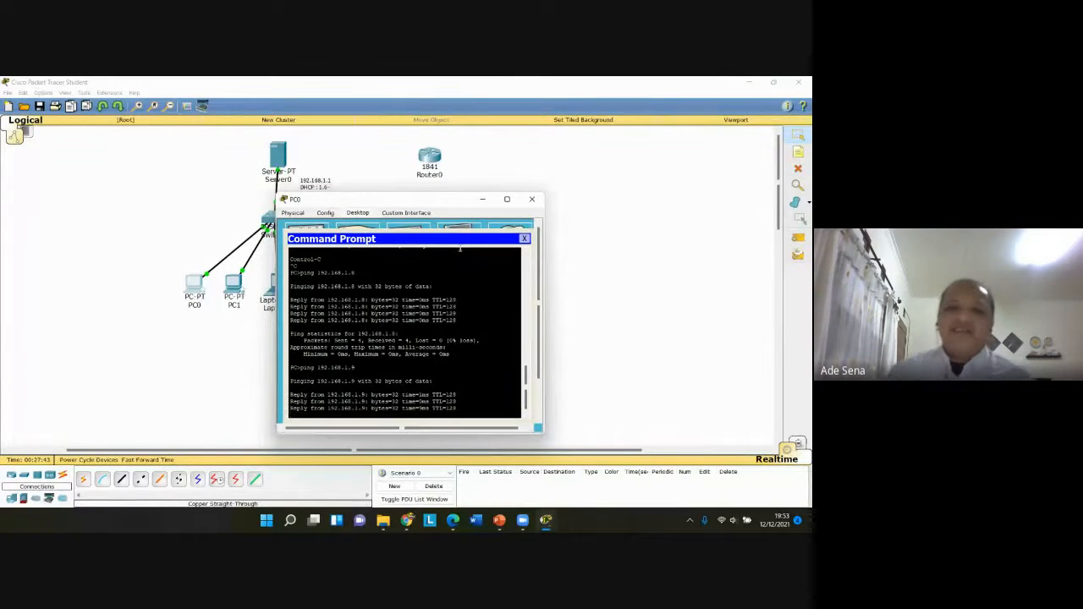
{"action": "left_click", "coordinate": [524, 239]}
{"action": "left_click", "coordinate": [533, 198]}
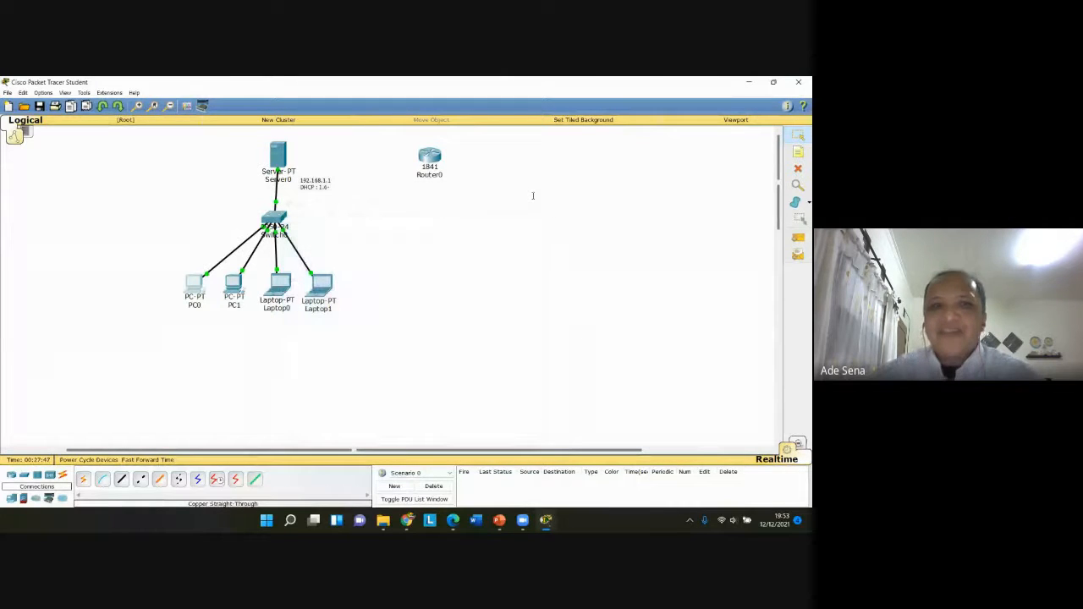
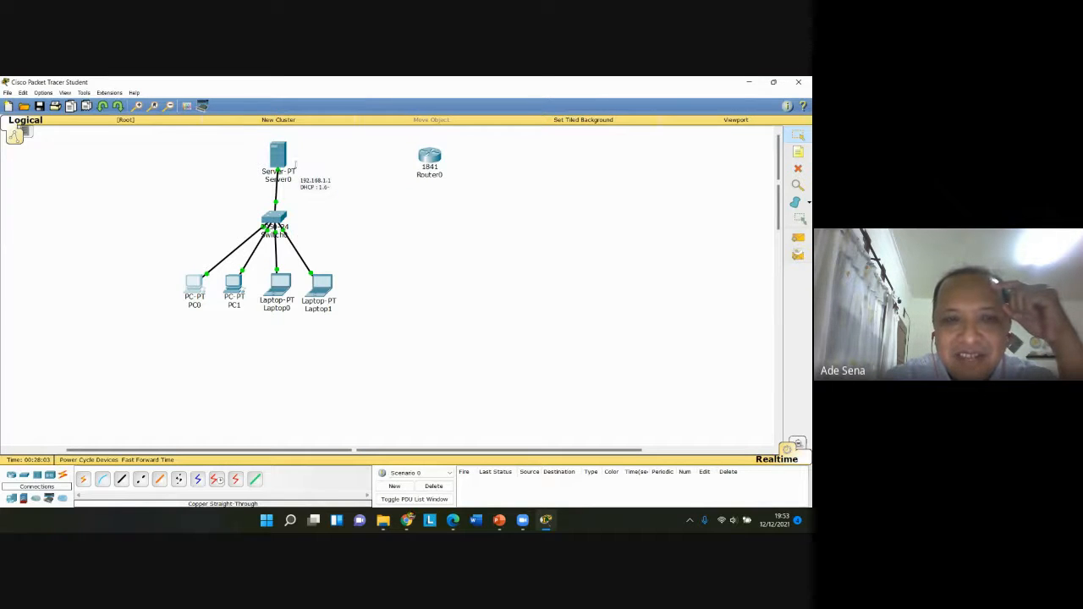
{"action": "left_click", "coordinate": [277, 155]}
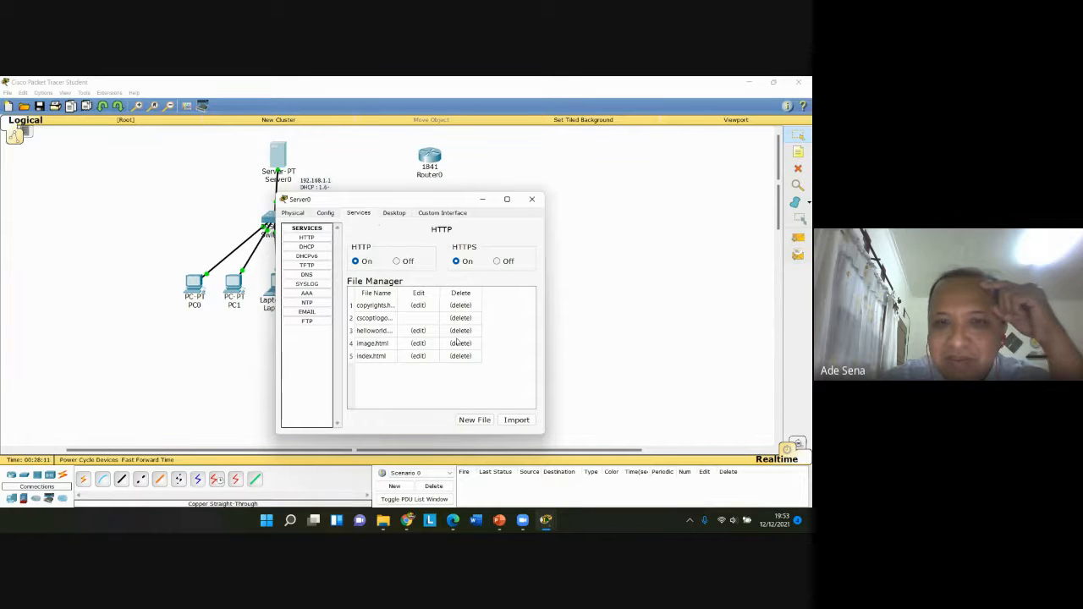
{"action": "left_click", "coordinate": [532, 200]}
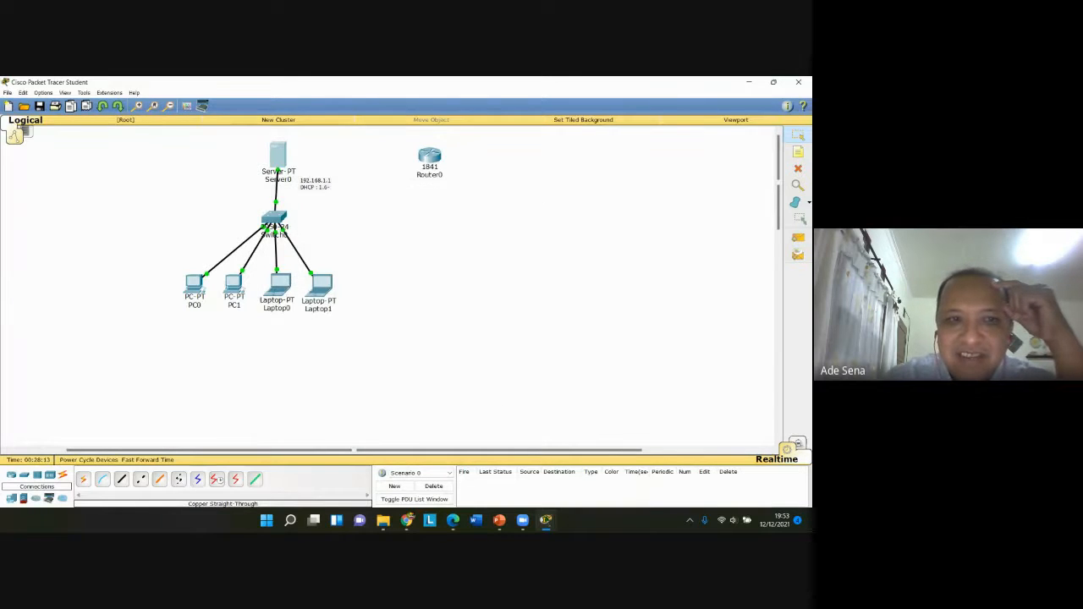
{"action": "left_click", "coordinate": [193, 284]}
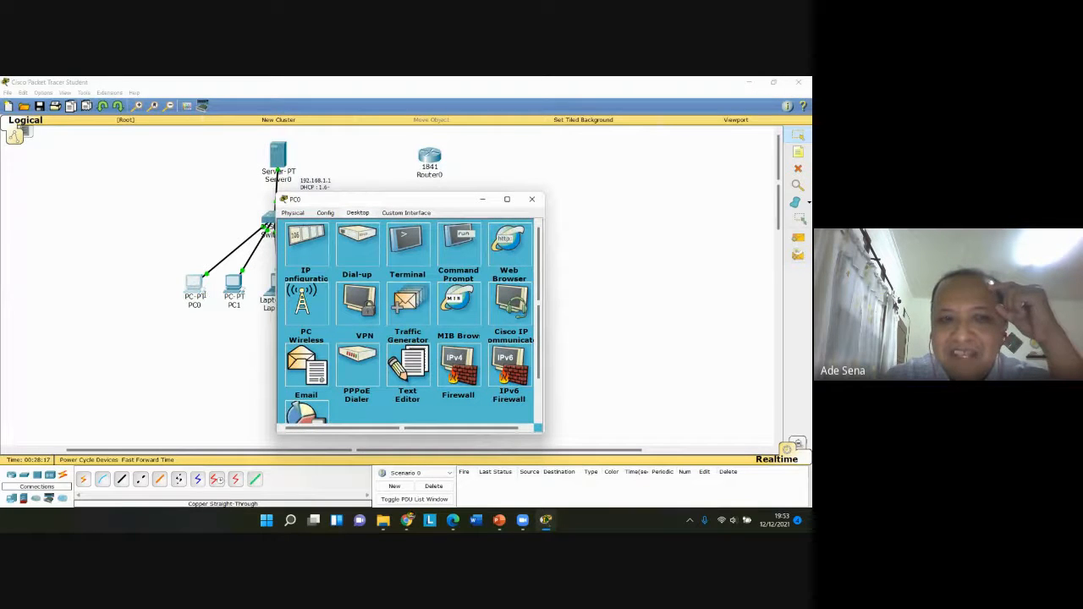
{"action": "left_click", "coordinate": [510, 254]}
{"action": "left_click", "coordinate": [408, 252]}
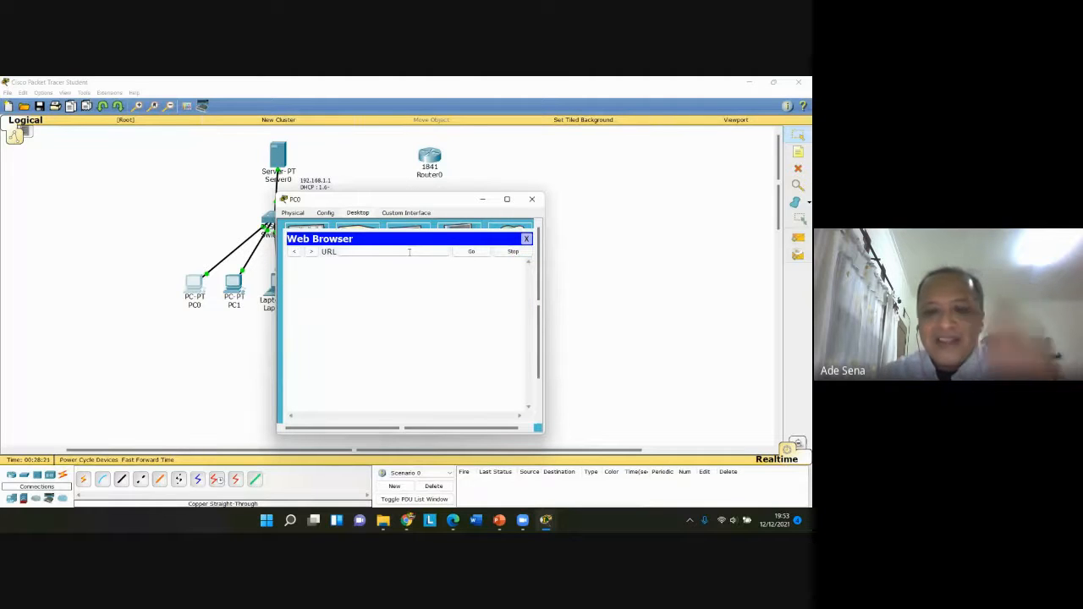
{"action": "type", "text": "http:/"}
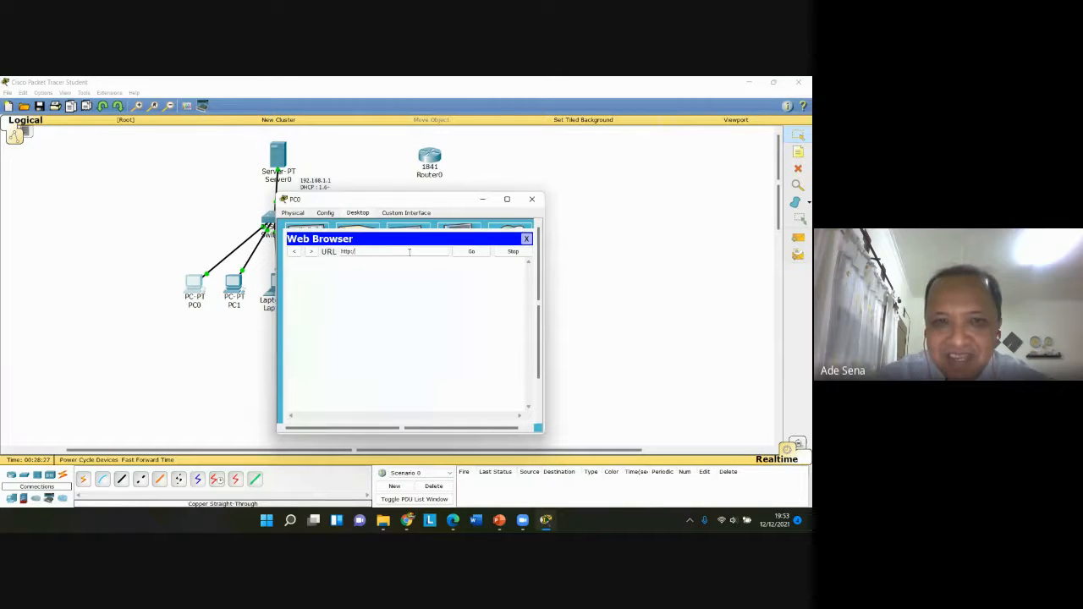
{"action": "type", "text": "/"}
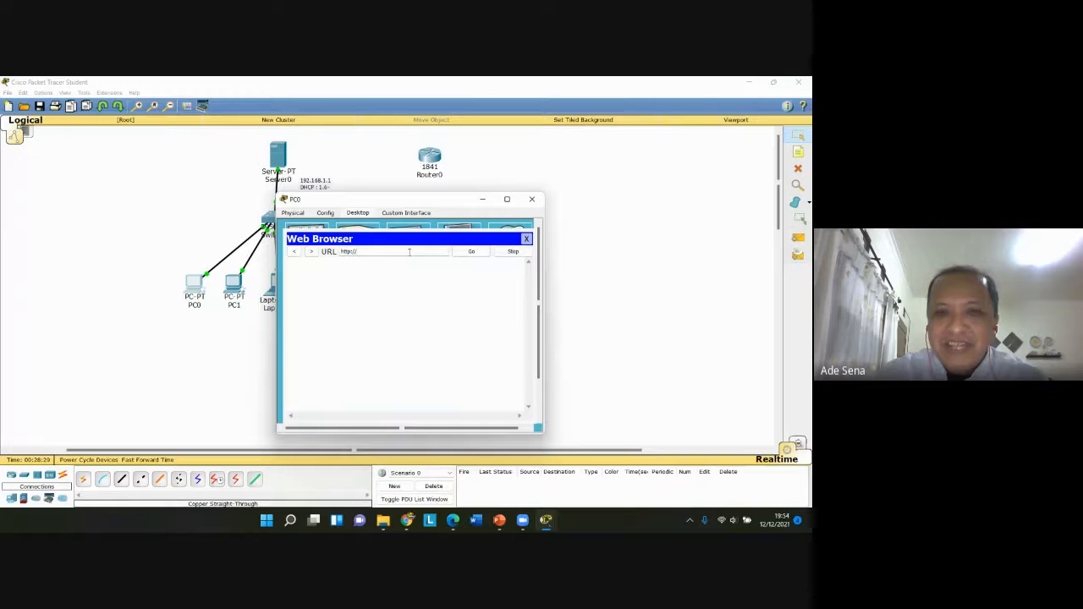
{"action": "type", "text": "192"}
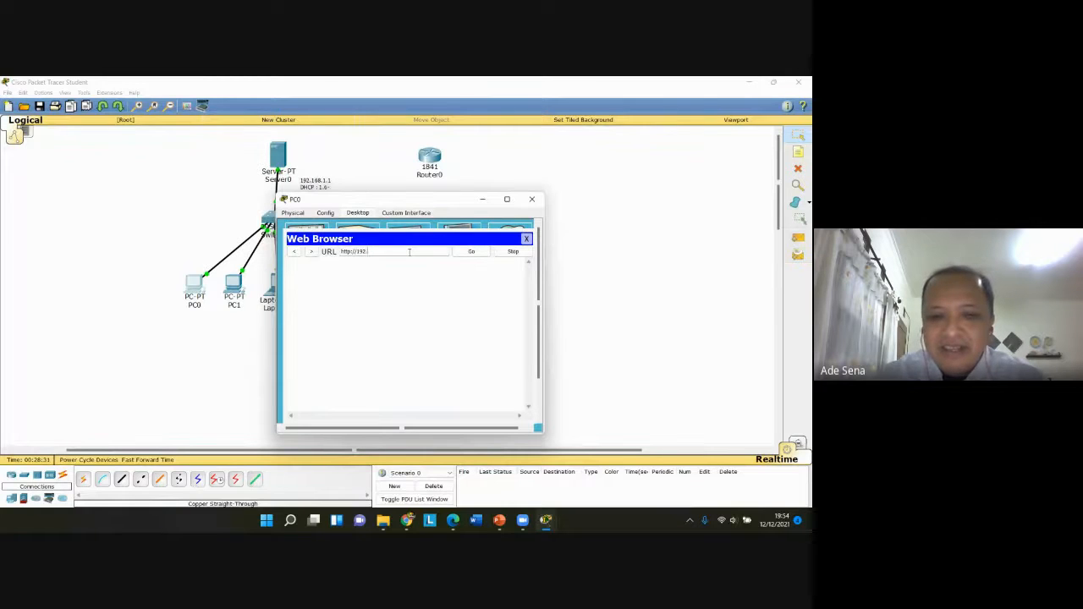
{"action": "type", "text": ".168"}
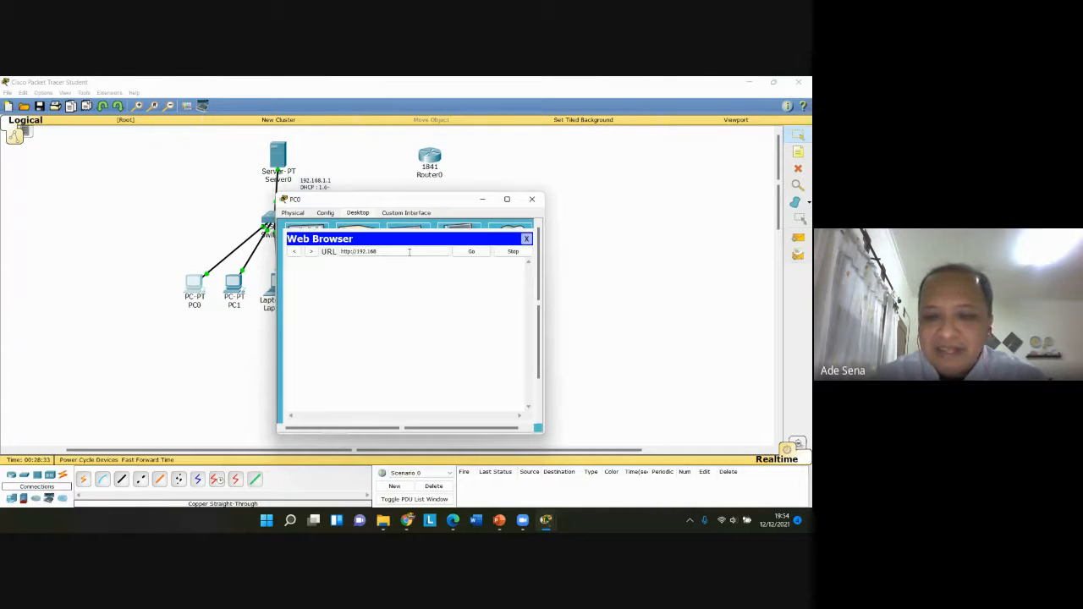
{"action": "type", "text": ".1.1"}
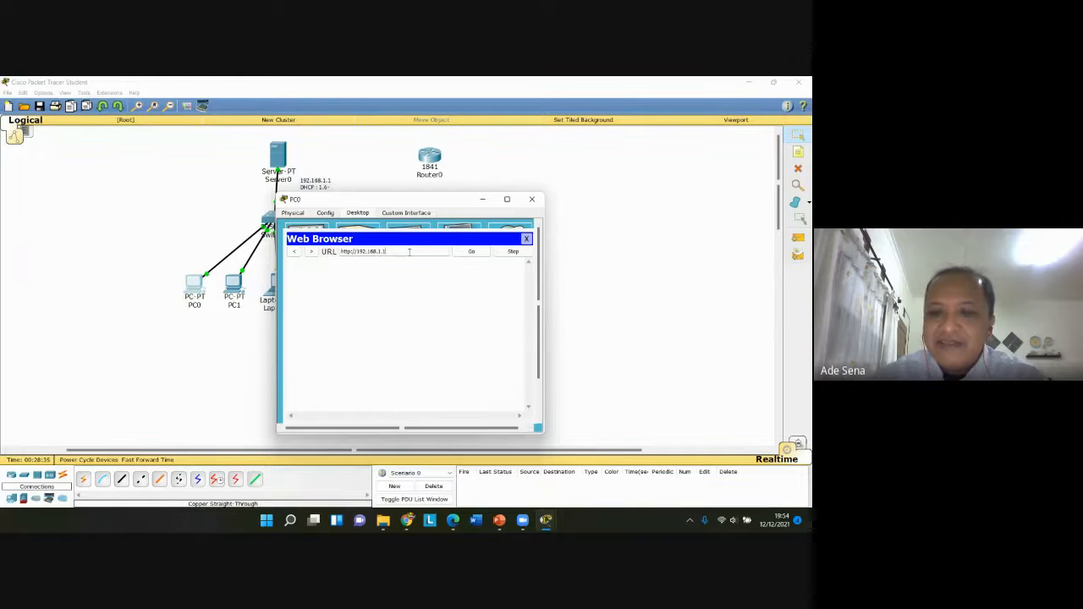
{"action": "key", "text": "Return"}
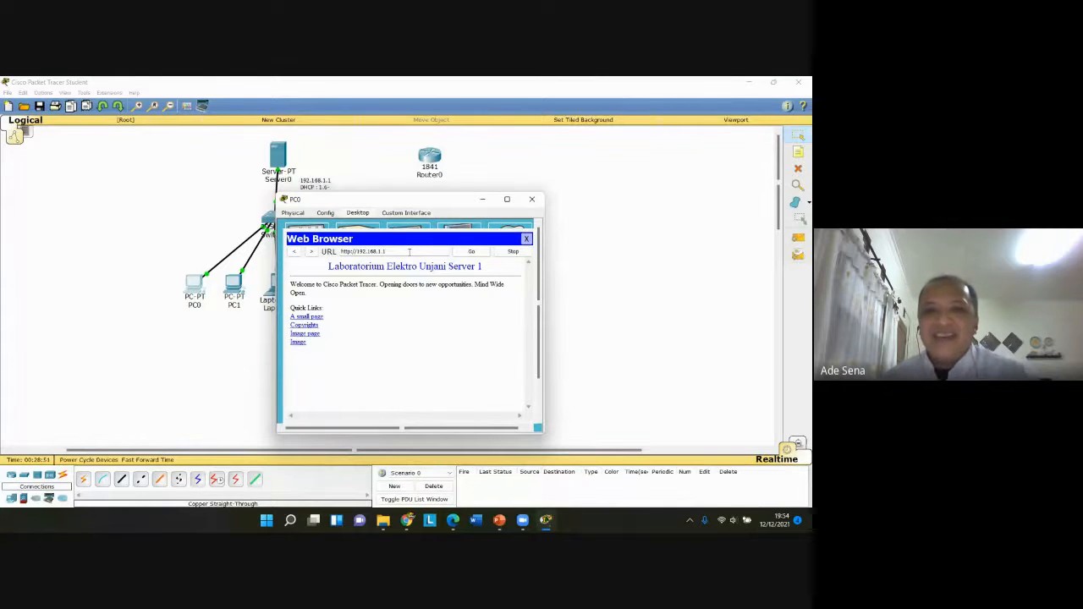
{"action": "left_click", "coordinate": [527, 240]}
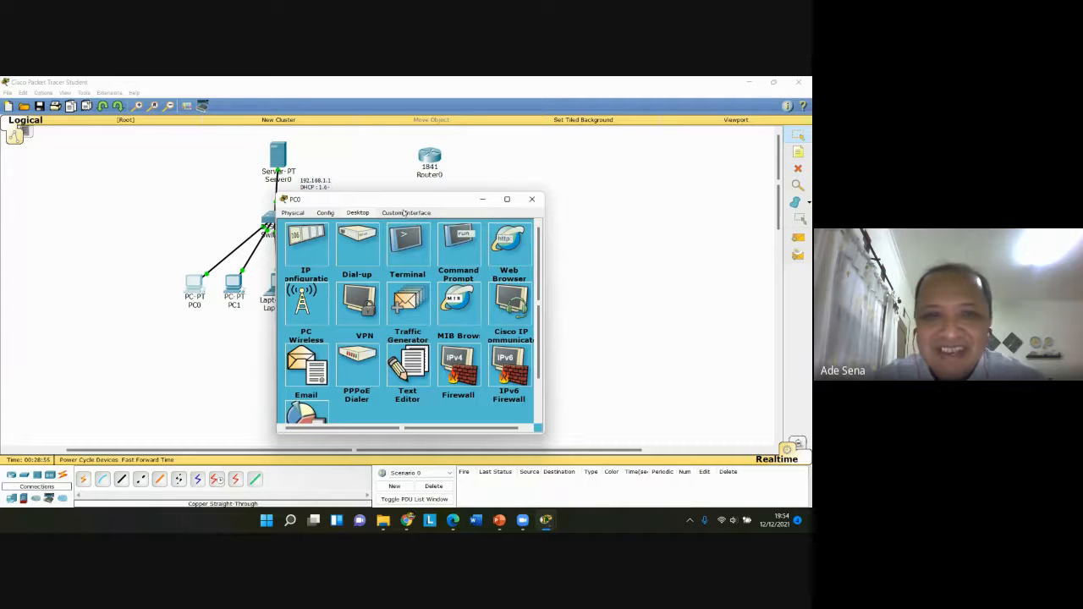
{"action": "left_click", "coordinate": [532, 198]}
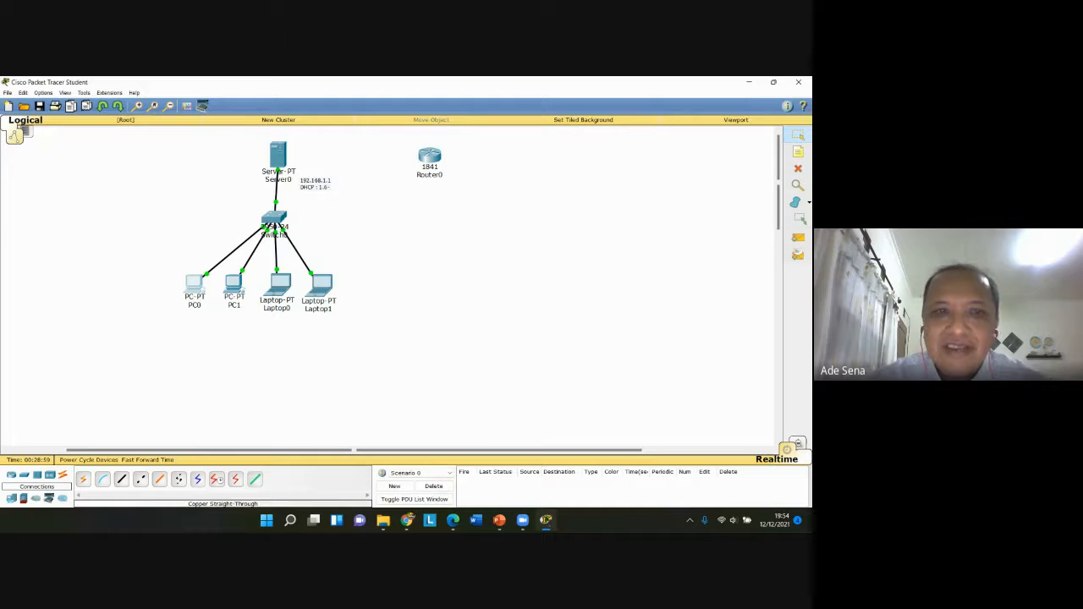
Turn on the DNS service on Server0
{"action": "left_click", "coordinate": [279, 155]}
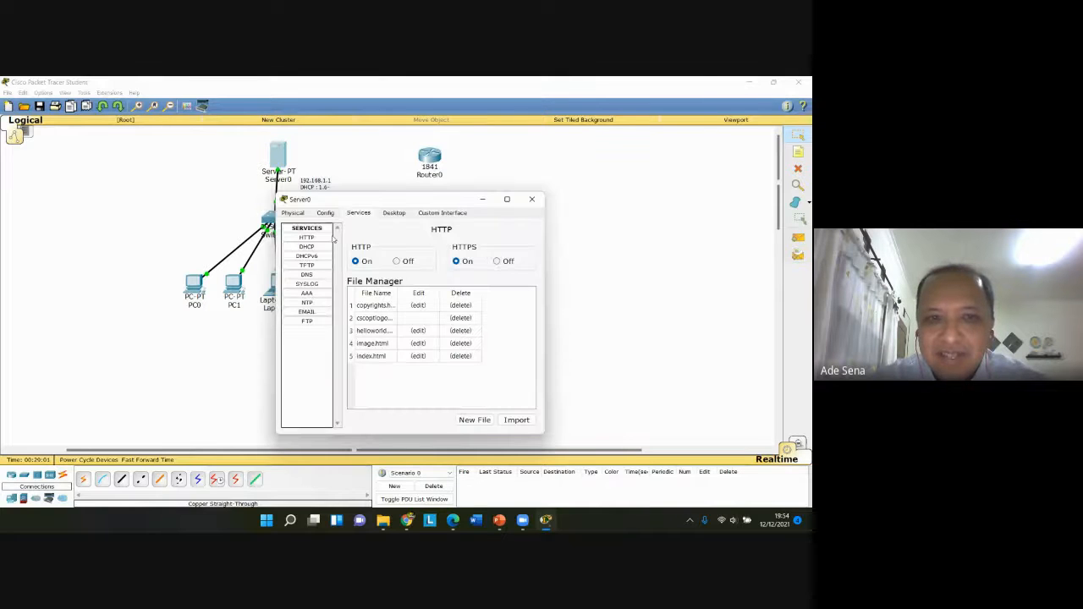
{"action": "left_click", "coordinate": [308, 275]}
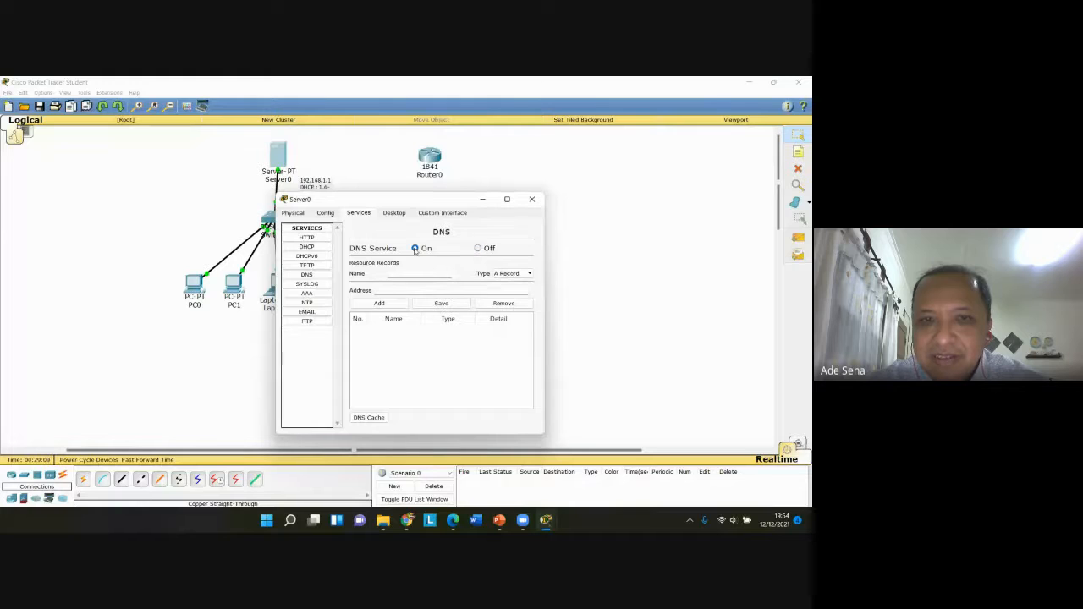
{"action": "left_click", "coordinate": [414, 248]}
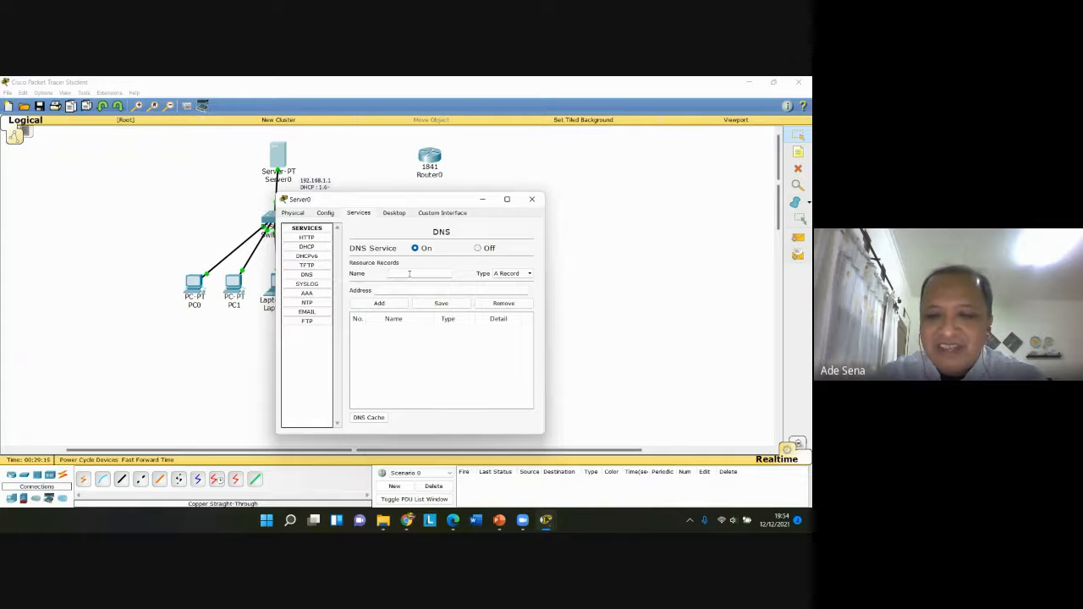
Add an NS Record named Elektro with the server name elektrounjani.com to Server0's DNS service
{"action": "type", "text": "Elekt"}
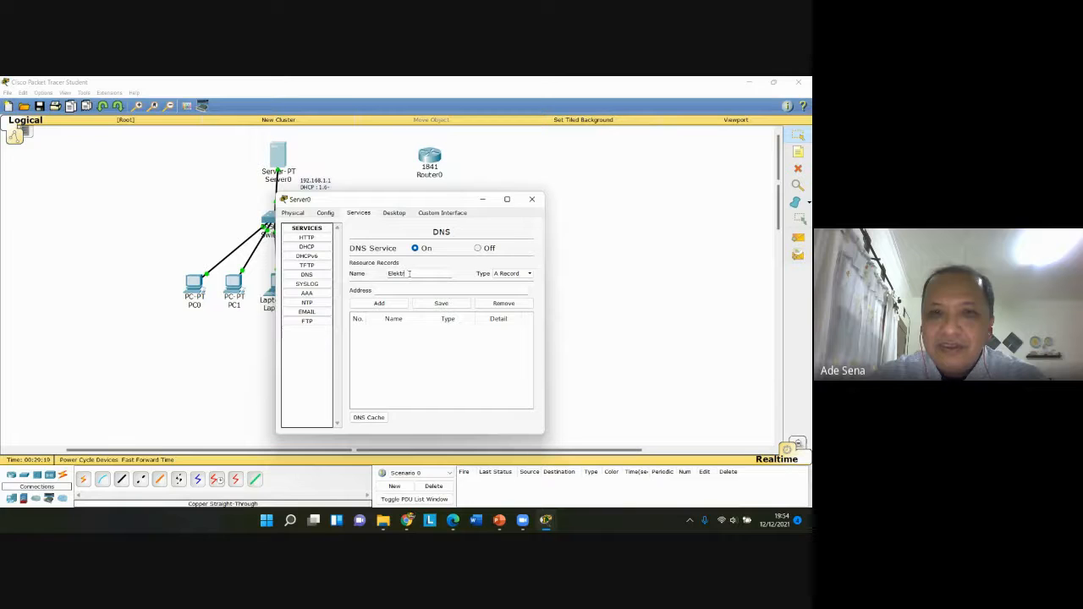
{"action": "type", "text": "ro"}
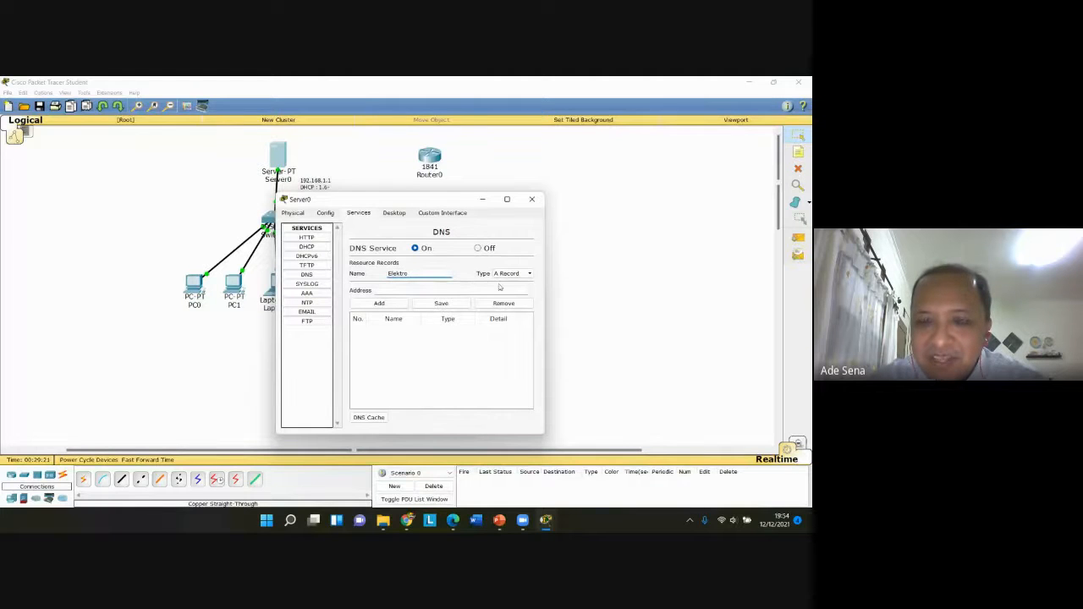
{"action": "left_click", "coordinate": [515, 275]}
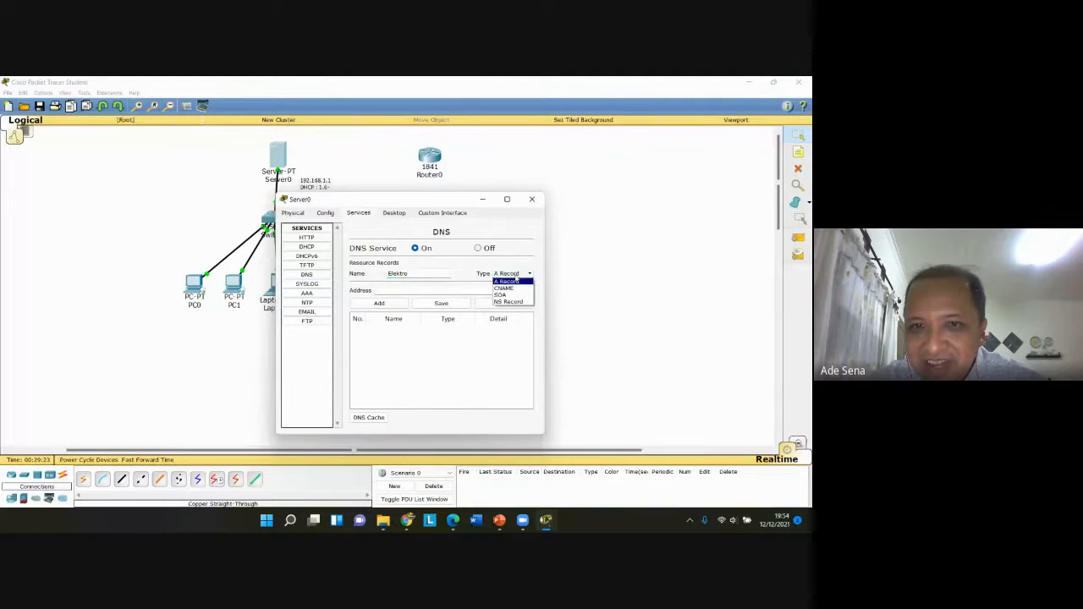
{"action": "left_click", "coordinate": [511, 302]}
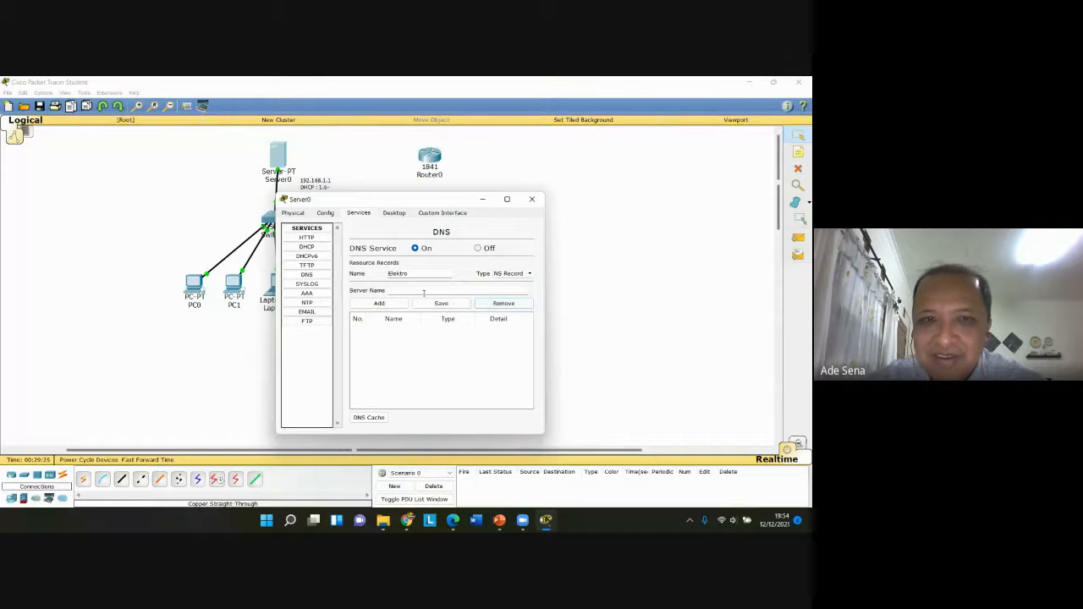
{"action": "type", "text": "e"}
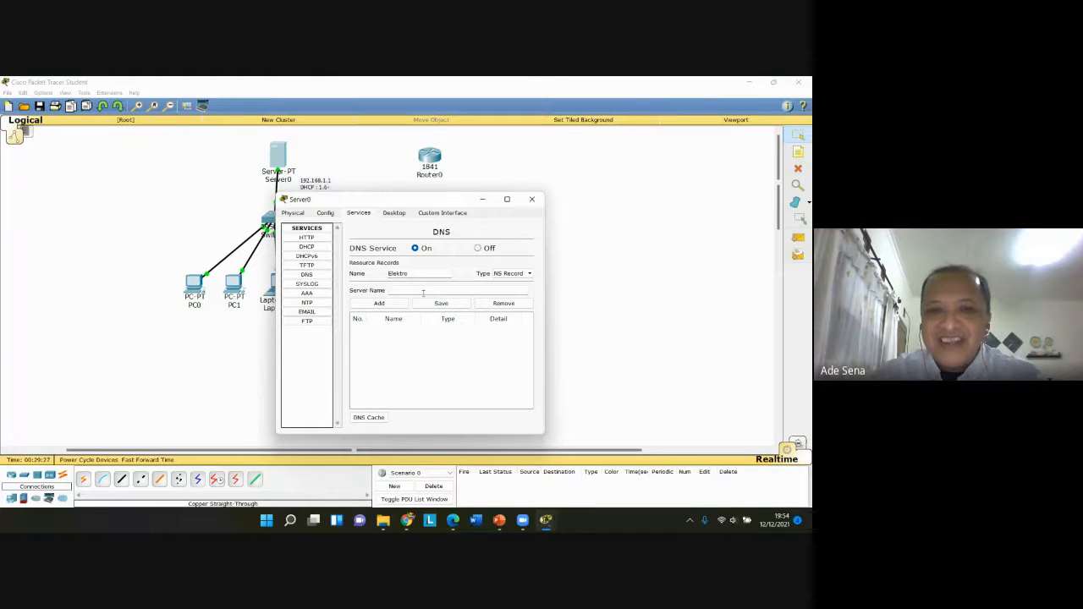
{"action": "type", "text": "lekt"}
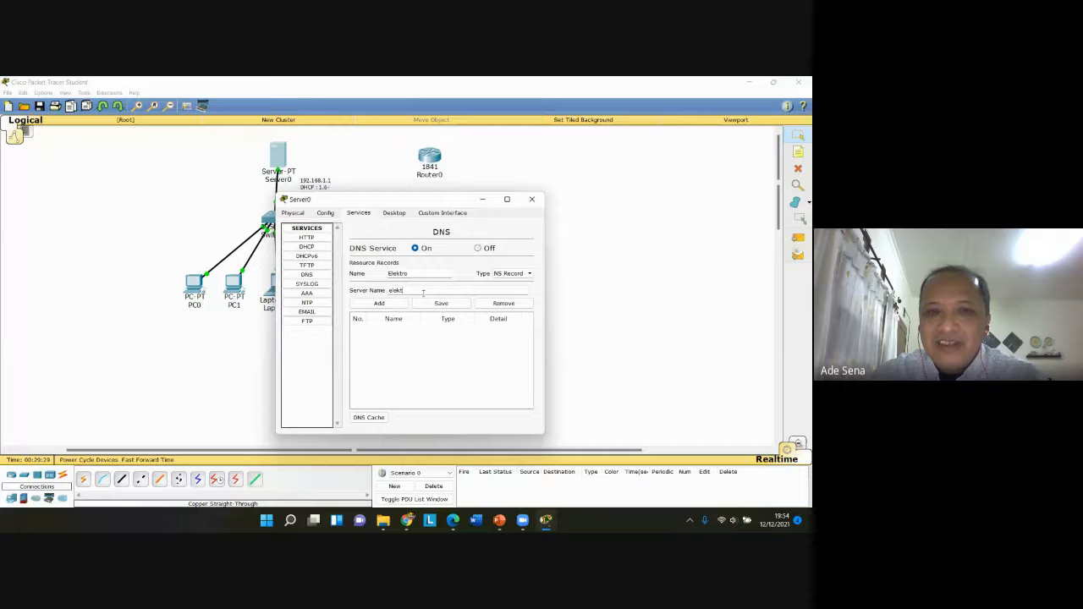
{"action": "type", "text": "rounga"}
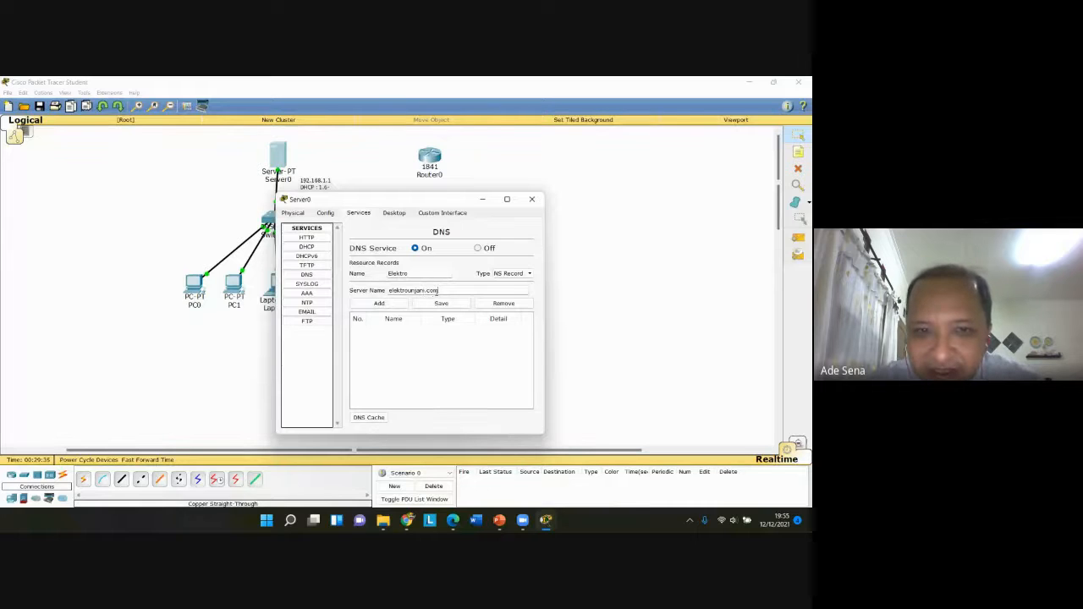
{"action": "left_click", "coordinate": [391, 302]}
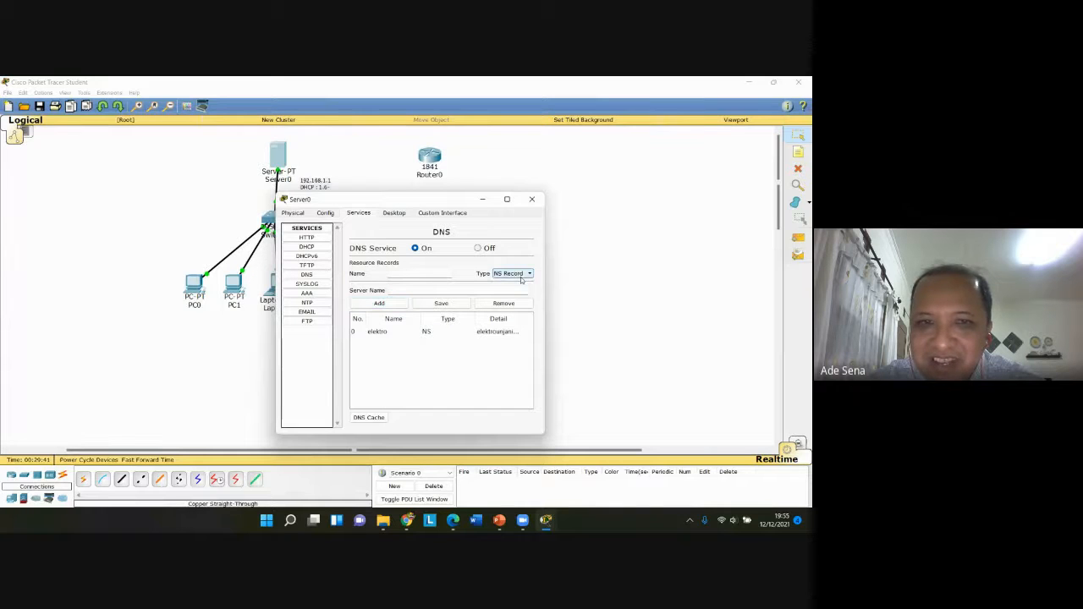
{"action": "left_click", "coordinate": [392, 332]}
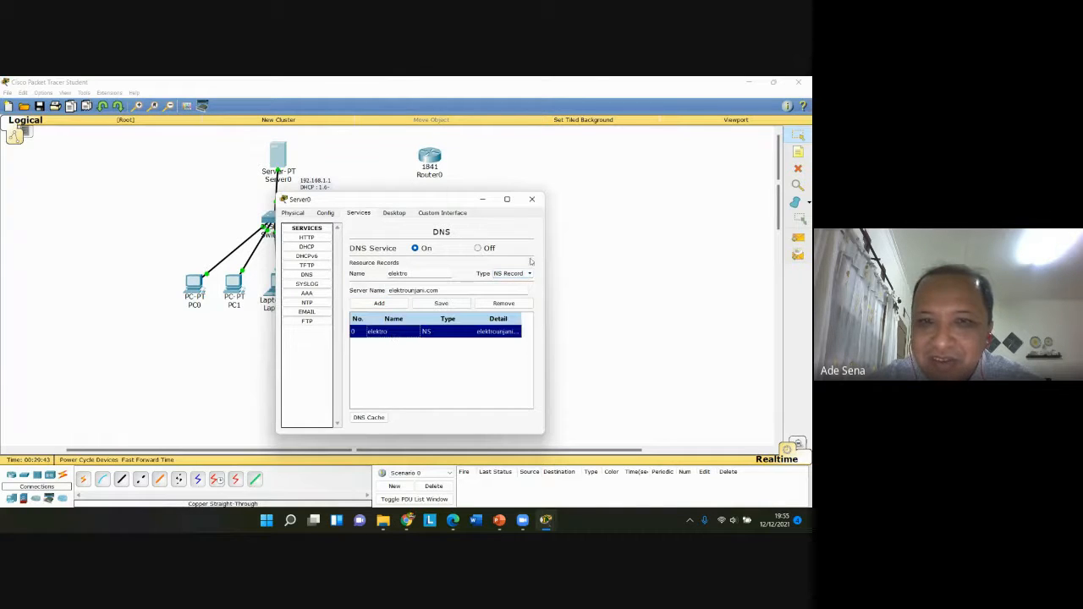
{"action": "left_click", "coordinate": [518, 274]}
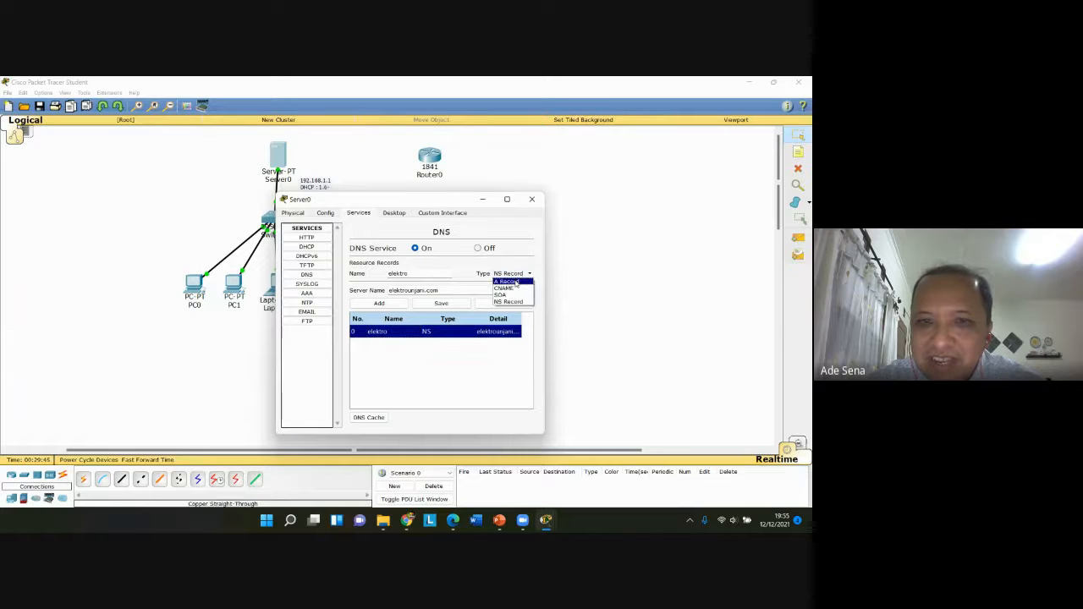
{"action": "left_click", "coordinate": [515, 285]}
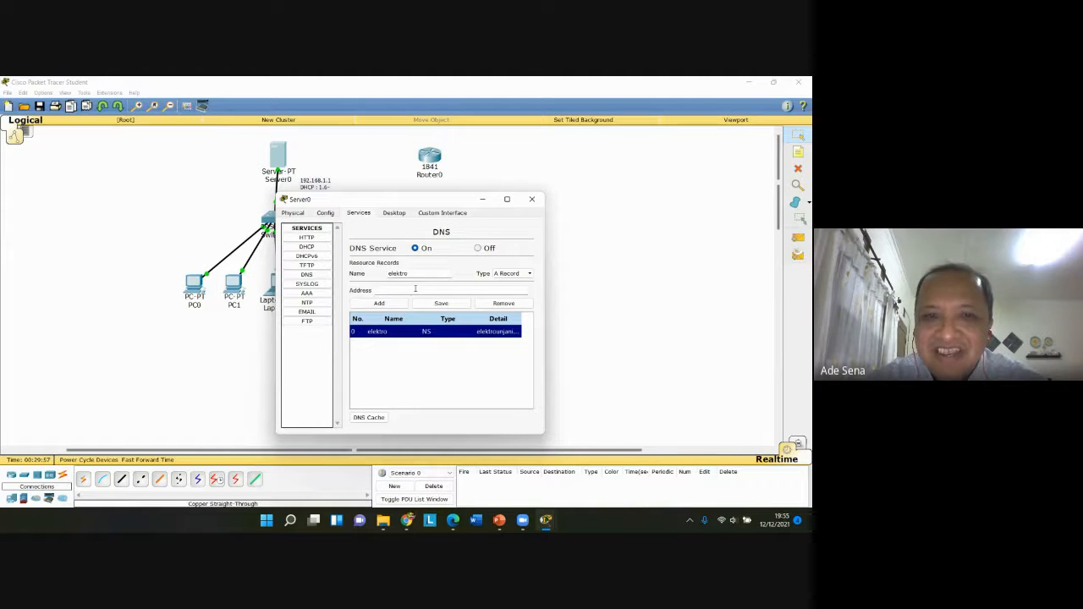
{"action": "left_click", "coordinate": [414, 290]}
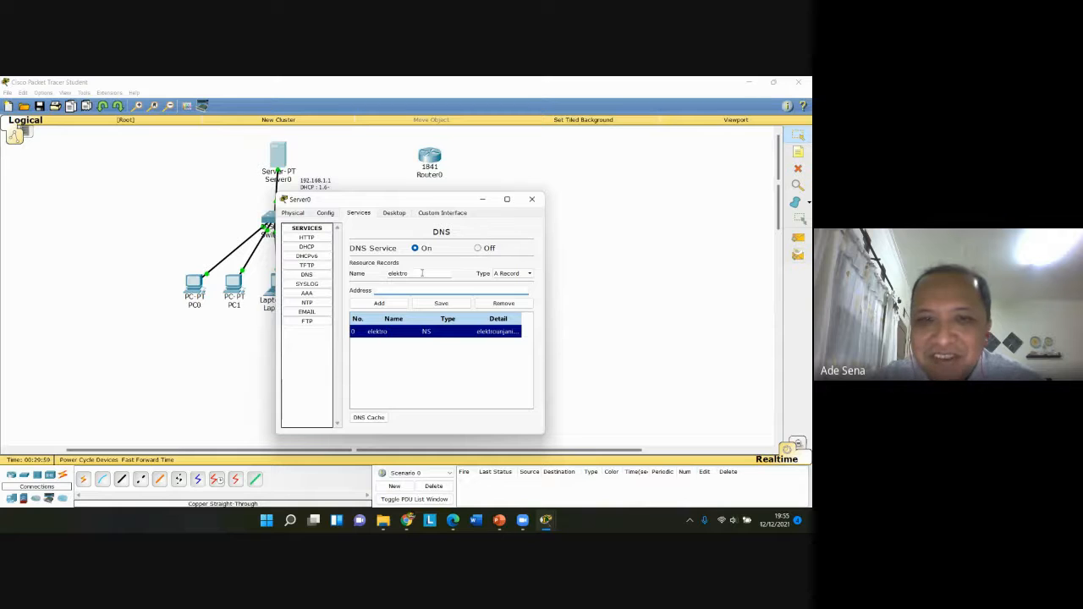
{"action": "left_click", "coordinate": [523, 274]}
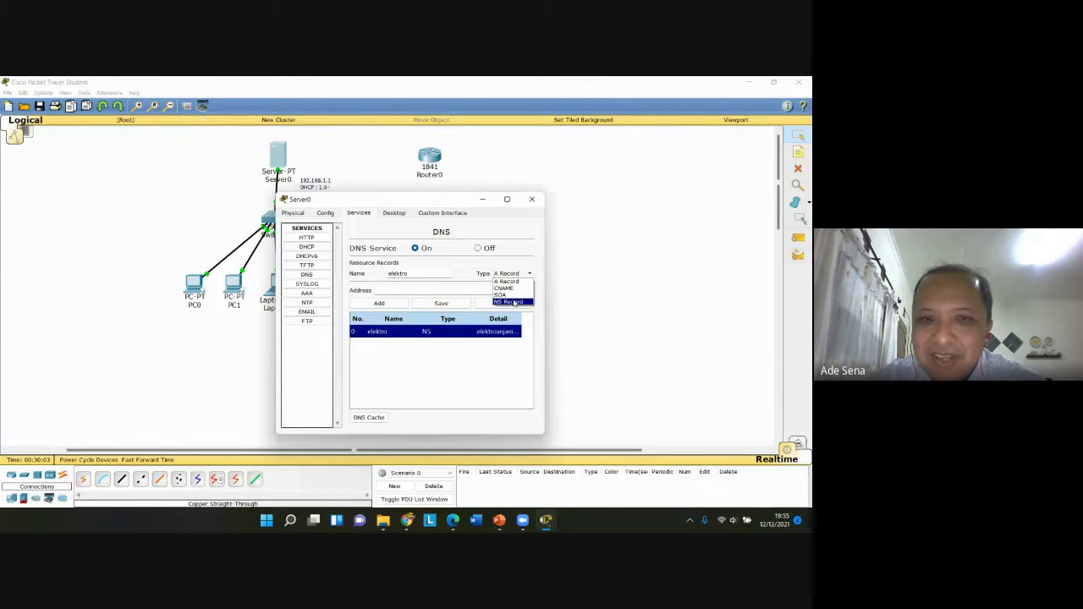
{"action": "left_click", "coordinate": [514, 302]}
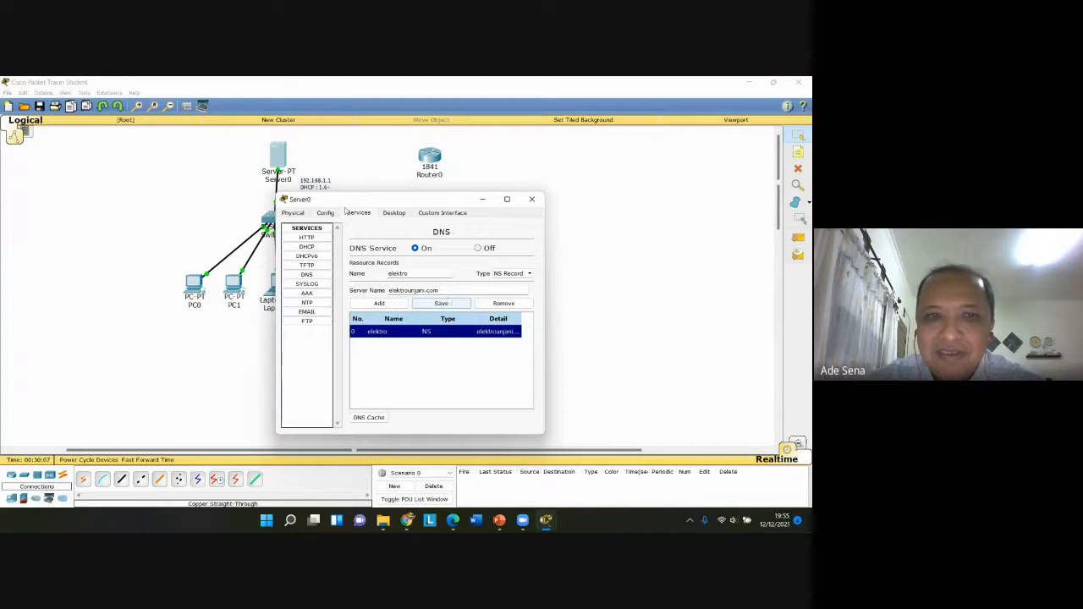
{"action": "left_click", "coordinate": [533, 199]}
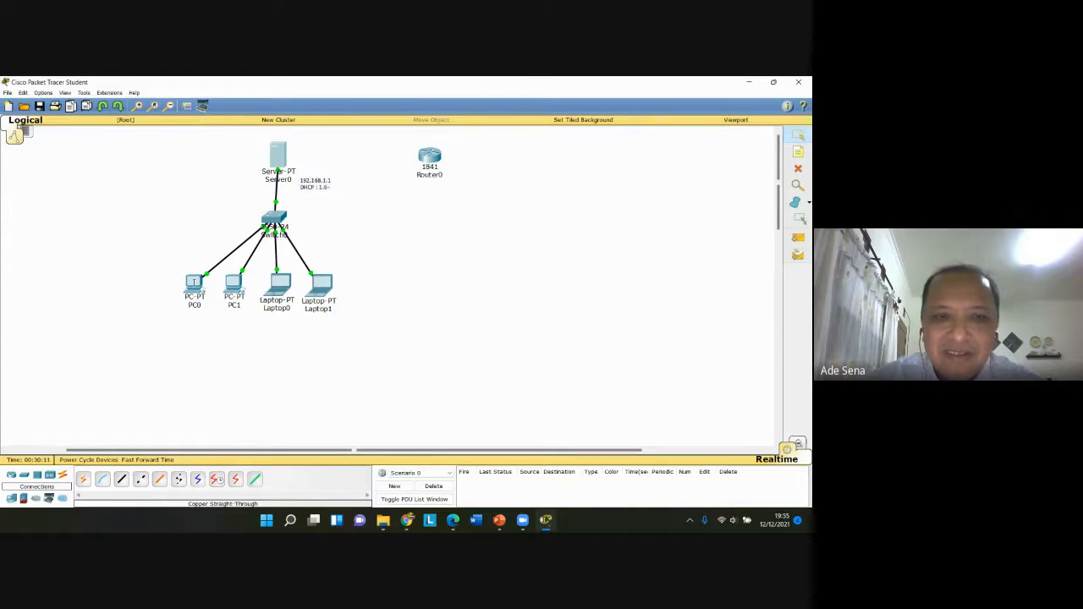
Review the elektro record in Server0's DNS service and close the server's window
{"action": "left_click", "coordinate": [276, 161]}
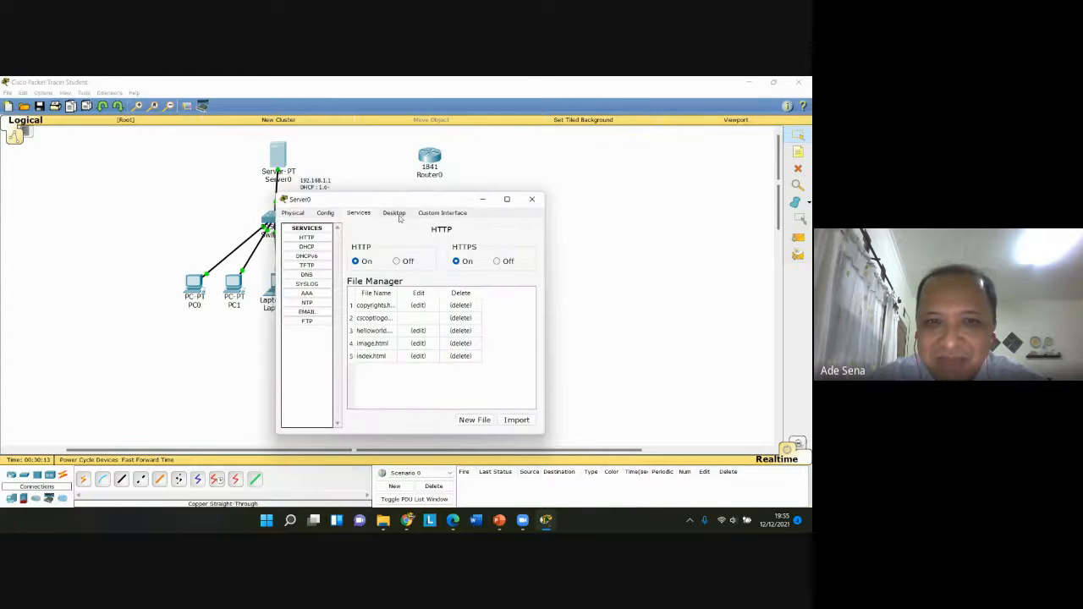
{"action": "left_click", "coordinate": [308, 274]}
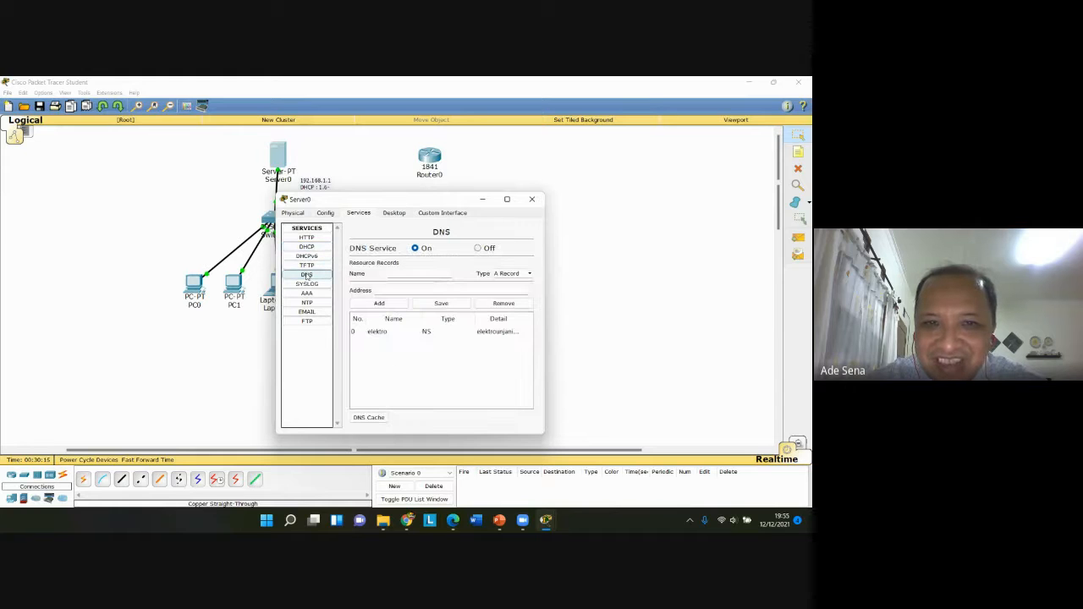
{"action": "left_click", "coordinate": [393, 331]}
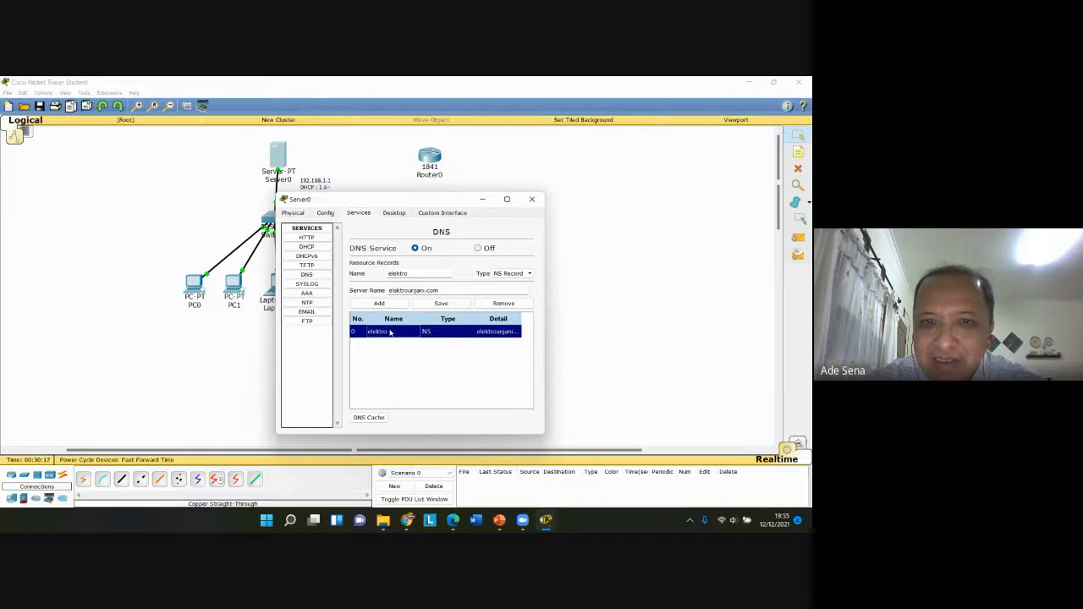
{"action": "left_click", "coordinate": [533, 199]}
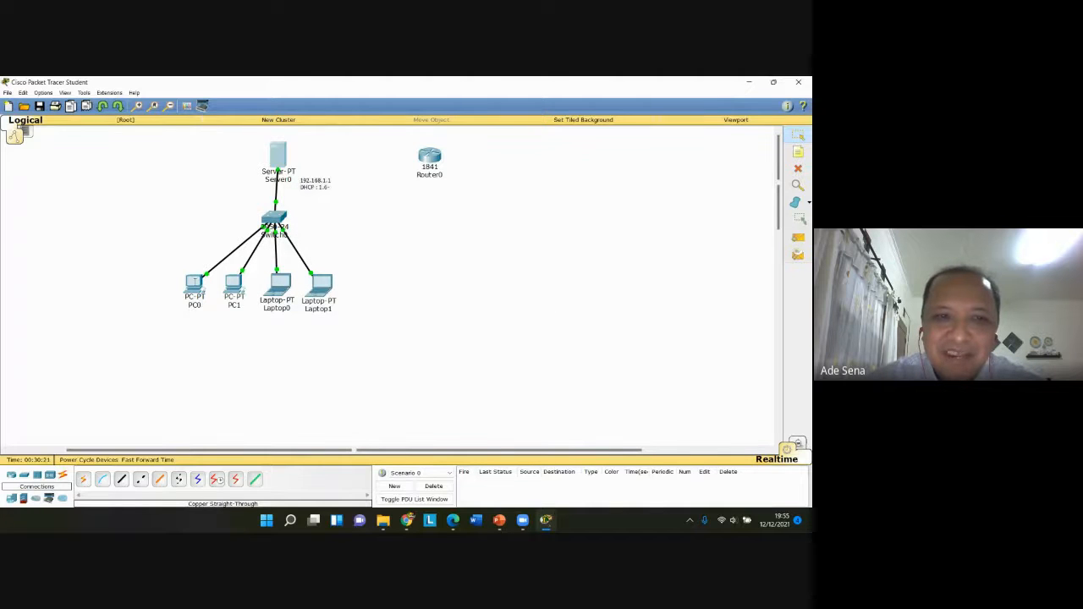
Try to load elektrounjani.com in PC0's web browser and close the browser and PC0's window
{"action": "left_click", "coordinate": [195, 283]}
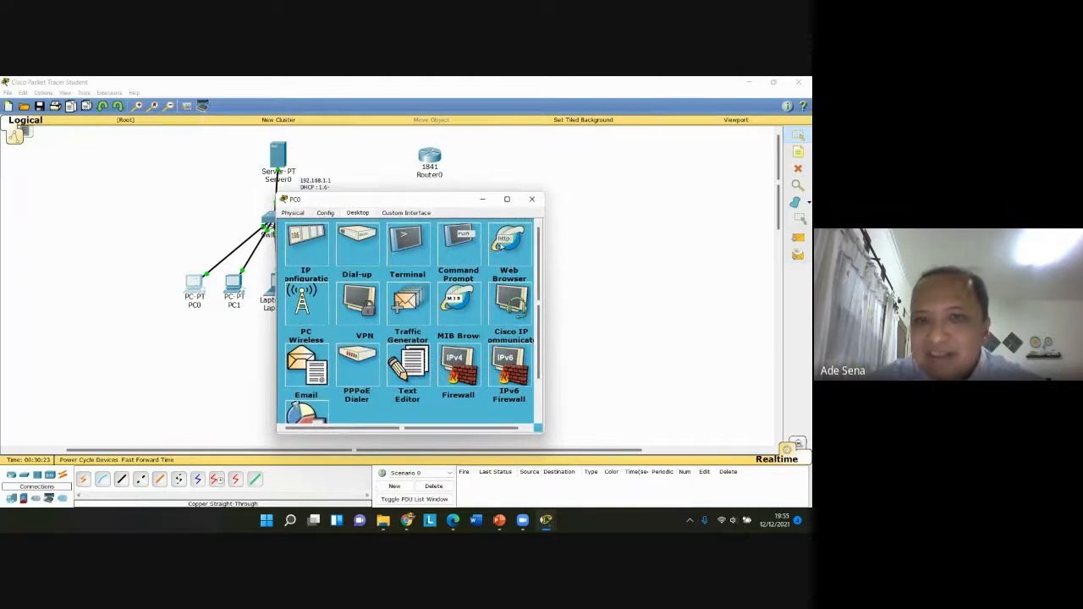
{"action": "left_click", "coordinate": [502, 244]}
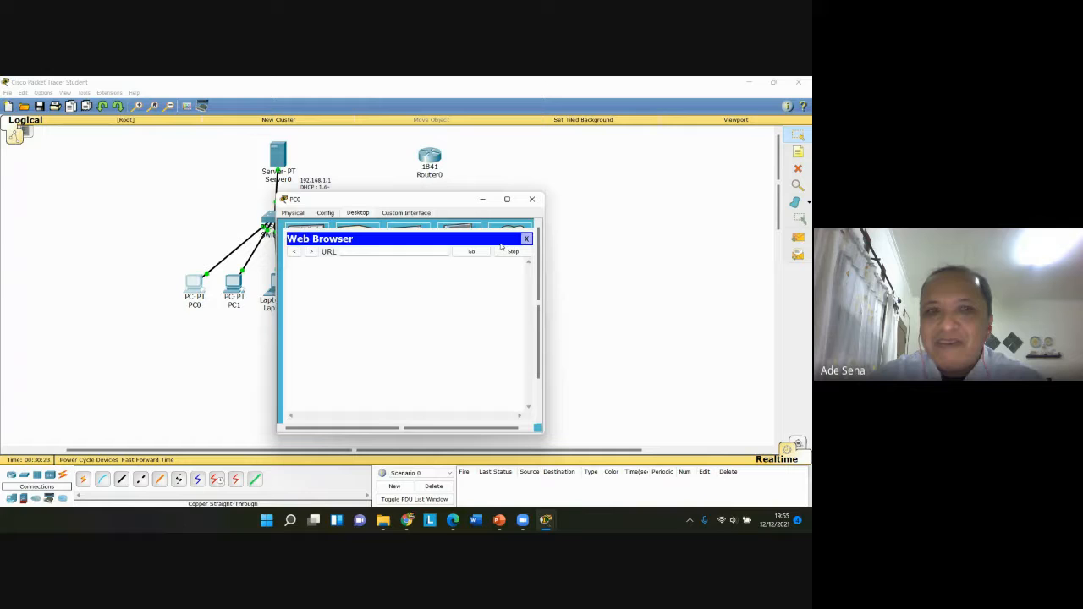
{"action": "left_click", "coordinate": [406, 251]}
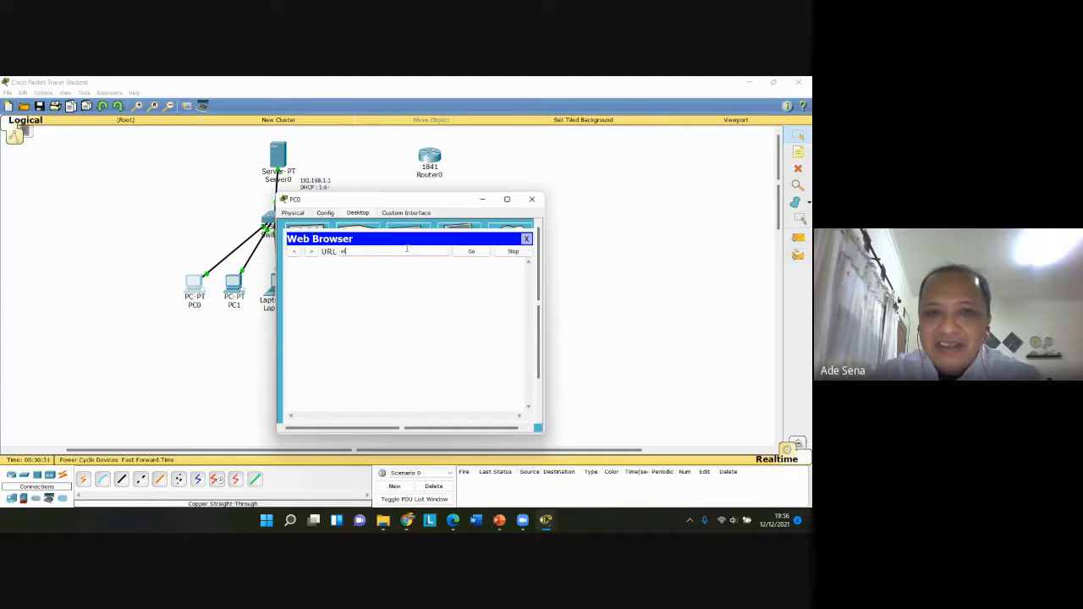
{"action": "type", "text": "elektrounjani.com"}
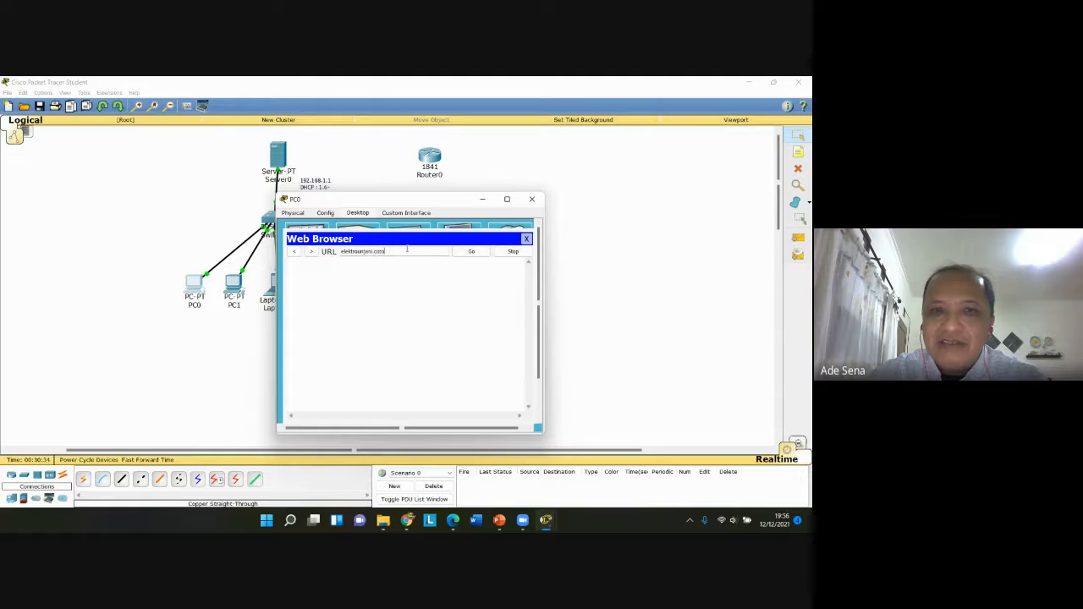
{"action": "key", "text": "Return"}
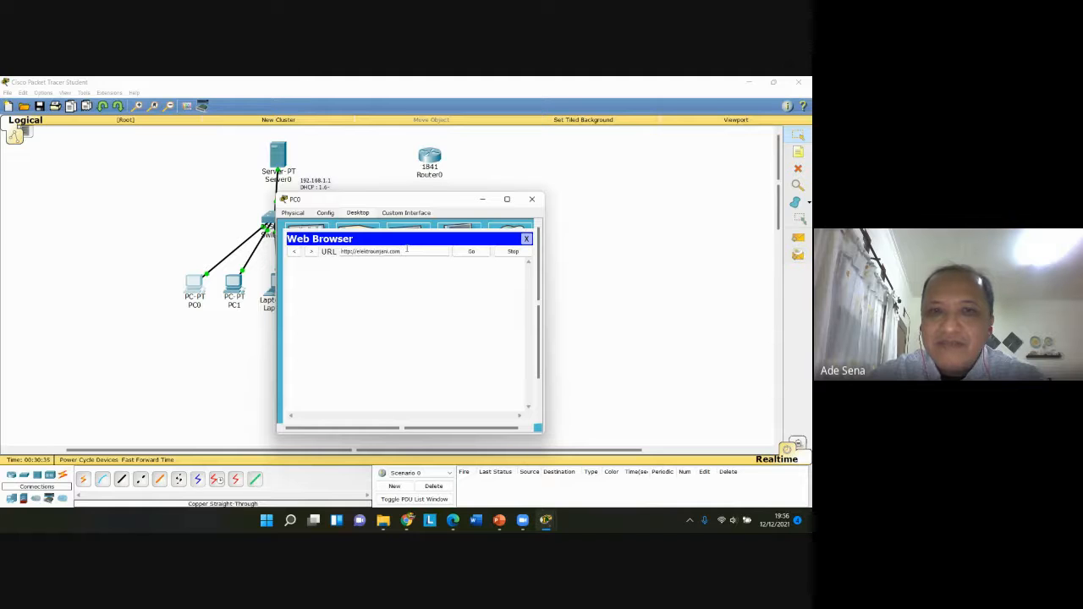
{"action": "left_click", "coordinate": [463, 253]}
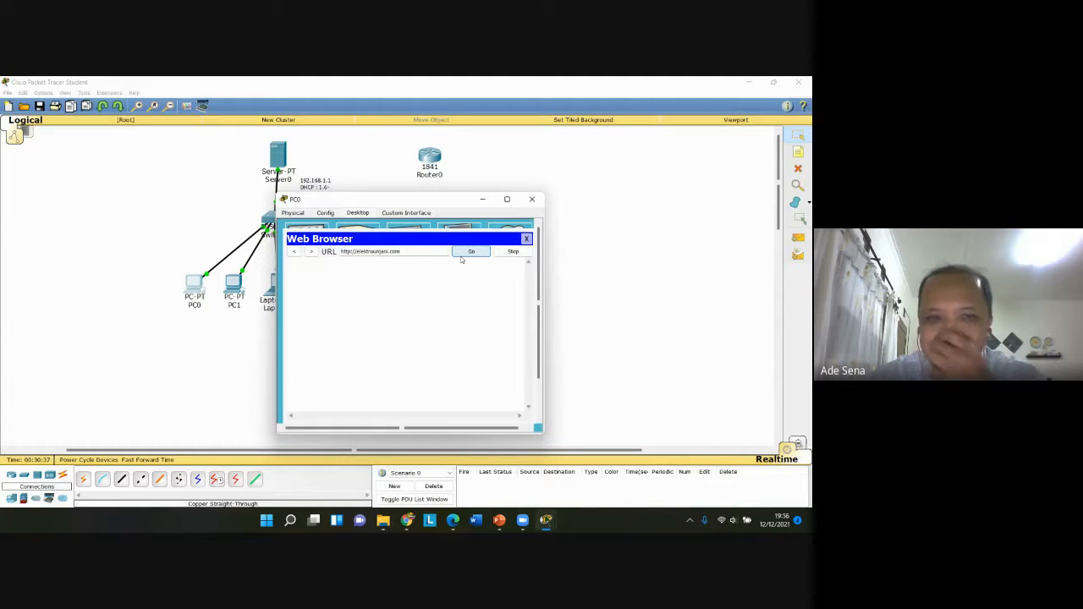
{"action": "left_click", "coordinate": [527, 239]}
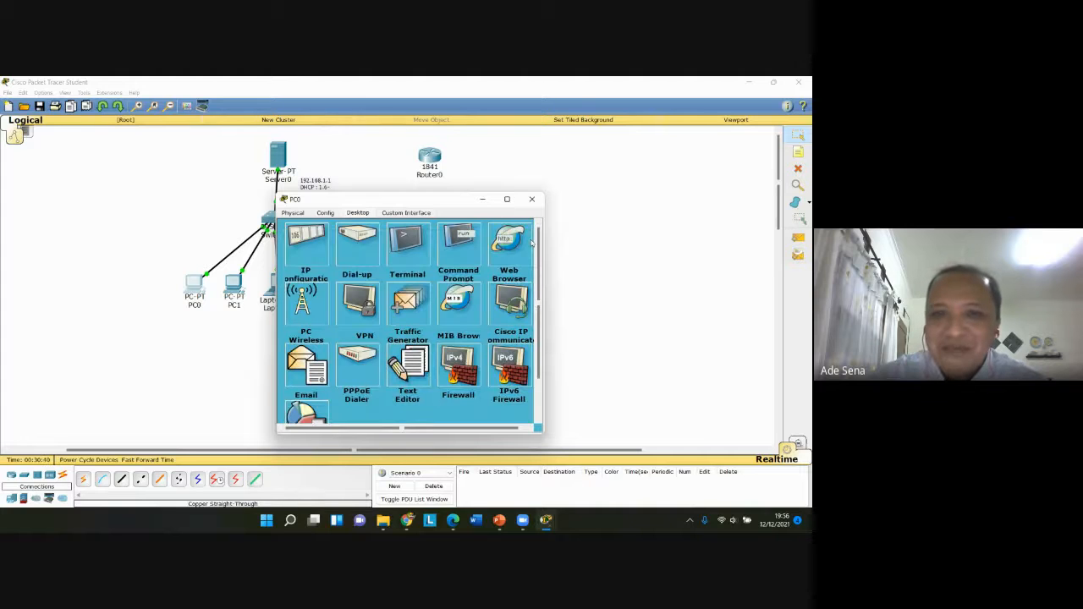
{"action": "left_click", "coordinate": [531, 198]}
Check the CNAME, SOA and NS Record types for the elektro entry in Server0's DNS service and remove the entry
{"action": "left_click", "coordinate": [272, 159]}
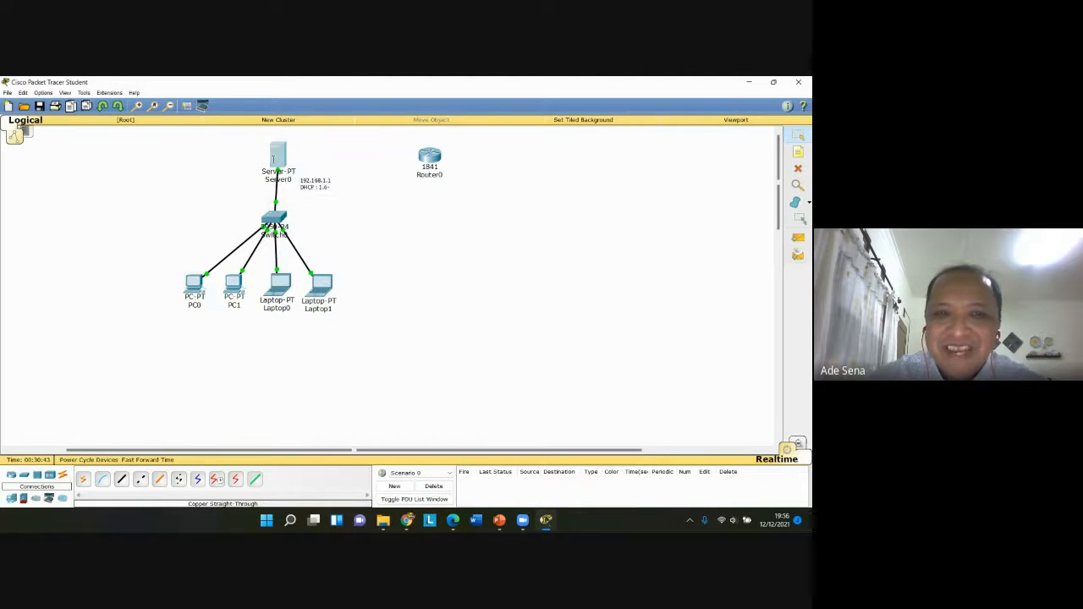
{"action": "left_click", "coordinate": [307, 274]}
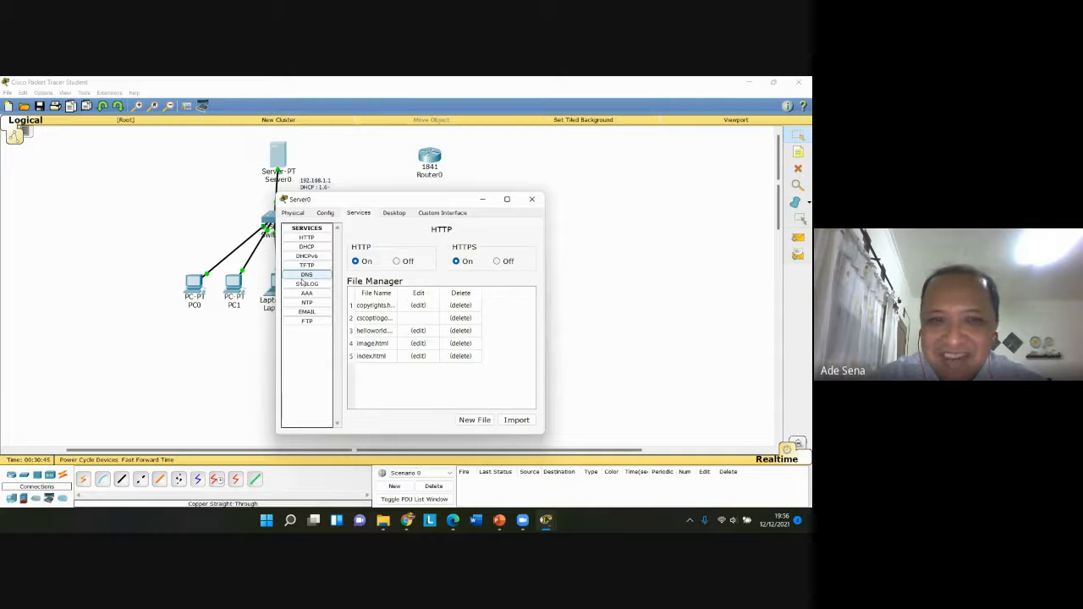
{"action": "left_click", "coordinate": [385, 331]}
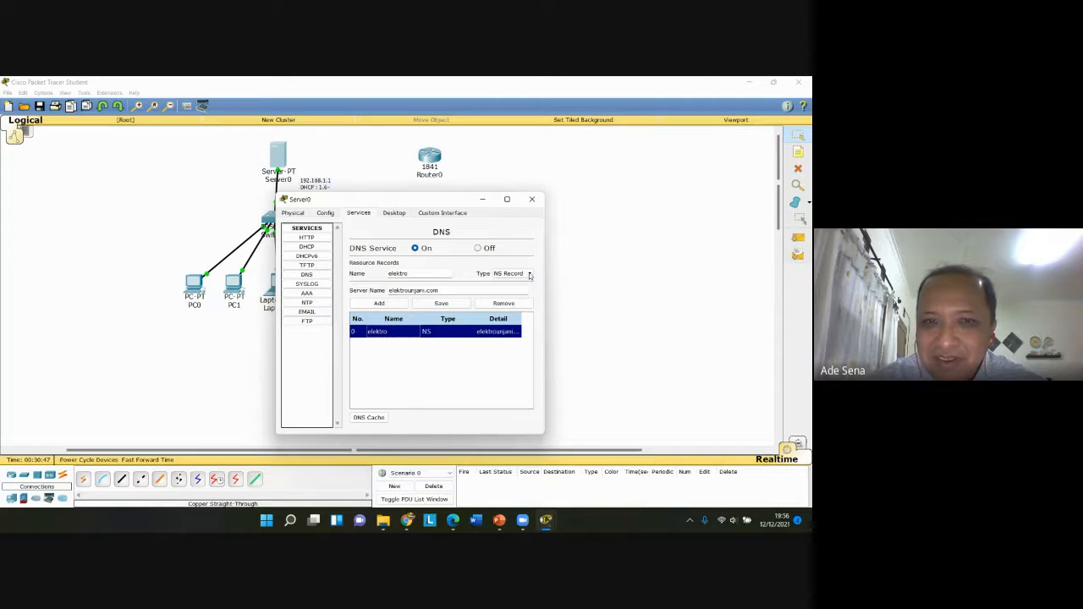
{"action": "left_click", "coordinate": [526, 273]}
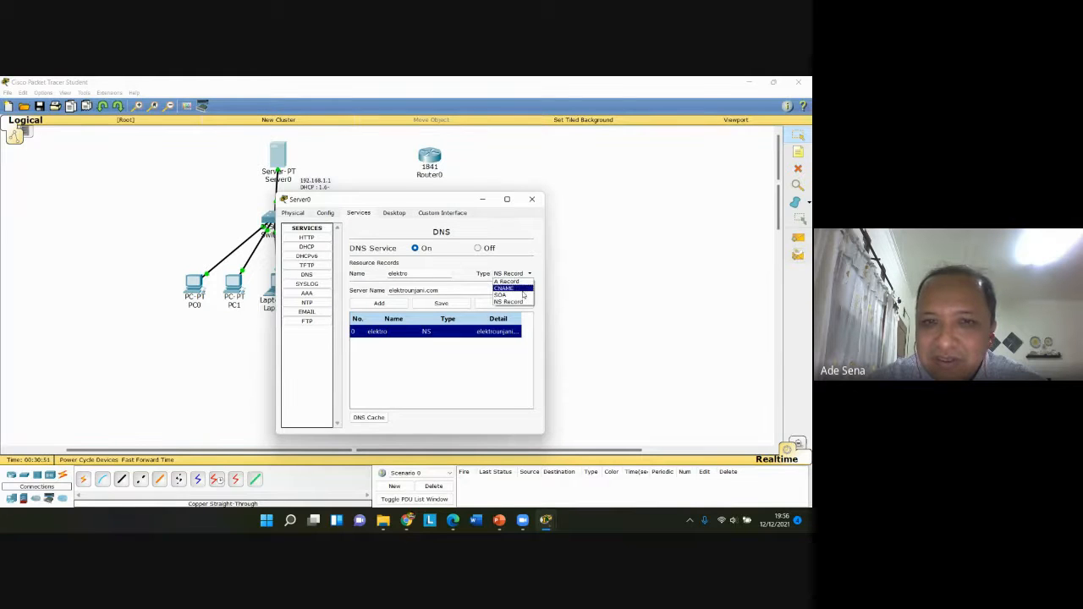
{"action": "left_click", "coordinate": [524, 288]}
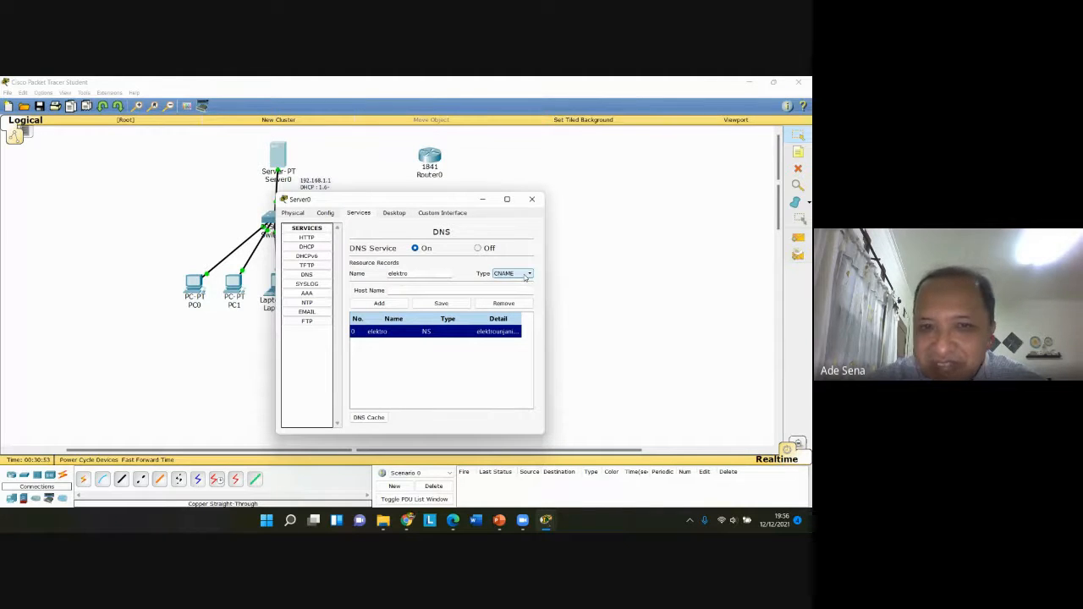
{"action": "left_click", "coordinate": [525, 274]}
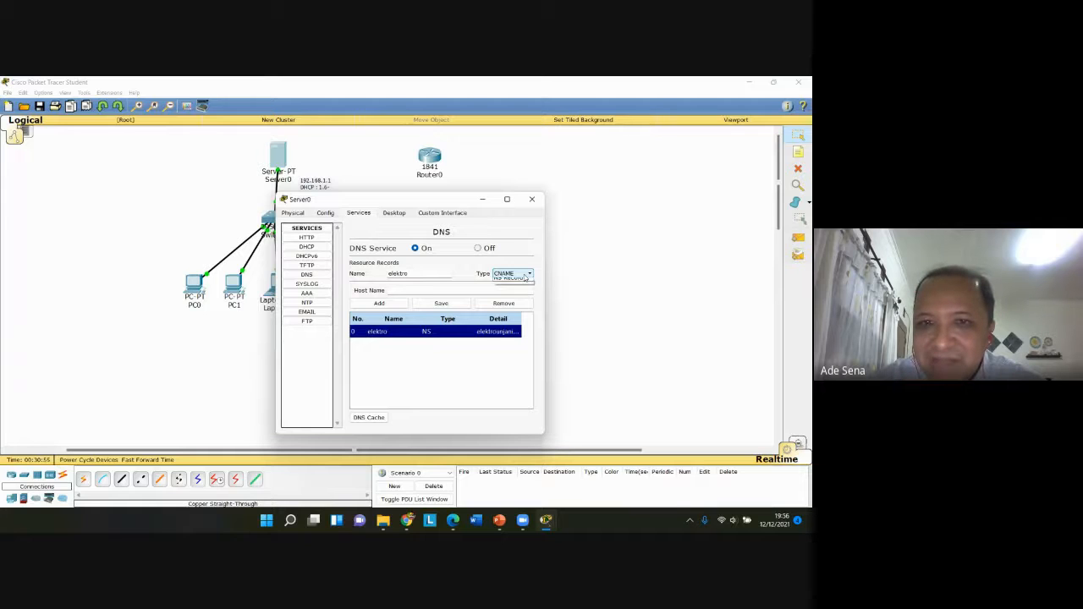
{"action": "left_click", "coordinate": [514, 295]}
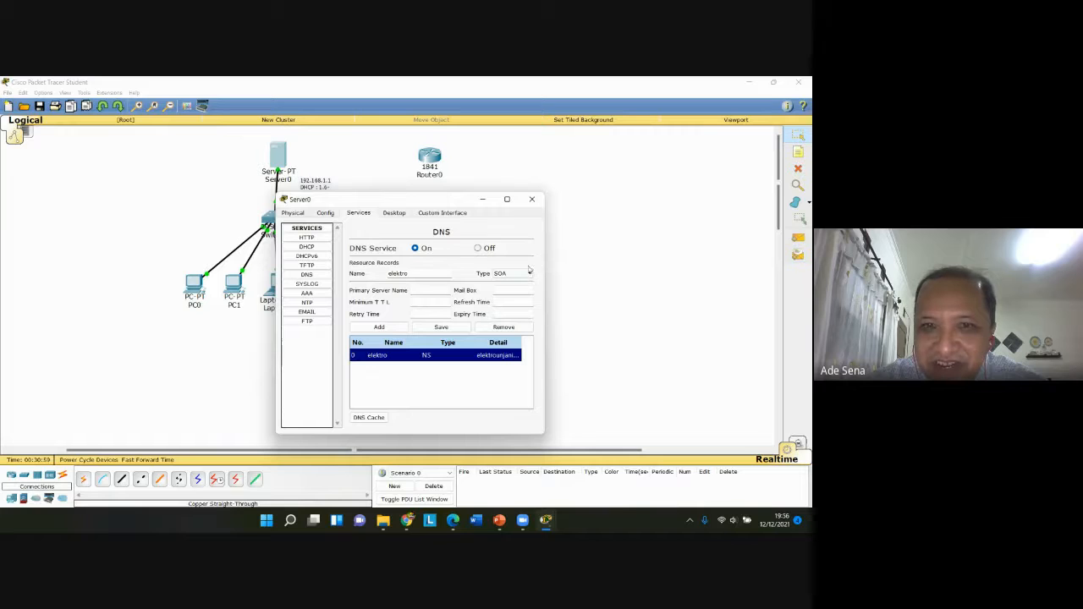
{"action": "left_click", "coordinate": [529, 274]}
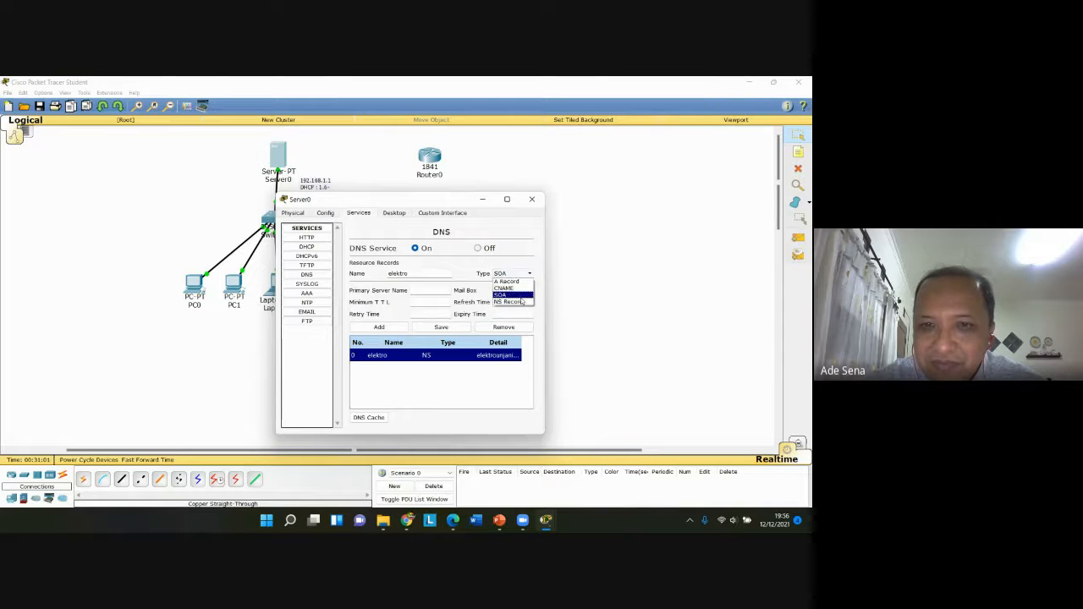
{"action": "left_click", "coordinate": [521, 302]}
{"action": "left_click", "coordinate": [529, 274]}
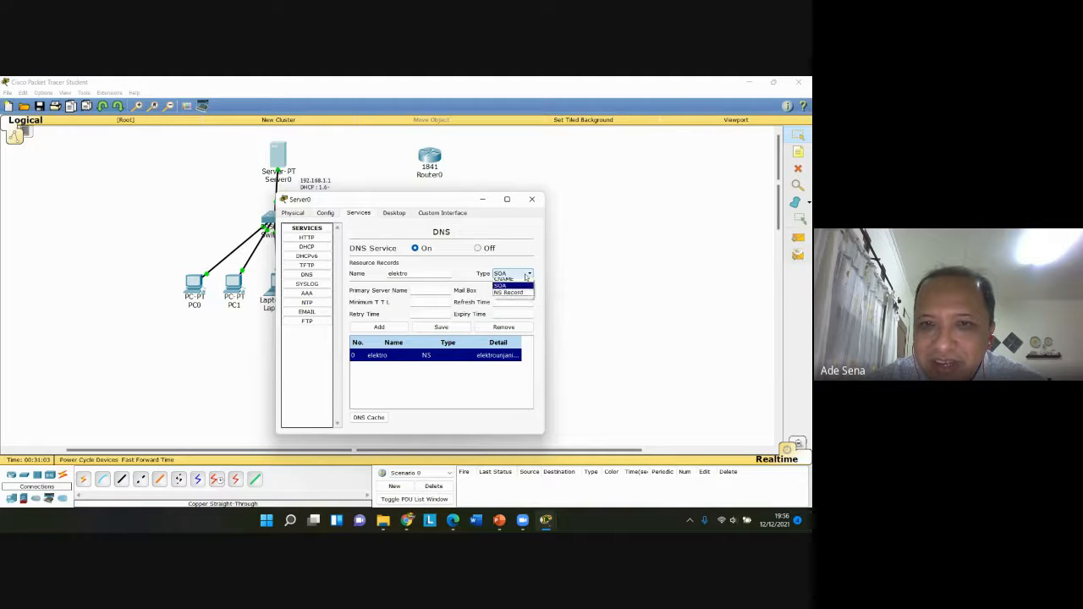
{"action": "left_click", "coordinate": [510, 302]}
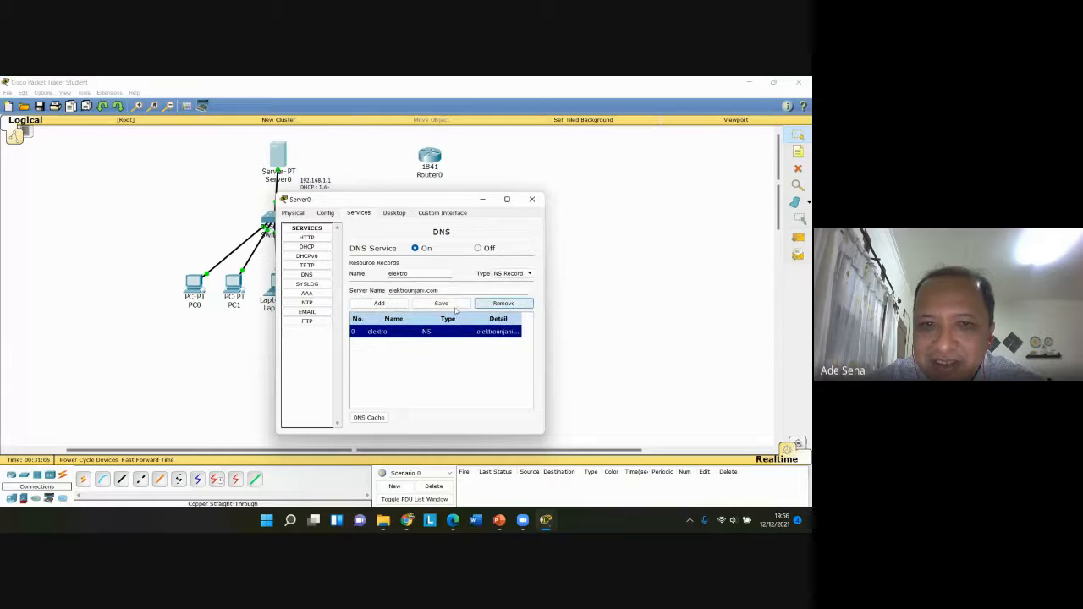
{"action": "left_click", "coordinate": [504, 303]}
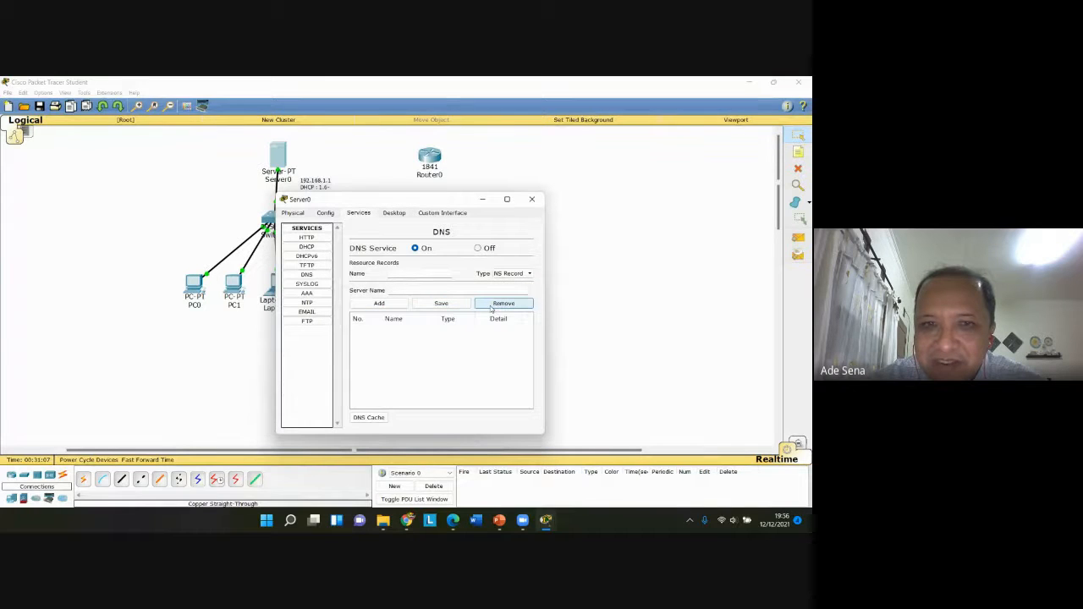
Add an NS Record named elektro with the server name elektrounjani.com to Server0's DNS service and close the server's window
{"action": "left_click", "coordinate": [419, 273]}
{"action": "type", "text": "elek"}
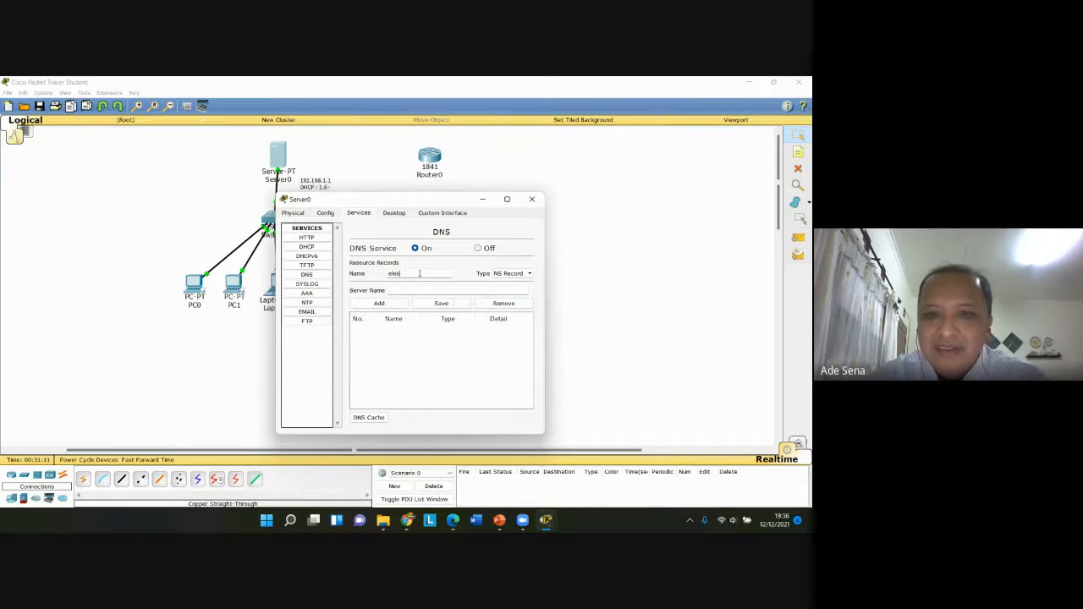
{"action": "type", "text": "tro"}
{"action": "left_click", "coordinate": [421, 291]}
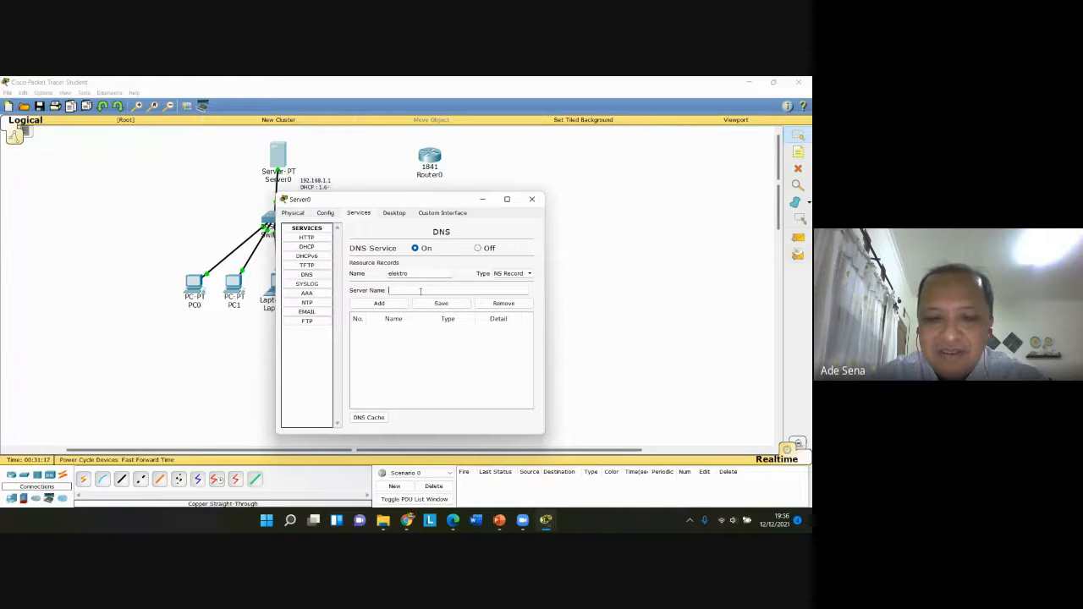
{"action": "type", "text": "elektrou"}
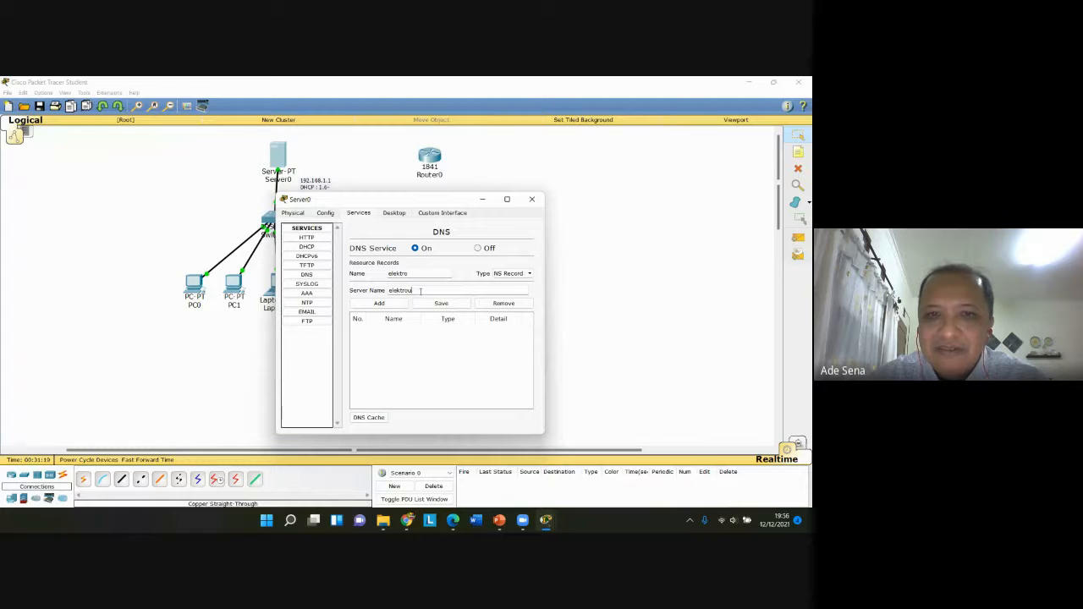
{"action": "type", "text": "njani.com"}
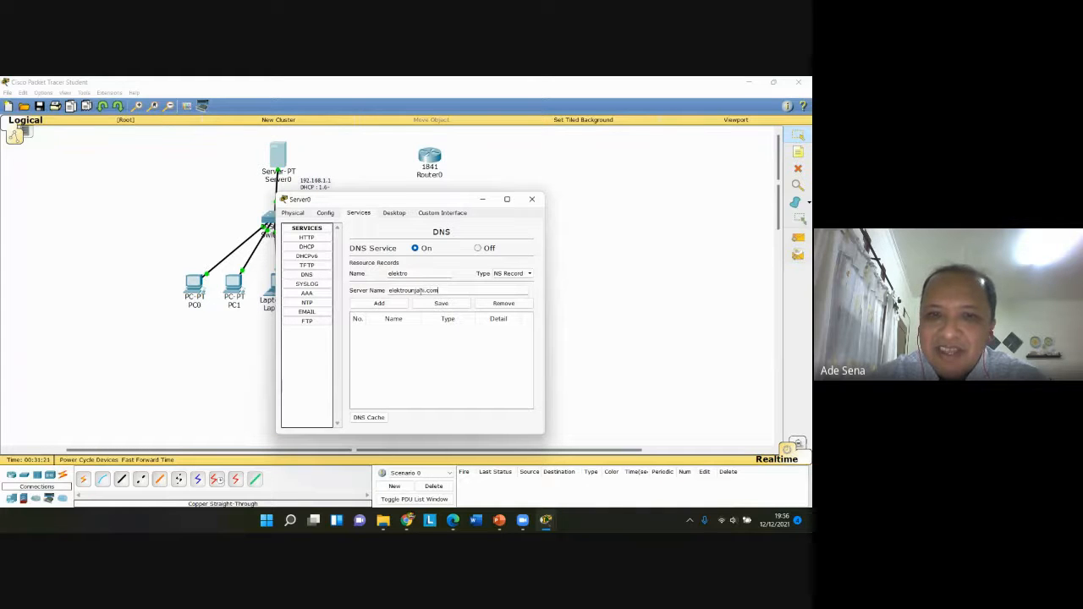
{"action": "left_click", "coordinate": [379, 303]}
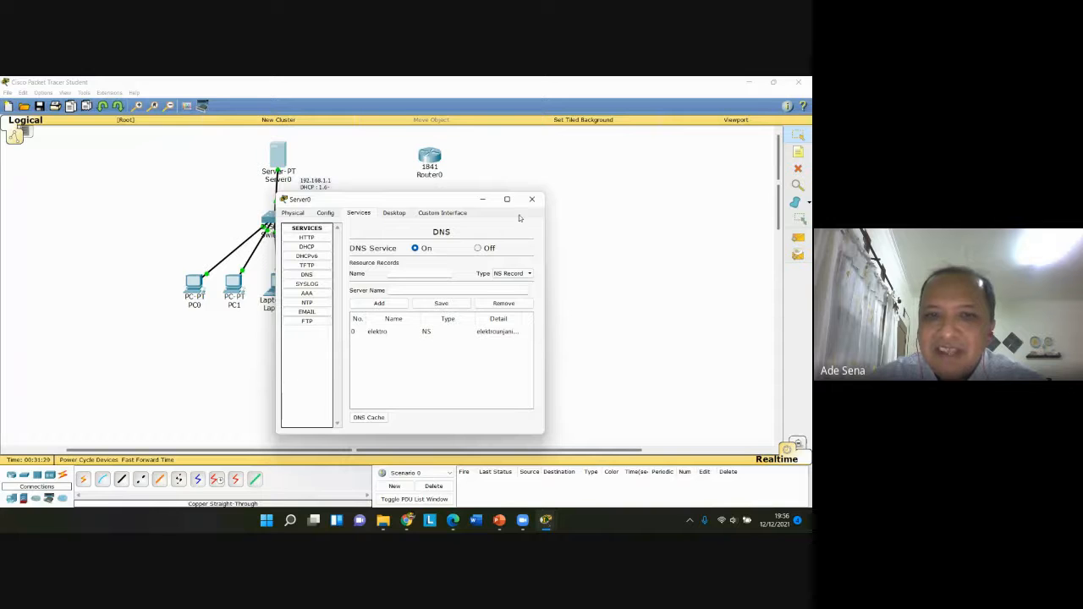
{"action": "left_click", "coordinate": [531, 199]}
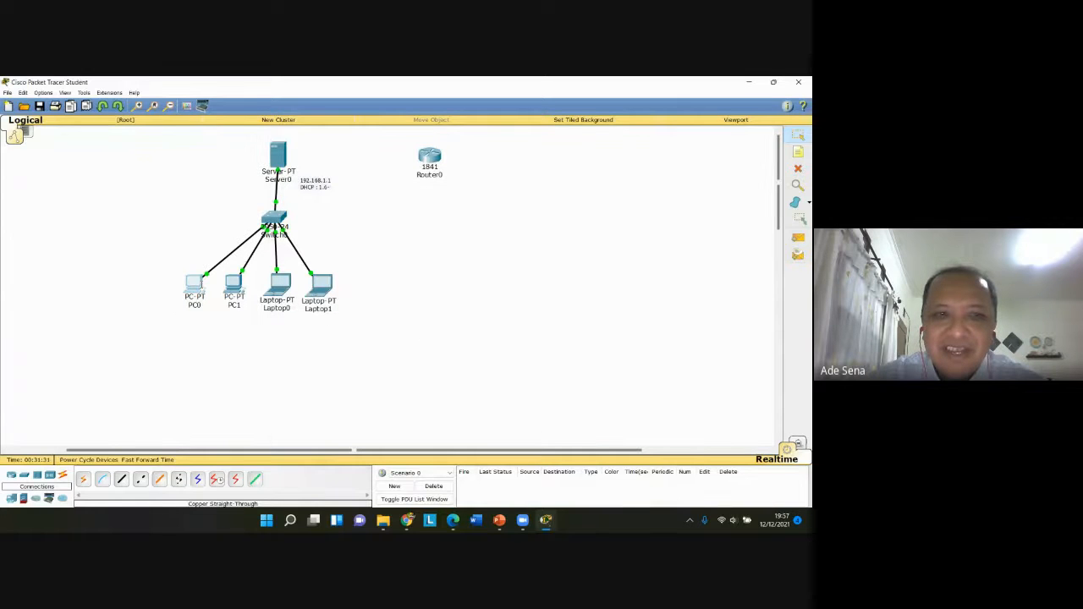
Try to load elektrounjani.com in PC0's web browser
{"action": "left_click", "coordinate": [194, 283]}
{"action": "left_click", "coordinate": [503, 244]}
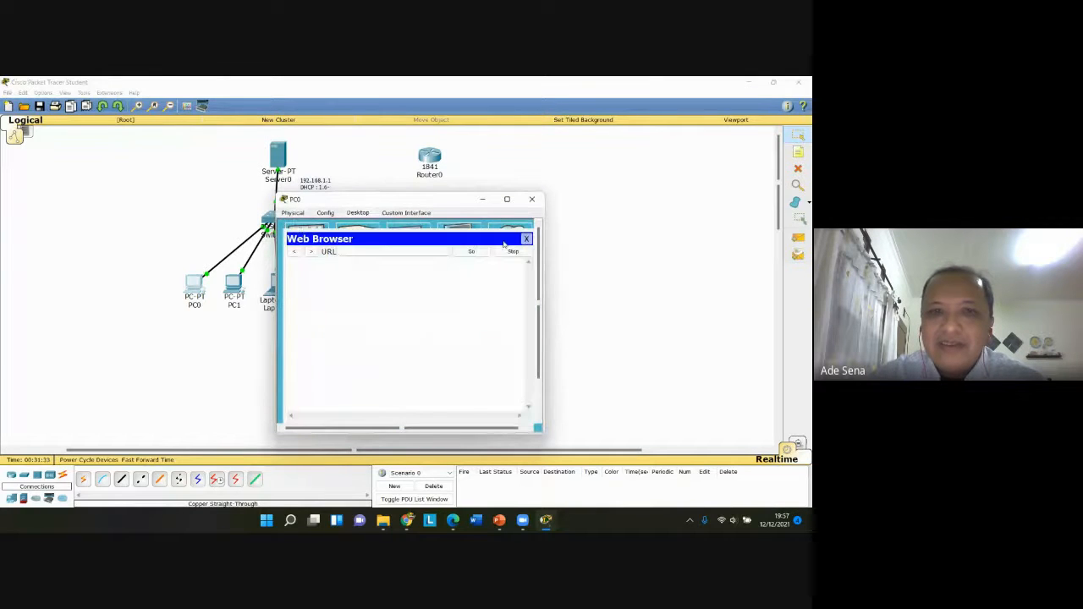
{"action": "left_click", "coordinate": [431, 250]}
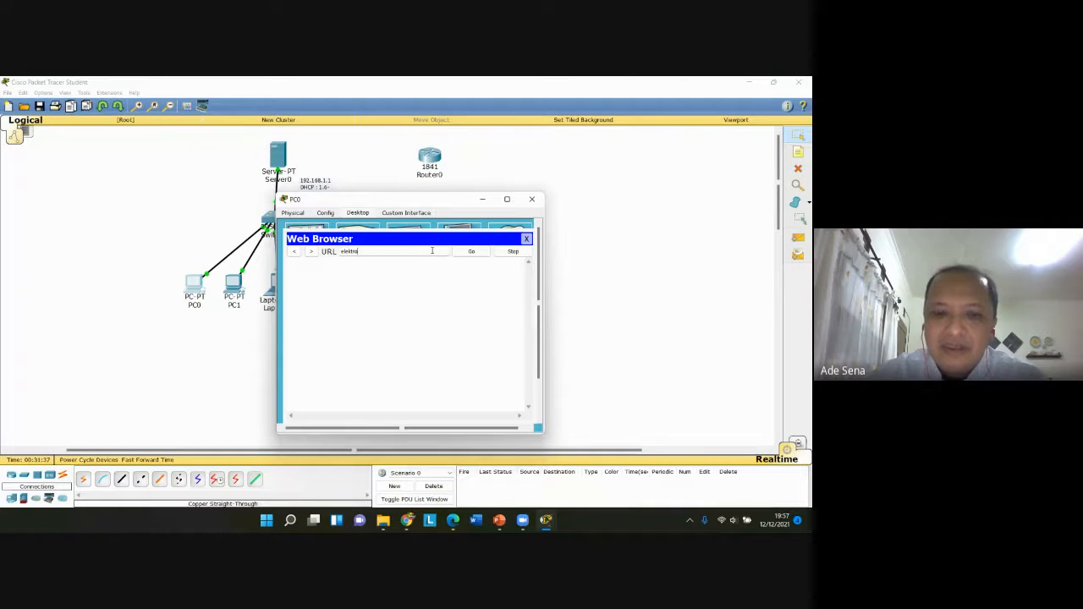
{"action": "type", "text": "elektrounjani."}
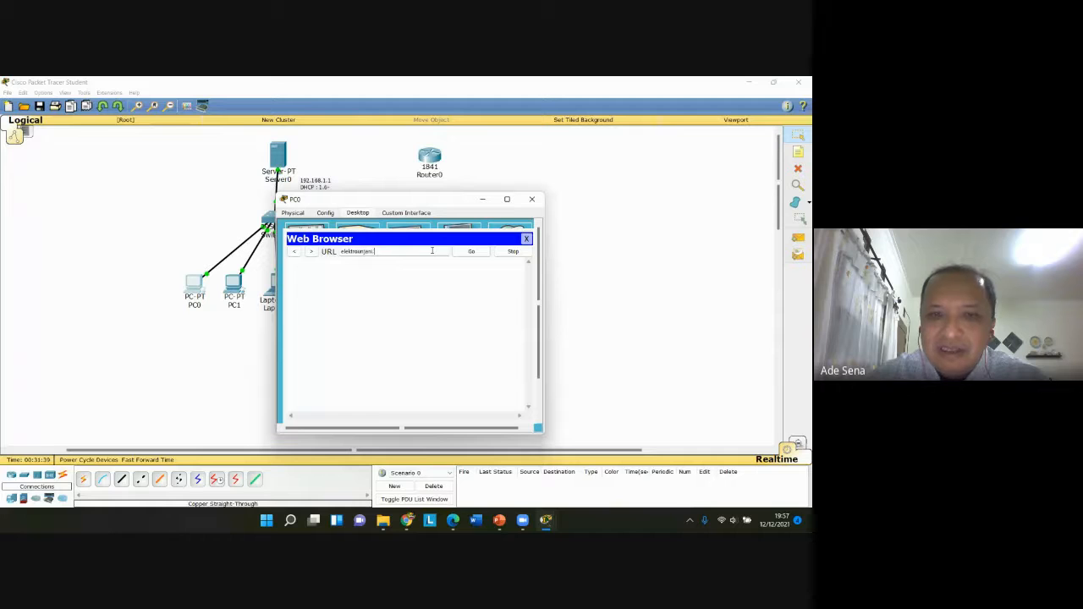
{"action": "type", "text": "com"}
{"action": "left_click", "coordinate": [471, 251]}
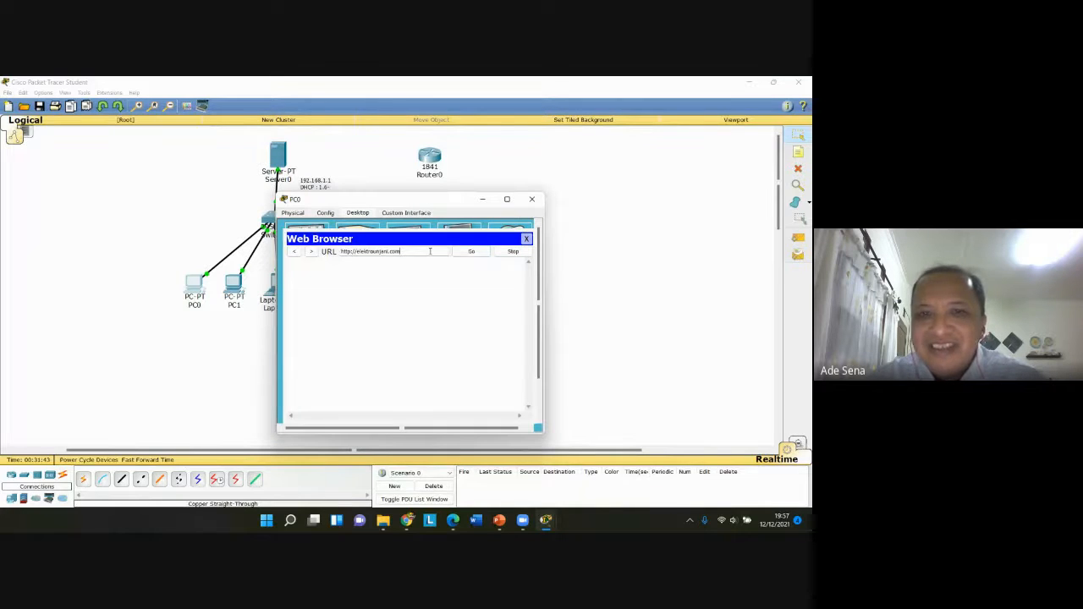
{"action": "left_click", "coordinate": [430, 251]}
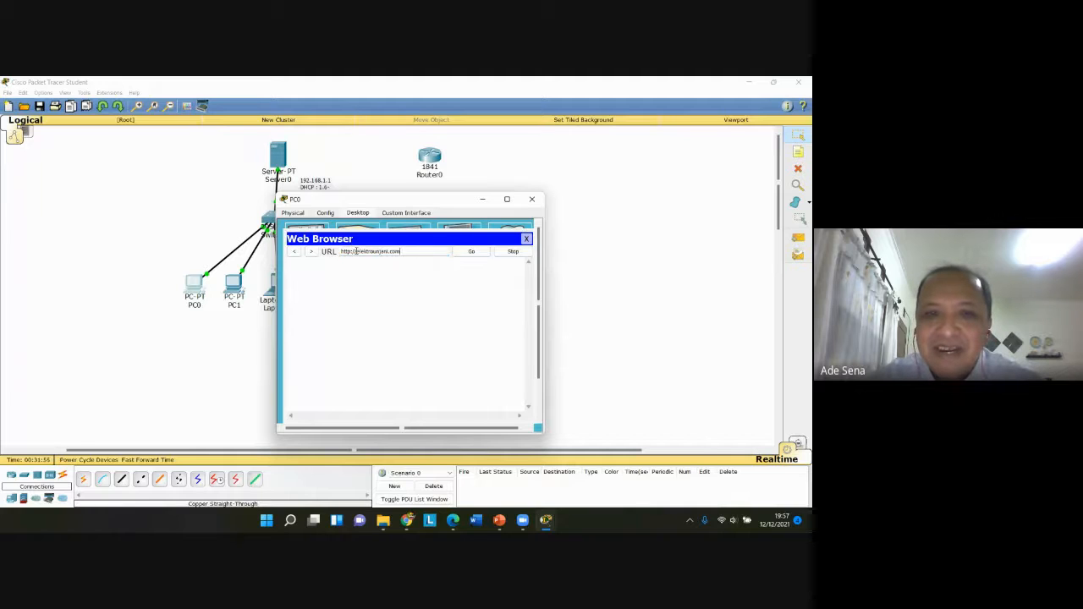
{"action": "left_click_drag", "start_coordinate": [356, 251], "coordinate": [310, 248]}
{"action": "key", "text": "BackSpace"}
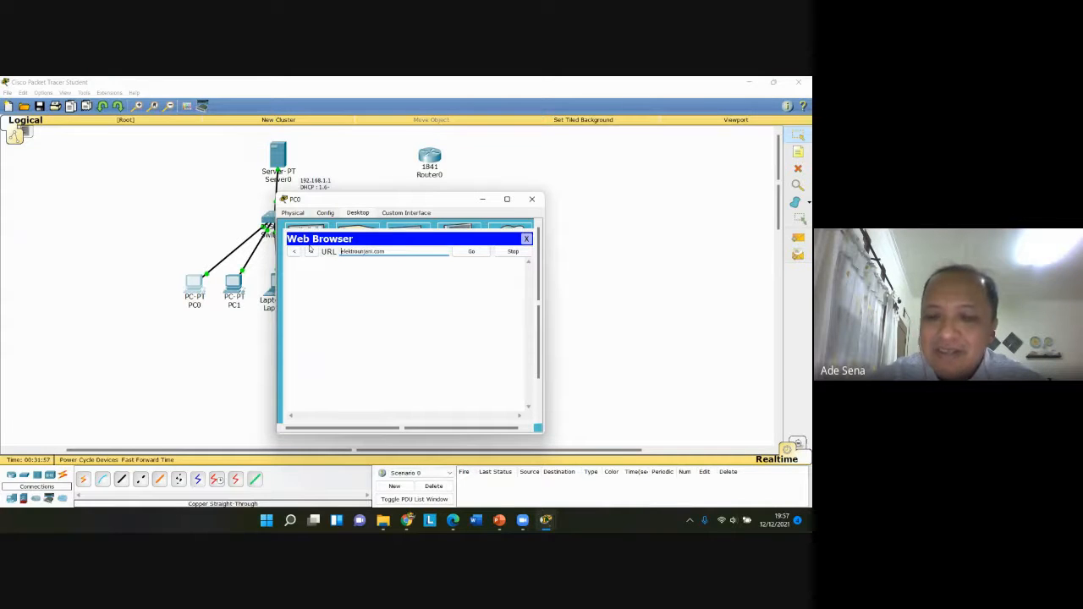
{"action": "key", "text": "ctrl+z"}
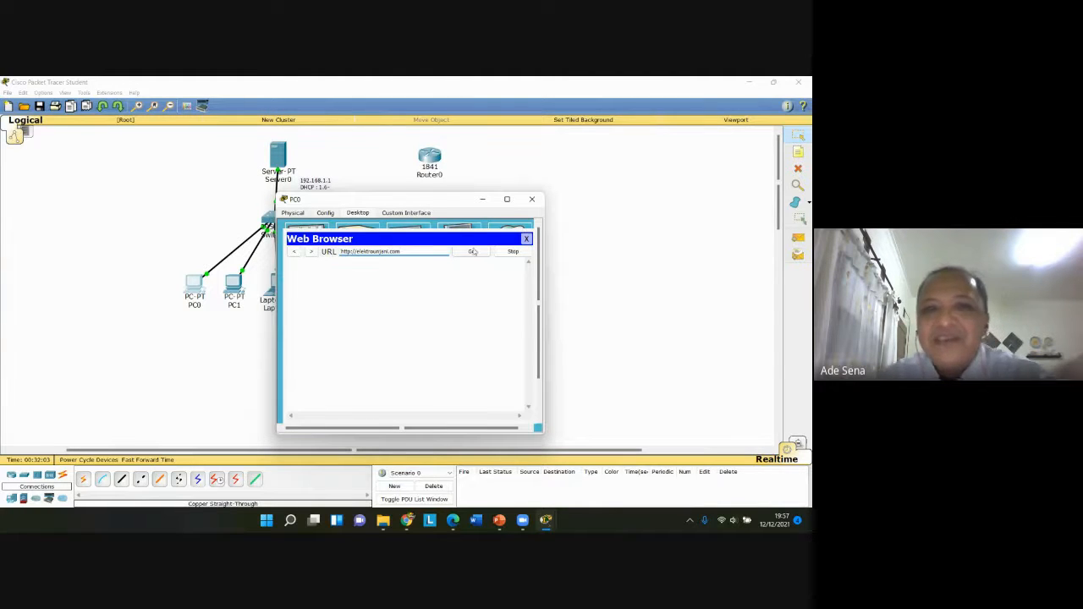
{"action": "left_click", "coordinate": [530, 242]}
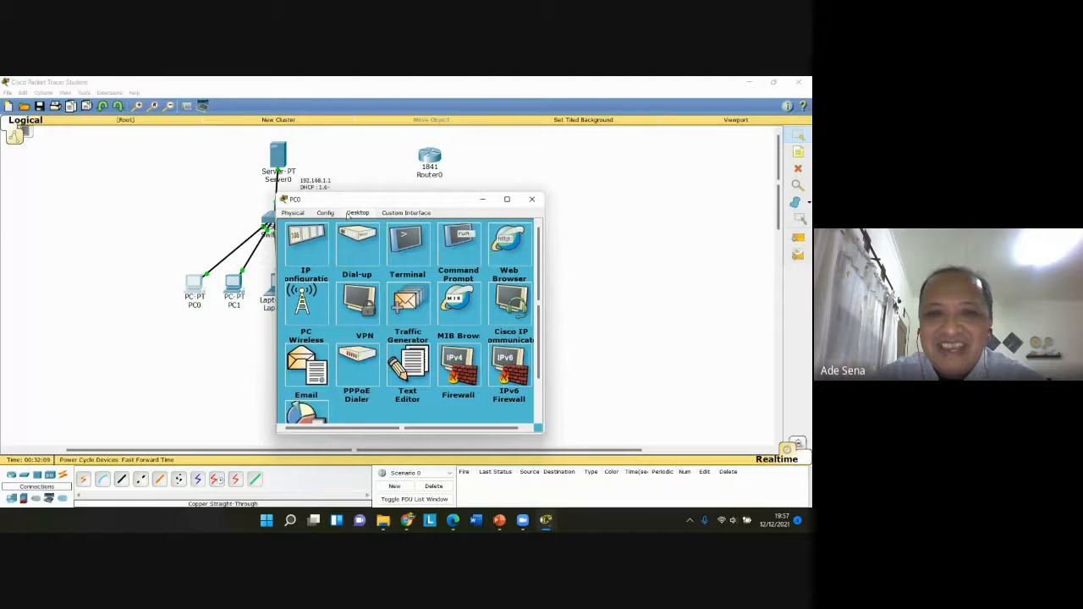
{"action": "left_click", "coordinate": [530, 200]}
Examine Server0's DNS records, global settings and FastEthernet0 configuration, and close the server's window
{"action": "left_click", "coordinate": [278, 155]}
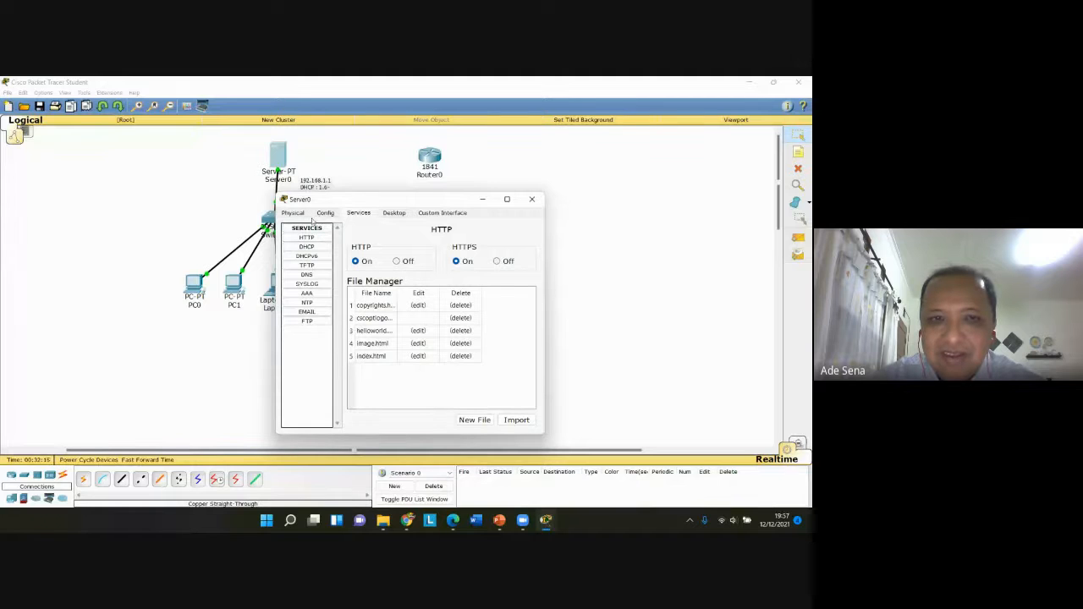
{"action": "left_click", "coordinate": [313, 274]}
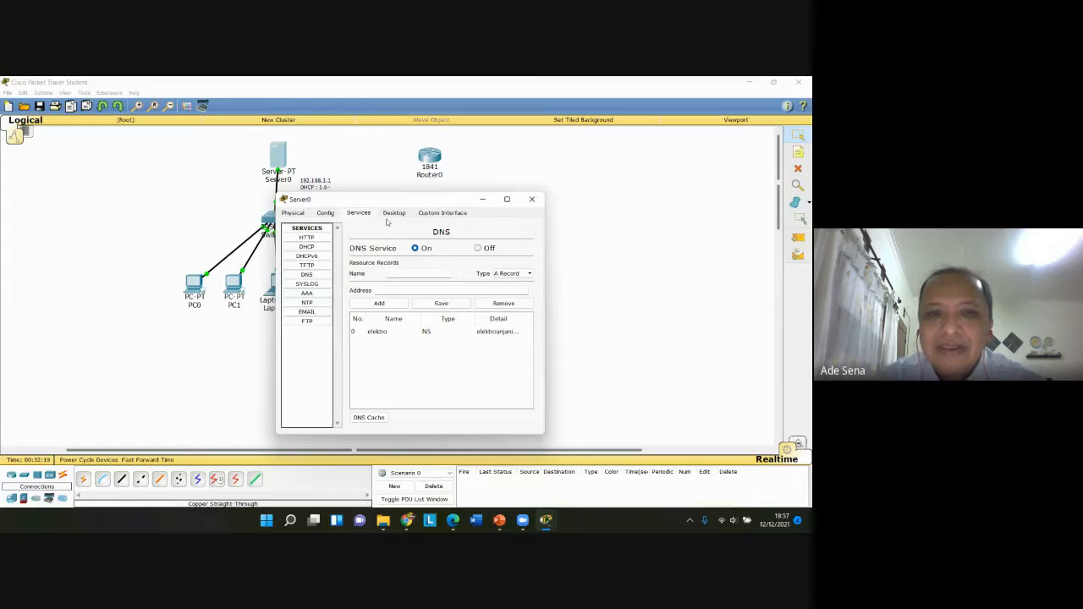
{"action": "left_click", "coordinate": [294, 214]}
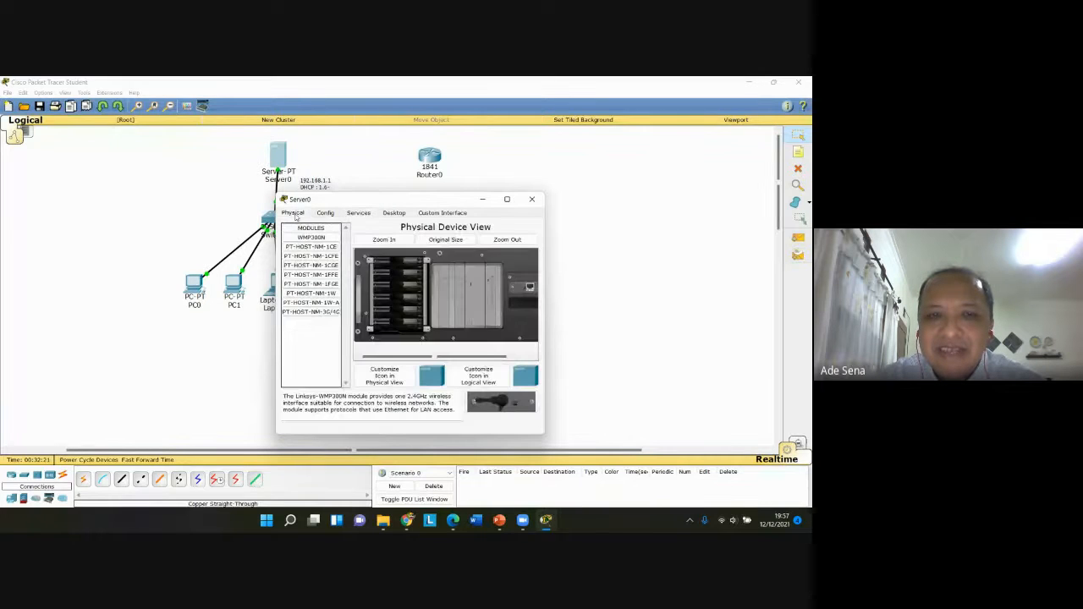
{"action": "left_click", "coordinate": [323, 214]}
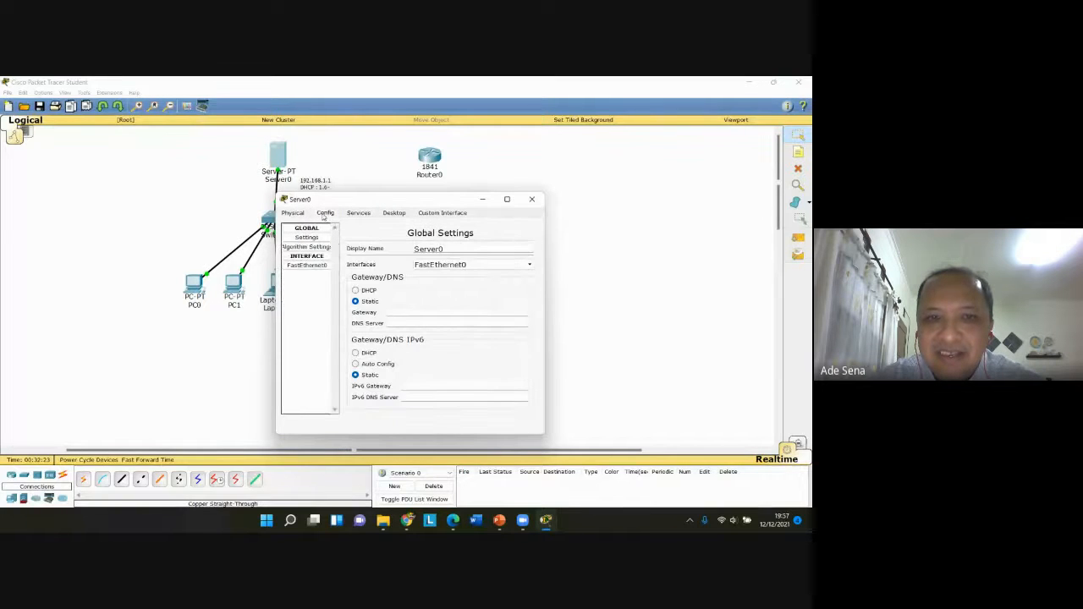
{"action": "left_click", "coordinate": [315, 264]}
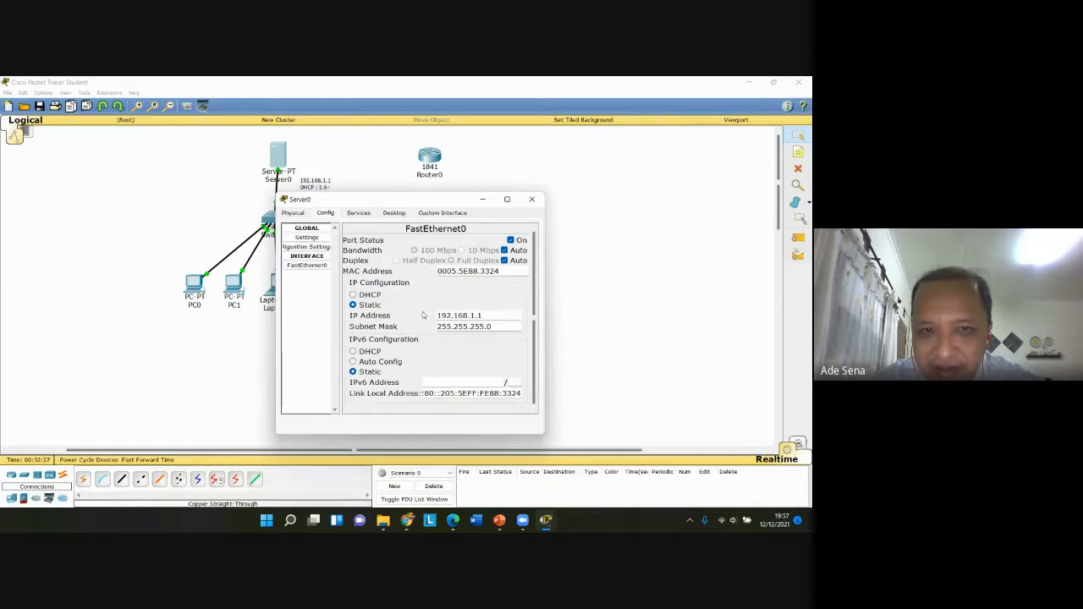
{"action": "left_click", "coordinate": [403, 214]}
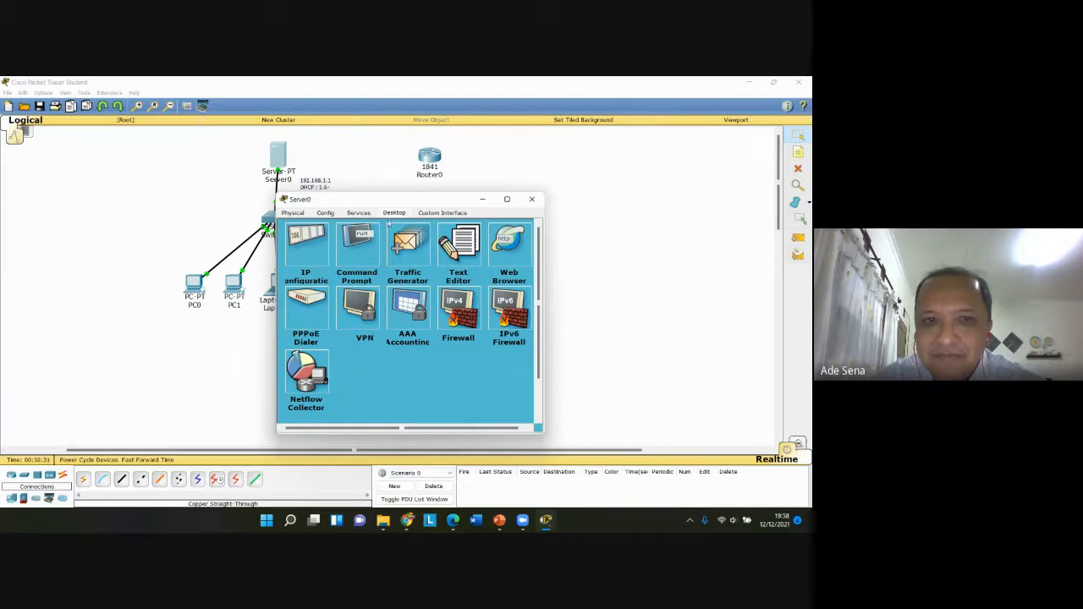
{"action": "left_click", "coordinate": [531, 199]}
Renew PC0's IP configuration by switching it to Static and back to DHCP
{"action": "left_click", "coordinate": [198, 283]}
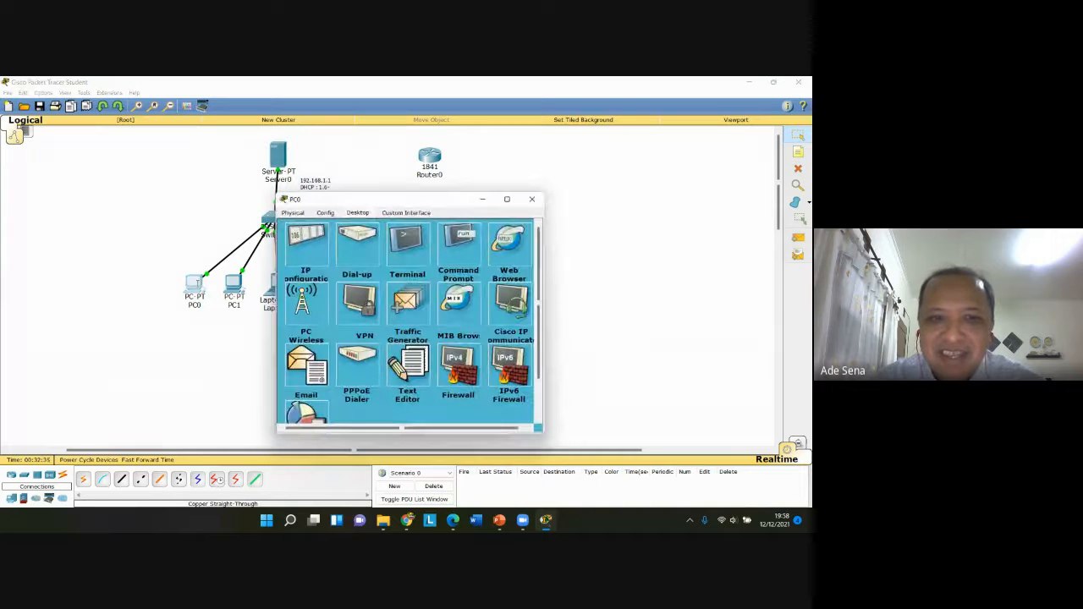
{"action": "left_click", "coordinate": [298, 251]}
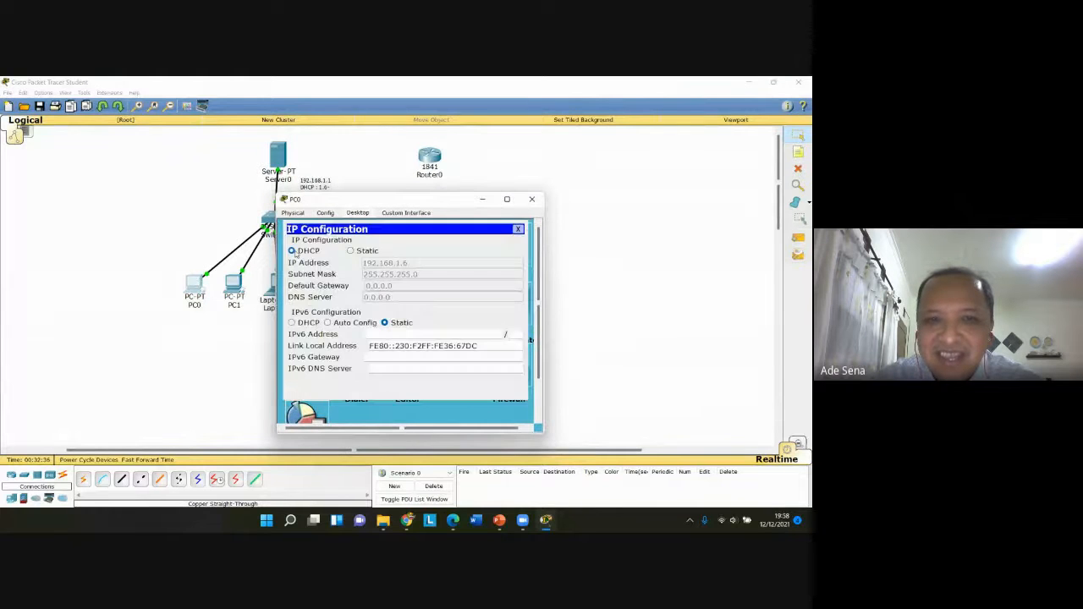
{"action": "left_click", "coordinate": [363, 253]}
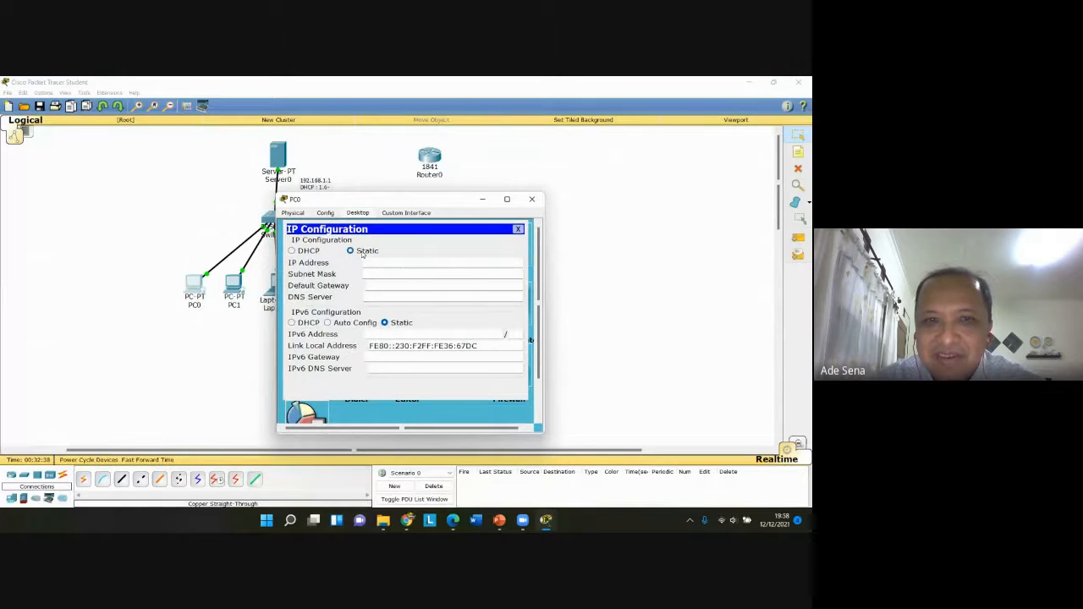
{"action": "left_click", "coordinate": [308, 252]}
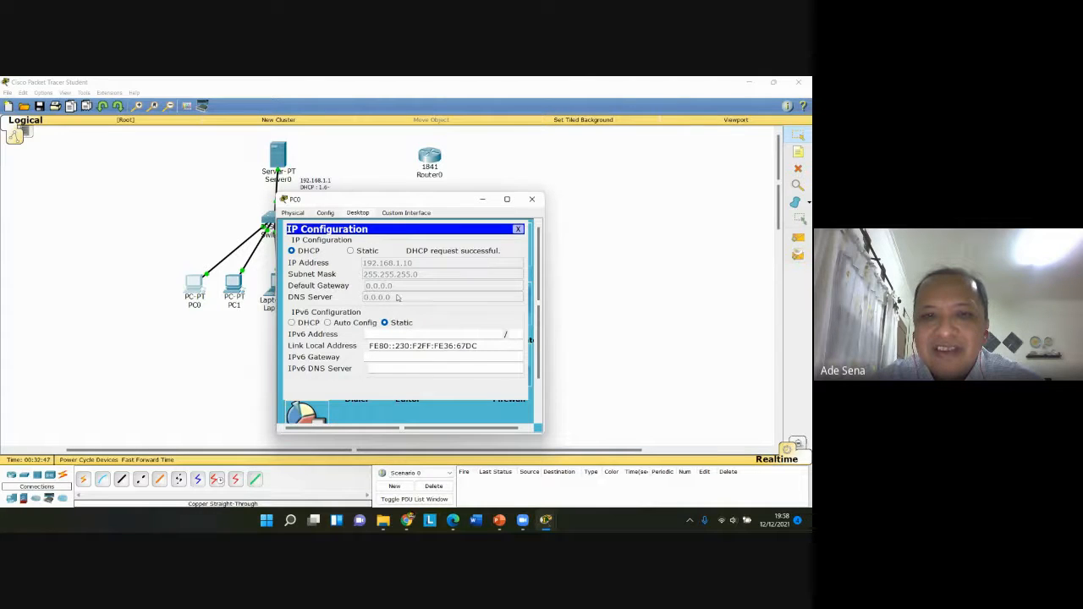
Close PC0's window, set the DNS server in Server0's static IP configuration to 192.168.1.1, and close the server's window
{"action": "left_click", "coordinate": [517, 229]}
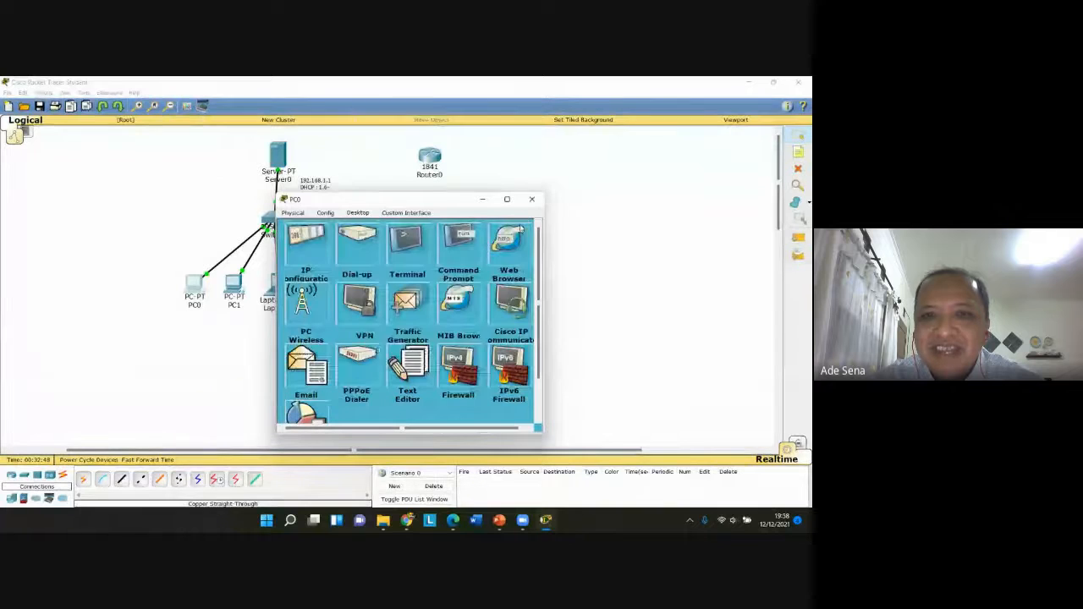
{"action": "left_click", "coordinate": [532, 200]}
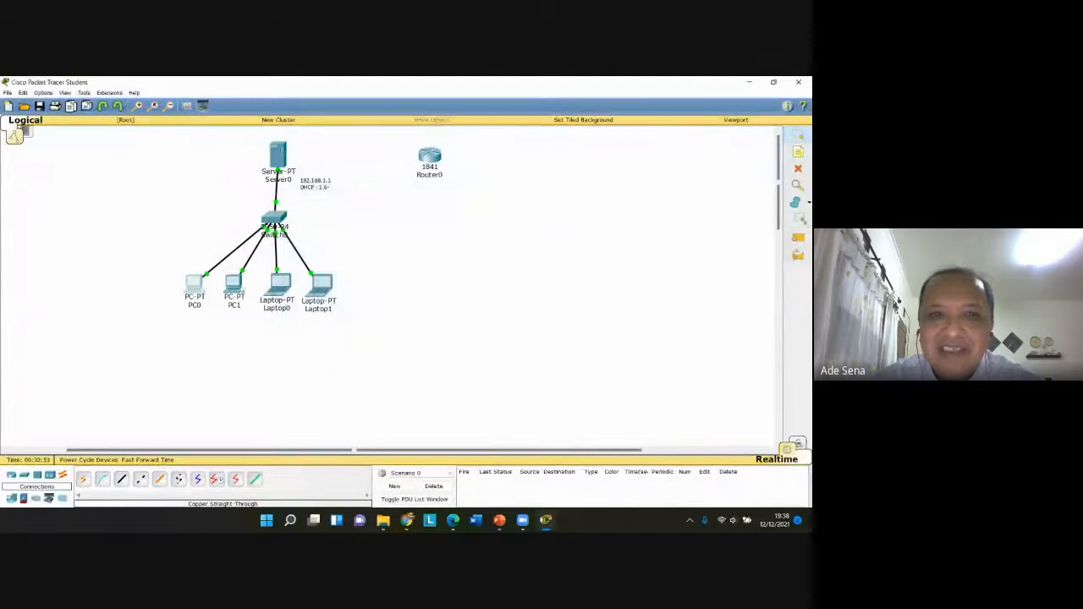
{"action": "left_click", "coordinate": [279, 154]}
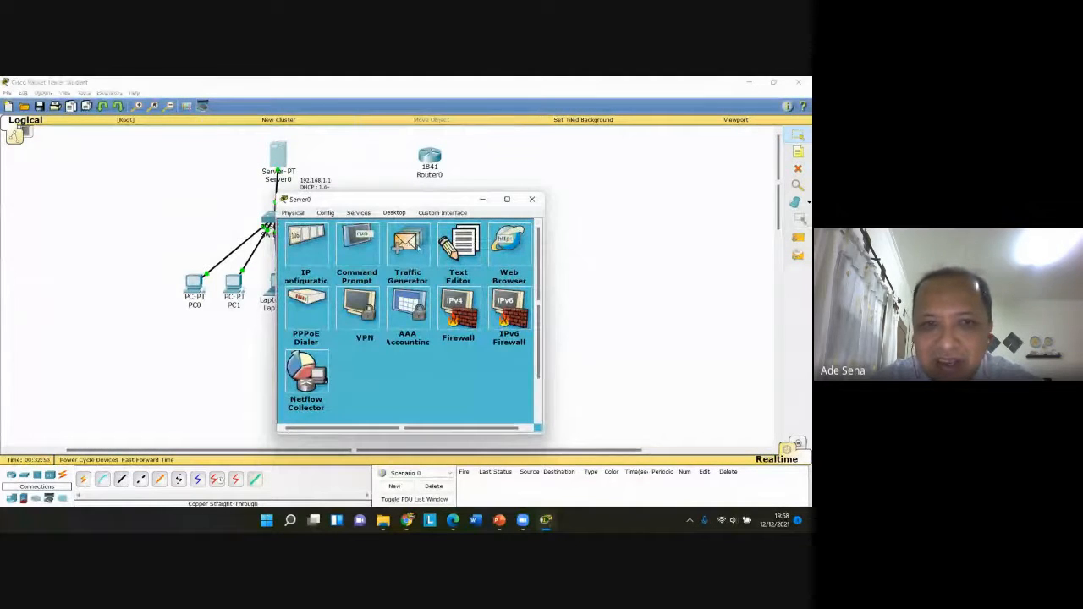
{"action": "left_click", "coordinate": [308, 246]}
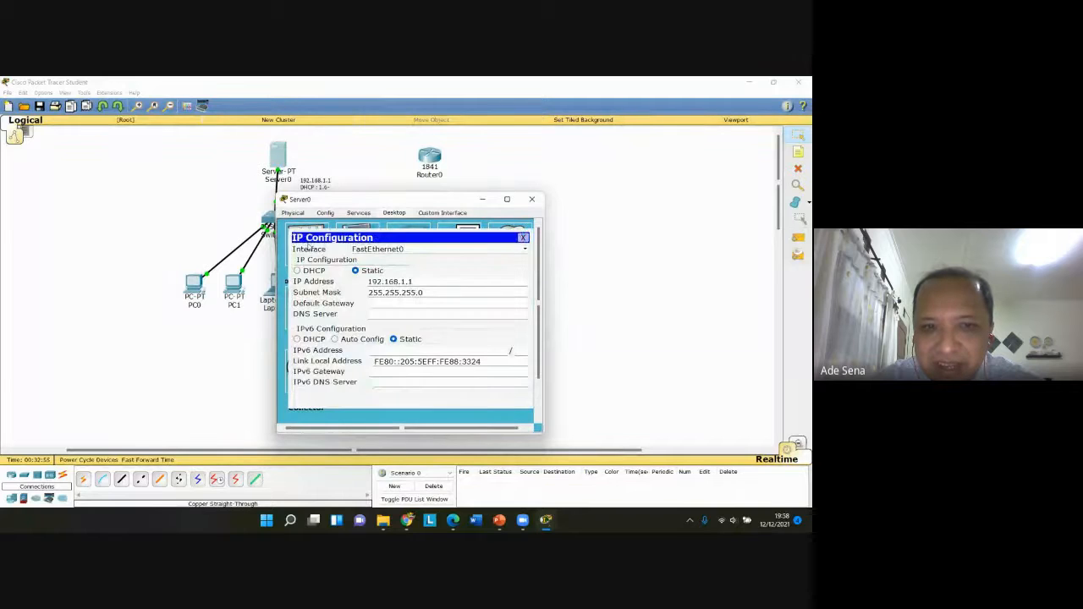
{"action": "left_click", "coordinate": [387, 314]}
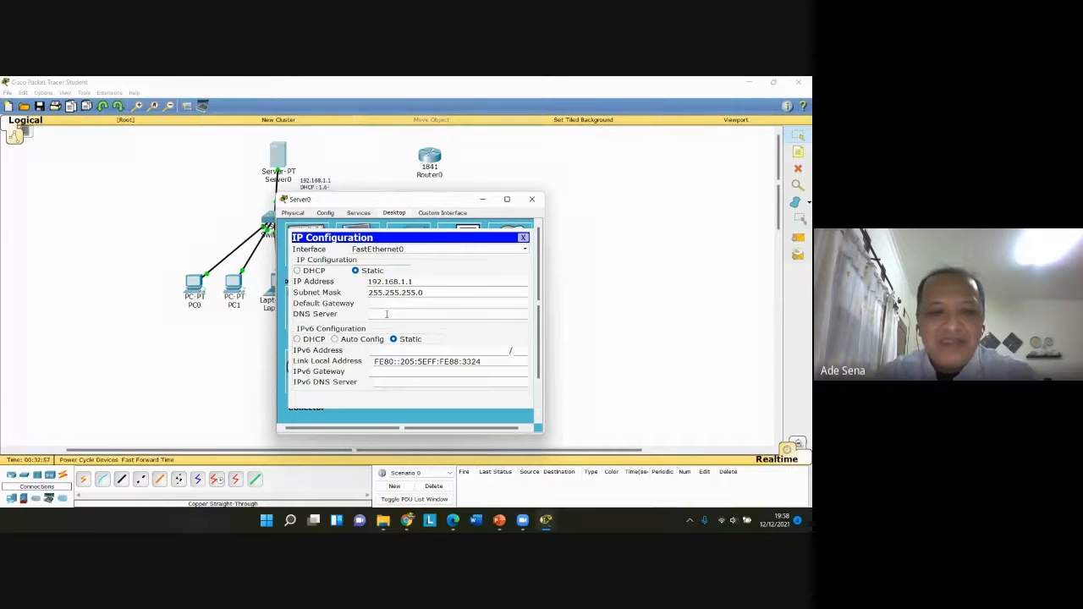
{"action": "type", "text": "192."}
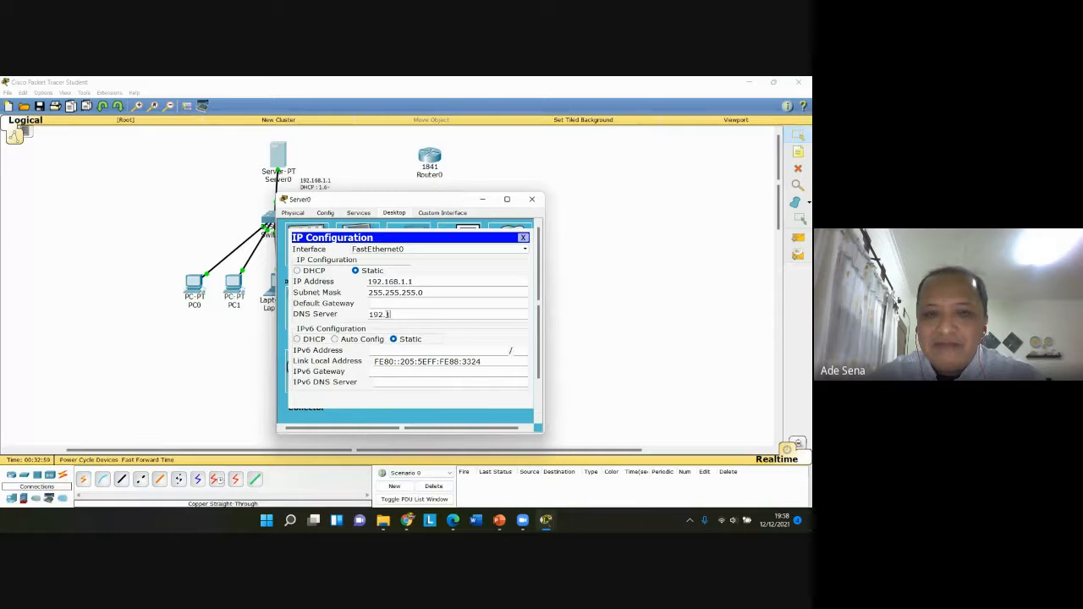
{"action": "type", "text": "168."}
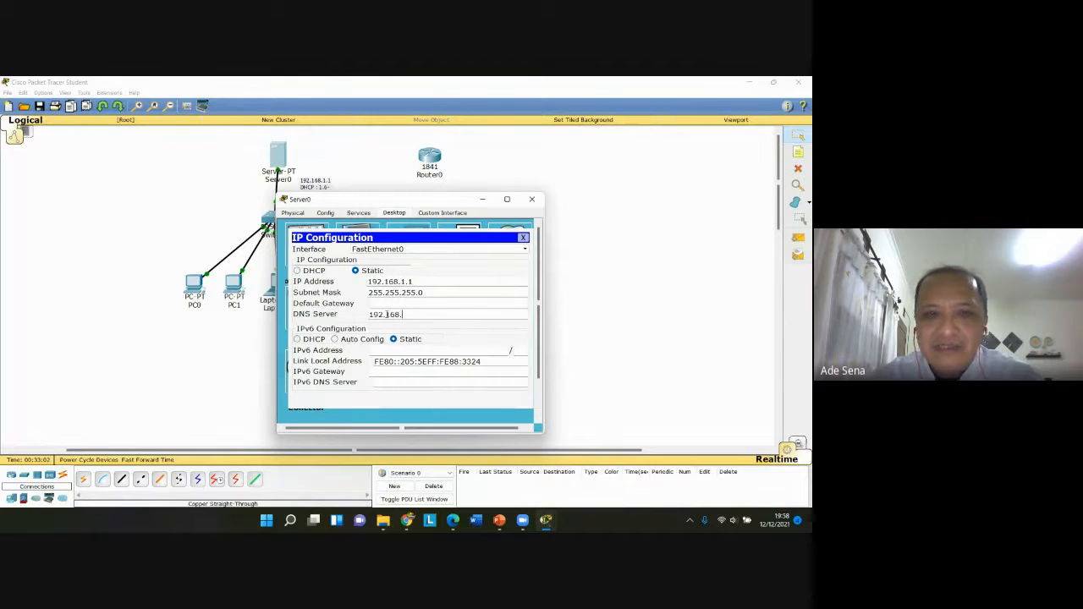
{"action": "type", "text": "1.1"}
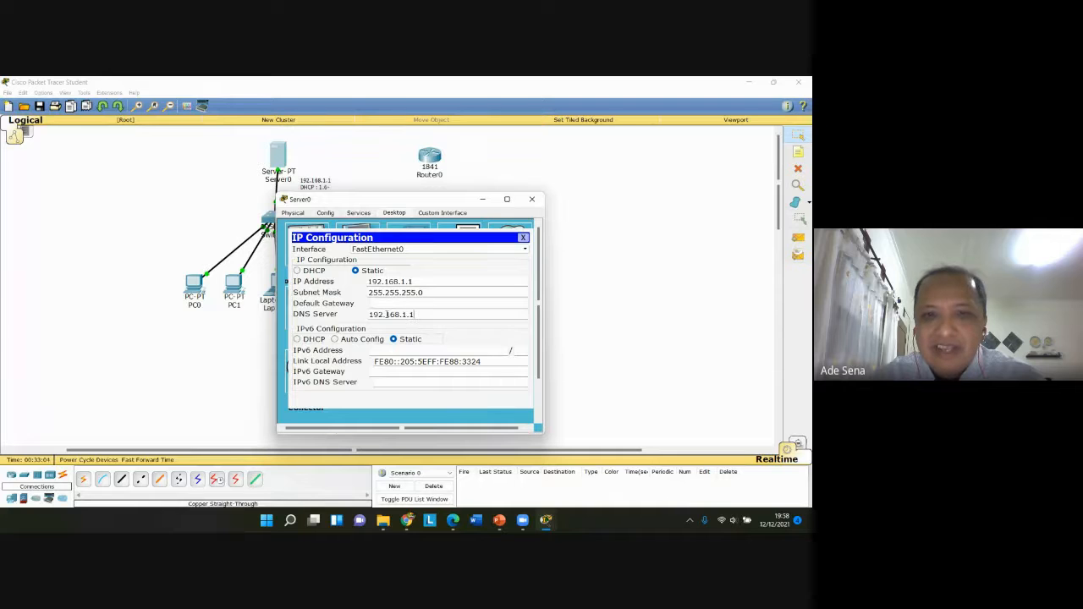
{"action": "left_click", "coordinate": [522, 238]}
{"action": "left_click", "coordinate": [532, 199]}
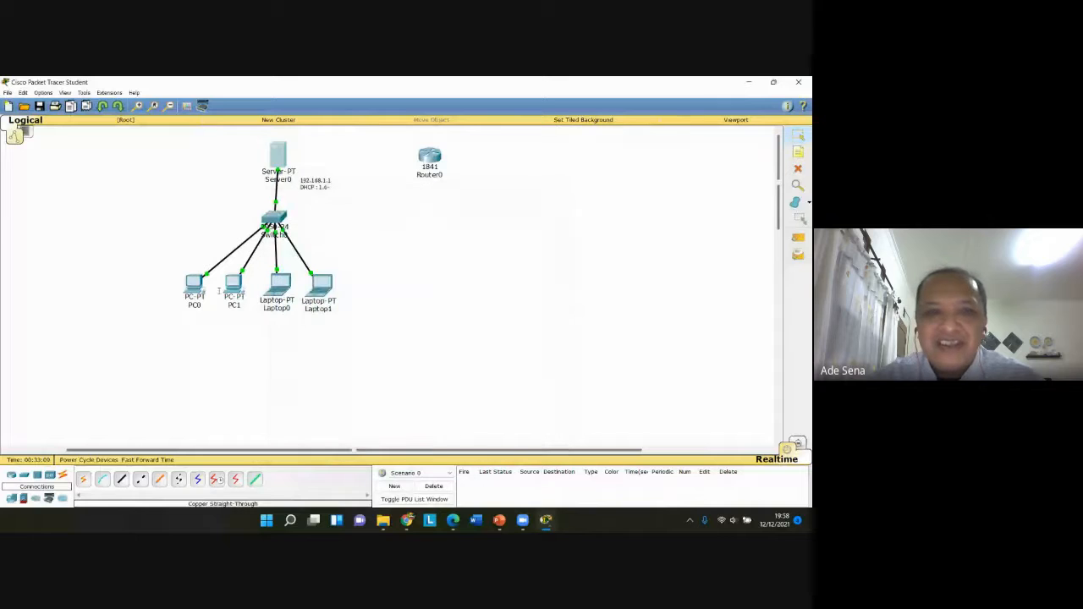
Switch PC0's IP configuration to Static and back to DHCP to obtain the server's new DNS setting
{"action": "left_click", "coordinate": [194, 284]}
{"action": "left_click", "coordinate": [302, 245]}
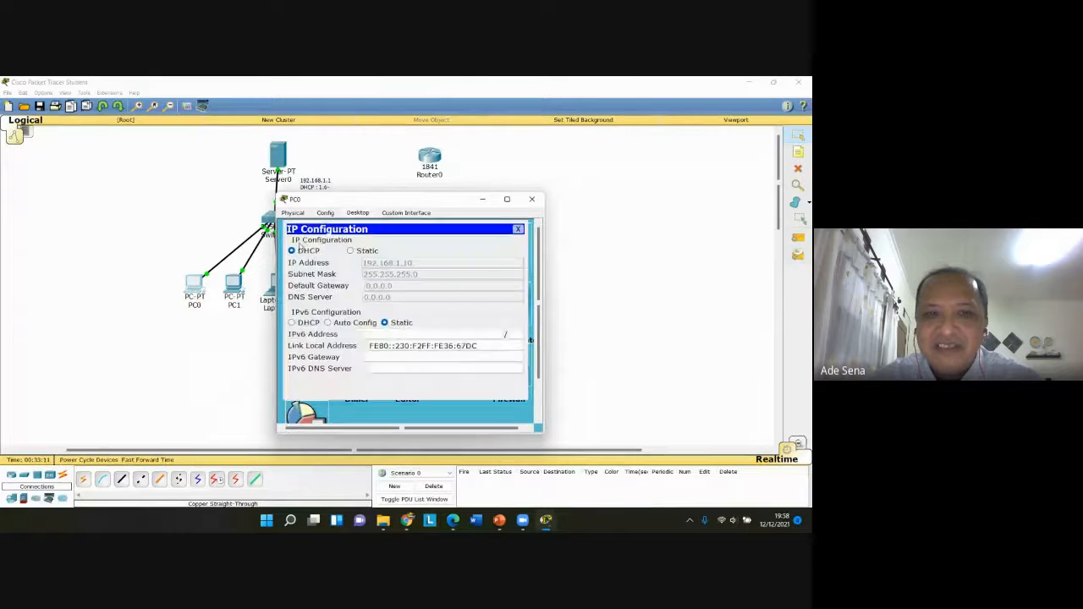
{"action": "left_click", "coordinate": [349, 251]}
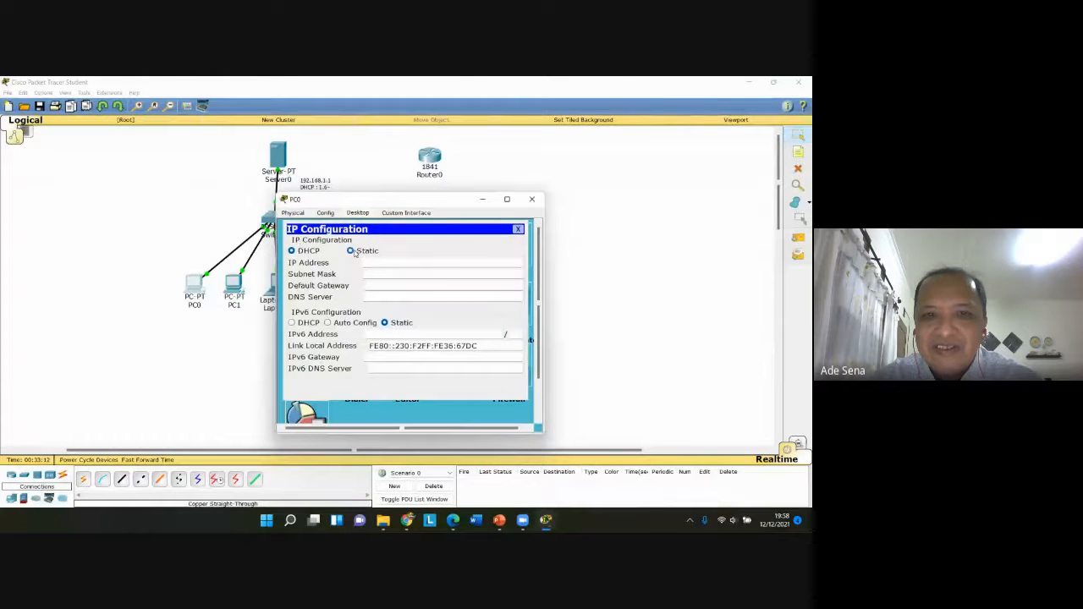
{"action": "left_click", "coordinate": [309, 252]}
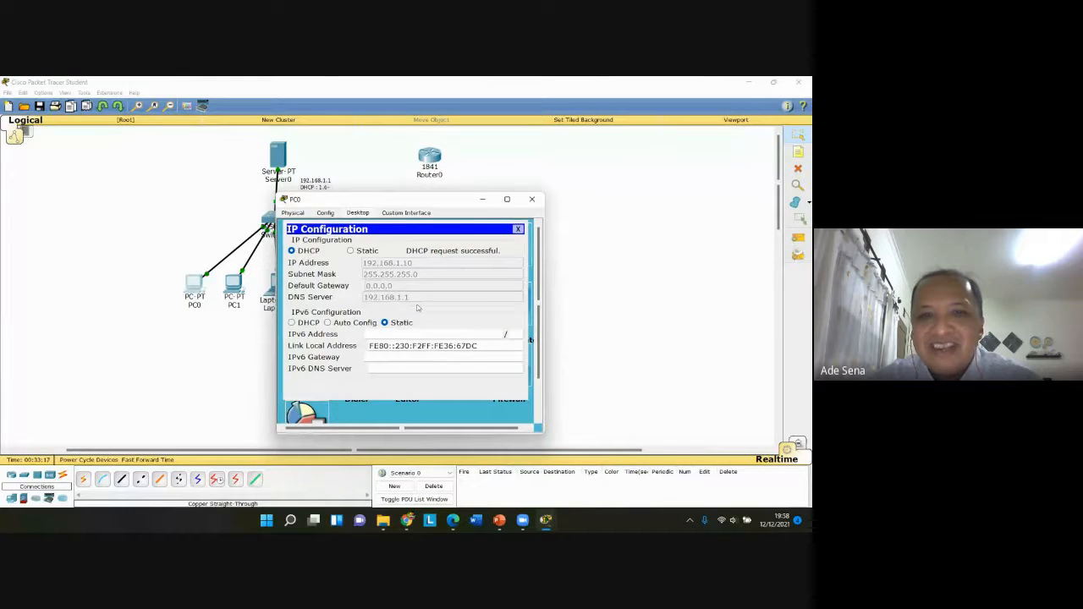
{"action": "left_click", "coordinate": [518, 229]}
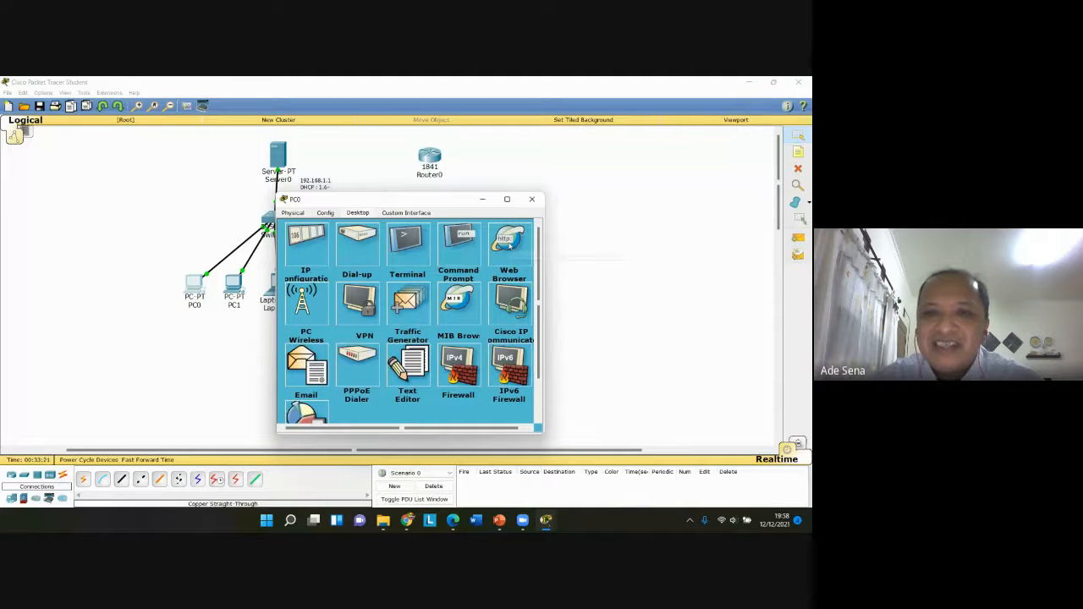
Try to load elektrounjani.com in PC0's web browser, and close the browser and PC0's window
{"action": "left_click", "coordinate": [508, 243]}
{"action": "left_click", "coordinate": [426, 254]}
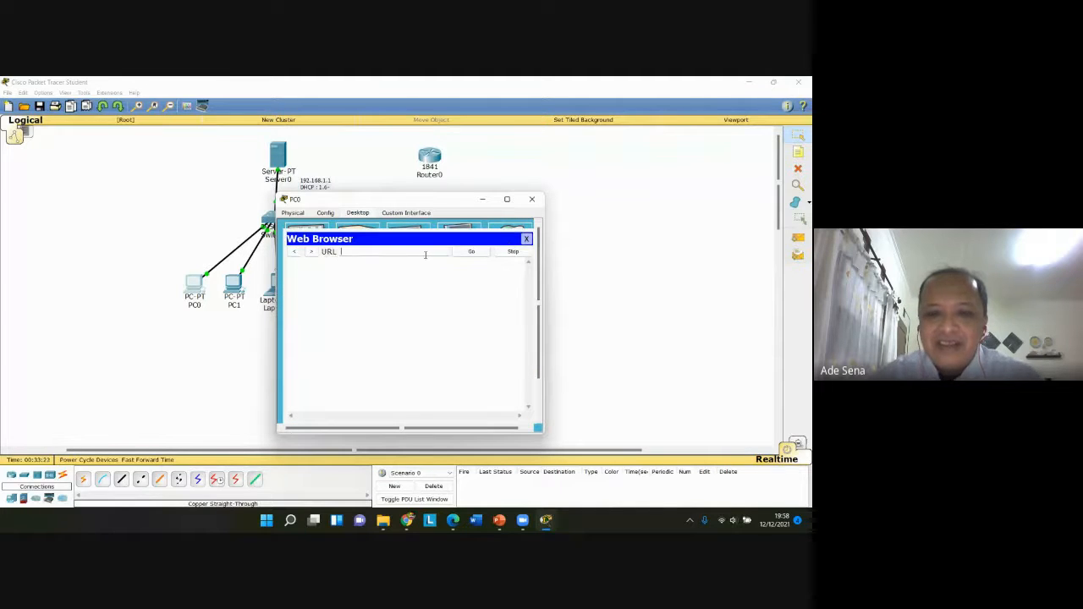
{"action": "type", "text": "elektr"}
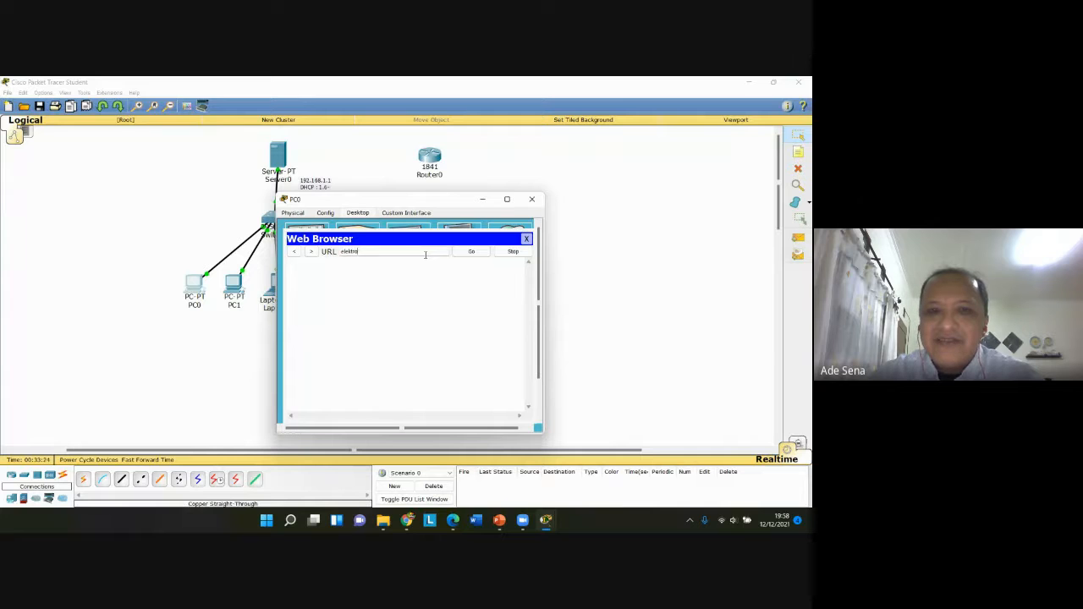
{"action": "type", "text": "ounjani.com"}
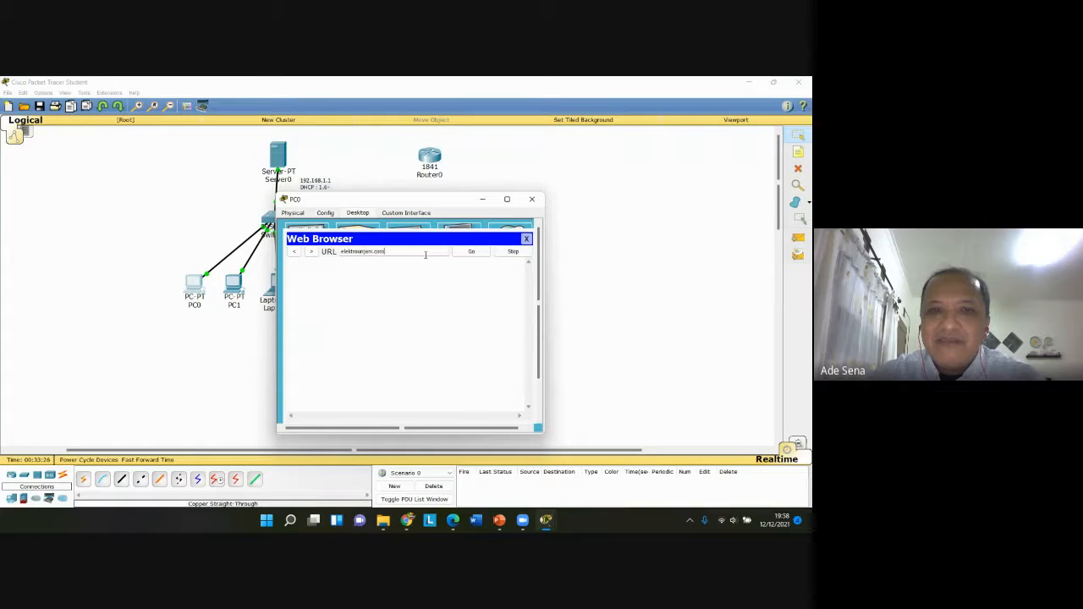
{"action": "key", "text": "Return"}
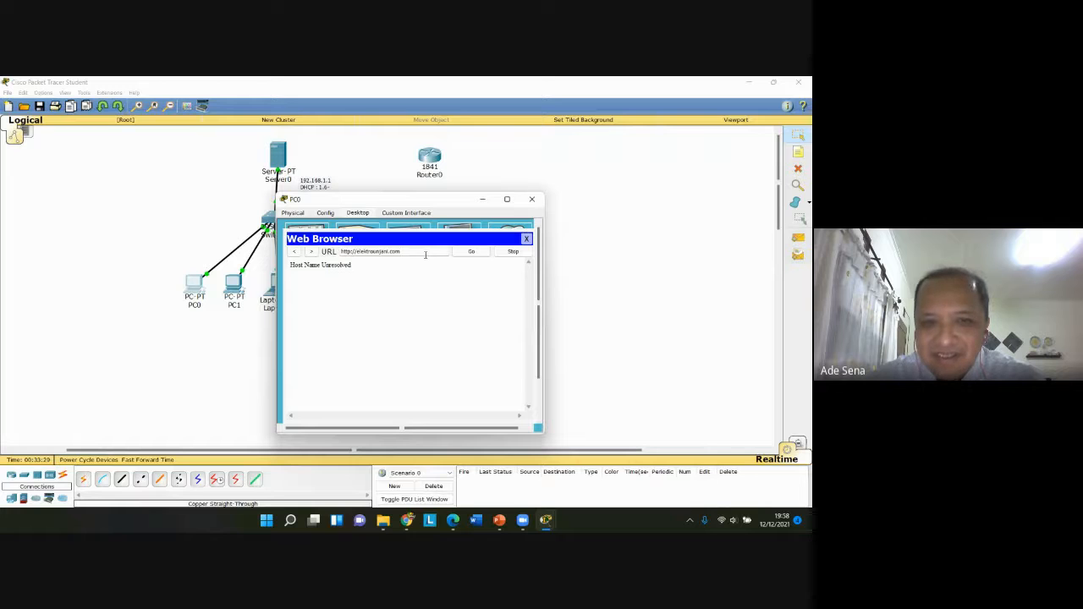
{"action": "left_click", "coordinate": [471, 255]}
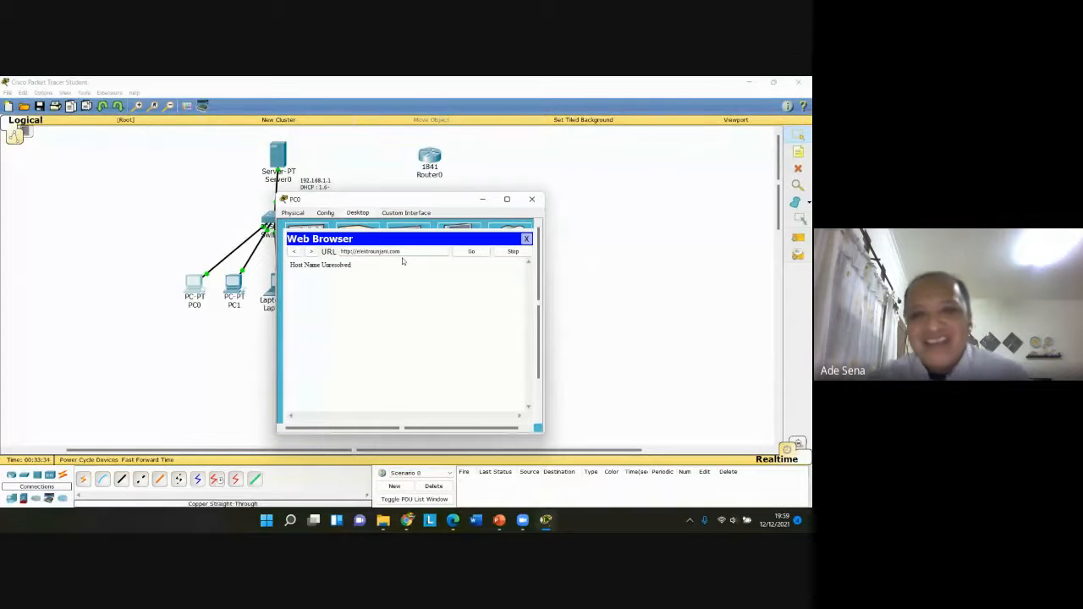
{"action": "left_click", "coordinate": [527, 241]}
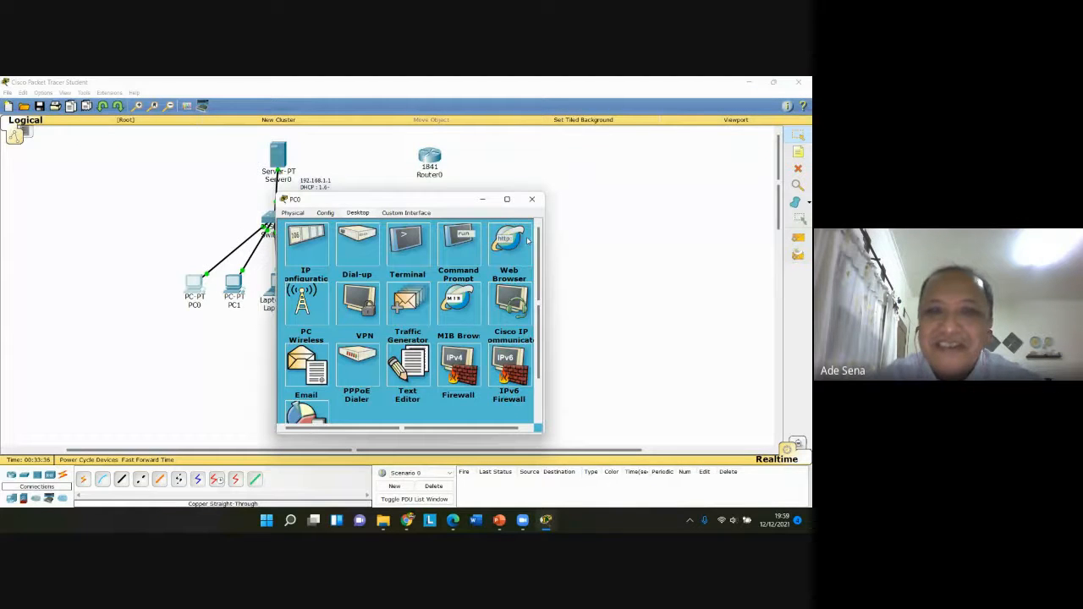
{"action": "left_click", "coordinate": [531, 199]}
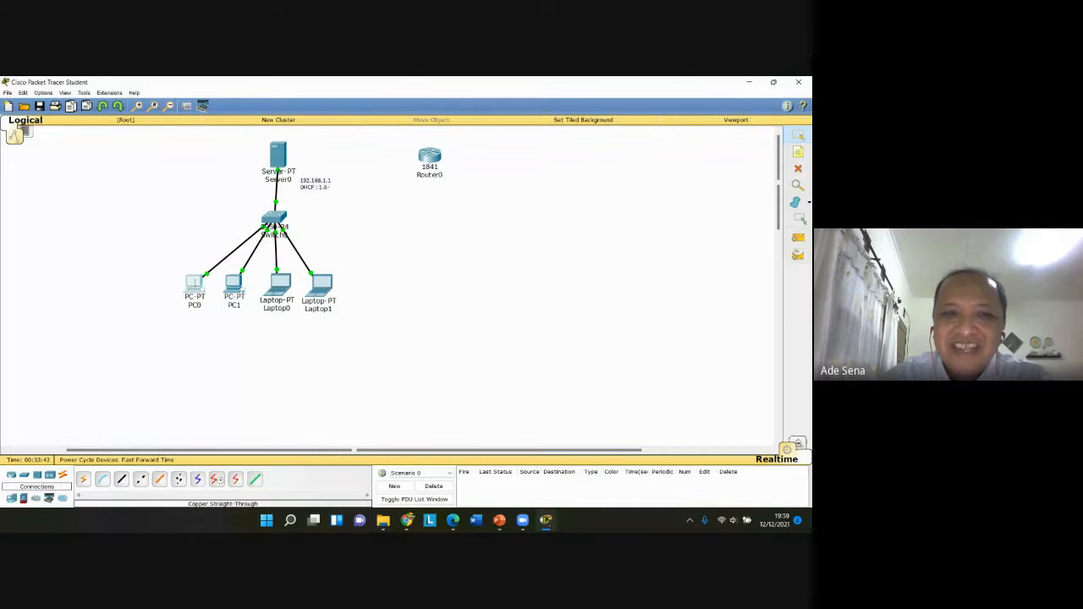
Check PC0's IP configuration and its command prompt's ping history, and close PC0's window
{"action": "left_click", "coordinate": [194, 284]}
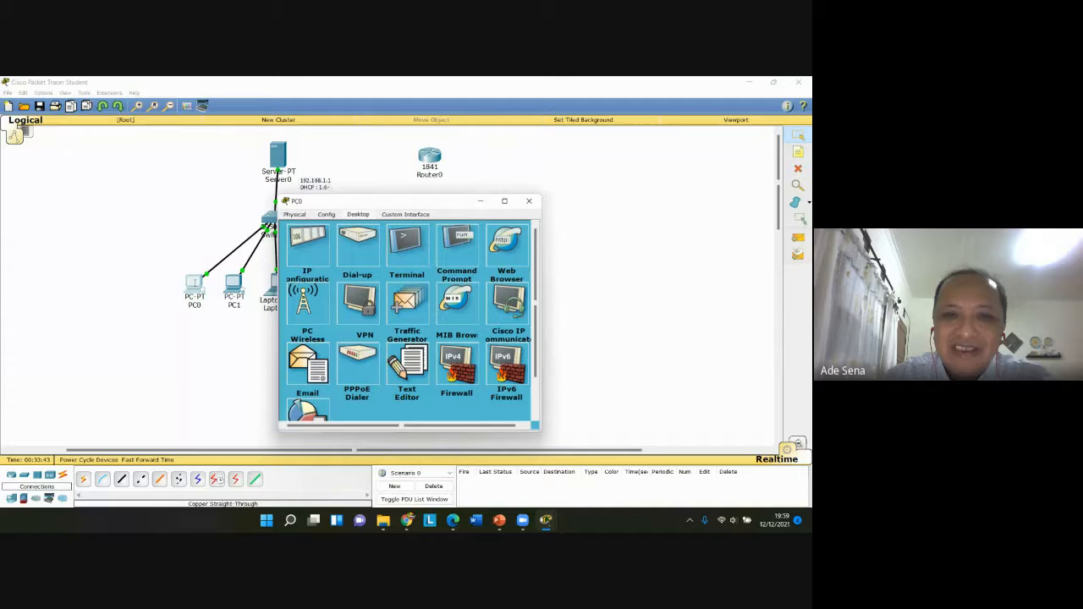
{"action": "left_click", "coordinate": [317, 258]}
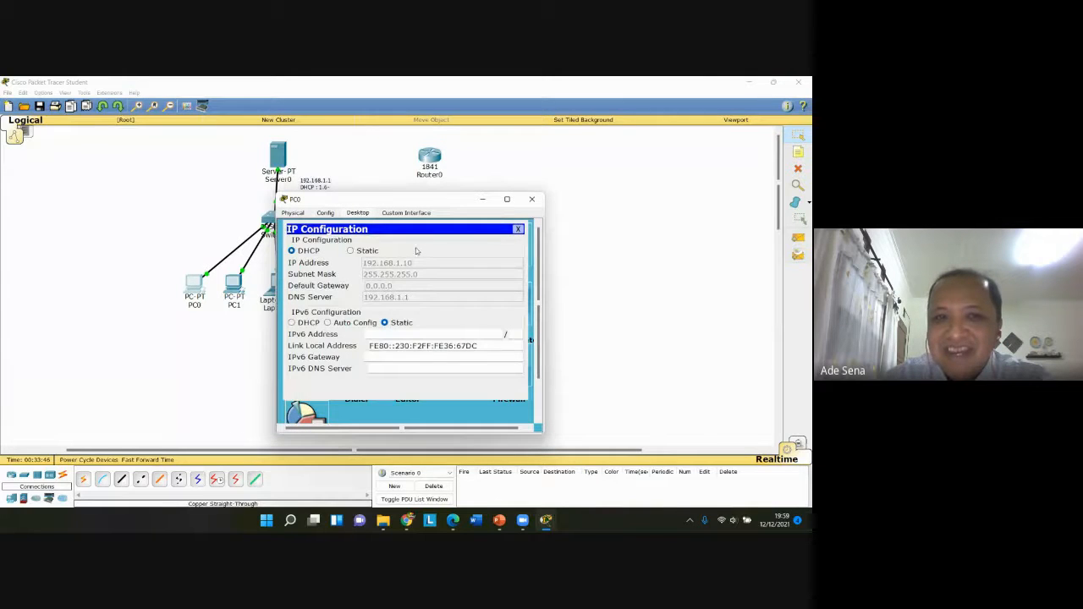
{"action": "left_click", "coordinate": [522, 230]}
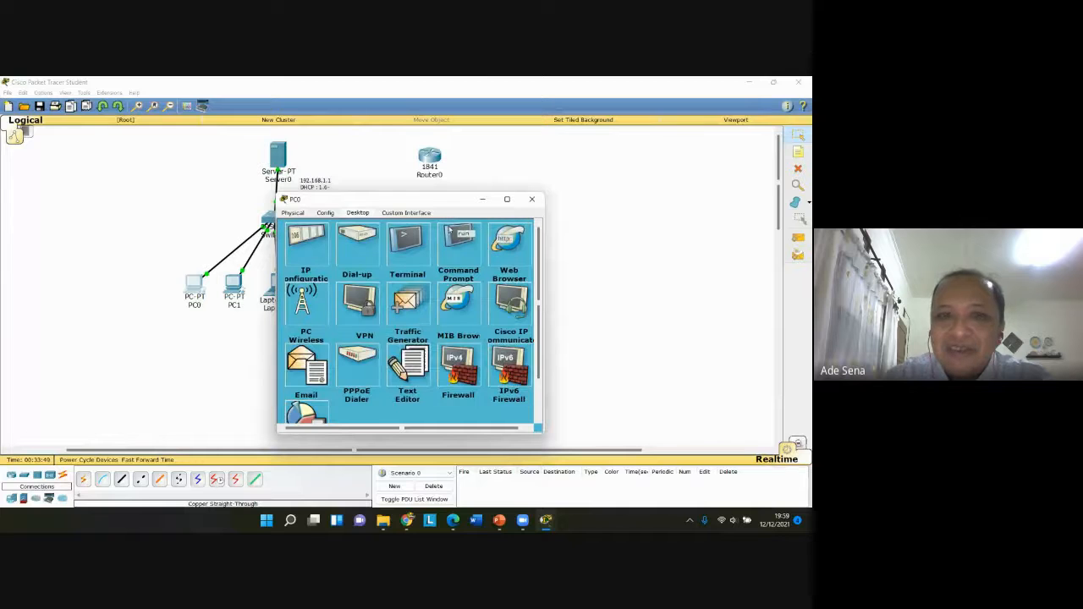
{"action": "left_click", "coordinate": [460, 237]}
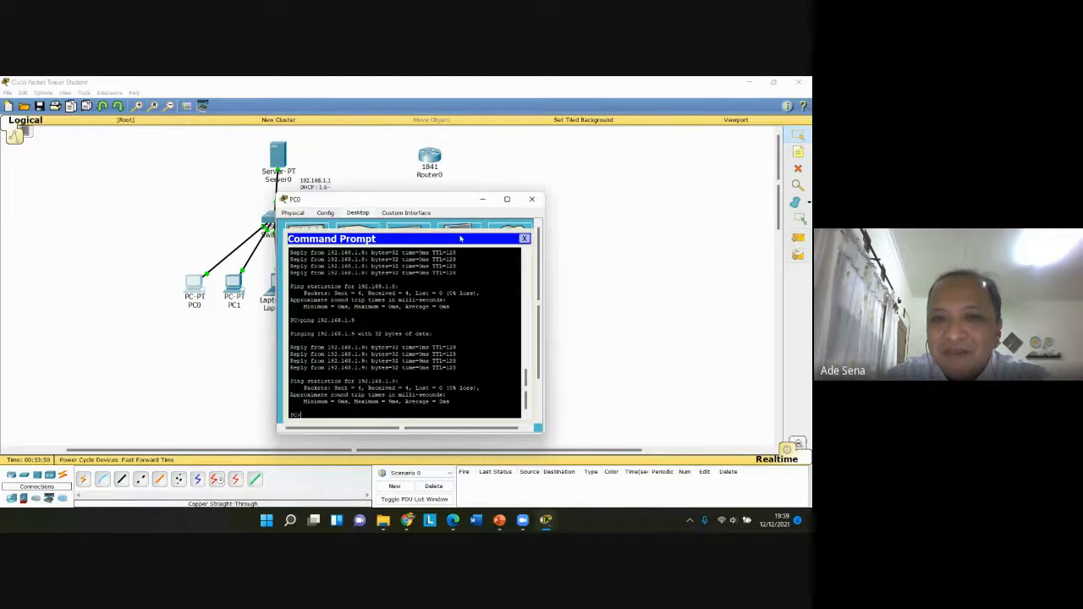
{"action": "left_click", "coordinate": [522, 240]}
{"action": "left_click", "coordinate": [531, 199]}
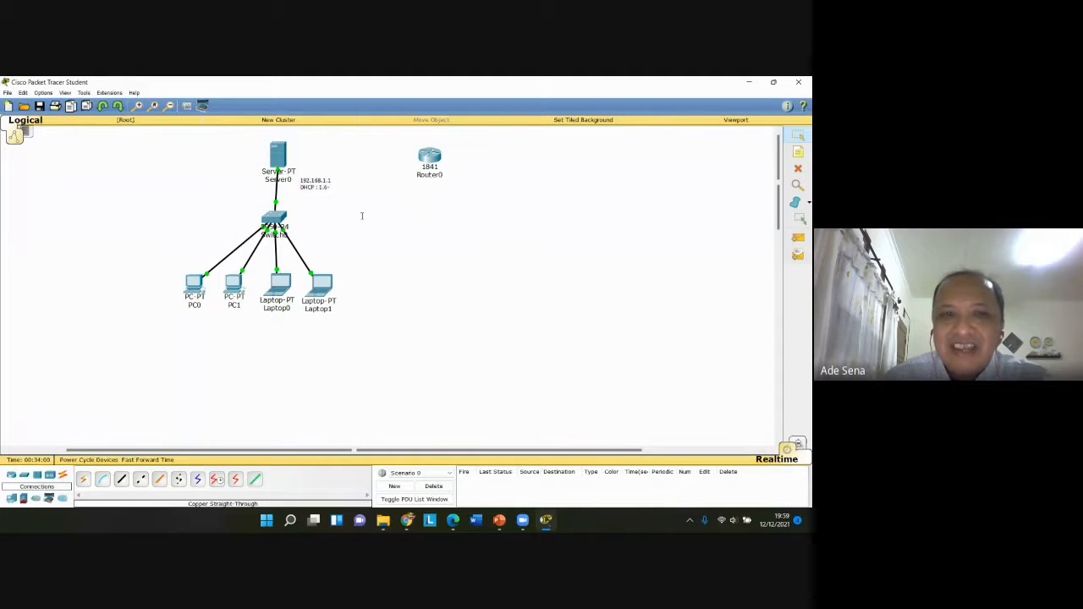
Place three PC-PT end devices side by side in the empty area below Router0, away from the existing network
{"action": "left_click", "coordinate": [24, 476]}
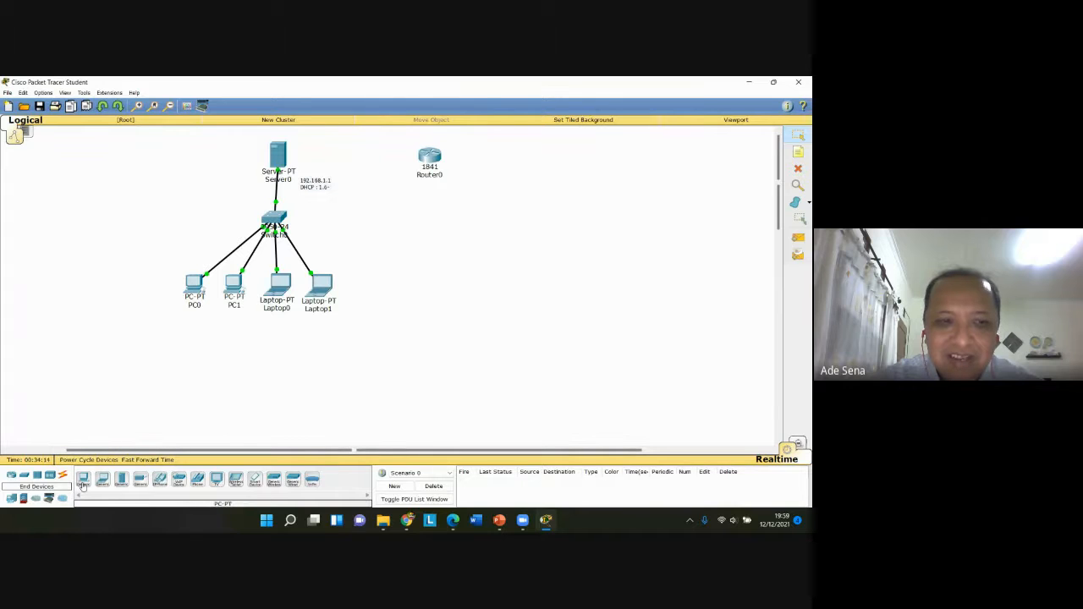
{"action": "left_click", "coordinate": [82, 479]}
{"action": "left_click", "coordinate": [477, 280]}
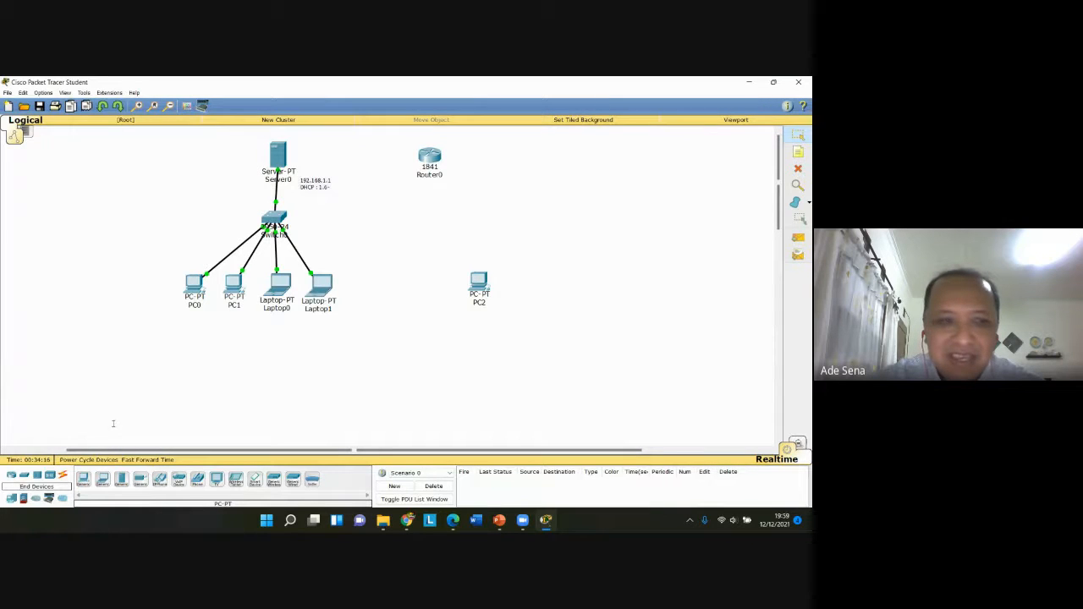
{"action": "left_click", "coordinate": [83, 478]}
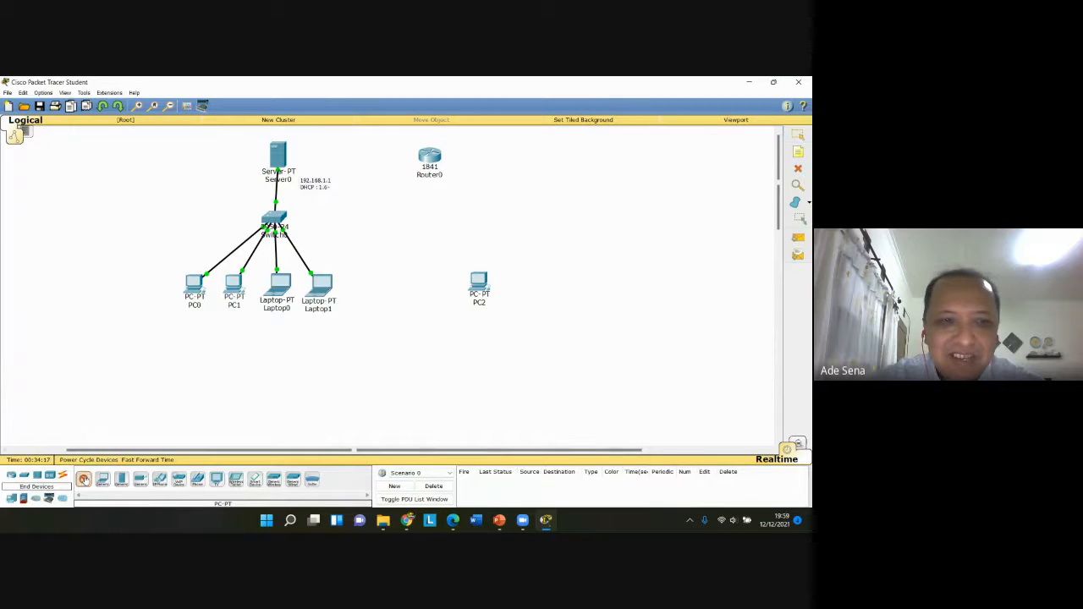
{"action": "left_click", "coordinate": [514, 274]}
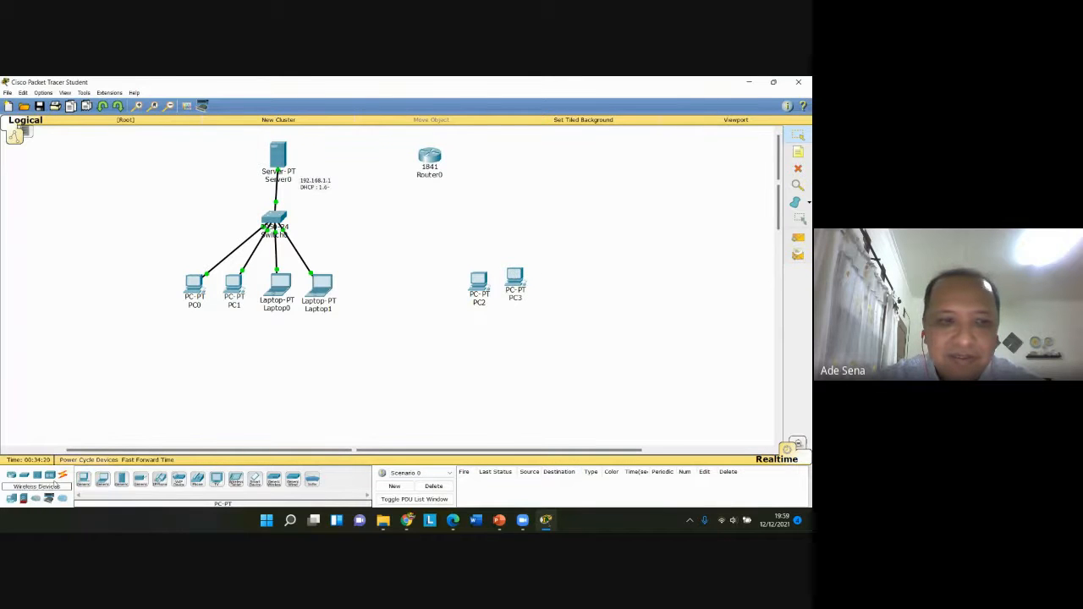
{"action": "left_click", "coordinate": [551, 277]}
Move PC3 slightly down to line it up with PC2 and PC4, leaving PC4's settings window closed
{"action": "left_click", "coordinate": [512, 277]}
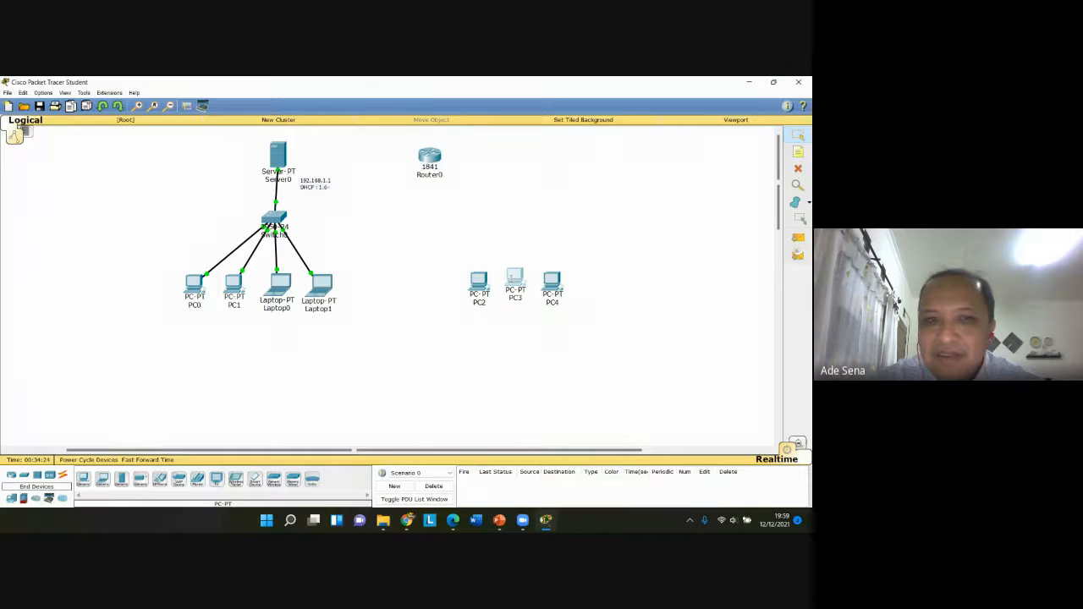
{"action": "left_click_drag", "start_coordinate": [512, 276], "coordinate": [511, 282]}
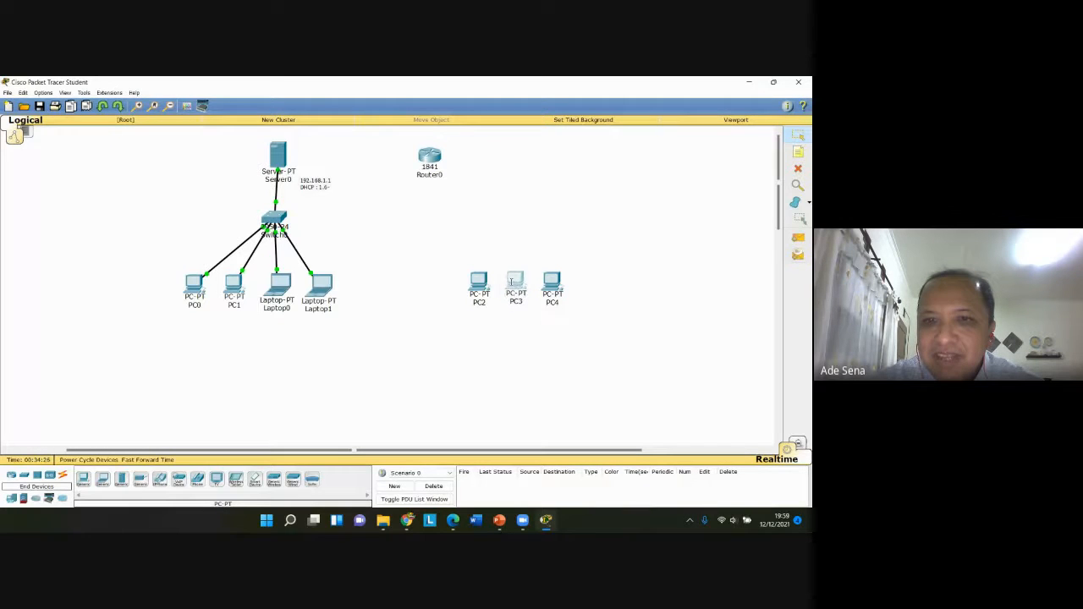
{"action": "left_click", "coordinate": [550, 278]}
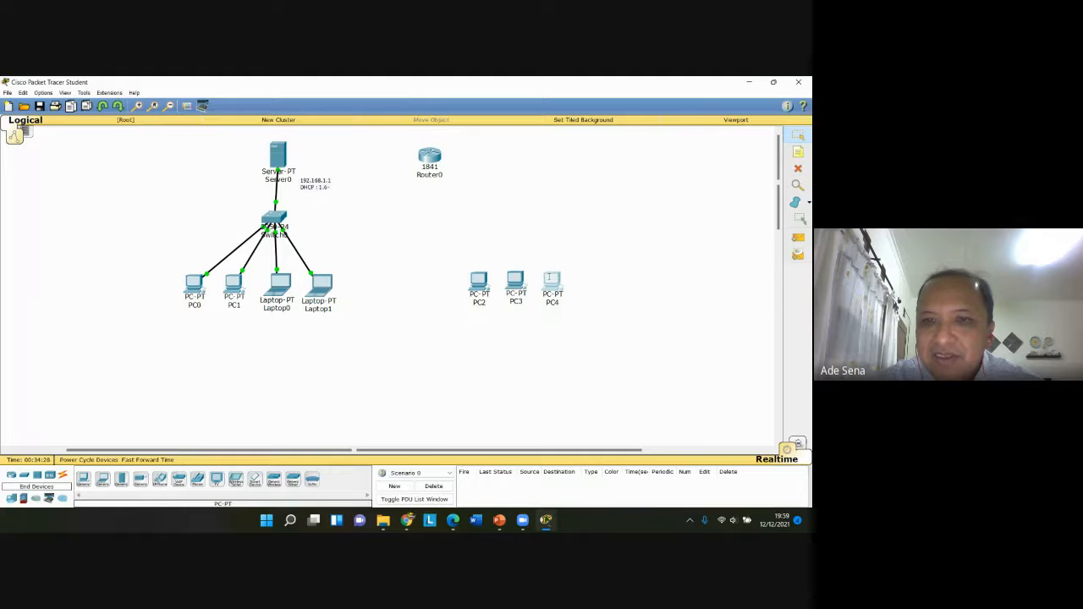
{"action": "left_click", "coordinate": [550, 277]}
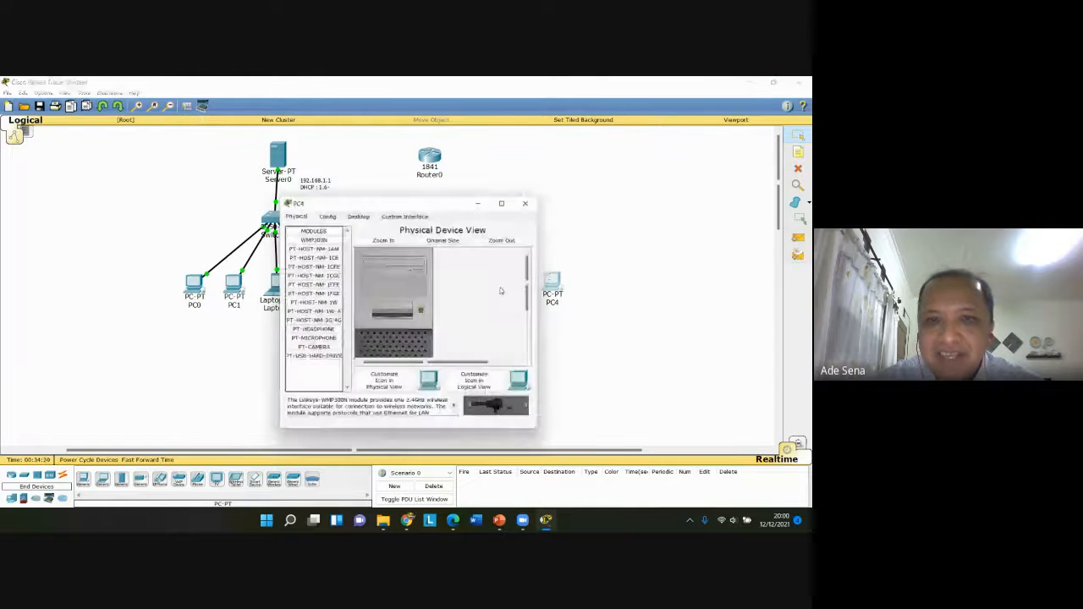
{"action": "left_click", "coordinate": [525, 203]}
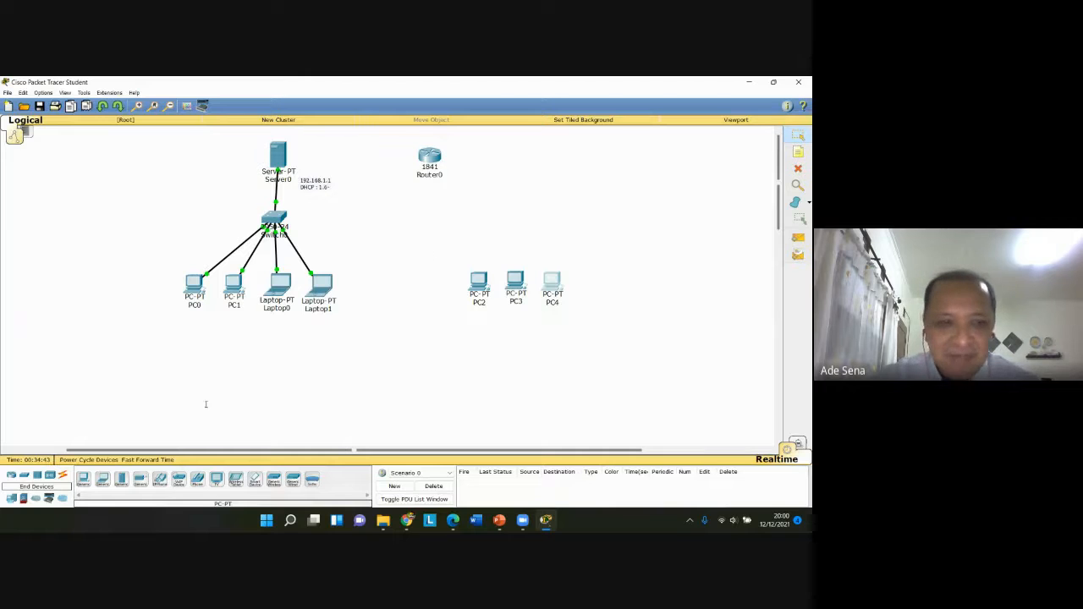
Place a 2950-24 switch above PC3, centred over the three new PCs
{"action": "left_click", "coordinate": [24, 474]}
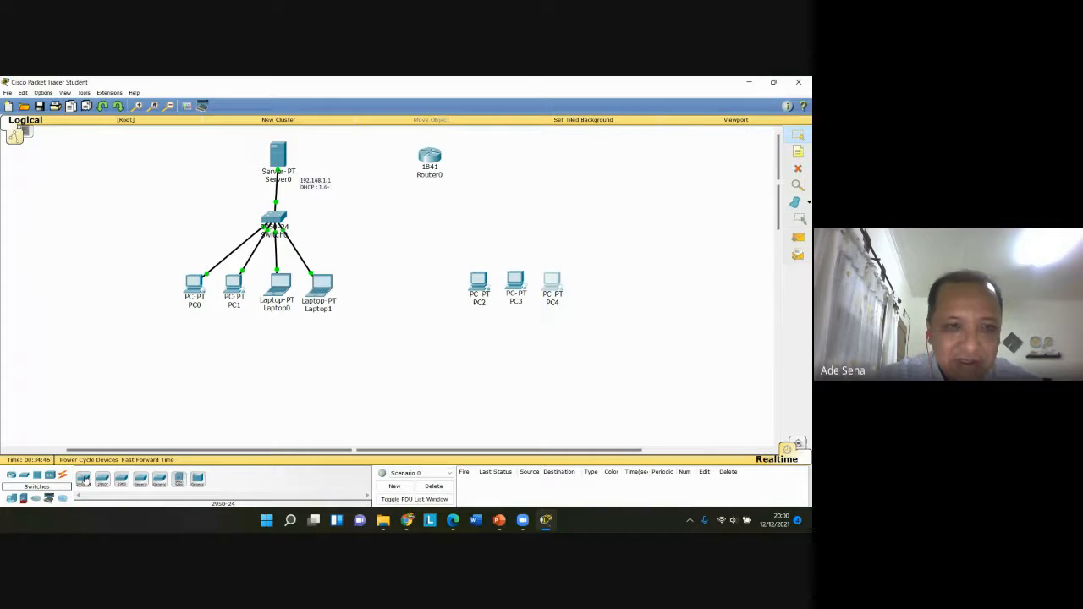
{"action": "left_click", "coordinate": [84, 479]}
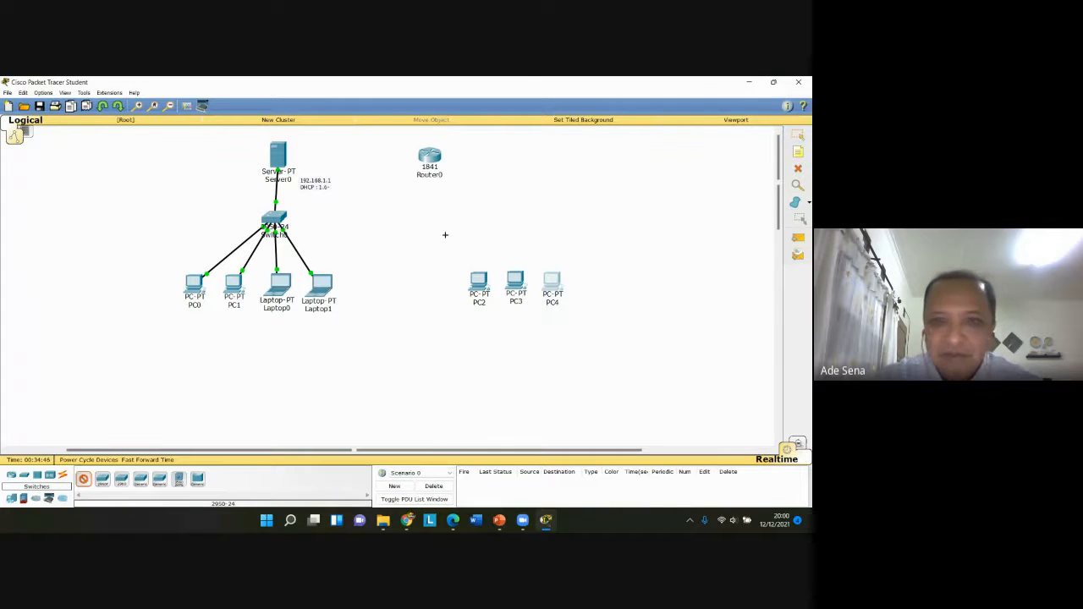
{"action": "left_click", "coordinate": [512, 231]}
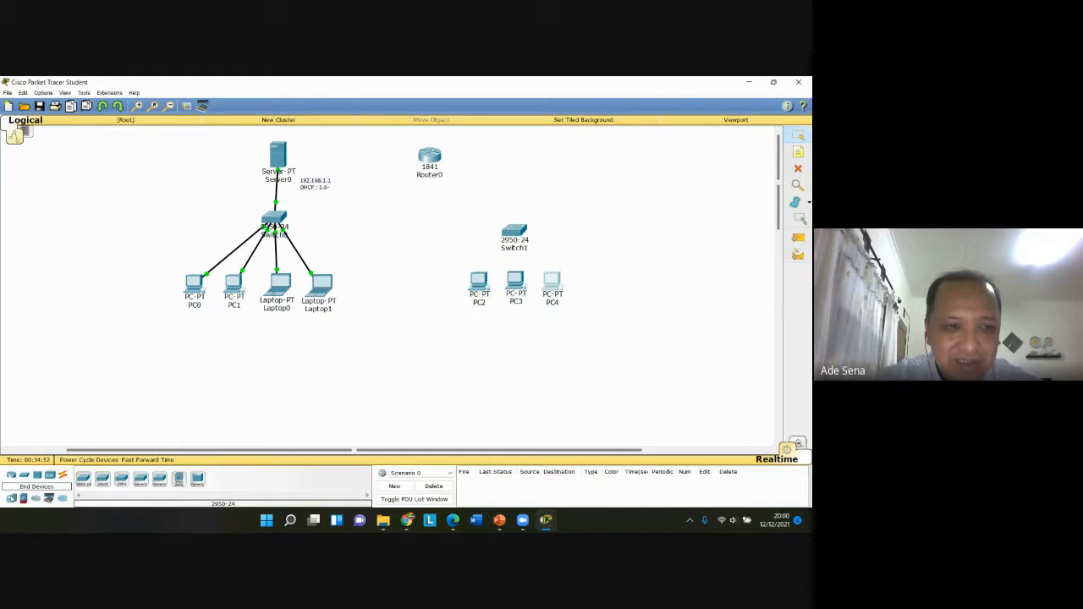
Place a Server-PT above Switch1 and shift Router0 closer to the network of Server0
{"action": "left_click", "coordinate": [12, 499]}
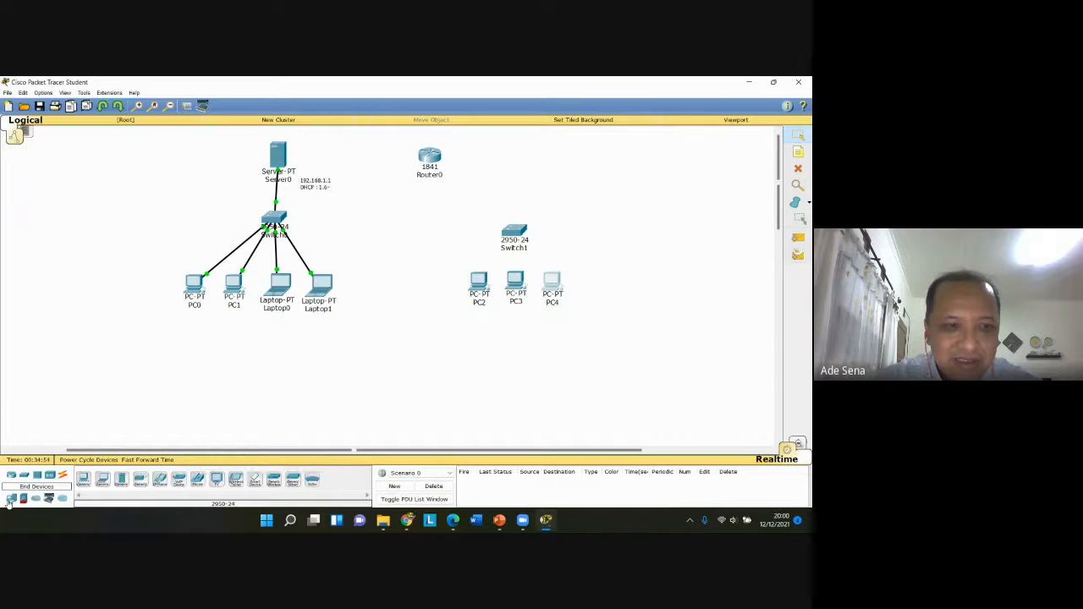
{"action": "left_click", "coordinate": [121, 479]}
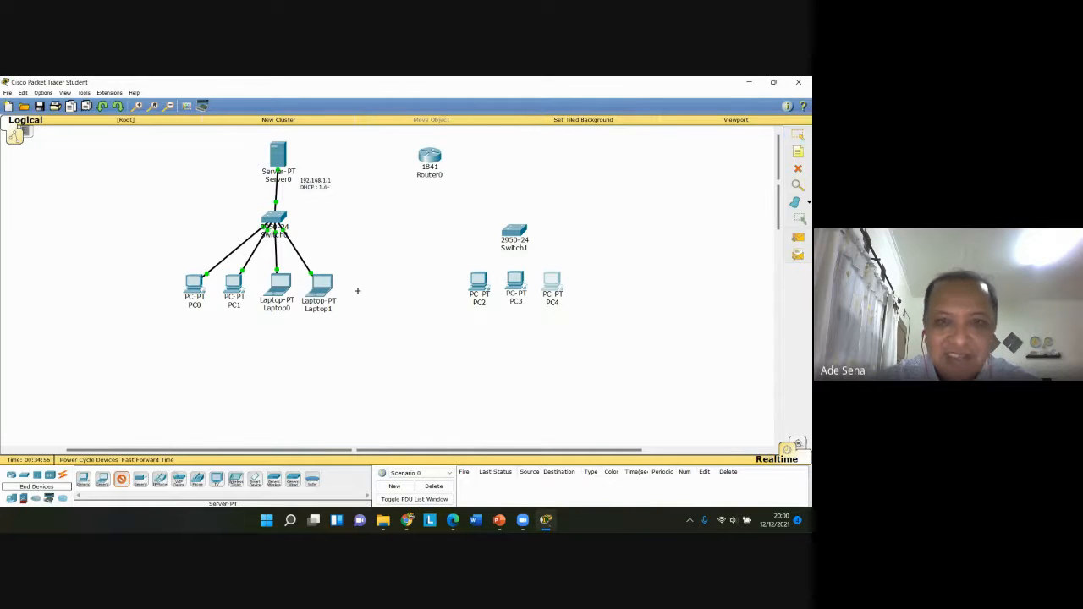
{"action": "left_click", "coordinate": [505, 156]}
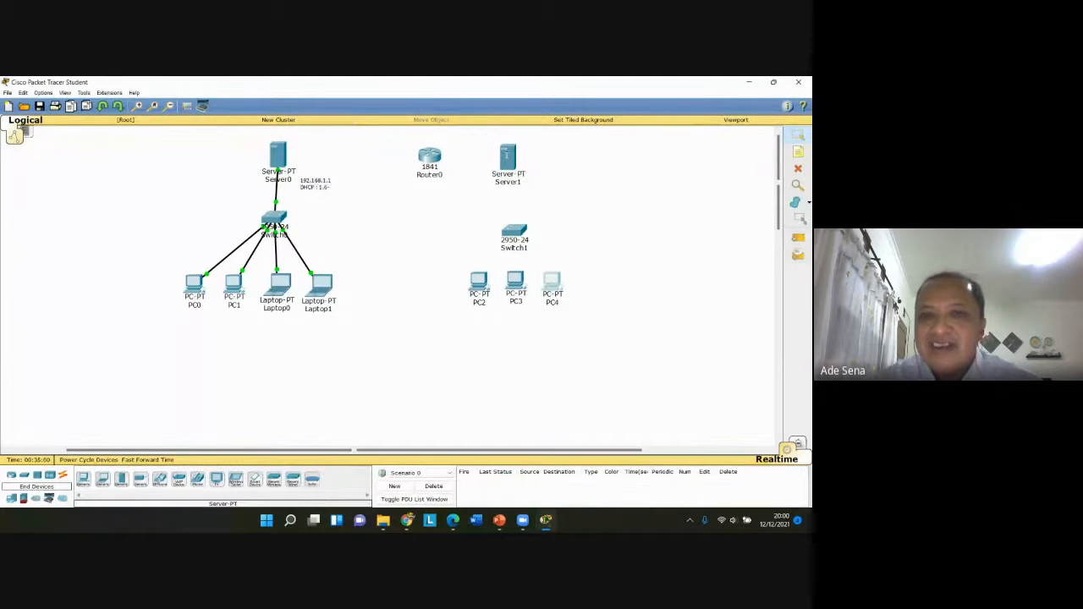
{"action": "left_click_drag", "start_coordinate": [505, 155], "coordinate": [511, 154]}
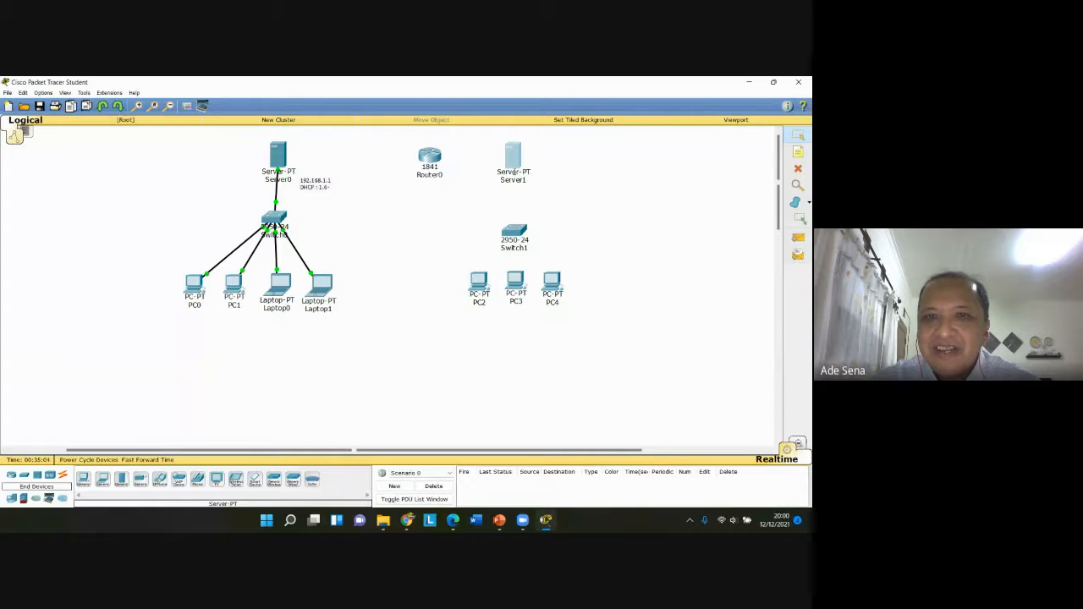
{"action": "left_click_drag", "start_coordinate": [428, 155], "coordinate": [403, 154]}
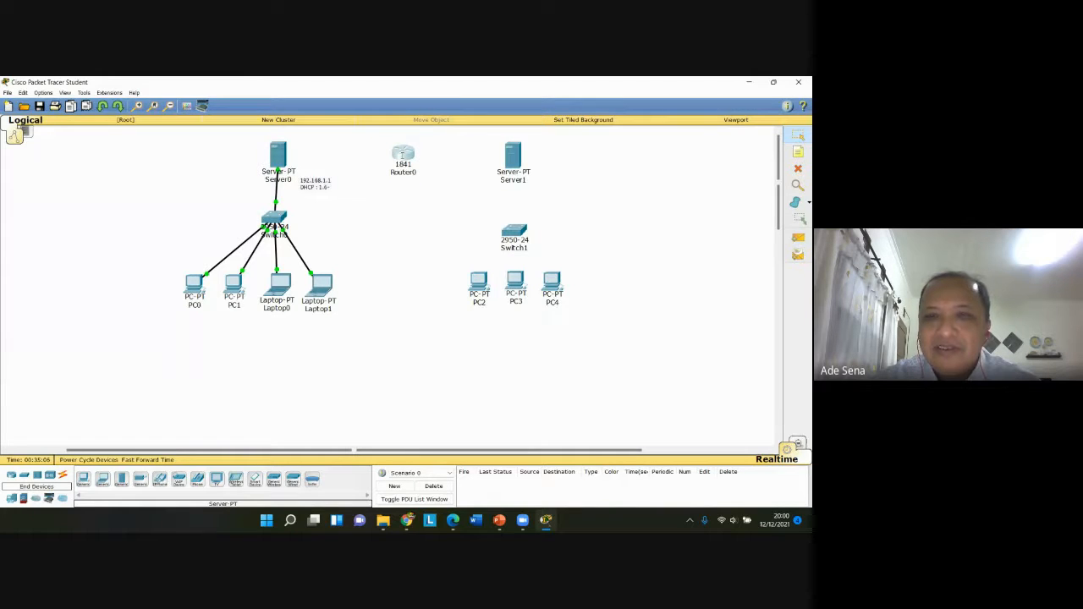
{"action": "left_click", "coordinate": [508, 157]}
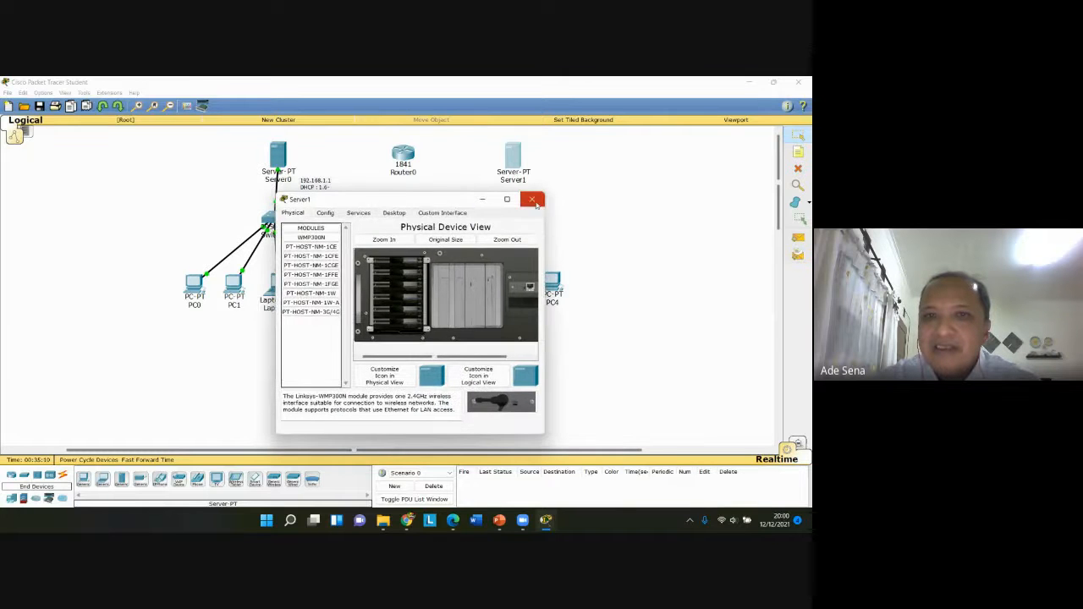
{"action": "left_click", "coordinate": [533, 201]}
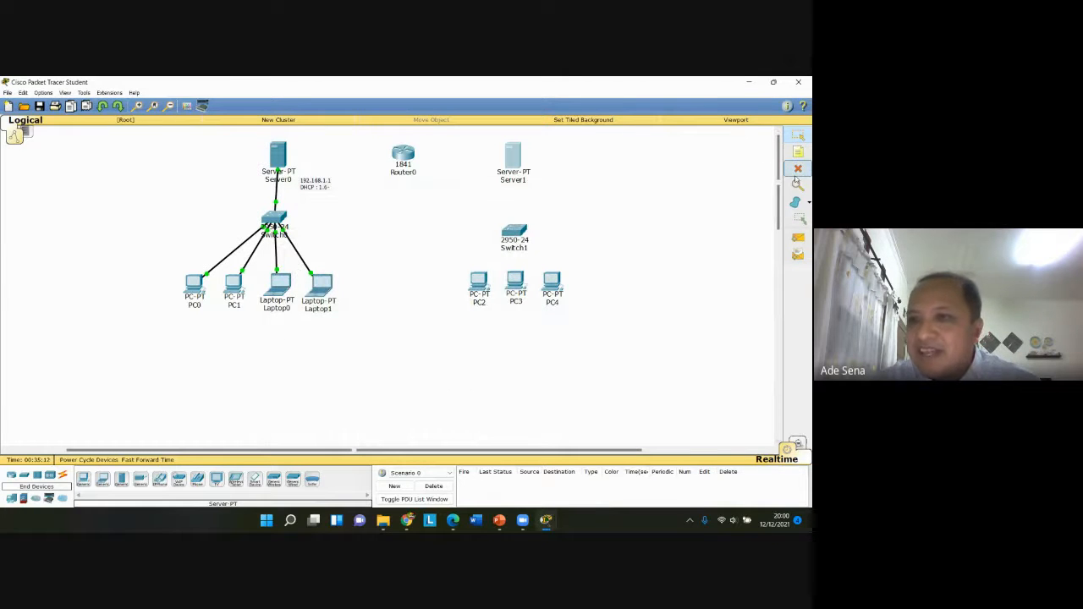
Add a workspace note reading 172.16.1.1 beside Server1
{"action": "left_click", "coordinate": [800, 152]}
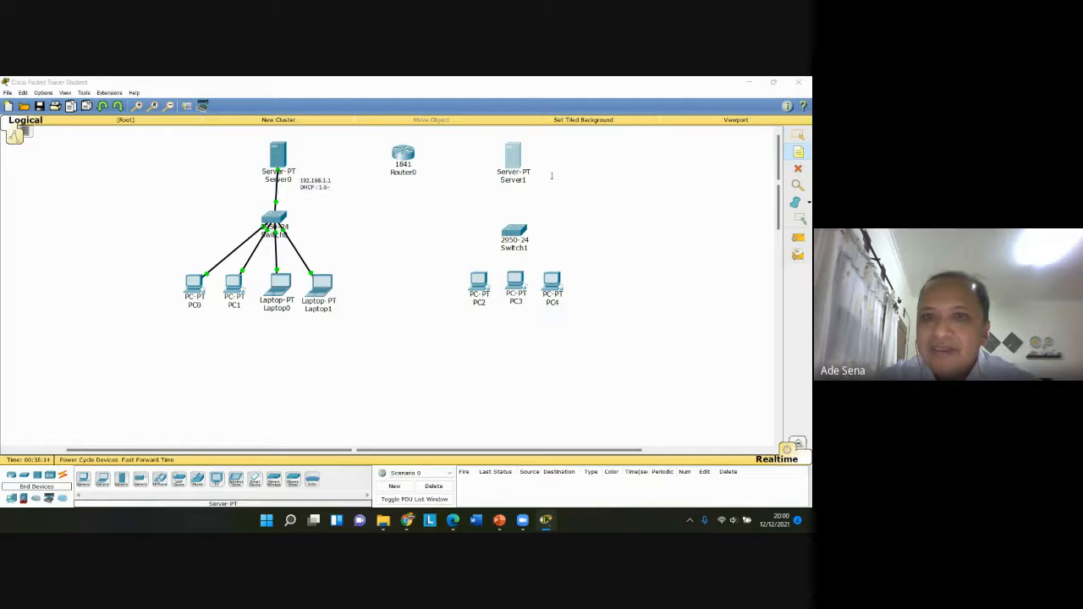
{"action": "left_click", "coordinate": [550, 176]}
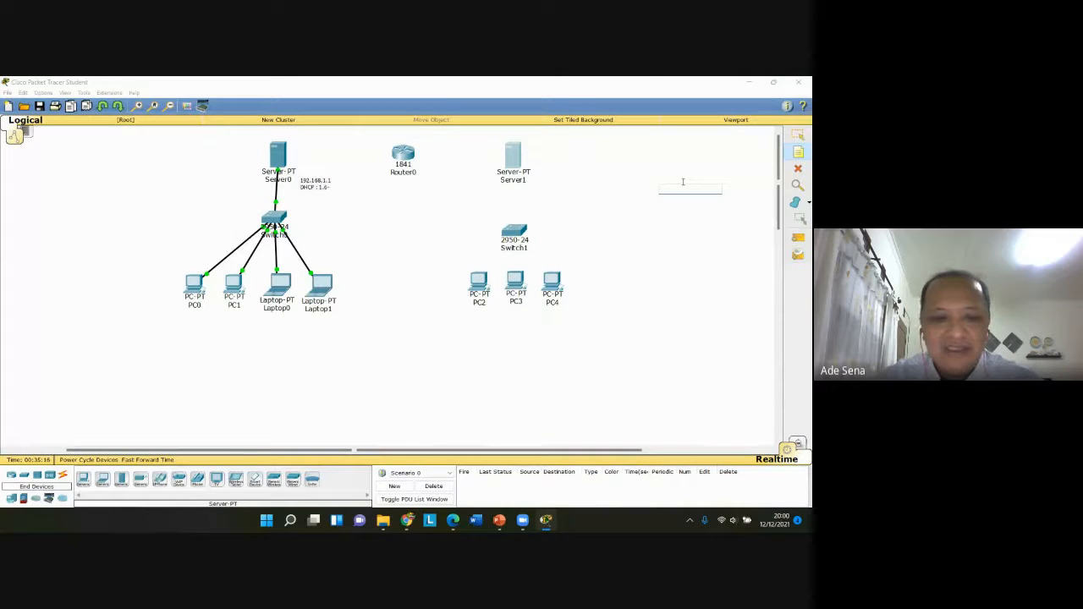
{"action": "type", "text": "1"}
{"action": "type", "text": "9"}
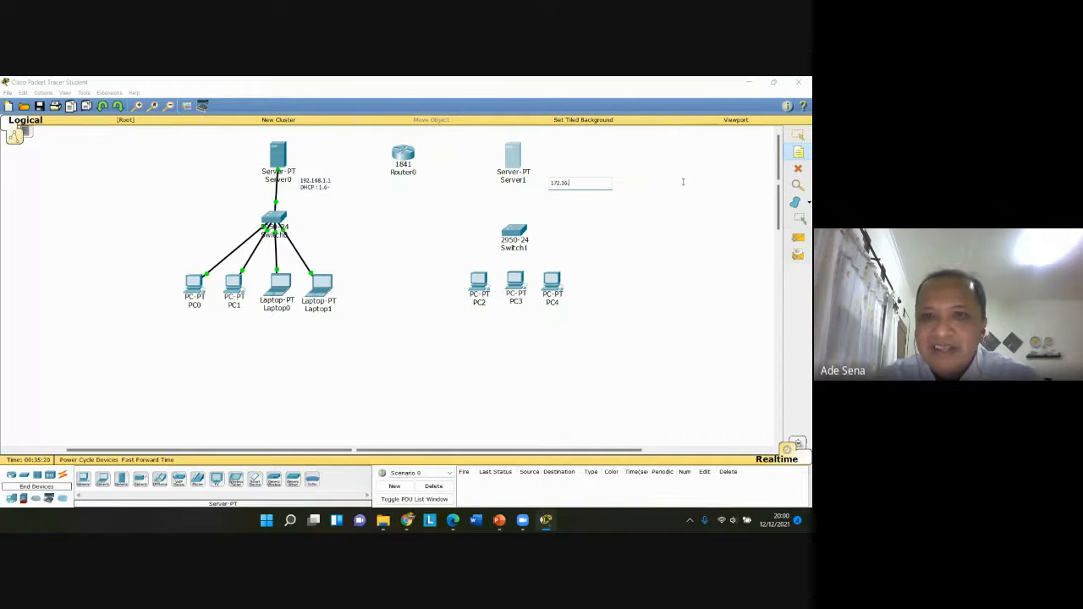
{"action": "type", "text": "2.16"}
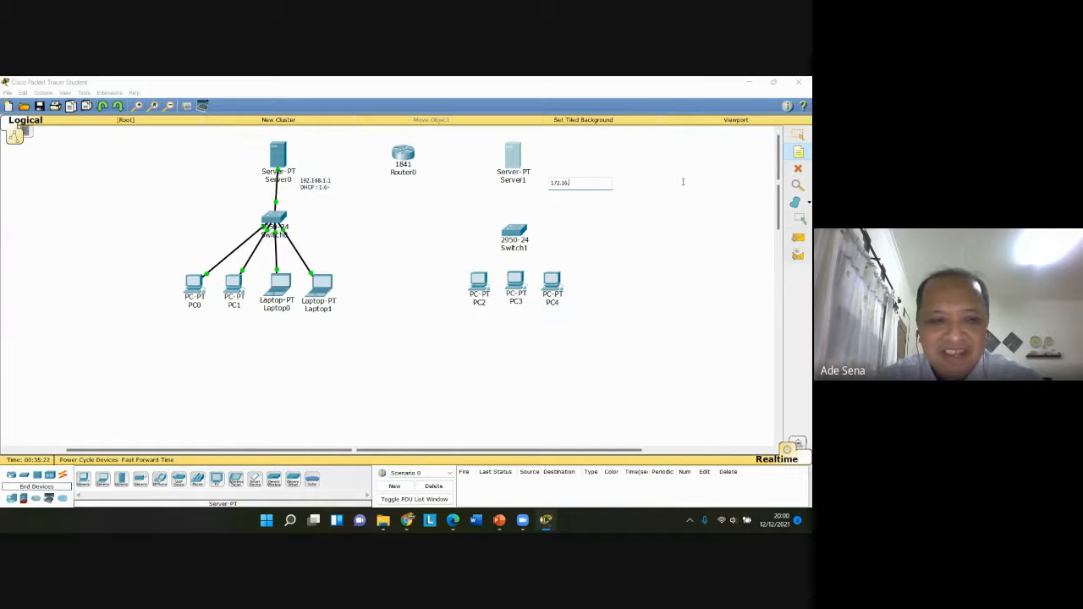
{"action": "type", "text": ".1"}
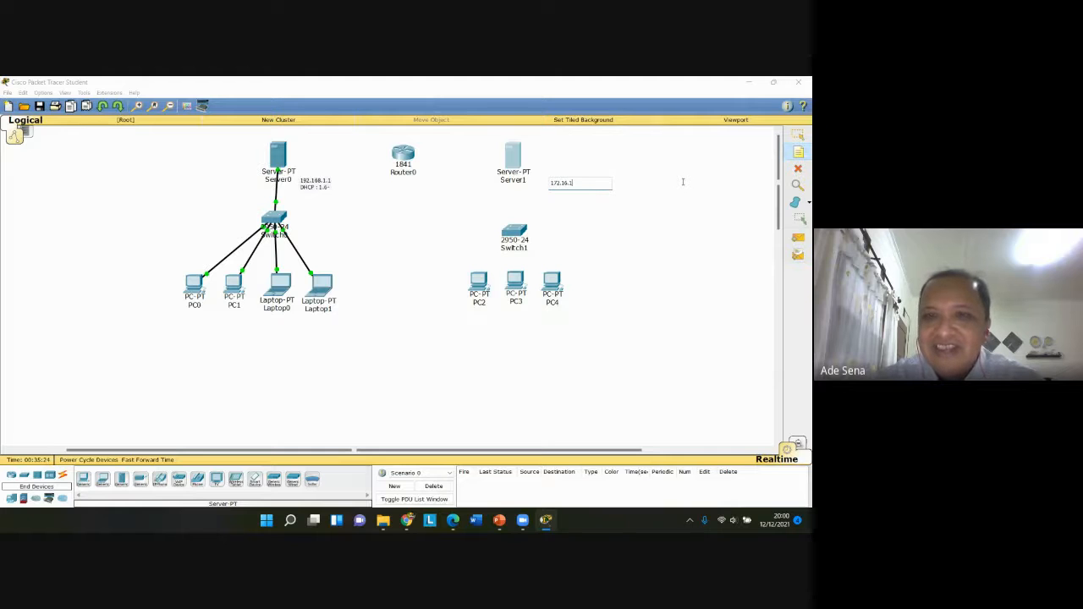
{"action": "type", "text": ".1"}
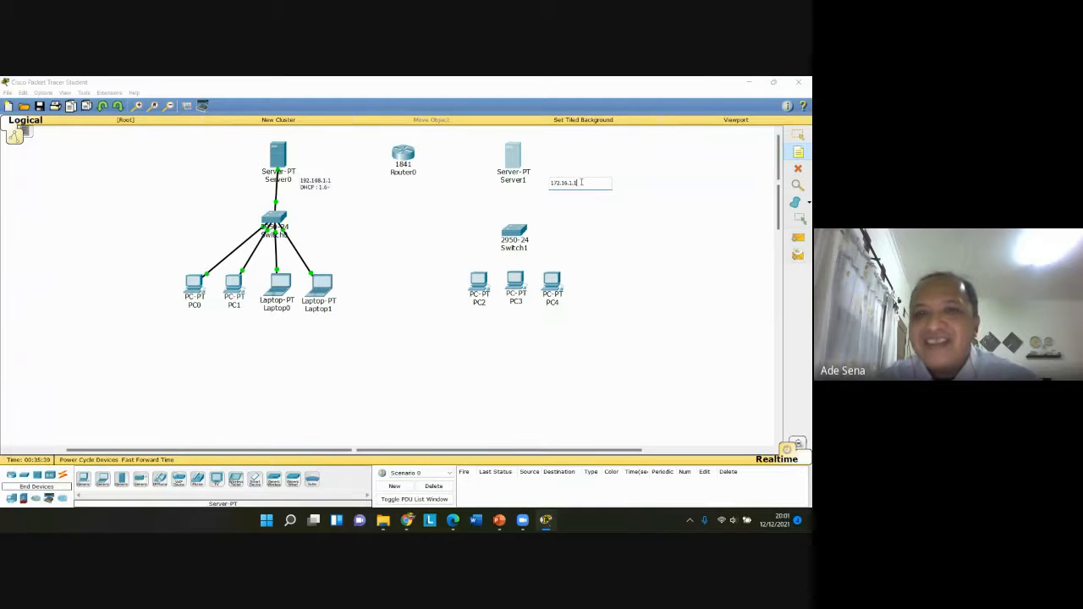
{"action": "key", "text": "Escape"}
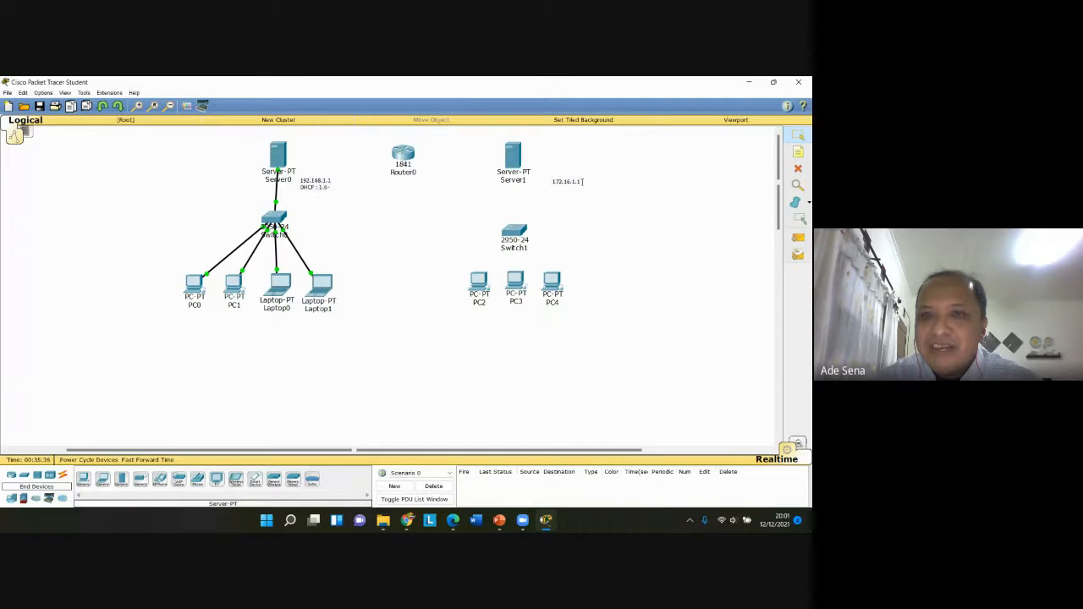
Add a second line reading "DHCP : 1.6" to the note beside Server1
{"action": "double_click", "coordinate": [580, 181]}
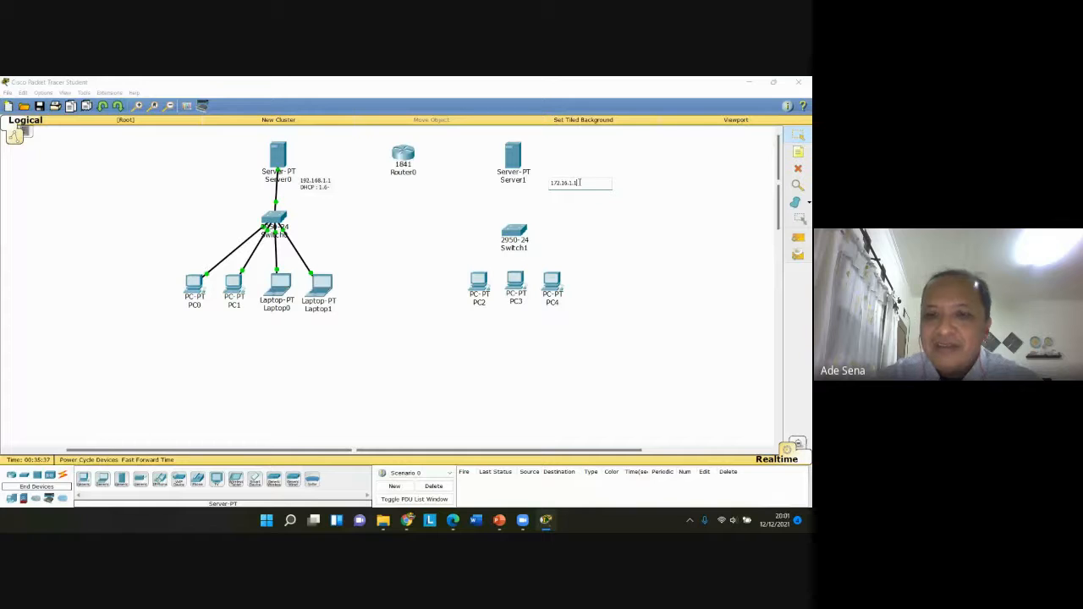
{"action": "key", "text": "Return"}
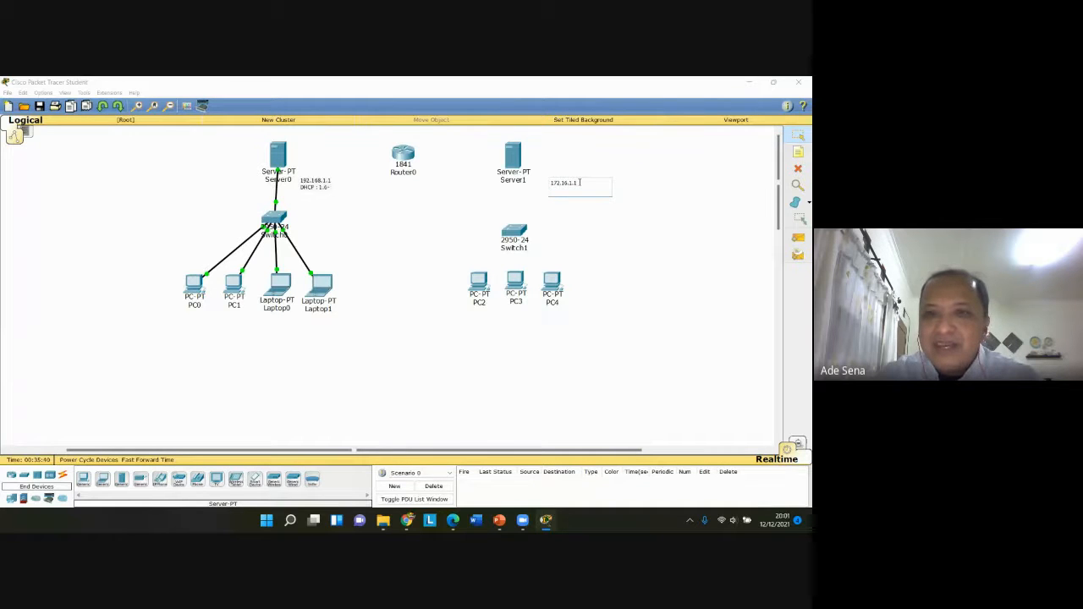
{"action": "type", "text": "DHCP"}
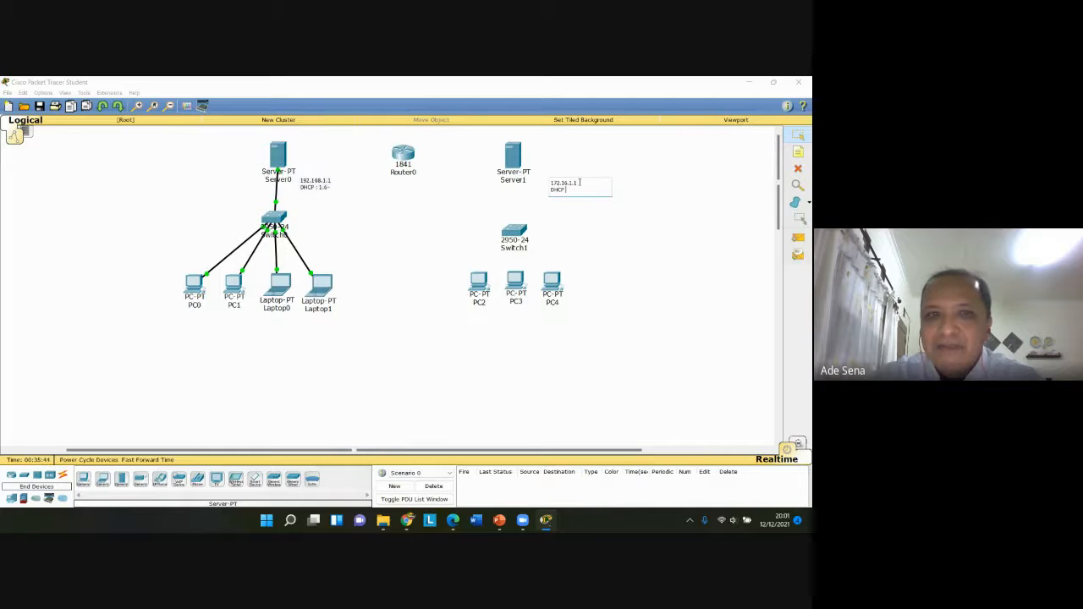
{"action": "type", "text": " : 1."}
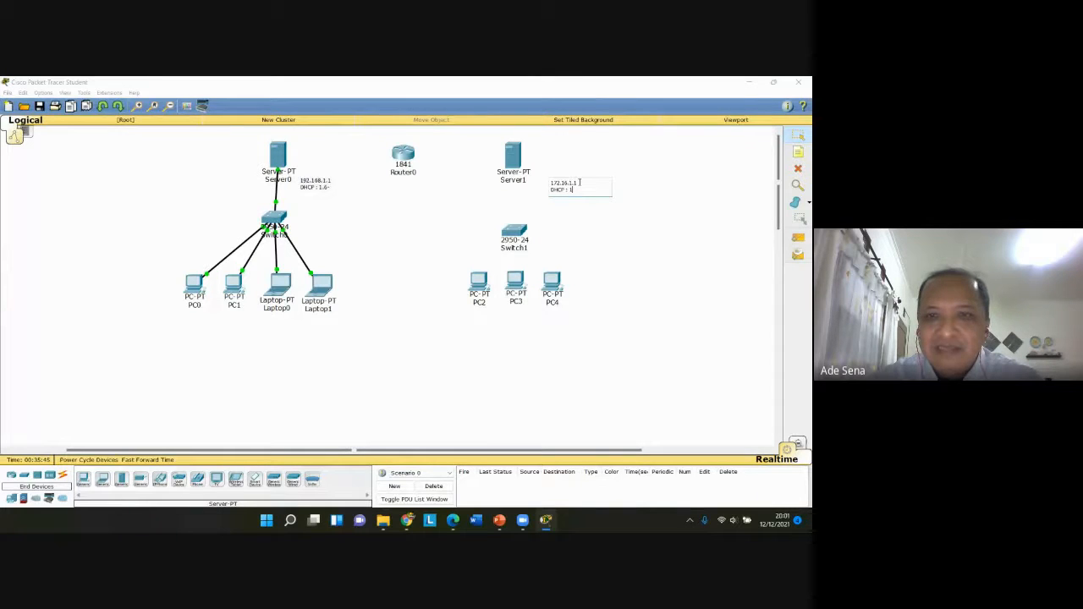
{"action": "type", "text": "6"}
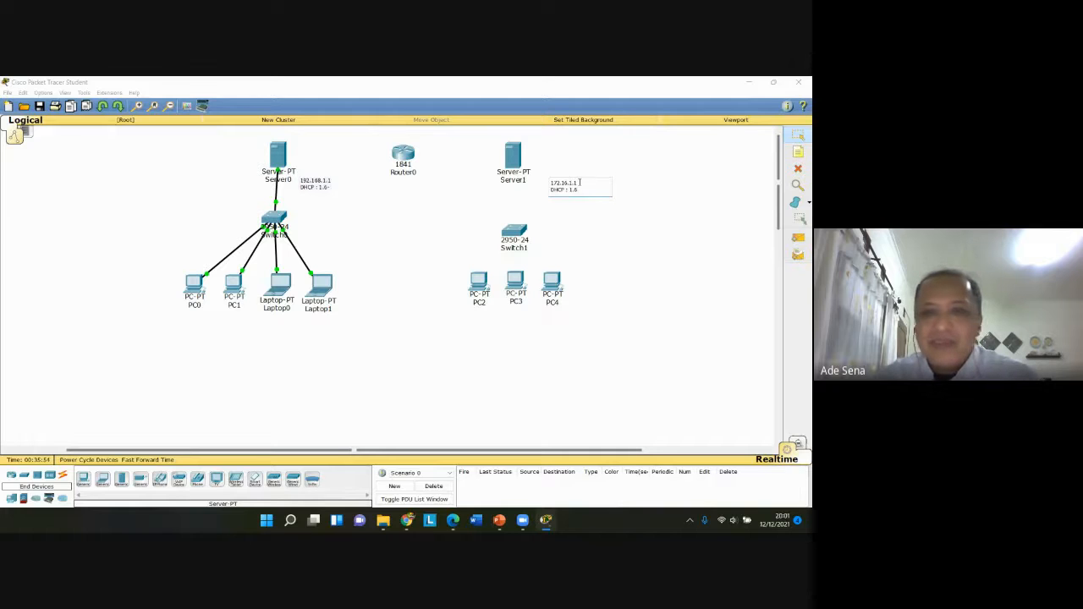
{"action": "left_click", "coordinate": [579, 182]}
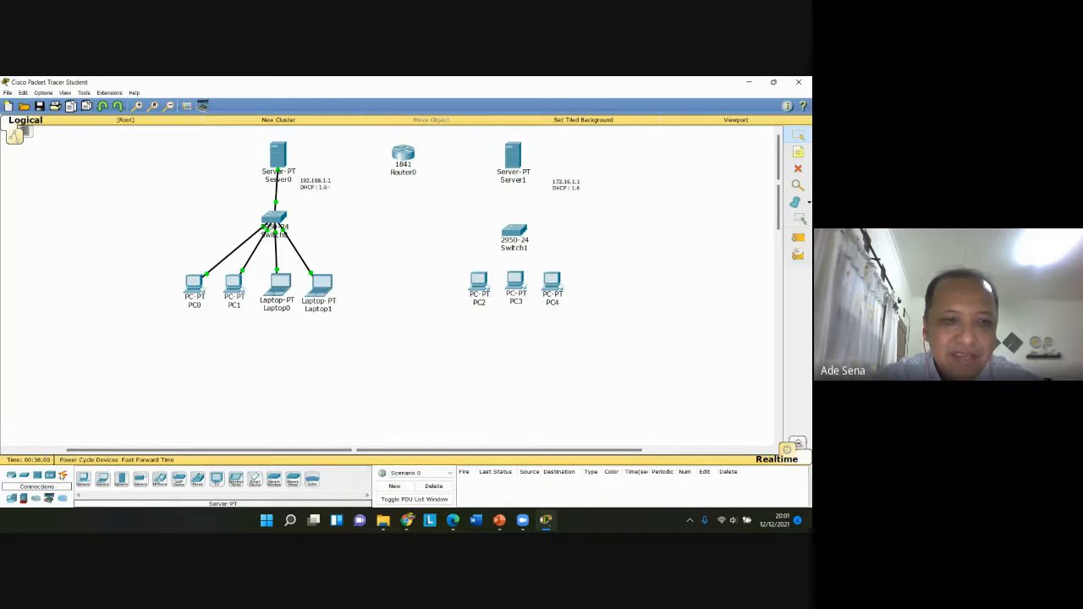
Connect PC2's FastEthernet port to Switch1's FastEthernet0/1 with a copper straight-through cable
{"action": "left_click", "coordinate": [63, 476]}
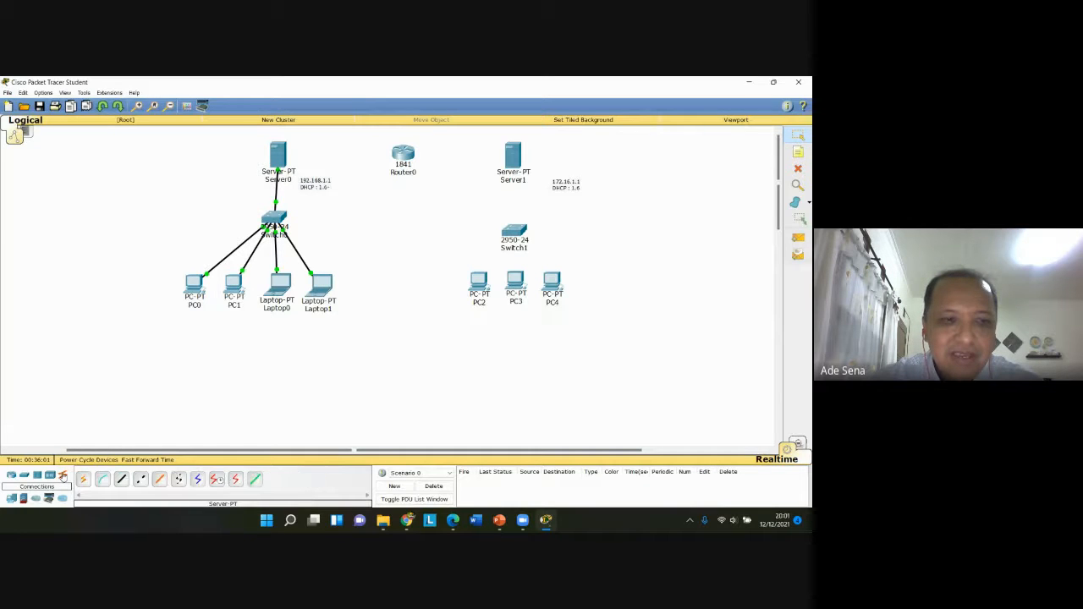
{"action": "left_click", "coordinate": [123, 480]}
{"action": "left_click", "coordinate": [474, 283]}
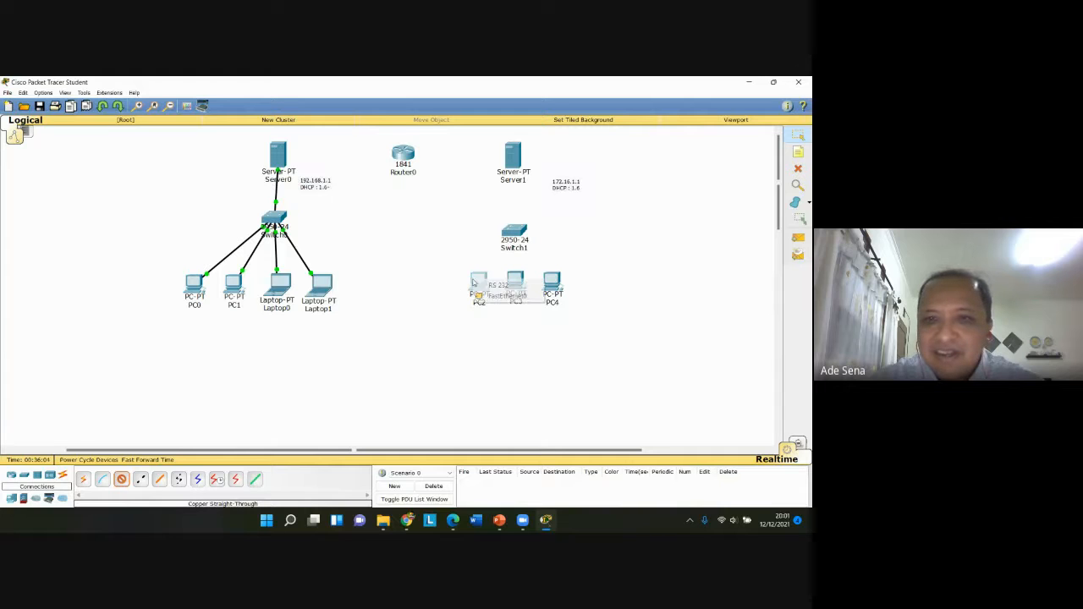
{"action": "left_click", "coordinate": [505, 296]}
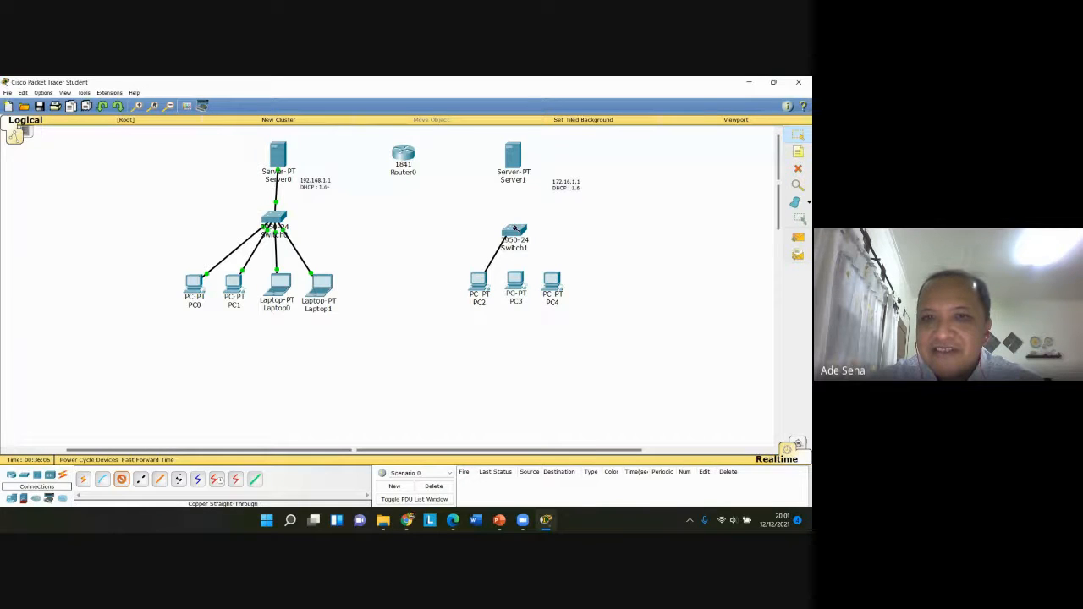
{"action": "left_click", "coordinate": [514, 228]}
{"action": "left_click", "coordinate": [542, 243]}
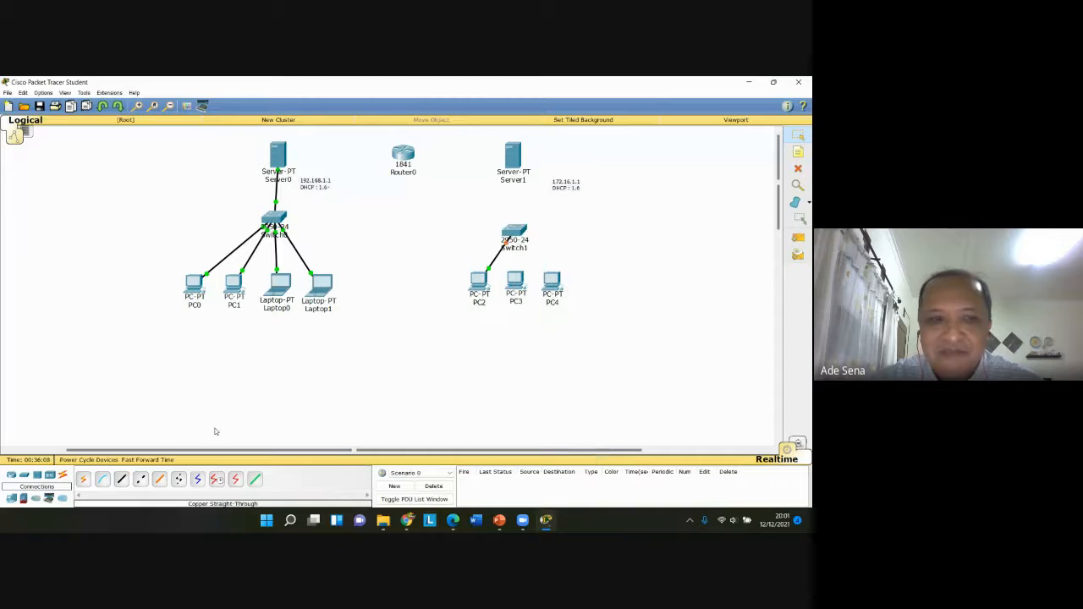
Connect PC3's FastEthernet port to Switch1's FastEthernet0/2 with a copper straight-through cable
{"action": "left_click", "coordinate": [123, 479]}
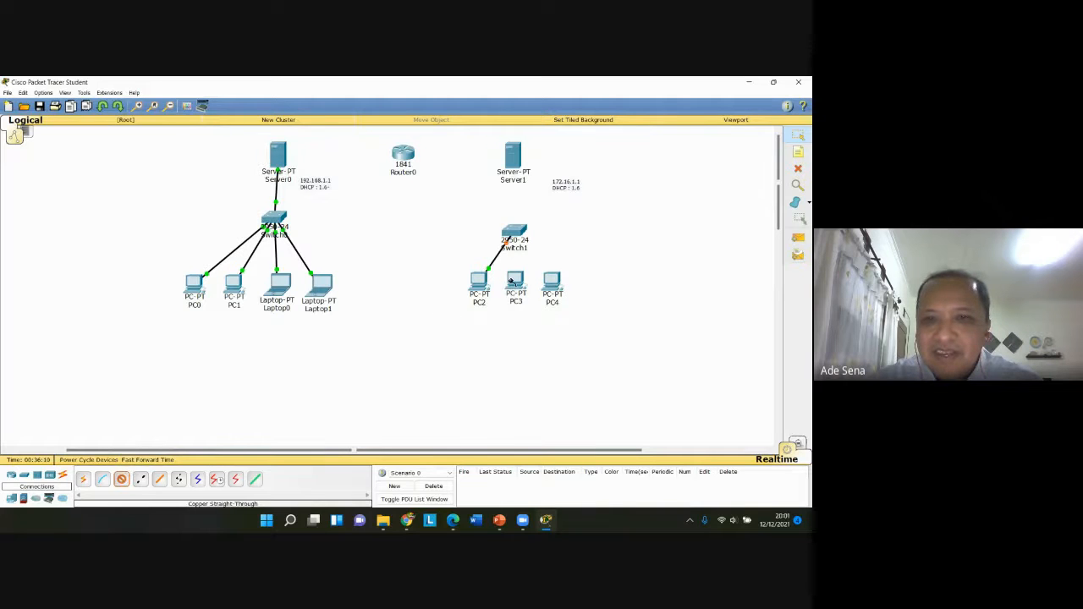
{"action": "left_click", "coordinate": [512, 281]}
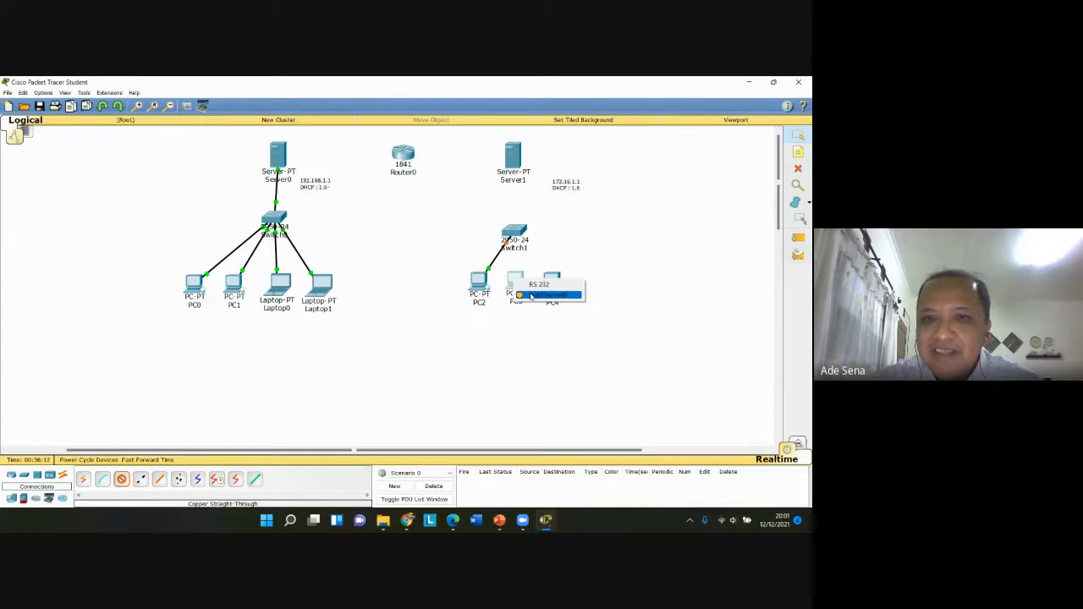
{"action": "left_click", "coordinate": [531, 295]}
{"action": "left_click", "coordinate": [513, 233]}
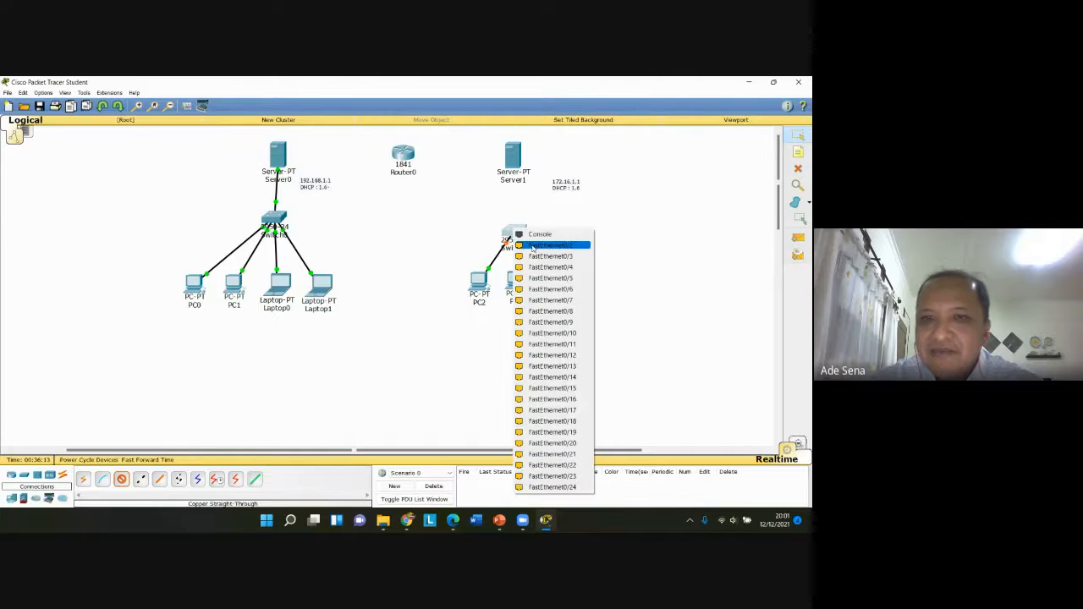
{"action": "left_click", "coordinate": [532, 246]}
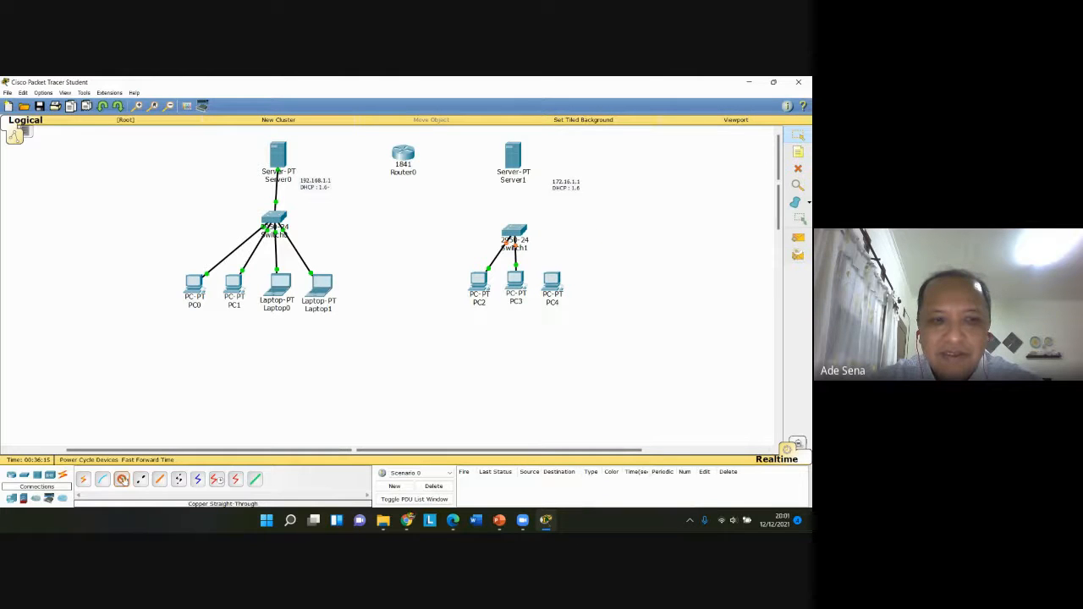
Connect PC4's FastEthernet0 to Switch1's FastEthernet0/3 with a copper straight-through cable
{"action": "left_click", "coordinate": [551, 279]}
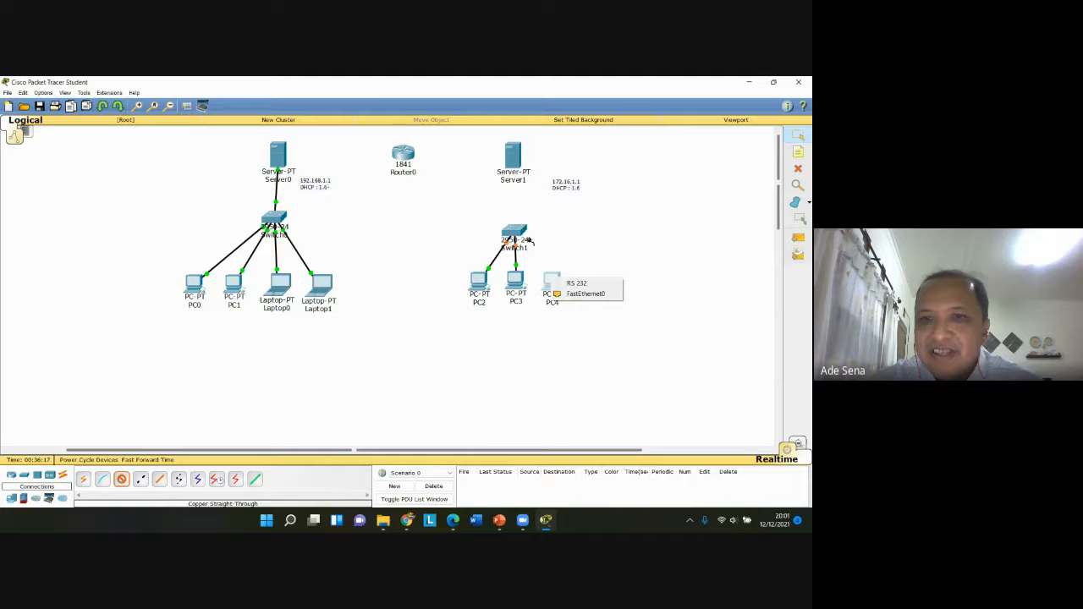
{"action": "left_click", "coordinate": [584, 296]}
{"action": "left_click", "coordinate": [519, 230]}
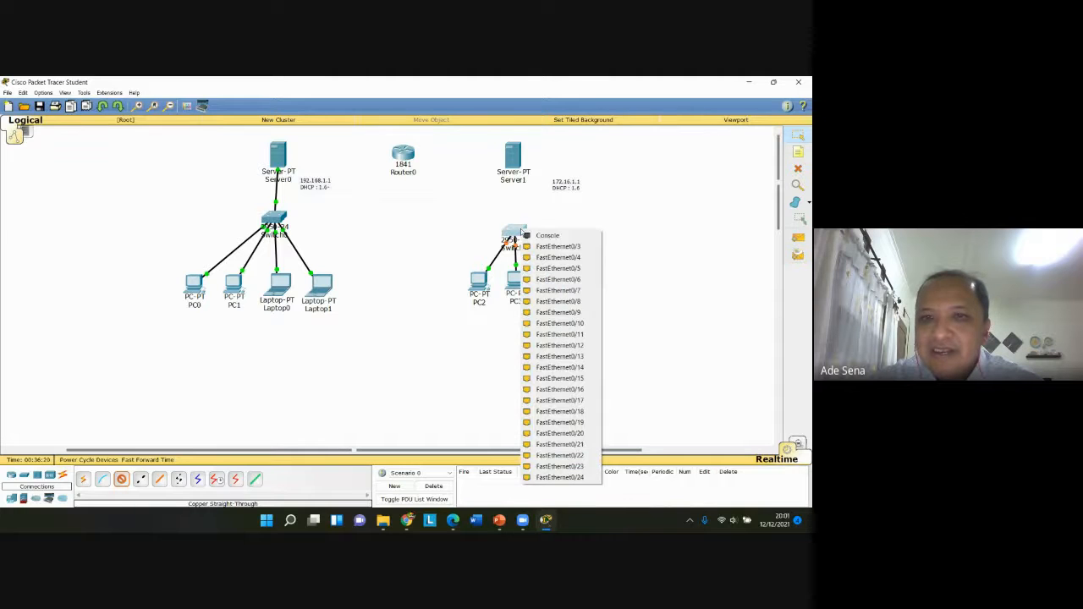
{"action": "left_click", "coordinate": [559, 246]}
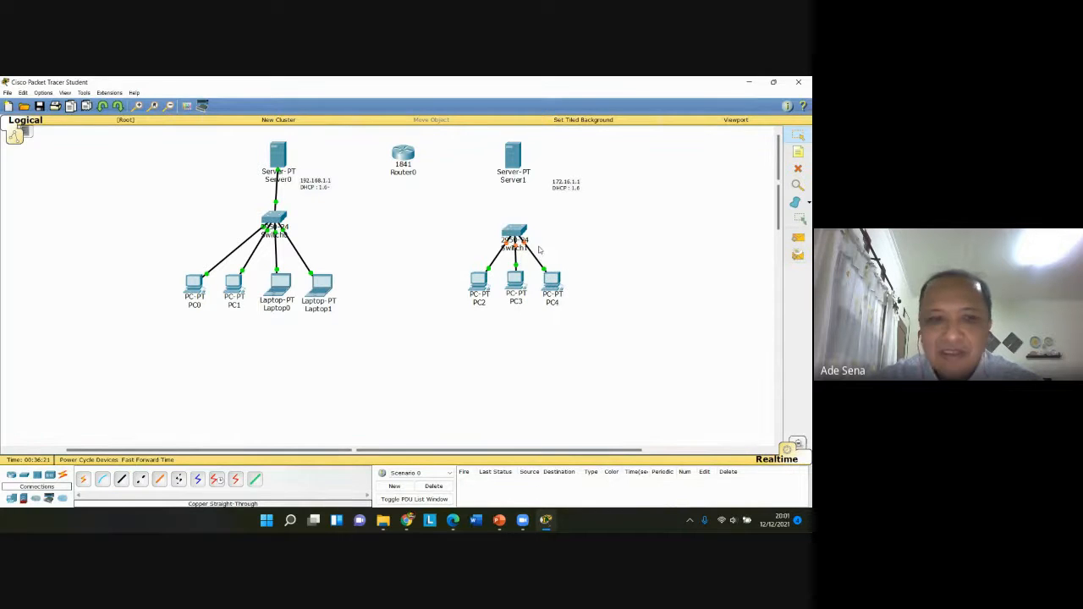
Connect Server1's FastEthernet port to Switch1's FastEthernet0/4 with a copper straight-through cable
{"action": "left_click", "coordinate": [123, 480]}
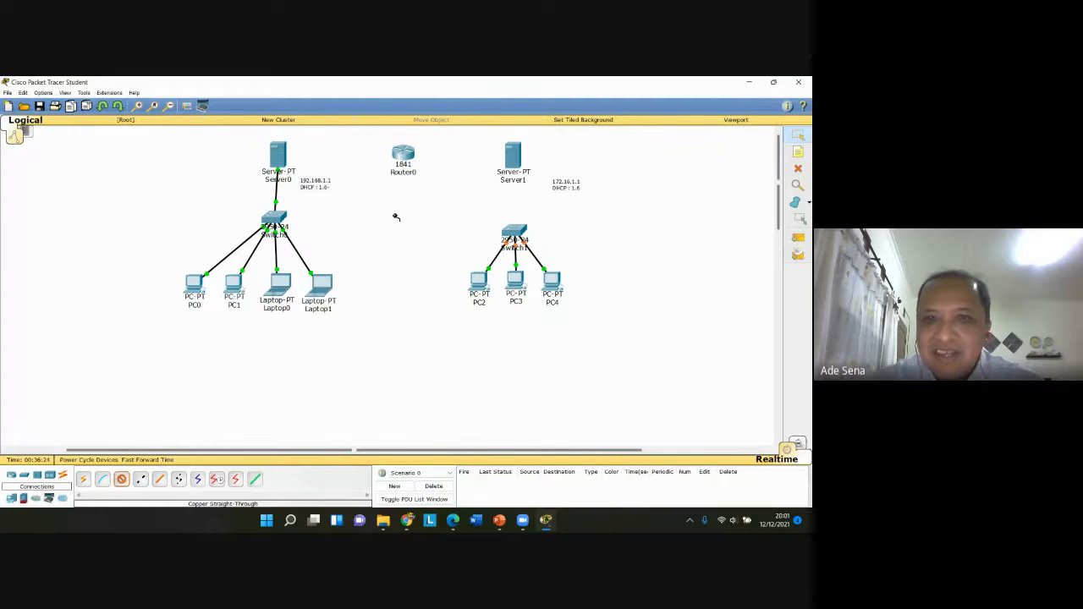
{"action": "left_click", "coordinate": [522, 159]}
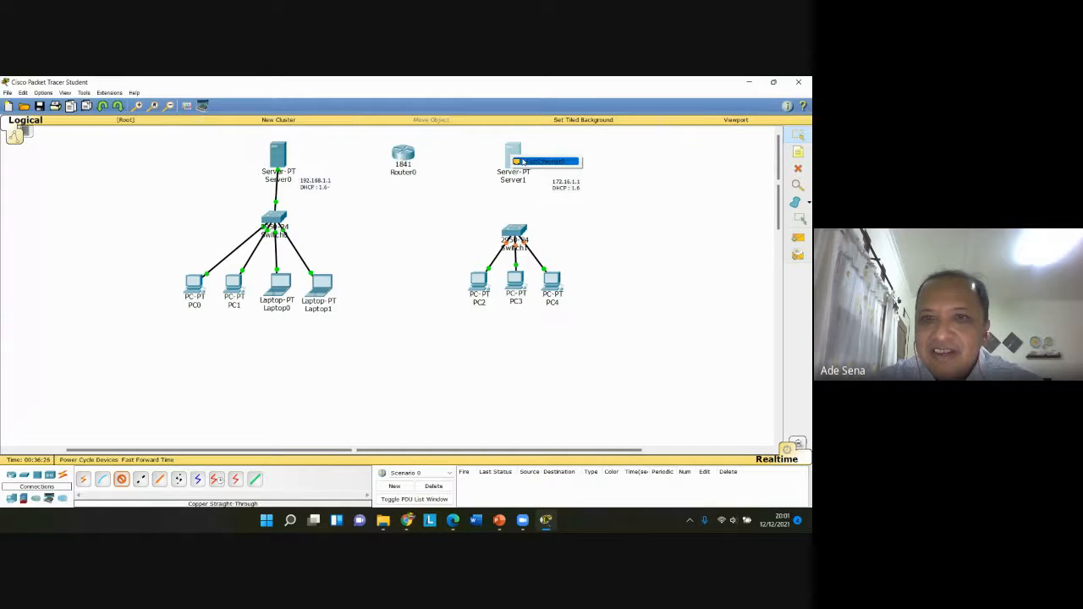
{"action": "left_click", "coordinate": [541, 161]}
{"action": "left_click", "coordinate": [514, 231]}
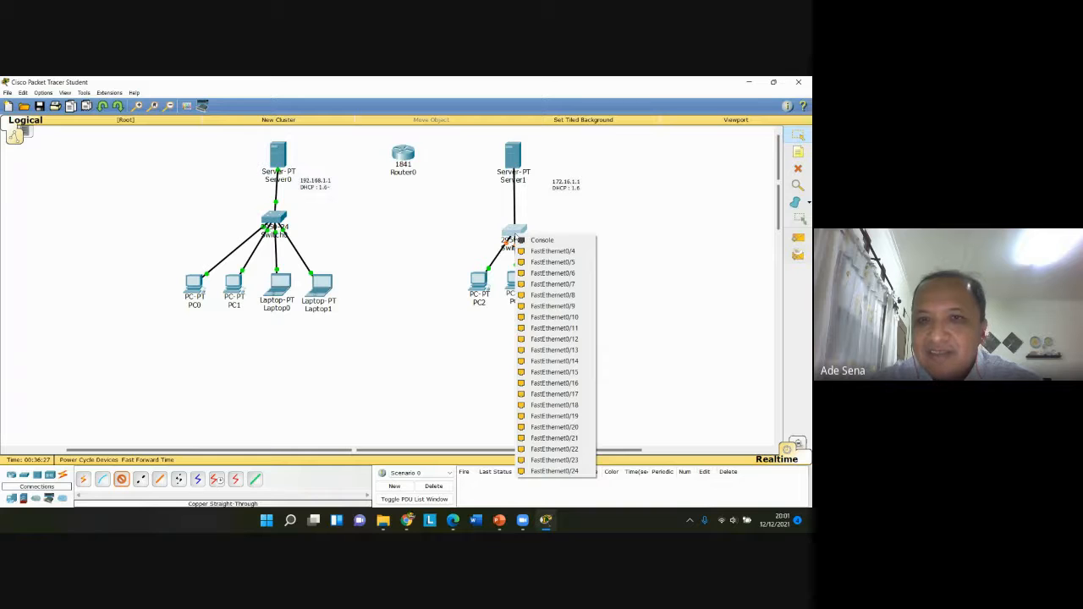
{"action": "left_click", "coordinate": [526, 251]}
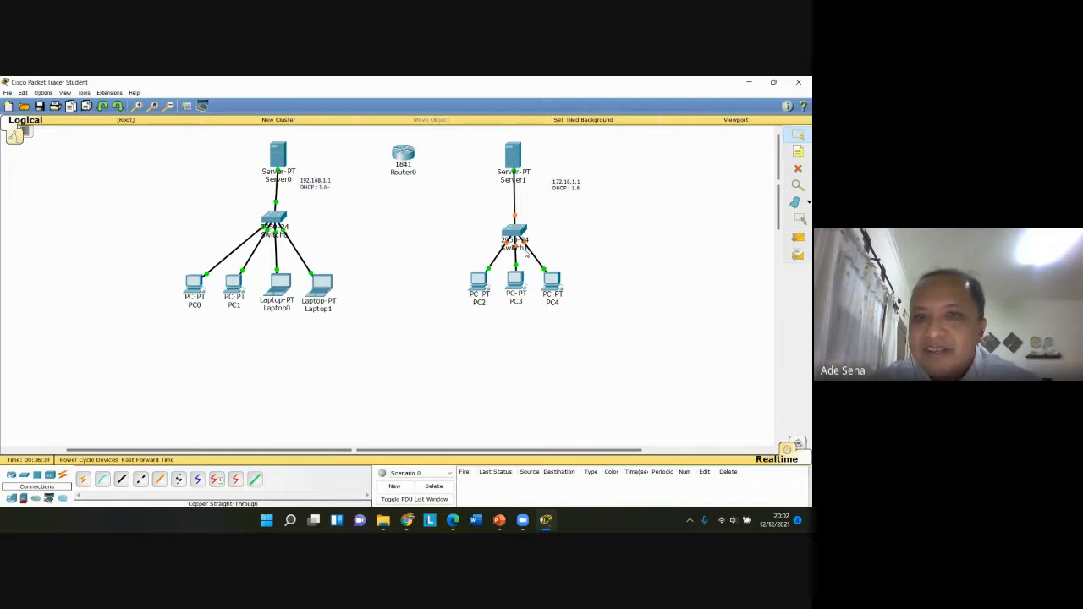
Assign Server1's FastEthernet0 the static IP address 172.16.1.1 with subnet mask 255.255.0.0
{"action": "left_click", "coordinate": [514, 158]}
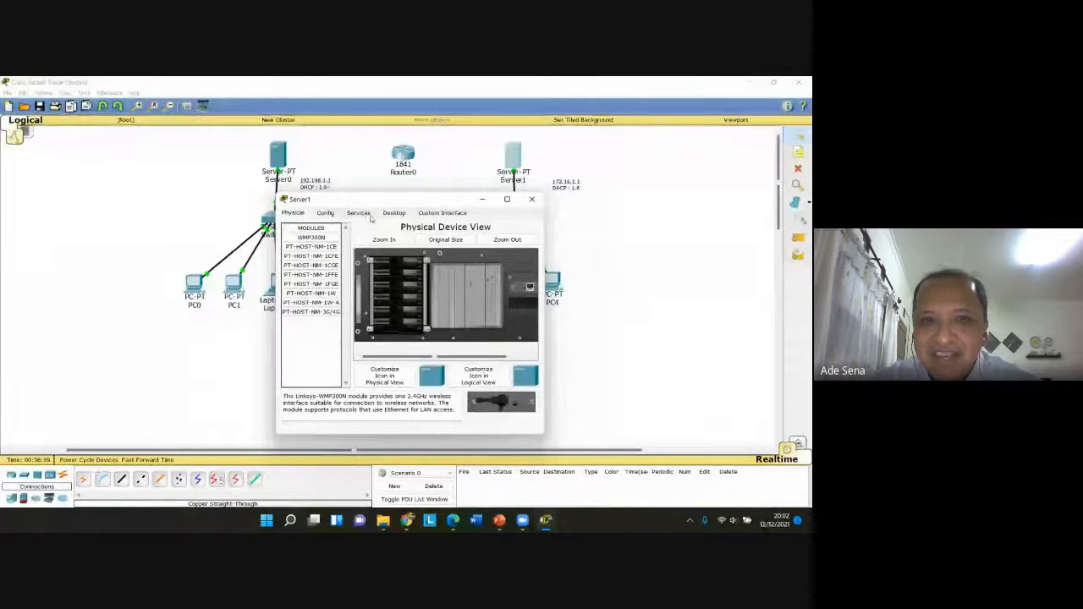
{"action": "left_click", "coordinate": [359, 214]}
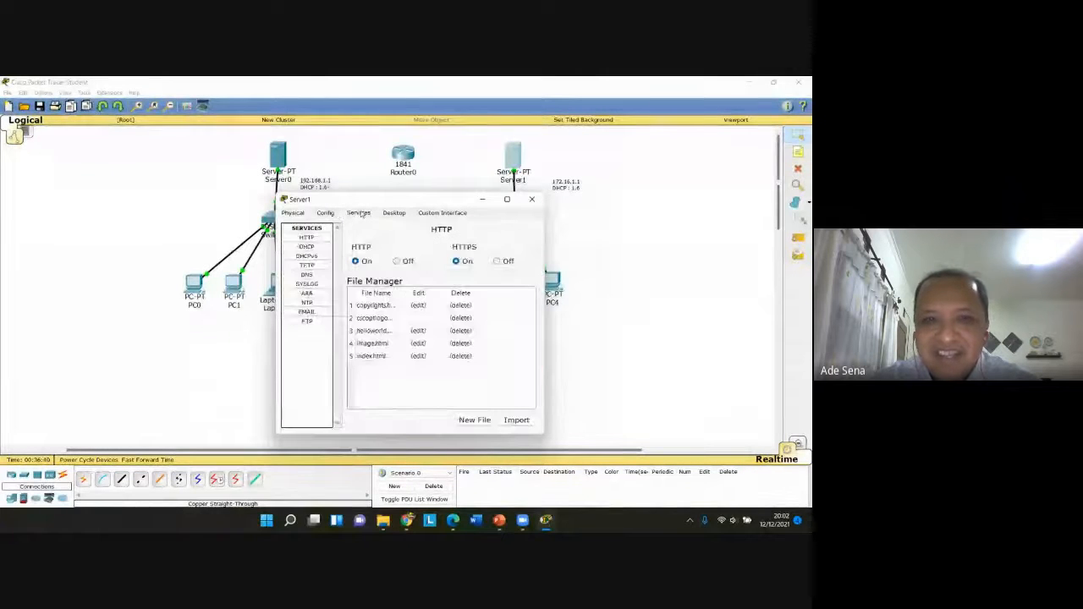
{"action": "left_click", "coordinate": [306, 247]}
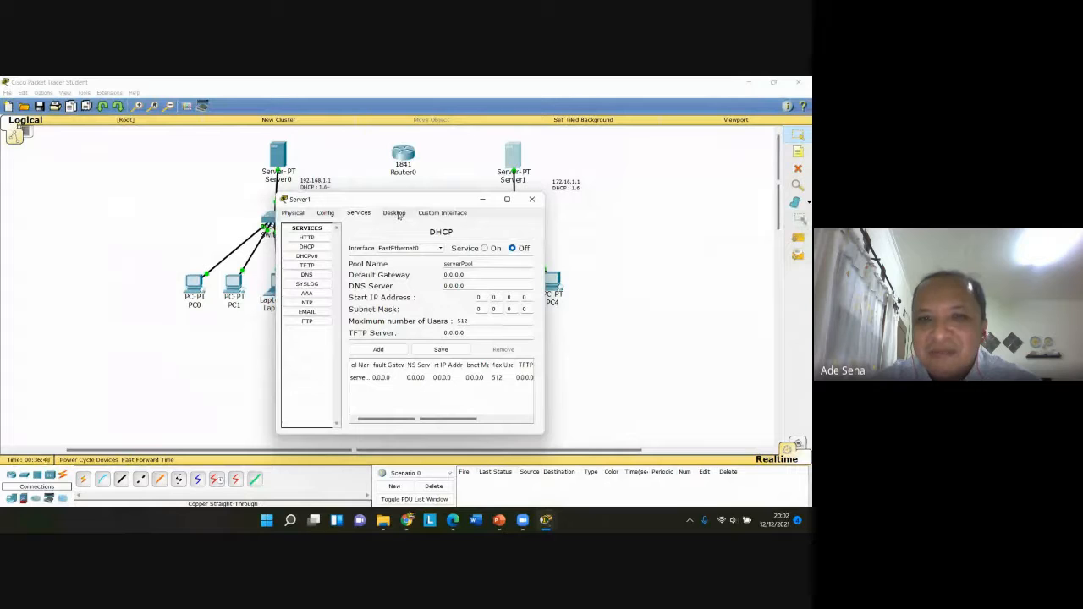
{"action": "left_click", "coordinate": [395, 213]}
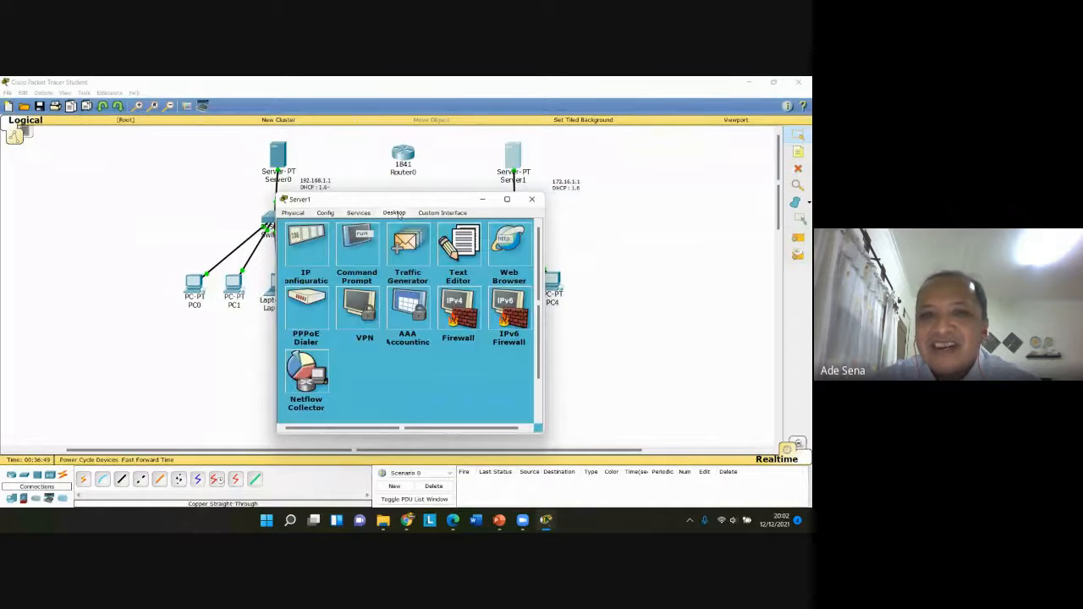
{"action": "left_click", "coordinate": [308, 247]}
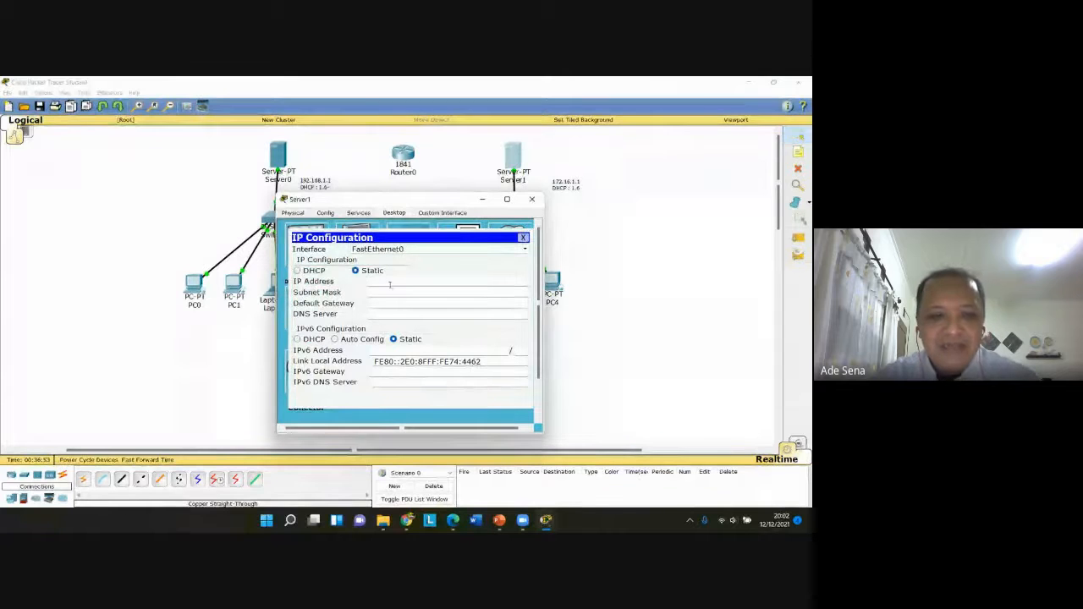
{"action": "left_click", "coordinate": [442, 286]}
{"action": "type", "text": "172"}
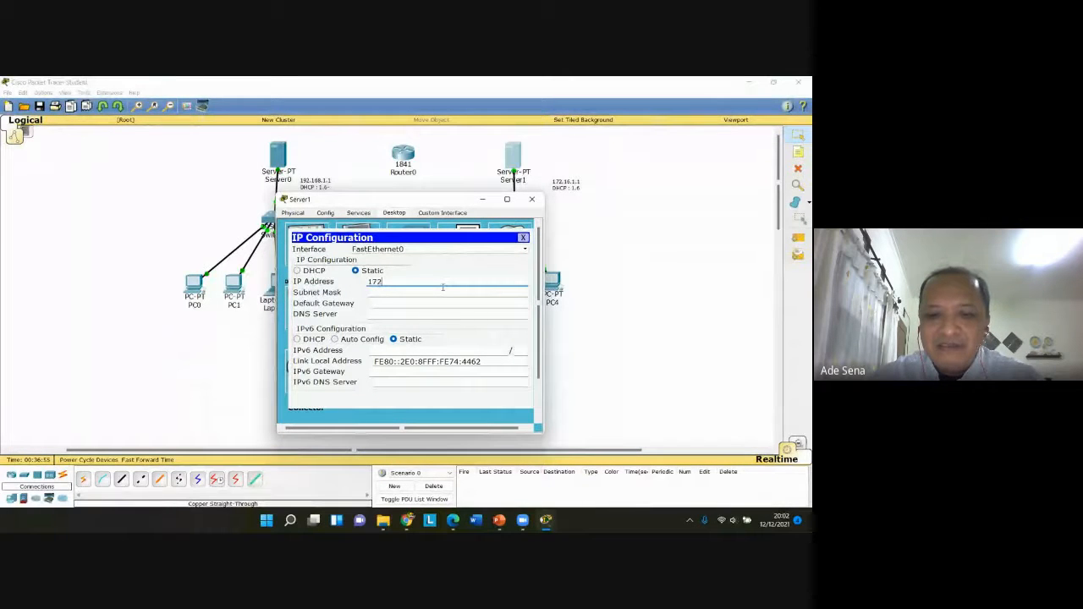
{"action": "type", "text": ".16."}
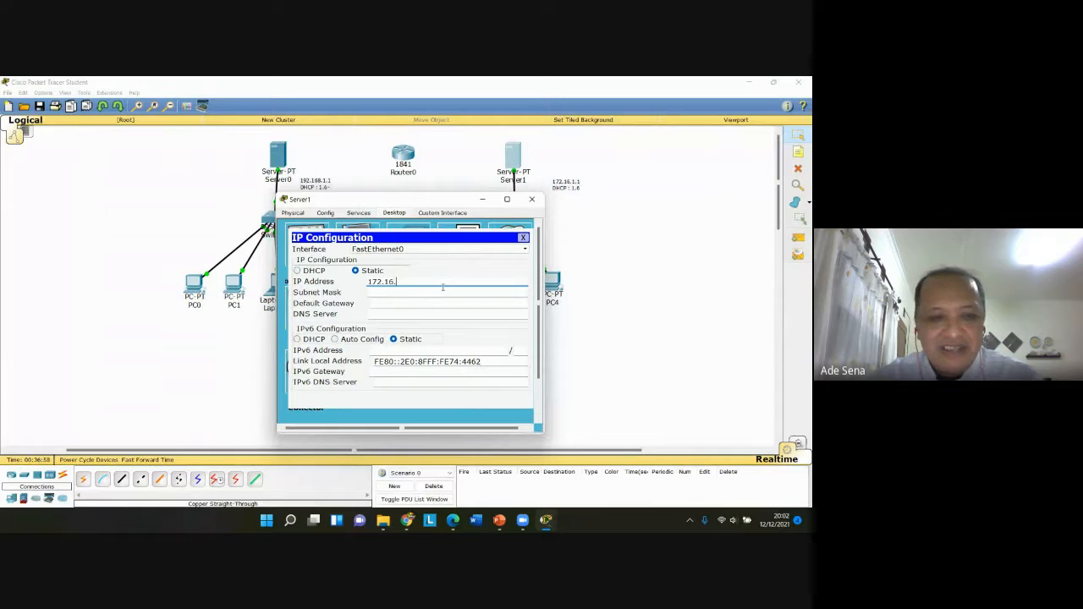
{"action": "type", "text": "1.1"}
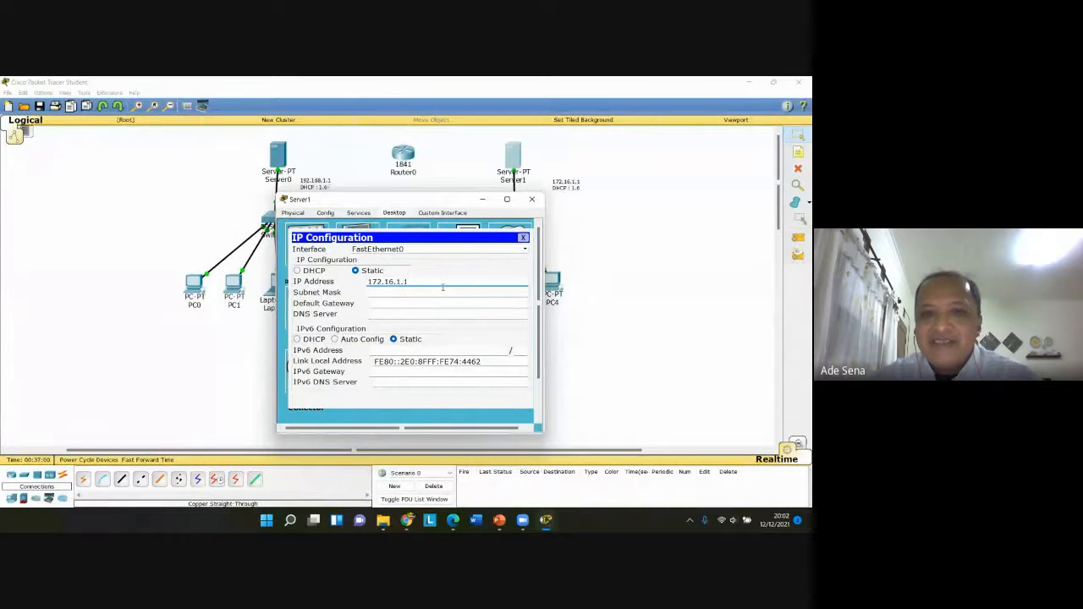
{"action": "left_click", "coordinate": [446, 293]}
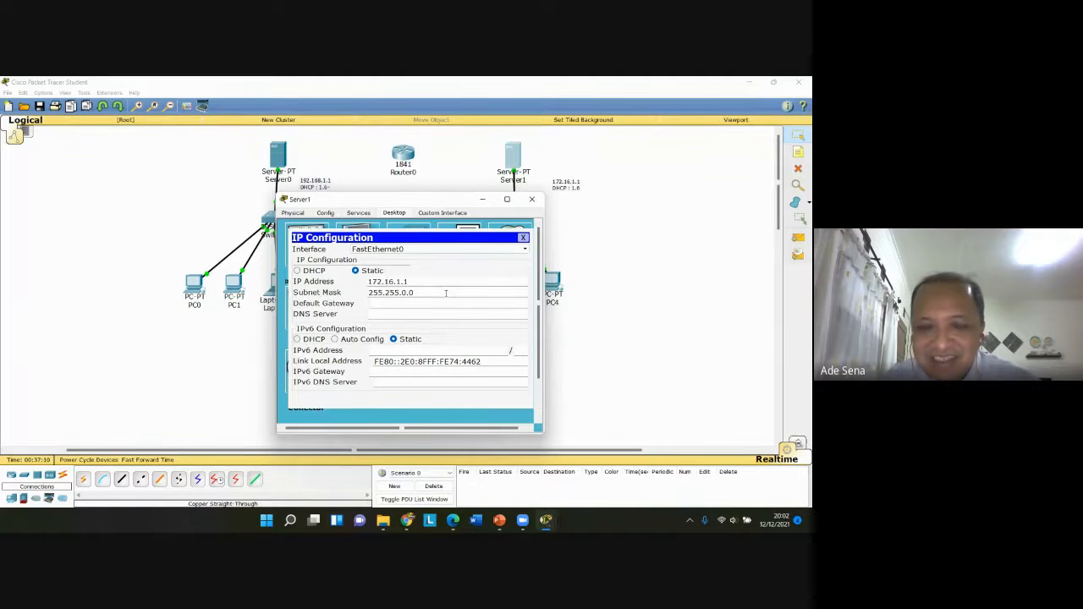
Set the DNS server in Server1's IP configuration to 172.16.1.1 and close the configuration
{"action": "left_click", "coordinate": [401, 315]}
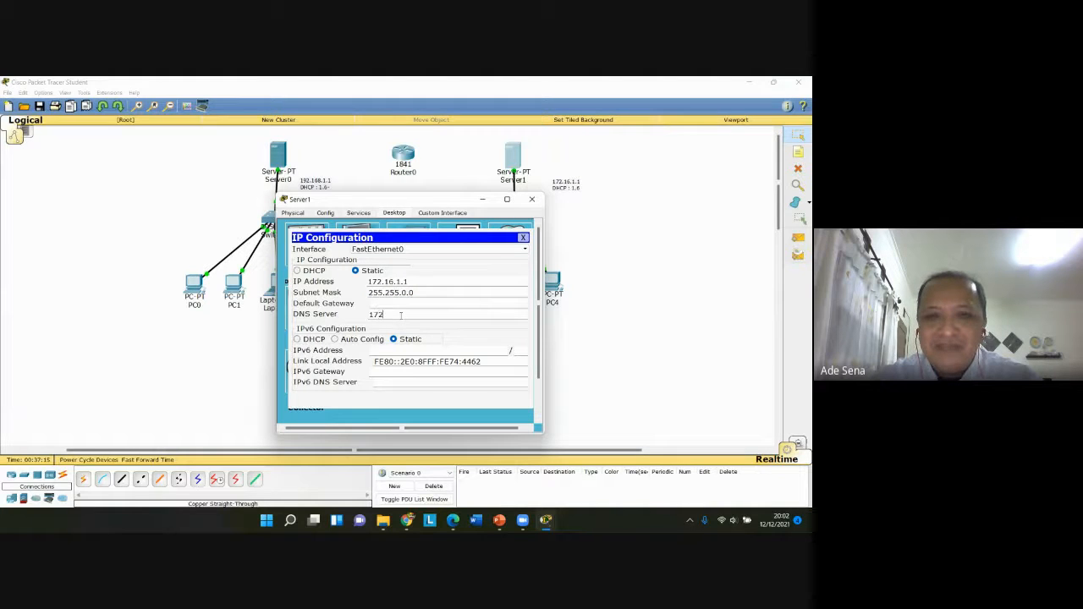
{"action": "type", "text": "172.1"}
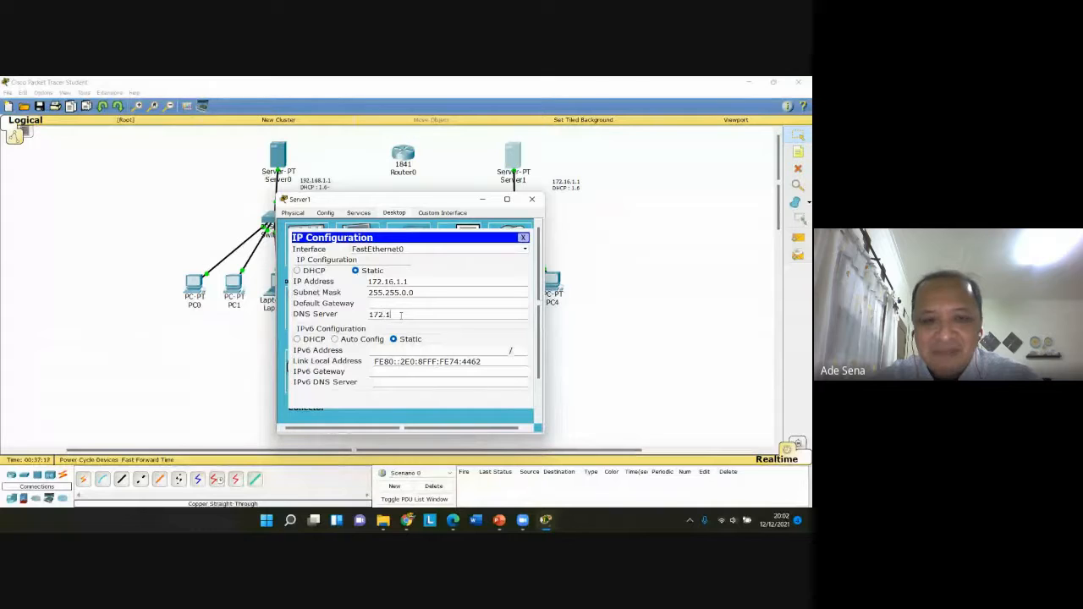
{"action": "type", "text": "6."}
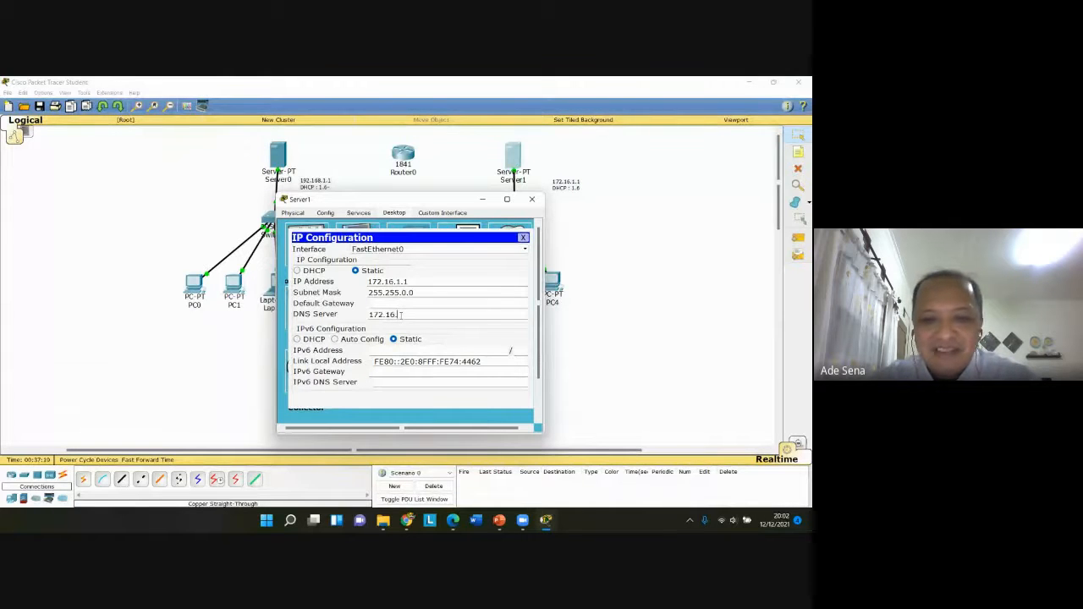
{"action": "type", "text": "1.1"}
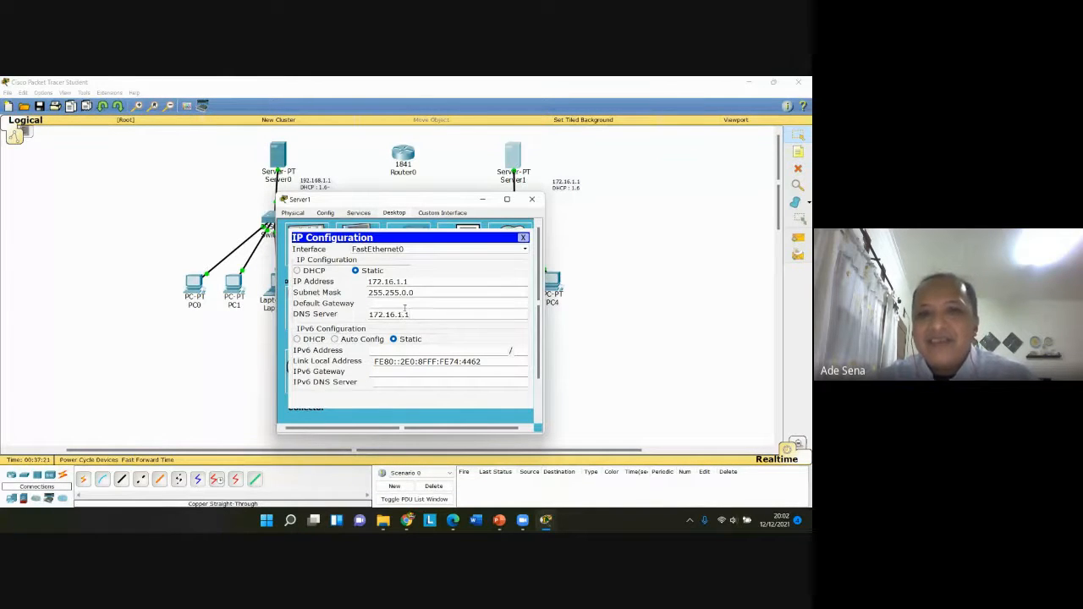
{"action": "left_click", "coordinate": [525, 237]}
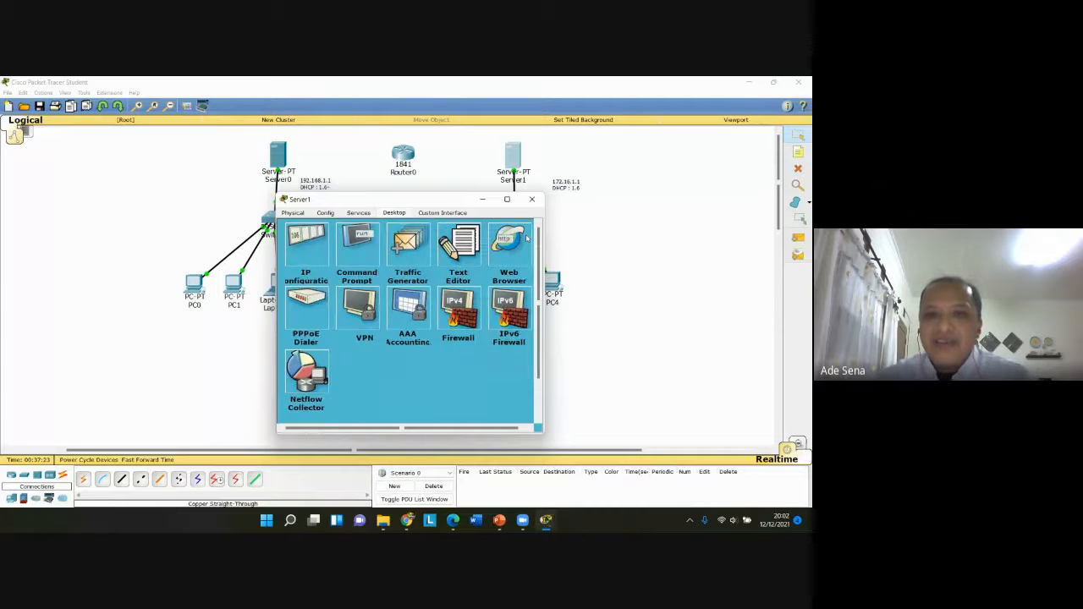
Turn on Server1's DHCP service and set the serverPool DNS server to 172.16.1.1
{"action": "left_click", "coordinate": [358, 213]}
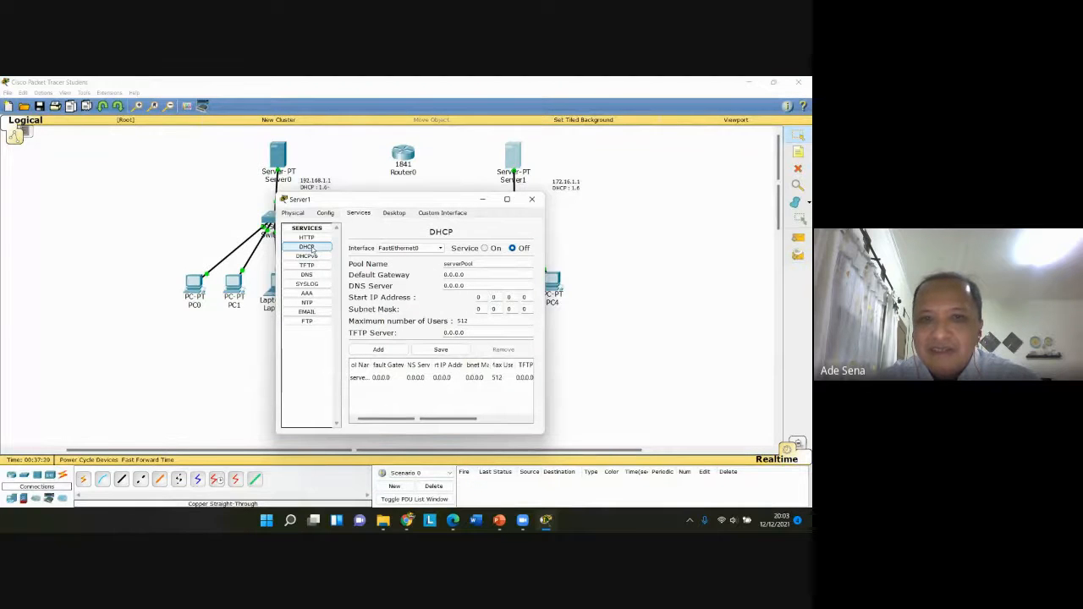
{"action": "left_click", "coordinate": [484, 248]}
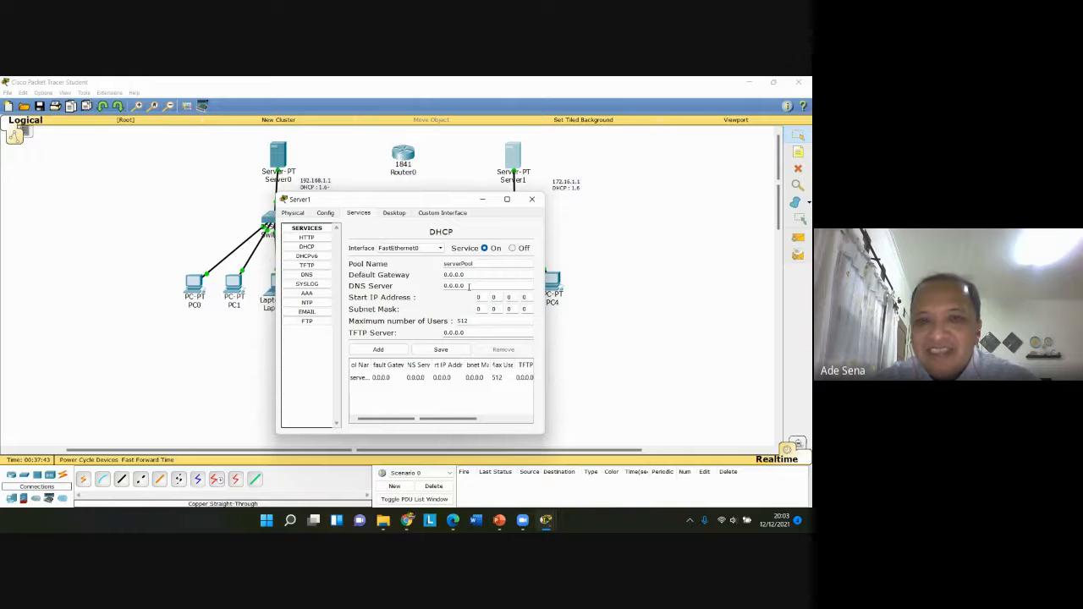
{"action": "key", "text": "BackSpace"}
{"action": "key", "text": "BackSpace"}
{"action": "key", "text": "BackSpace"}
{"action": "key", "text": "BackSpace"}
{"action": "key", "text": "BackSpace"}
{"action": "key", "text": "BackSpace"}
{"action": "key", "text": "BackSpace"}
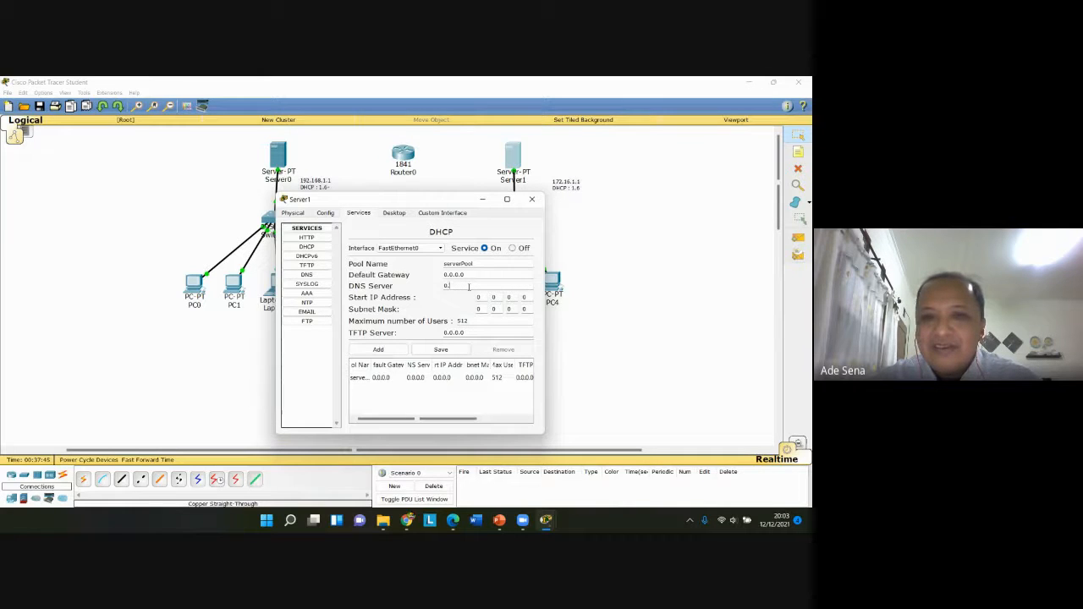
{"action": "type", "text": "172"}
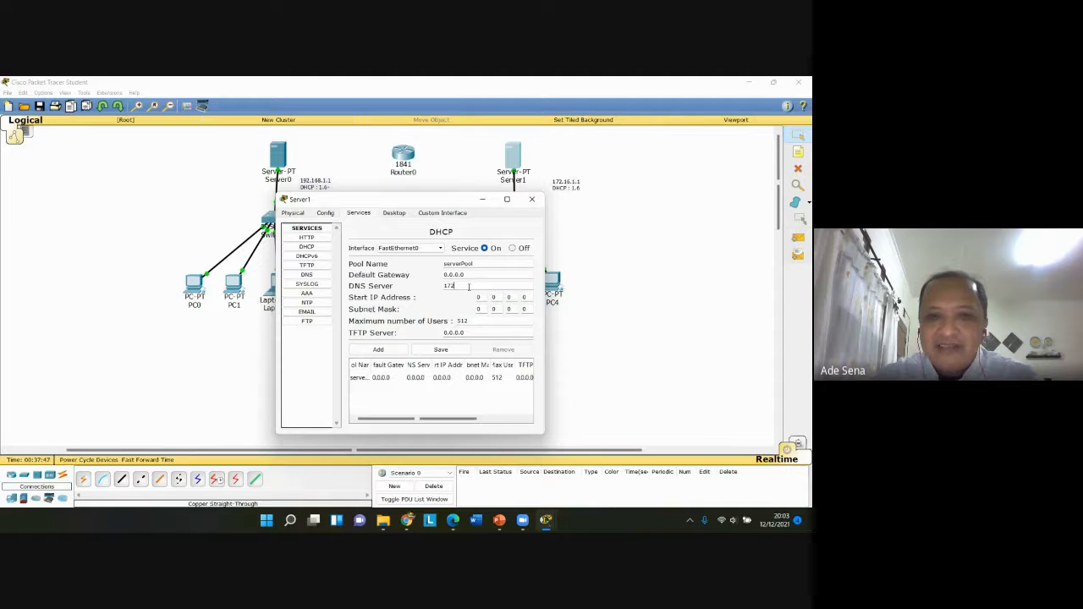
{"action": "type", "text": "."}
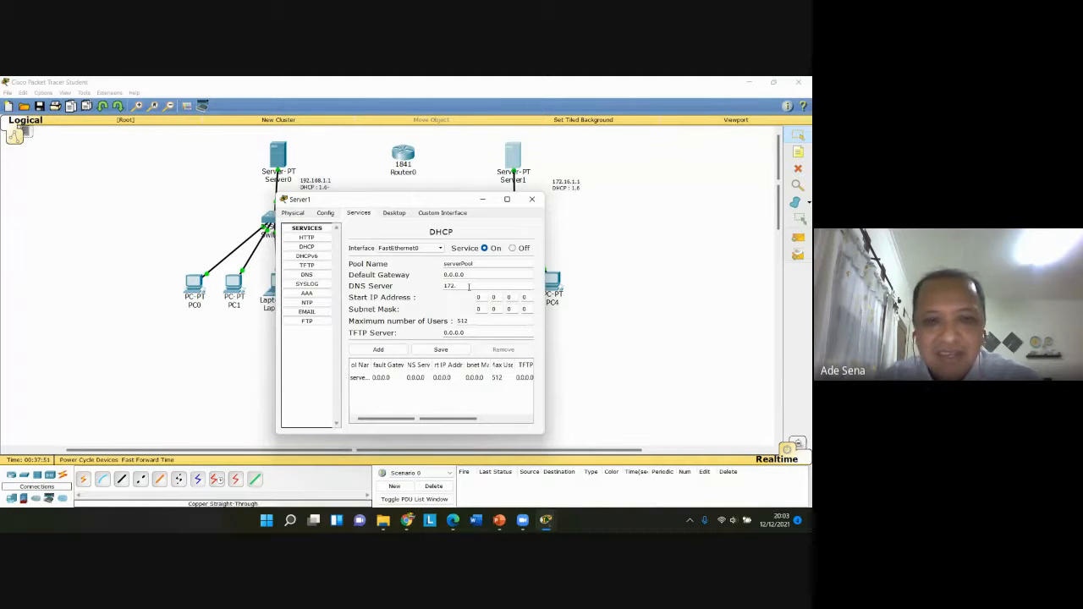
{"action": "type", "text": "16"}
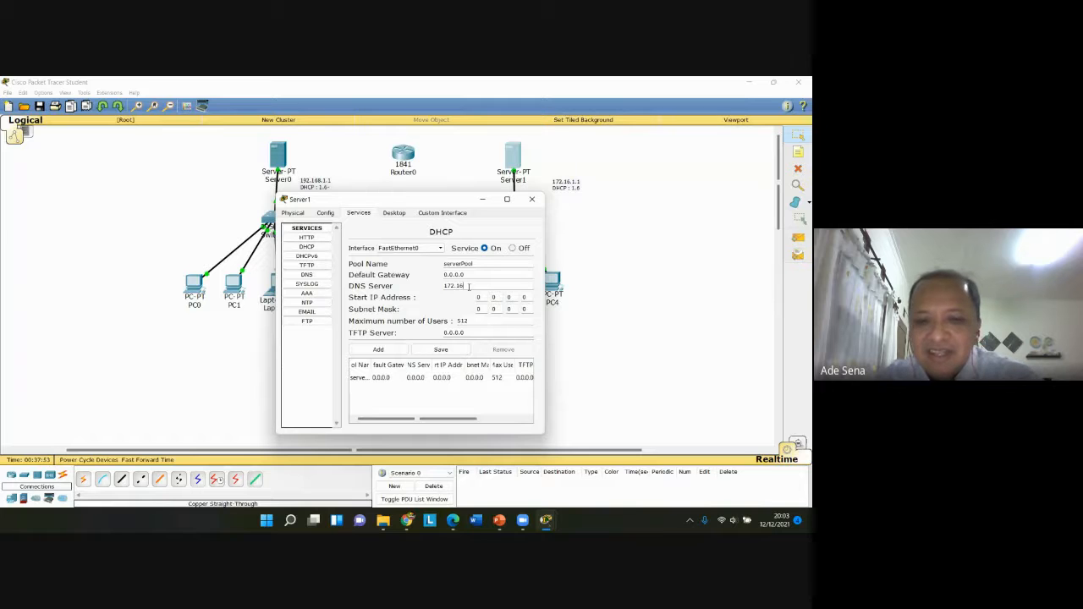
{"action": "type", "text": ".1.1"}
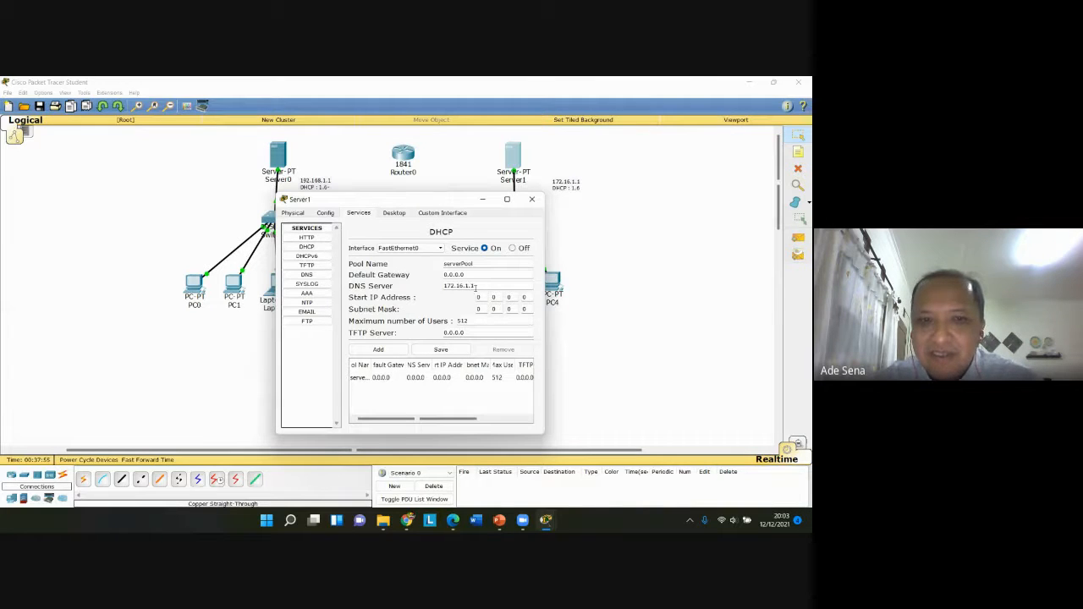
Set the start IP address of Server1's DHCP pool to 172.16.1.6
{"action": "left_click", "coordinate": [484, 297]}
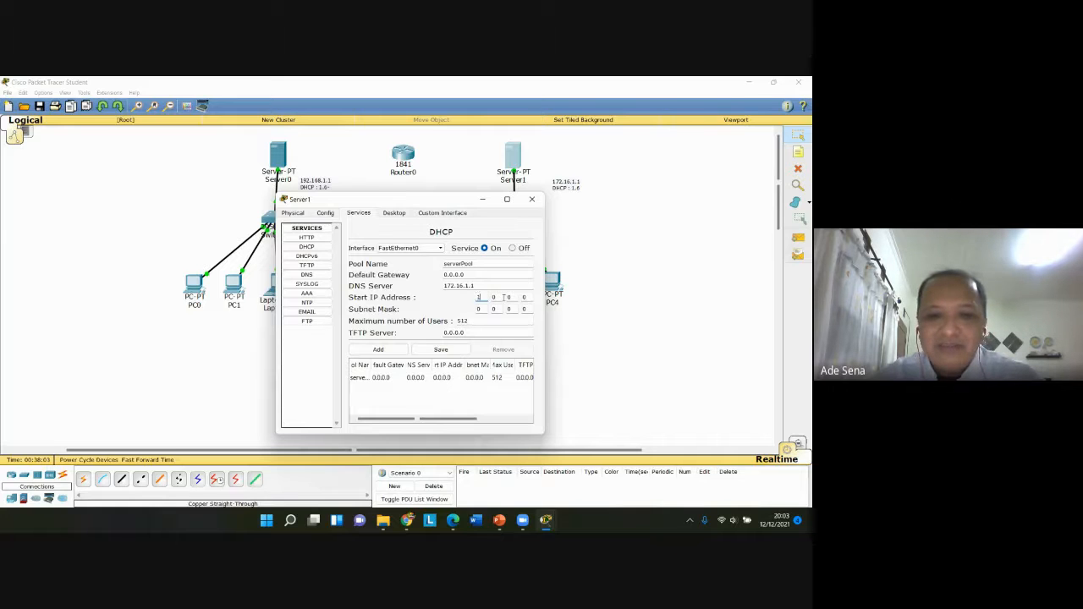
{"action": "type", "text": "172"}
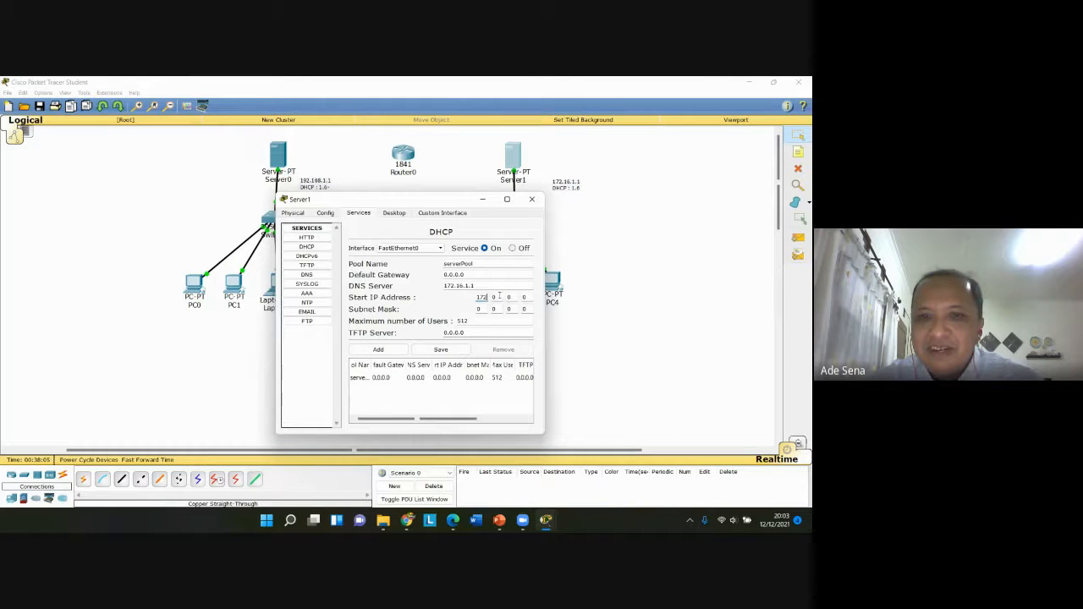
{"action": "type", "text": ".16"}
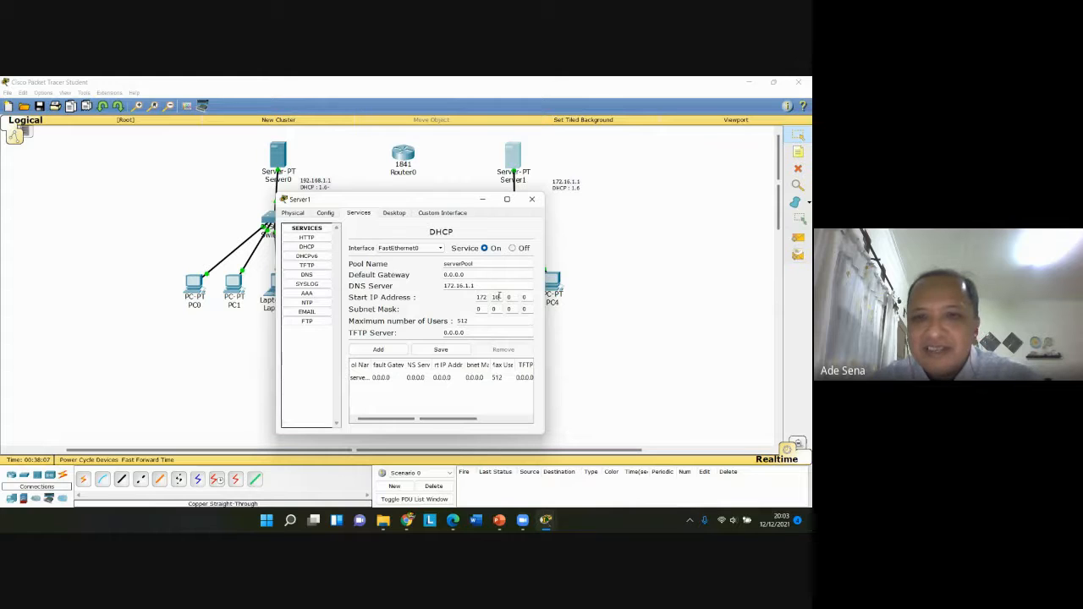
{"action": "double_click", "coordinate": [510, 296]}
{"action": "type", "text": "1"}
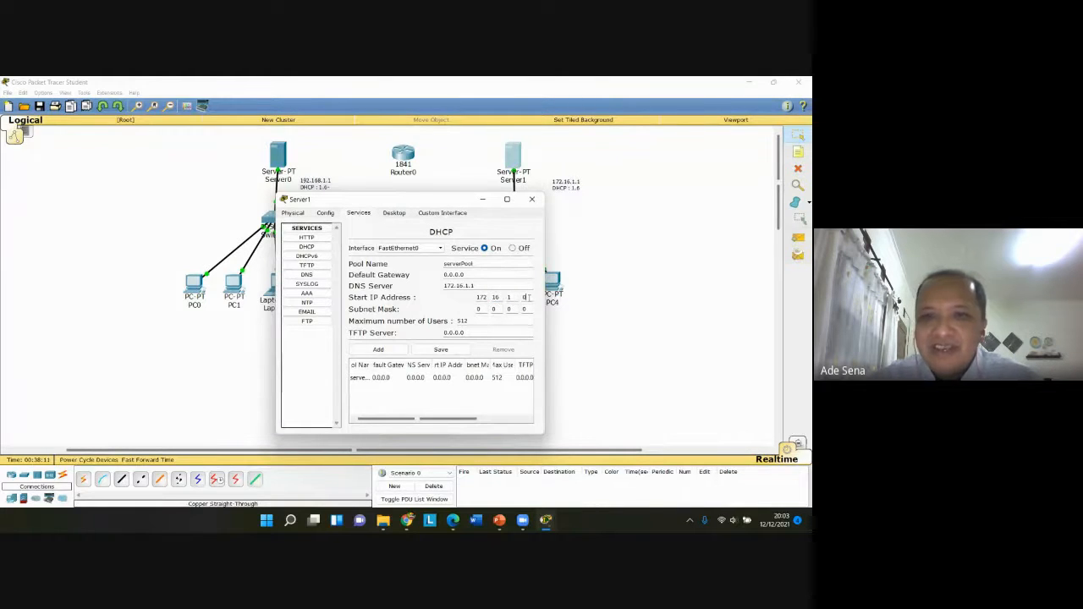
{"action": "double_click", "coordinate": [525, 297]}
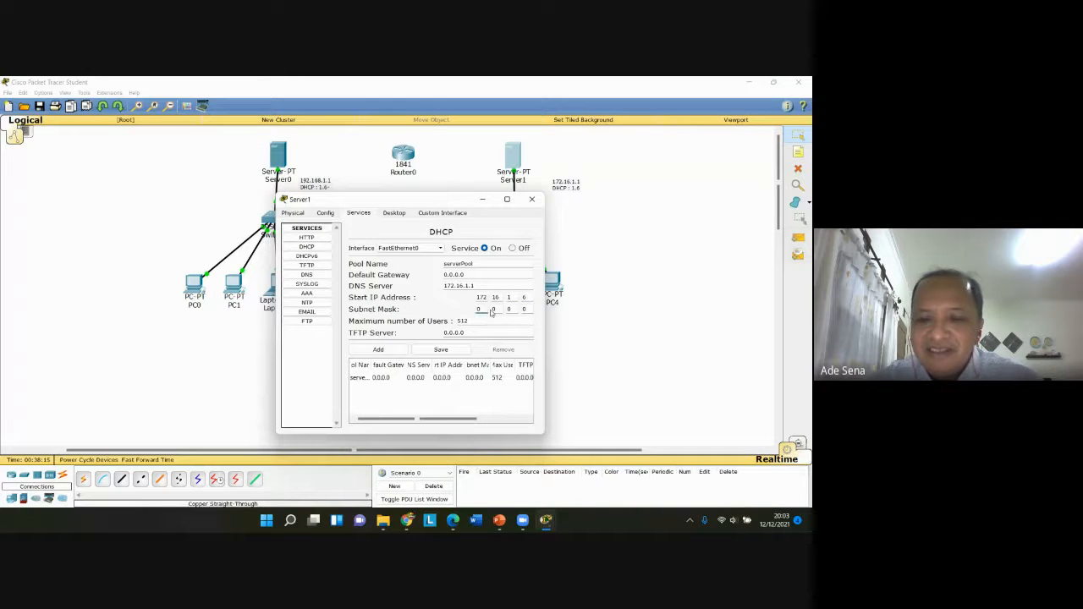
Set the DHCP pool's subnet mask to 255.255.0.0, save serverPool and close Server1's settings
{"action": "type", "text": "255"}
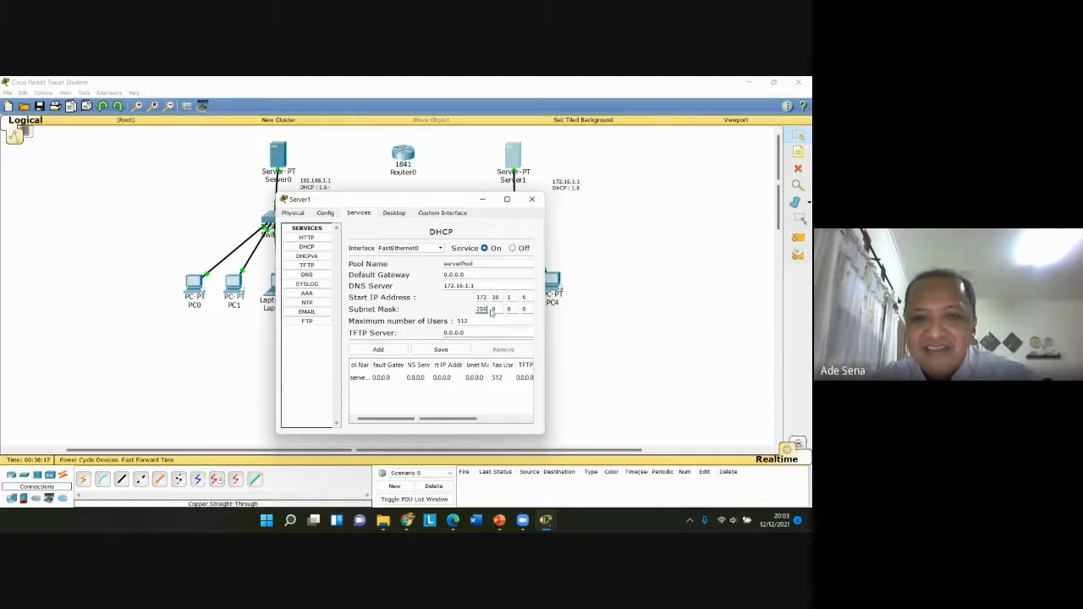
{"action": "left_click", "coordinate": [497, 311]}
{"action": "key", "text": "BackSpace"}
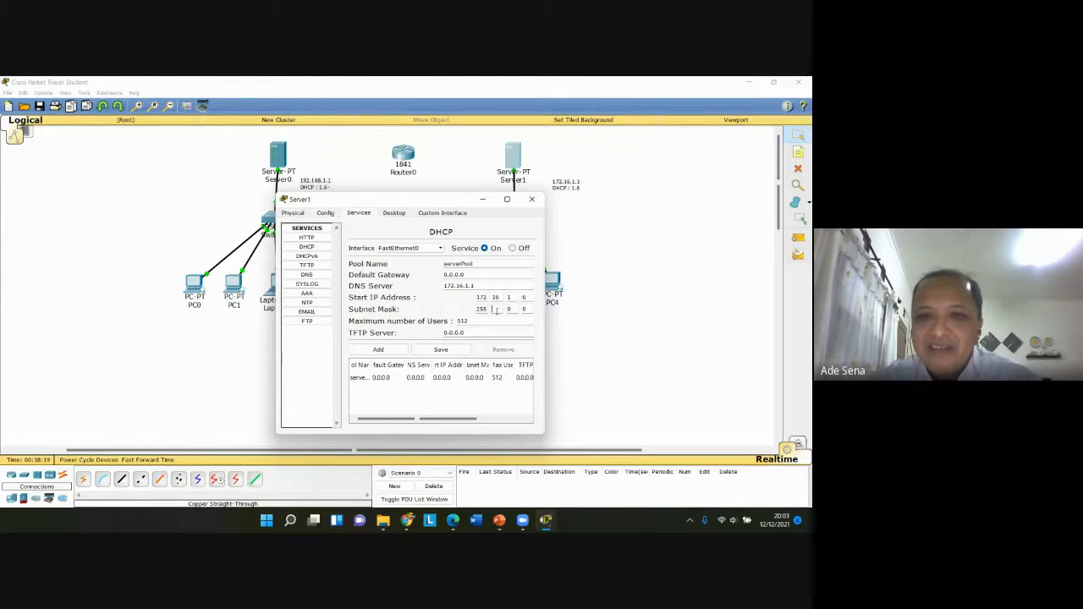
{"action": "type", "text": "255"}
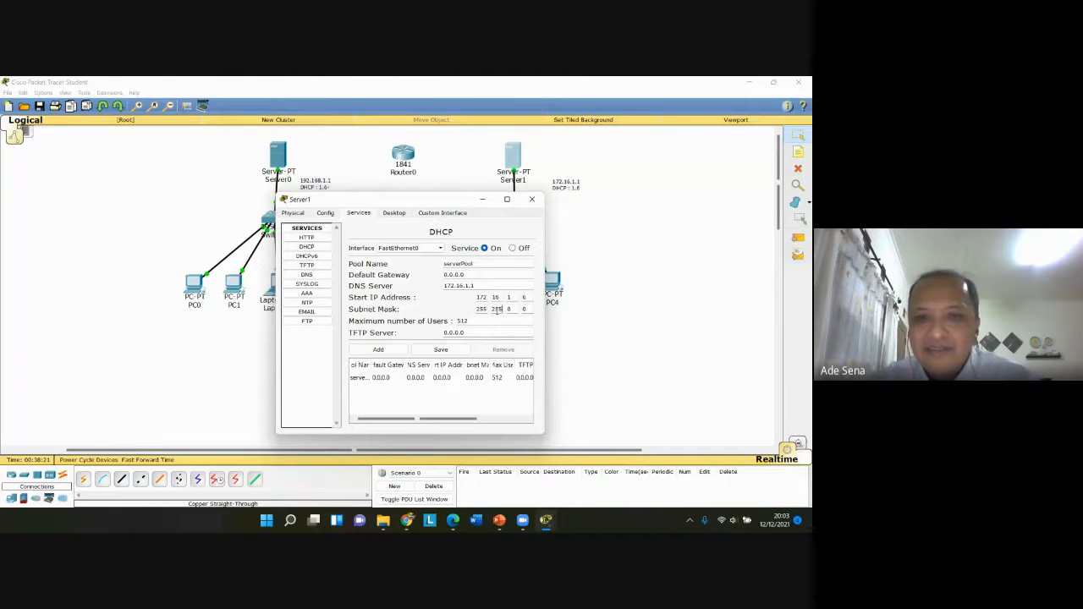
{"action": "left_click", "coordinate": [441, 349]}
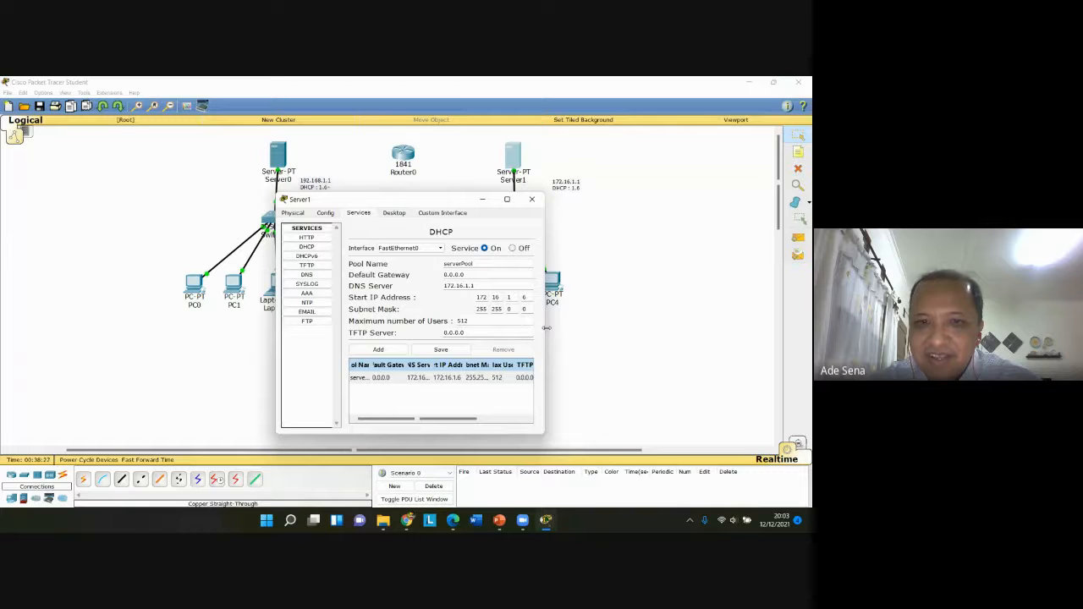
{"action": "left_click_drag", "start_coordinate": [547, 328], "coordinate": [760, 328]}
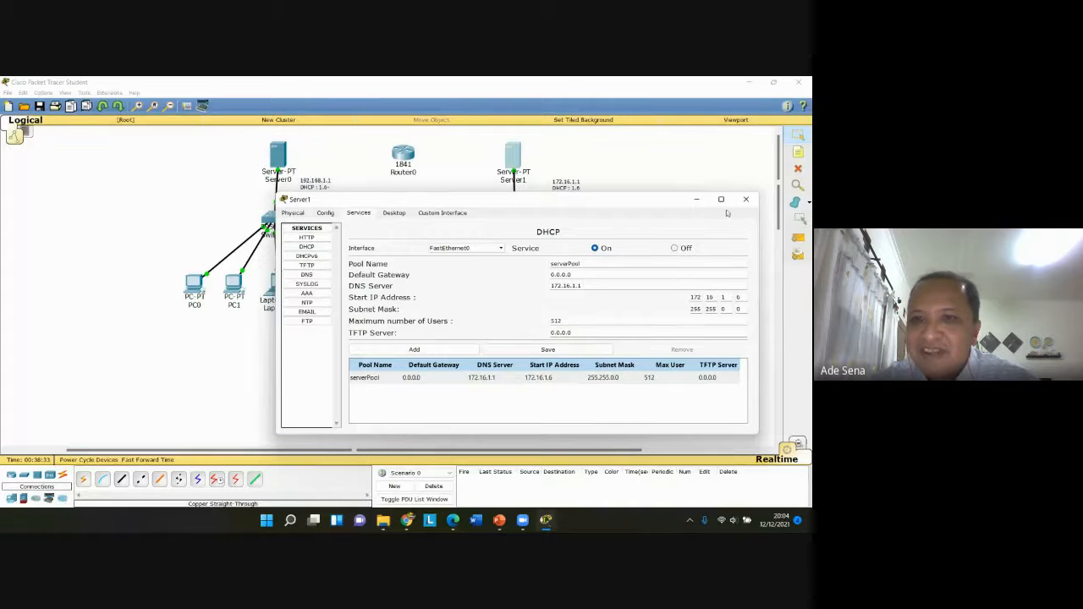
{"action": "left_click", "coordinate": [746, 200]}
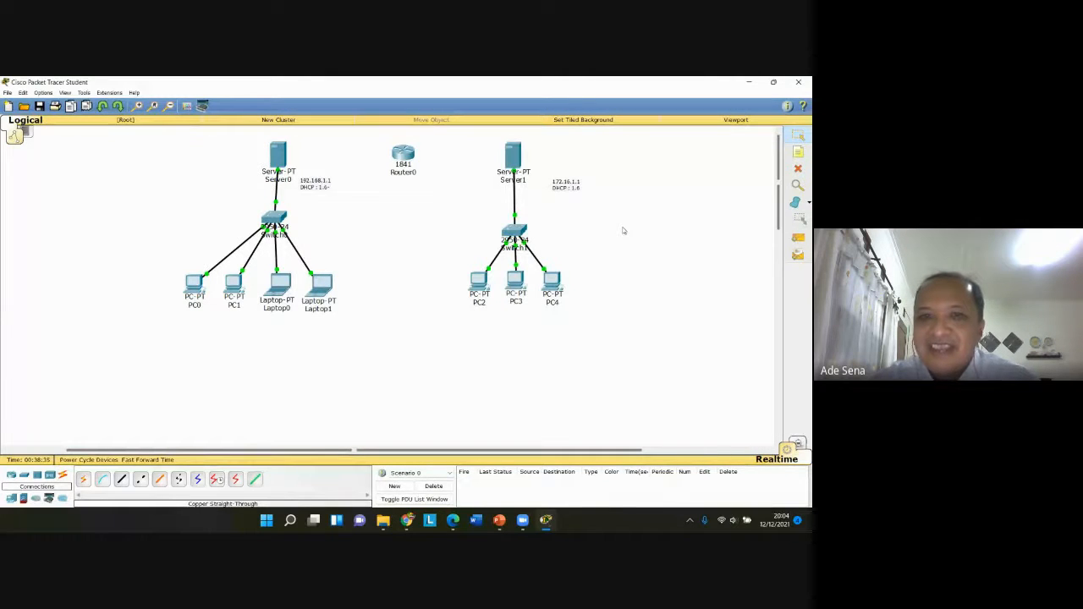
Switch PC2's IP configuration to DHCP and close PC2's settings
{"action": "left_click", "coordinate": [477, 282]}
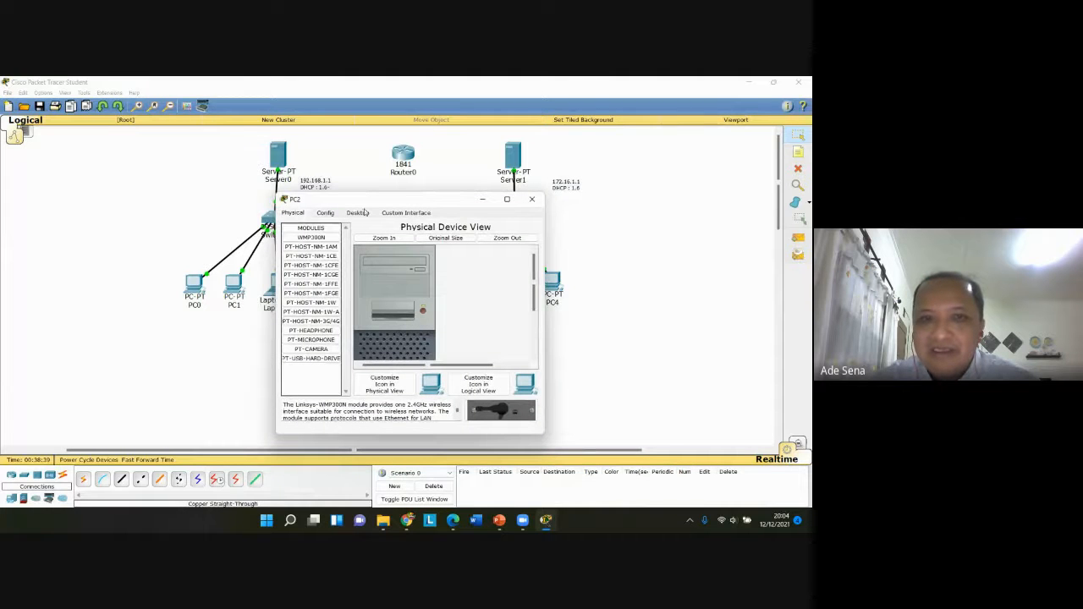
{"action": "left_click", "coordinate": [361, 214]}
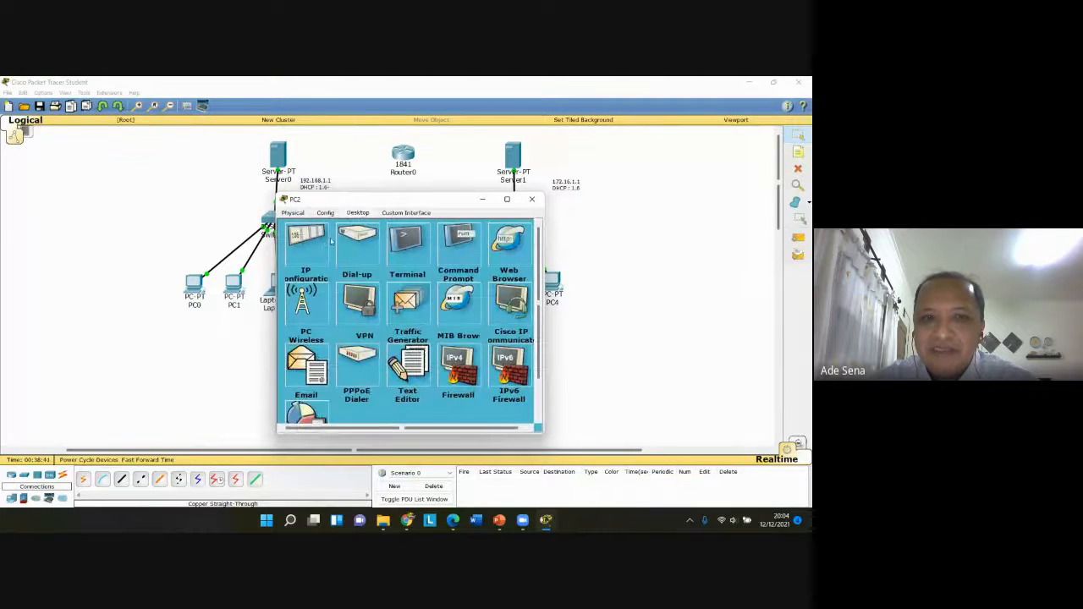
{"action": "left_click", "coordinate": [319, 246]}
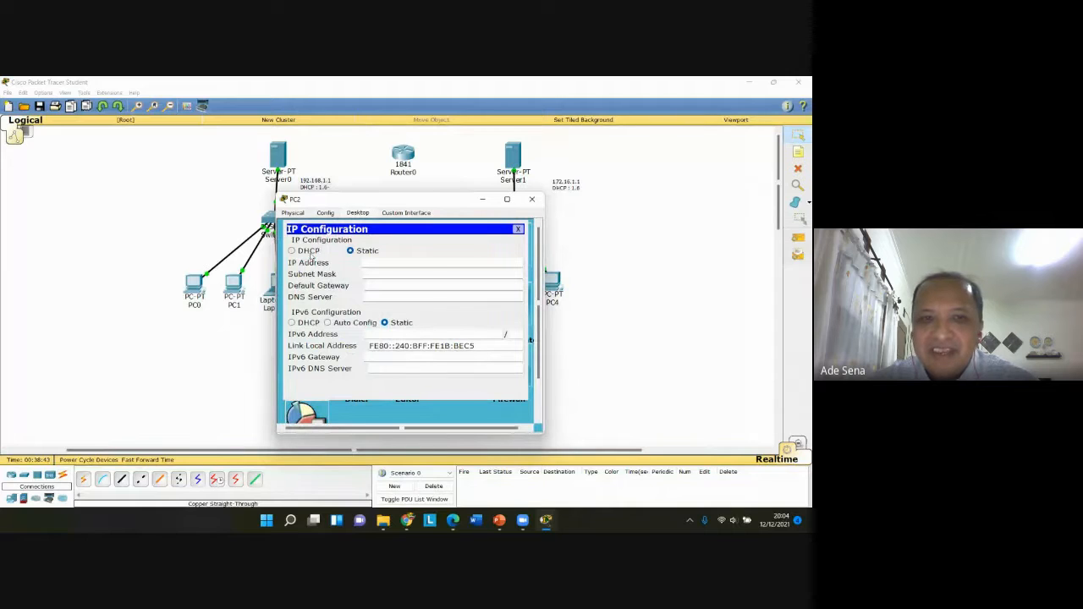
{"action": "left_click", "coordinate": [310, 253]}
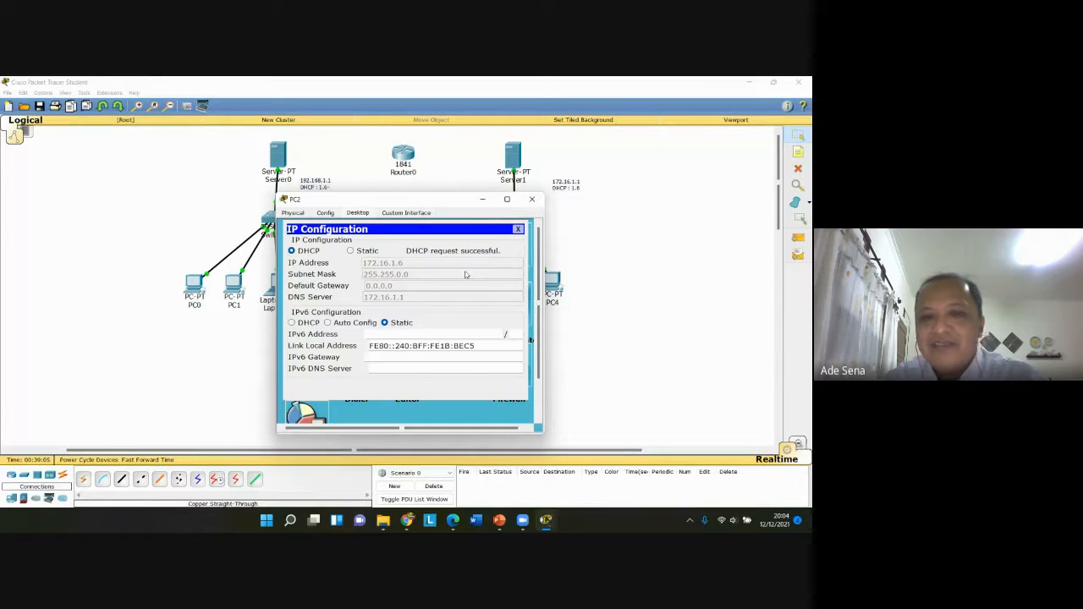
{"action": "left_click", "coordinate": [519, 233]}
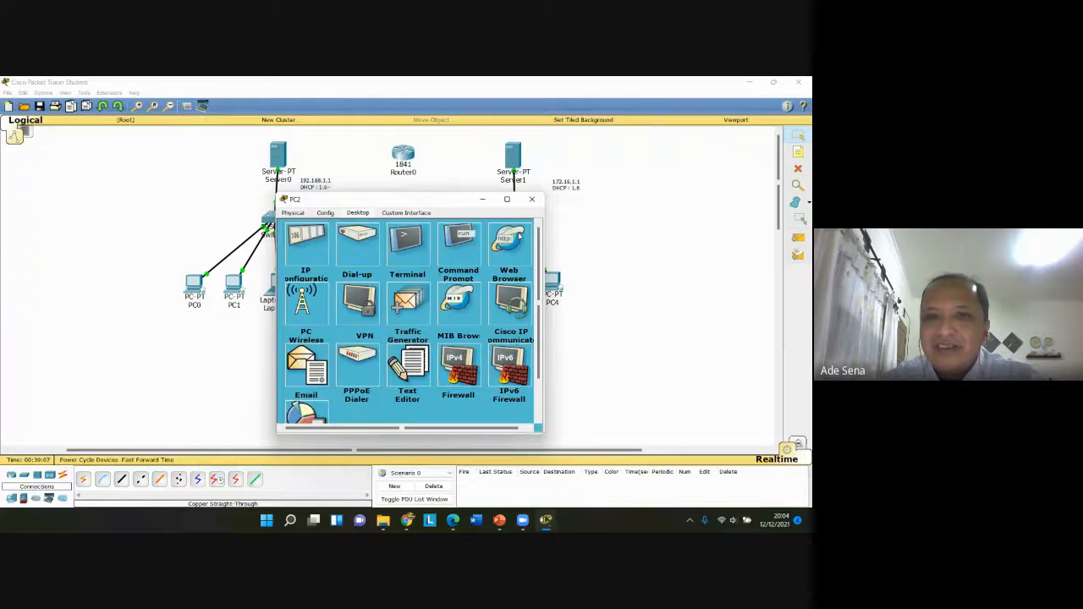
{"action": "left_click", "coordinate": [531, 199]}
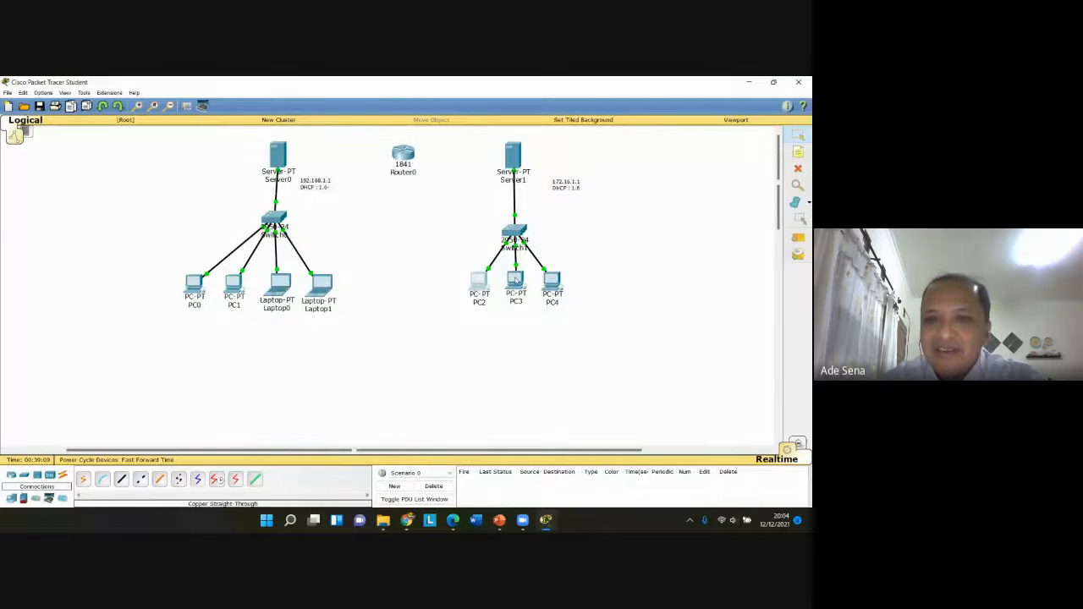
Switch PC3's IP configuration to DHCP and close PC3's settings
{"action": "left_click", "coordinate": [515, 281]}
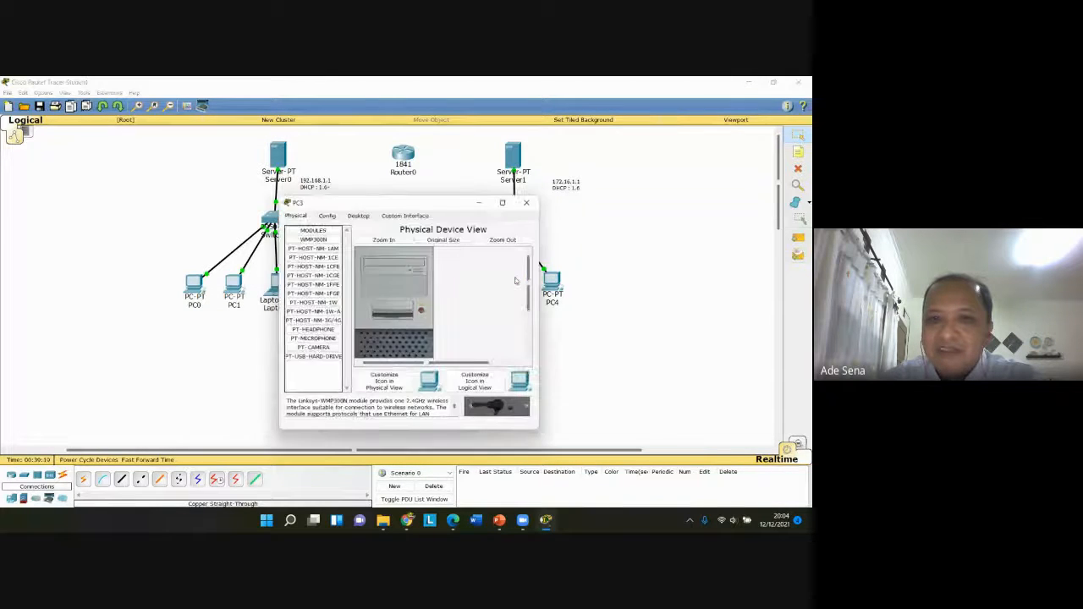
{"action": "left_click", "coordinate": [359, 215]}
{"action": "left_click", "coordinate": [304, 245]}
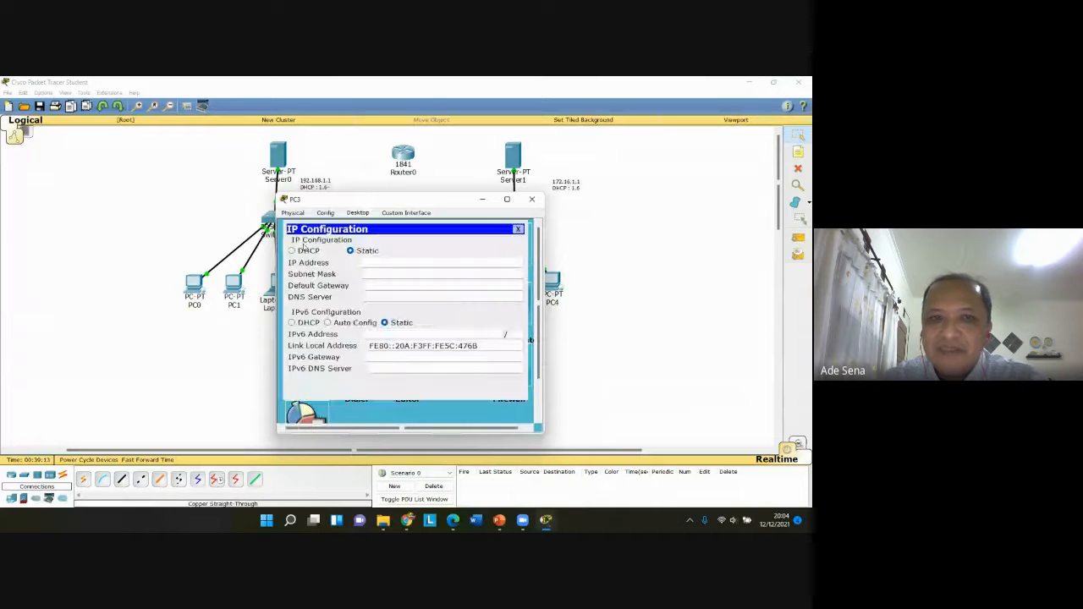
{"action": "left_click", "coordinate": [306, 251]}
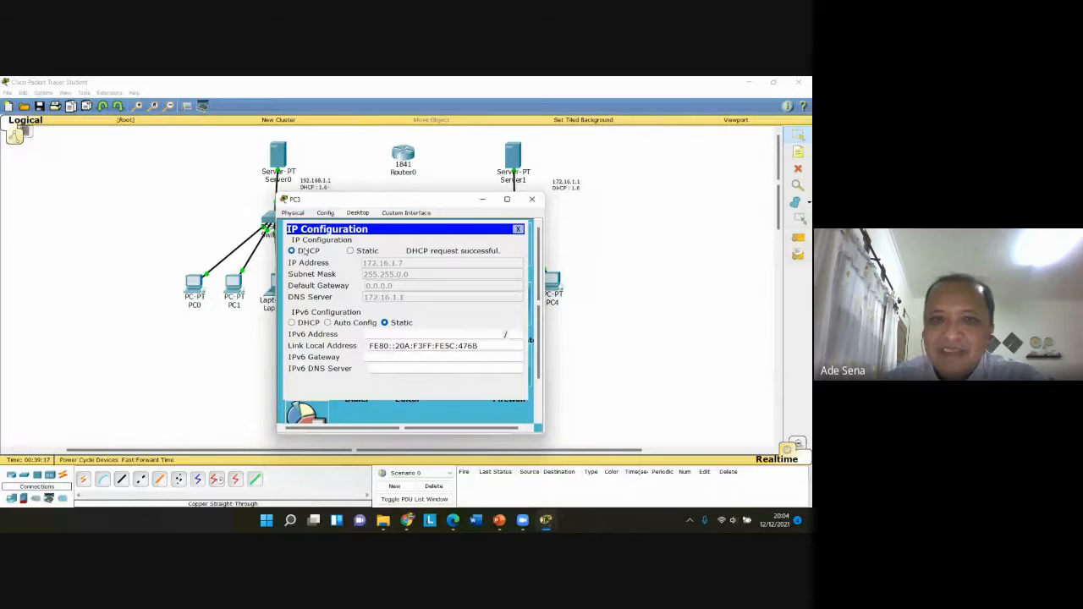
{"action": "left_click", "coordinate": [519, 230]}
{"action": "left_click", "coordinate": [532, 199]}
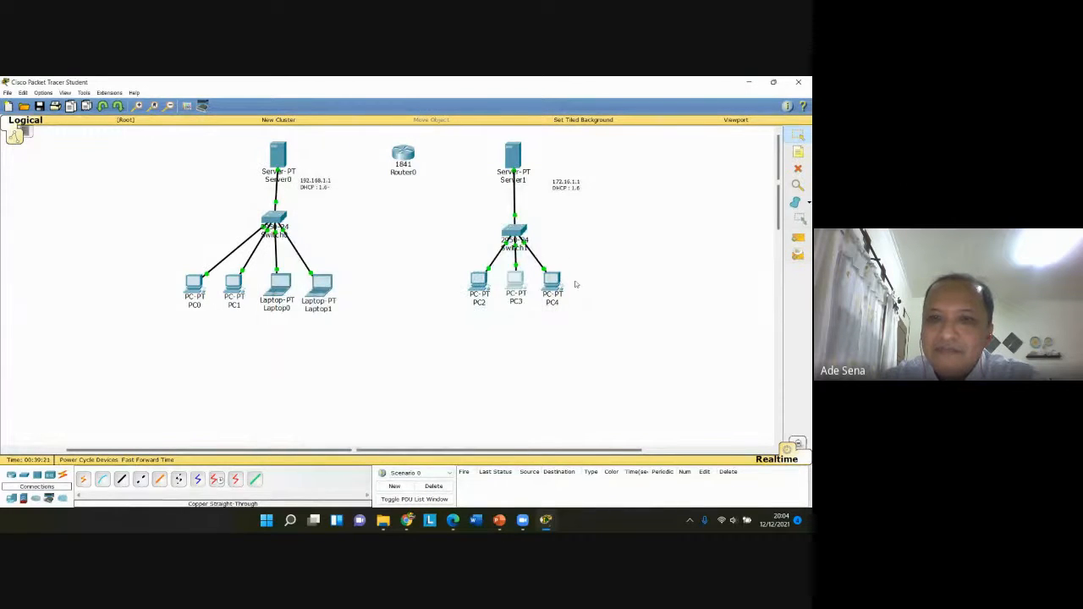
Switch PC4's IP configuration to DHCP and close the configuration, keeping PC4's desktop open
{"action": "left_click", "coordinate": [554, 282]}
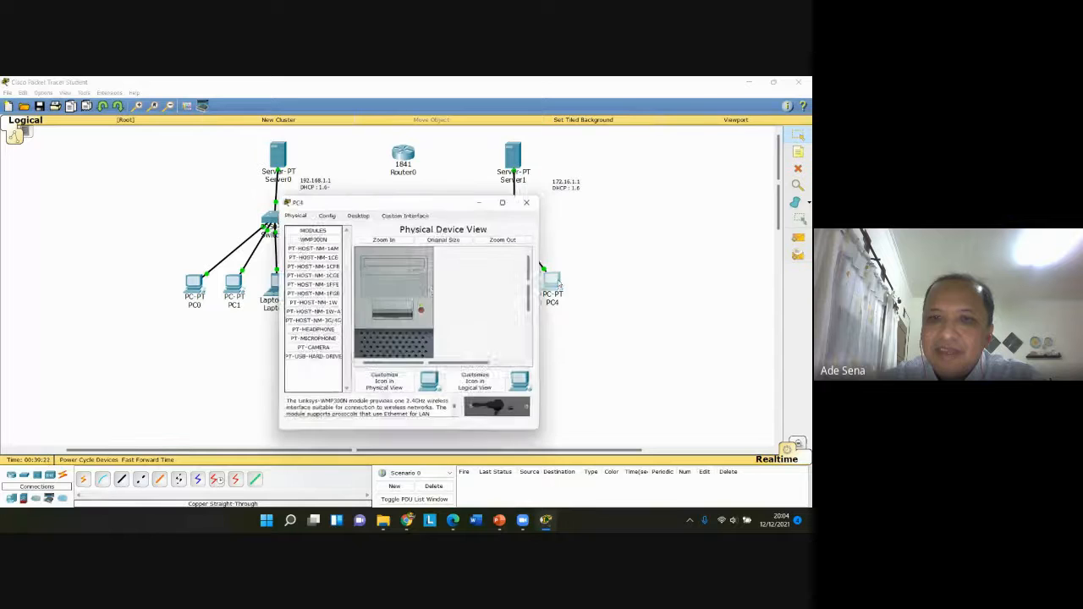
{"action": "left_click", "coordinate": [357, 212]}
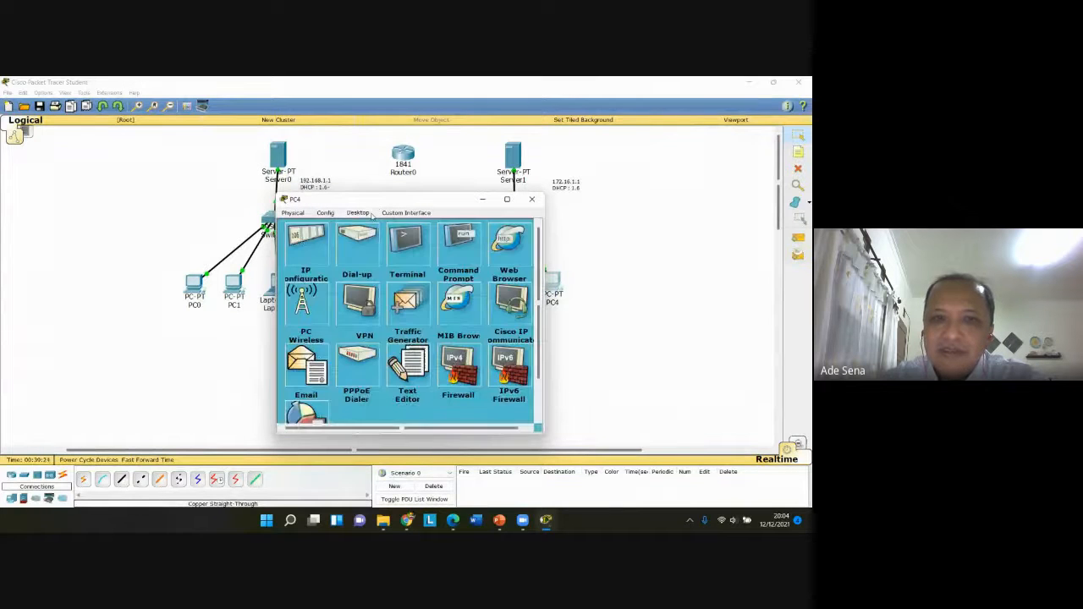
{"action": "left_click", "coordinate": [305, 248]}
{"action": "left_click", "coordinate": [307, 254]}
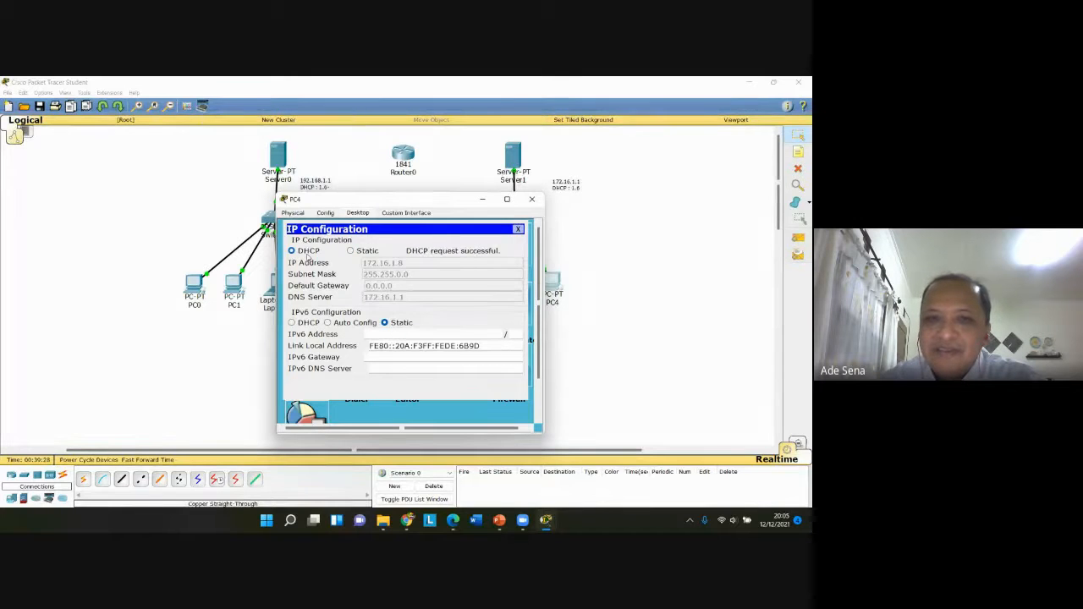
{"action": "left_click", "coordinate": [518, 228]}
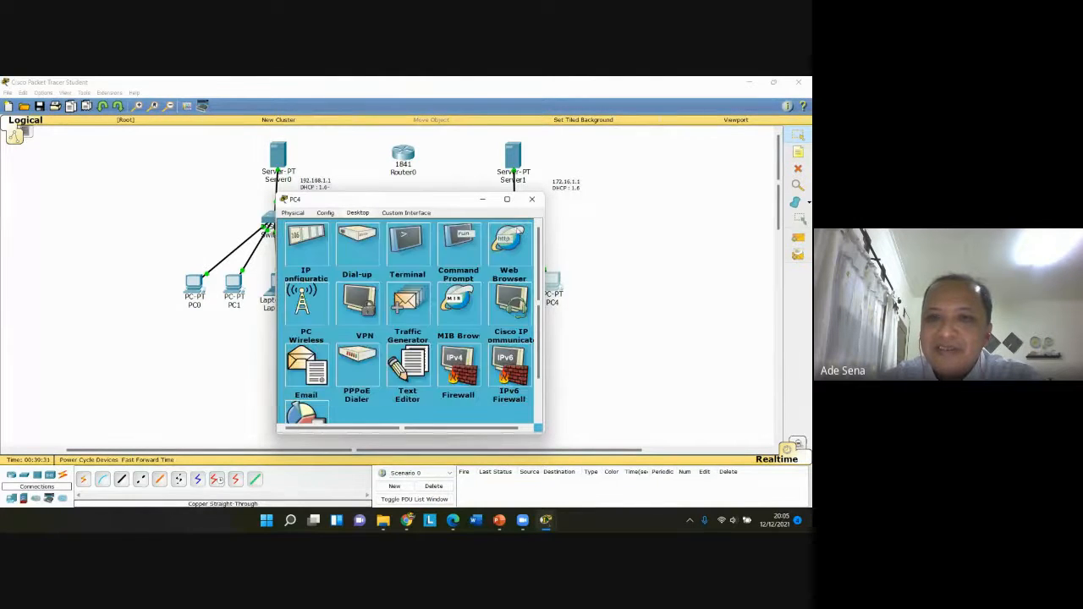
Ping Server1 at 172.16.1.1 from PC4's command prompt, then close the prompt
{"action": "left_click", "coordinate": [465, 248]}
{"action": "type", "text": "ping"}
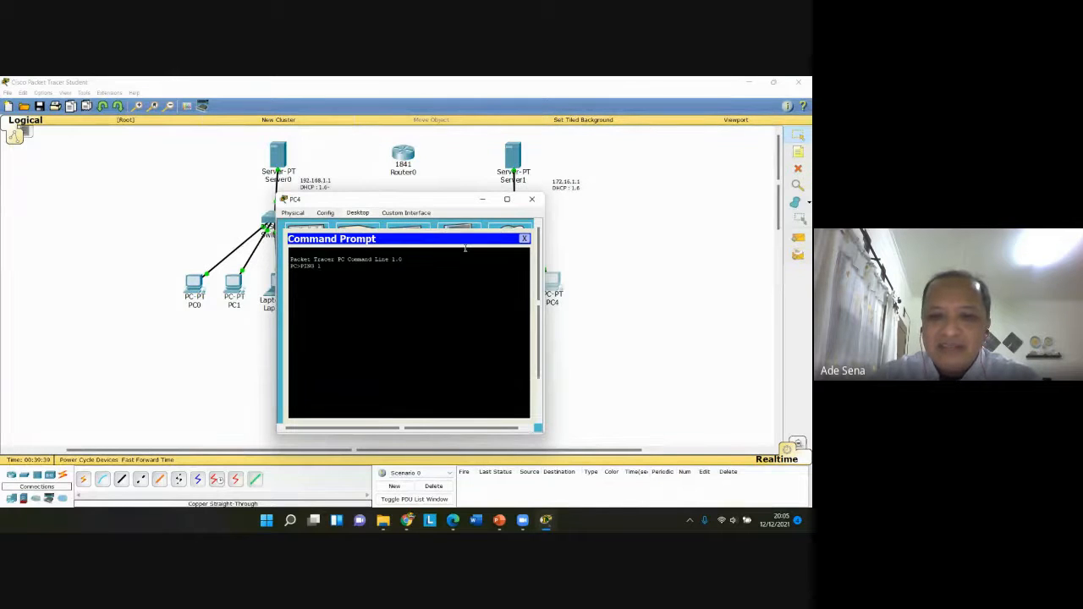
{"action": "type", "text": " 172.16.1"}
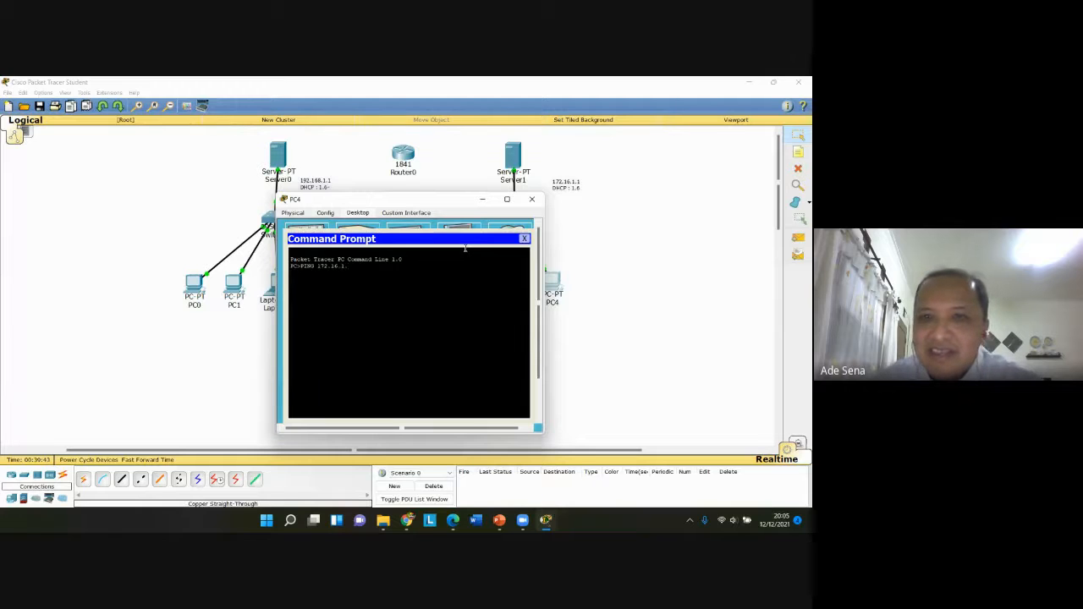
{"action": "type", "text": ".1"}
{"action": "key", "text": "Return"}
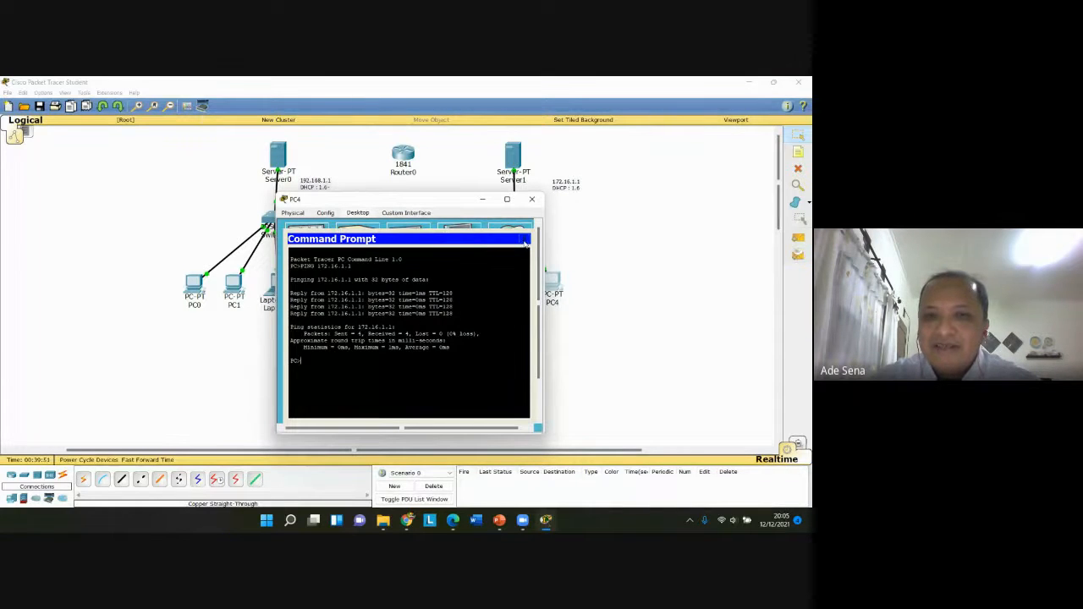
{"action": "left_click", "coordinate": [524, 239]}
{"action": "left_click", "coordinate": [512, 251]}
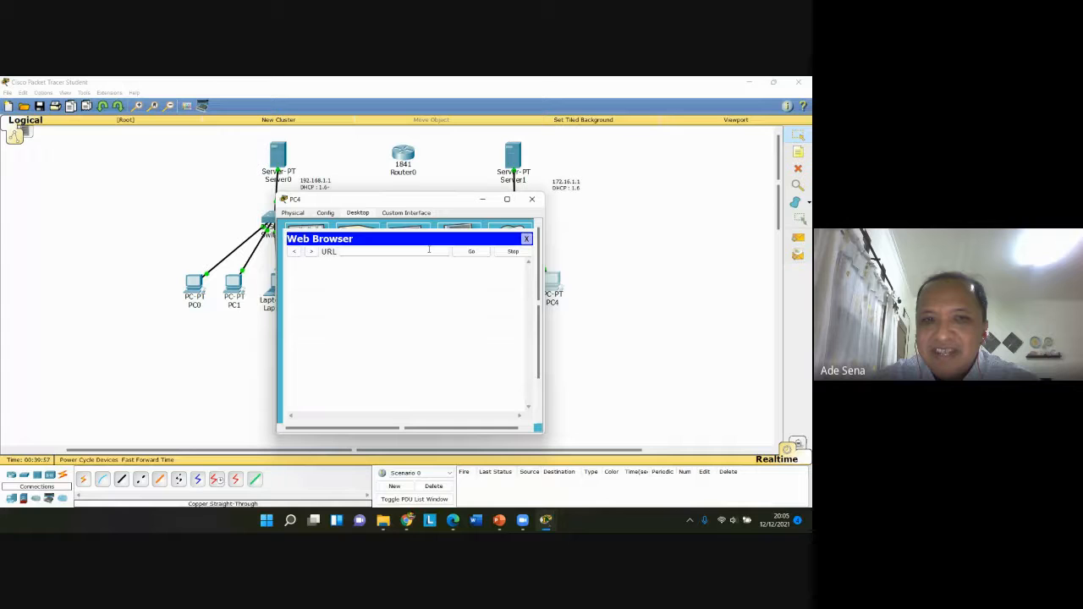
{"action": "left_click", "coordinate": [429, 251]}
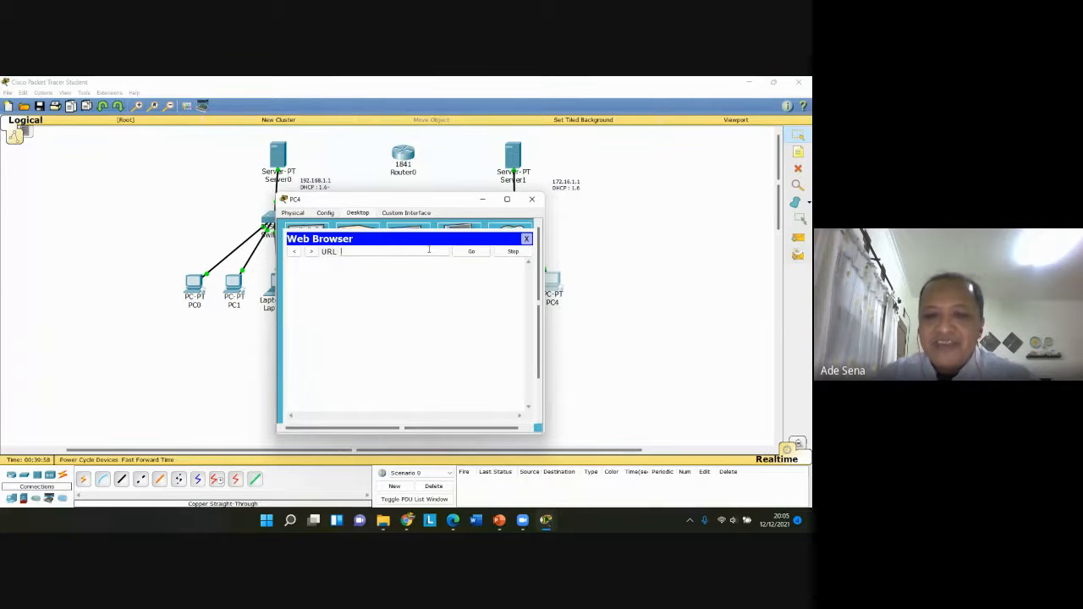
{"action": "type", "text": "HTT"}
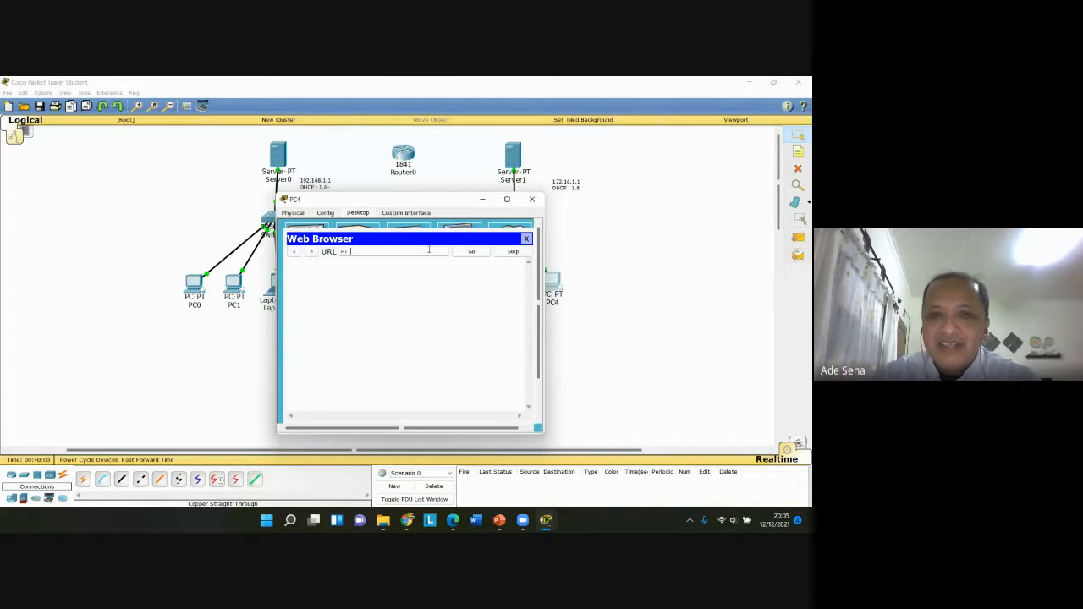
{"action": "type", "text": "P"}
{"action": "key", "text": "BackSpace"}
{"action": "key", "text": "BackSpace"}
{"action": "key", "text": "BackSpace"}
{"action": "key", "text": "BackSpace"}
{"action": "key", "text": "Caps_Lock"}
{"action": "type", "text": "h"}
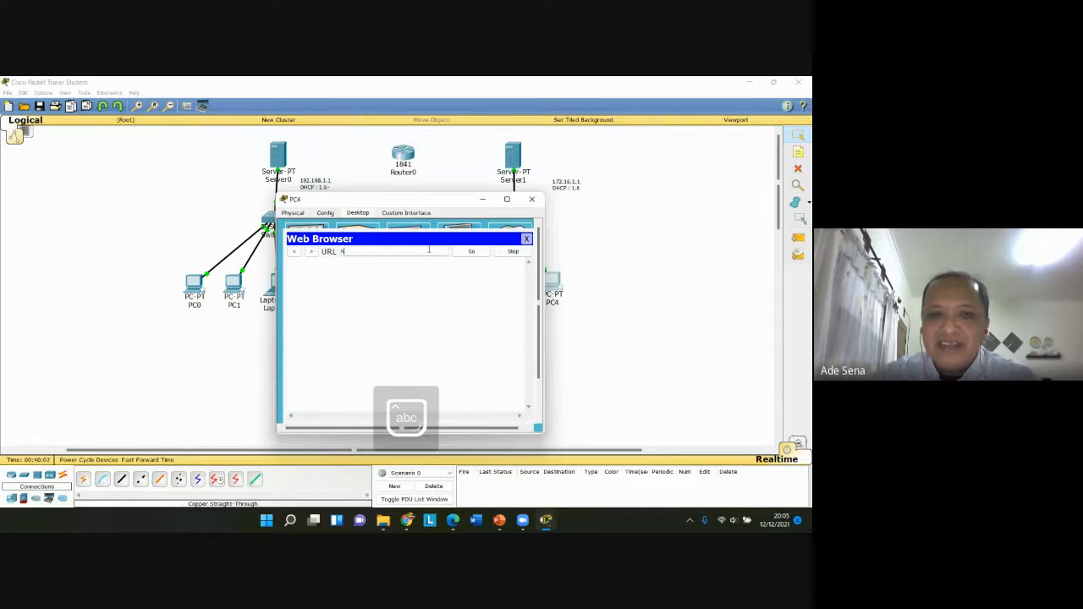
{"action": "type", "text": "ttp"}
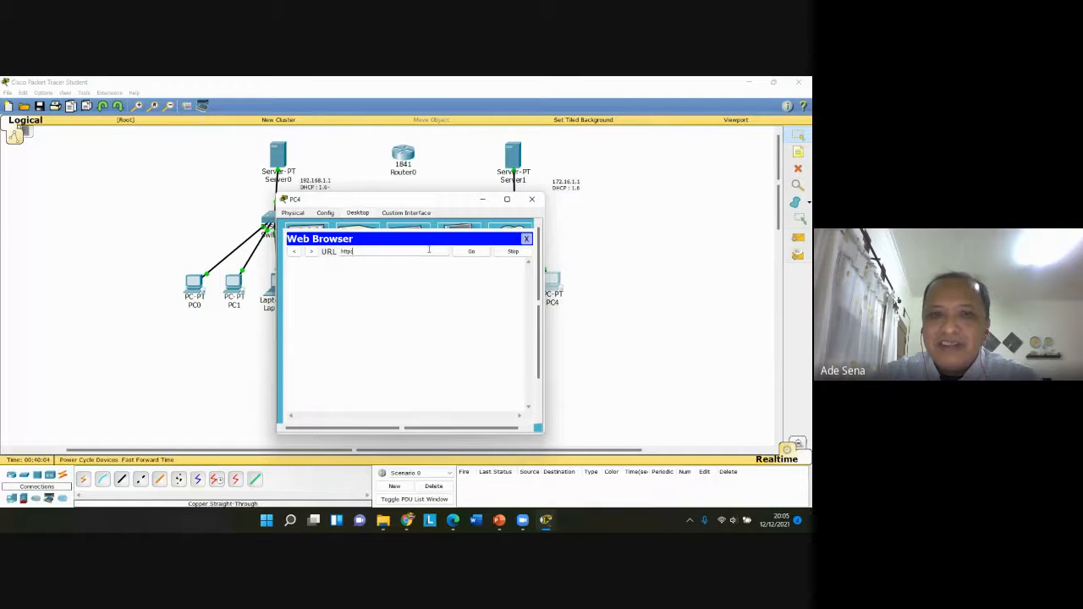
{"action": "type", "text": "://"}
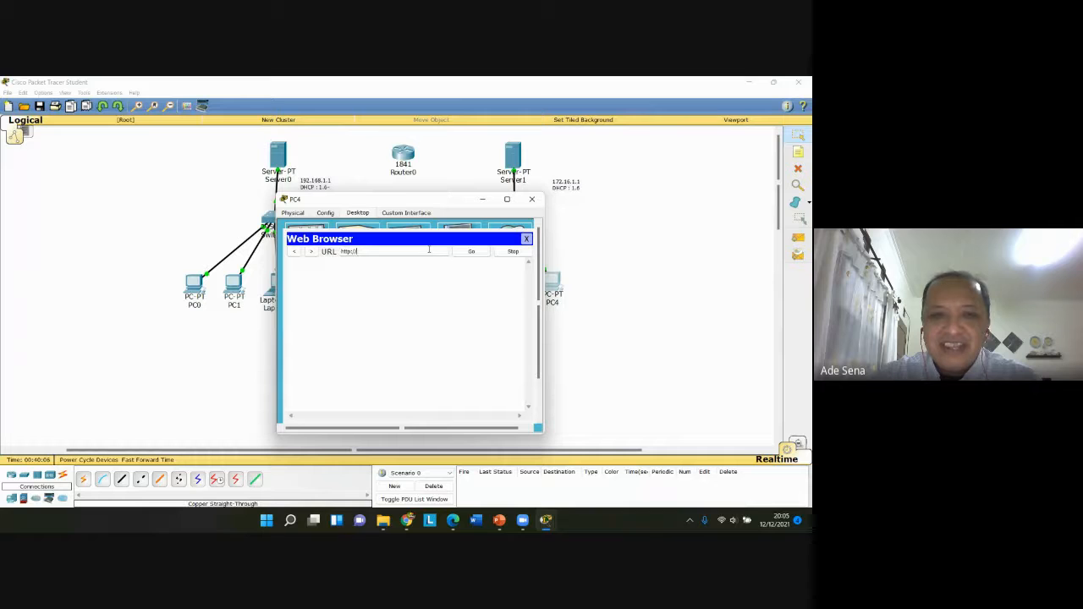
{"action": "type", "text": "17"}
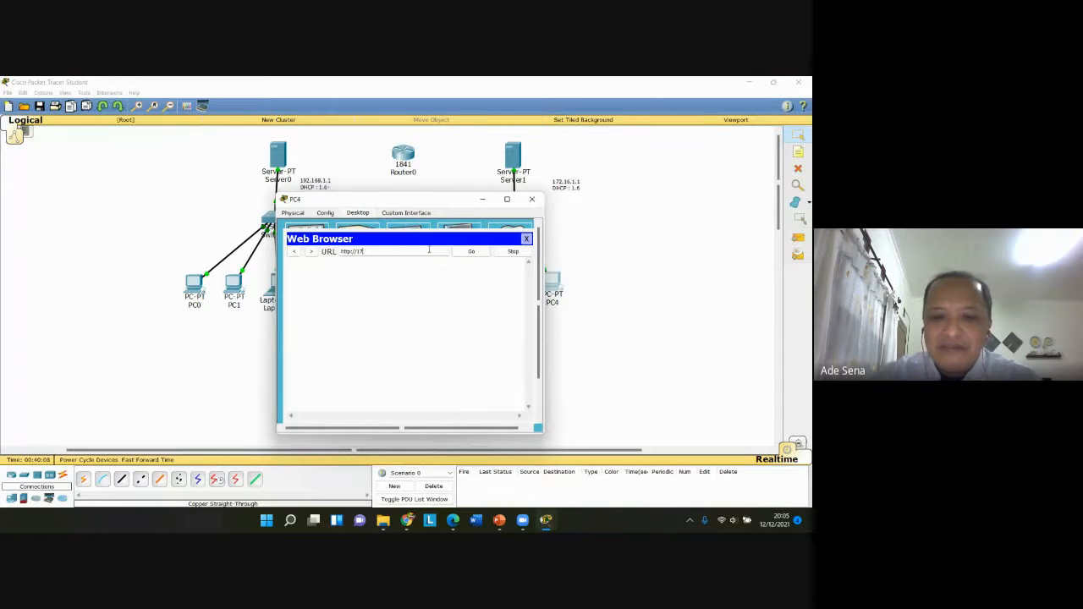
{"action": "type", "text": "2.1"}
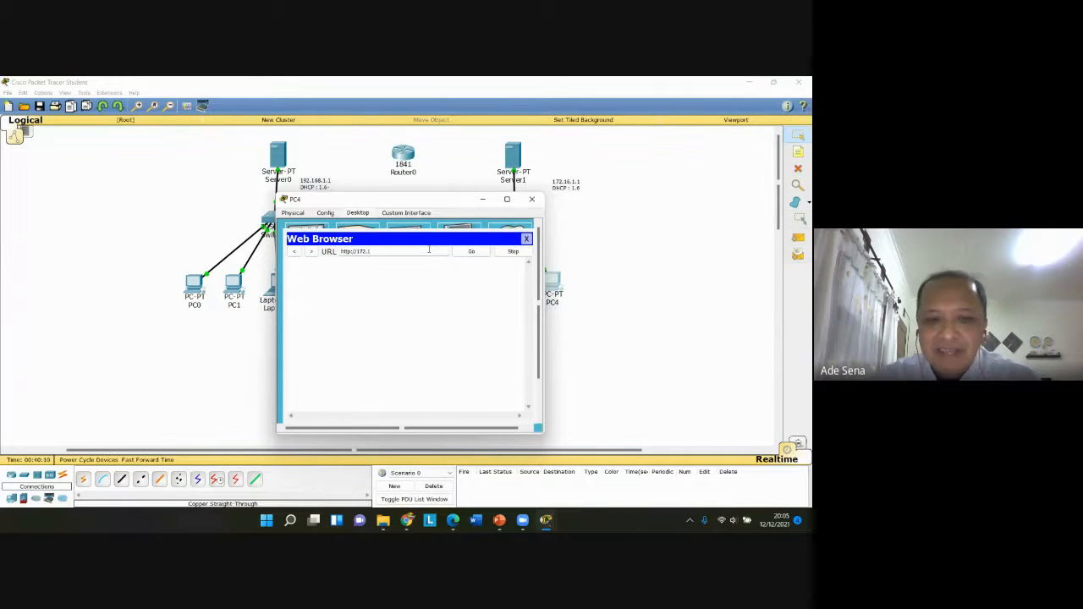
{"action": "type", "text": "6.1.1"}
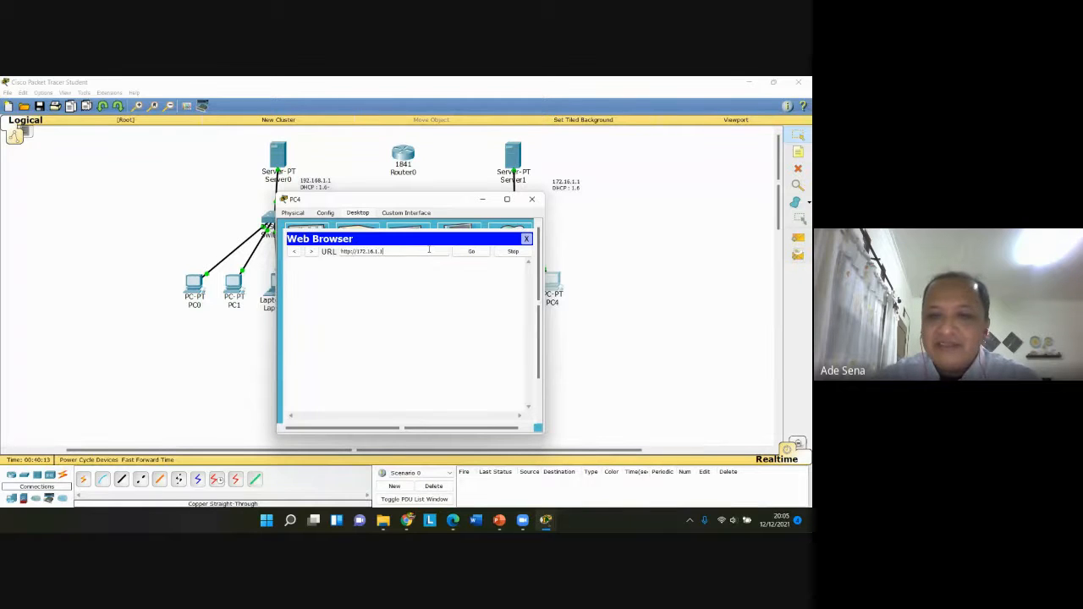
{"action": "key", "text": "Return"}
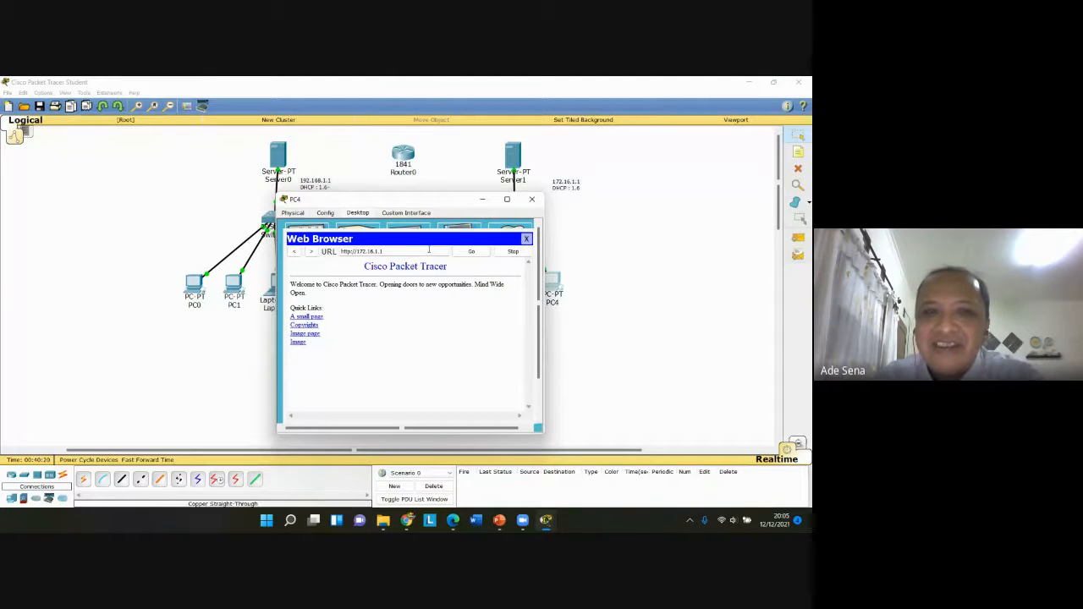
{"action": "left_click", "coordinate": [428, 250]}
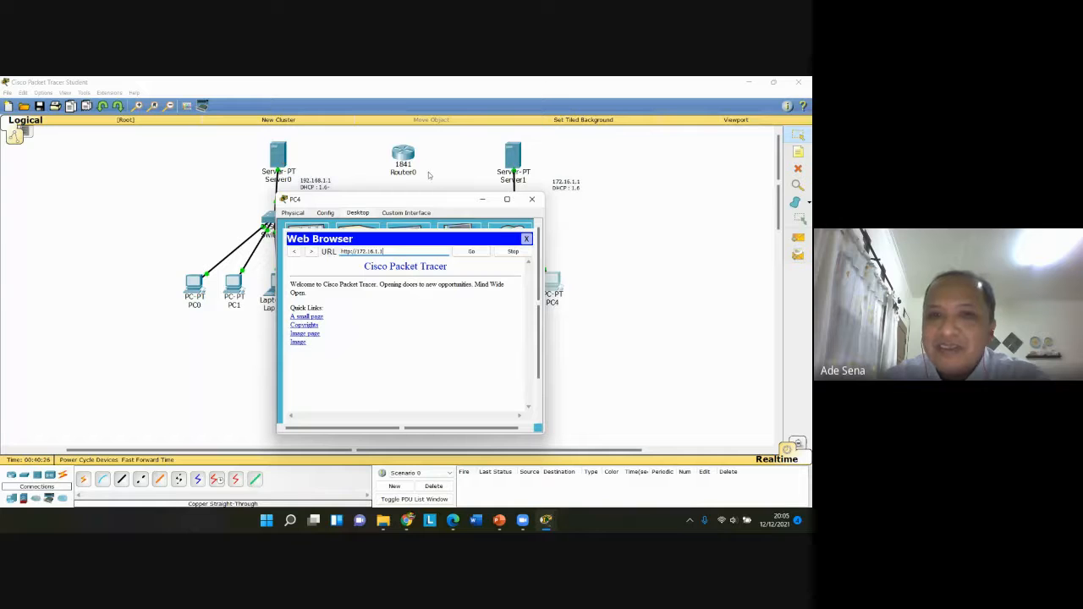
{"action": "left_click", "coordinate": [526, 243]}
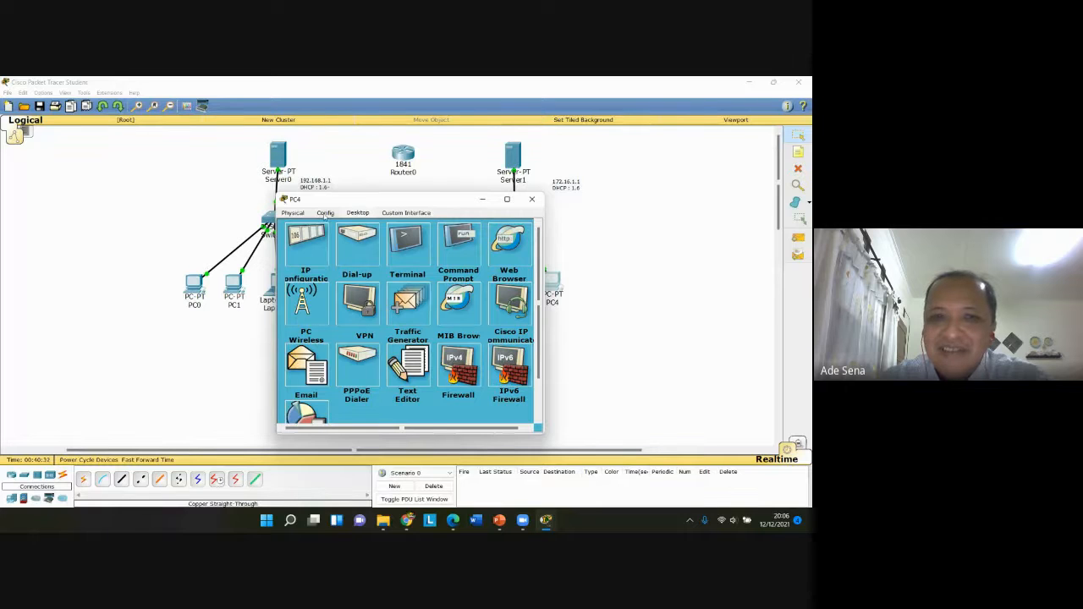
{"action": "left_click", "coordinate": [531, 199]}
Turn on the DNS service on Server1
{"action": "left_click", "coordinate": [514, 156]}
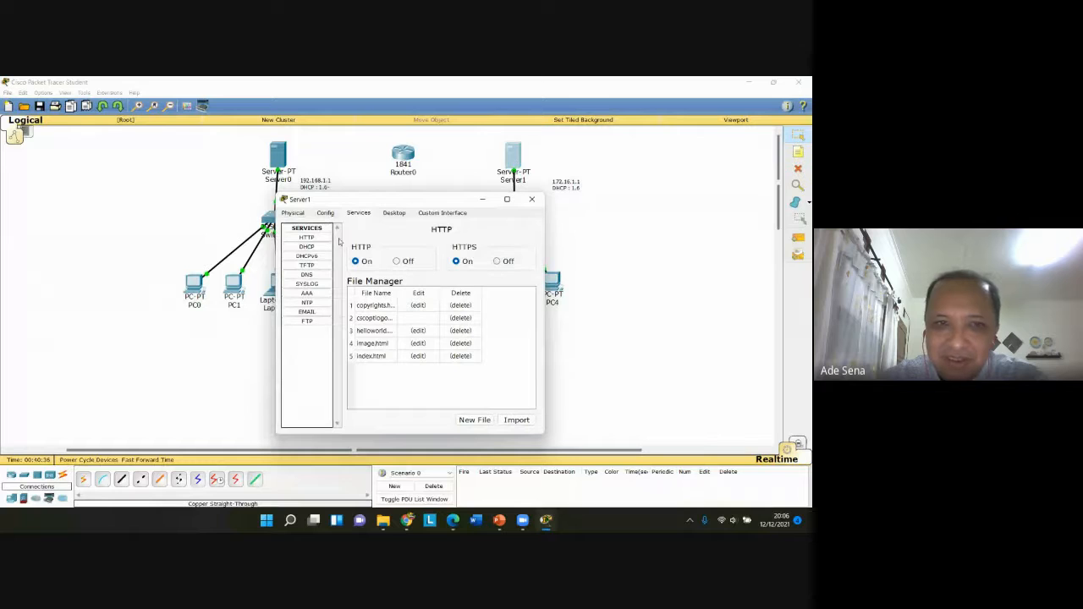
{"action": "left_click", "coordinate": [306, 246]}
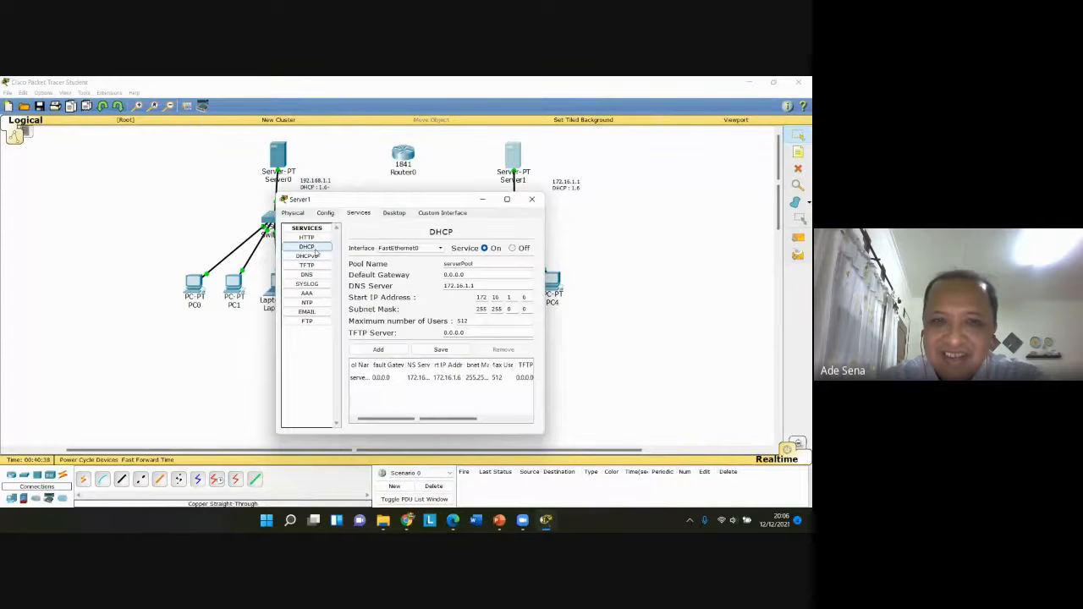
{"action": "left_click", "coordinate": [307, 275]}
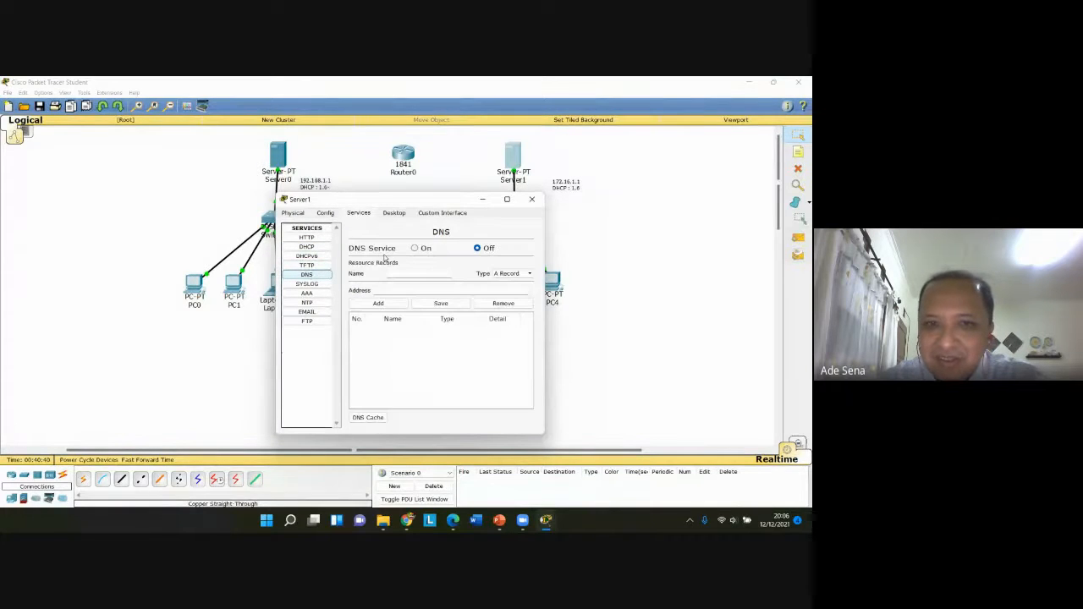
{"action": "left_click", "coordinate": [423, 249]}
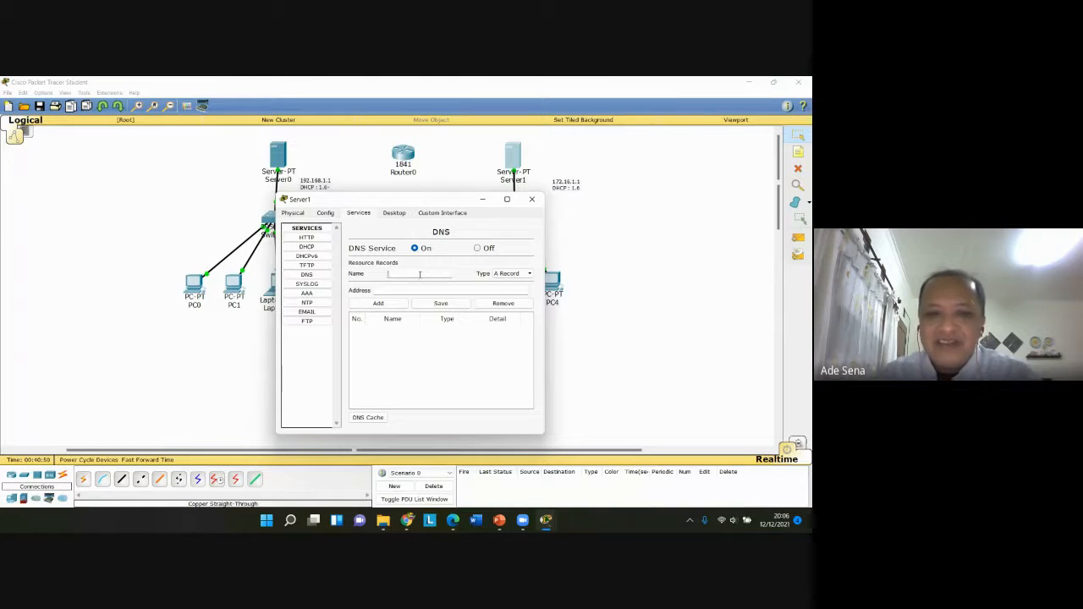
Add a DNS A record for elektro.com with address 172.16.1.1 on Server1 and close the server's settings
{"action": "type", "text": "elek"}
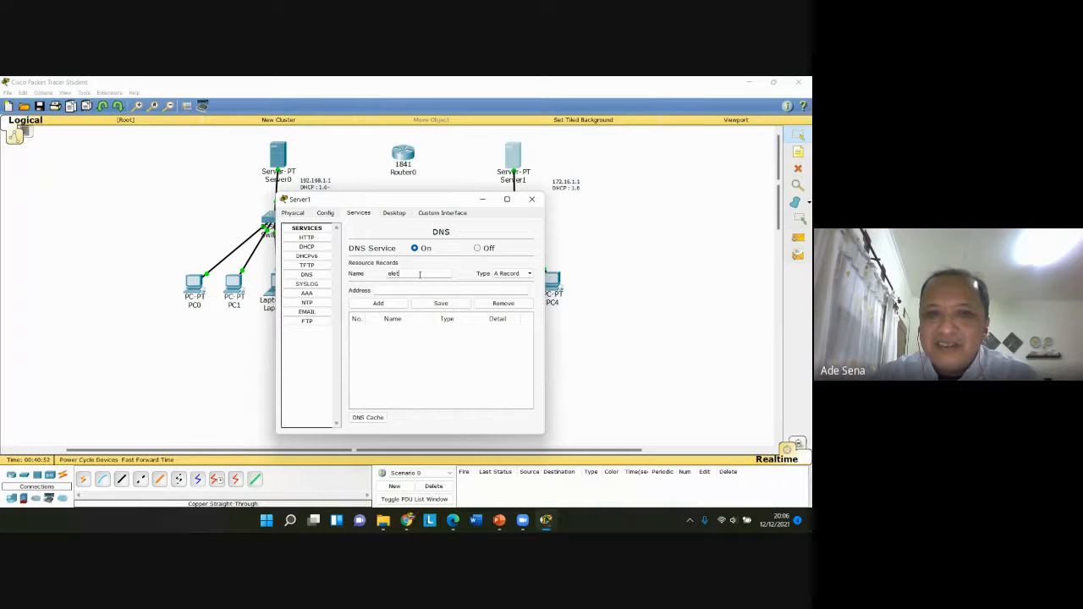
{"action": "type", "text": "tro.com"}
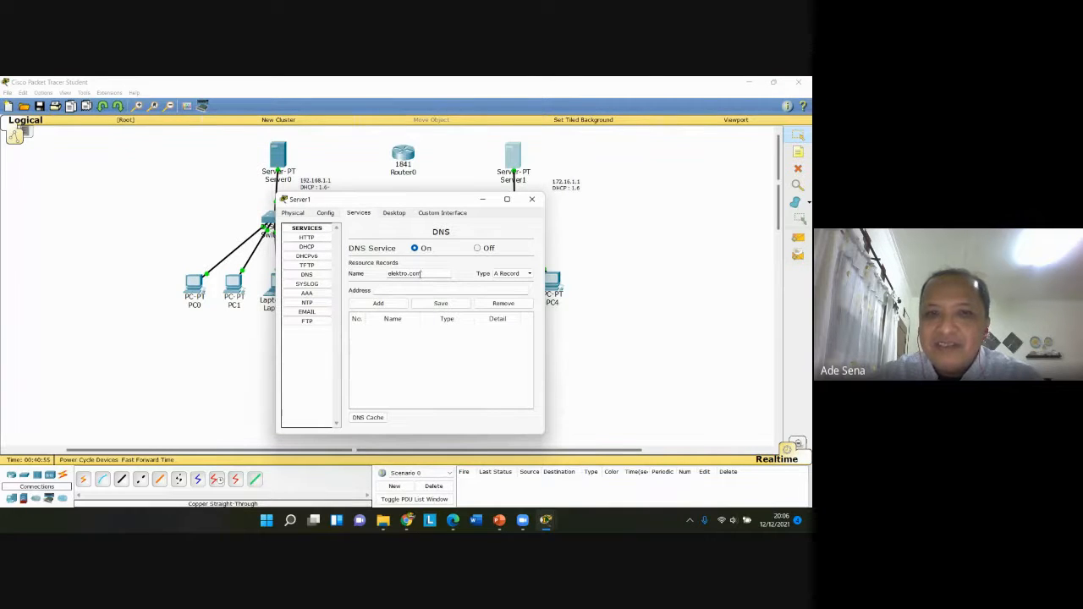
{"action": "key", "text": "Tab"}
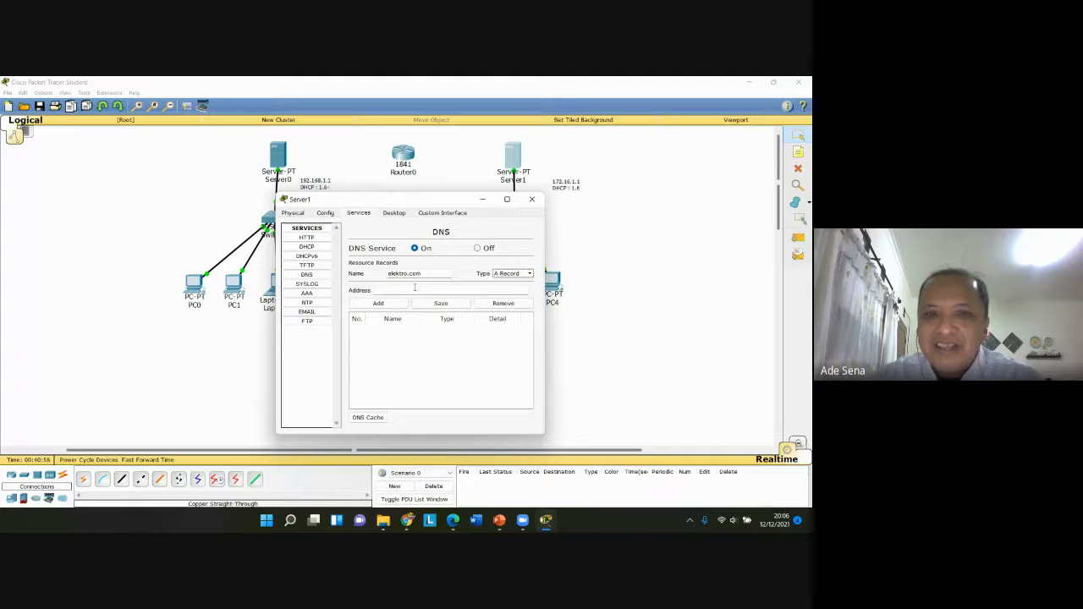
{"action": "left_click", "coordinate": [416, 292]}
{"action": "type", "text": "1"}
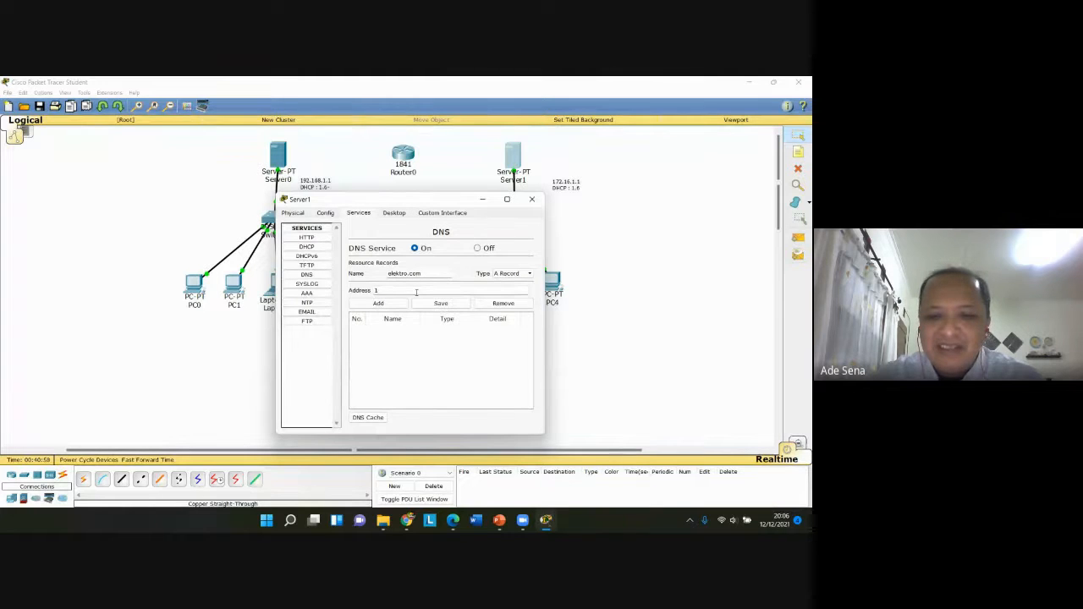
{"action": "type", "text": "72."}
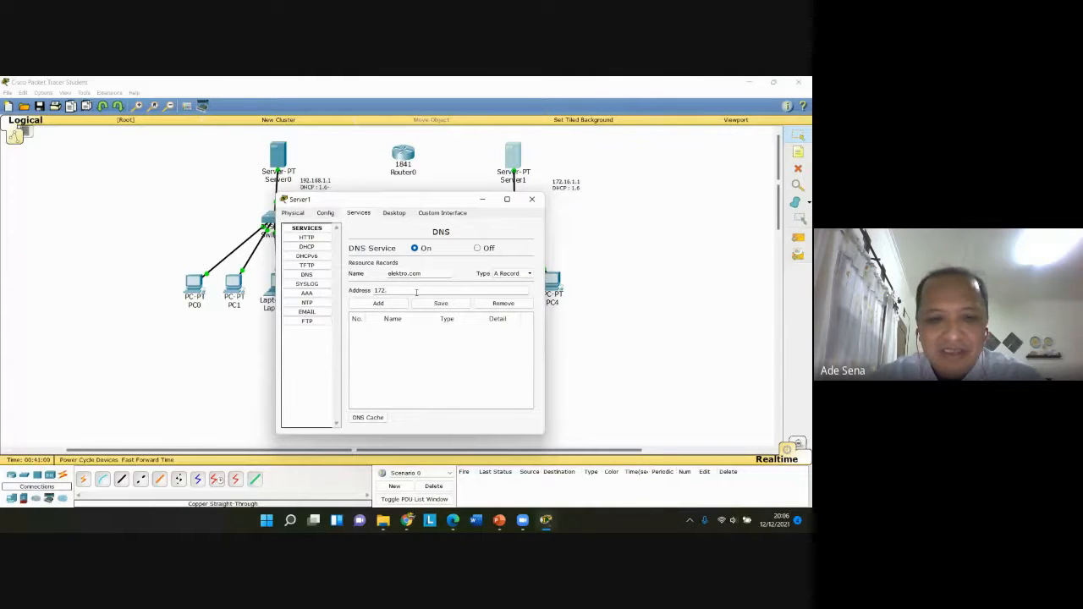
{"action": "type", "text": "16.1"}
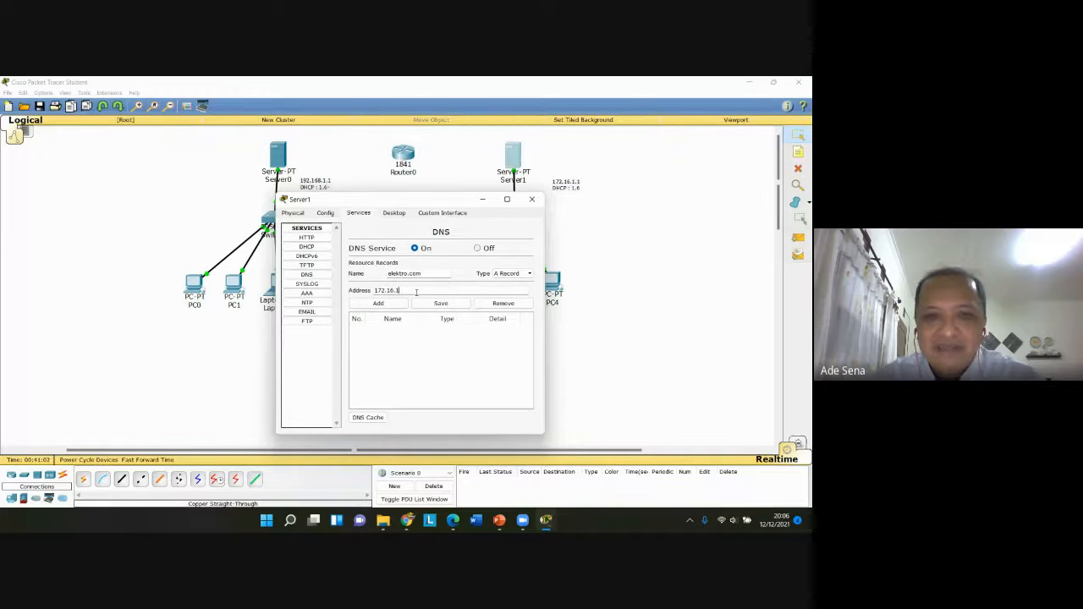
{"action": "type", "text": ".1"}
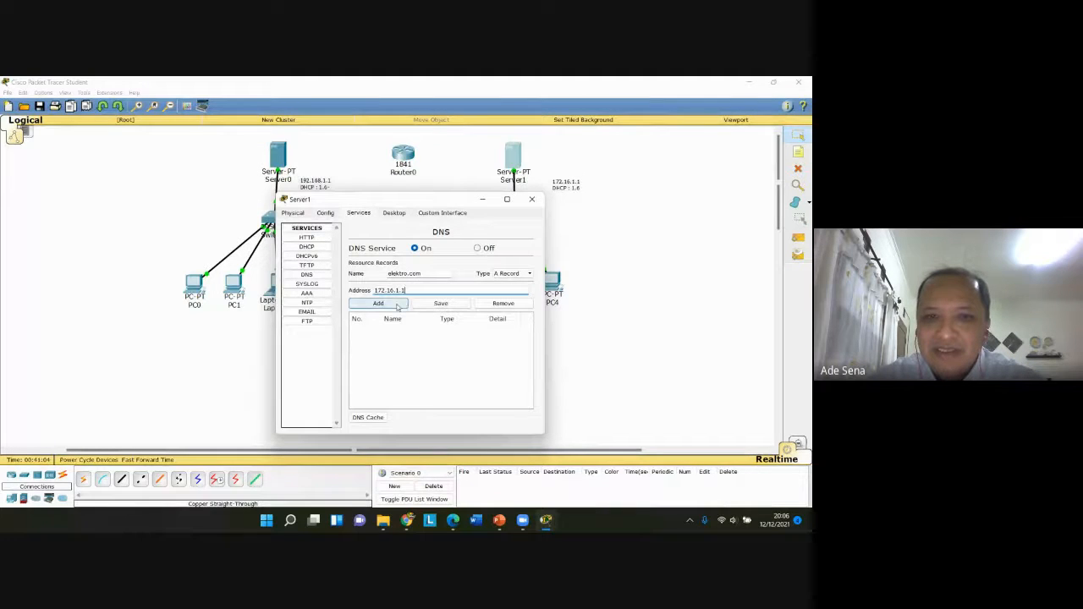
{"action": "left_click", "coordinate": [395, 305]}
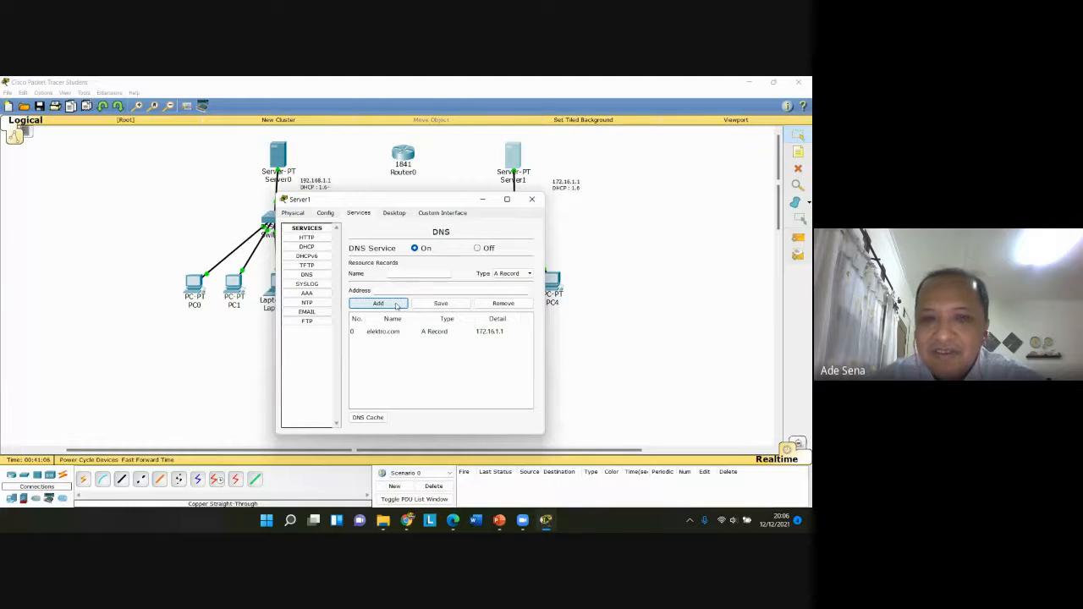
{"action": "left_click", "coordinate": [531, 199]}
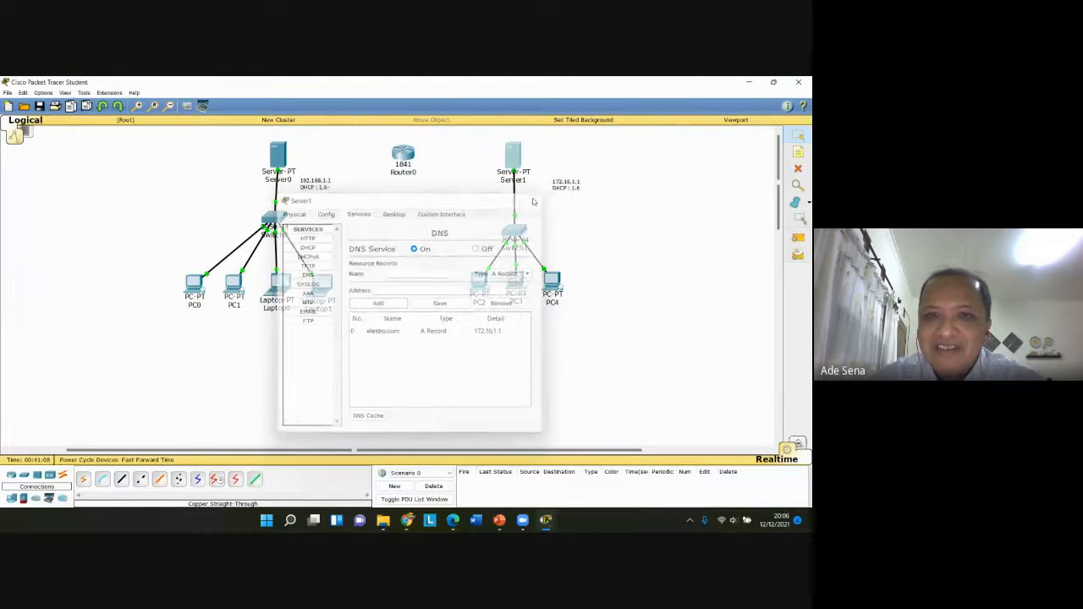
Load elektro.com in PC2's web browser to test the DNS record, and close PC2's settings
{"action": "left_click", "coordinate": [479, 277]}
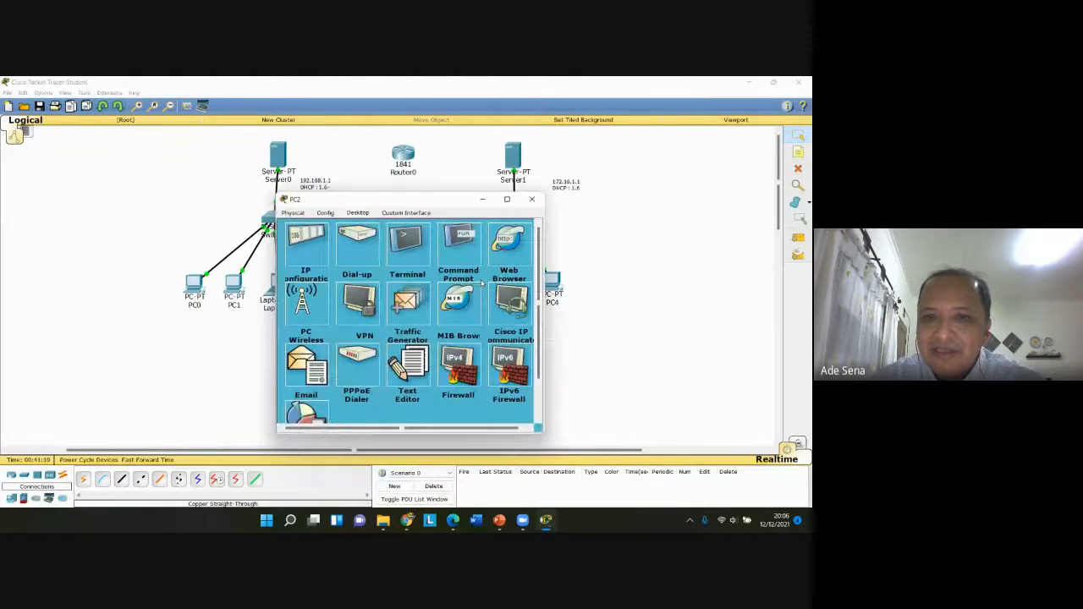
{"action": "left_click", "coordinate": [506, 246]}
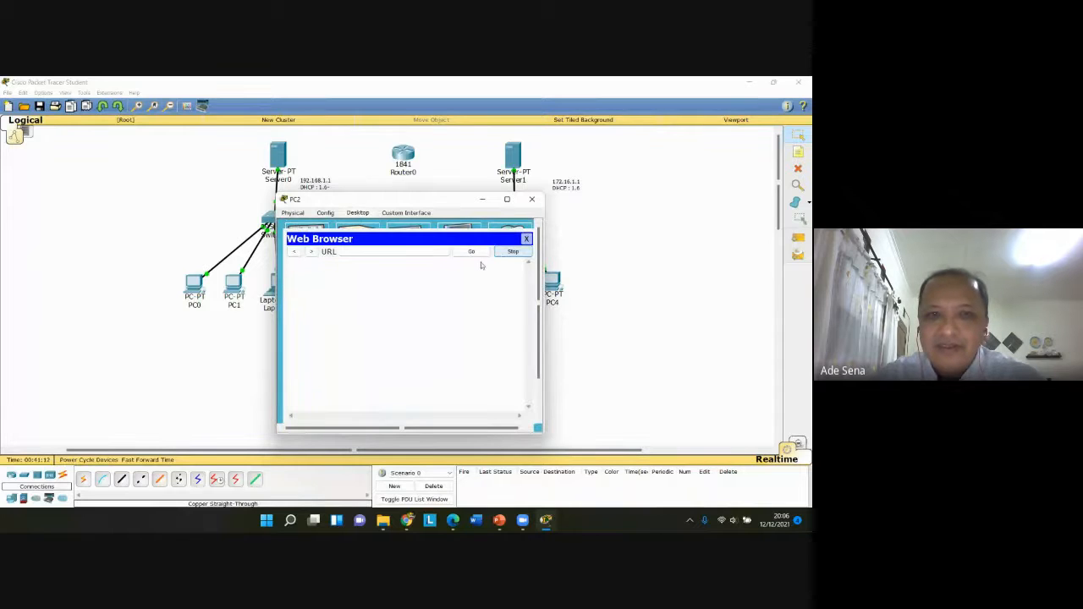
{"action": "left_click", "coordinate": [440, 251]}
{"action": "type", "text": "elektro"}
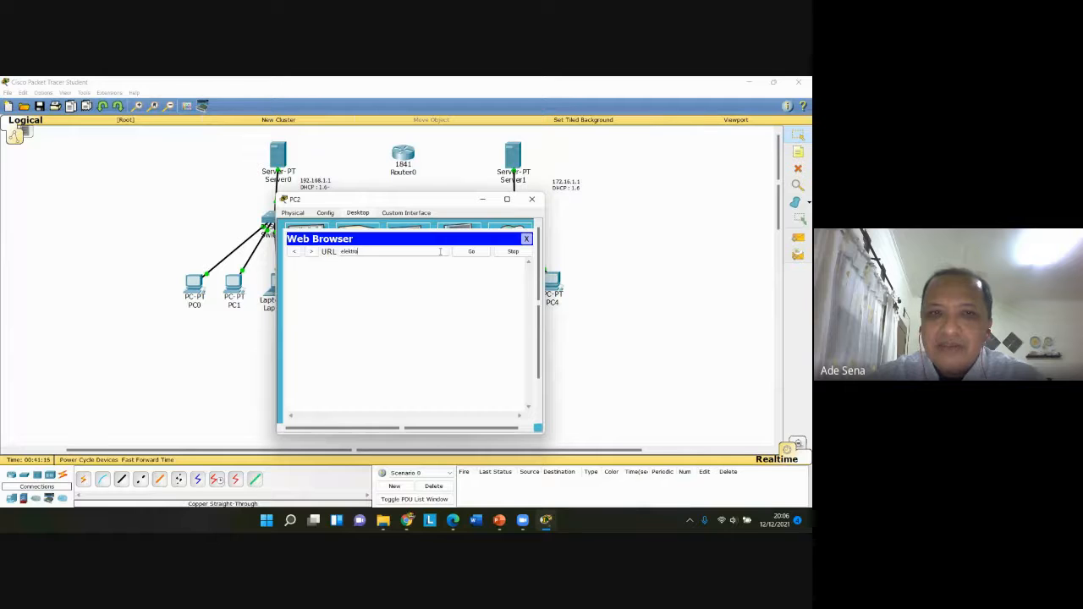
{"action": "type", "text": ".com"}
{"action": "key", "text": "Return"}
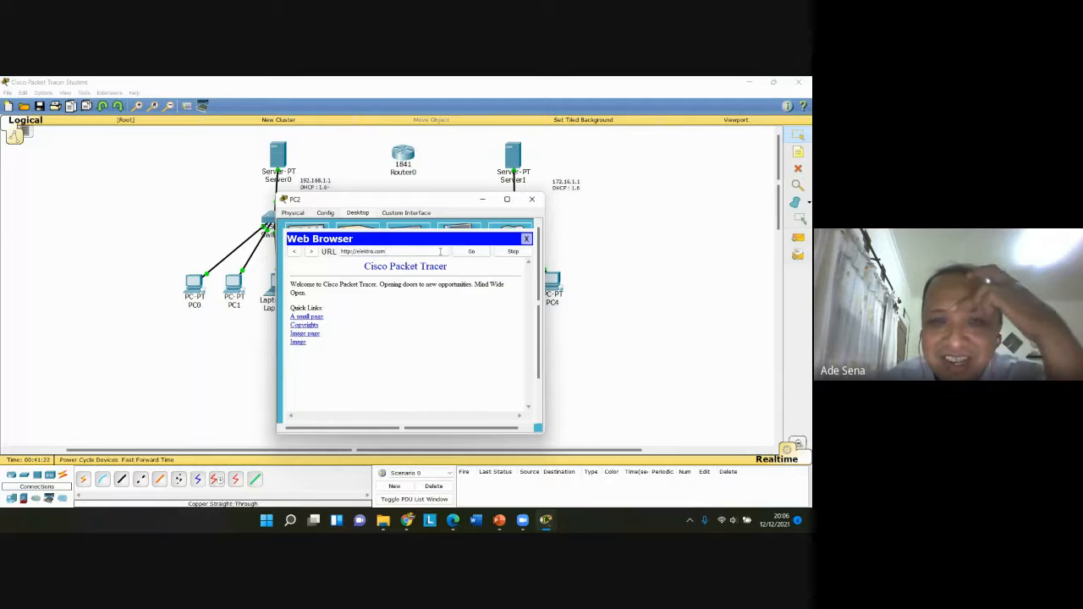
{"action": "left_click", "coordinate": [525, 240]}
{"action": "left_click", "coordinate": [531, 201]}
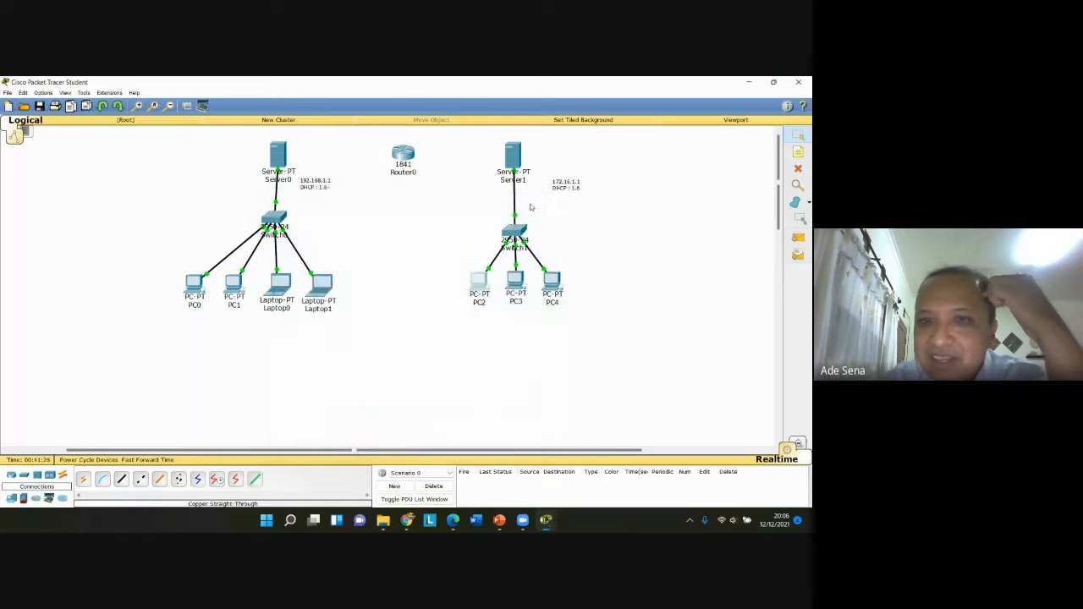
Change the address of Server1's elektro.com DNS record to 192.168.1.1, save the record and close the server's settings
{"action": "left_click", "coordinate": [513, 163]}
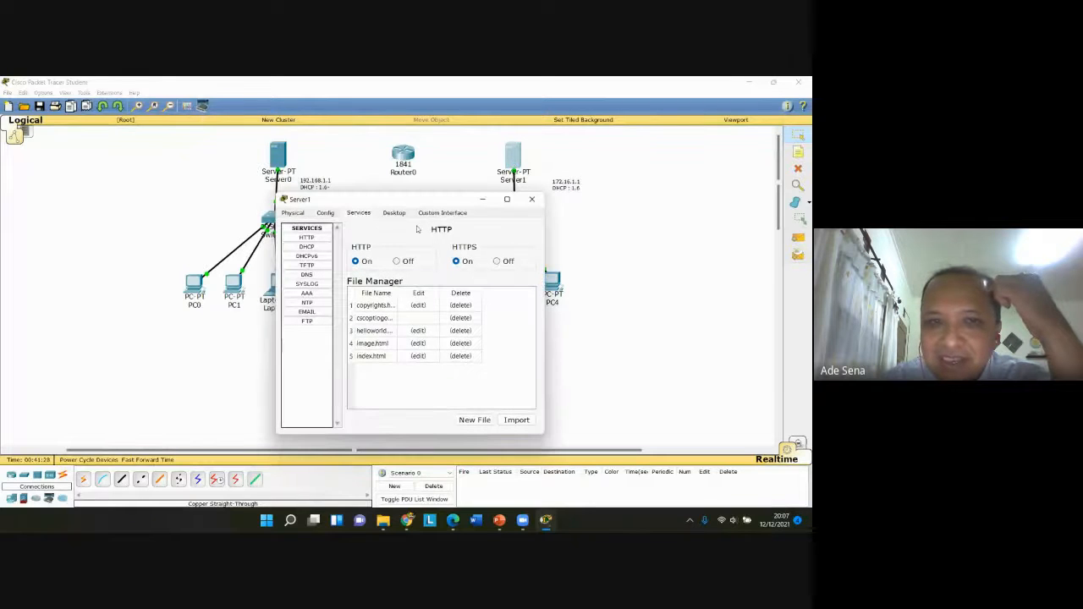
{"action": "left_click", "coordinate": [306, 275]}
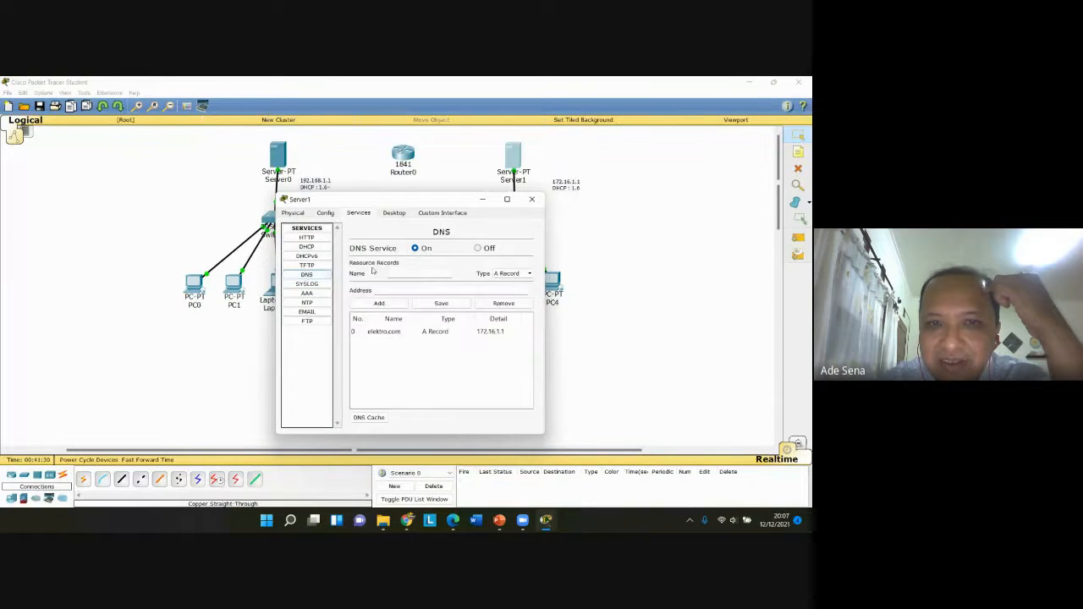
{"action": "left_click", "coordinate": [400, 332]}
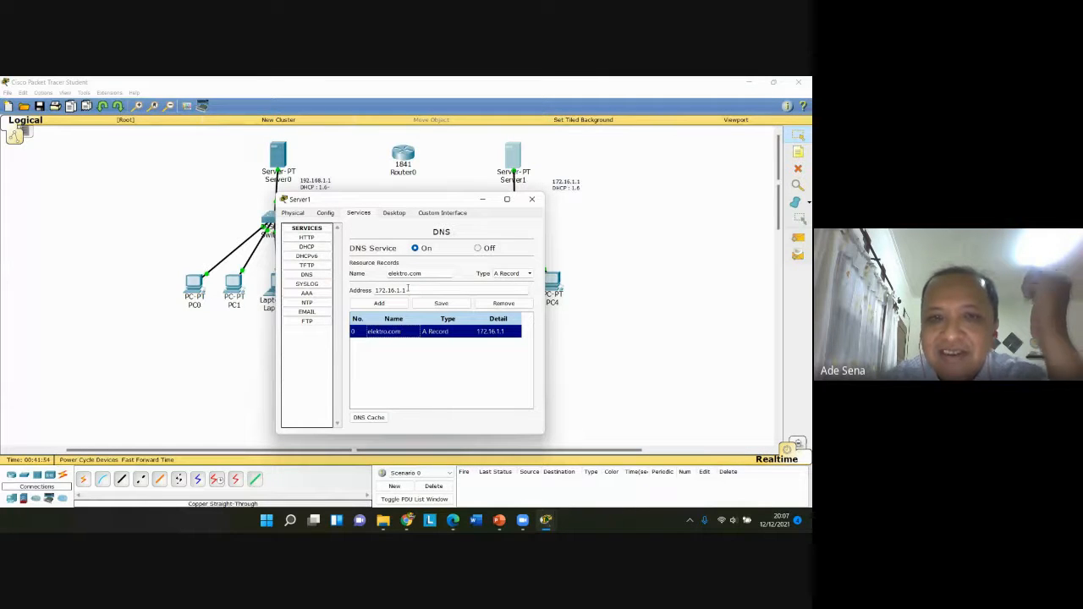
{"action": "left_click_drag", "start_coordinate": [409, 290], "coordinate": [372, 290]}
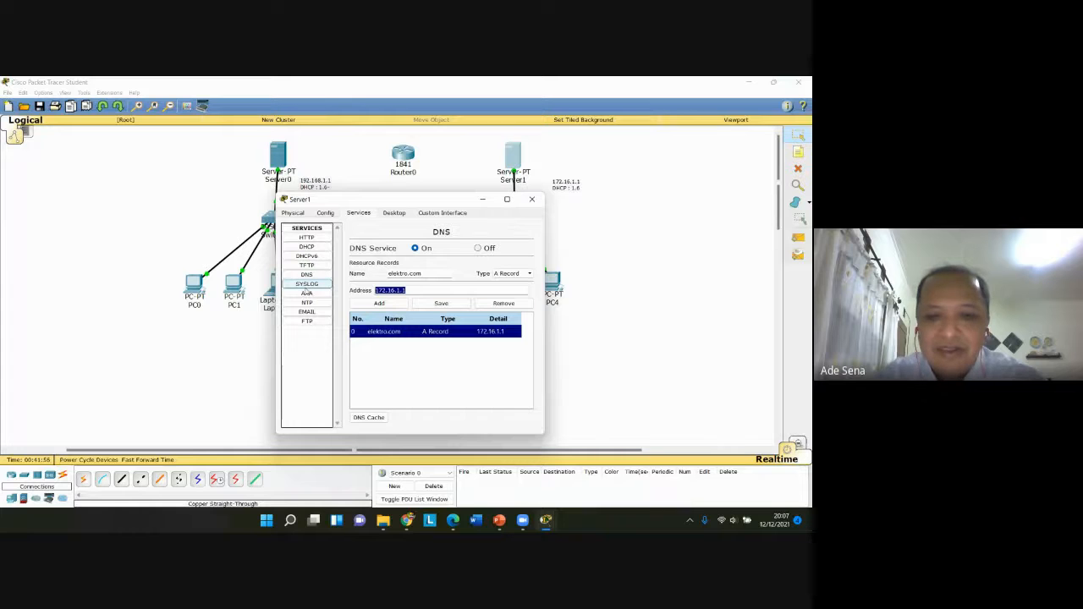
{"action": "type", "text": "192.1"}
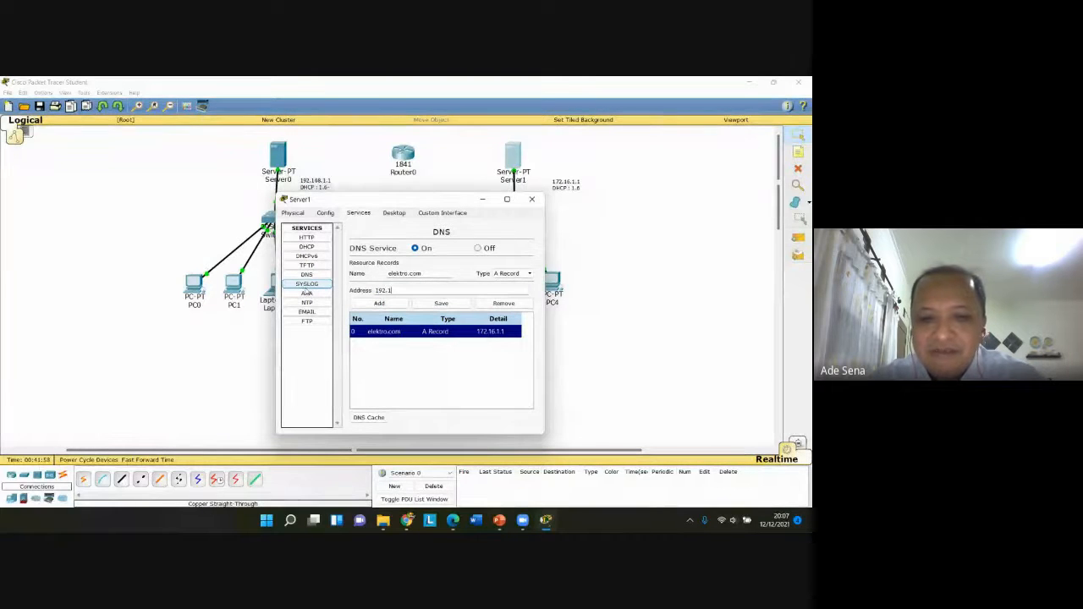
{"action": "type", "text": "68"}
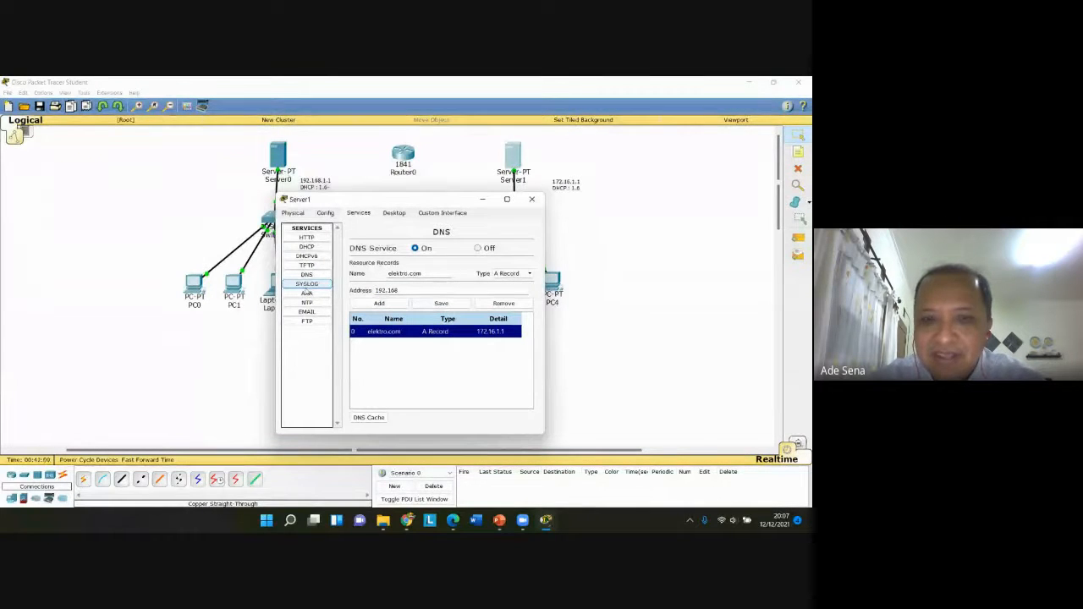
{"action": "type", "text": "."}
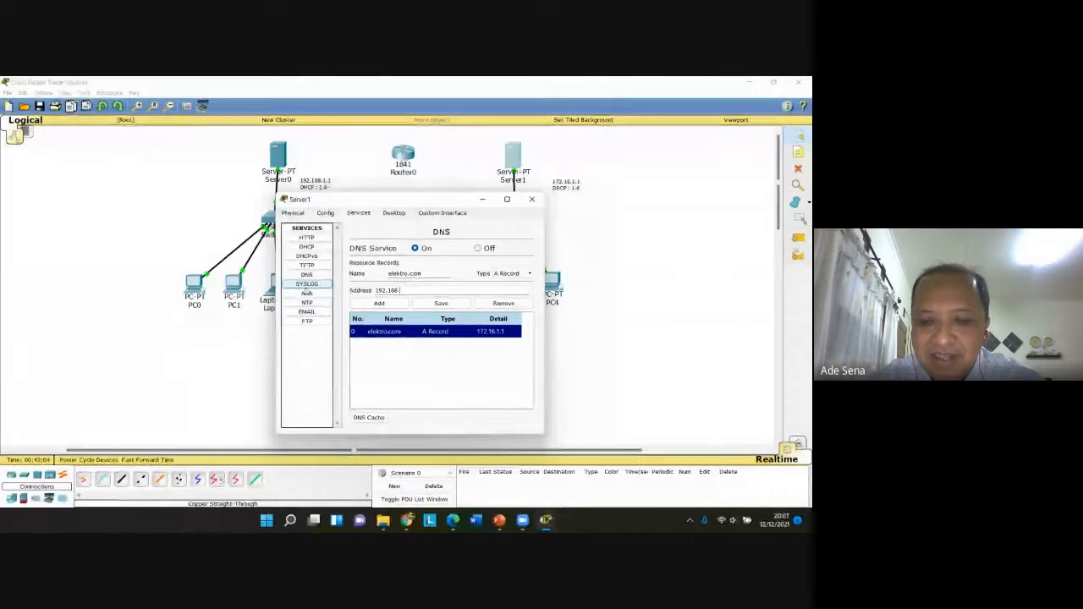
{"action": "type", "text": "1.1"}
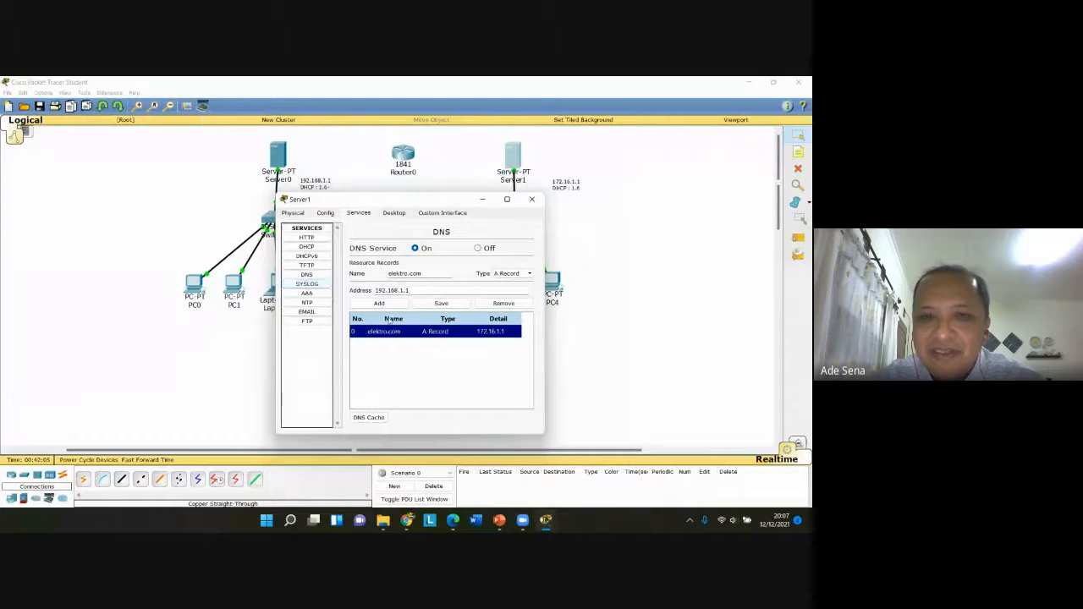
{"action": "left_click", "coordinate": [435, 304]}
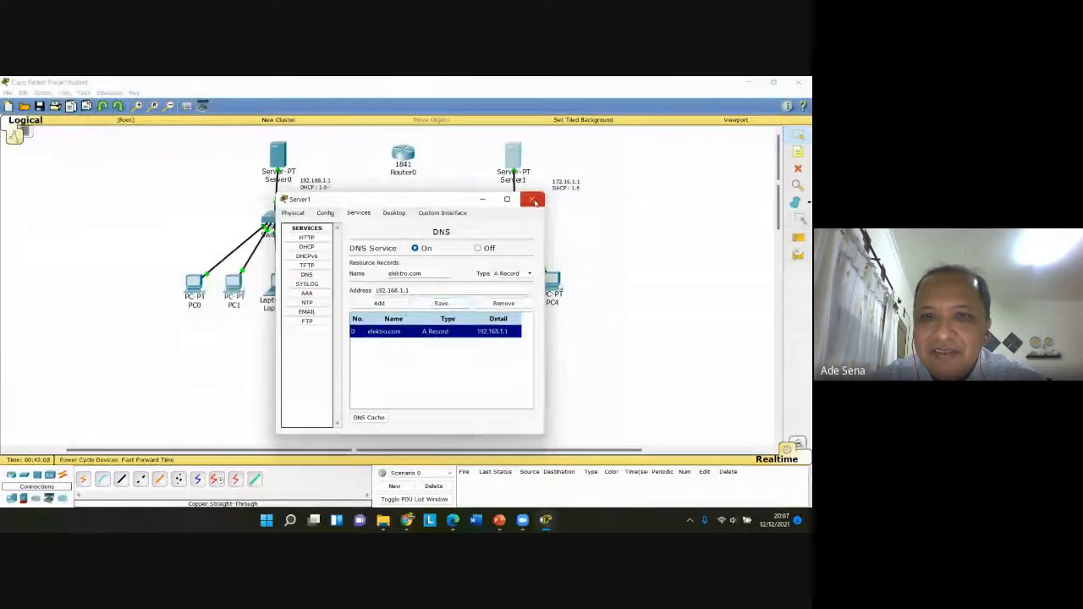
{"action": "left_click", "coordinate": [531, 198]}
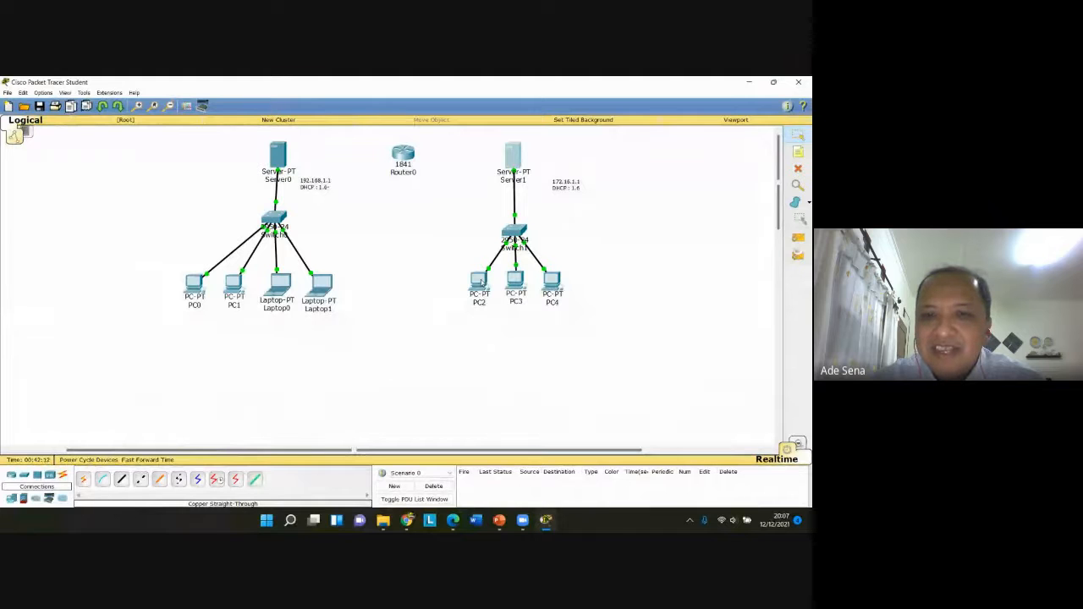
Request PC2's IP configuration from DHCP again and close PC2's settings
{"action": "left_click", "coordinate": [479, 283]}
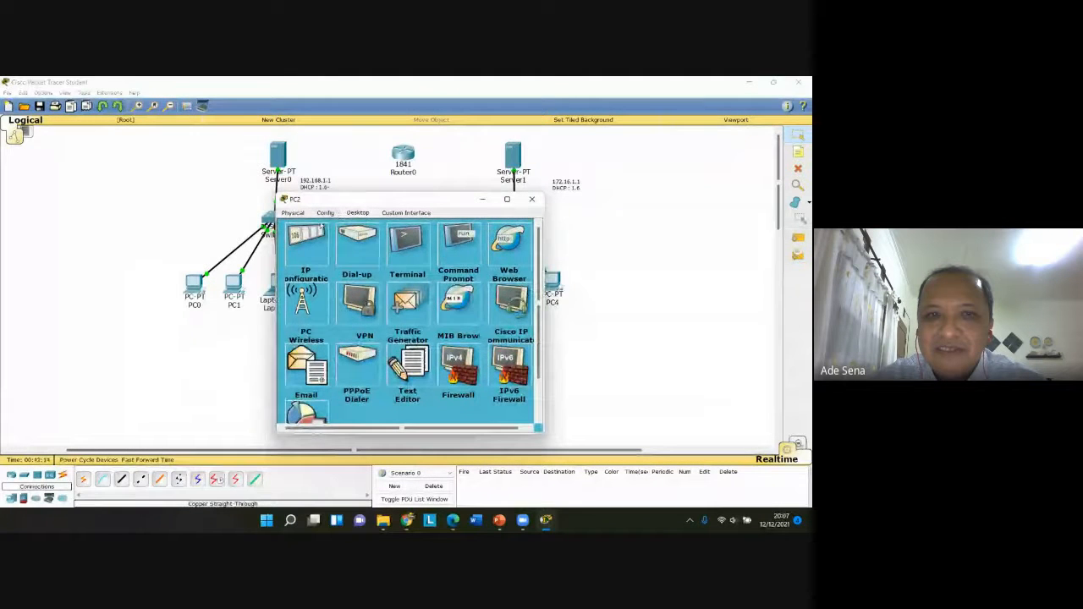
{"action": "left_click", "coordinate": [304, 241]}
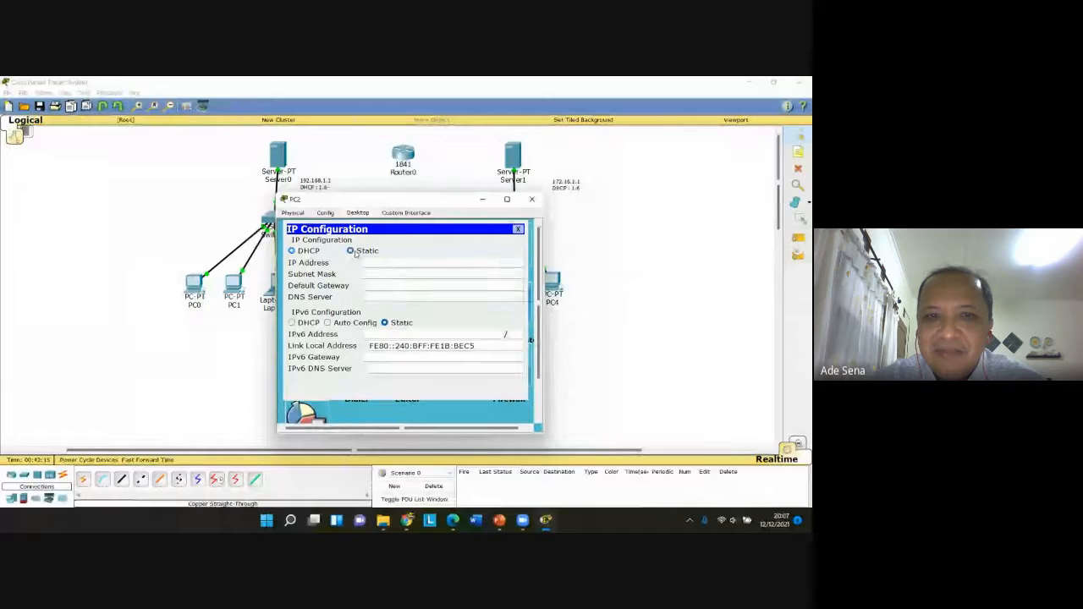
{"action": "left_click", "coordinate": [308, 253]}
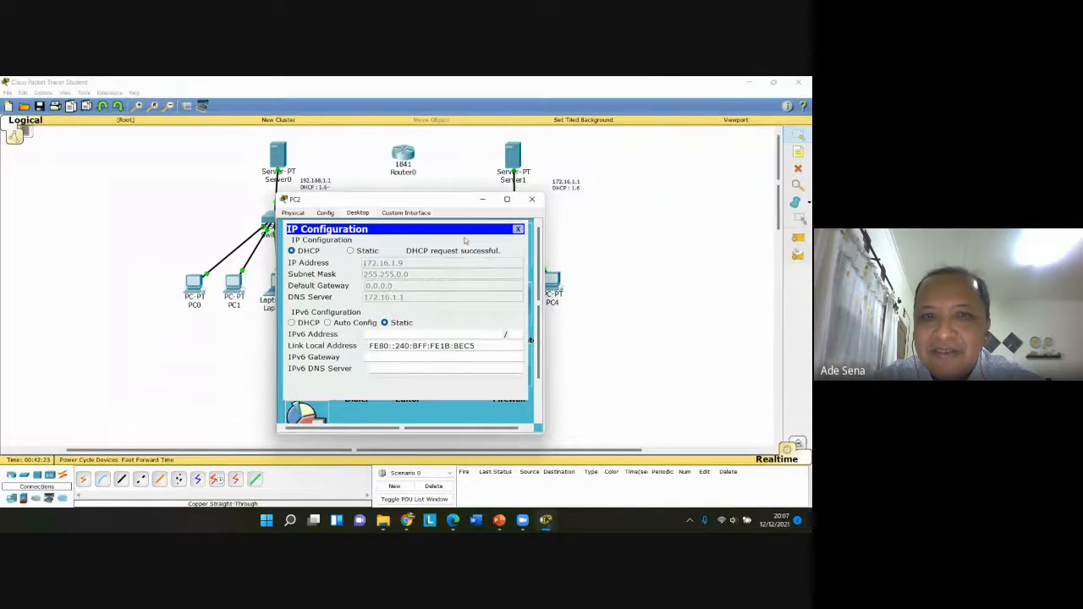
{"action": "left_click", "coordinate": [517, 228]}
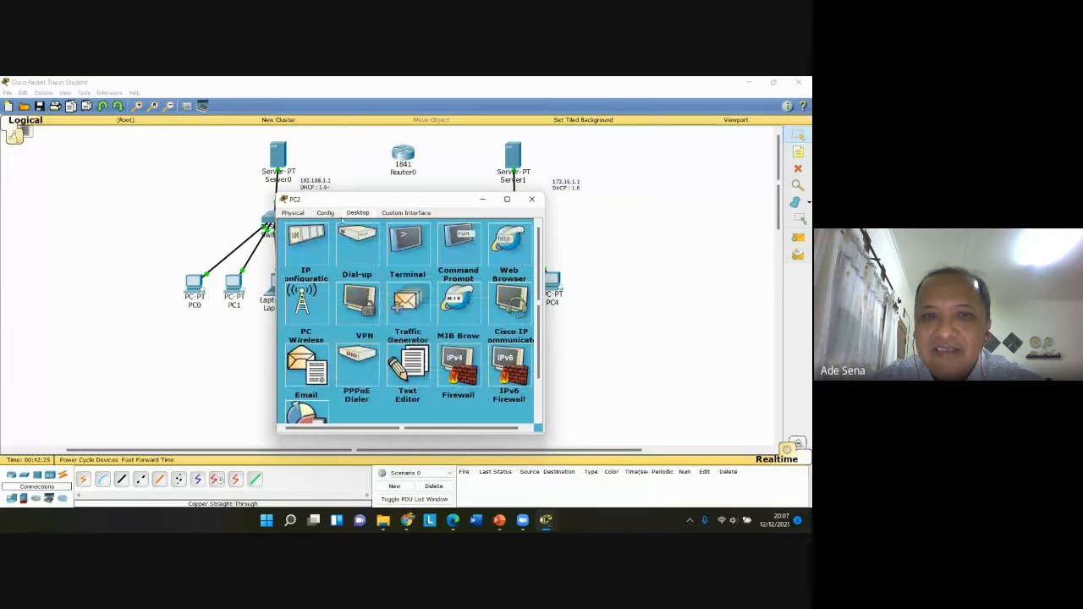
{"action": "left_click", "coordinate": [532, 199]}
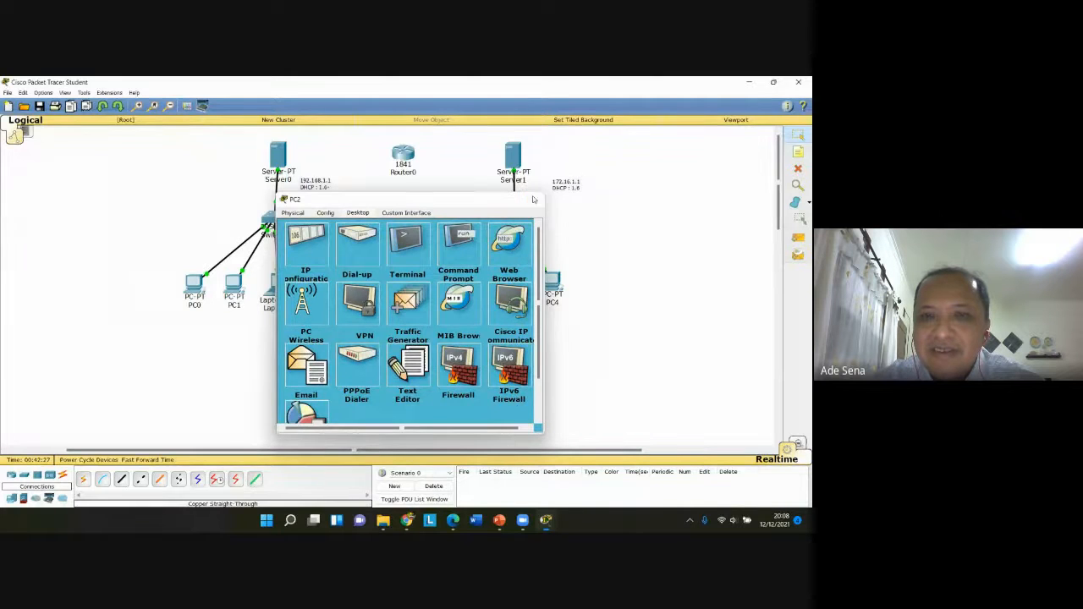
Set the DNS server in Server1's static IP configuration to 192.168.1.1 and close the configuration, keeping the server's desktop open
{"action": "left_click", "coordinate": [518, 165]}
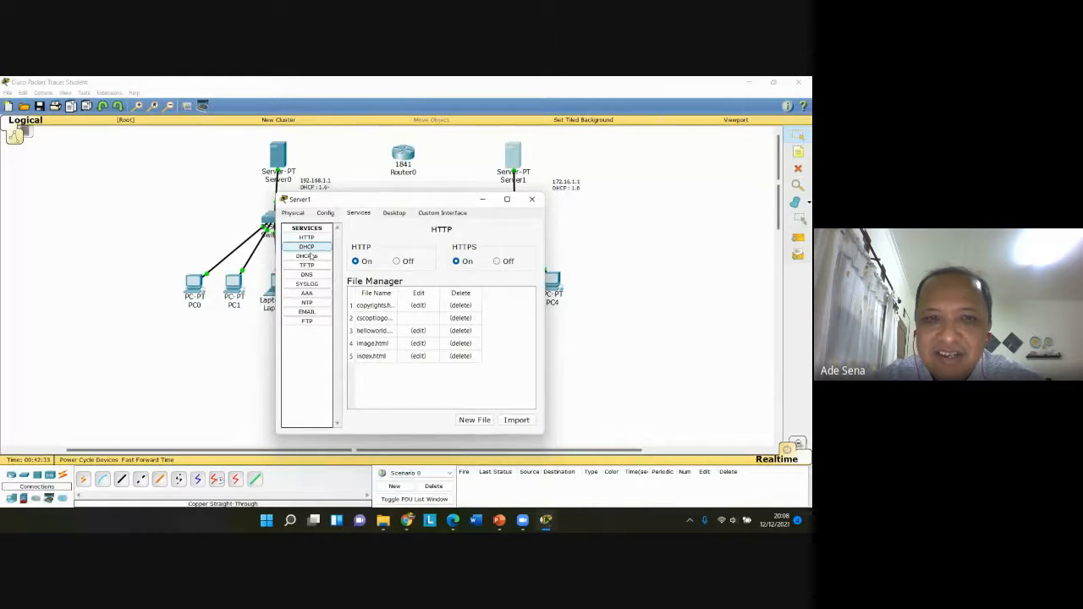
{"action": "left_click", "coordinate": [326, 213]}
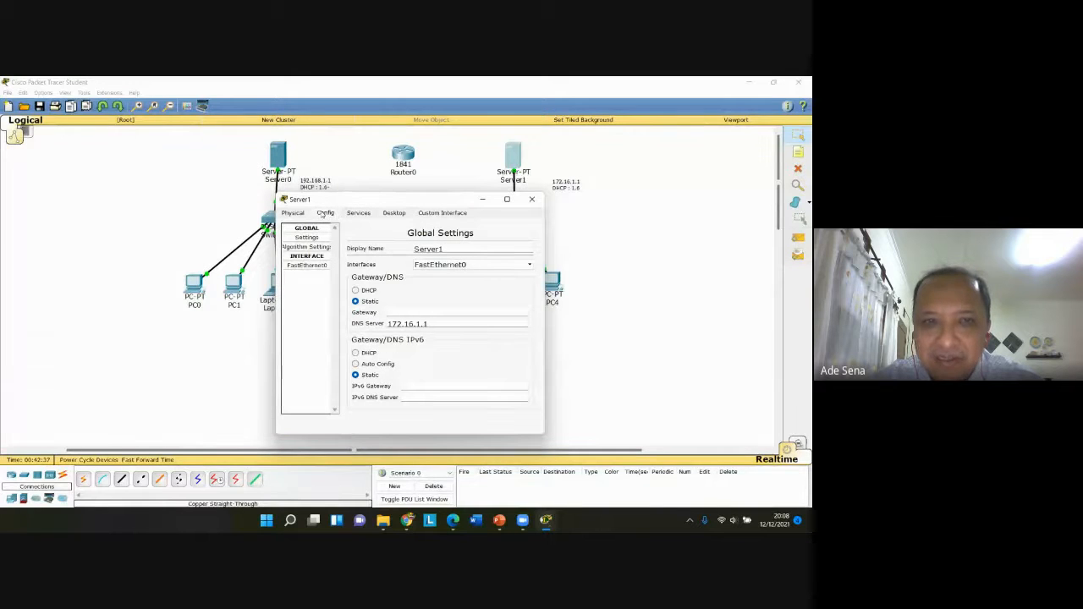
{"action": "left_click", "coordinate": [394, 212]}
{"action": "left_click", "coordinate": [308, 246]}
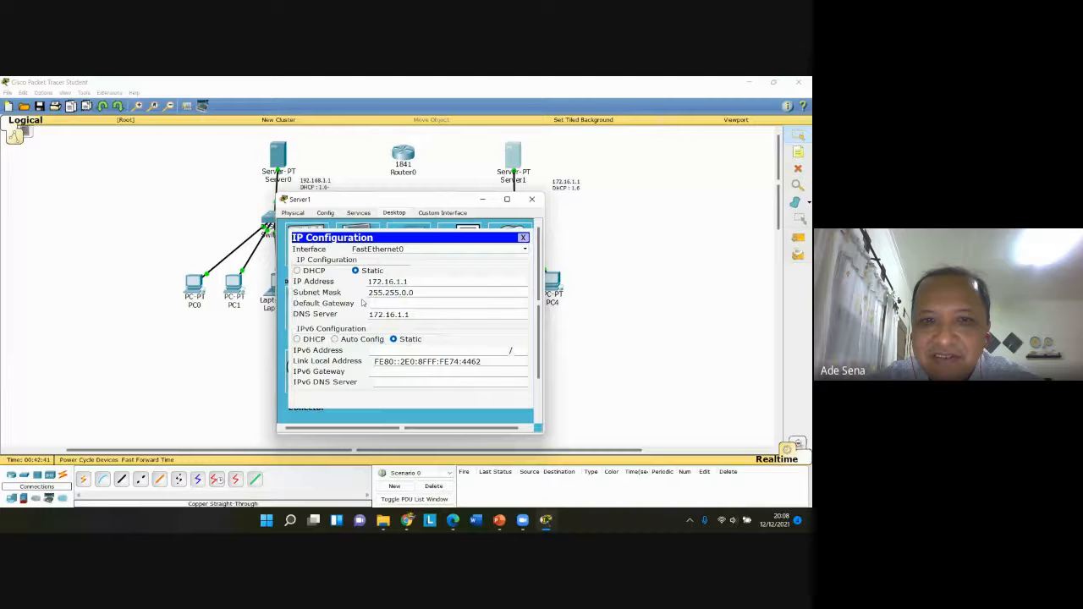
{"action": "left_click_drag", "start_coordinate": [391, 314], "coordinate": [341, 317]}
{"action": "type", "text": "192"}
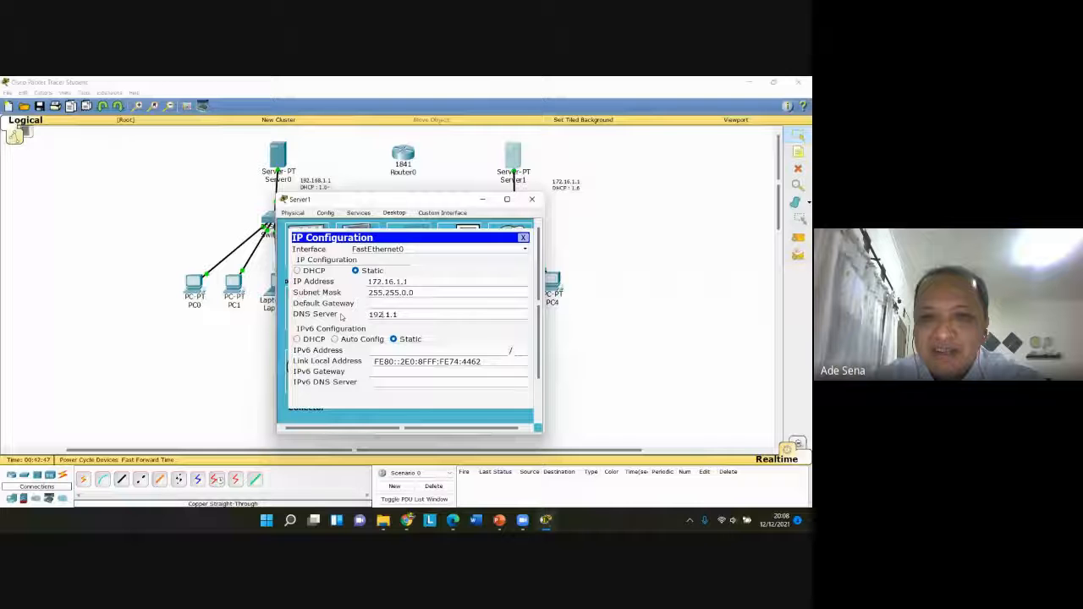
{"action": "type", "text": ".168"}
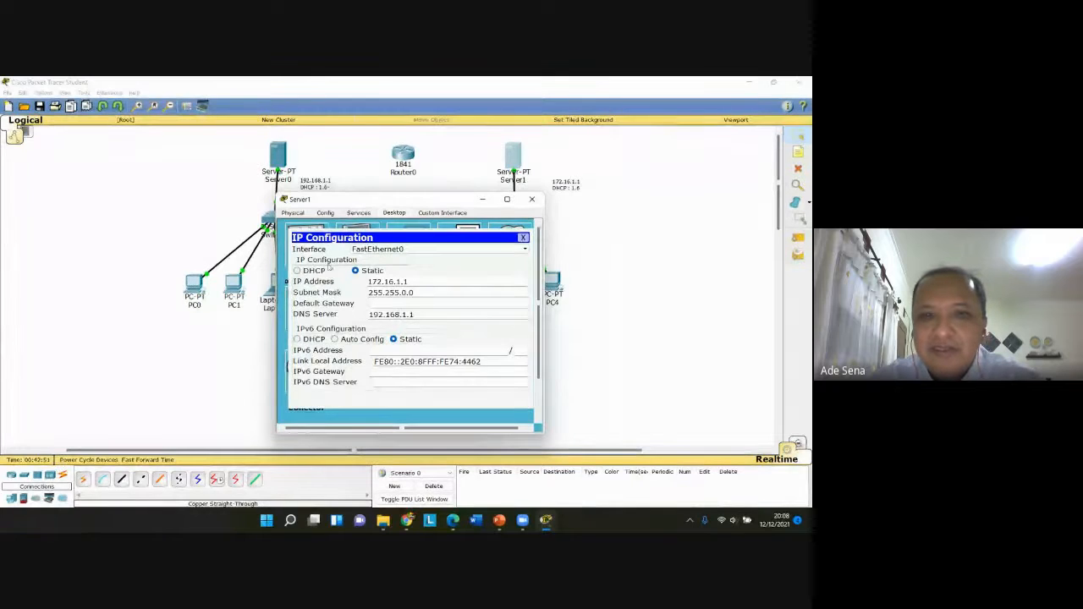
{"action": "left_click", "coordinate": [524, 239]}
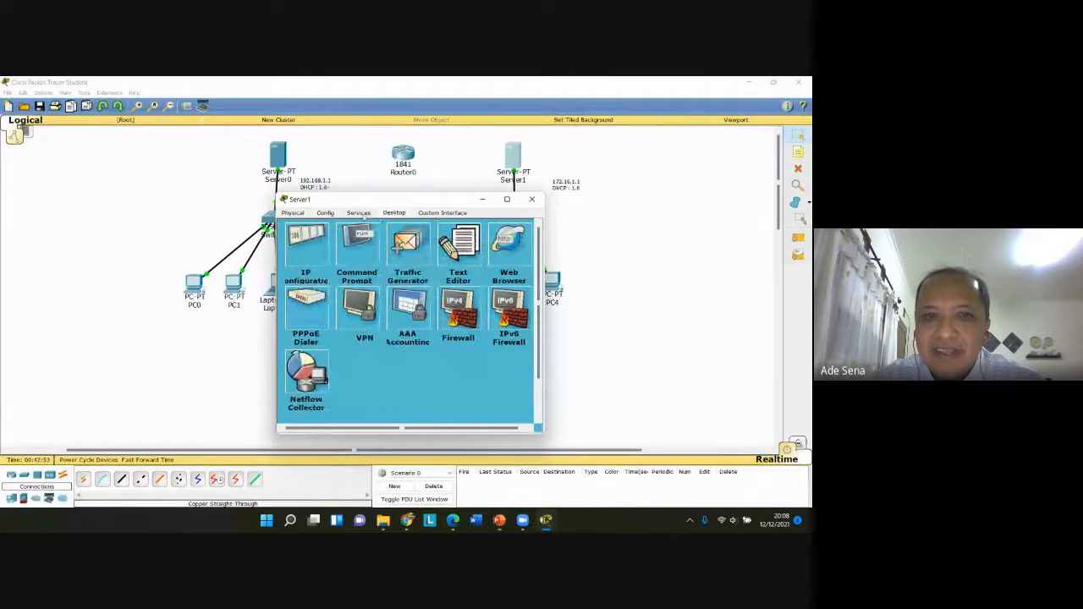
Set the DNS server of Server1's DHCP pool serverPool to 192.168.1.1, save the pool and close the server's settings
{"action": "left_click", "coordinate": [359, 212]}
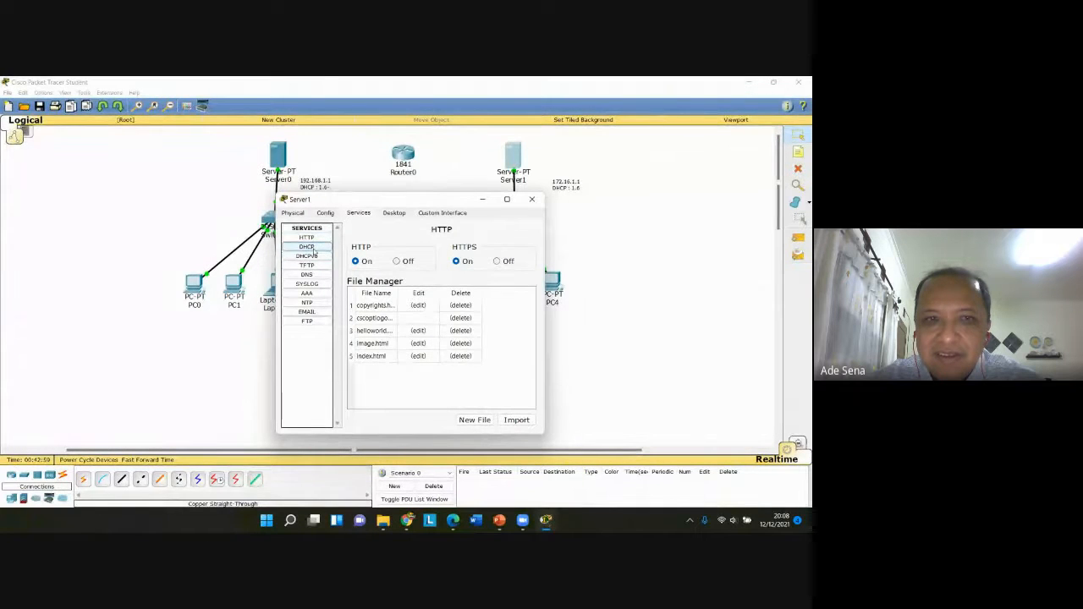
{"action": "left_click", "coordinate": [313, 251]}
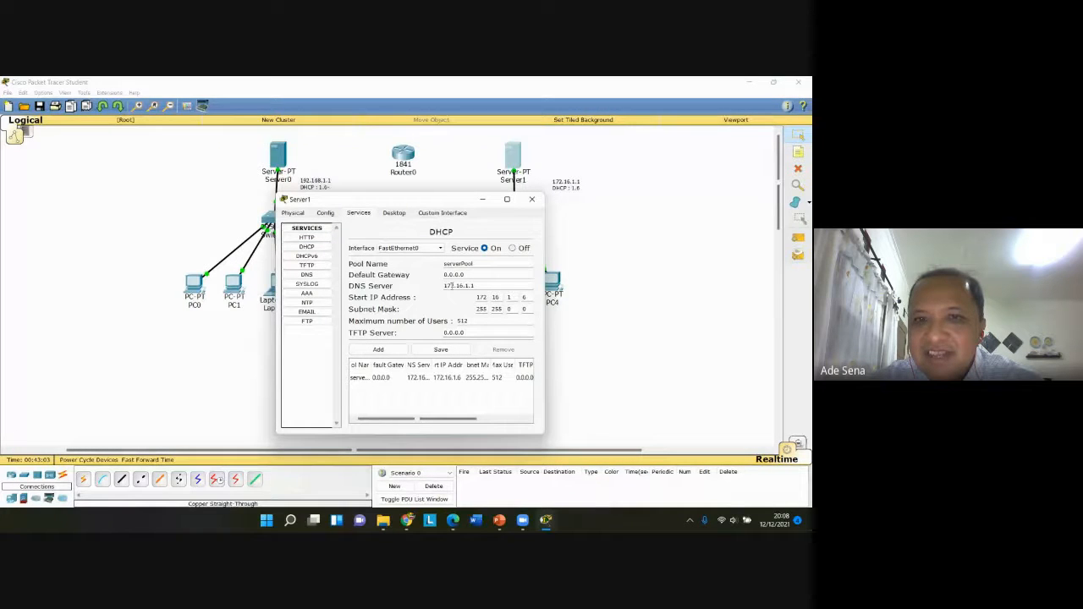
{"action": "double_click", "coordinate": [449, 285]}
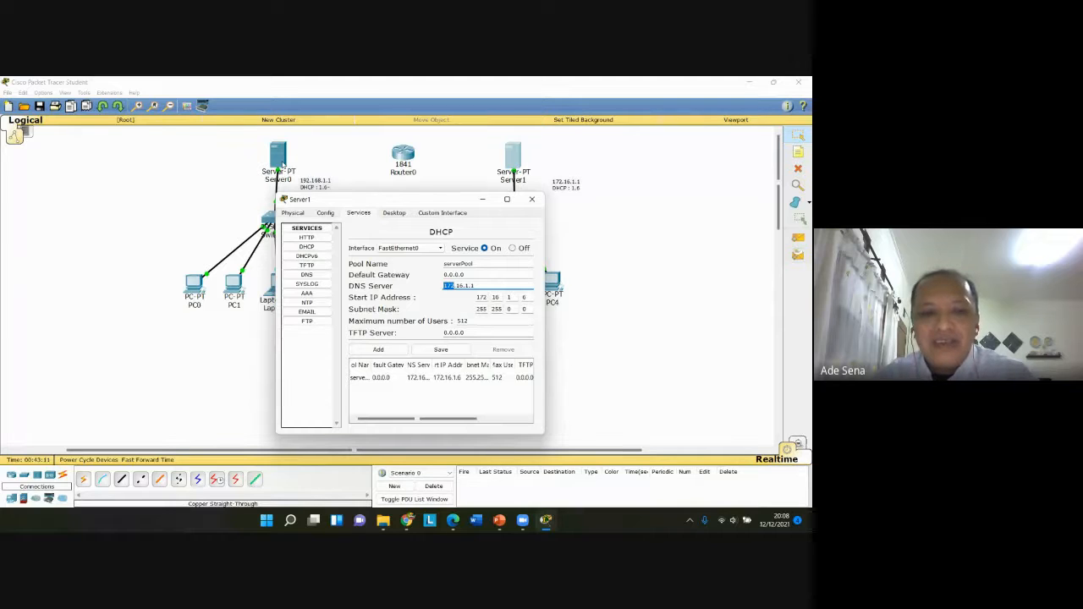
{"action": "type", "text": "192.16"}
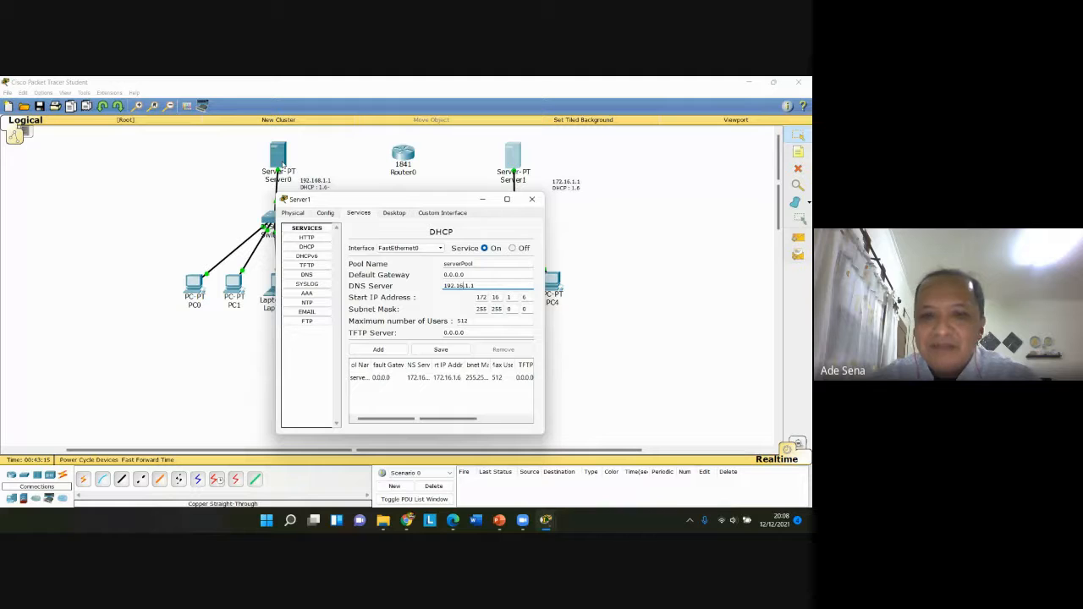
{"action": "type", "text": "8"}
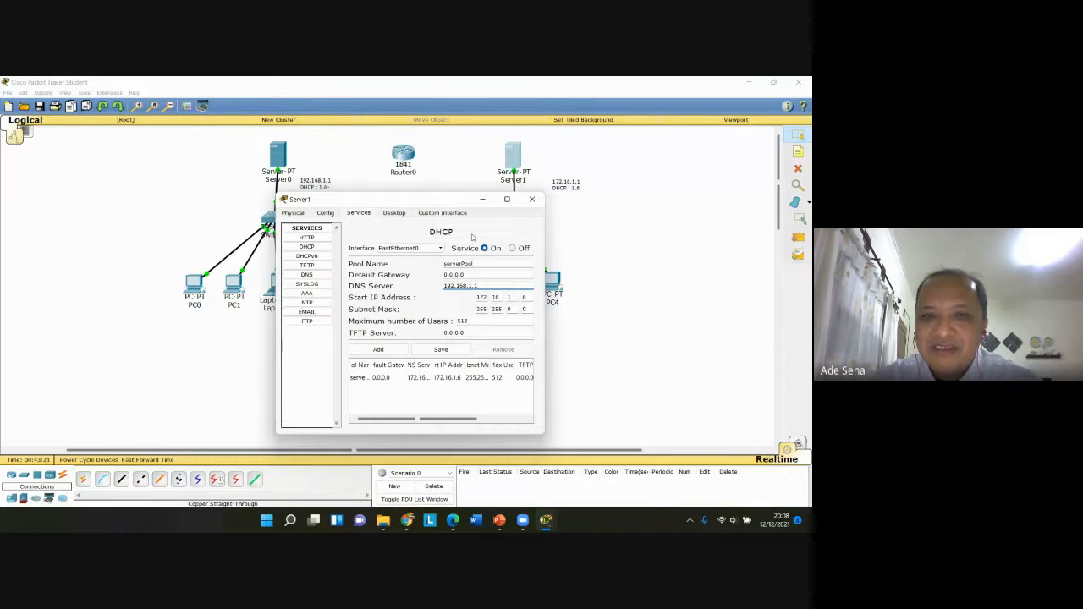
{"action": "left_click", "coordinate": [461, 348]}
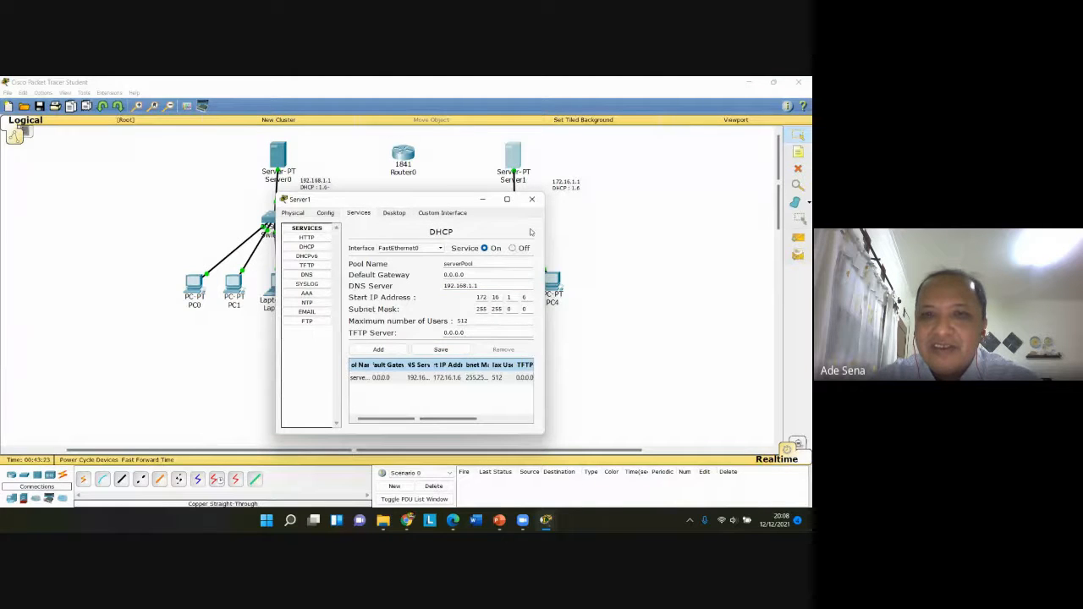
{"action": "left_click", "coordinate": [532, 202]}
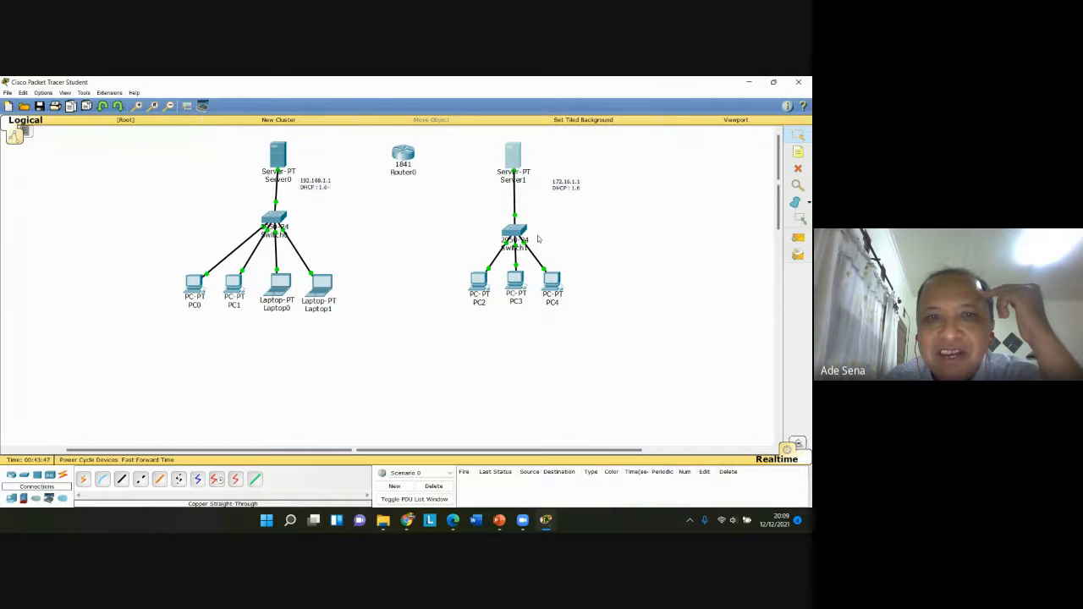
Connect FastEthernet0/6 of Switch0 to FastEthernet0/0 of Router0 with a copper straight-through cable
{"action": "left_click", "coordinate": [404, 157]}
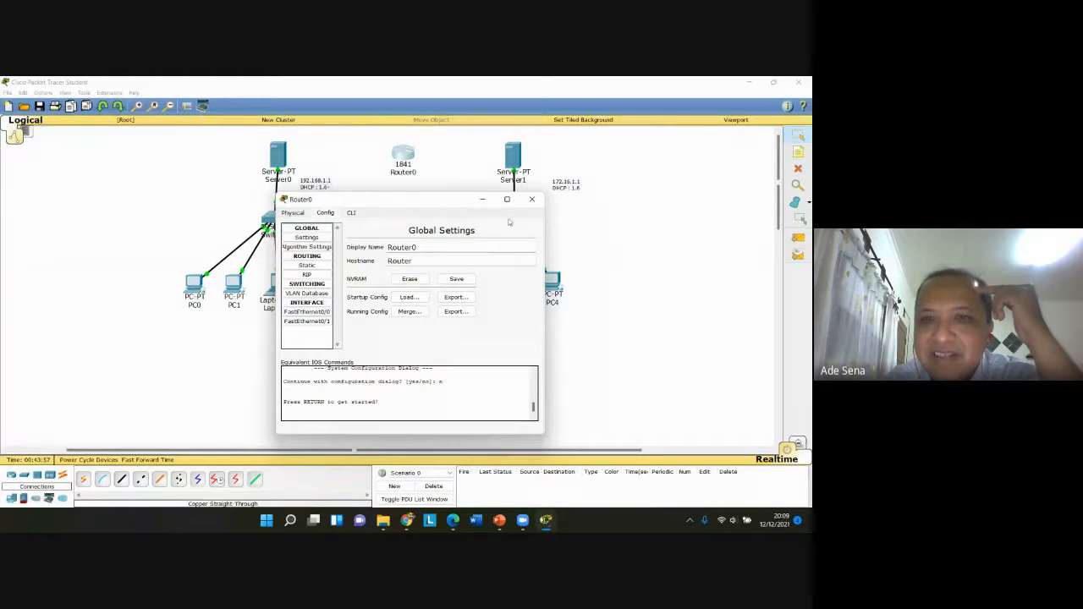
{"action": "left_click", "coordinate": [531, 200]}
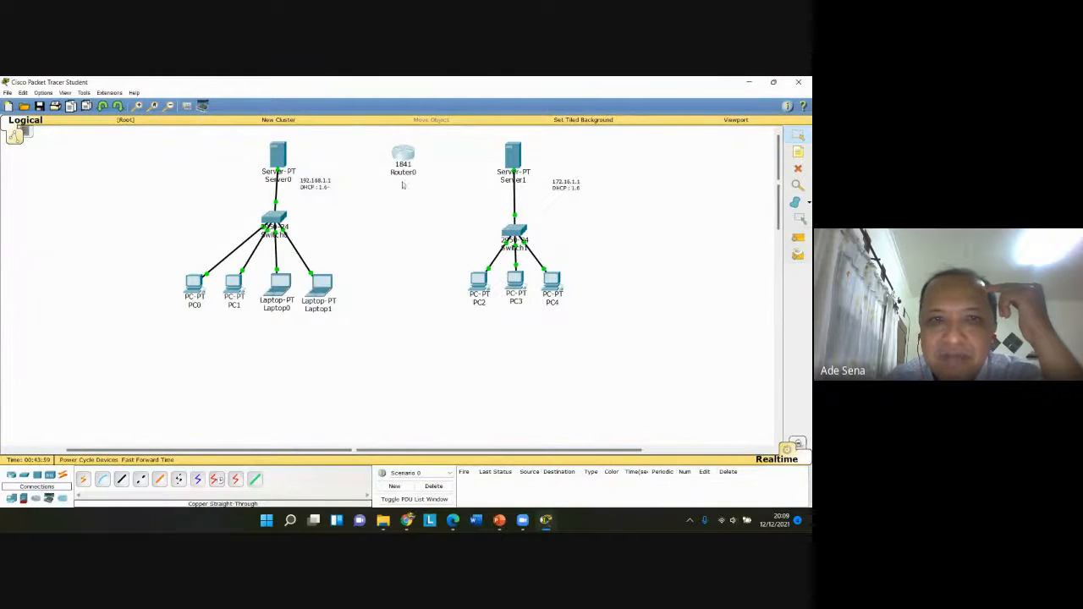
{"action": "left_click", "coordinate": [121, 480]}
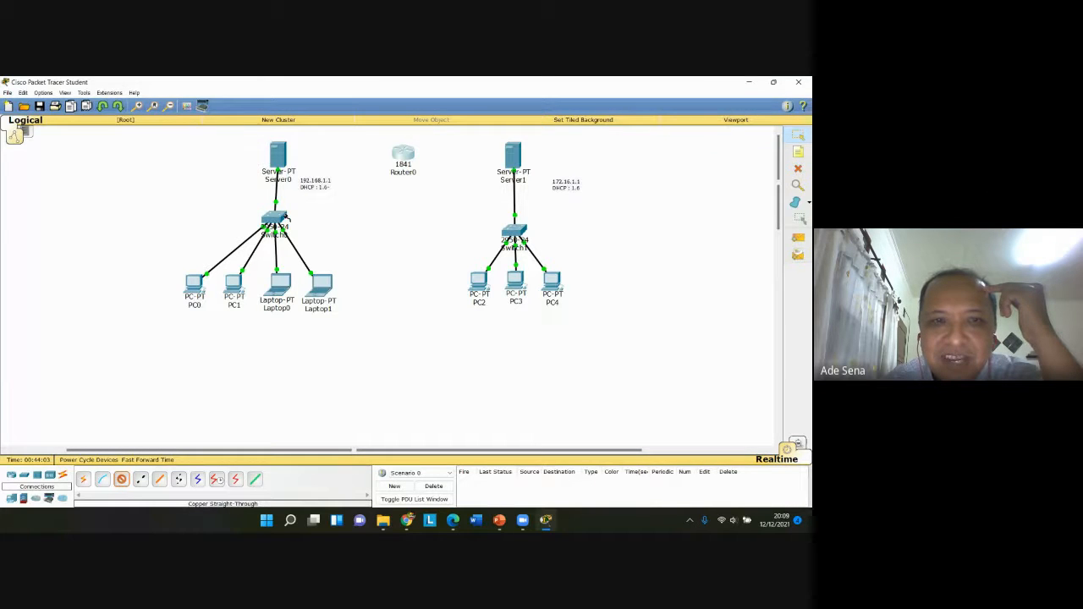
{"action": "left_click", "coordinate": [279, 219]}
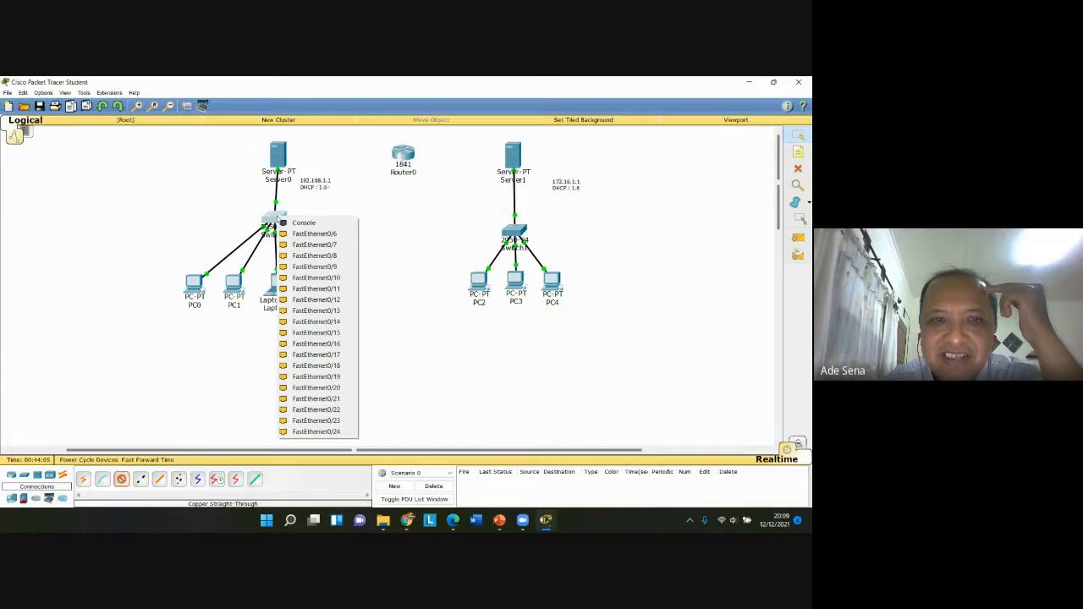
{"action": "left_click", "coordinate": [301, 235]}
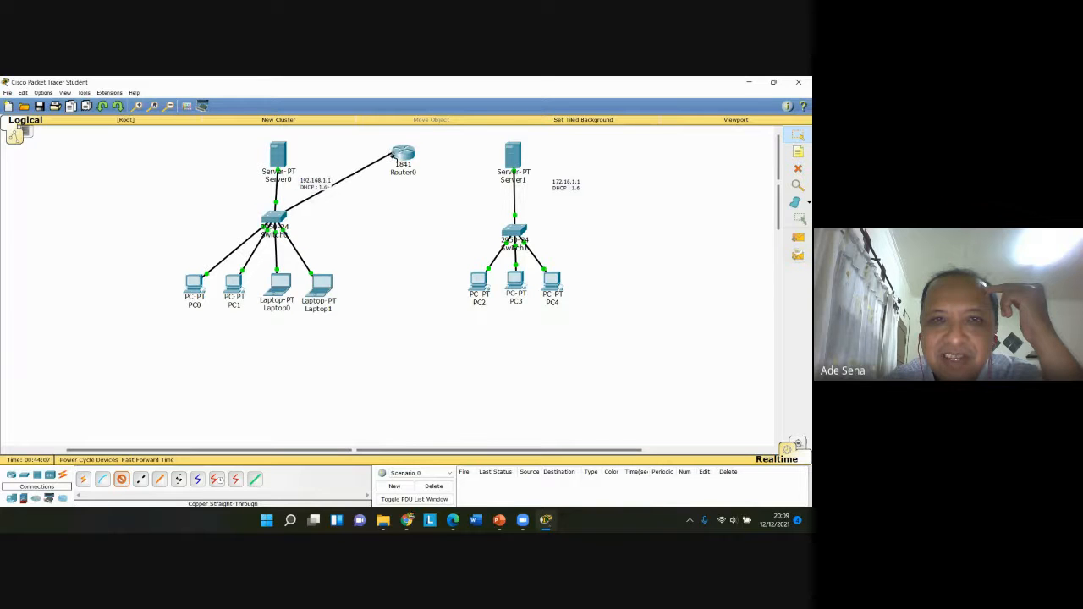
{"action": "left_click", "coordinate": [400, 156]}
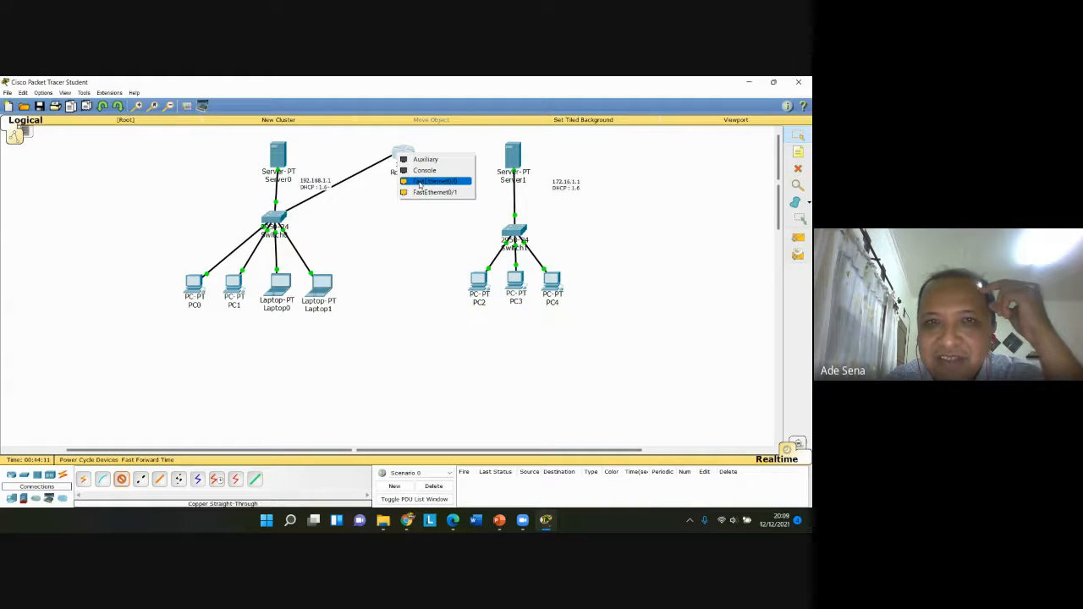
{"action": "left_click", "coordinate": [420, 182]}
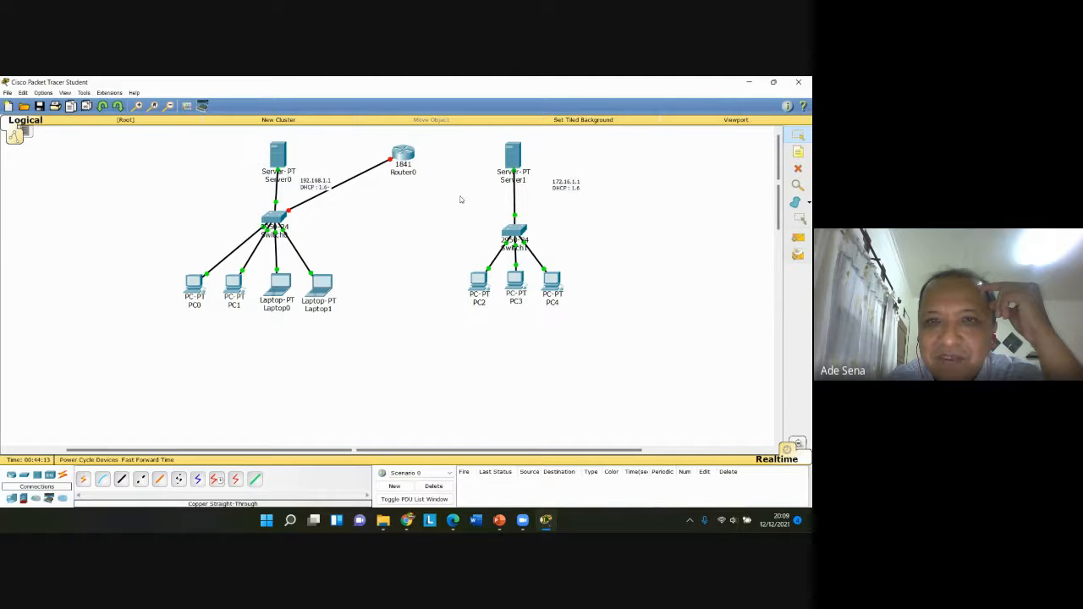
Connect FastEthernet0/5 of Switch1 to FastEthernet0/1 of Router0 with a copper straight-through cable
{"action": "left_click", "coordinate": [121, 480]}
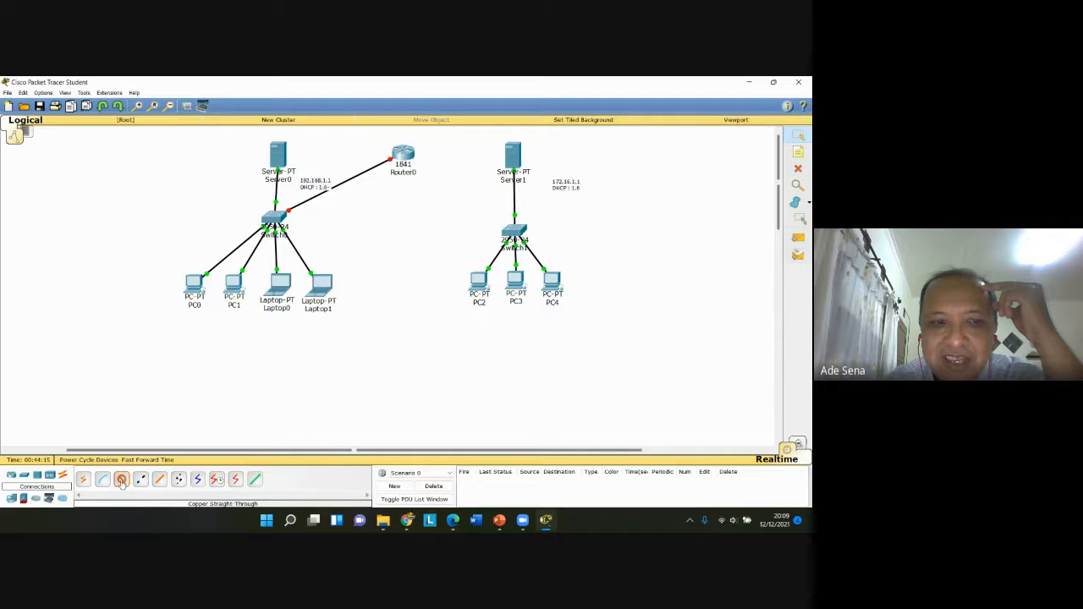
{"action": "left_click", "coordinate": [519, 227]}
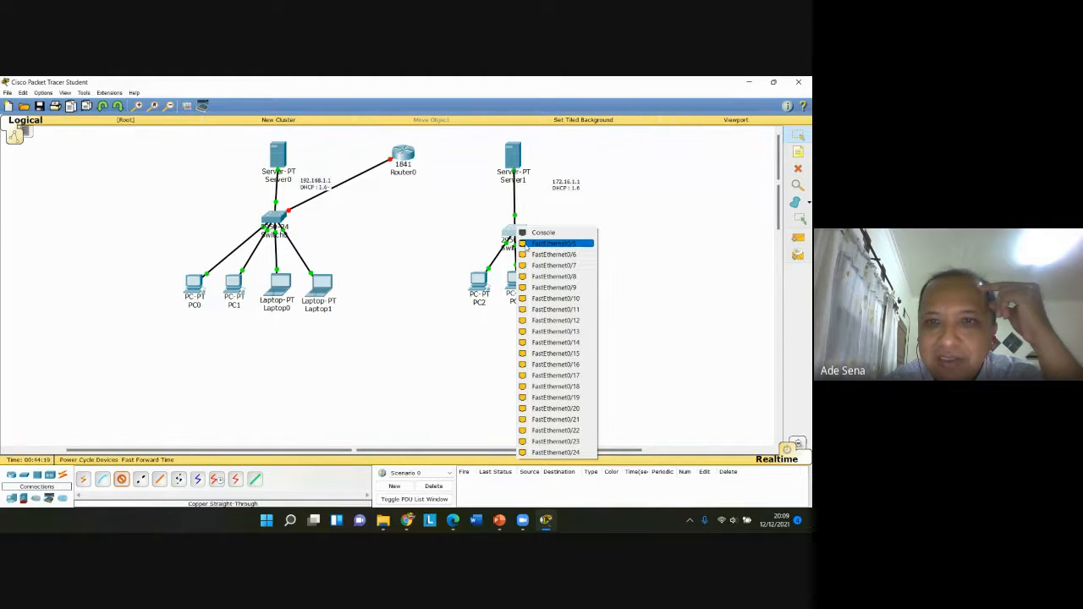
{"action": "left_click", "coordinate": [525, 244]}
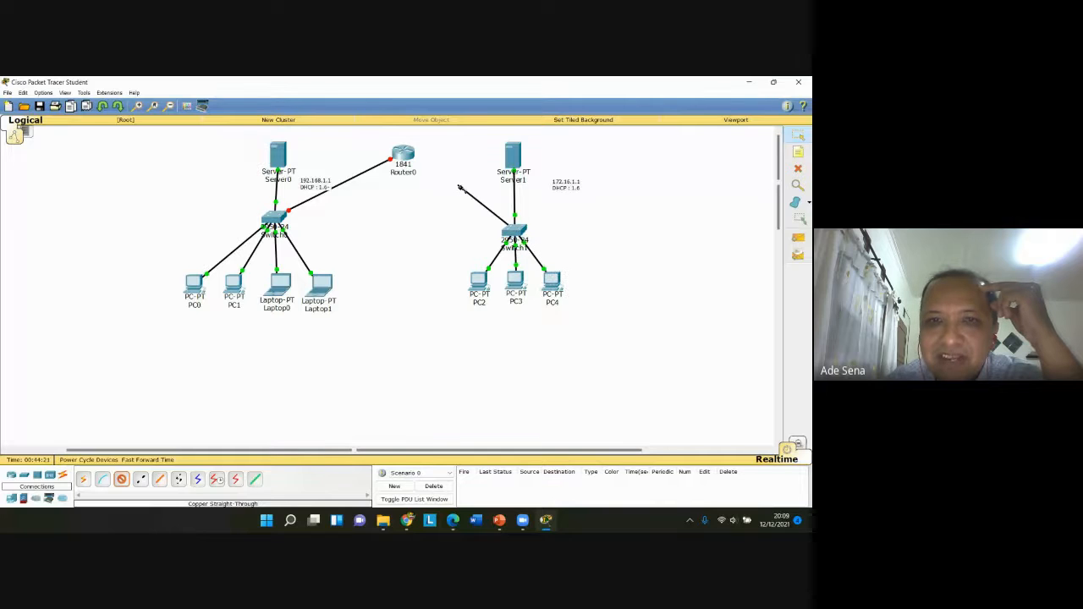
{"action": "left_click", "coordinate": [409, 155]}
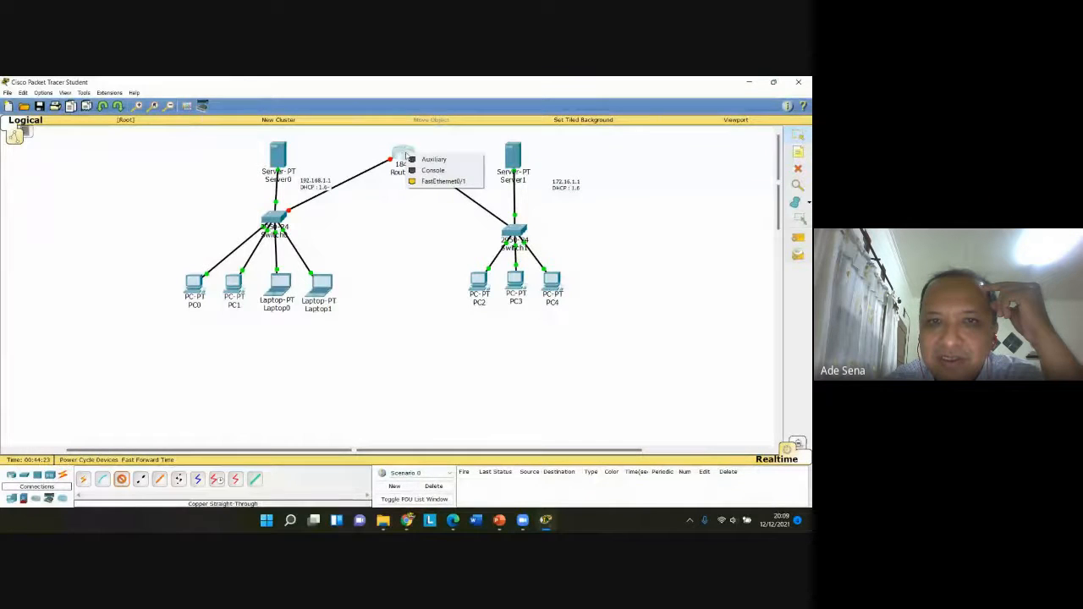
{"action": "left_click", "coordinate": [424, 182]}
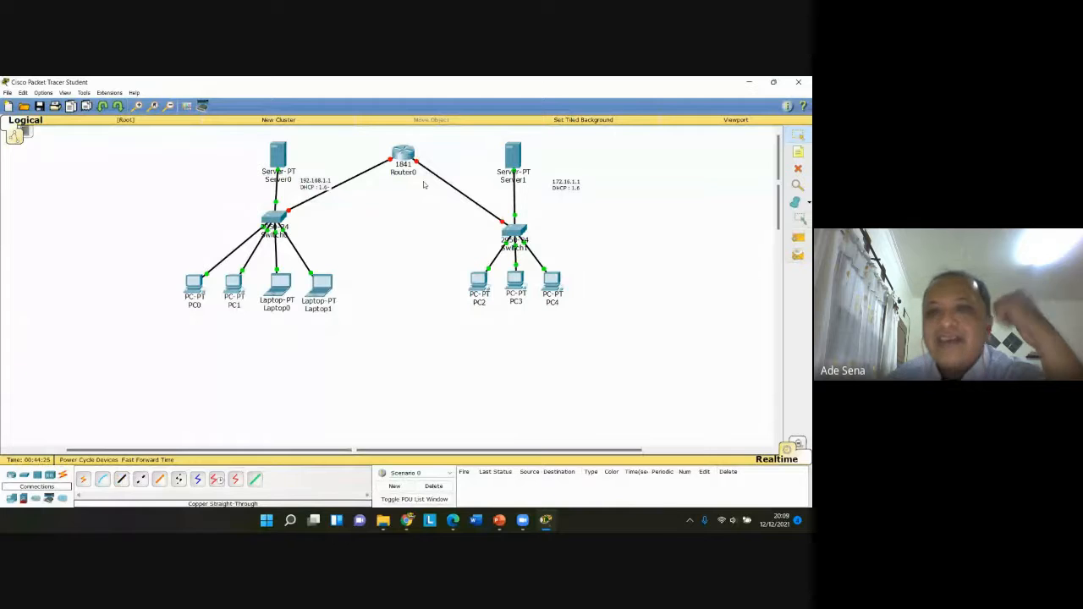
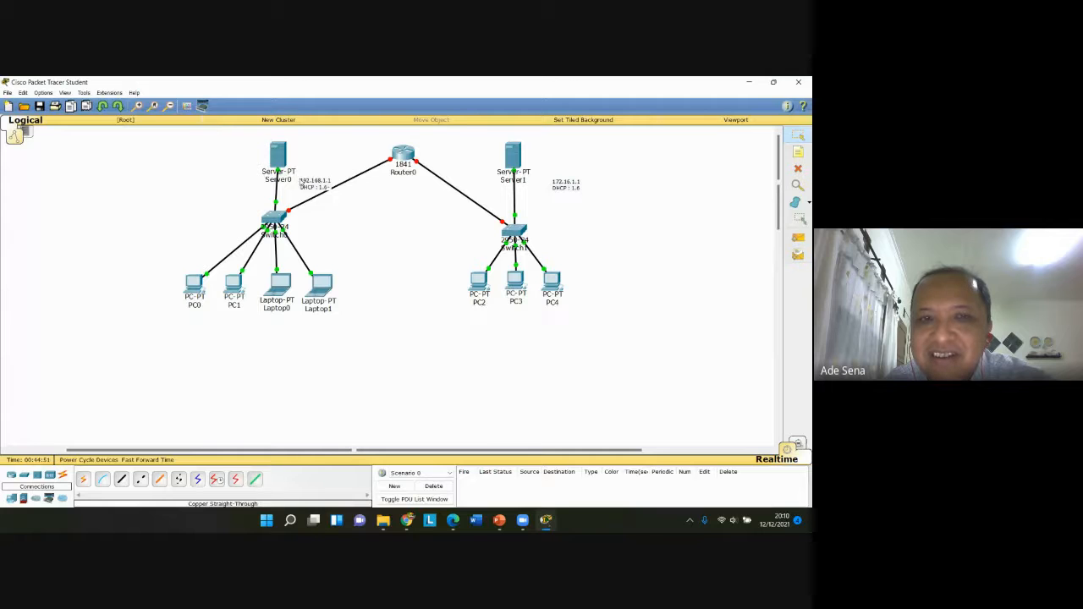
Open the configuration of Router0's FastEthernet0/0 interface and turn its port status on
{"action": "left_click", "coordinate": [403, 154]}
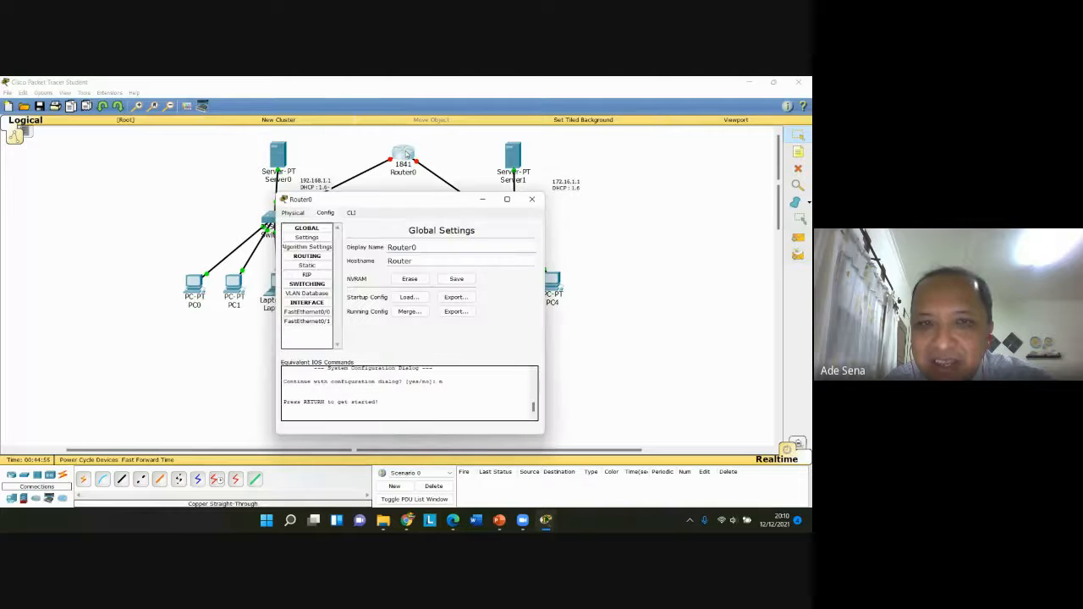
{"action": "left_click", "coordinate": [296, 213]}
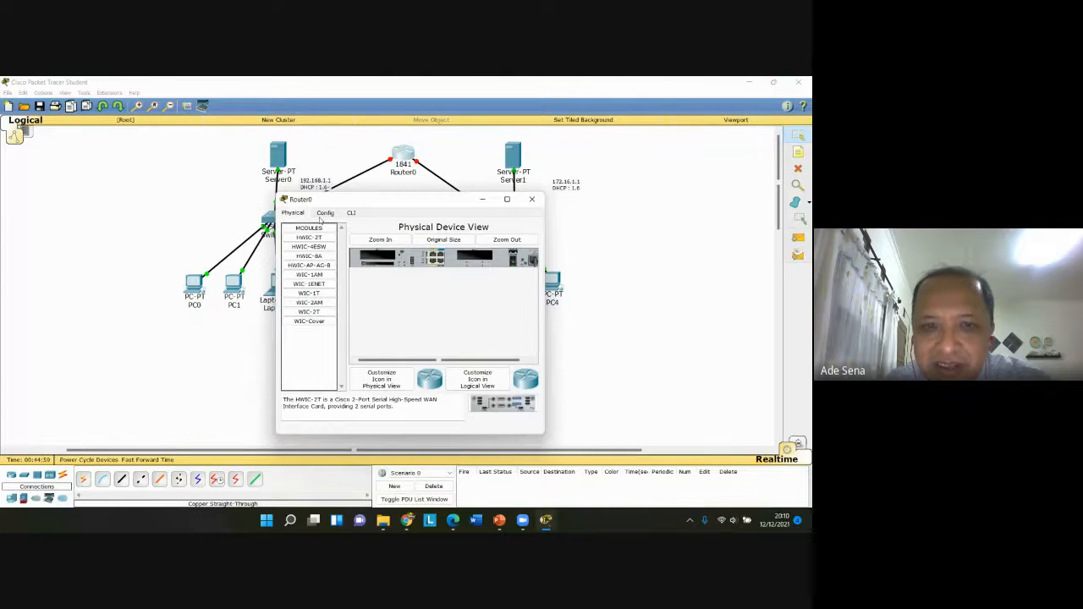
{"action": "left_click", "coordinate": [322, 213]}
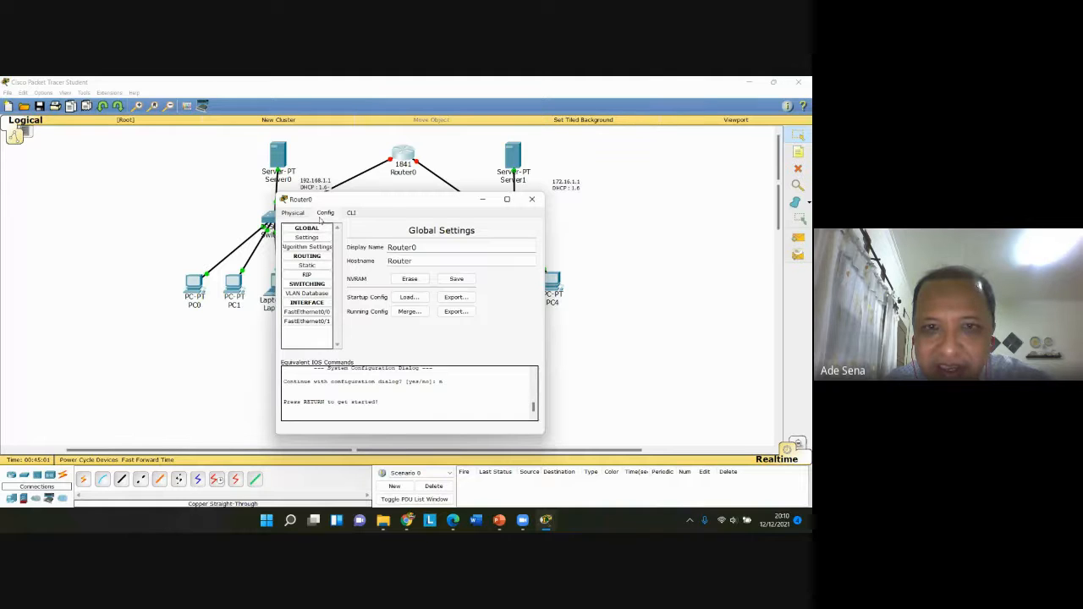
{"action": "left_click", "coordinate": [320, 313]}
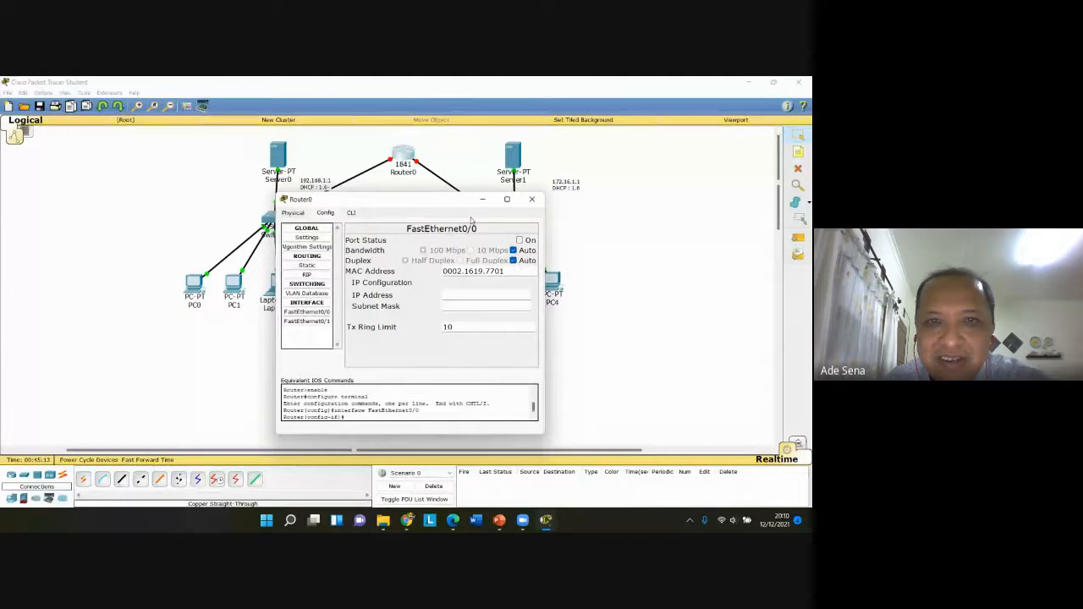
{"action": "mouse_move", "coordinate": [508, 201]}
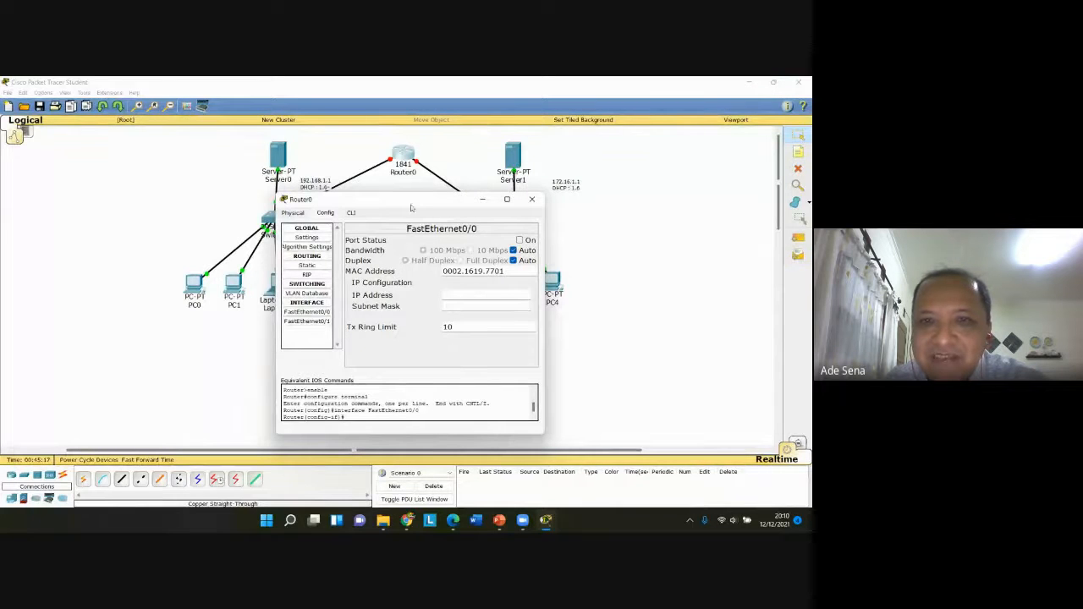
{"action": "left_click", "coordinate": [520, 240]}
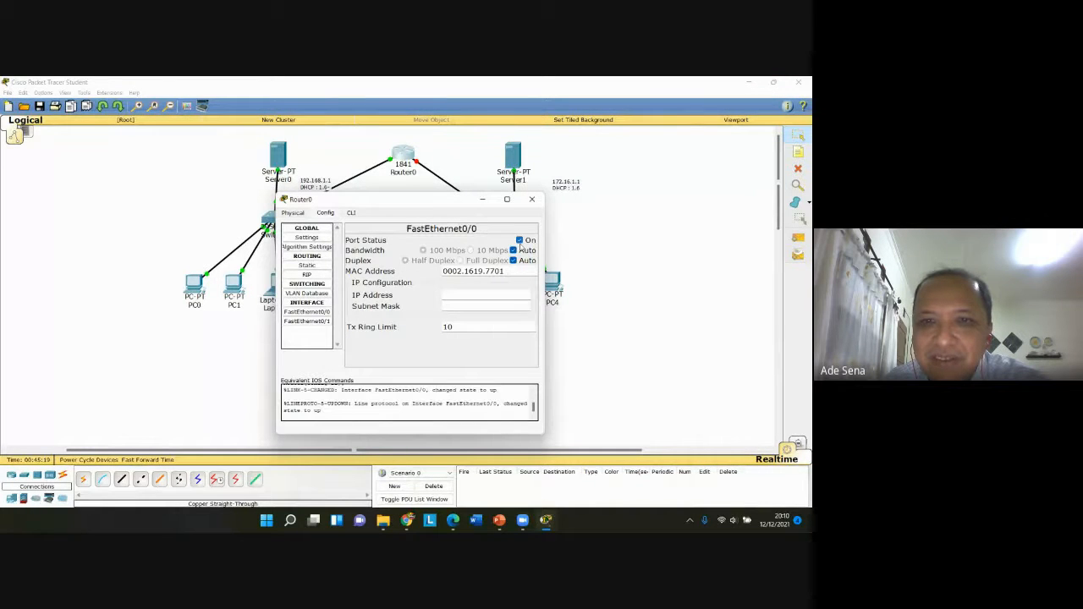
Give Router0's FastEthernet0/0 the IP address 192.168.1.254 with subnet mask 255.255.255.0 and close the router's settings
{"action": "left_click", "coordinate": [478, 294]}
{"action": "type", "text": "1"}
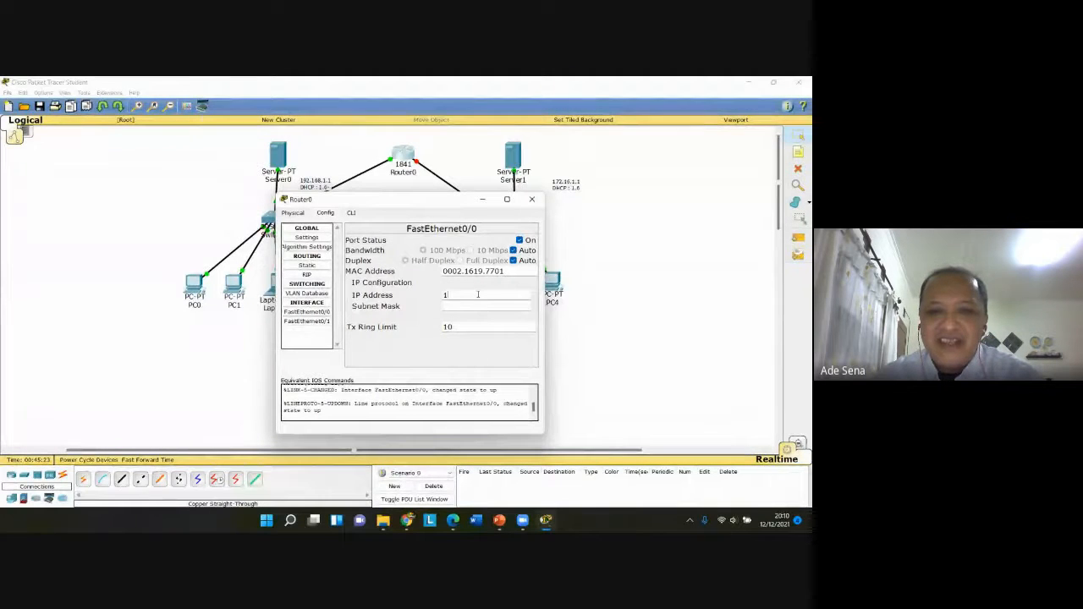
{"action": "type", "text": "92.1"}
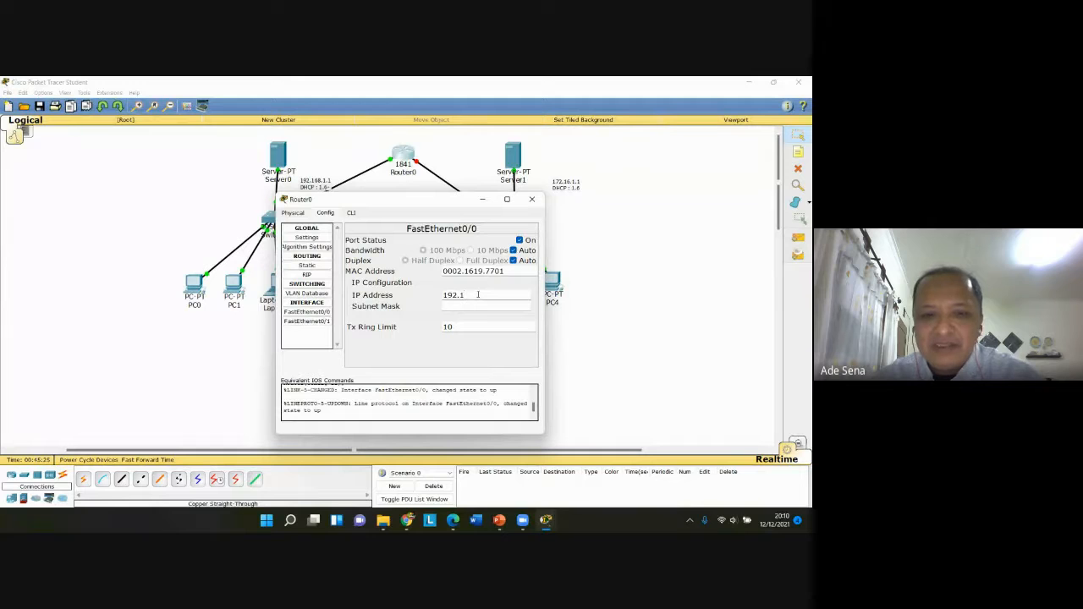
{"action": "type", "text": "68"}
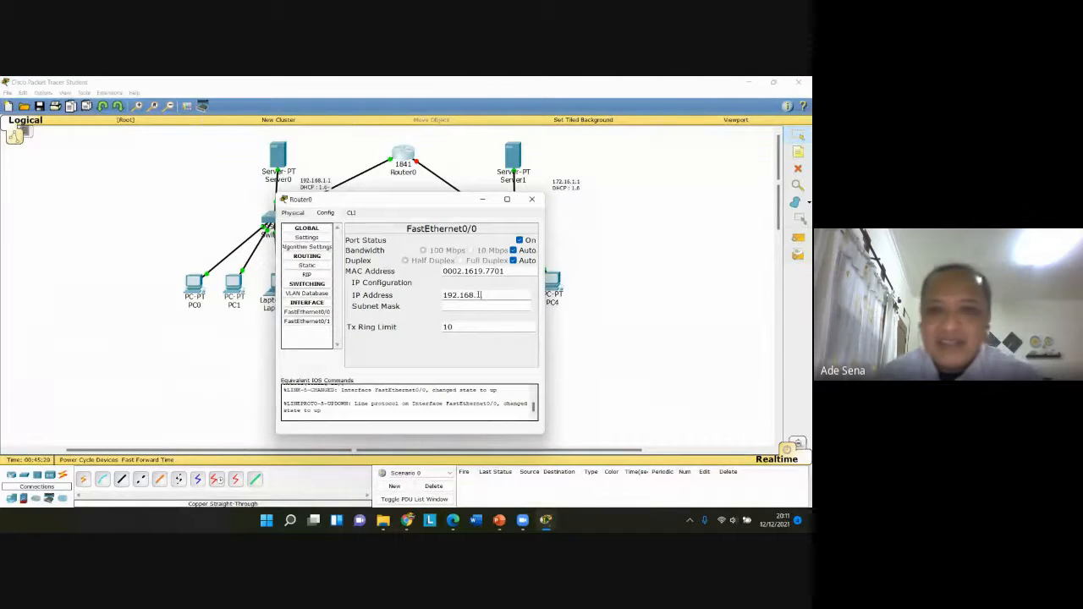
{"action": "type", "text": ".1."}
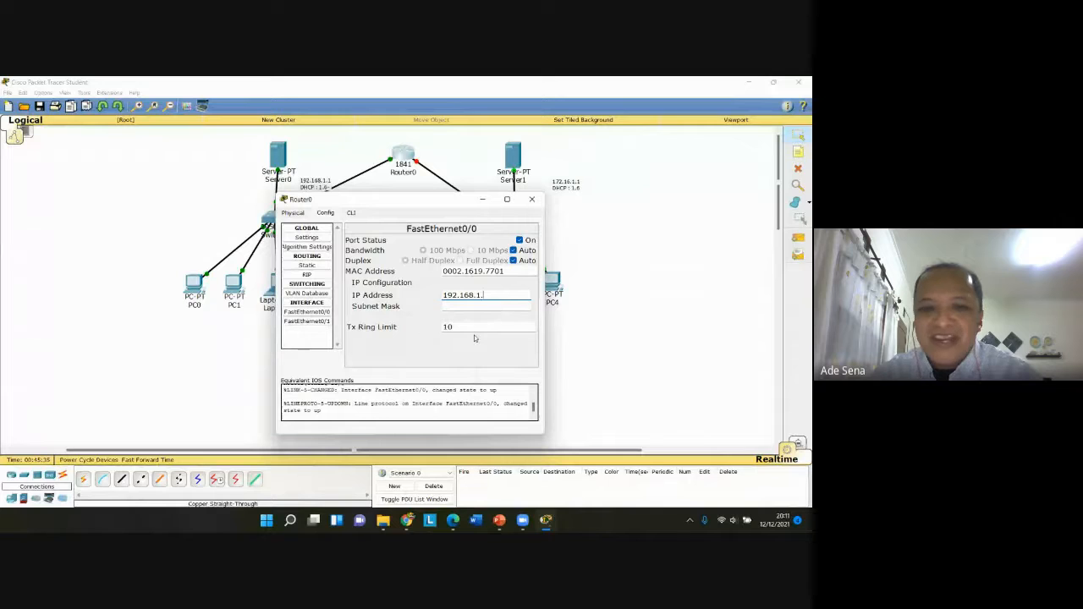
{"action": "type", "text": "254"}
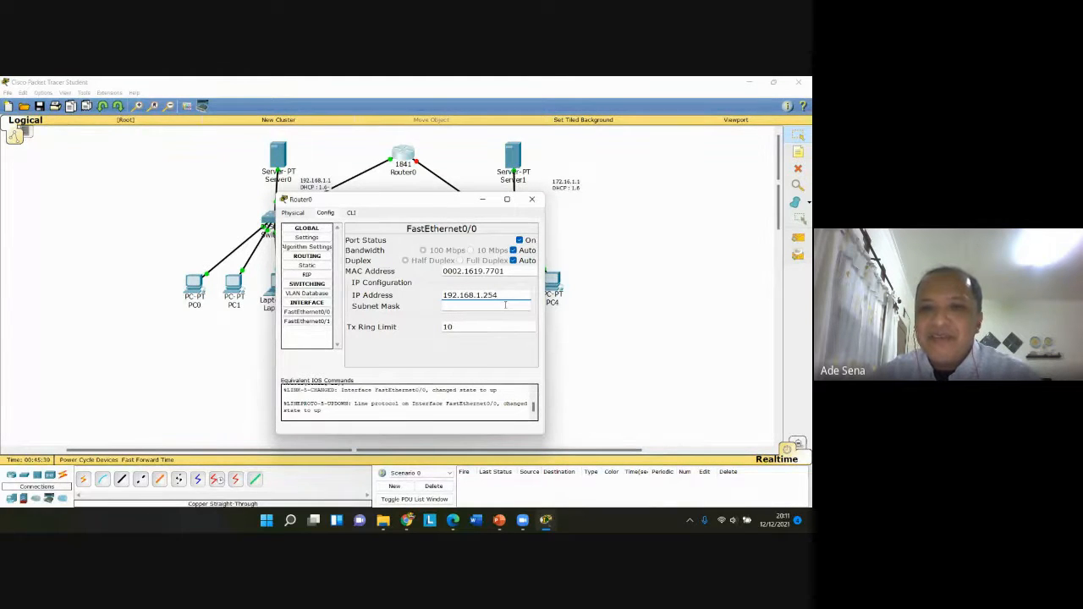
{"action": "left_click", "coordinate": [505, 305]}
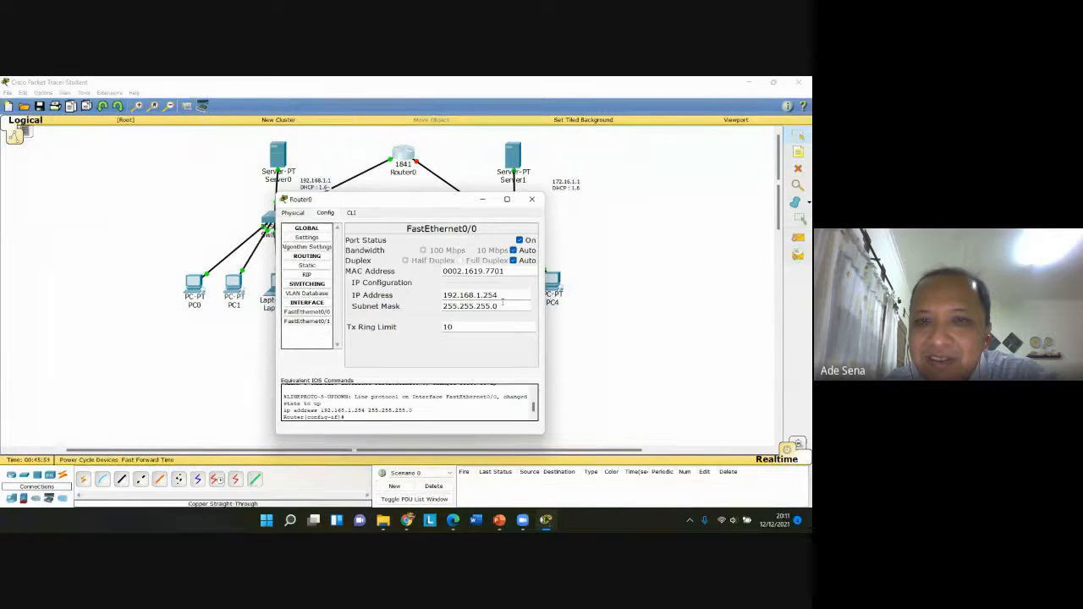
{"action": "left_click", "coordinate": [533, 199]}
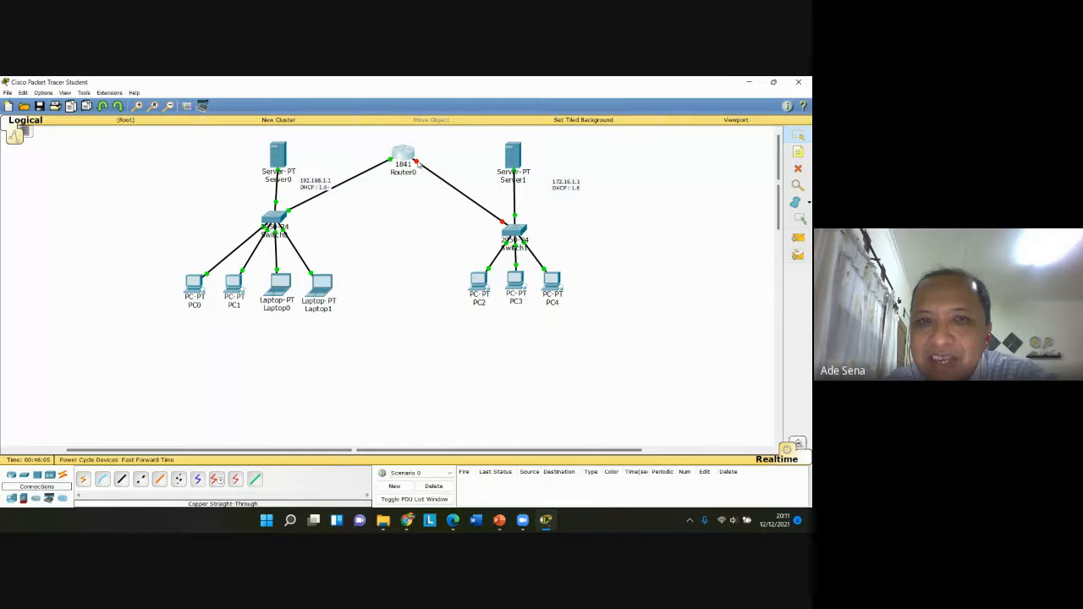
Remove the cable between Router0 and Switch1
{"action": "left_click", "coordinate": [417, 162]}
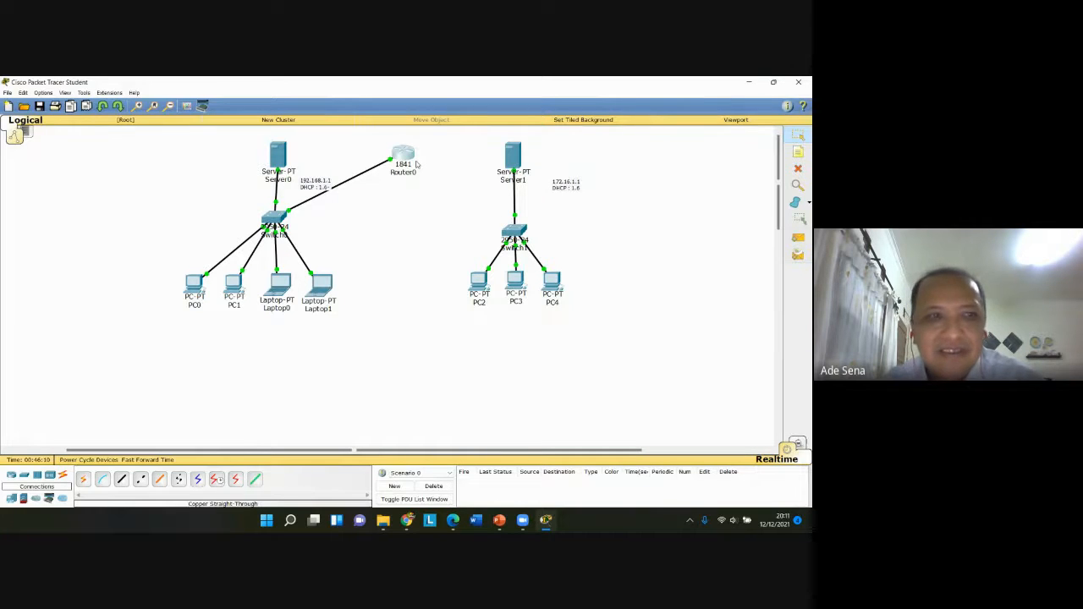
{"action": "left_click", "coordinate": [173, 138]}
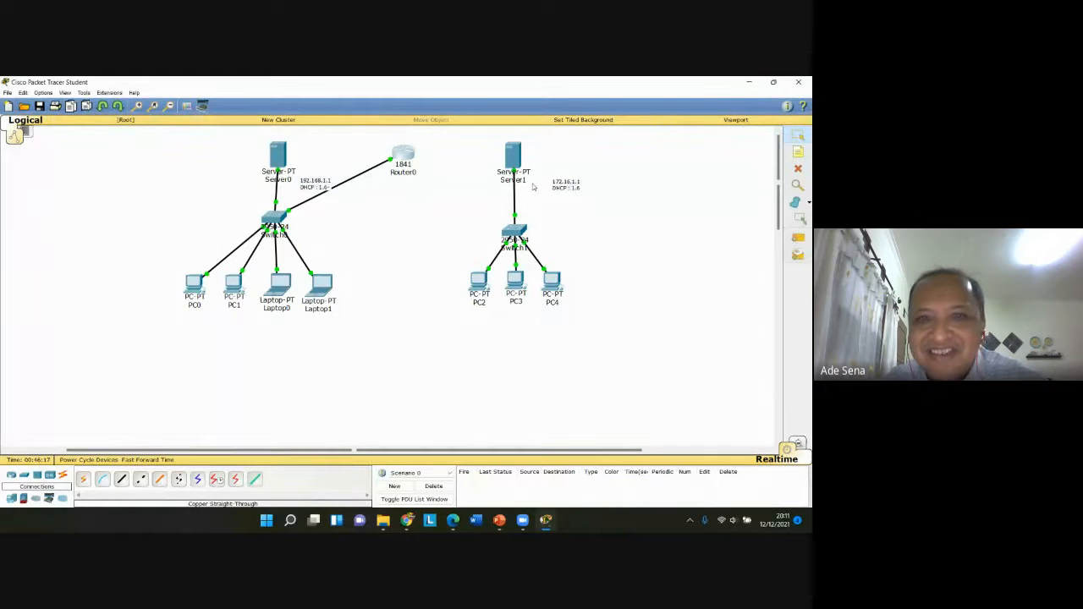
Connect FastEthernet0/5 of Switch1 to FastEthernet0/1 of Router0 with a copper straight-through cable
{"action": "left_click", "coordinate": [121, 479]}
{"action": "left_click", "coordinate": [513, 231]}
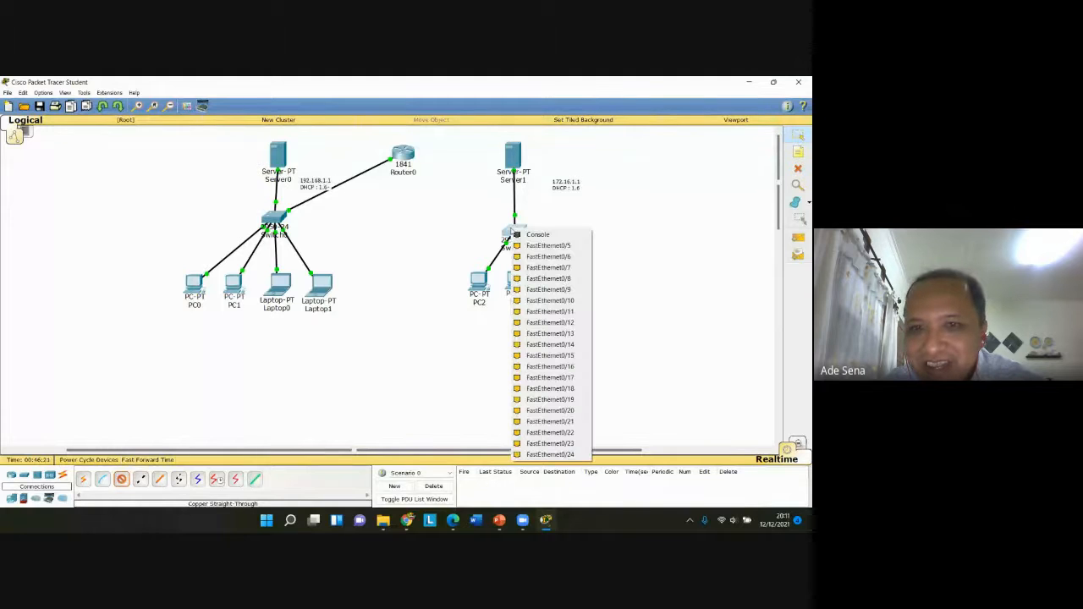
{"action": "left_click", "coordinate": [533, 247]}
{"action": "left_click", "coordinate": [404, 153]}
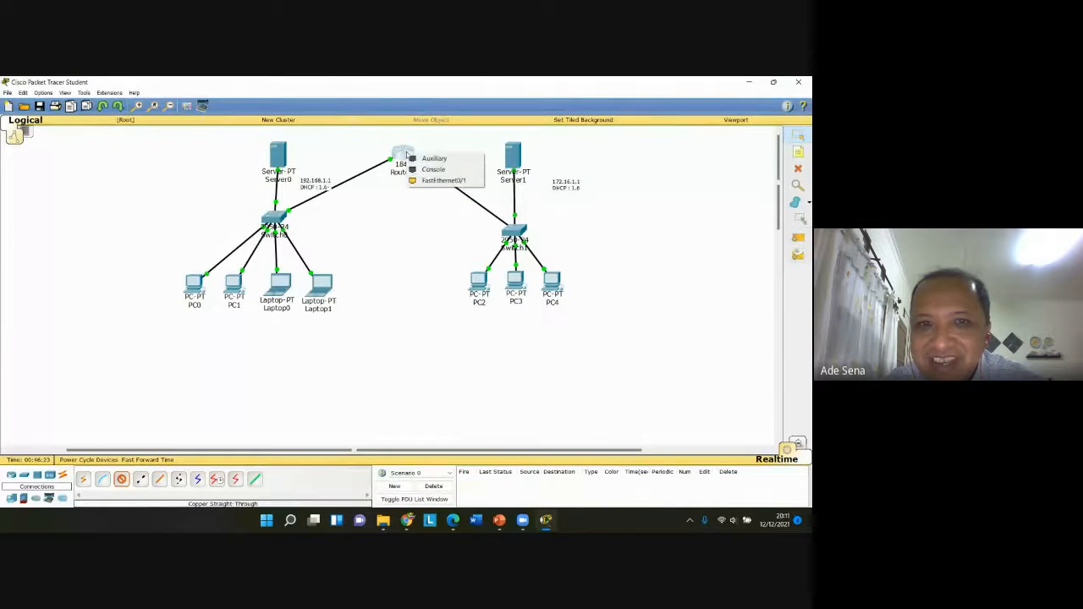
{"action": "left_click", "coordinate": [429, 181]}
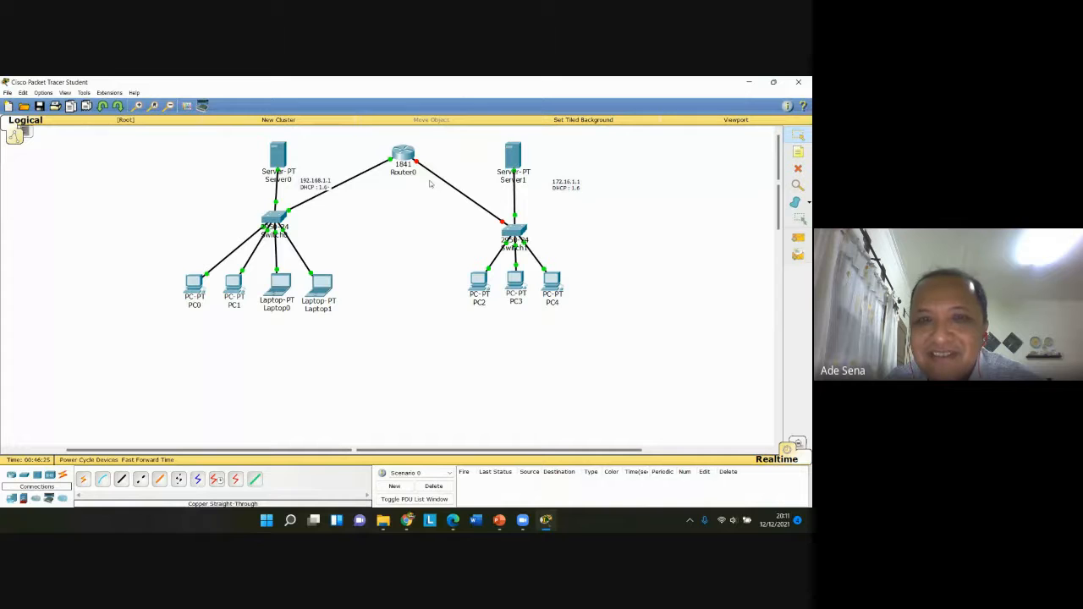
Open the configuration of Router0's FastEthernet0/1 interface and turn its port status on
{"action": "left_click", "coordinate": [404, 155]}
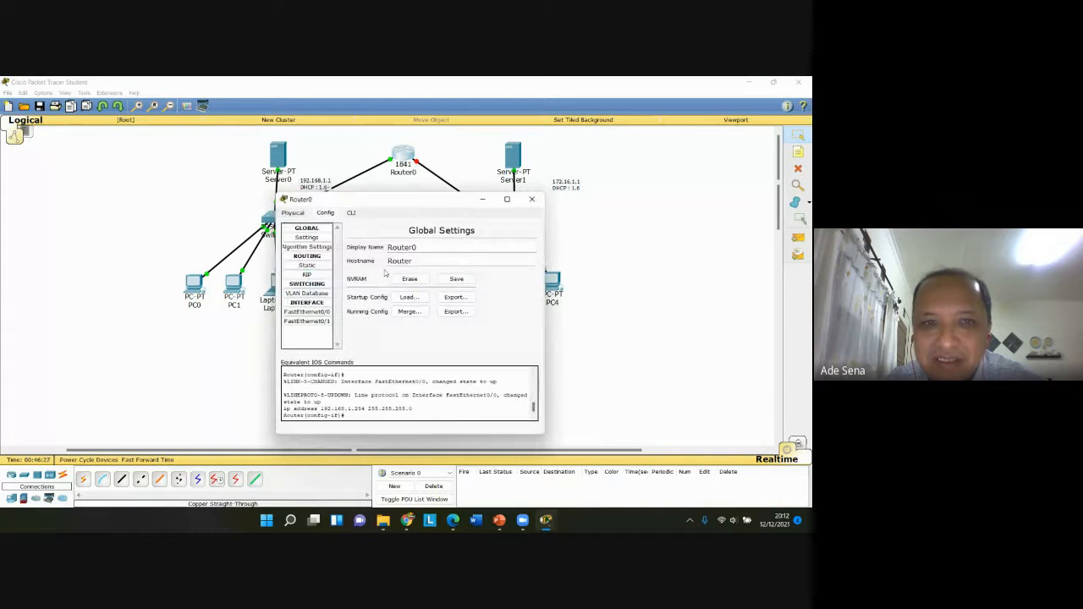
{"action": "left_click", "coordinate": [309, 323]}
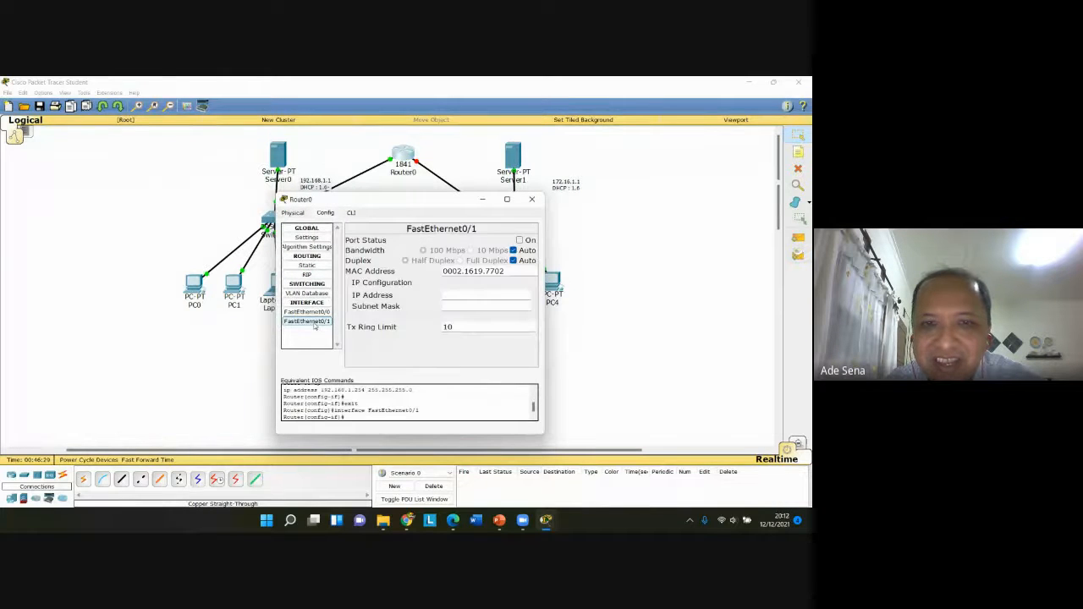
{"action": "left_click", "coordinate": [529, 240]}
Give Router0's FastEthernet0/1 the IP address 172.16.1.254 with subnet mask 255.255.0.0 and close the router's settings
{"action": "left_click", "coordinate": [473, 293]}
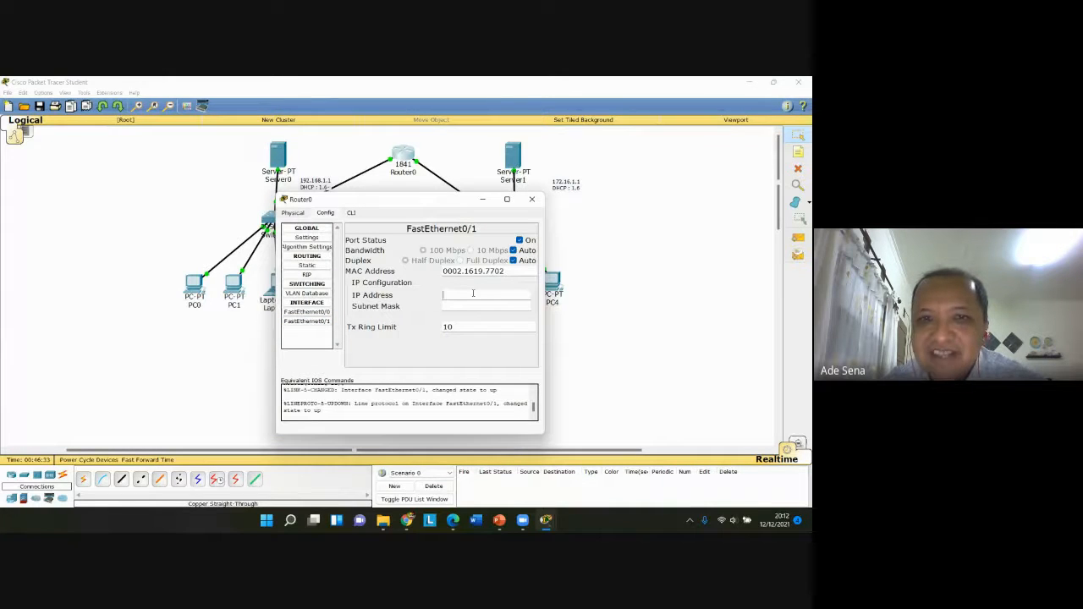
{"action": "type", "text": "172."}
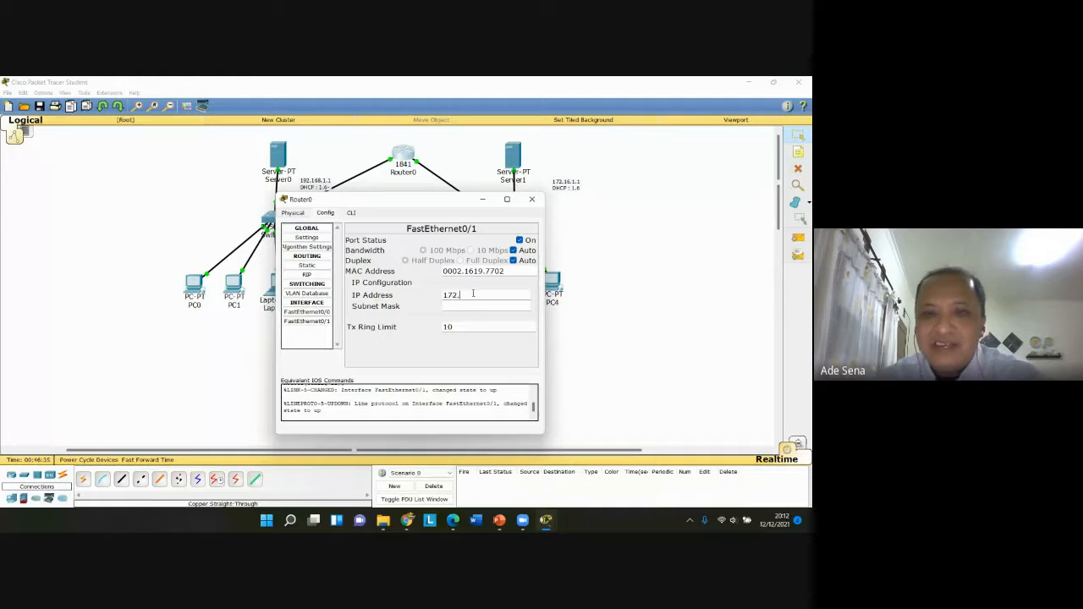
{"action": "type", "text": "16."}
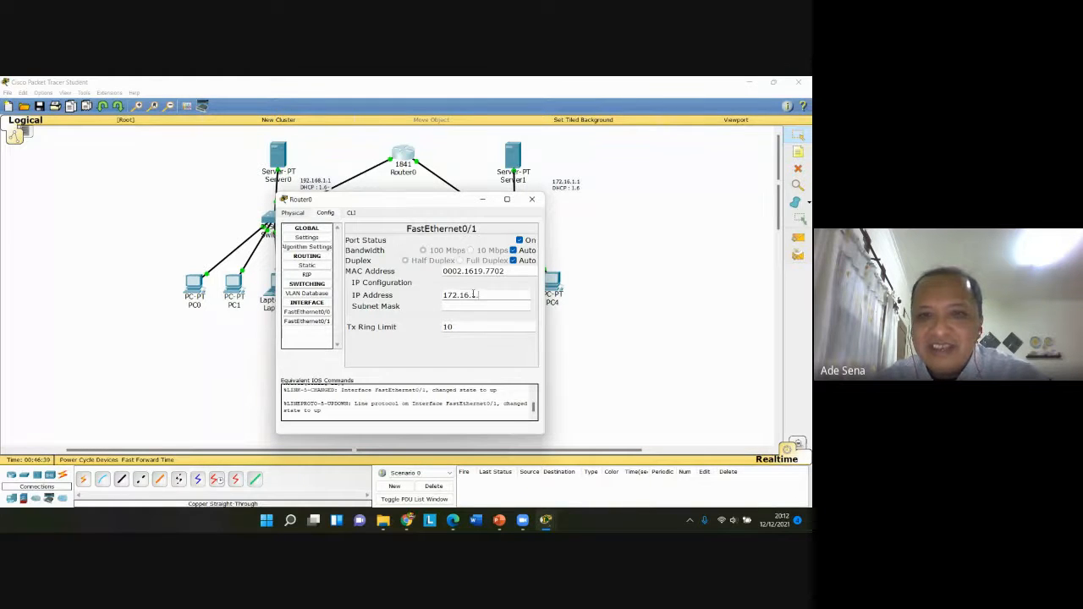
{"action": "type", "text": "1.2"}
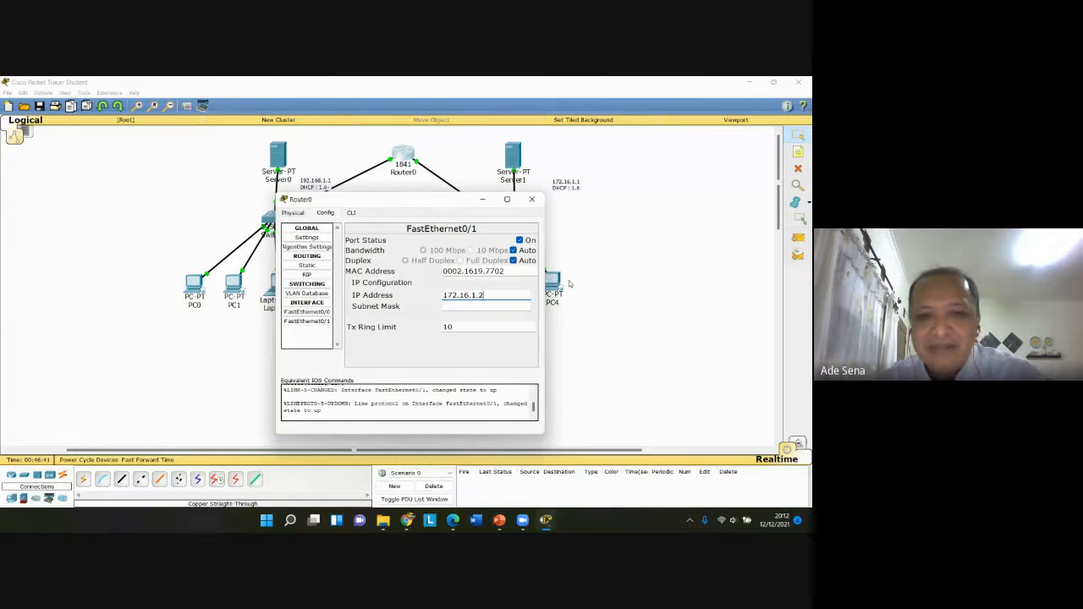
{"action": "type", "text": "54"}
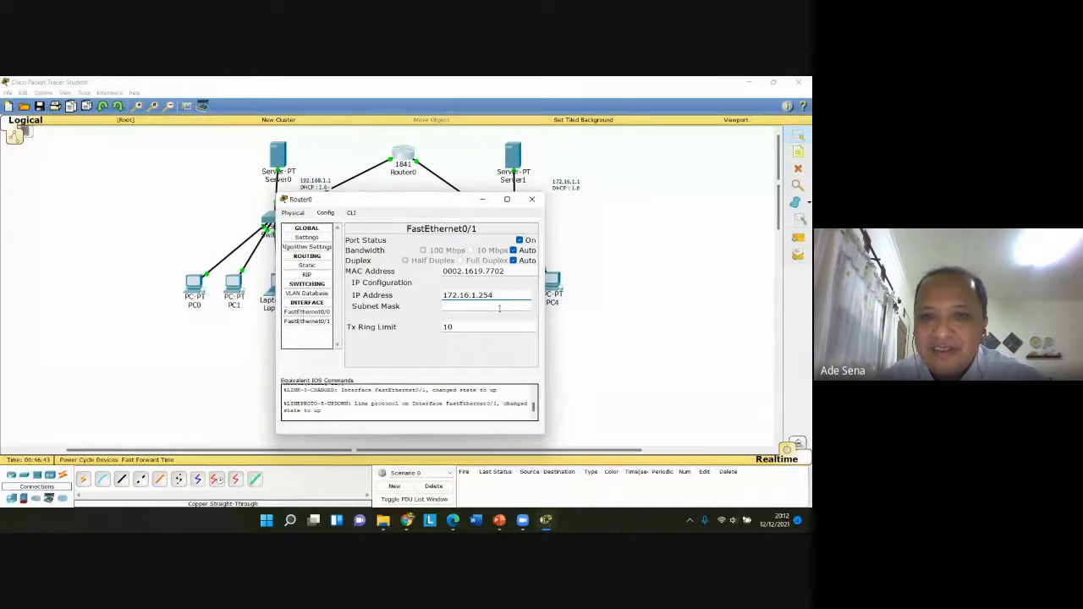
{"action": "key", "text": "Tab"}
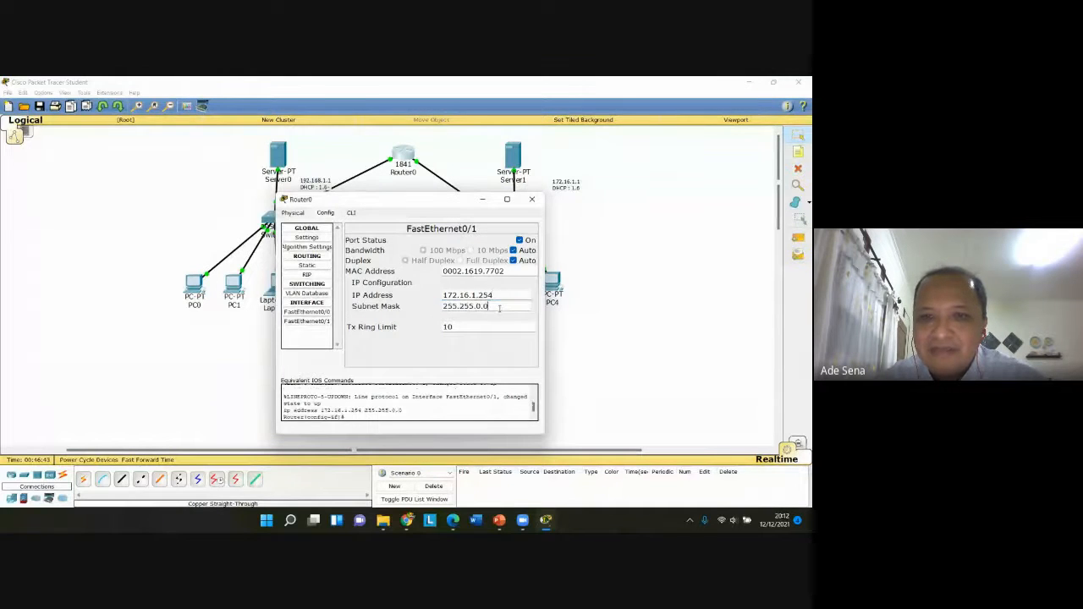
{"action": "left_click", "coordinate": [531, 198]}
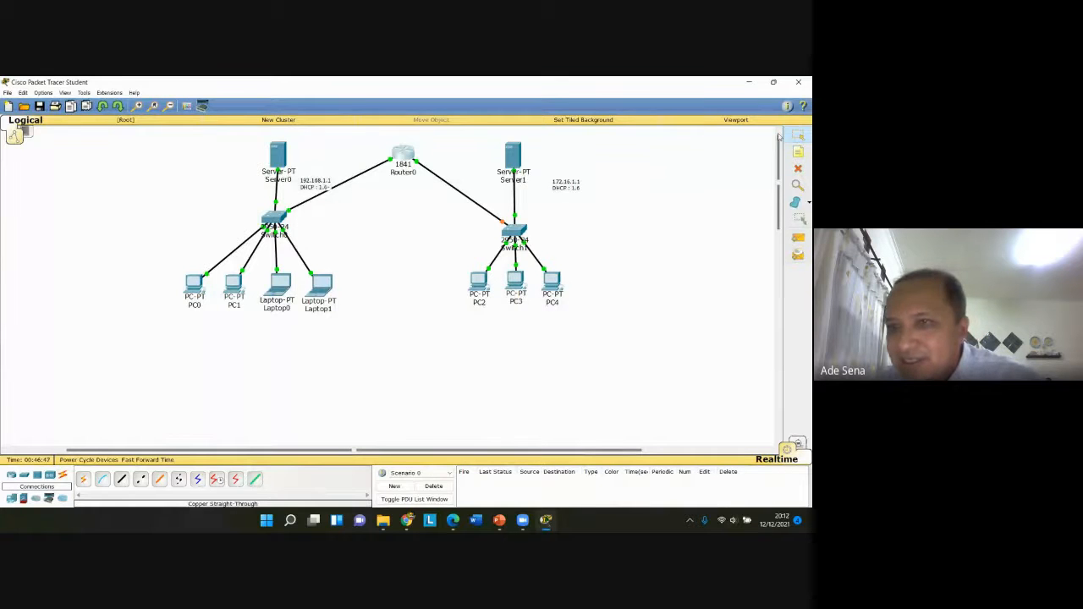
Place a text note reading 172.16.1.254 next to Router0, beside its link to Switch1
{"action": "left_click", "coordinate": [797, 151]}
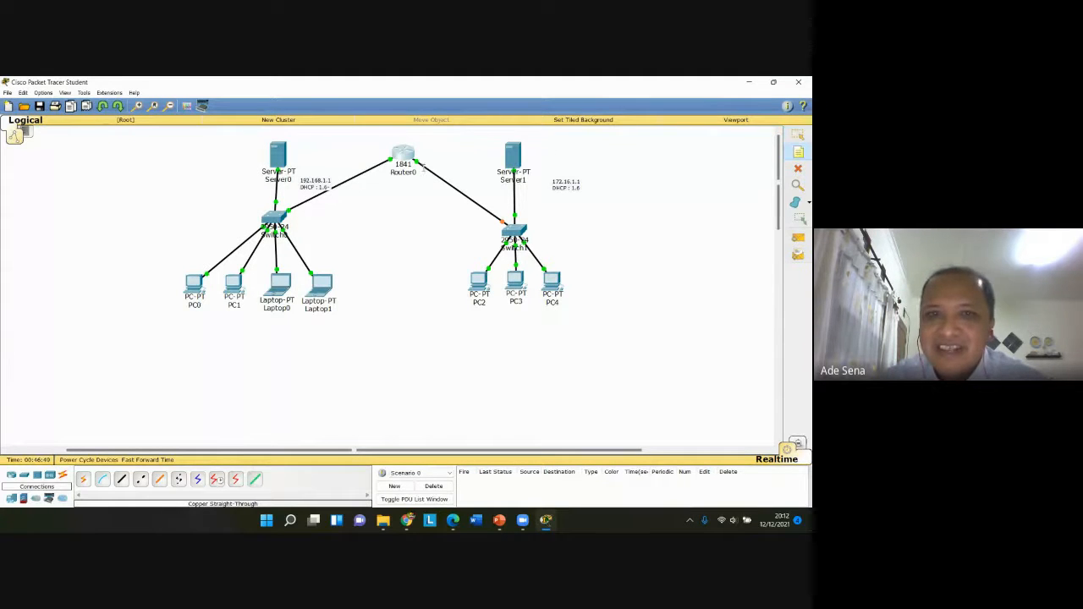
{"action": "left_click", "coordinate": [423, 154]}
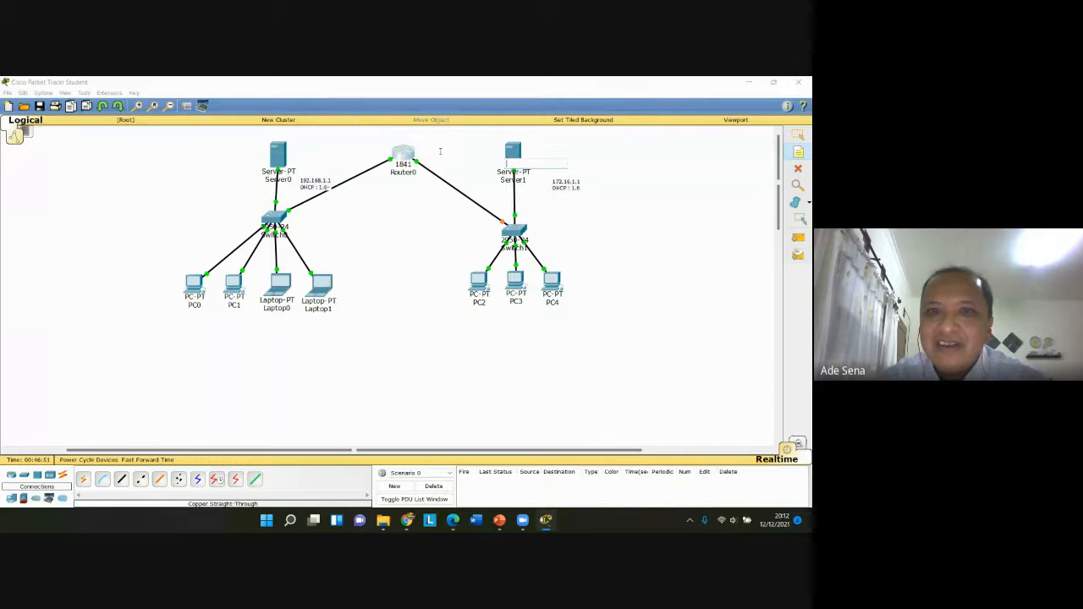
{"action": "left_click", "coordinate": [440, 151]}
{"action": "type", "text": "172"}
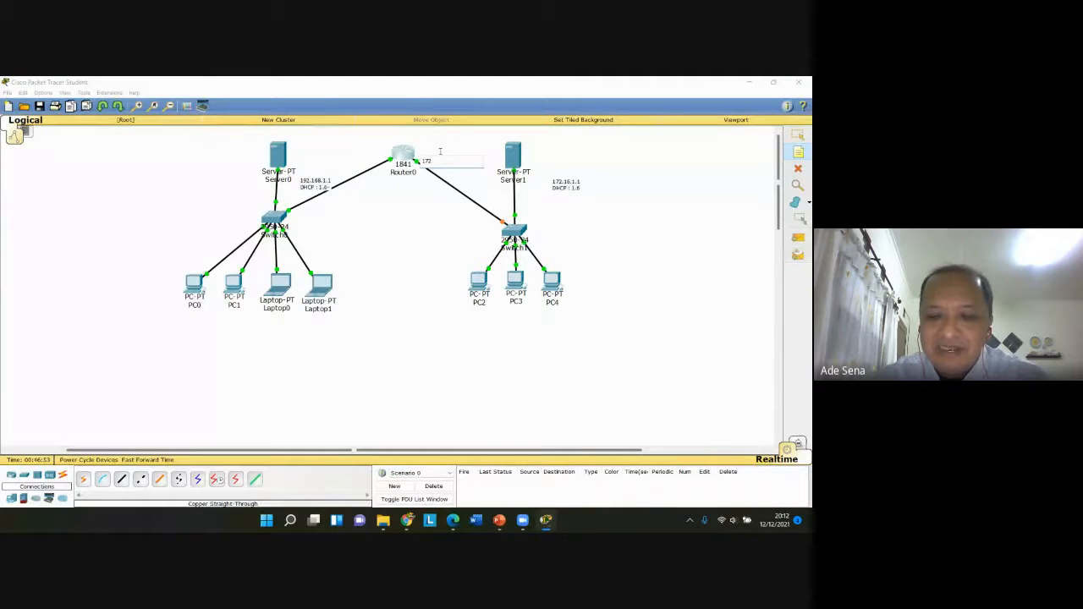
{"action": "type", "text": ".1"}
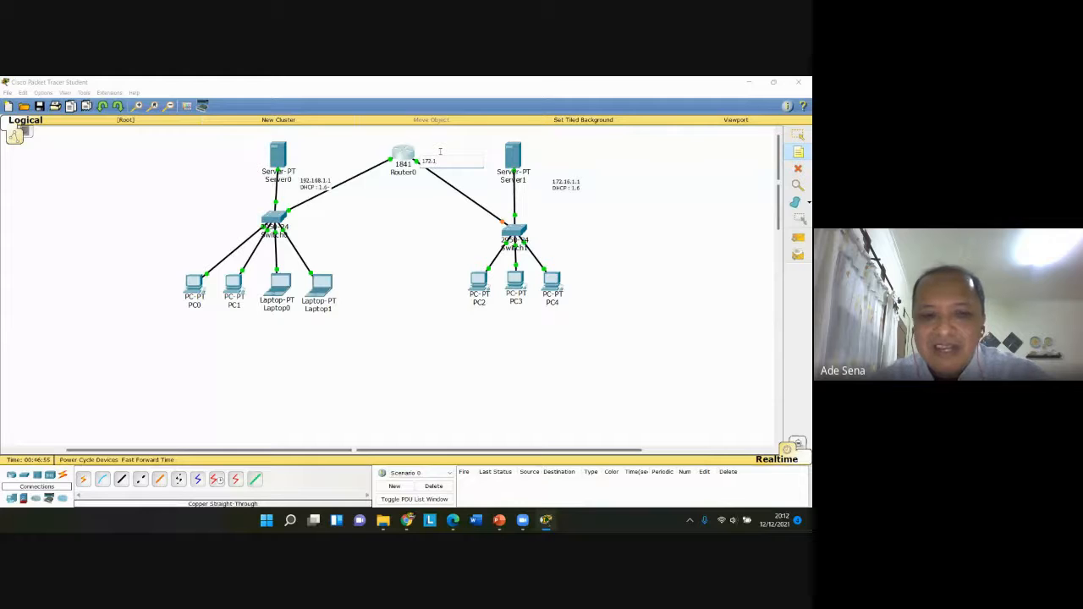
{"action": "type", "text": "6."}
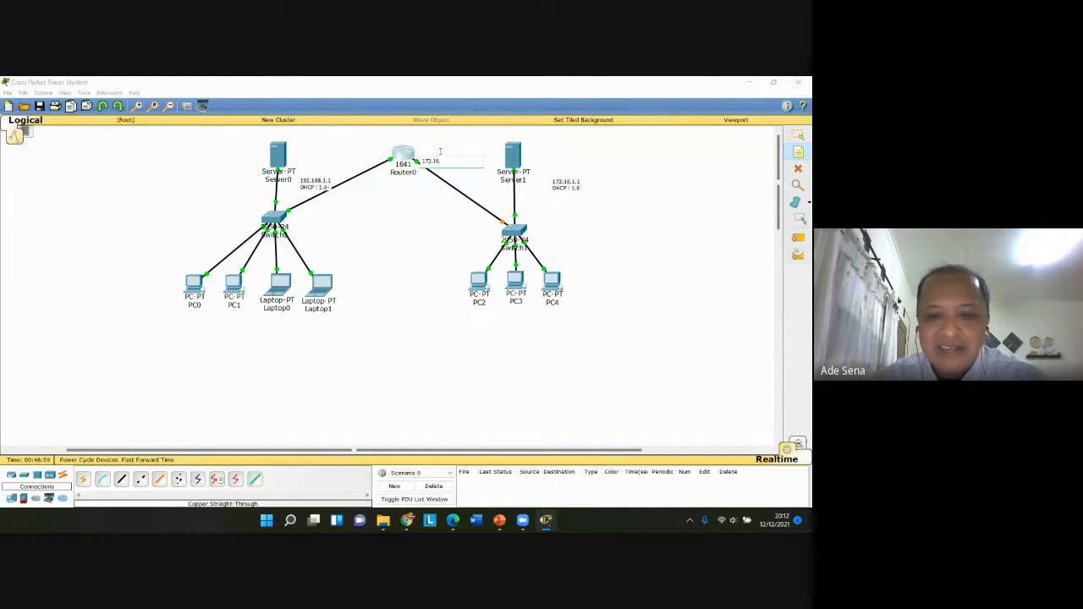
{"action": "type", "text": "1."}
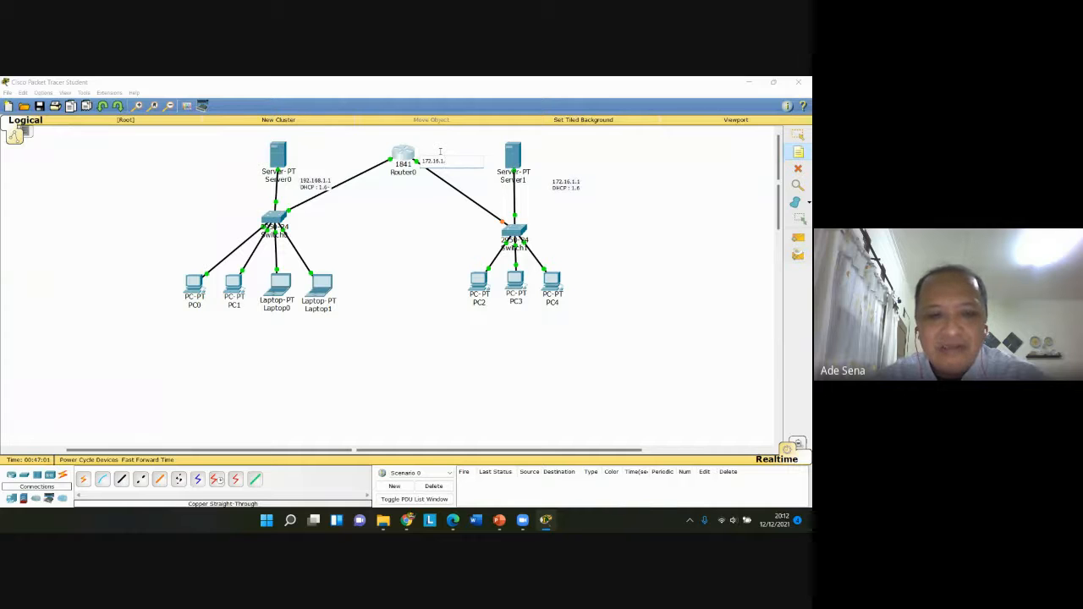
{"action": "type", "text": "254"}
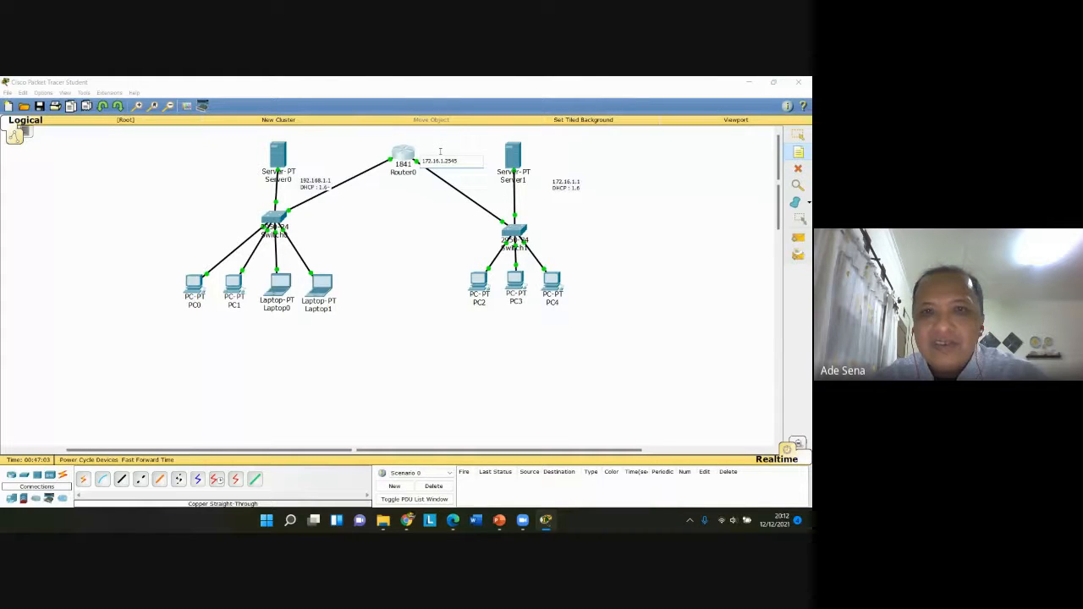
{"action": "type", "text": "5"}
{"action": "key", "text": "BackSpace"}
{"action": "key", "text": "BackSpace"}
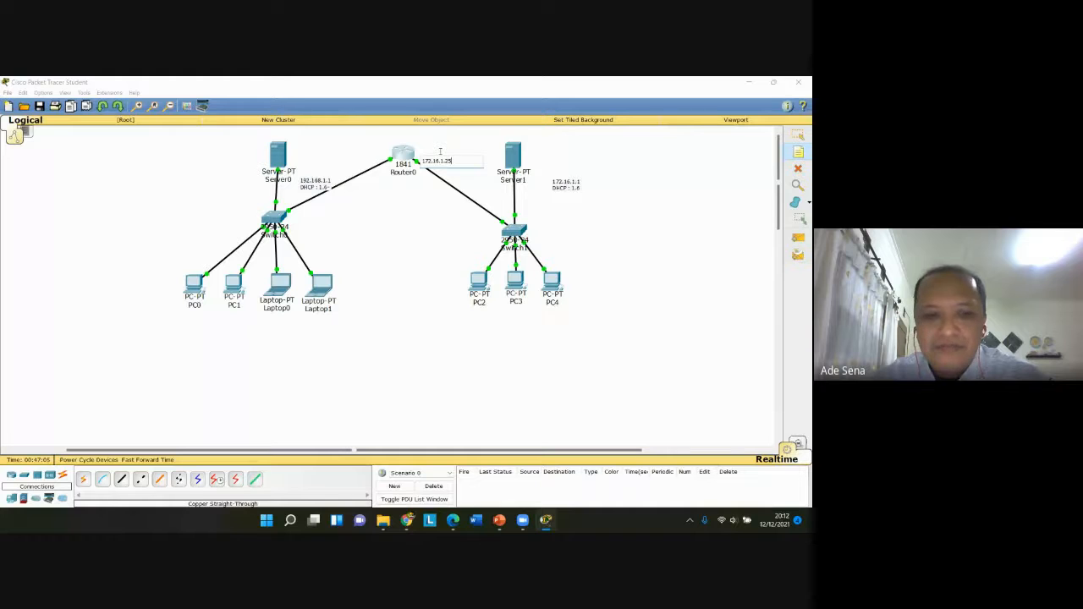
{"action": "type", "text": "4"}
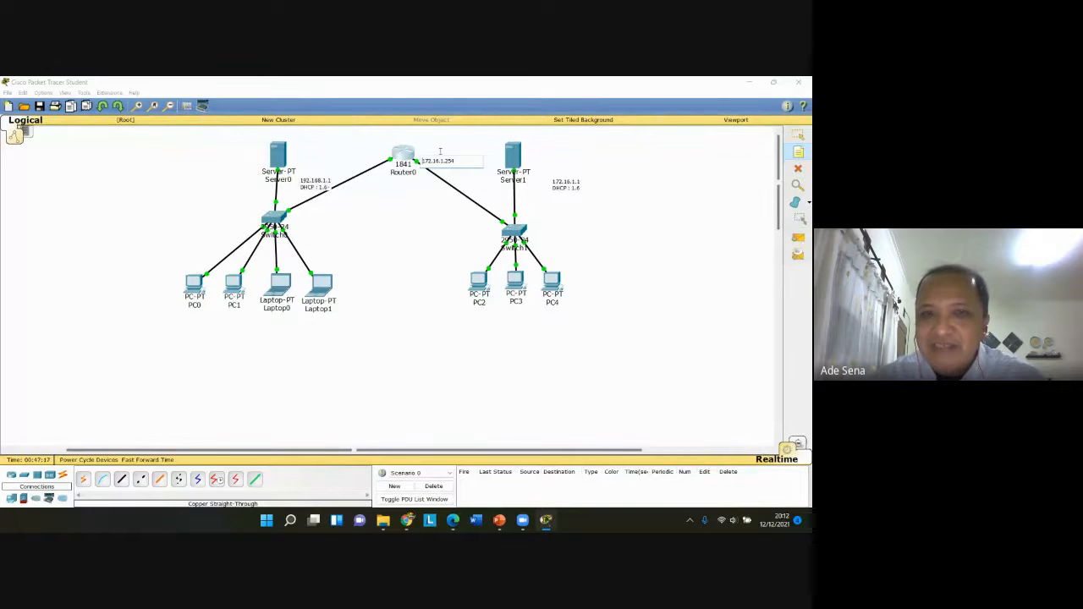
Prefix the address in Router0's note with the port number so it reads "0/1 : 172.16.1.254"
{"action": "type", "text": "0"}
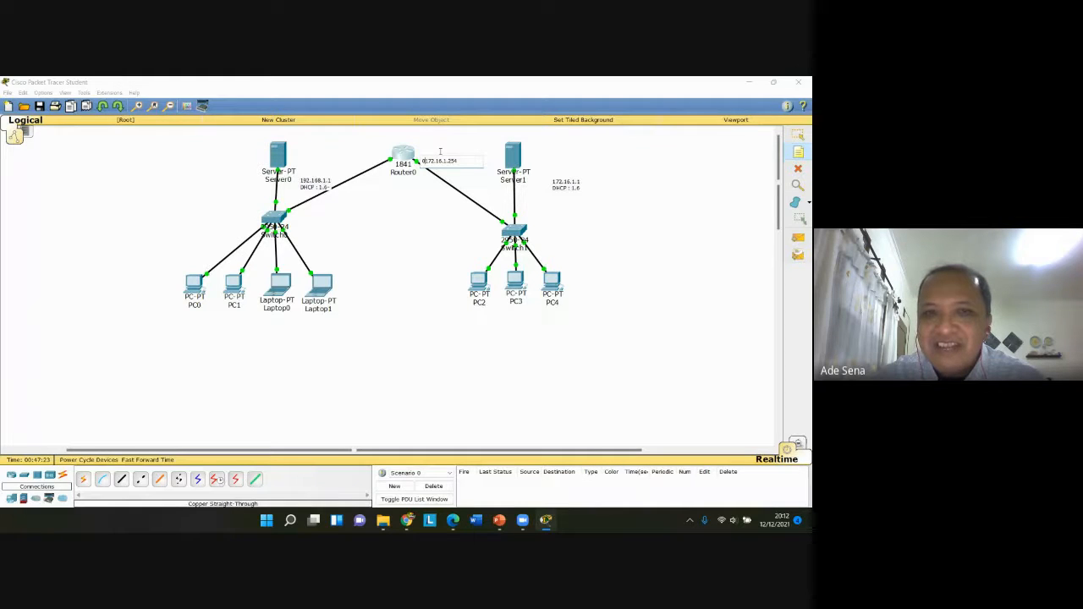
{"action": "type", "text": "/"}
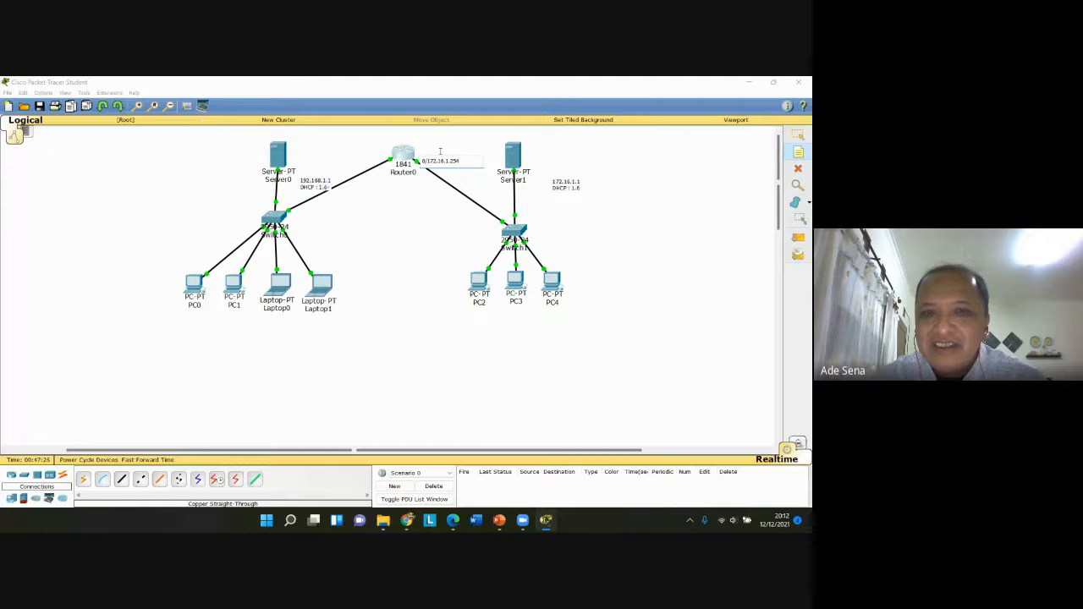
{"action": "type", "text": "1 "}
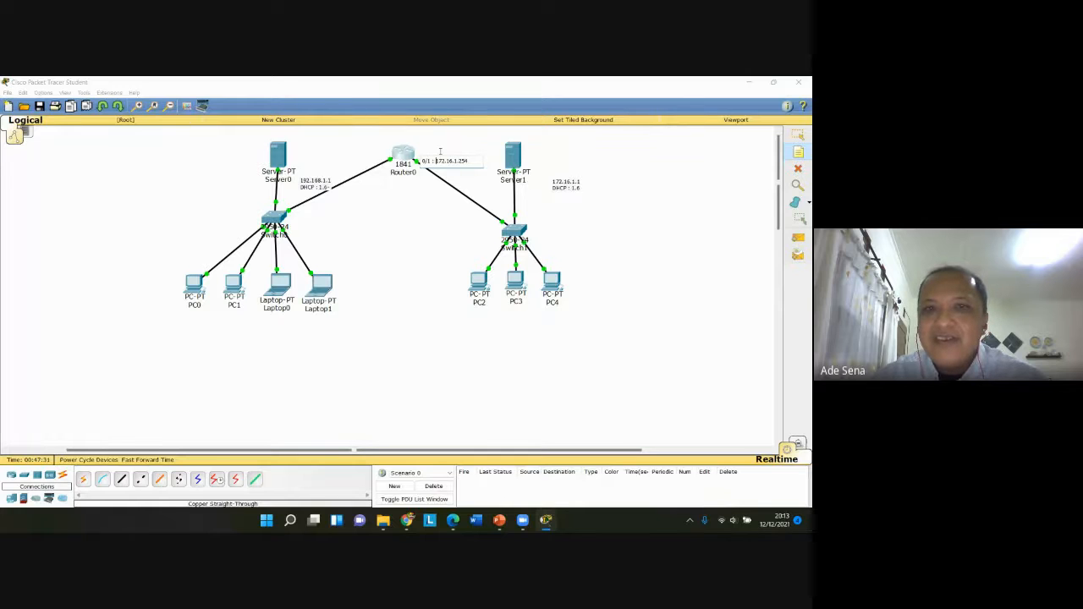
{"action": "type", "text": " :"}
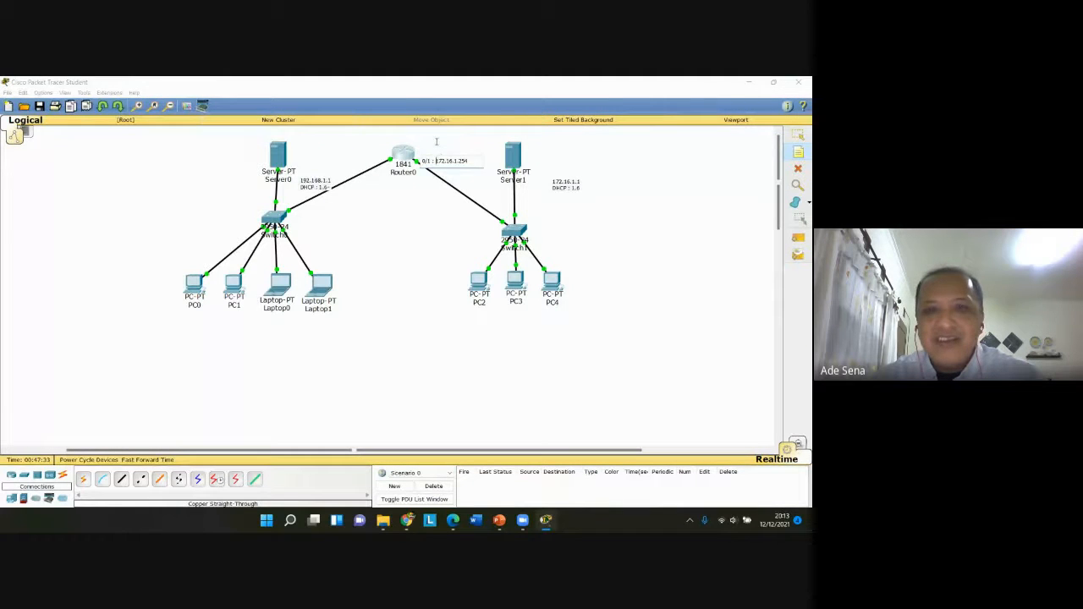
{"action": "left_click", "coordinate": [436, 141]}
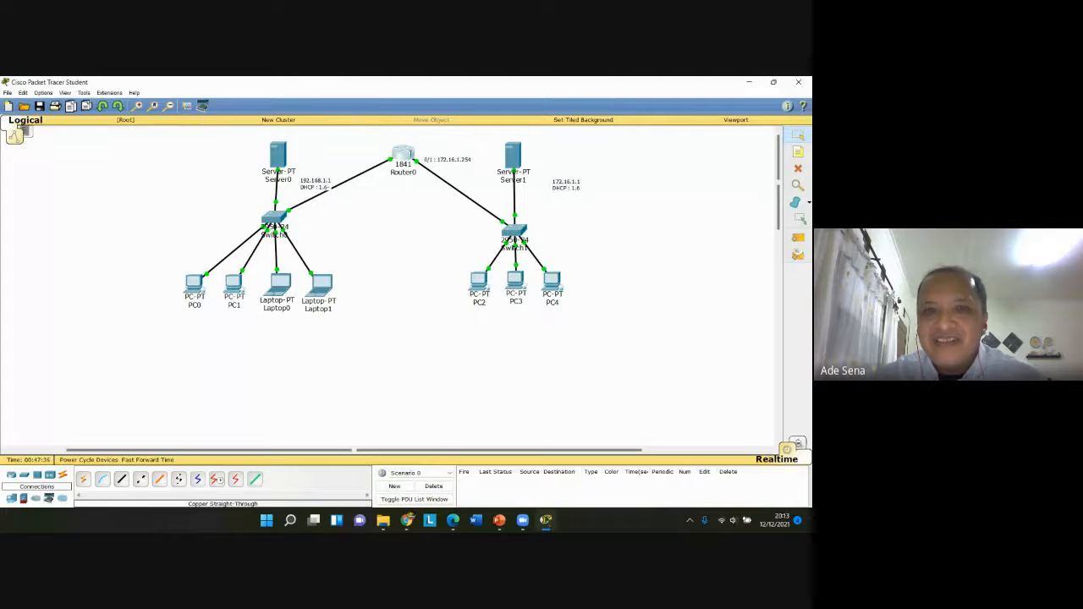
{"action": "left_click", "coordinate": [404, 155]}
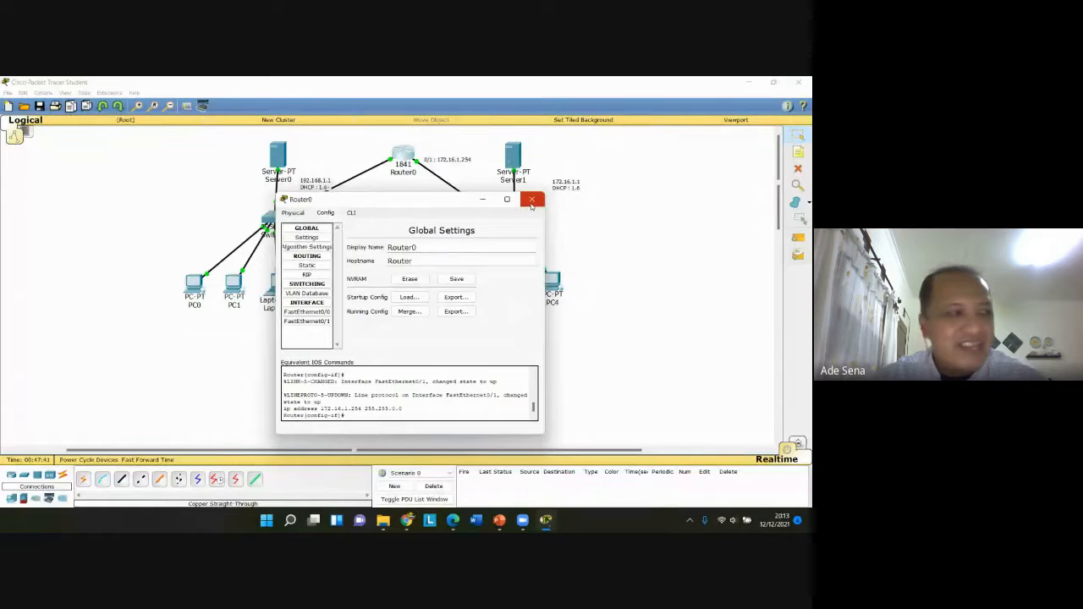
{"action": "left_click", "coordinate": [531, 204]}
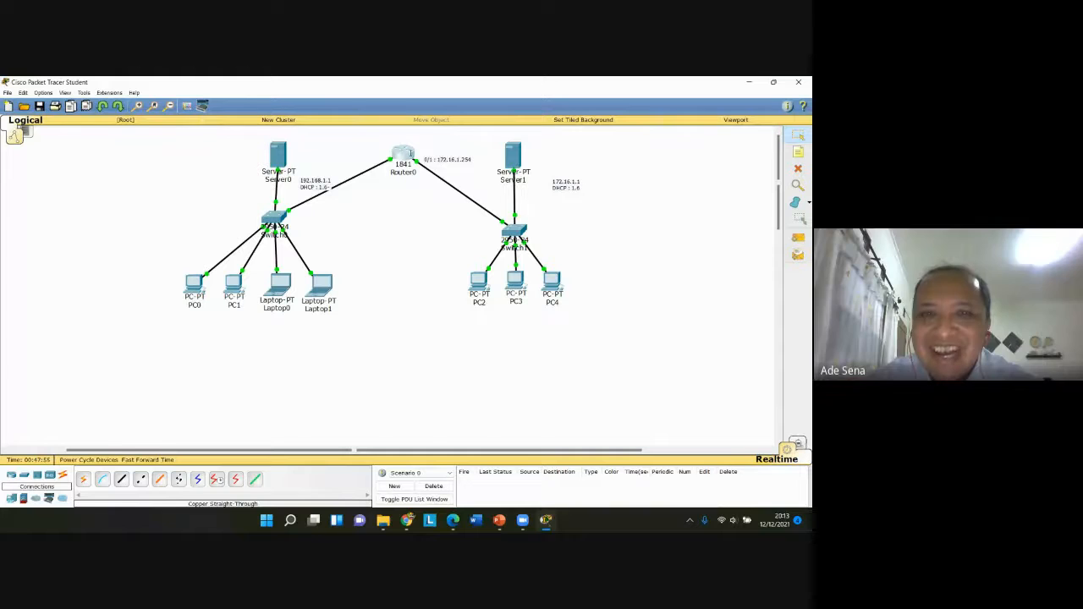
{"action": "mouse_move", "coordinate": [409, 153]}
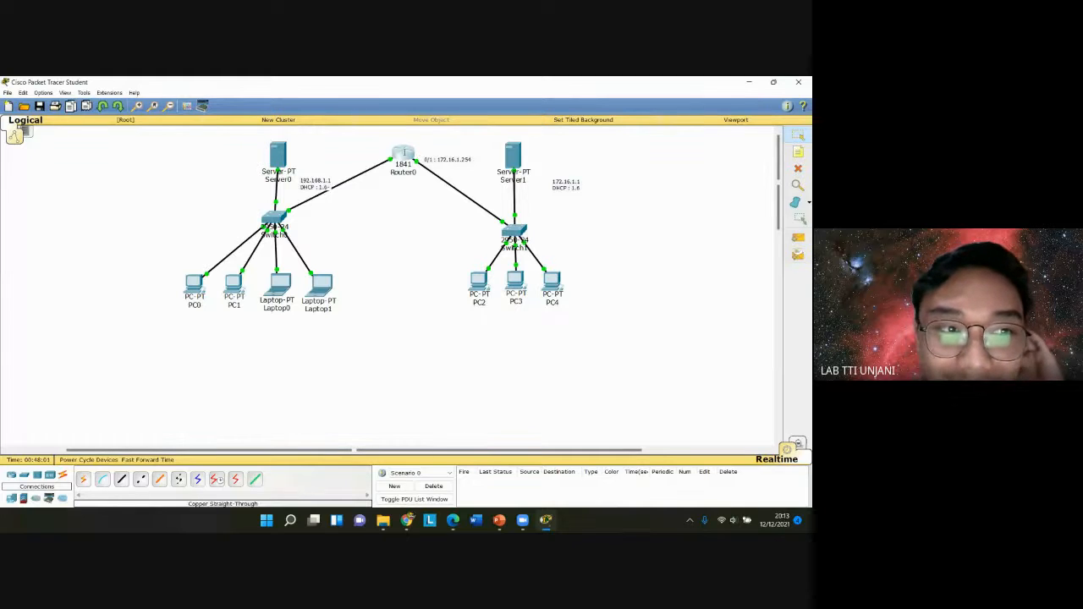
Enable Always Show Port Labels in the interface preferences and close the preferences
{"action": "left_click", "coordinate": [43, 92]}
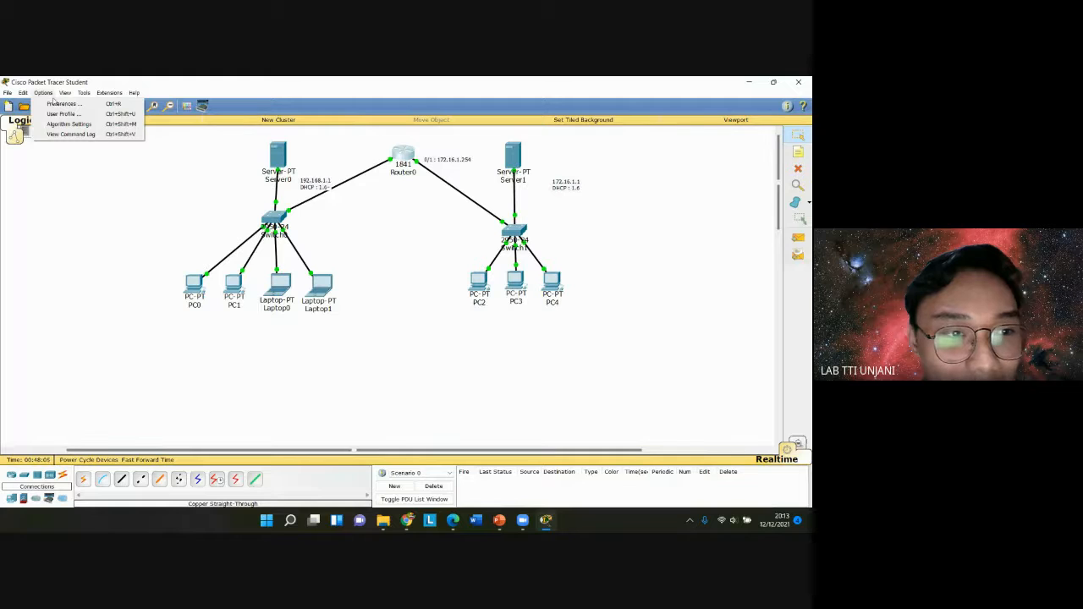
{"action": "left_click", "coordinate": [60, 104]}
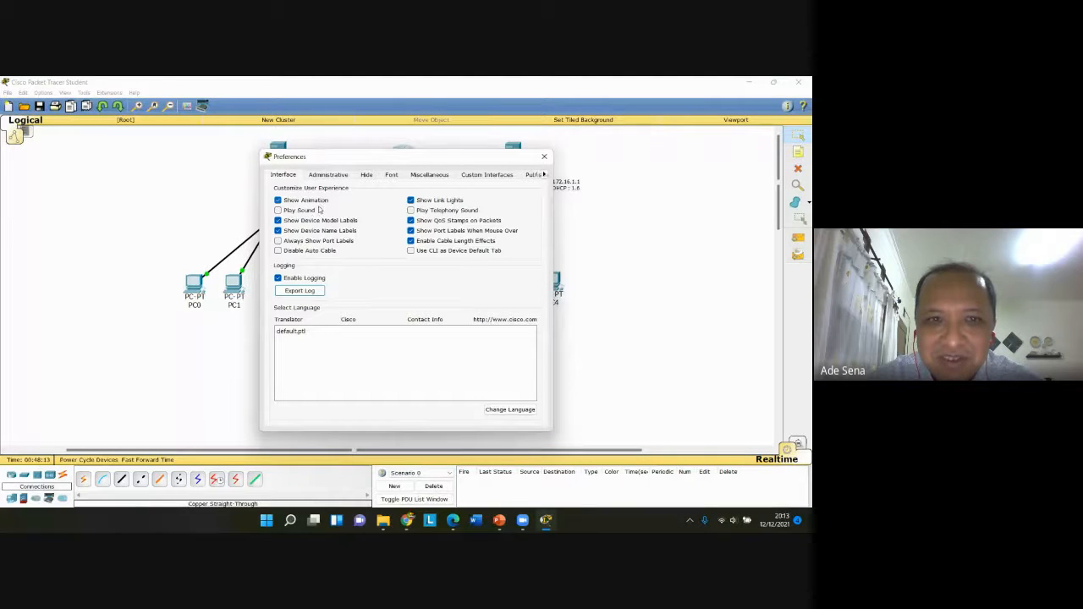
{"action": "left_click", "coordinate": [311, 242]}
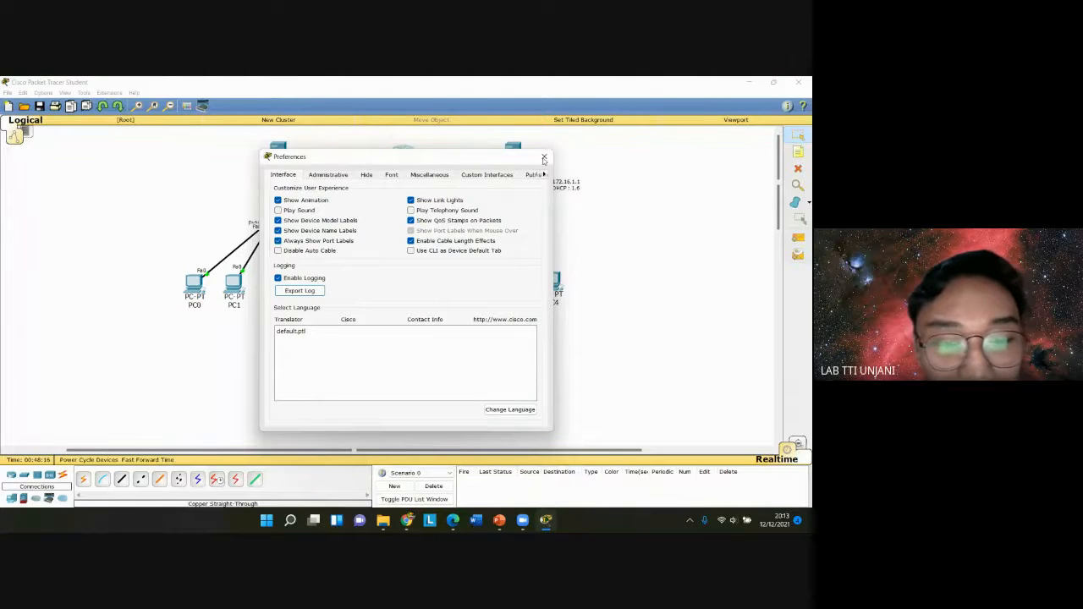
{"action": "left_click", "coordinate": [544, 159]}
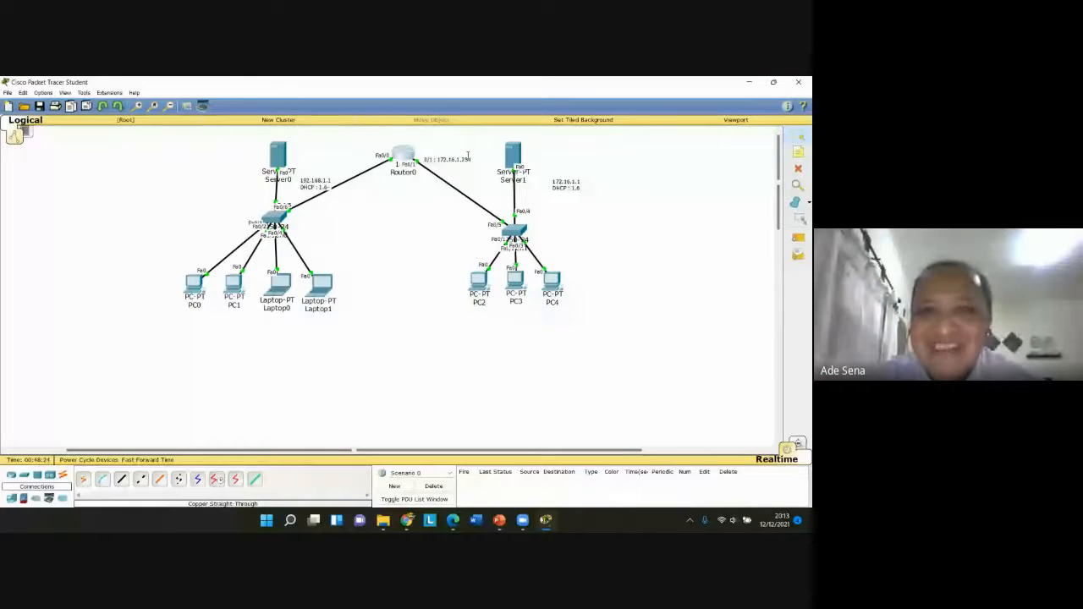
Place a text note reading 192.168.1.254 next to Router0, beside its Fa0/0 link to Server0's switch
{"action": "mouse_move", "coordinate": [426, 150]}
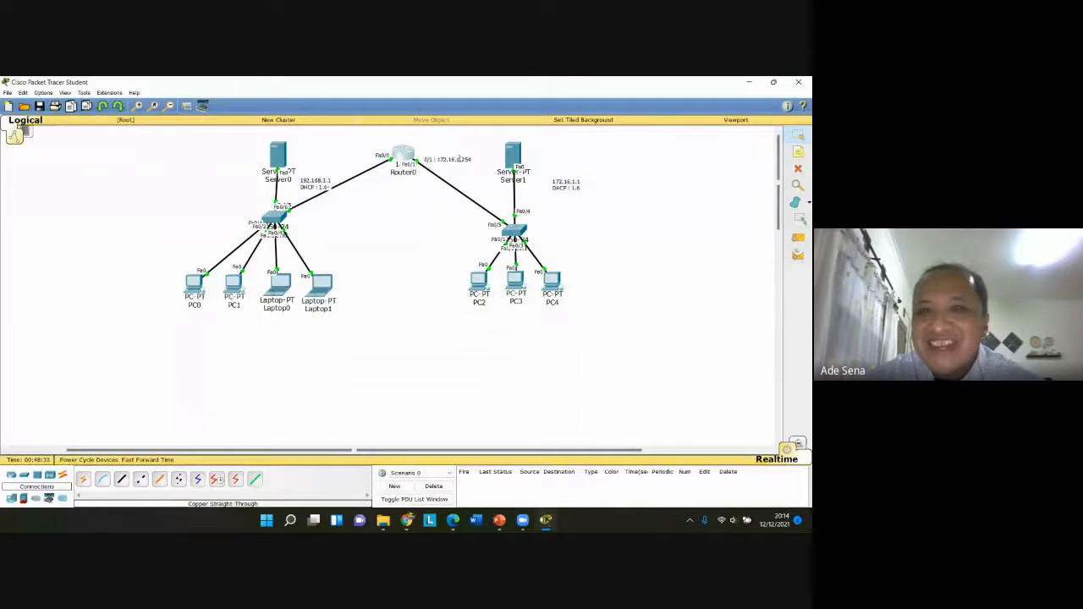
{"action": "left_click", "coordinate": [798, 153]}
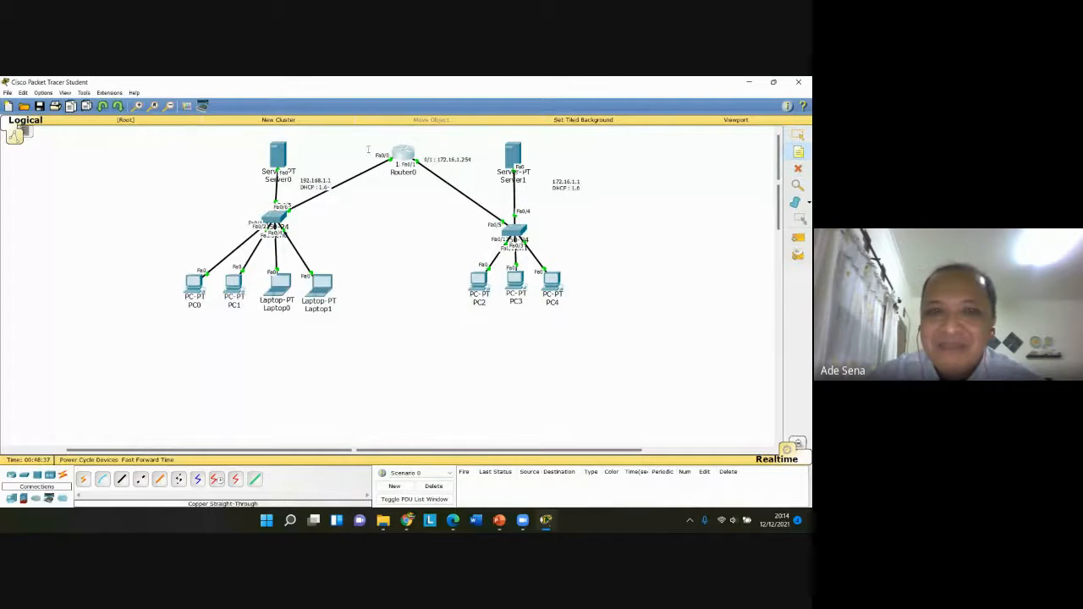
{"action": "left_click", "coordinate": [339, 142]}
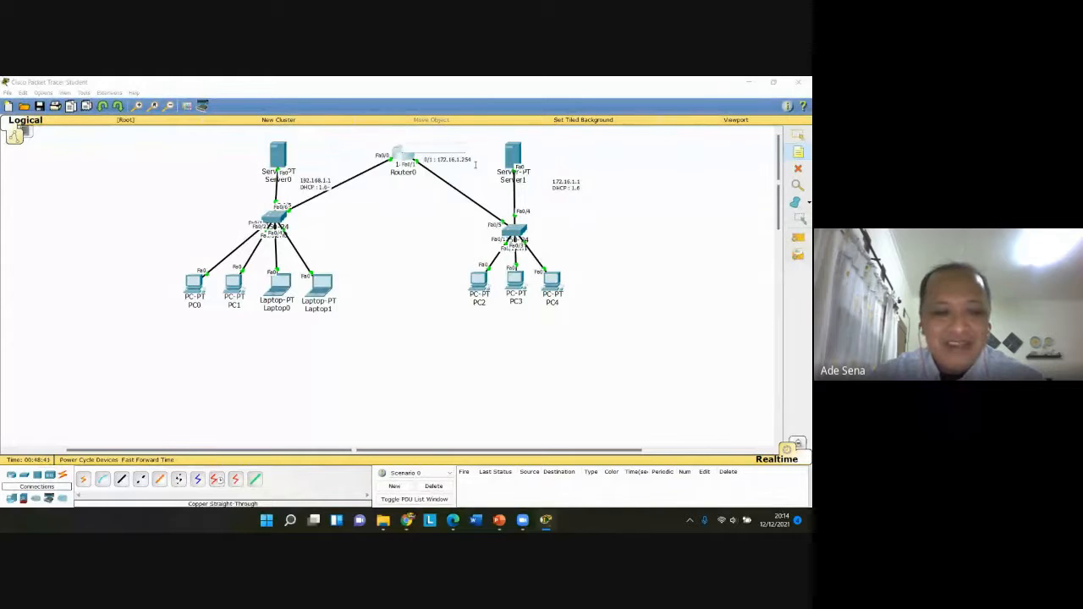
{"action": "type", "text": "192.1"}
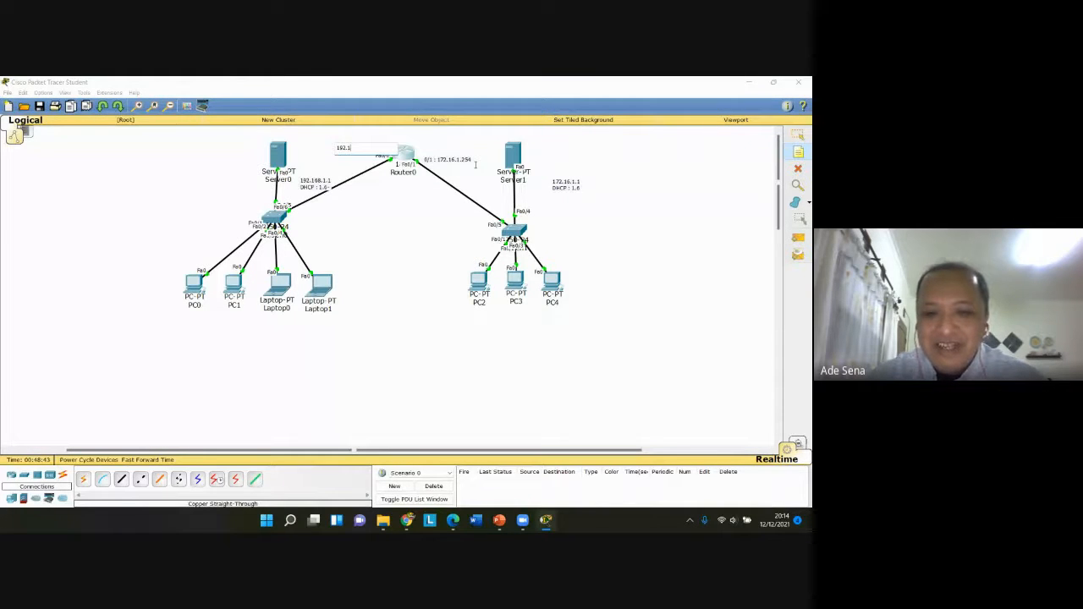
{"action": "type", "text": "68.1"}
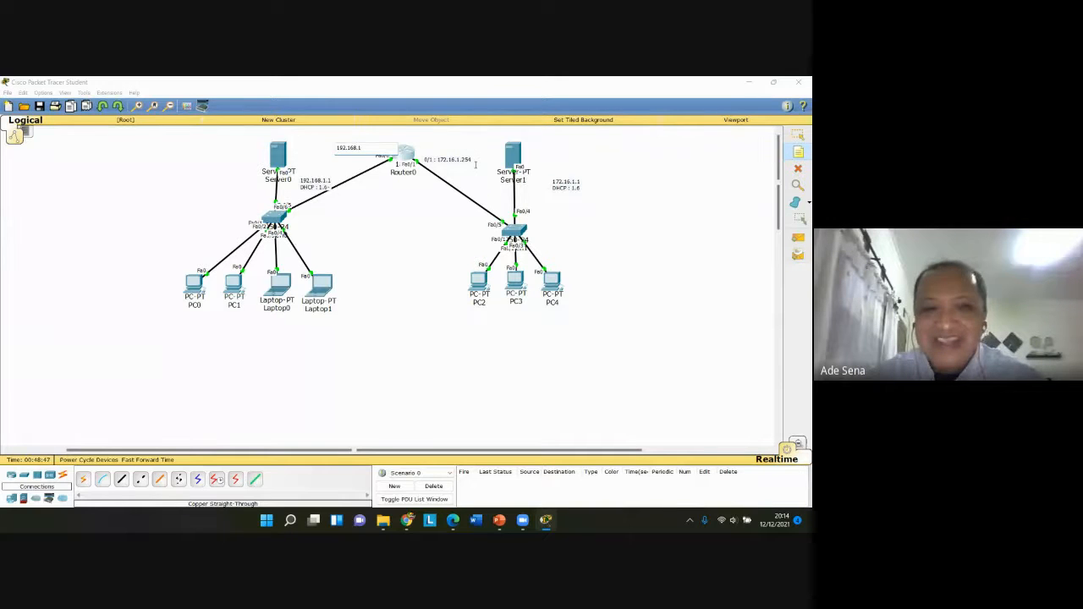
{"action": "type", "text": ".25"}
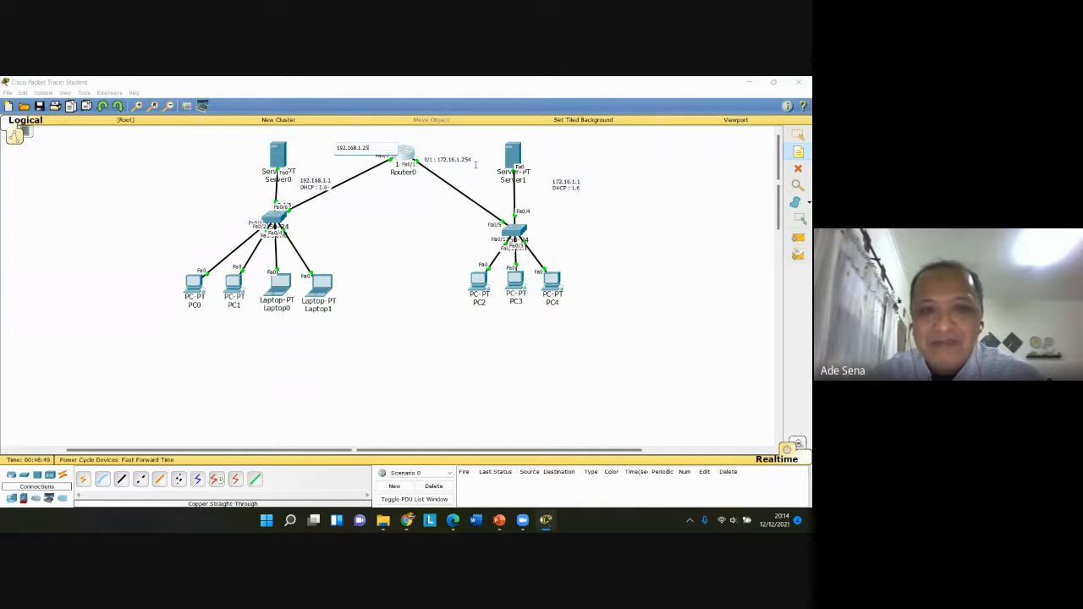
{"action": "type", "text": "4"}
{"action": "left_click", "coordinate": [475, 165]}
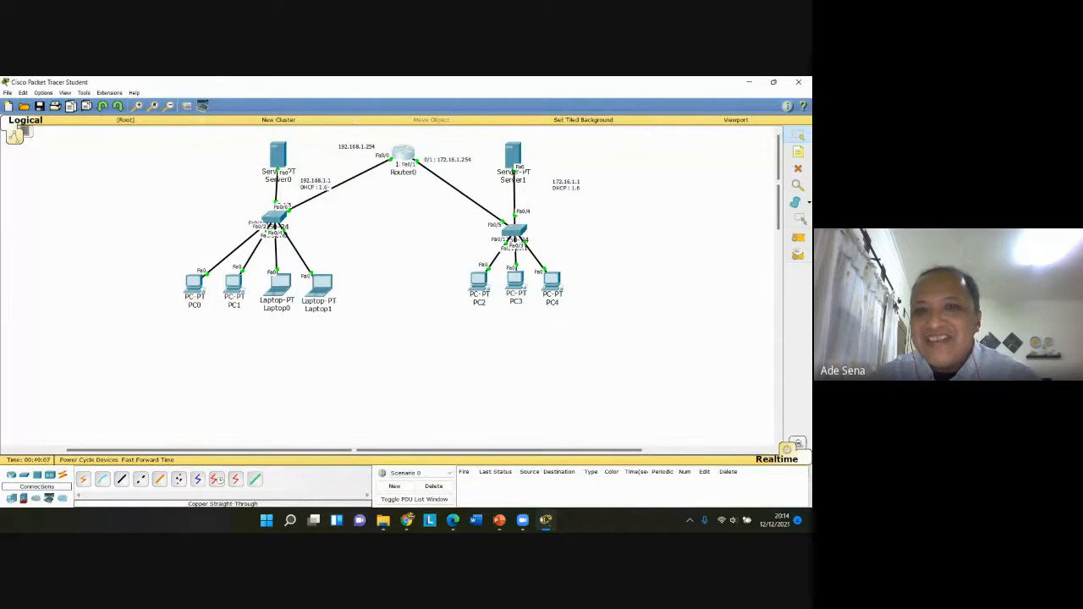
Ping 172.16.1.1 from Server0's command prompt and close the prompt
{"action": "left_click", "coordinate": [279, 152]}
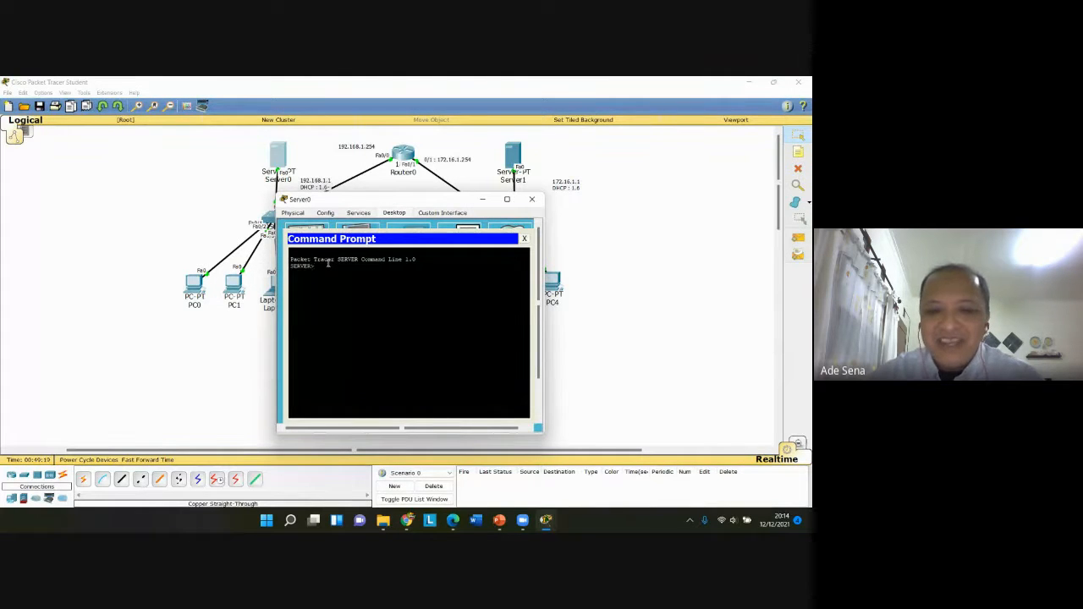
{"action": "type", "text": "ping"}
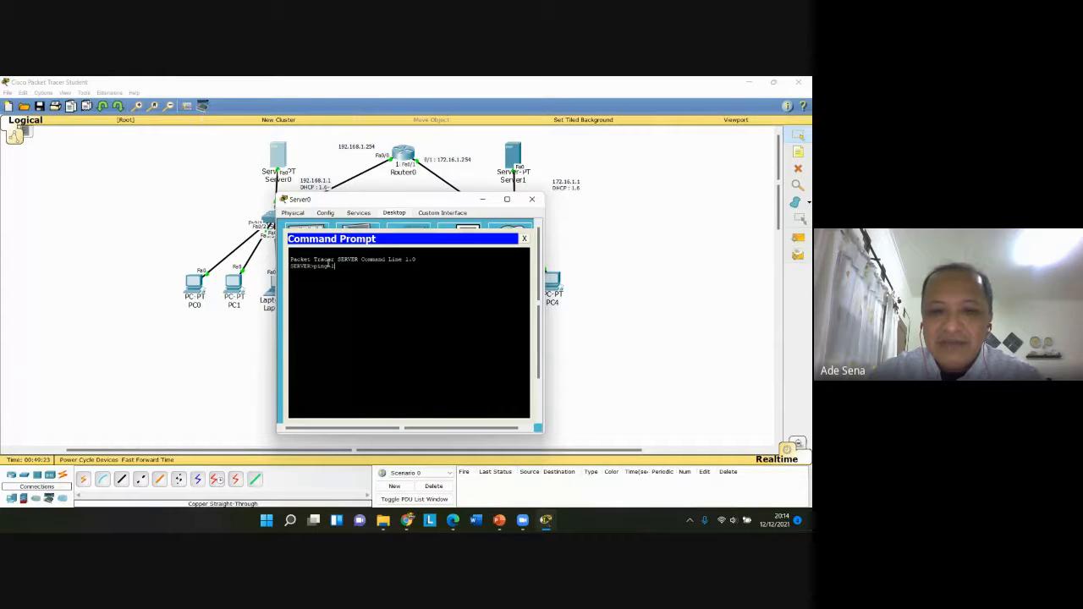
{"action": "type", "text": " 172.1"}
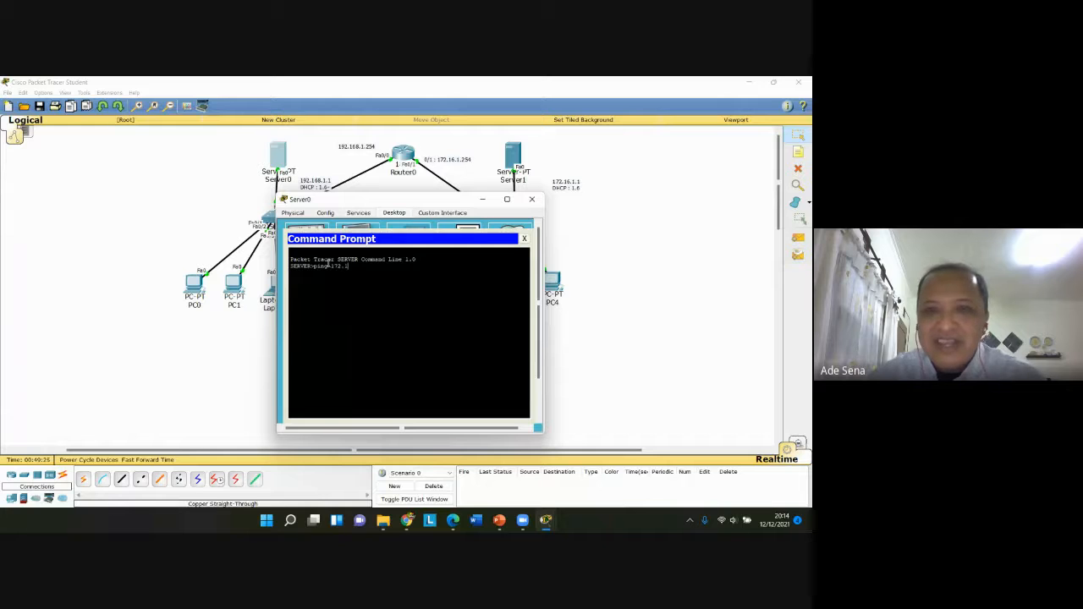
{"action": "type", "text": "6.1"}
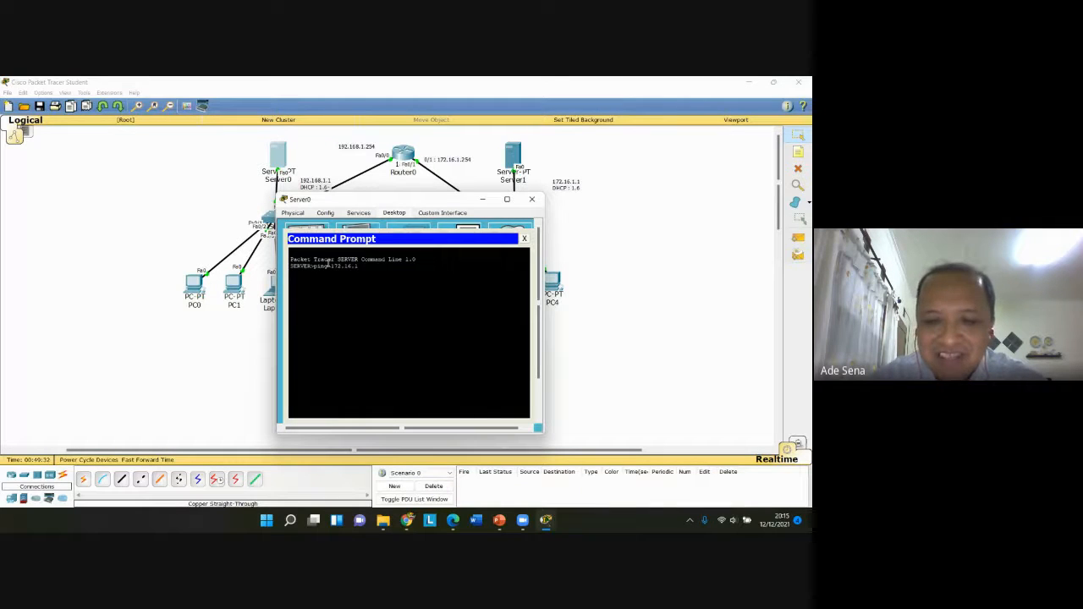
{"action": "type", "text": ".1"}
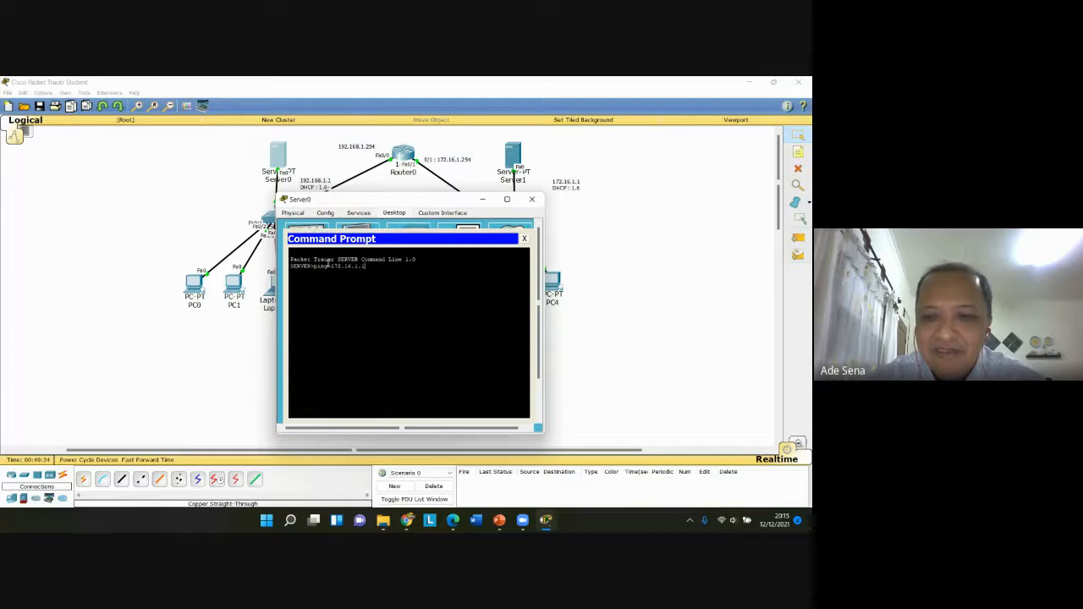
{"action": "key", "text": "Return"}
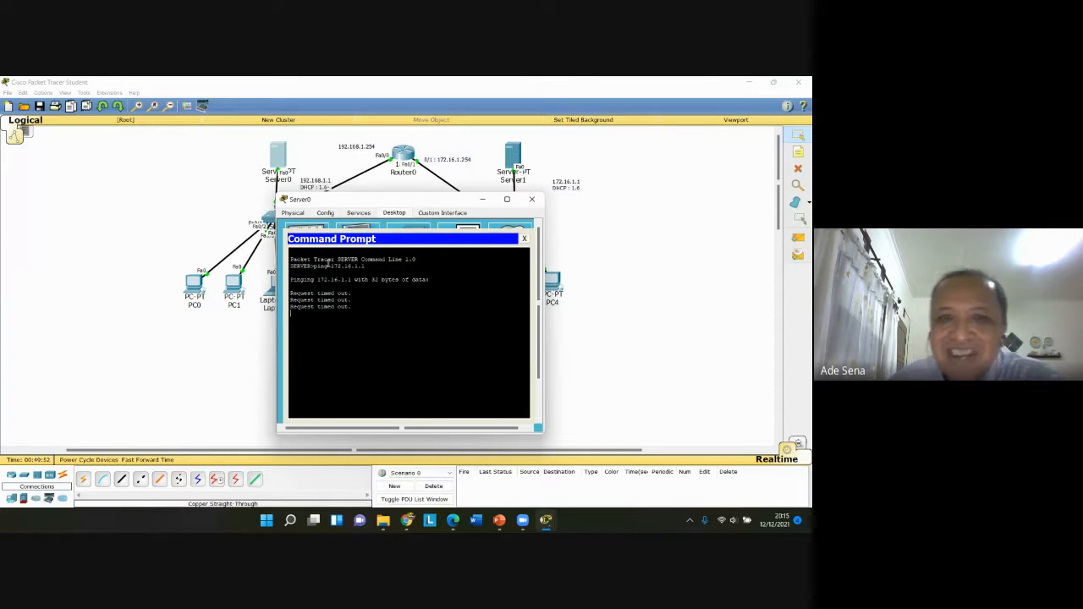
{"action": "left_click", "coordinate": [524, 239]}
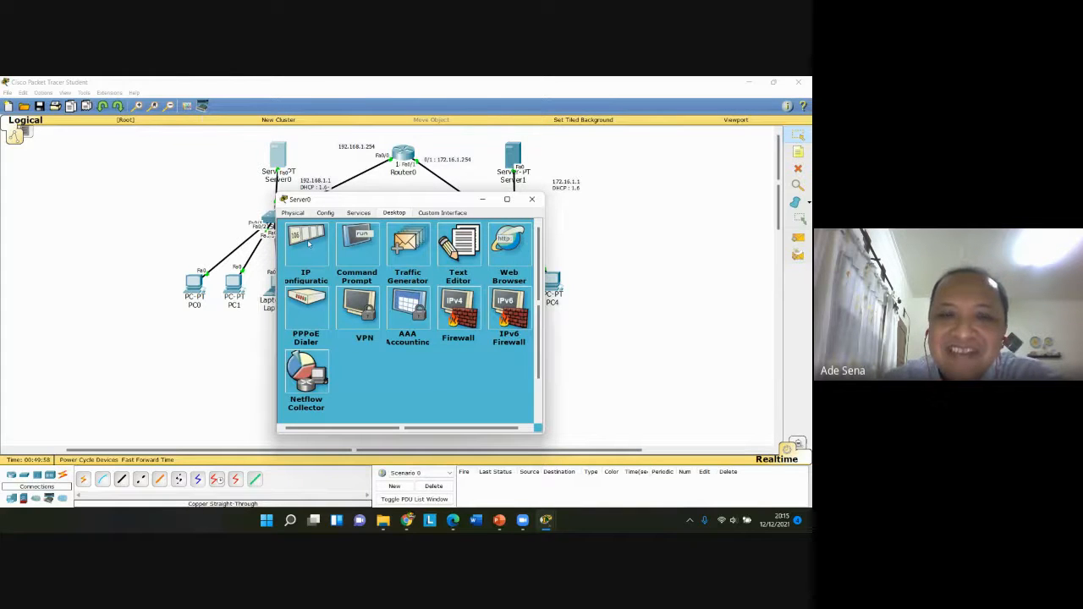
Set Server0's default gateway to 192.168.1.254 in its IP configuration and close the configuration
{"action": "left_click", "coordinate": [308, 244]}
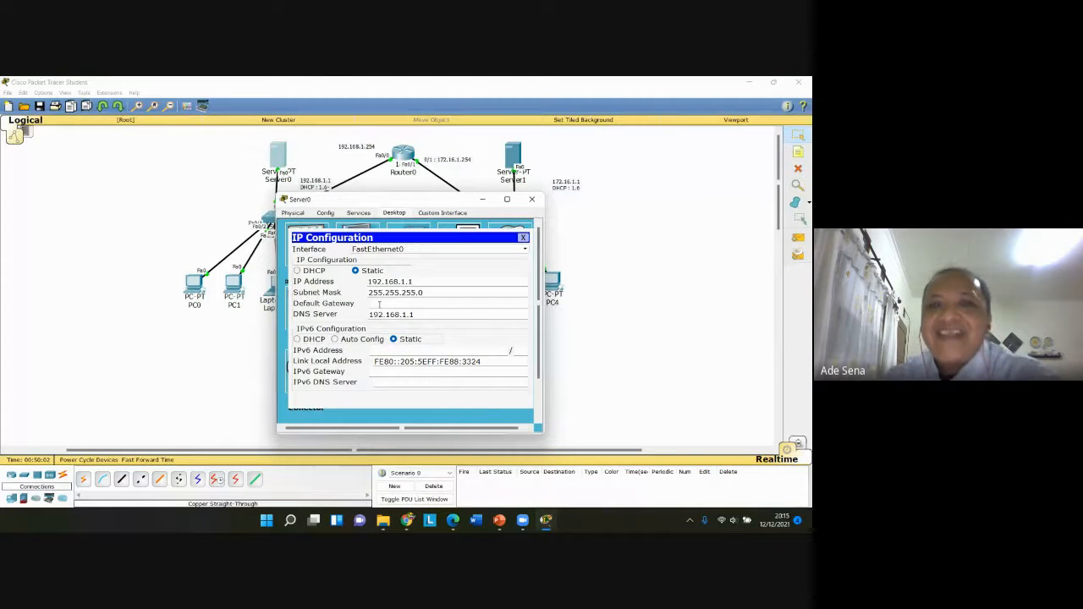
{"action": "type", "text": "192"}
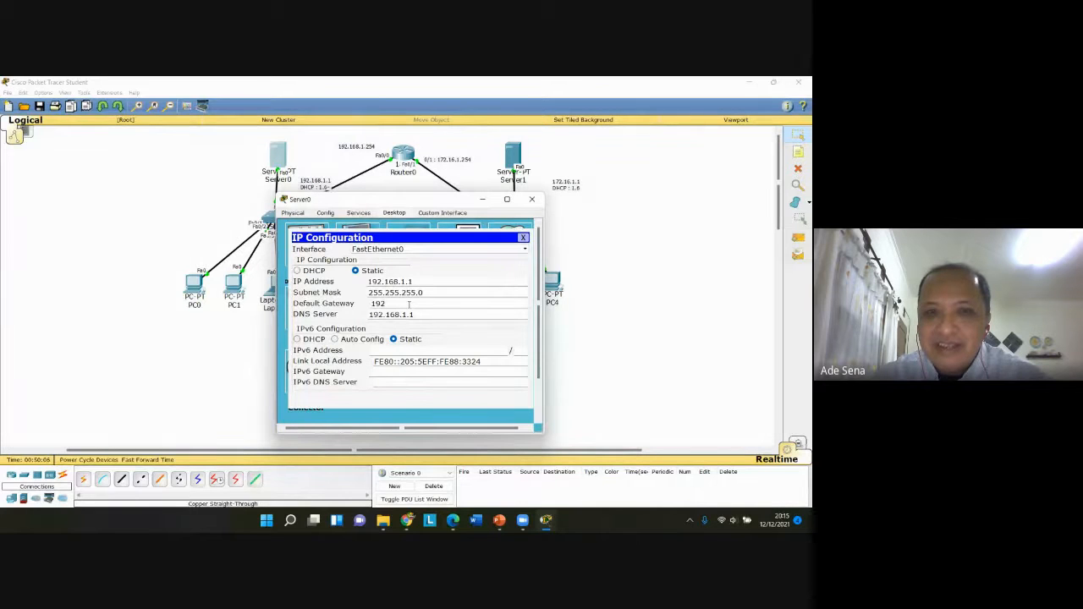
{"action": "type", "text": "."}
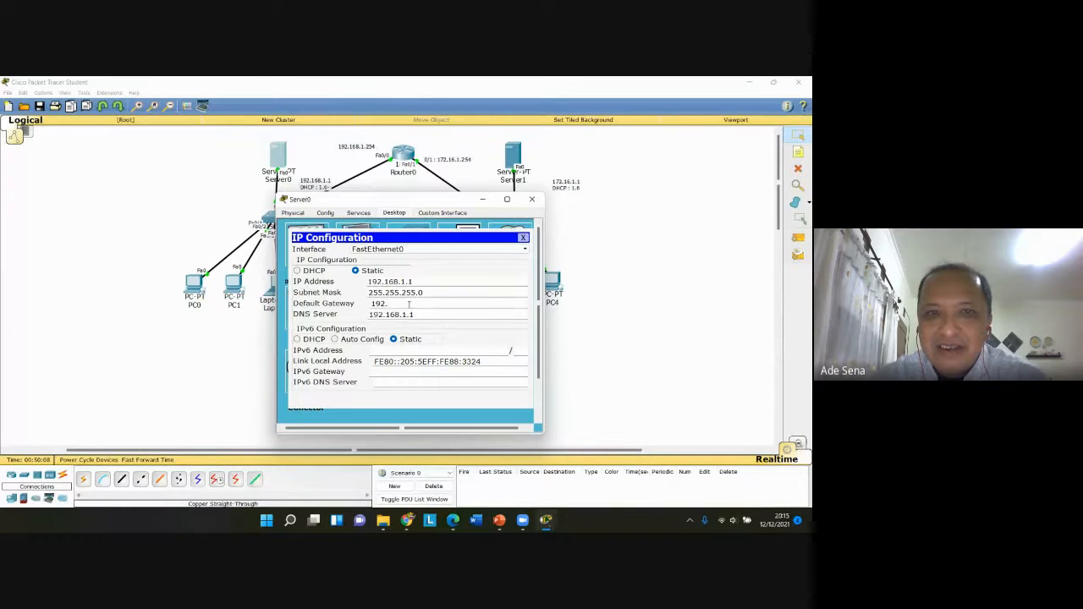
{"action": "type", "text": "168"}
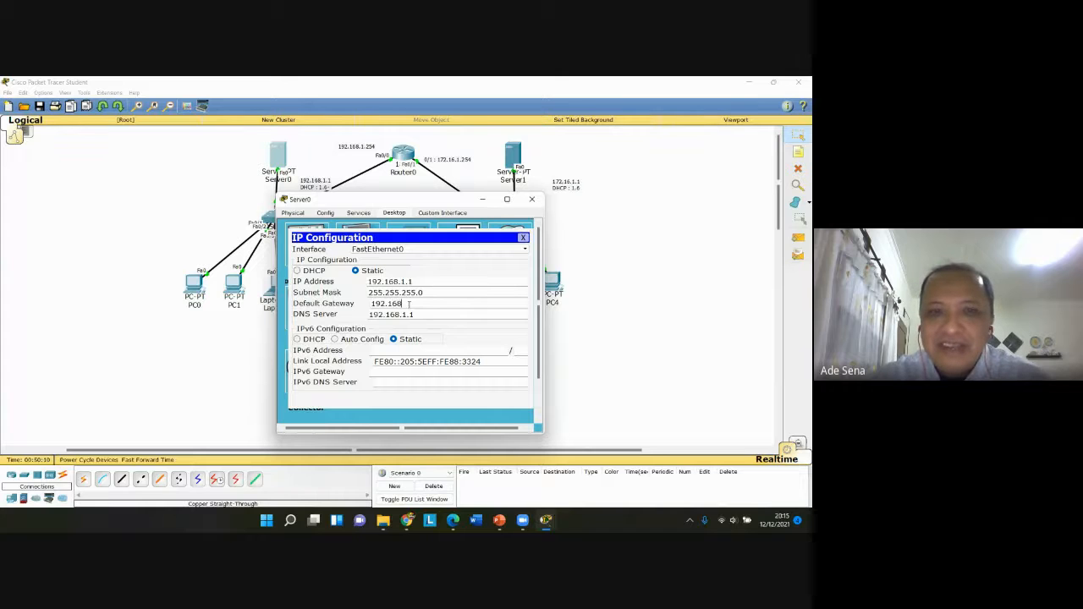
{"action": "type", "text": "."}
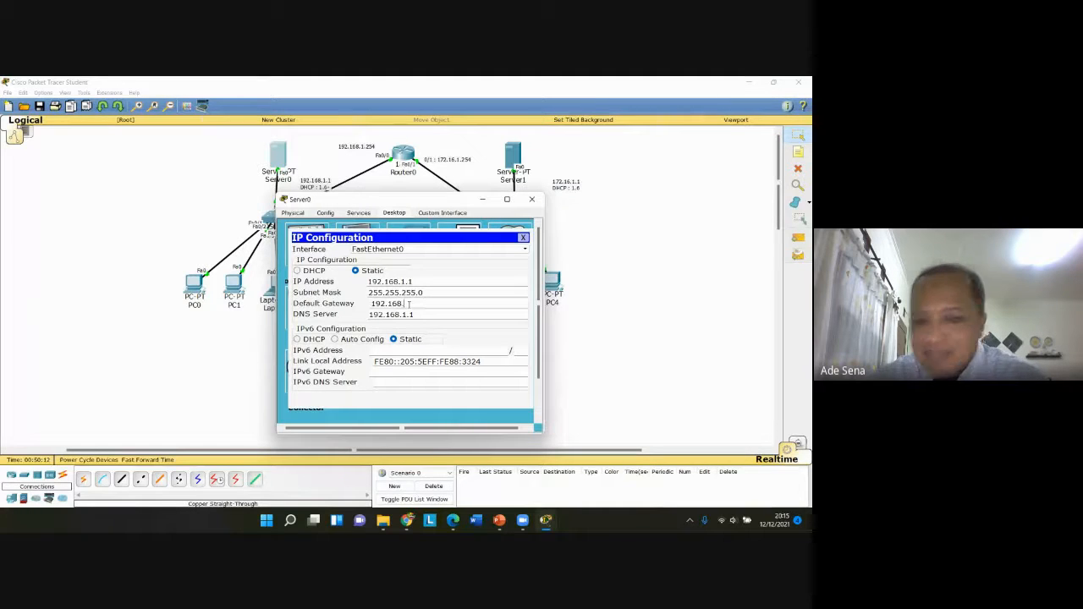
{"action": "type", "text": "1"}
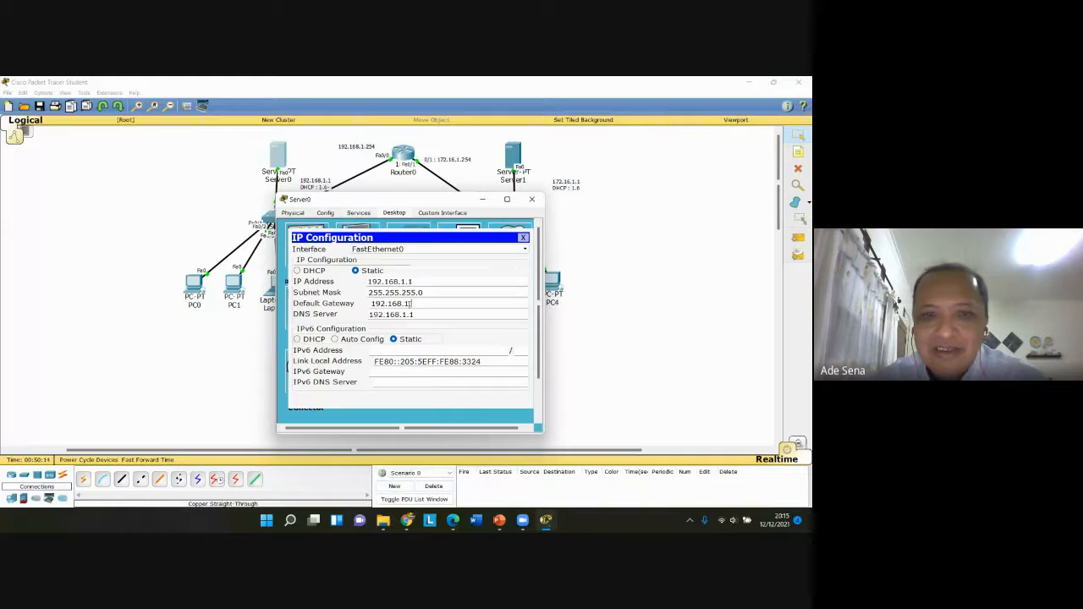
{"action": "type", "text": ".254"}
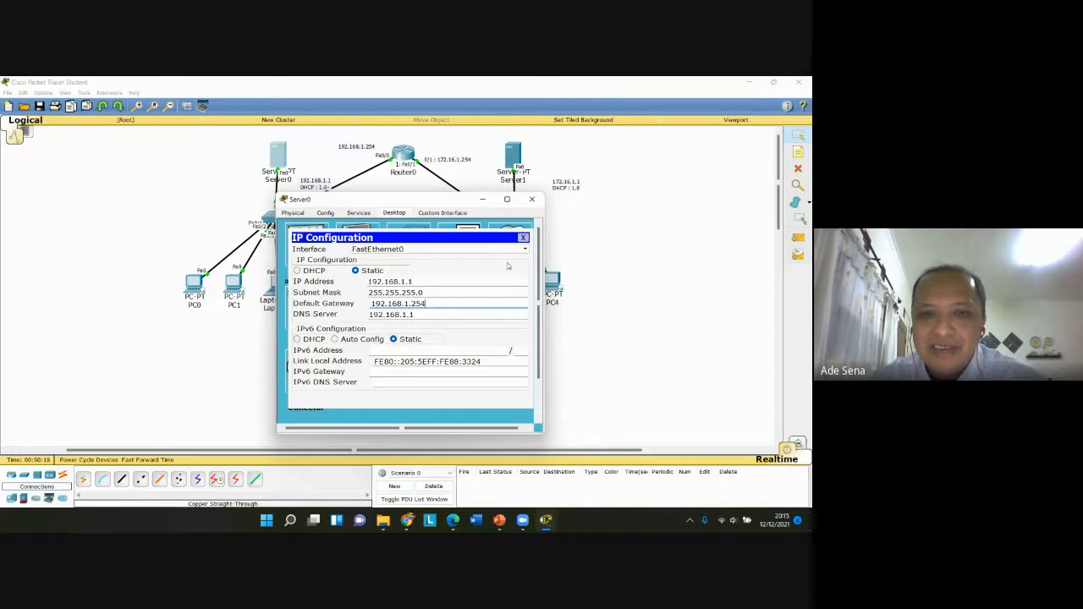
{"action": "left_click", "coordinate": [523, 237]}
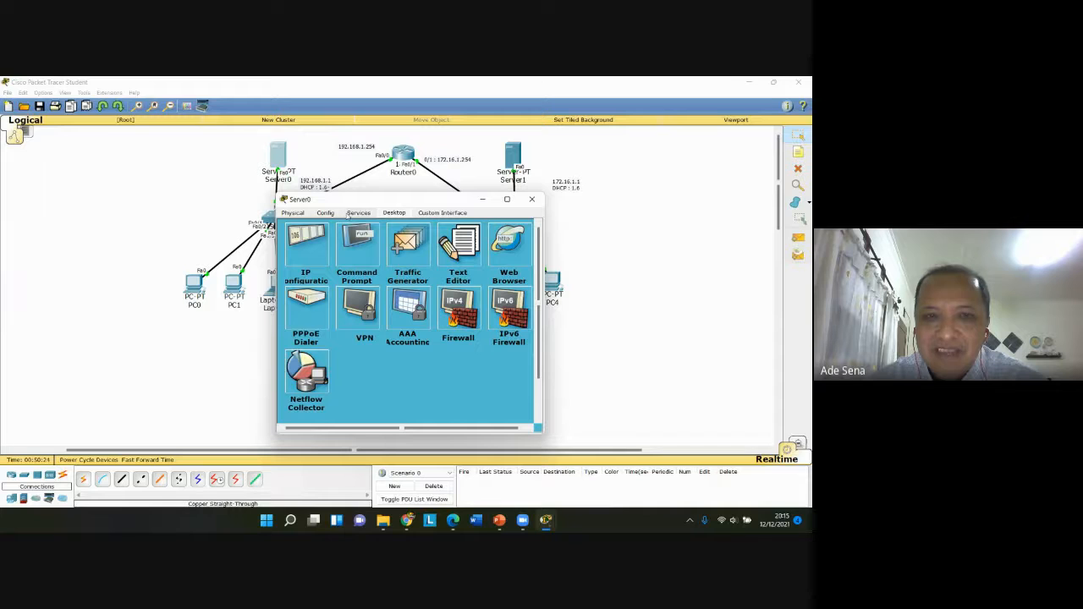
Set the default gateway of Server0's DHCP pool serverPool to 192.168.1.254
{"action": "left_click", "coordinate": [357, 212]}
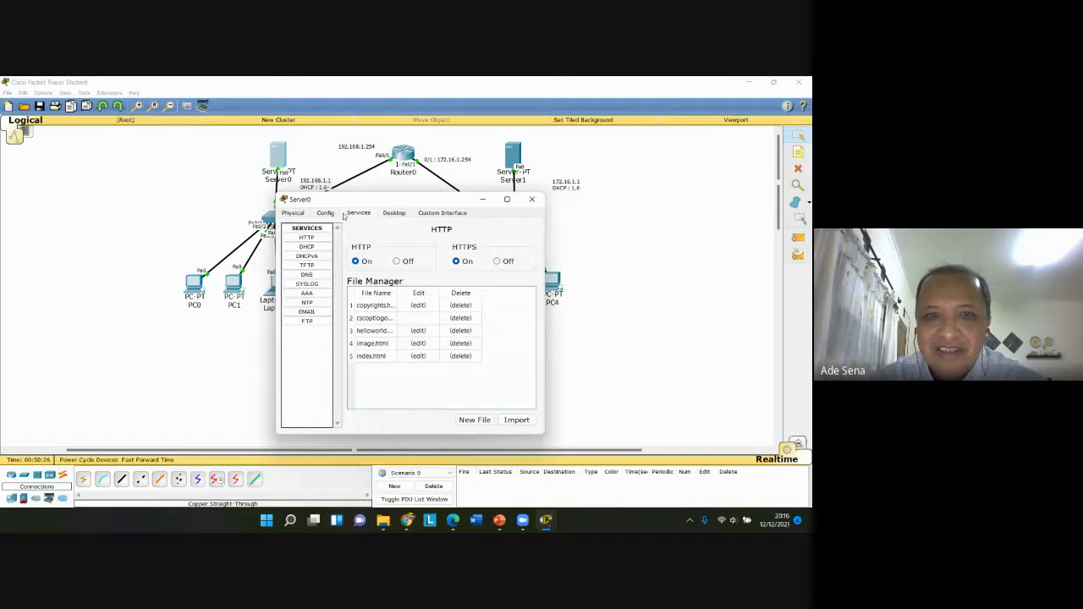
{"action": "left_click", "coordinate": [309, 246]}
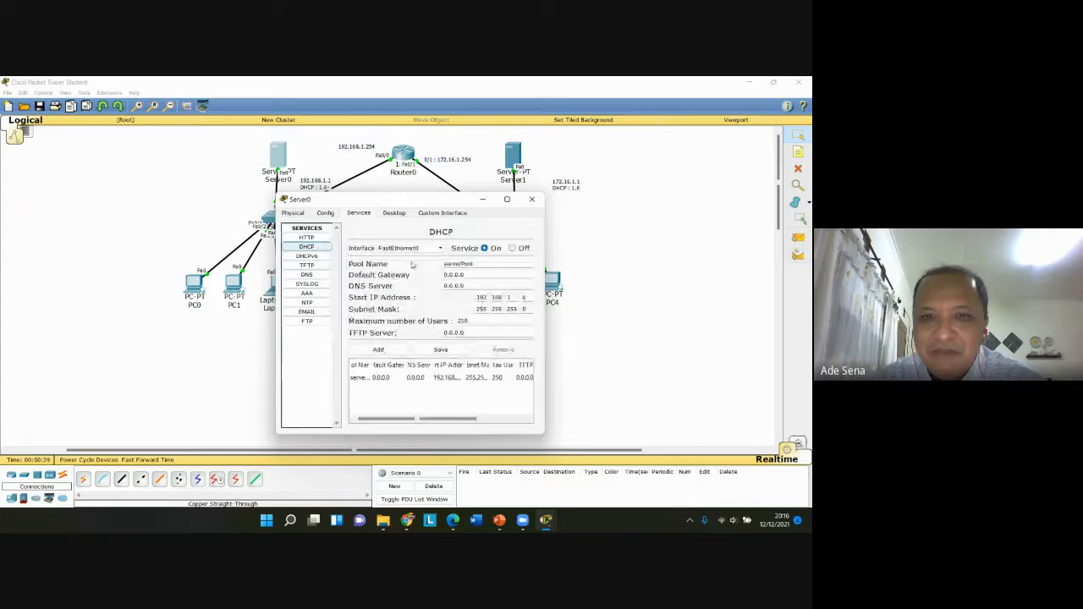
{"action": "double_click", "coordinate": [471, 274]}
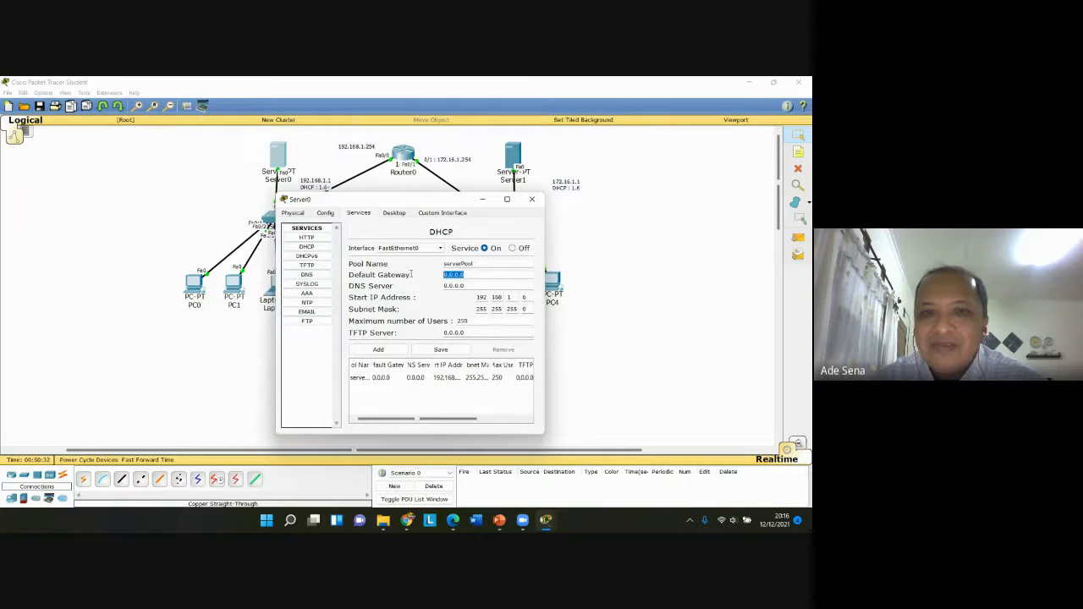
{"action": "type", "text": "192"}
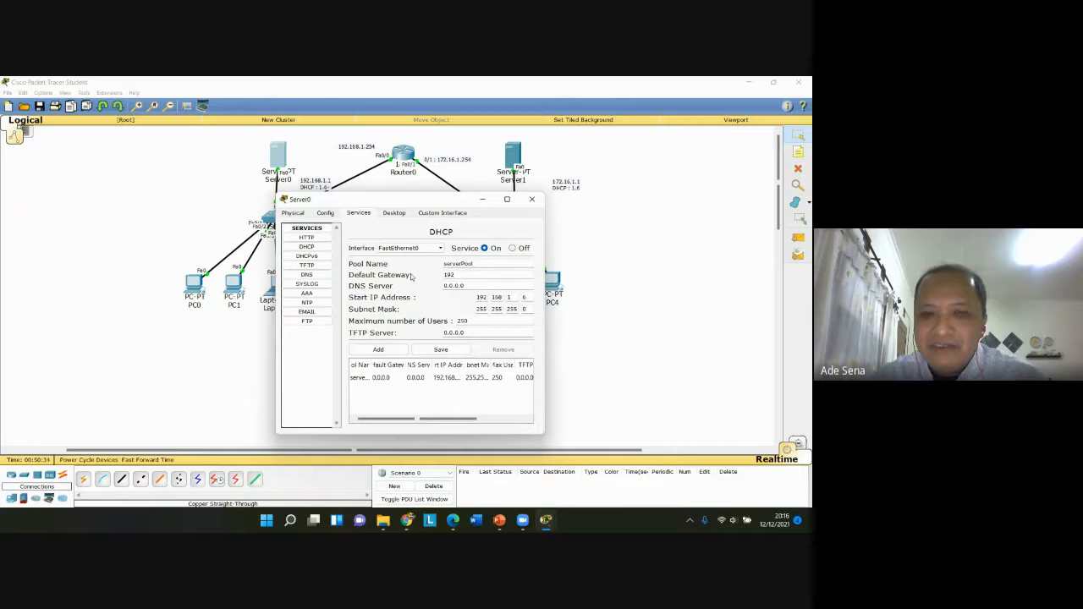
{"action": "type", "text": ".16"}
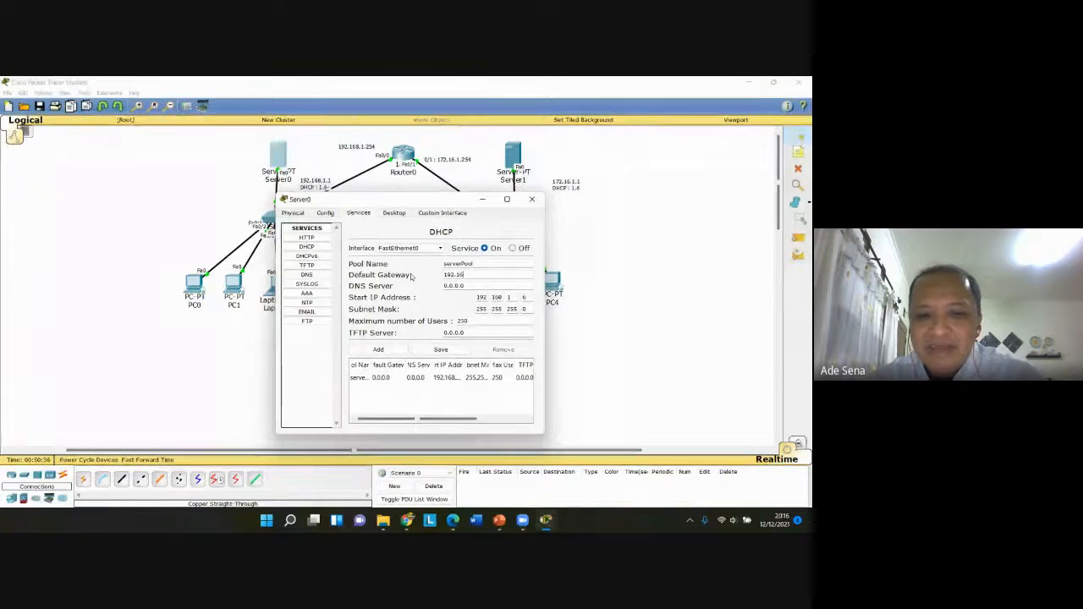
{"action": "type", "text": "8.1.25"}
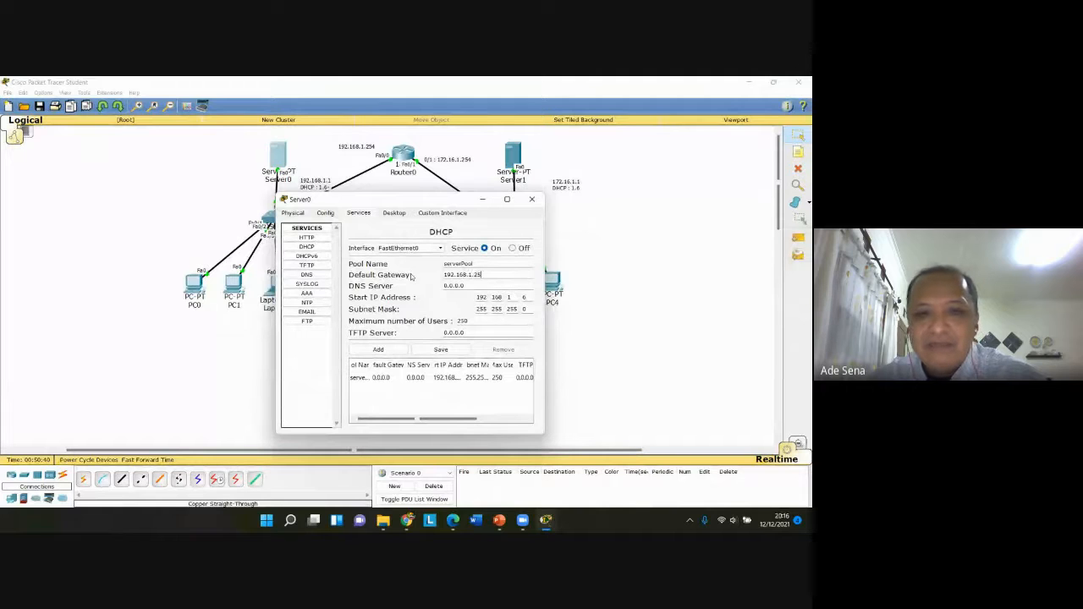
{"action": "type", "text": "4"}
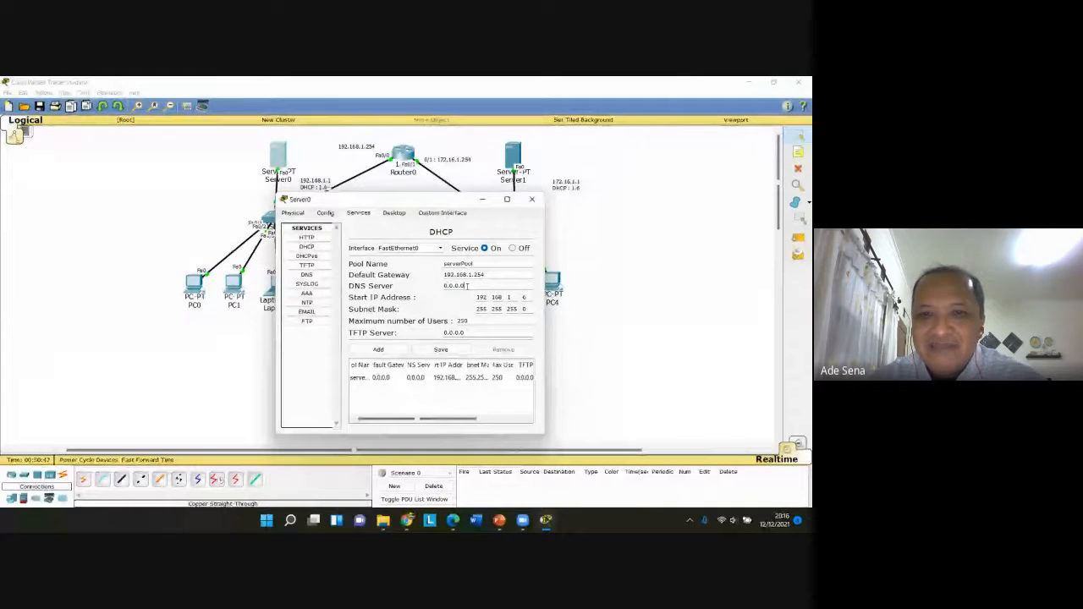
Set the DHCP pool's DNS server to 192.168.1.1, save the pool and close Server0's settings
{"action": "key", "text": "Tab"}
{"action": "type", "text": "192"}
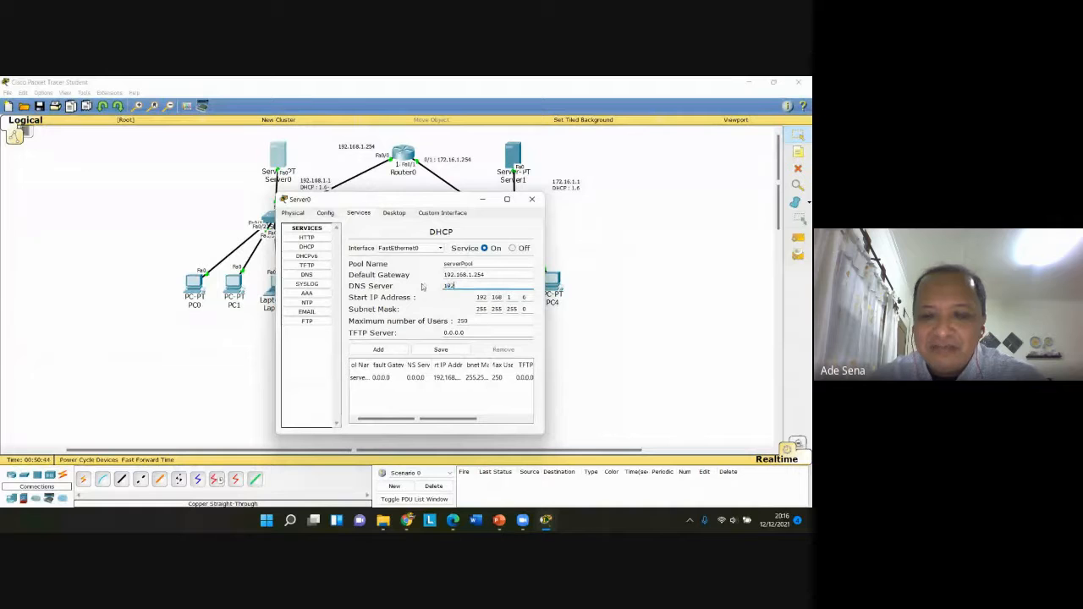
{"action": "type", "text": ".168."}
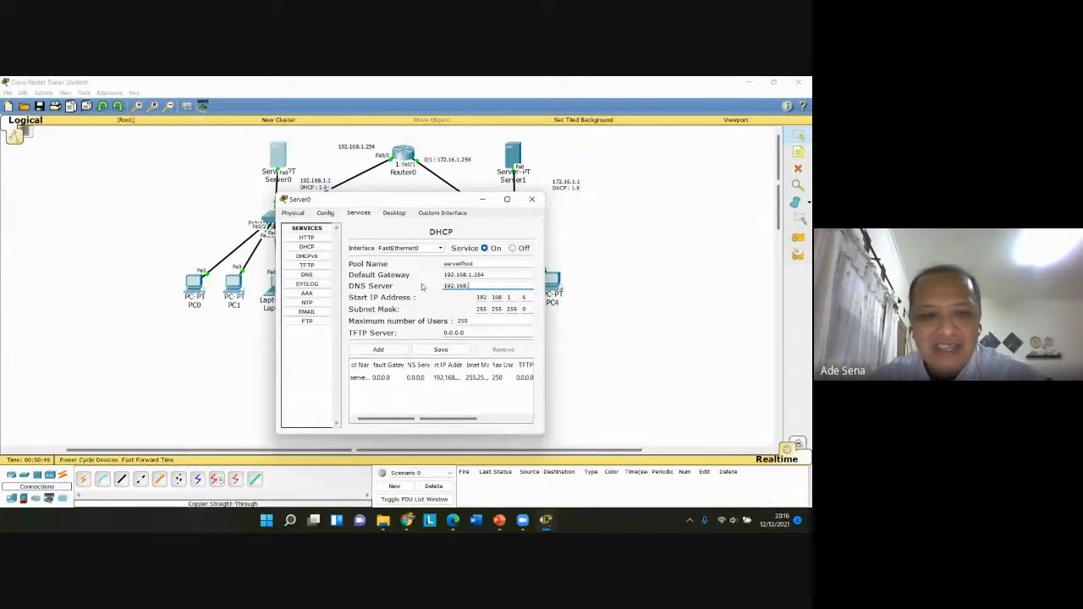
{"action": "type", "text": "1.1"}
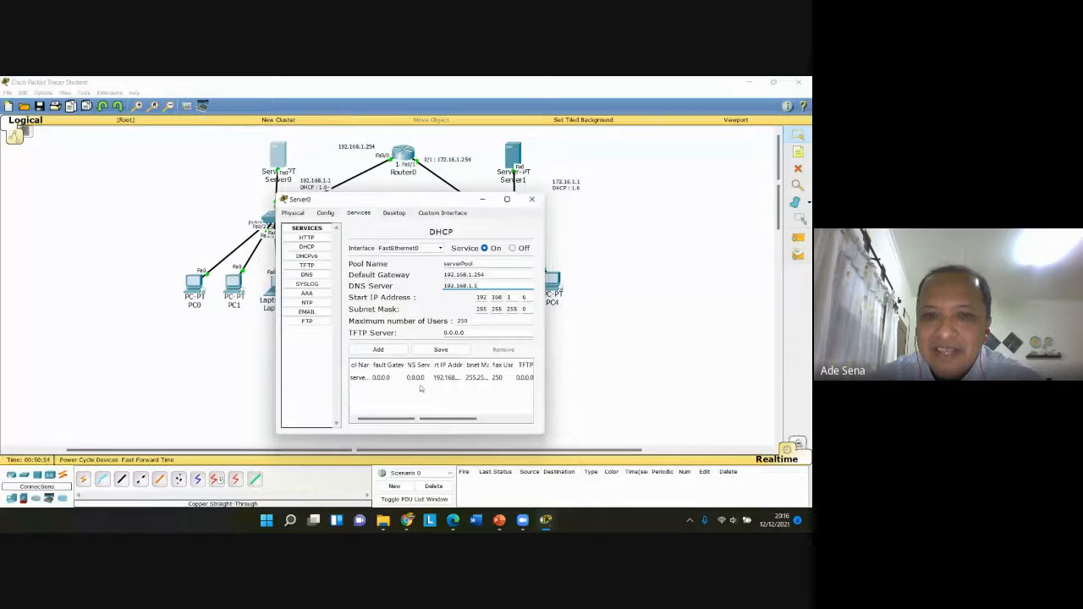
{"action": "left_click", "coordinate": [450, 352]}
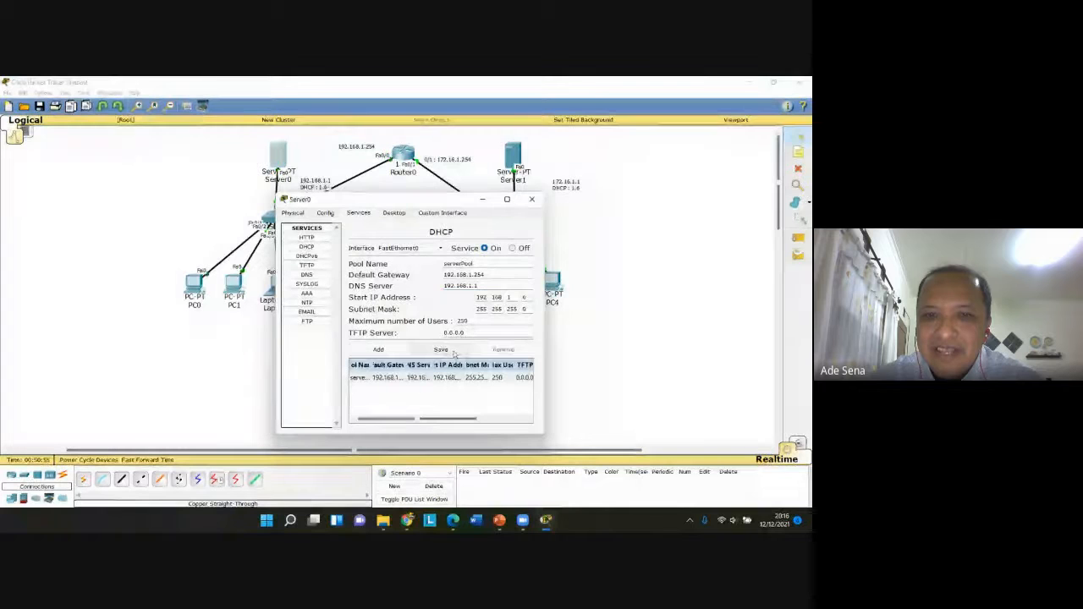
{"action": "left_click", "coordinate": [532, 199]}
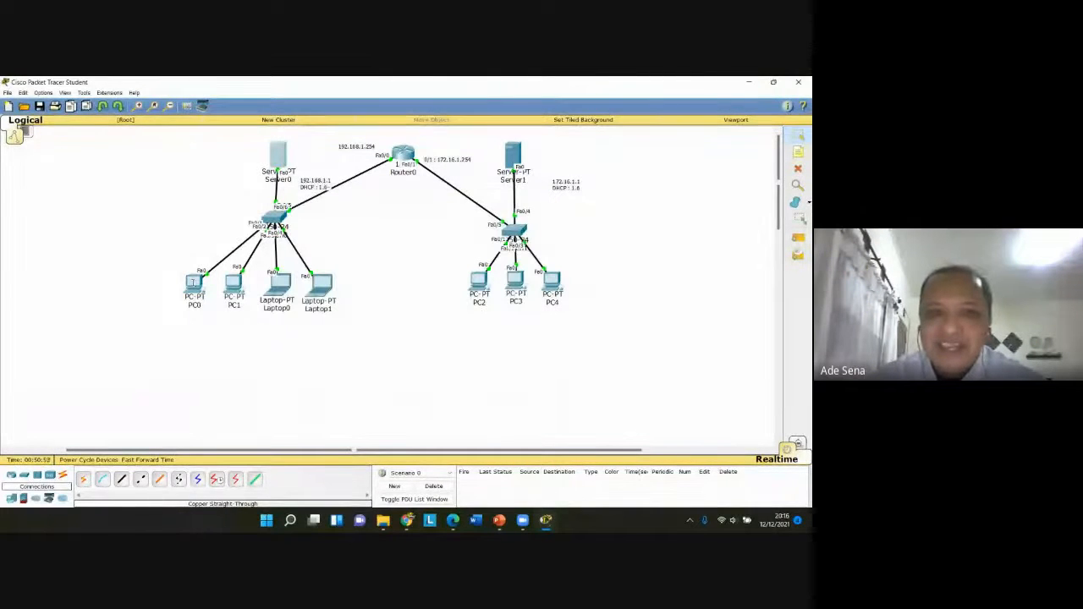
Renew PC0's address by switching its IP configuration to static and back to DHCP, and close PC0's window
{"action": "left_click", "coordinate": [194, 283]}
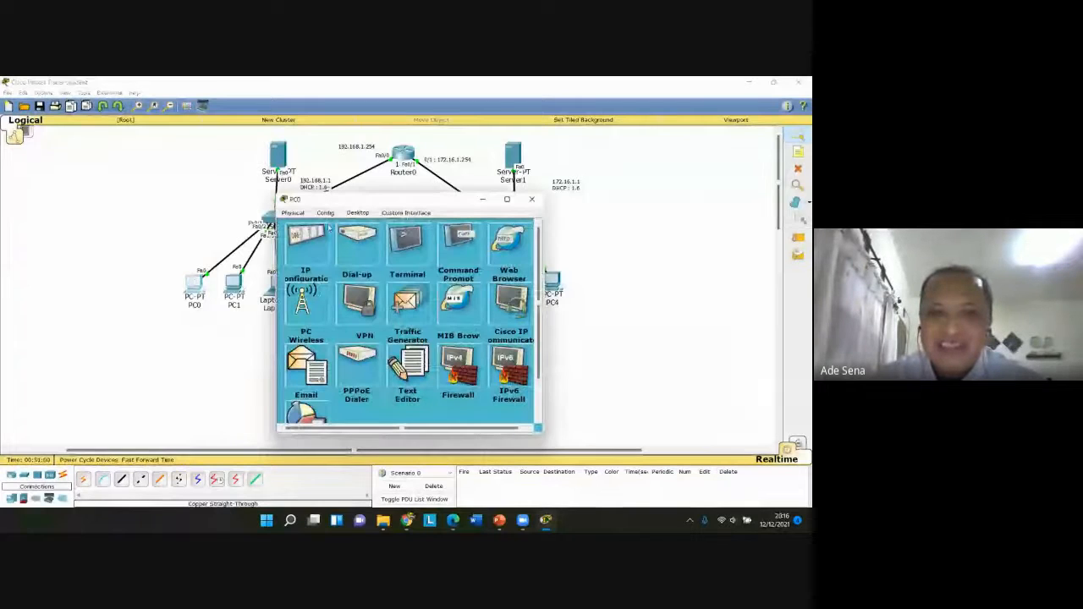
{"action": "left_click", "coordinate": [320, 241]}
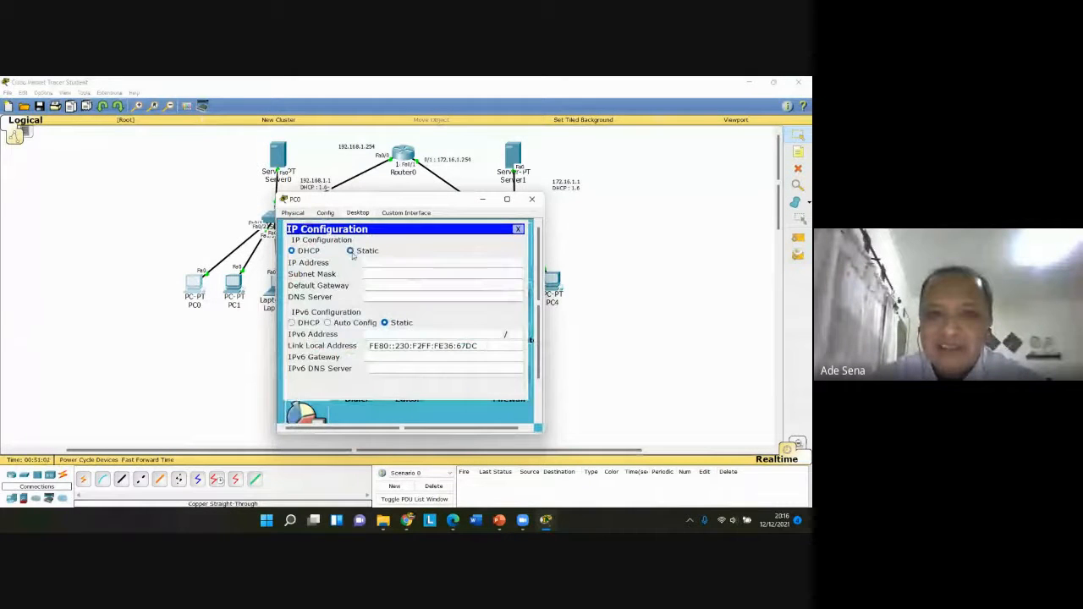
{"action": "left_click", "coordinate": [350, 252]}
{"action": "left_click", "coordinate": [292, 251]}
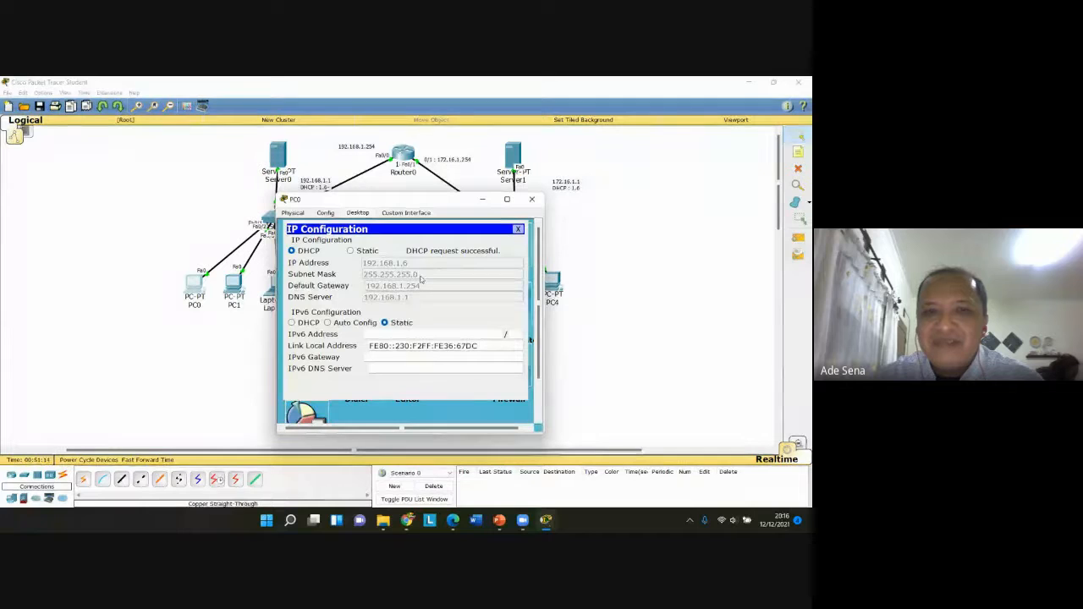
{"action": "left_click", "coordinate": [518, 228]}
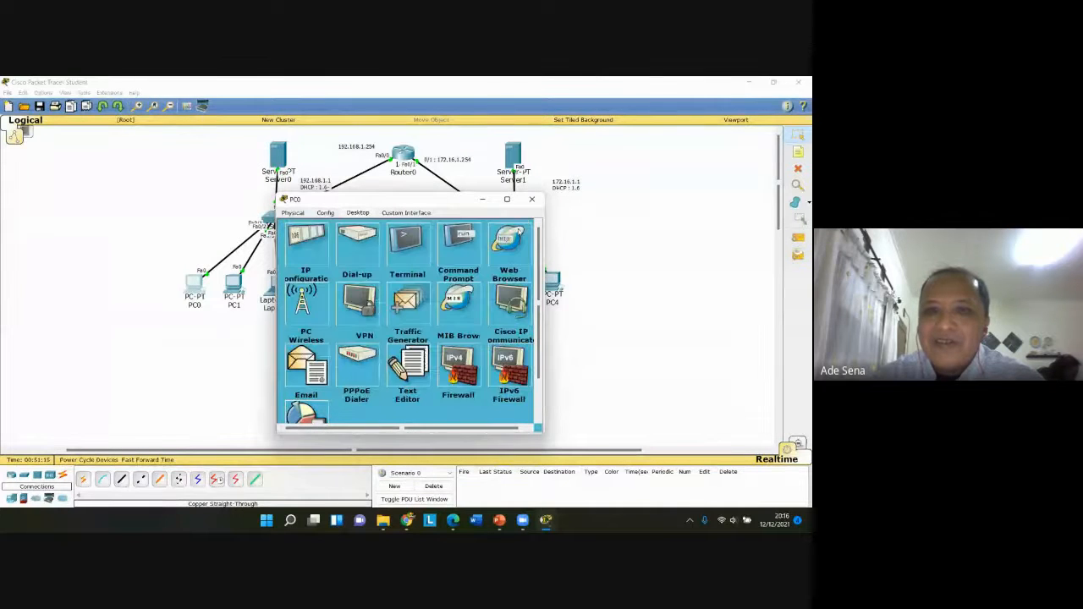
{"action": "left_click", "coordinate": [532, 200]}
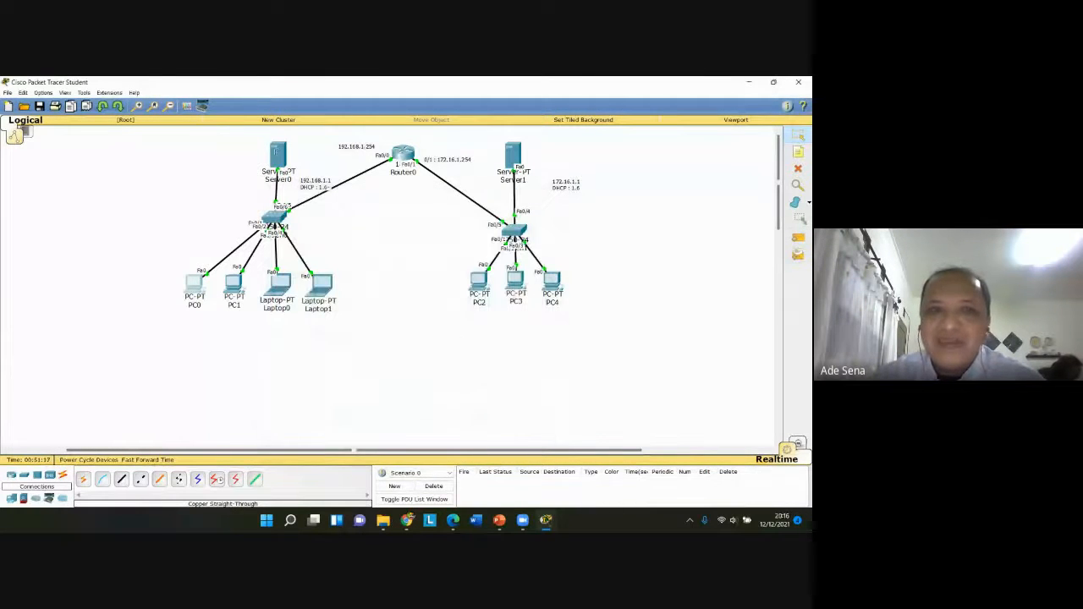
Ping 172.16.1.1 twice from Server0's command prompt and close Server0's window
{"action": "left_click", "coordinate": [275, 154]}
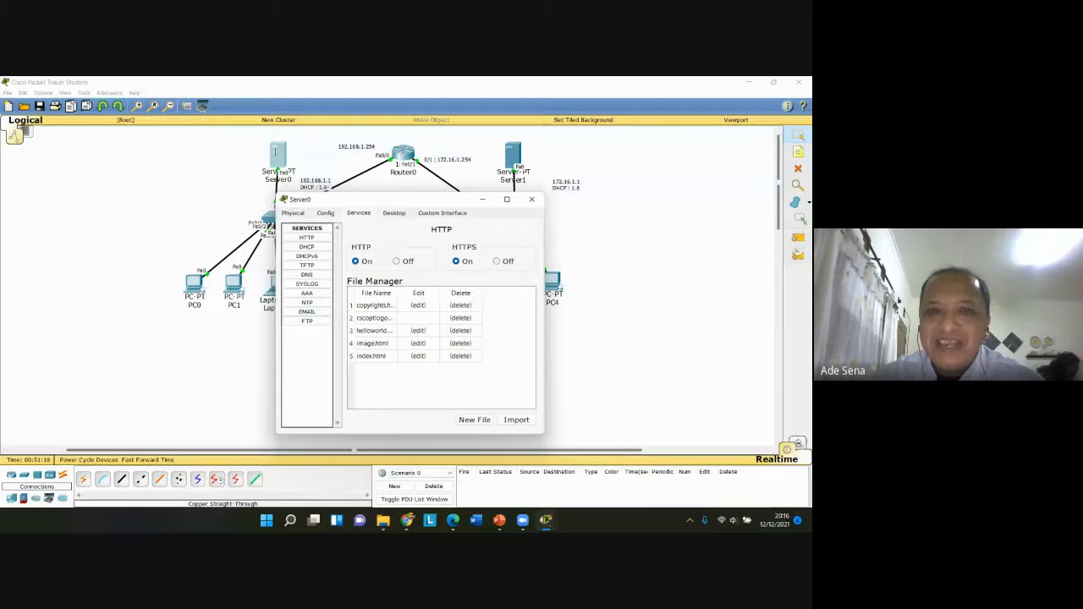
{"action": "left_click", "coordinate": [391, 213]}
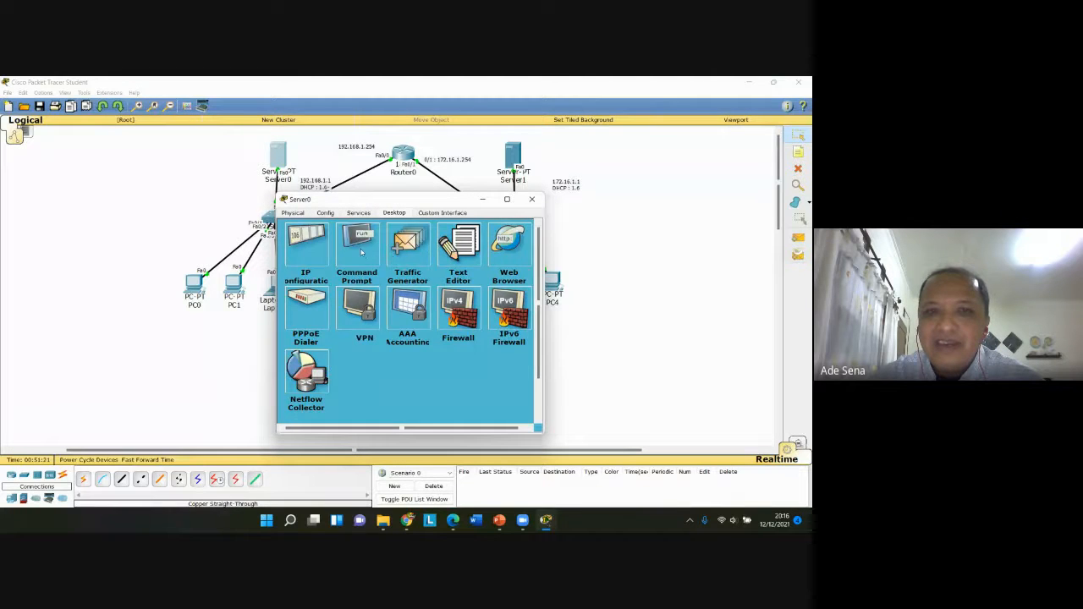
{"action": "left_click", "coordinate": [361, 251]}
{"action": "key", "text": "Up"}
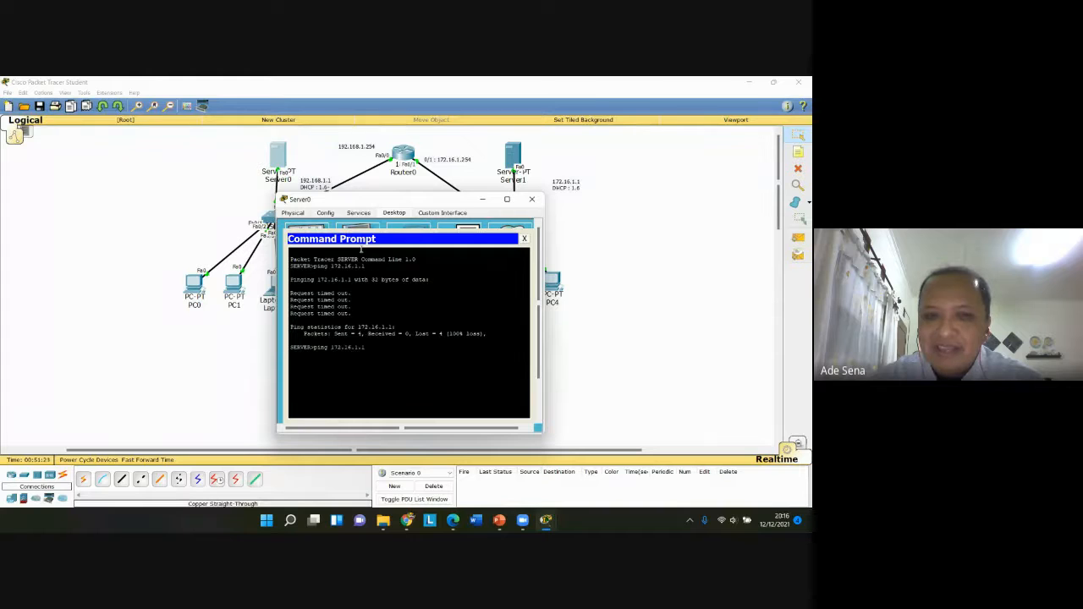
{"action": "key", "text": "Return"}
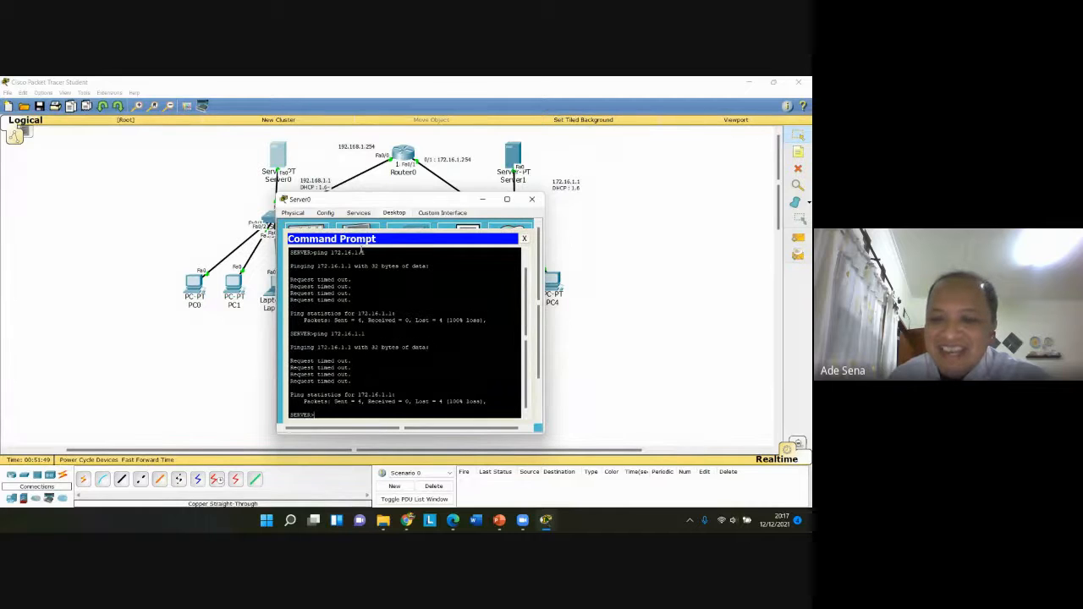
{"action": "key", "text": "Up"}
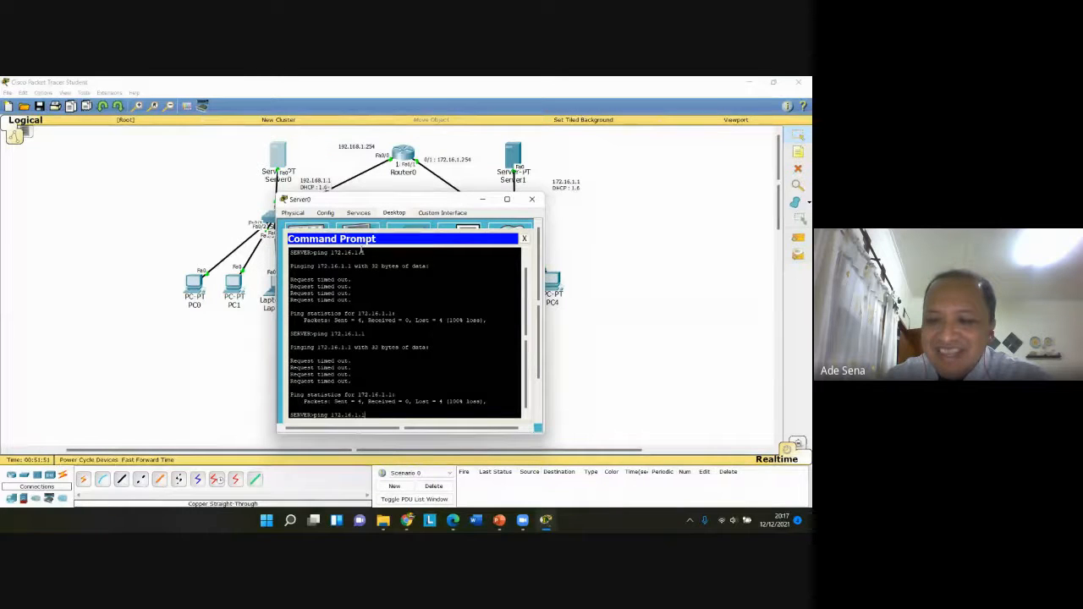
{"action": "key", "text": "Return"}
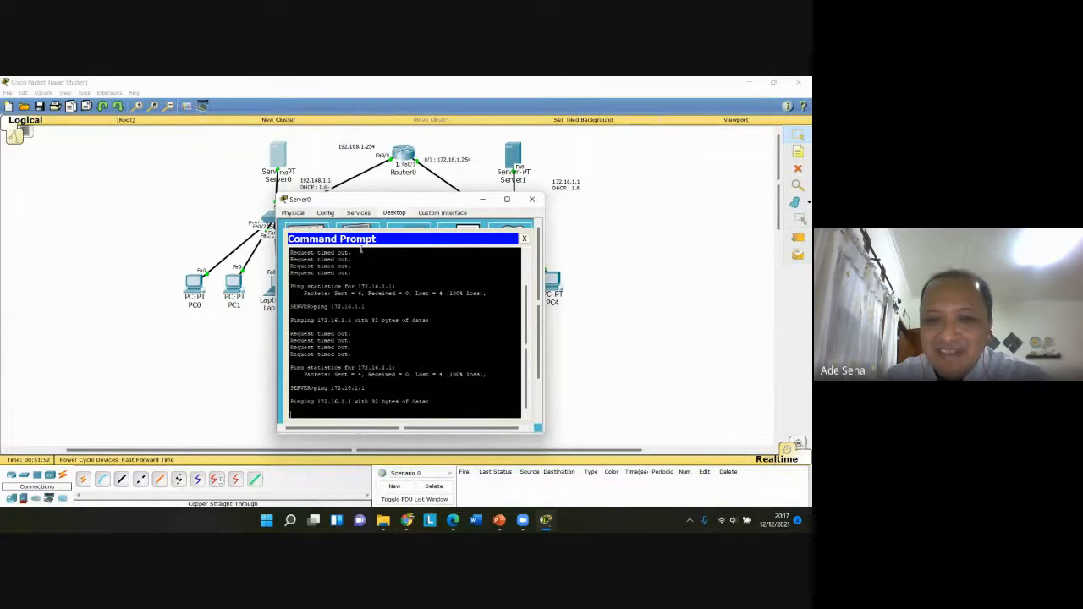
{"action": "left_click", "coordinate": [524, 239]}
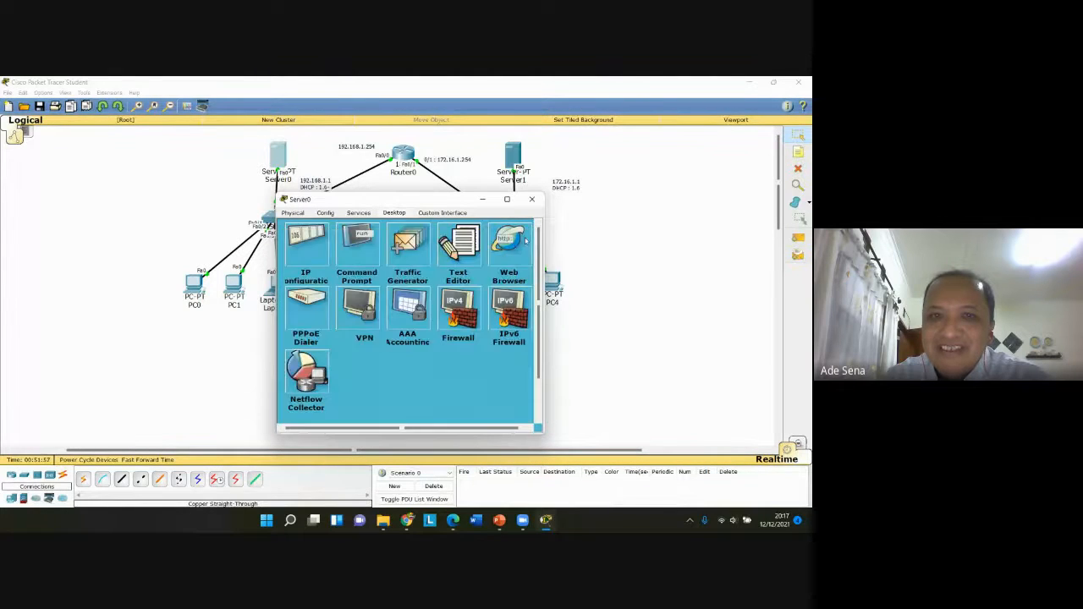
{"action": "left_click", "coordinate": [533, 200]}
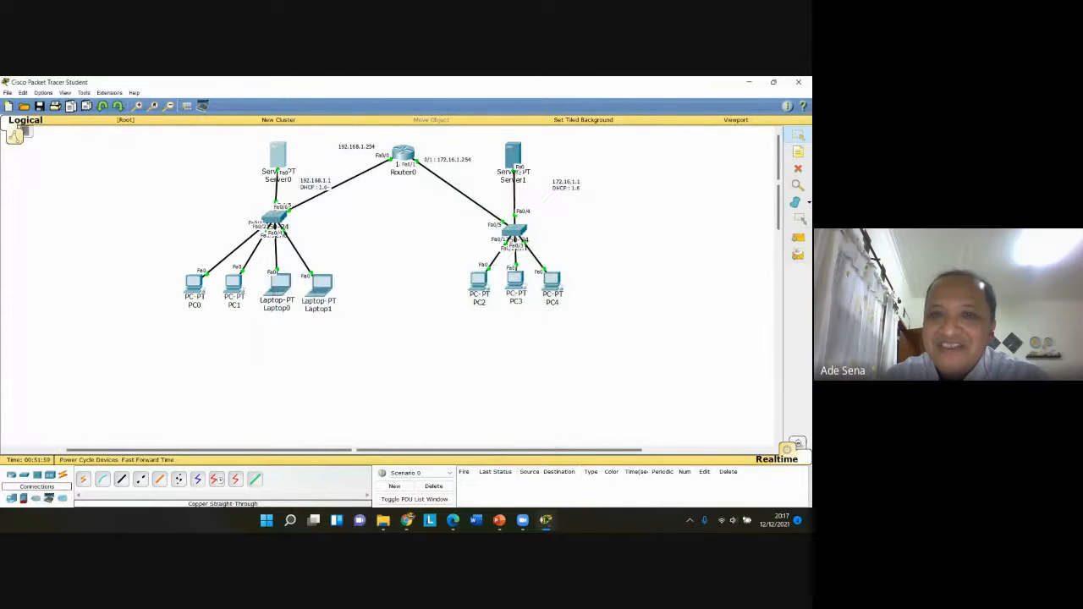
Set Server1's default gateway to 172.16.1.254 in its IP configuration and close the configuration
{"action": "left_click", "coordinate": [511, 150]}
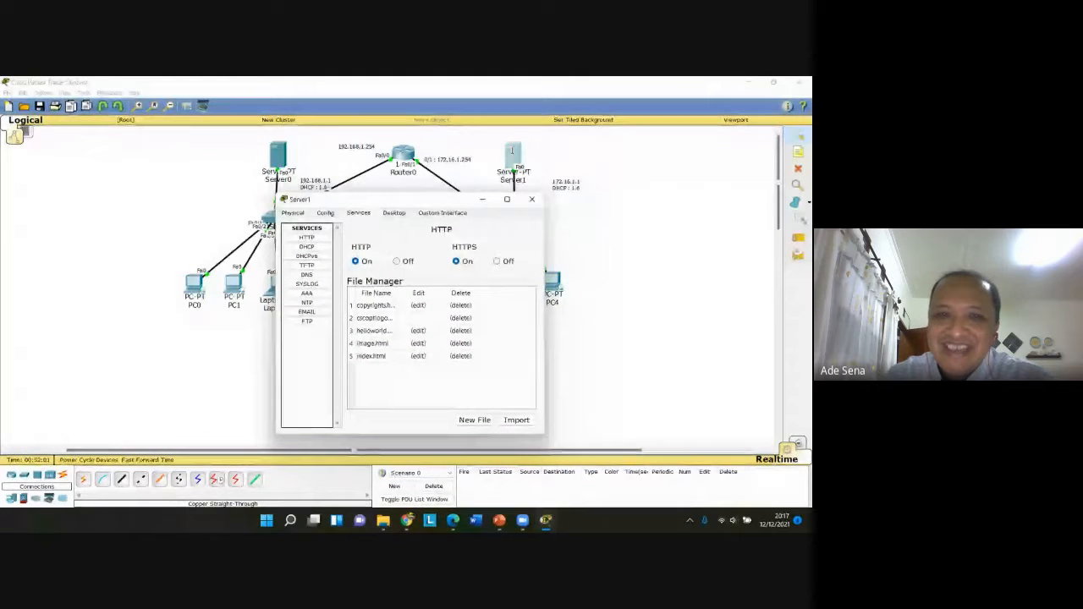
{"action": "left_click", "coordinate": [387, 216]}
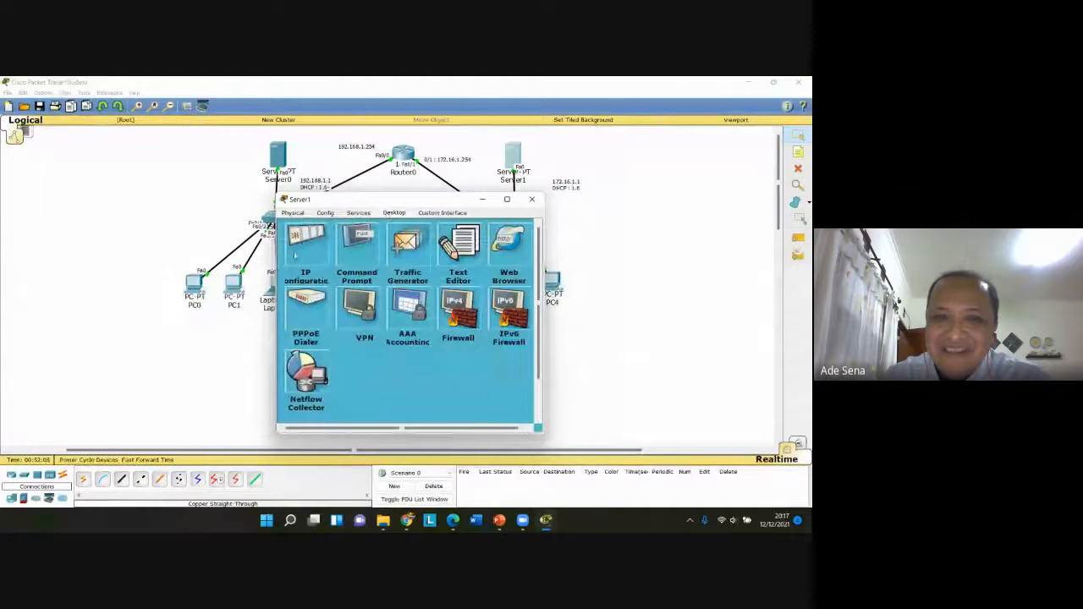
{"action": "left_click", "coordinate": [306, 244]}
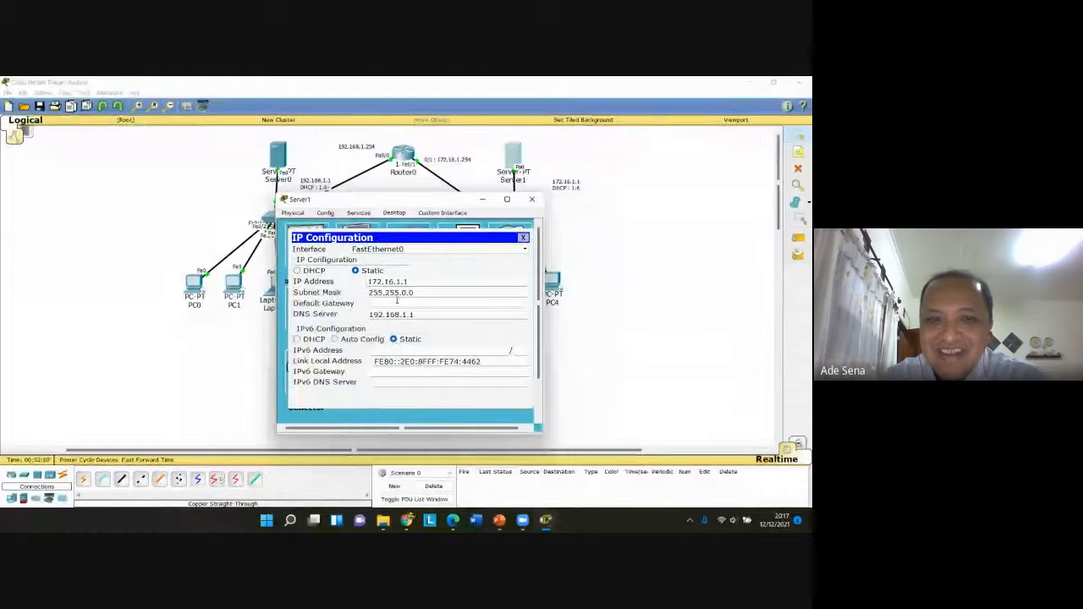
{"action": "type", "text": "17"}
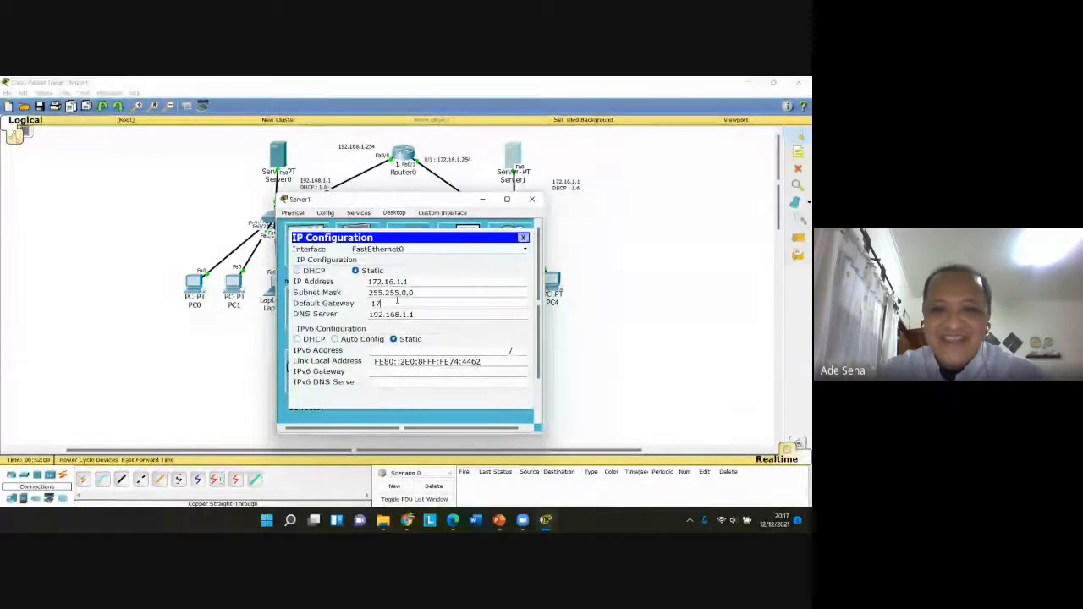
{"action": "type", "text": "2.16"}
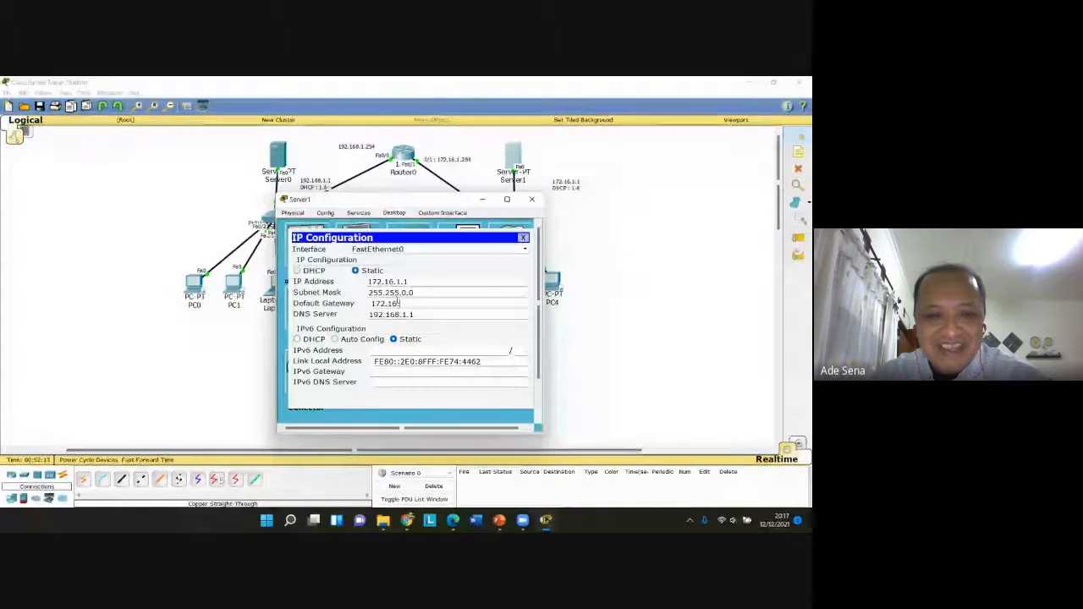
{"action": "type", "text": ".1.1"}
{"action": "key", "text": "BackSpace"}
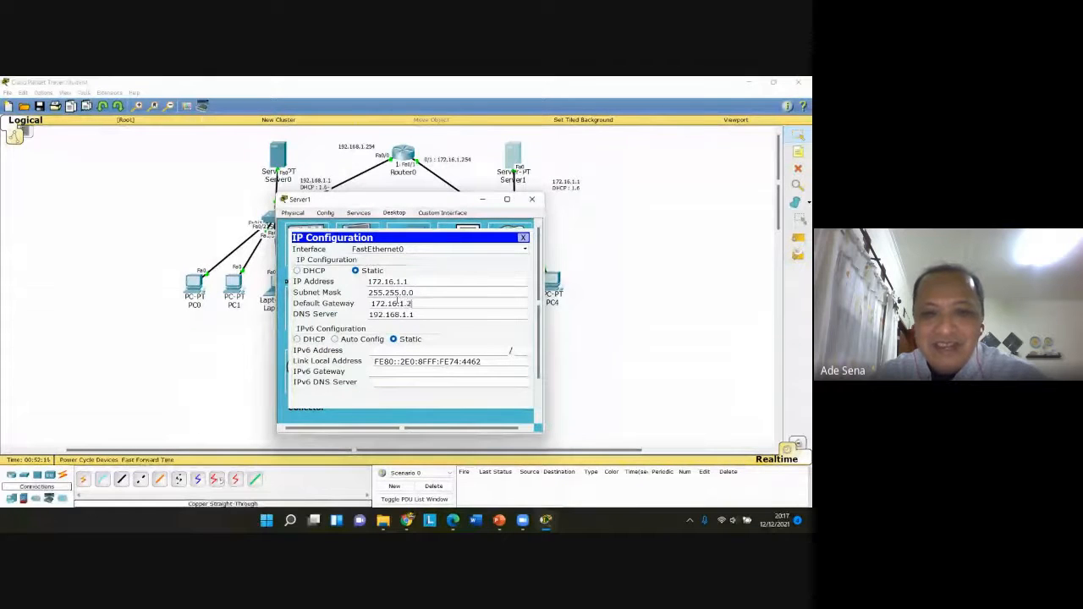
{"action": "type", "text": "254"}
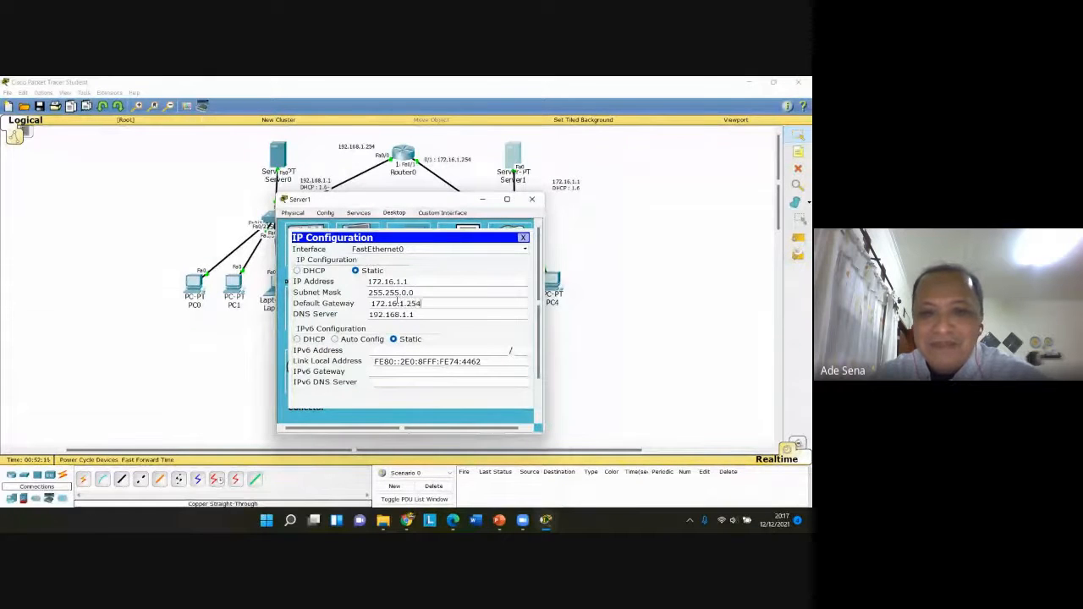
{"action": "left_click", "coordinate": [524, 243]}
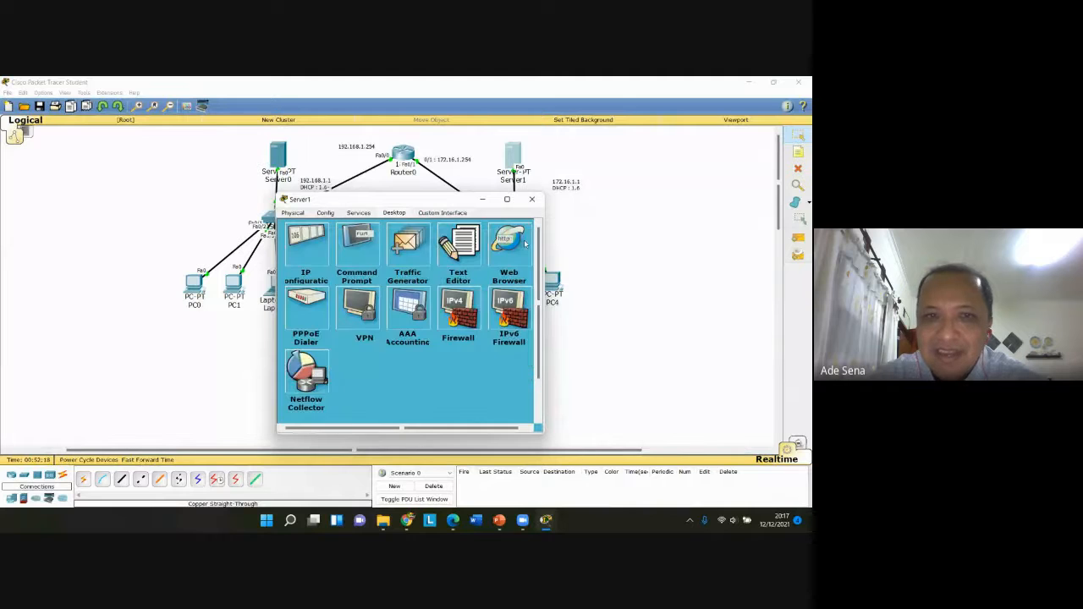
Set the default gateway of Server1's DHCP pool serverPool to 172.16.1.254, save the pool and close Server1's settings
{"action": "left_click", "coordinate": [358, 212]}
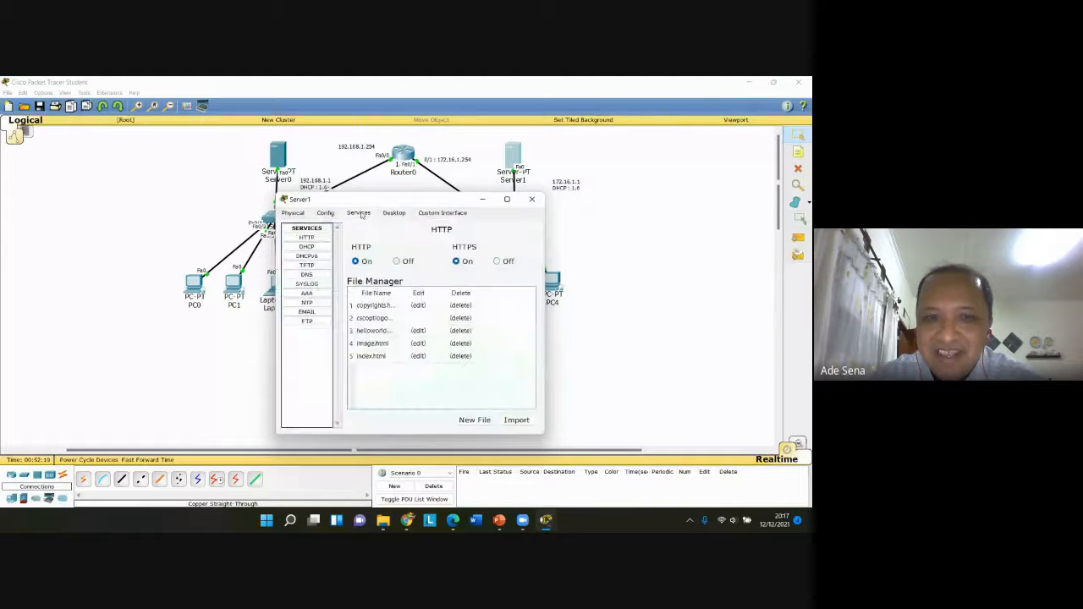
{"action": "left_click", "coordinate": [307, 247]}
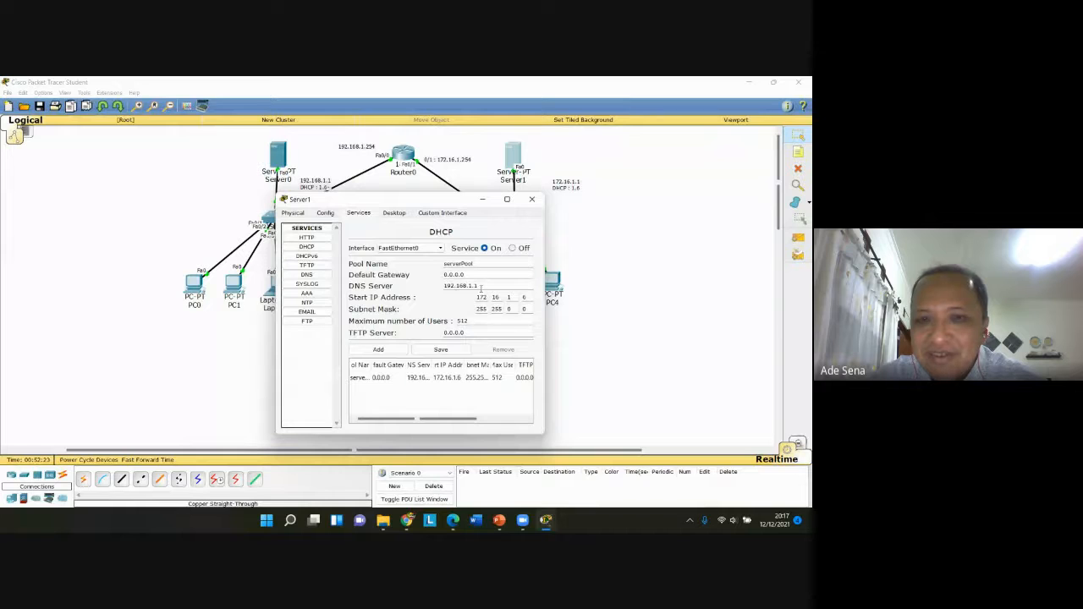
{"action": "left_click_drag", "start_coordinate": [472, 276], "coordinate": [406, 277]}
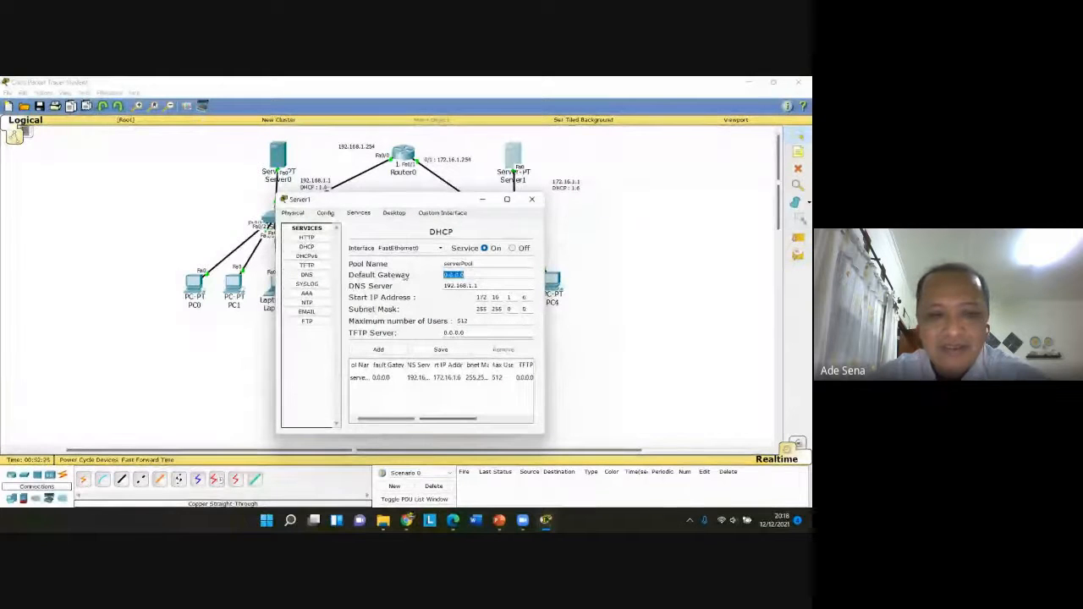
{"action": "type", "text": "172"}
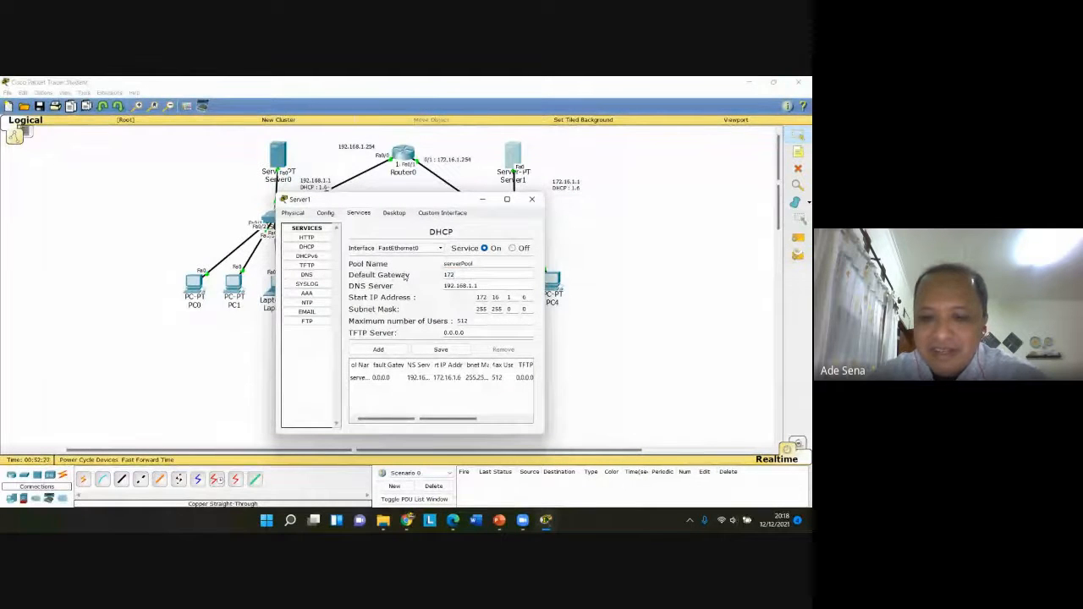
{"action": "type", "text": ".1"}
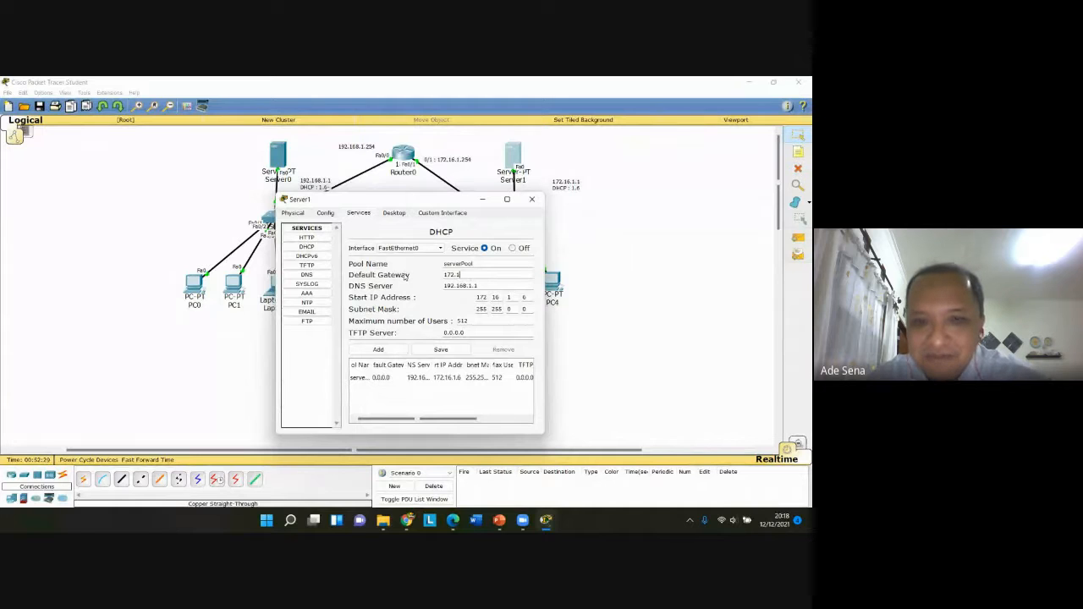
{"action": "type", "text": "6.1"}
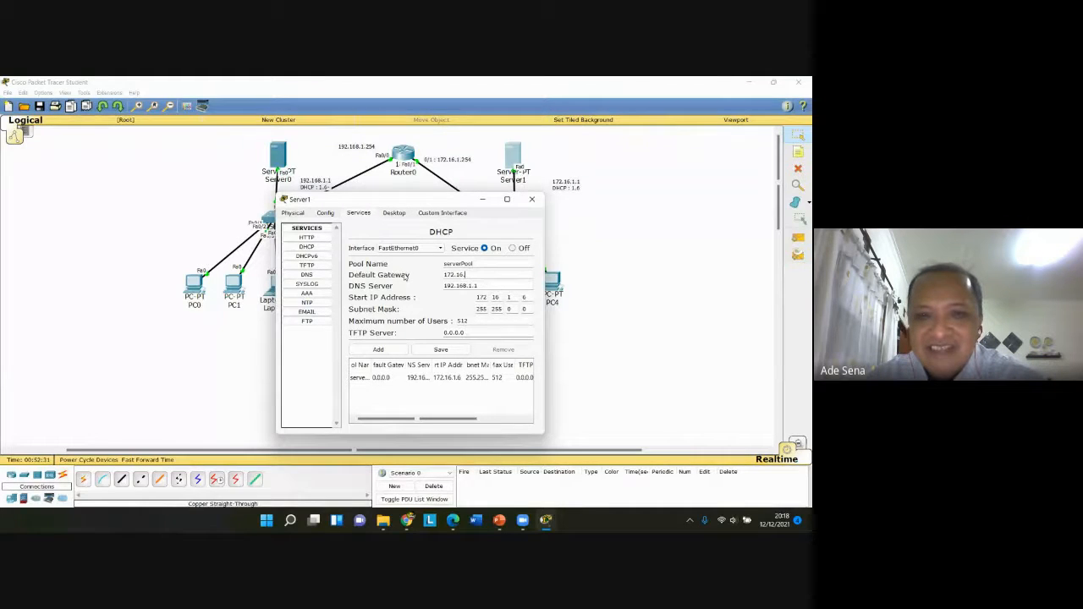
{"action": "type", "text": "254"}
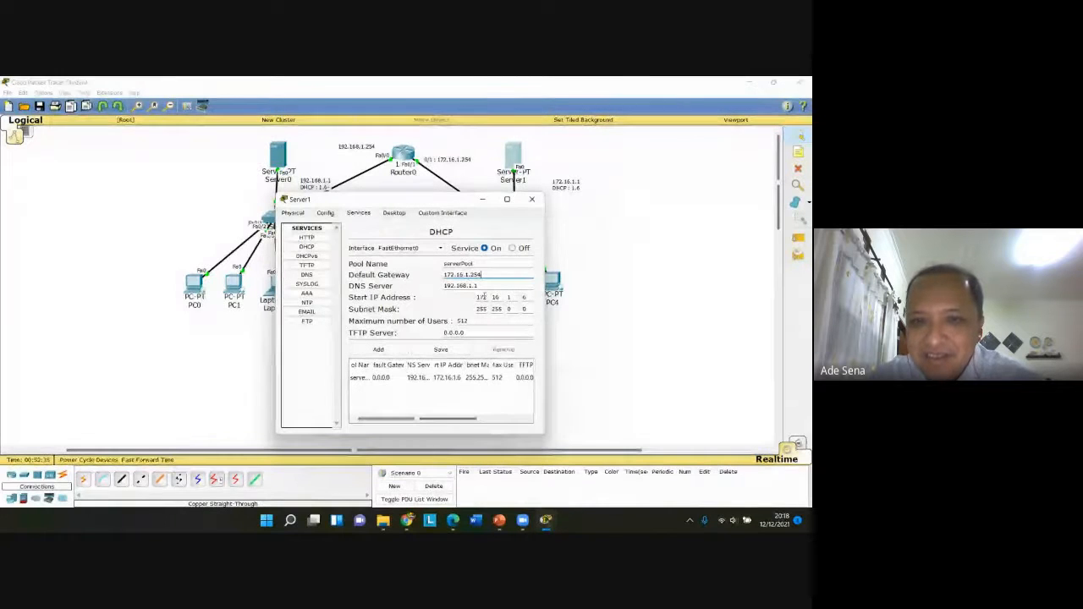
{"action": "left_click", "coordinate": [441, 350]}
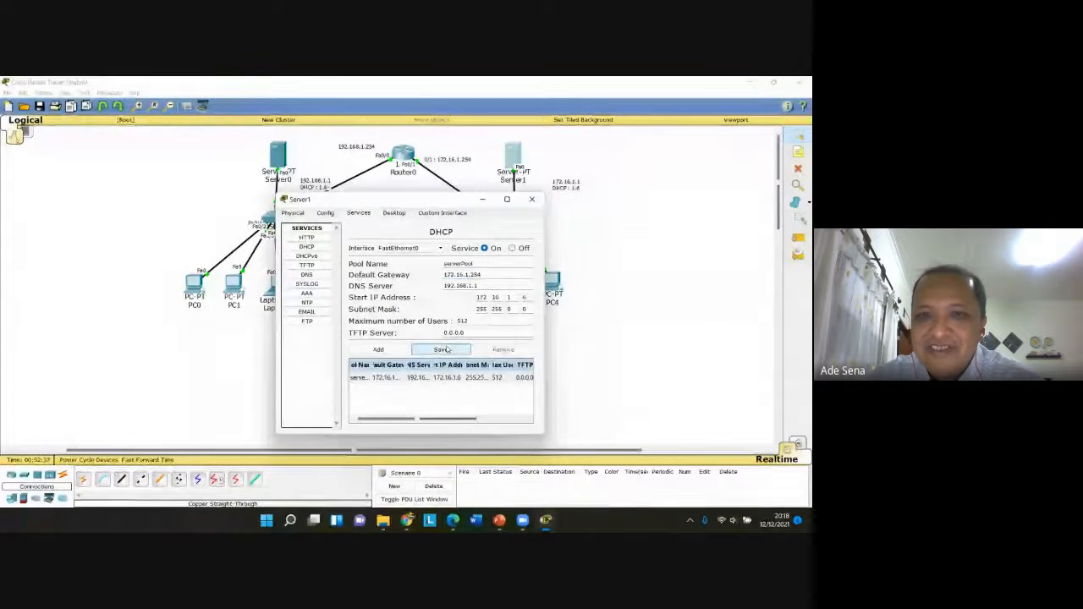
{"action": "left_click", "coordinate": [532, 201]}
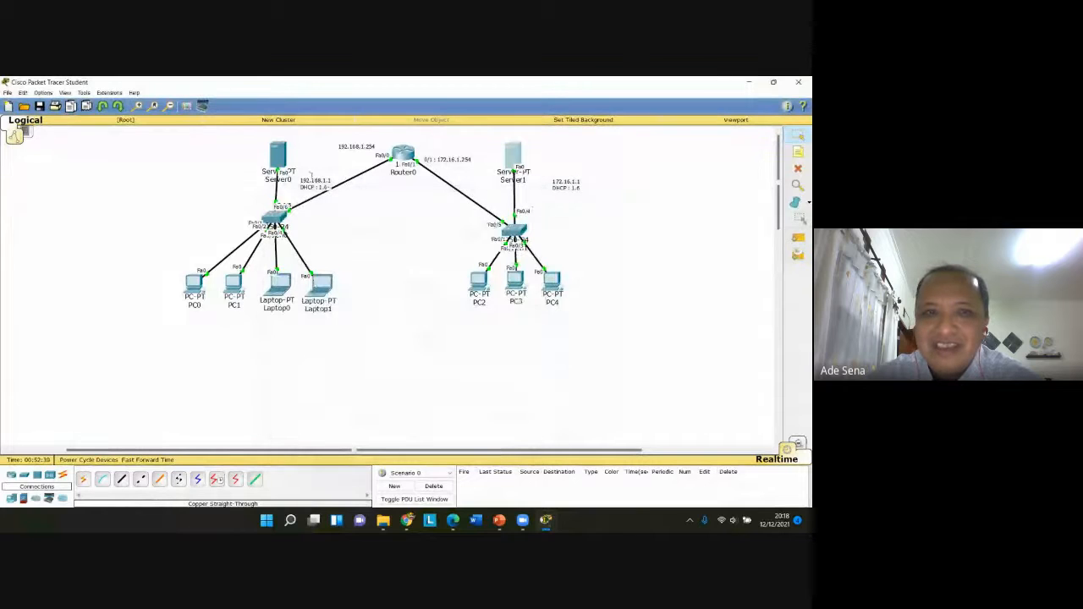
Repeat the ping to 172.16.1.1 twice from Server0's command prompt, and close the prompt and Server0's window
{"action": "left_click", "coordinate": [277, 155]}
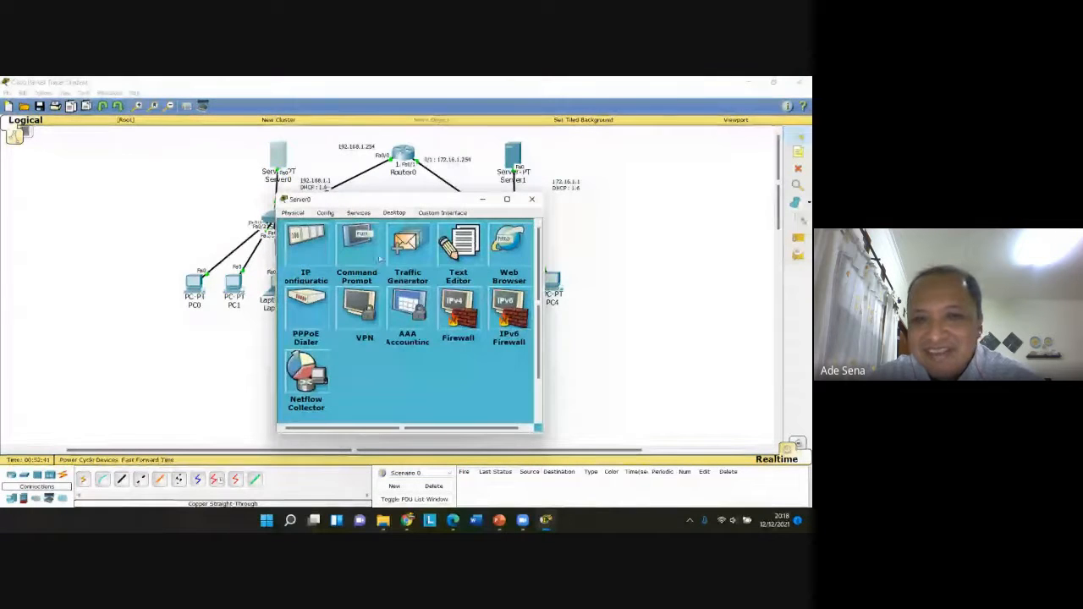
{"action": "left_click", "coordinate": [360, 250]}
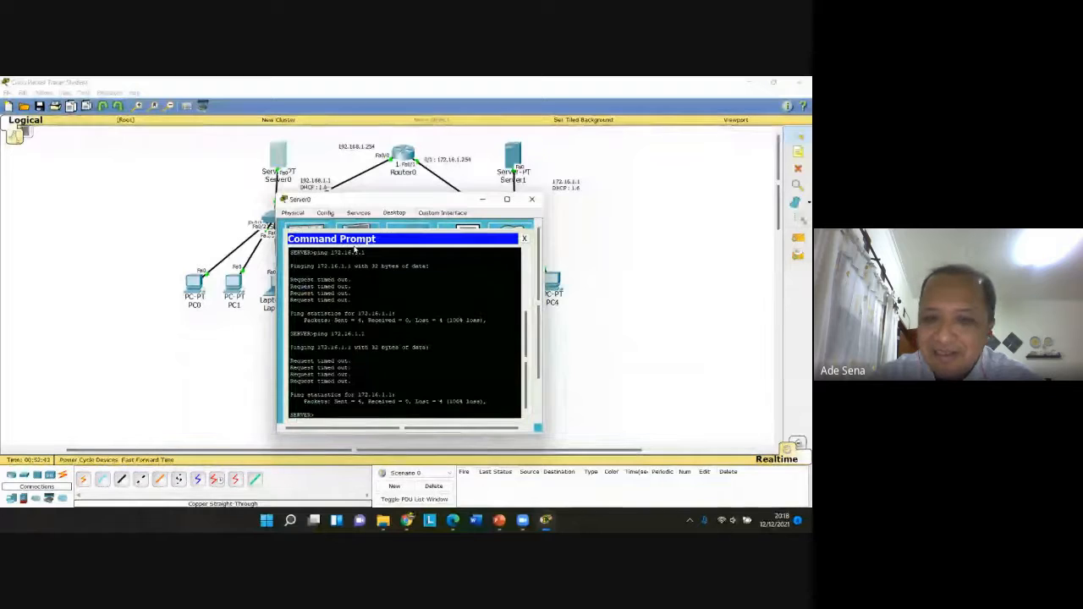
{"action": "key", "text": "Return"}
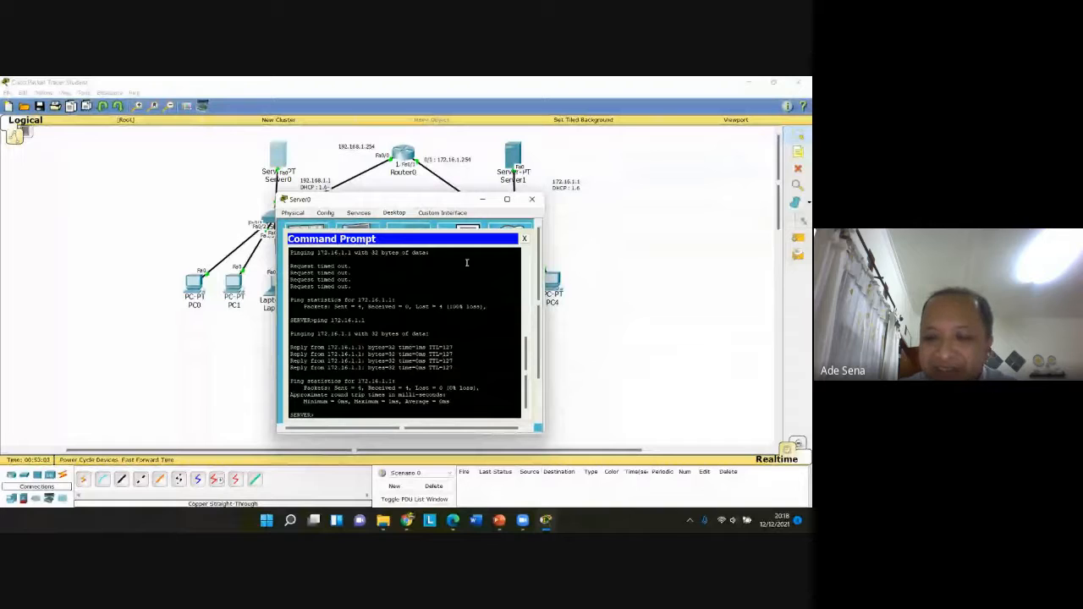
{"action": "key", "text": "Up"}
{"action": "key", "text": "Return"}
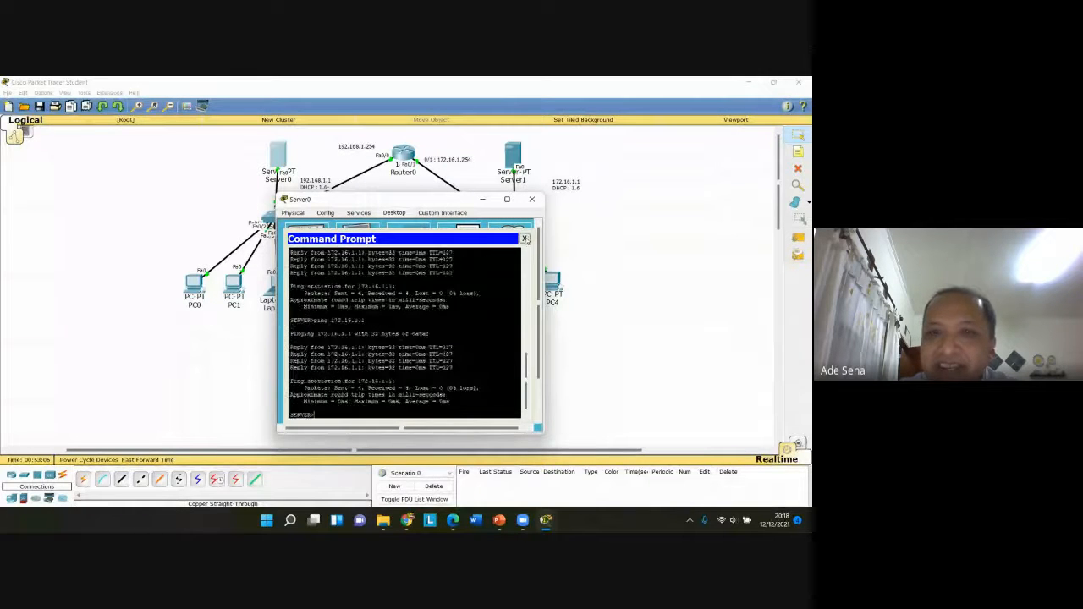
{"action": "left_click", "coordinate": [524, 239]}
{"action": "left_click", "coordinate": [531, 199]}
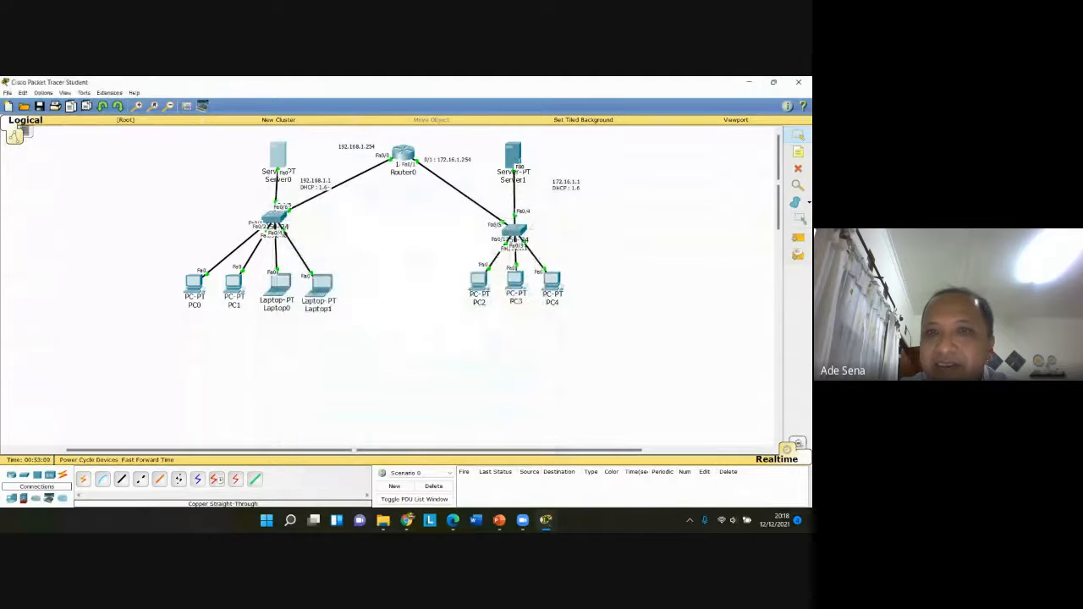
Ping 192.168.1.1 from Server1's command prompt, and close the prompt and Server1's window
{"action": "left_click", "coordinate": [513, 155]}
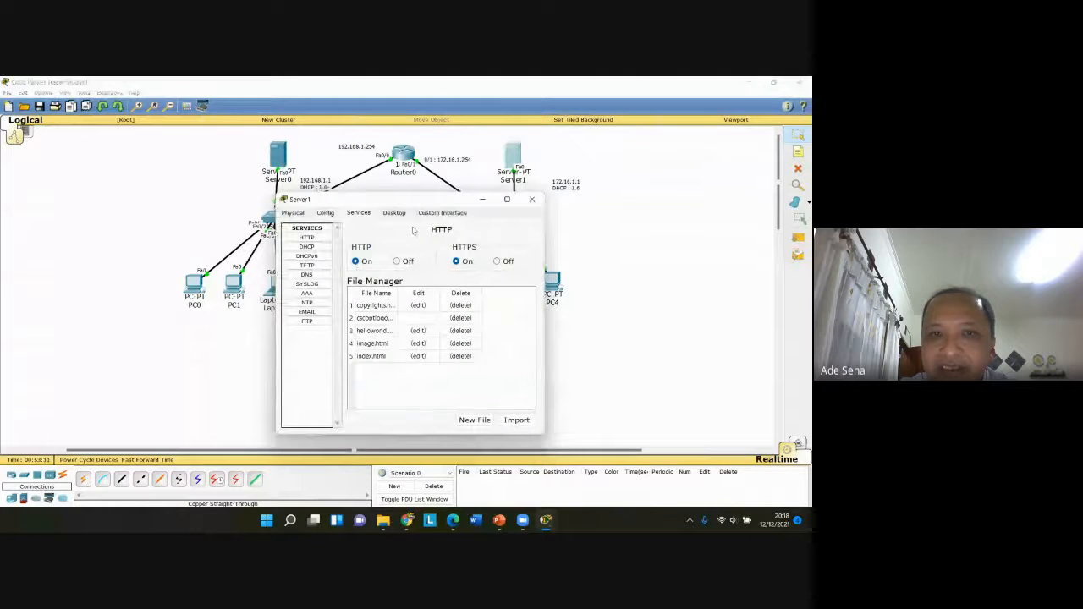
{"action": "left_click", "coordinate": [390, 214]}
{"action": "left_click", "coordinate": [363, 239]}
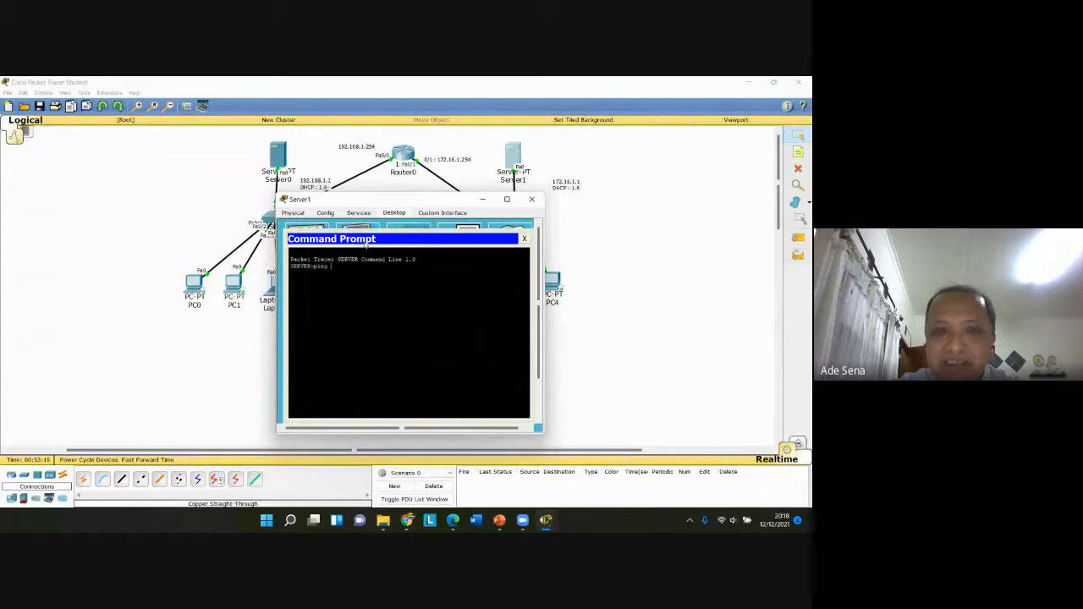
{"action": "type", "text": "ping "}
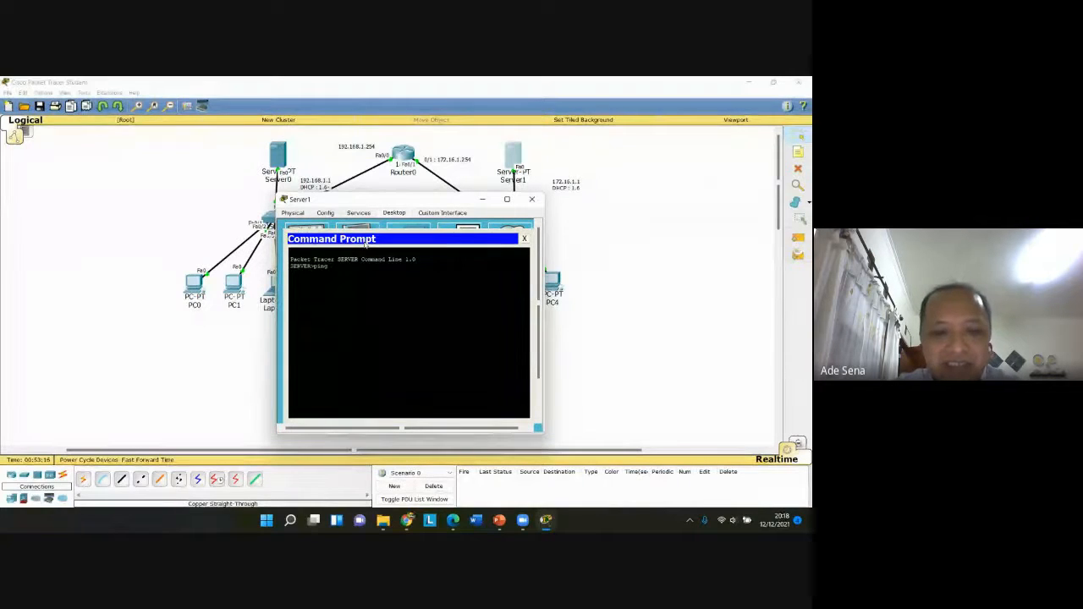
{"action": "type", "text": "19"}
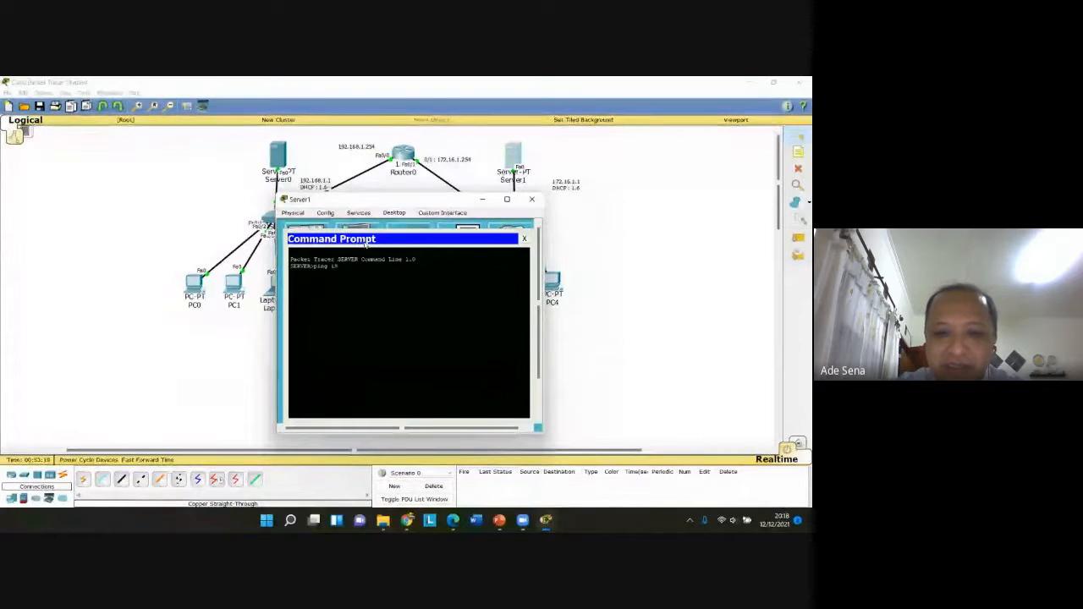
{"action": "type", "text": "2.168"}
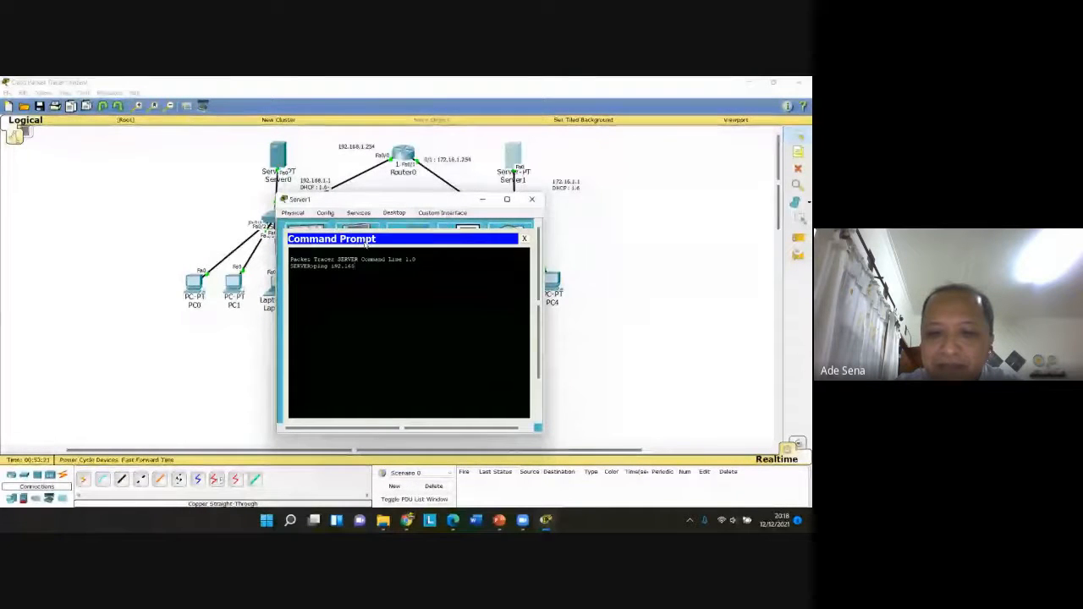
{"action": "type", "text": ".1"}
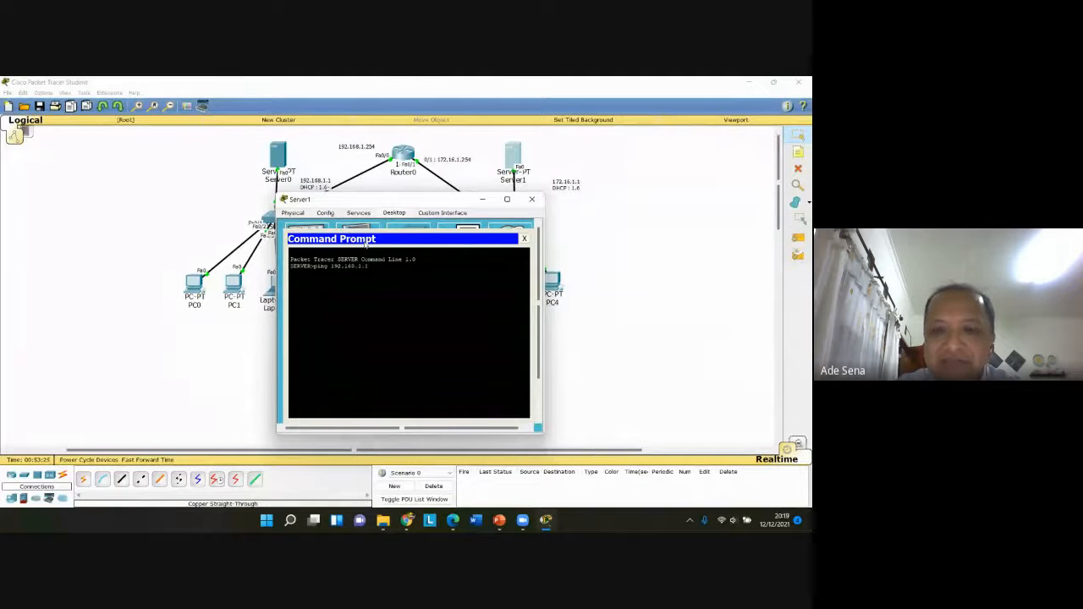
{"action": "type", "text": ".1"}
{"action": "key", "text": "Return"}
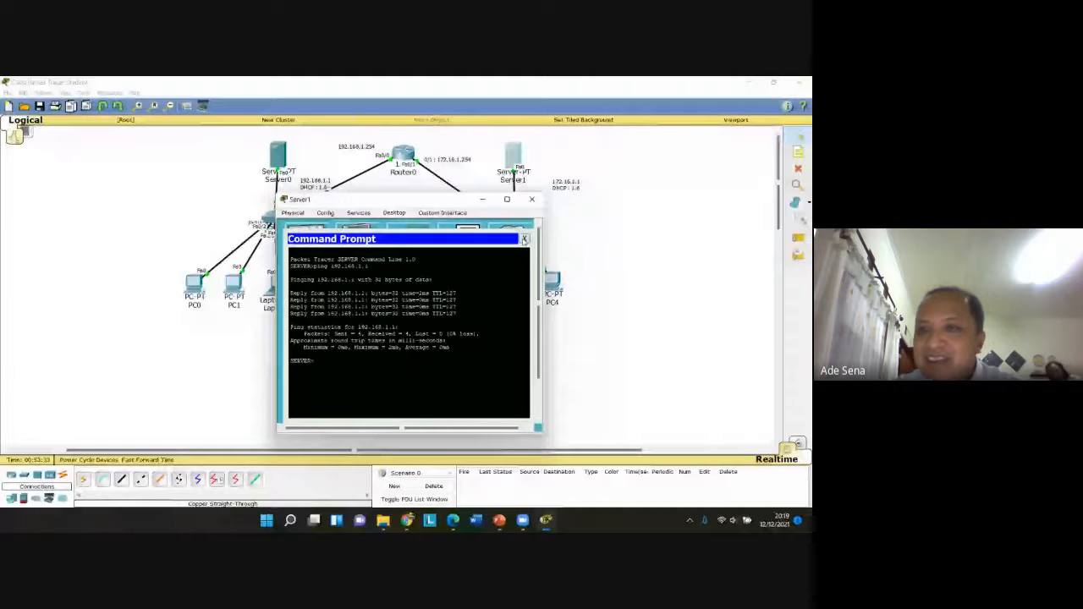
{"action": "left_click", "coordinate": [523, 239]}
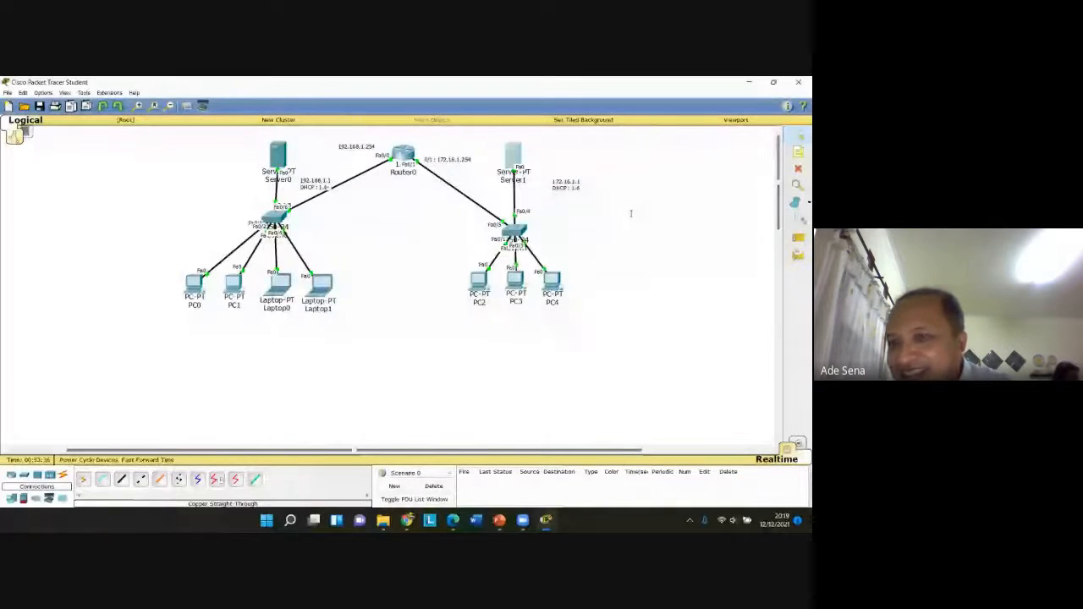
Send a simple PDU from Server0 to Server1
{"action": "left_click", "coordinate": [797, 240]}
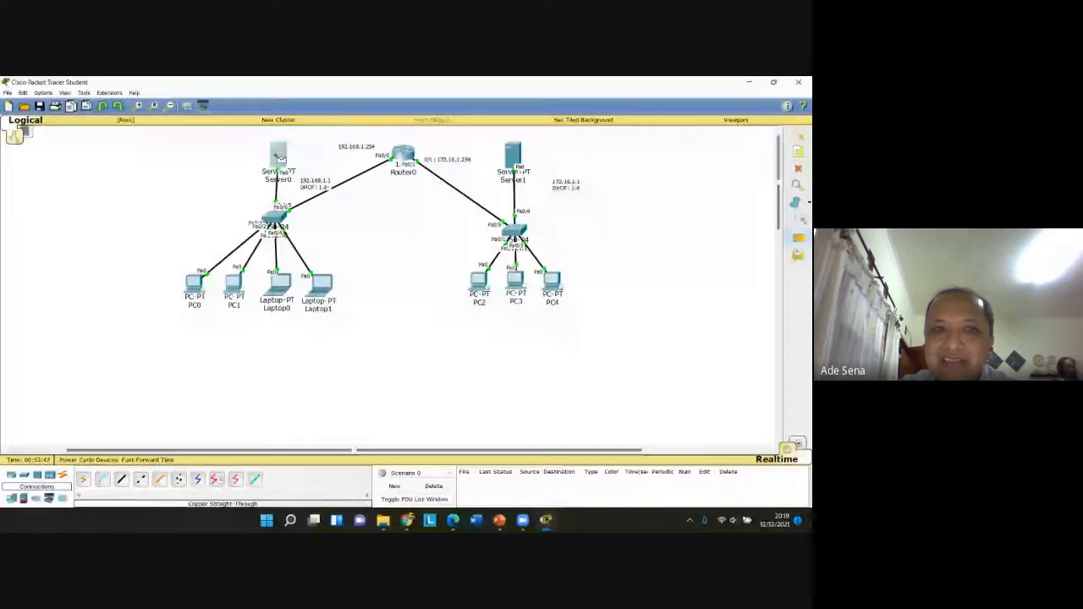
{"action": "left_click", "coordinate": [282, 158]}
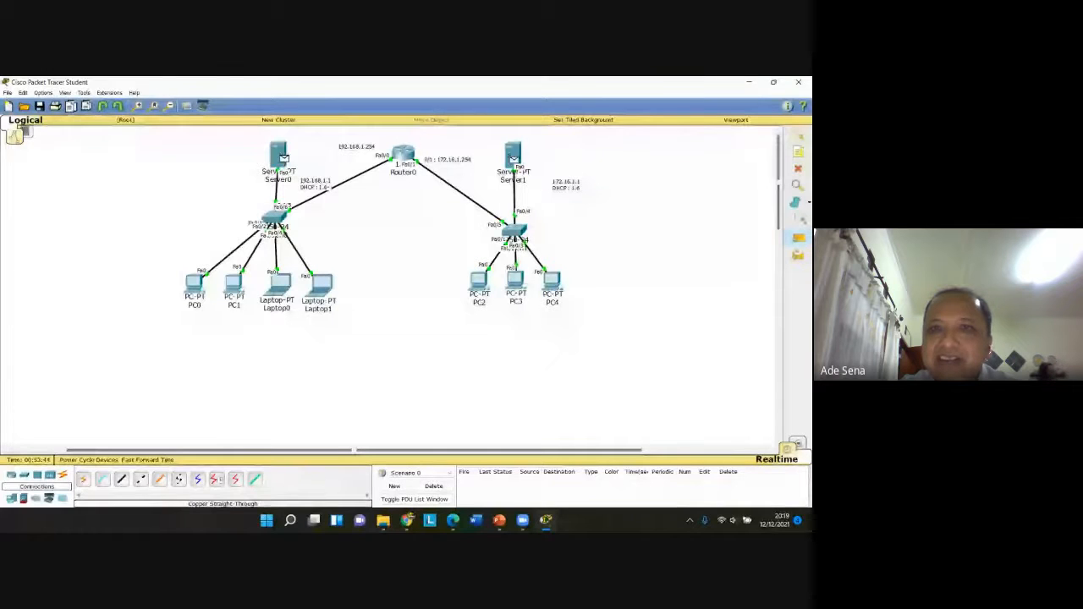
{"action": "left_click", "coordinate": [514, 155]}
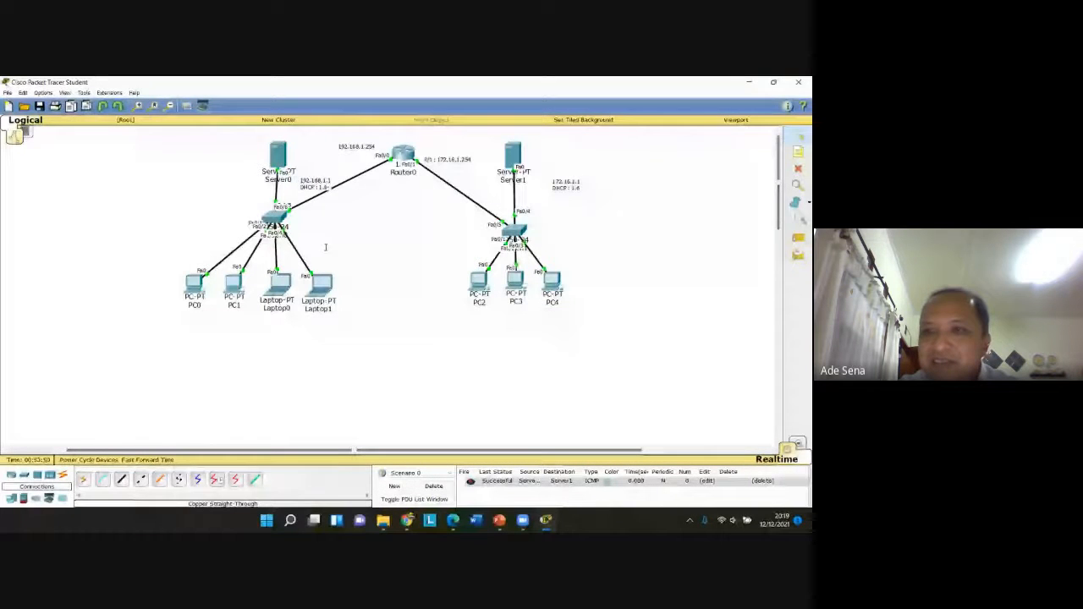
Send a simple PDU from PC0 to PC2
{"action": "left_click", "coordinate": [798, 243]}
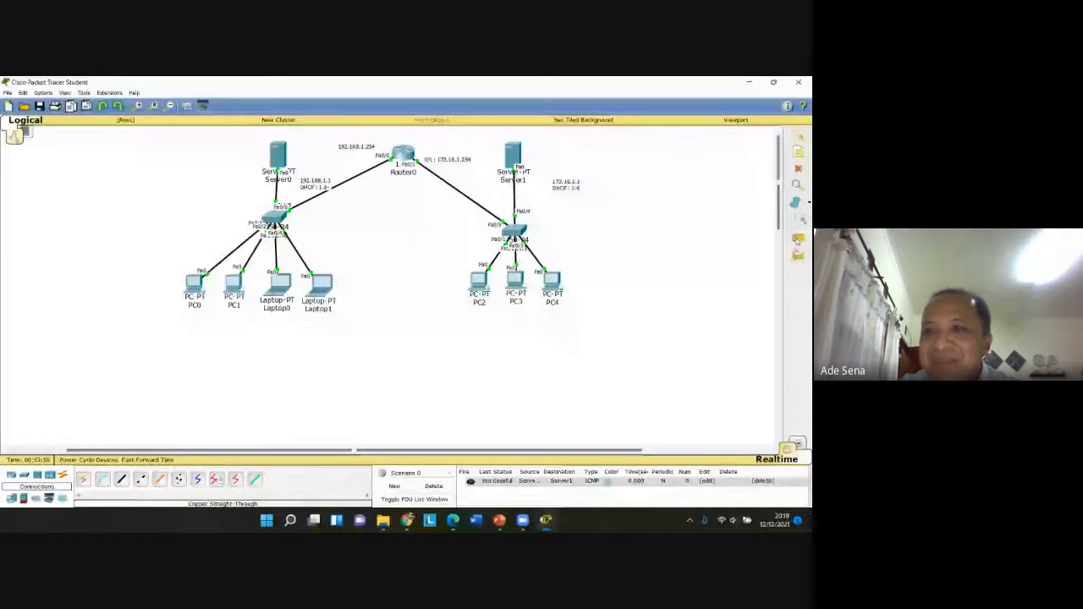
{"action": "left_click", "coordinate": [194, 283]}
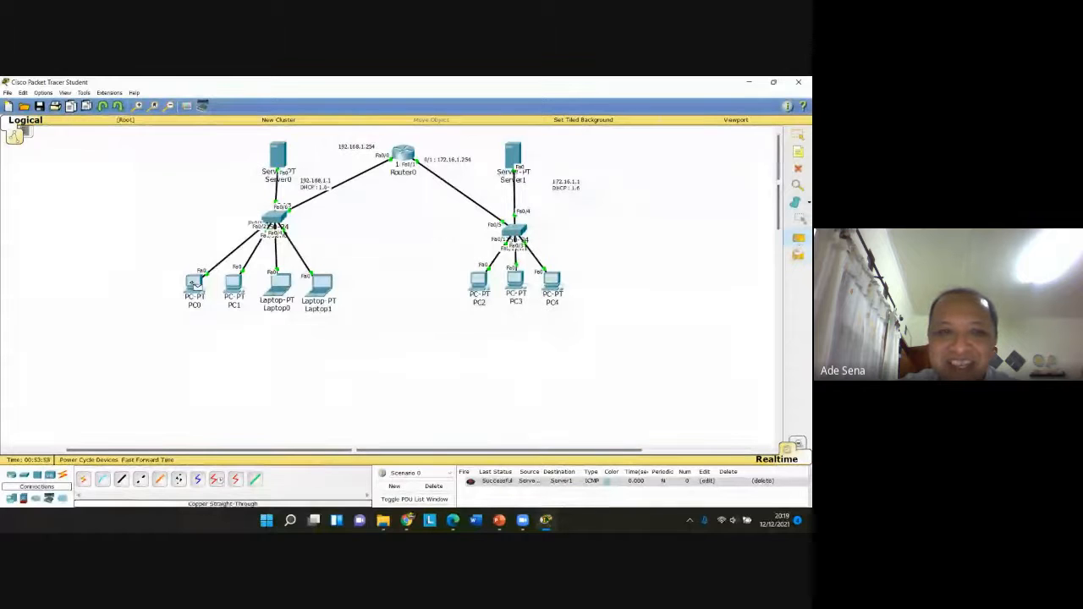
{"action": "left_click", "coordinate": [479, 283]}
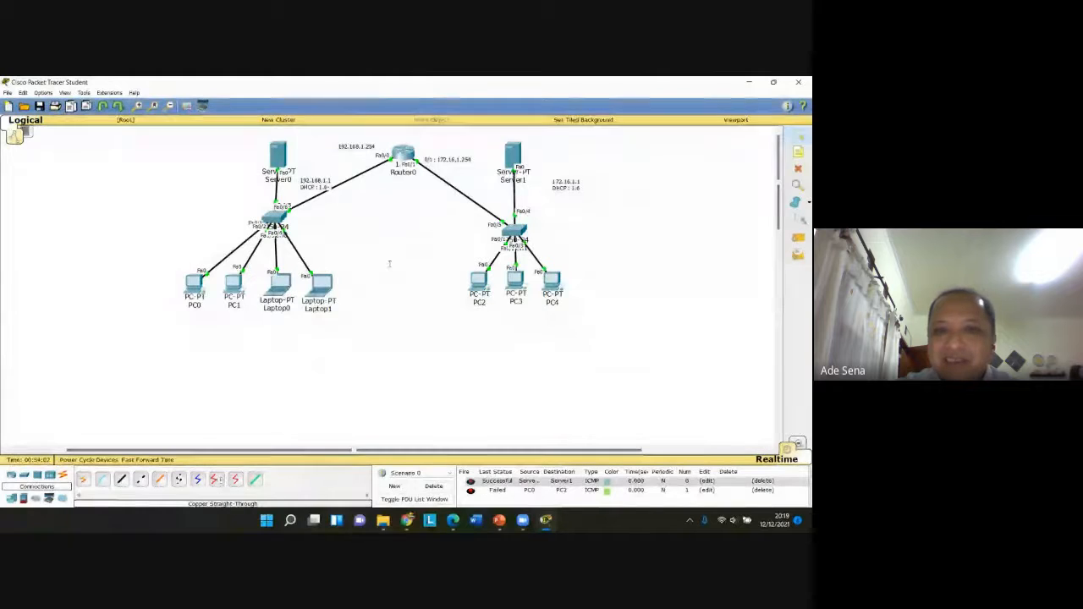
Renew PC2's DHCP lease by switching its IP configuration to static and back to DHCP, and close PC2's window
{"action": "left_click", "coordinate": [479, 281]}
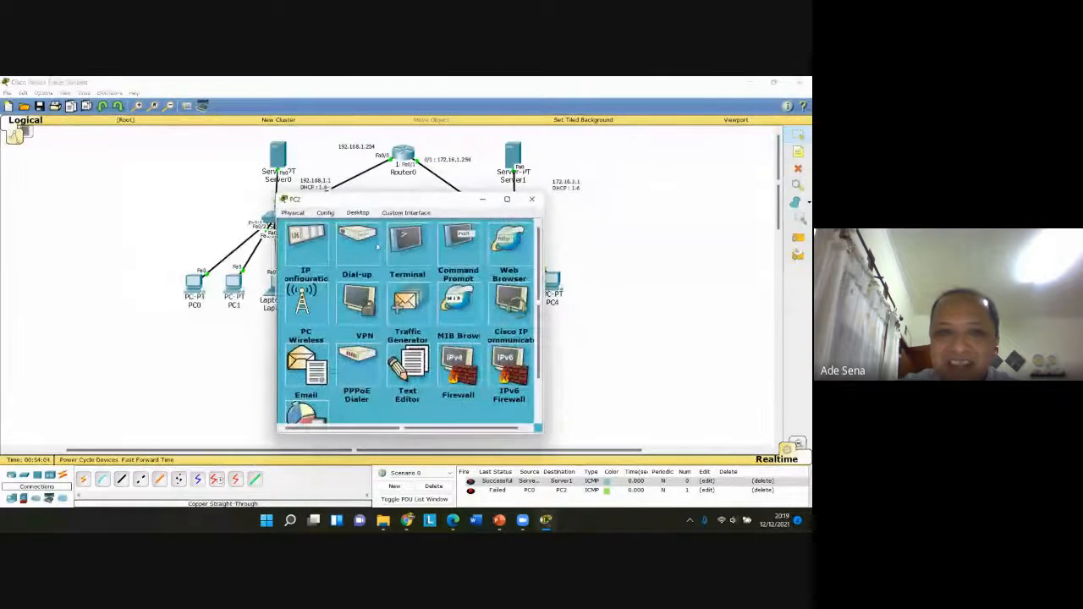
{"action": "left_click", "coordinate": [306, 247]}
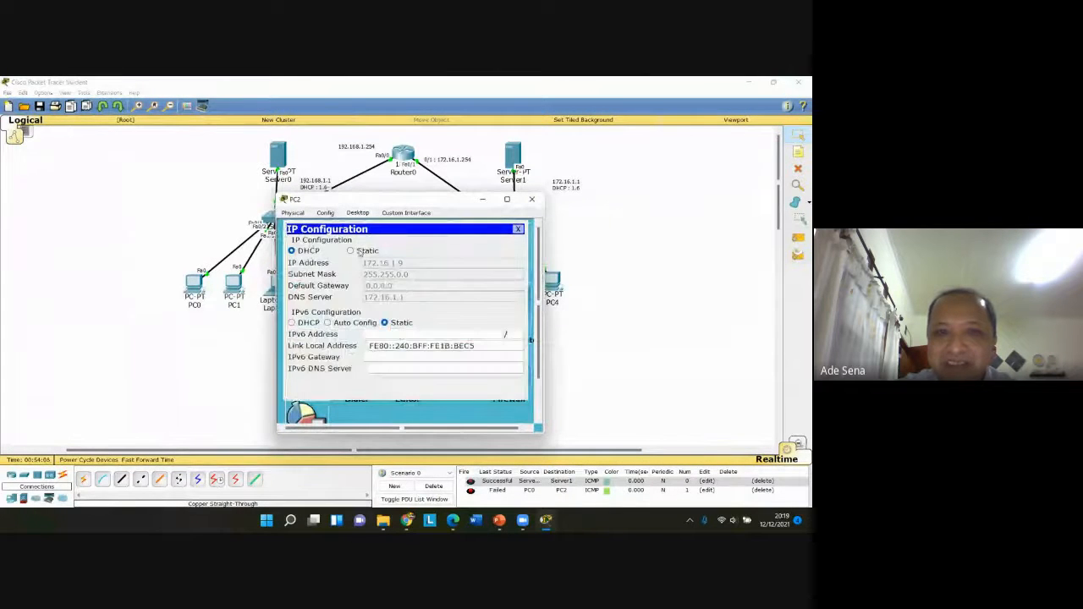
{"action": "left_click", "coordinate": [359, 251]}
{"action": "left_click", "coordinate": [307, 251]}
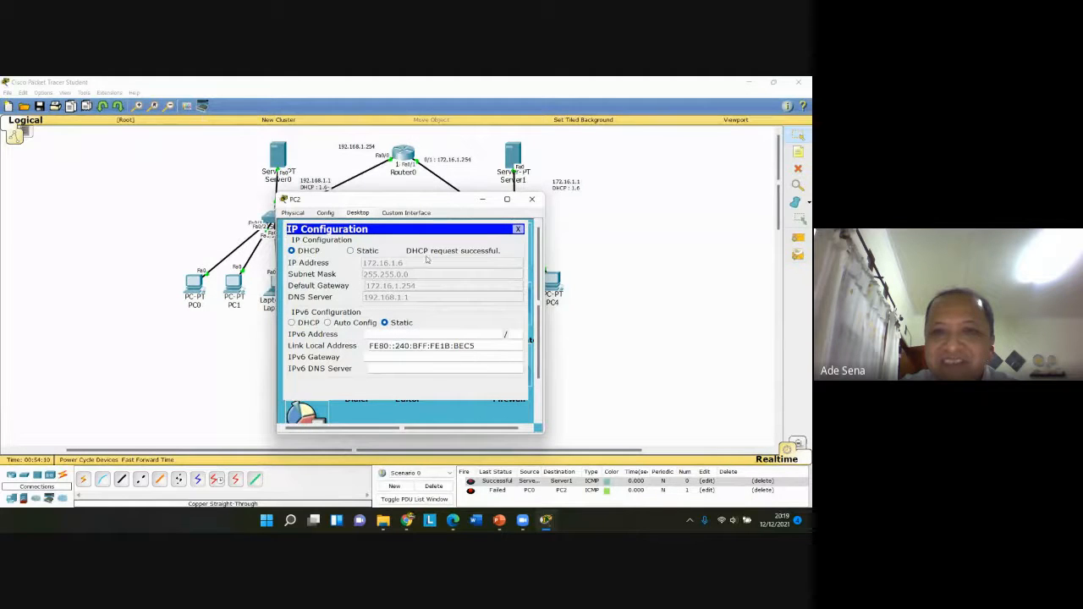
{"action": "left_click", "coordinate": [518, 229]}
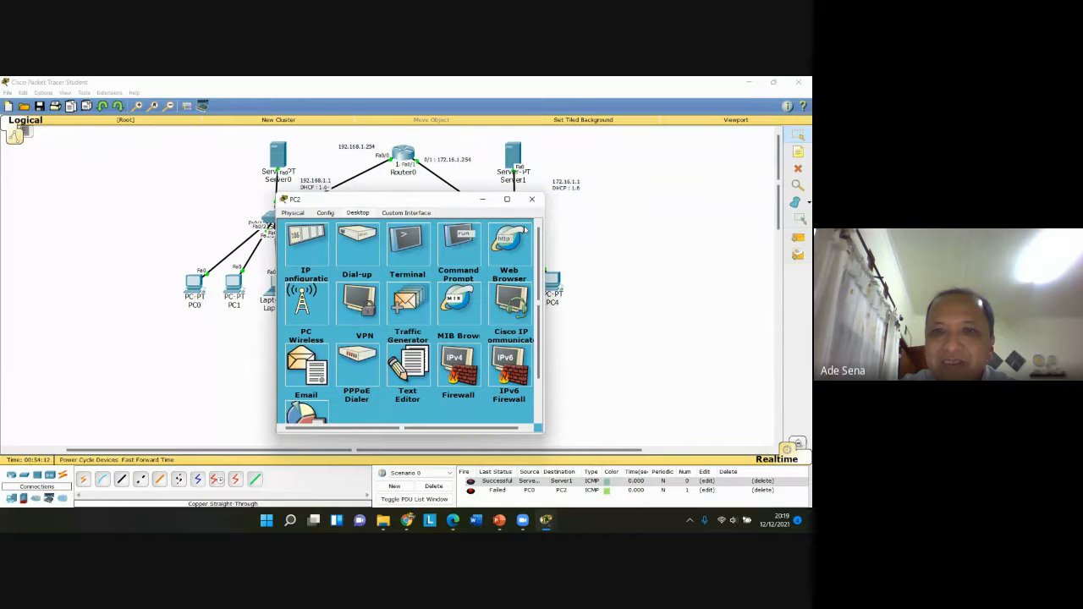
{"action": "left_click", "coordinate": [532, 199]}
Ping 172.16.1.1 from PC0's command prompt and close the prompt
{"action": "left_click", "coordinate": [194, 284]}
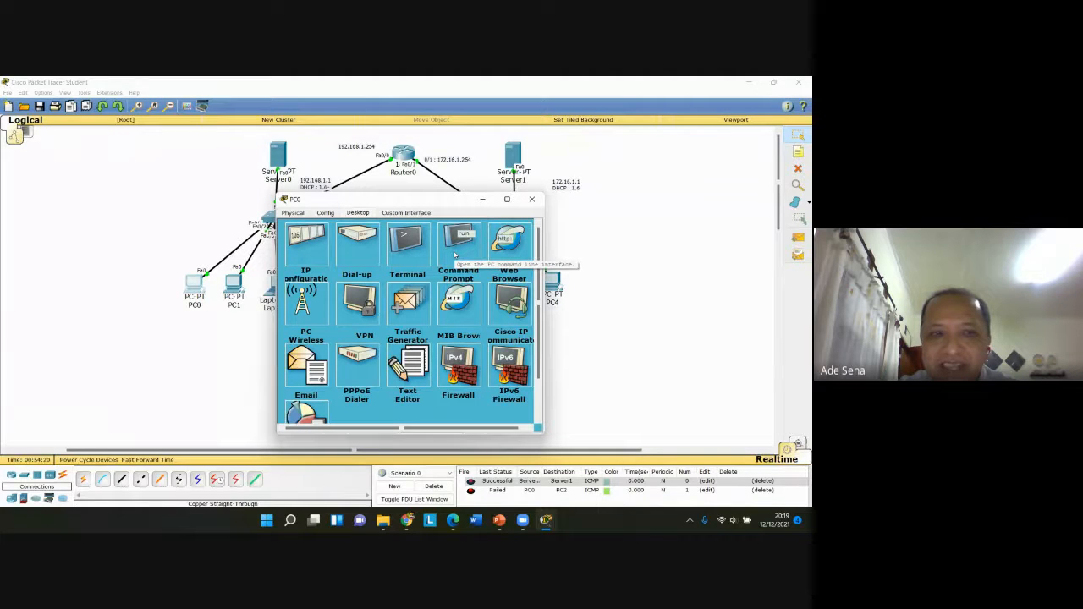
{"action": "left_click", "coordinate": [454, 250]}
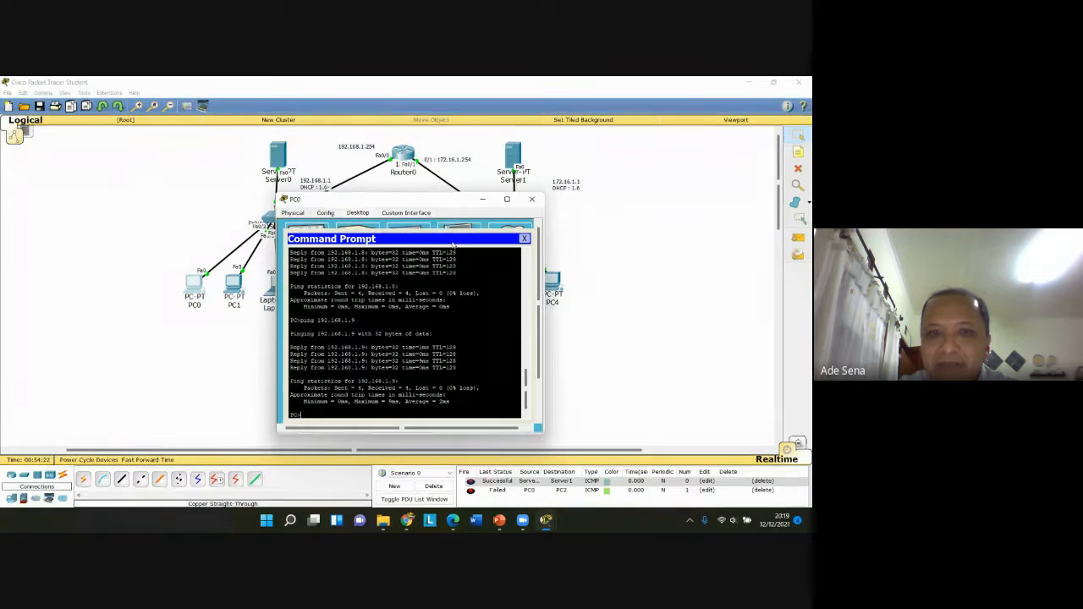
{"action": "type", "text": "ping 192.168.1.4"}
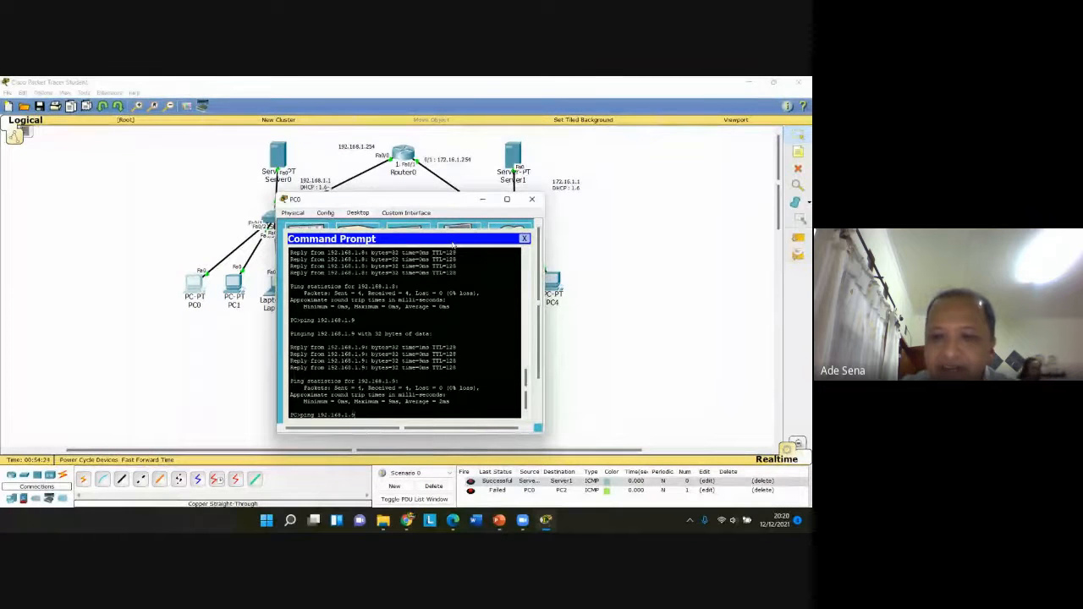
{"action": "key", "text": "BackSpace"}
{"action": "key", "text": "BackSpace"}
{"action": "key", "text": "BackSpace"}
{"action": "key", "text": "BackSpace"}
{"action": "key", "text": "BackSpace"}
{"action": "key", "text": "BackSpace"}
{"action": "key", "text": "BackSpace"}
{"action": "key", "text": "BackSpace"}
{"action": "key", "text": "BackSpace"}
{"action": "key", "text": "BackSpace"}
{"action": "key", "text": "BackSpace"}
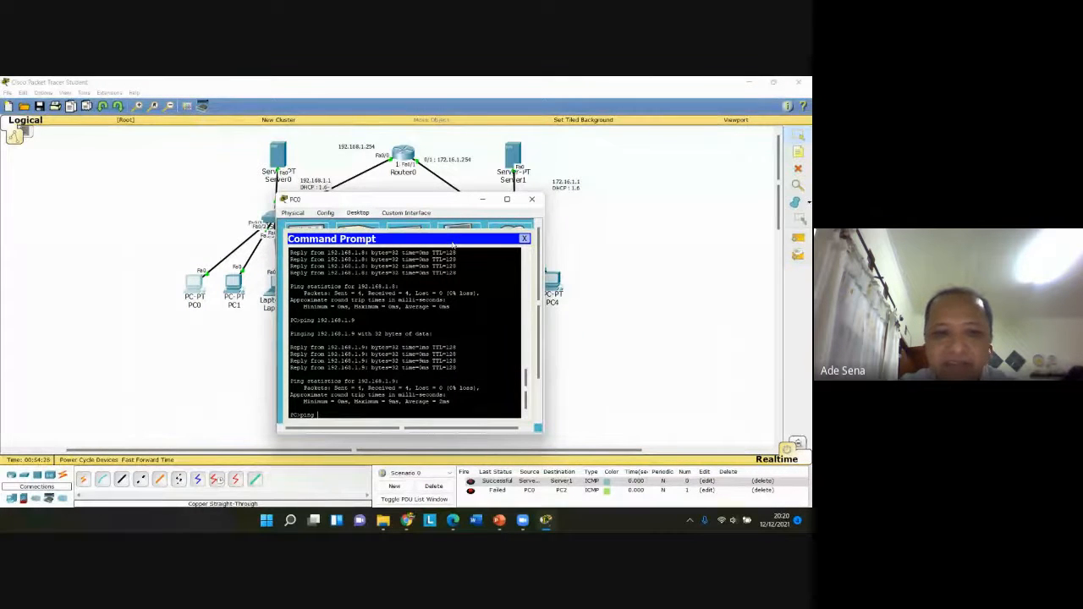
{"action": "type", "text": "172.1"}
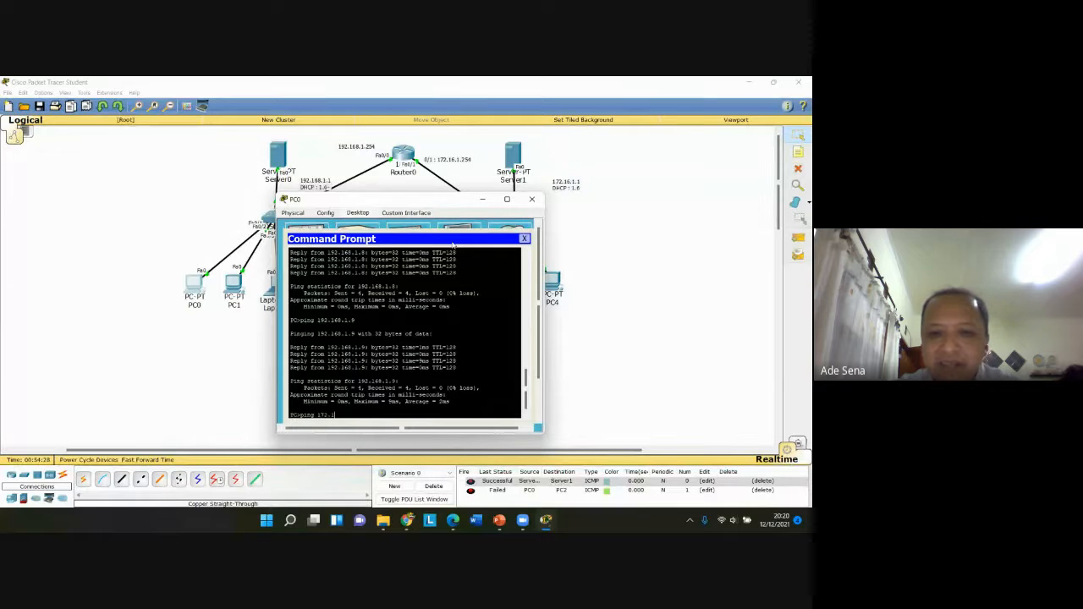
{"action": "type", "text": "6.1.1"}
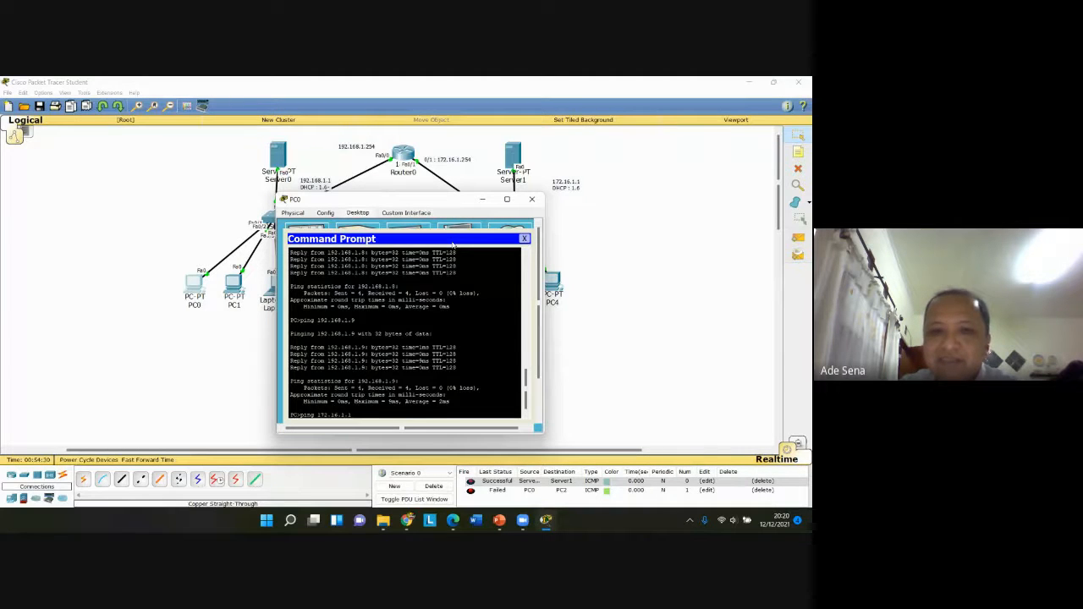
{"action": "key", "text": "Return"}
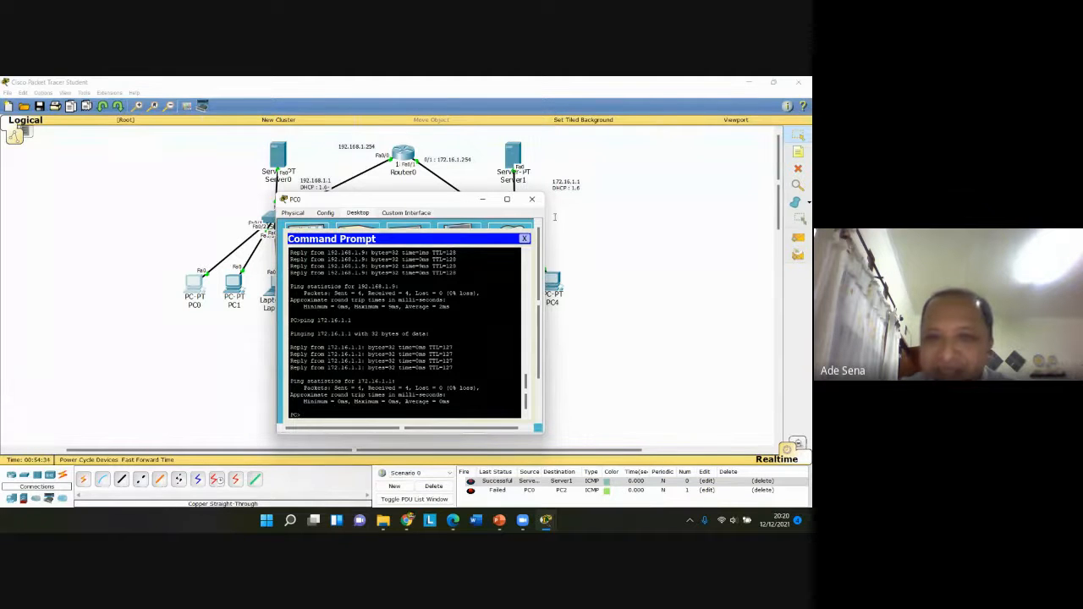
{"action": "left_click", "coordinate": [524, 239]}
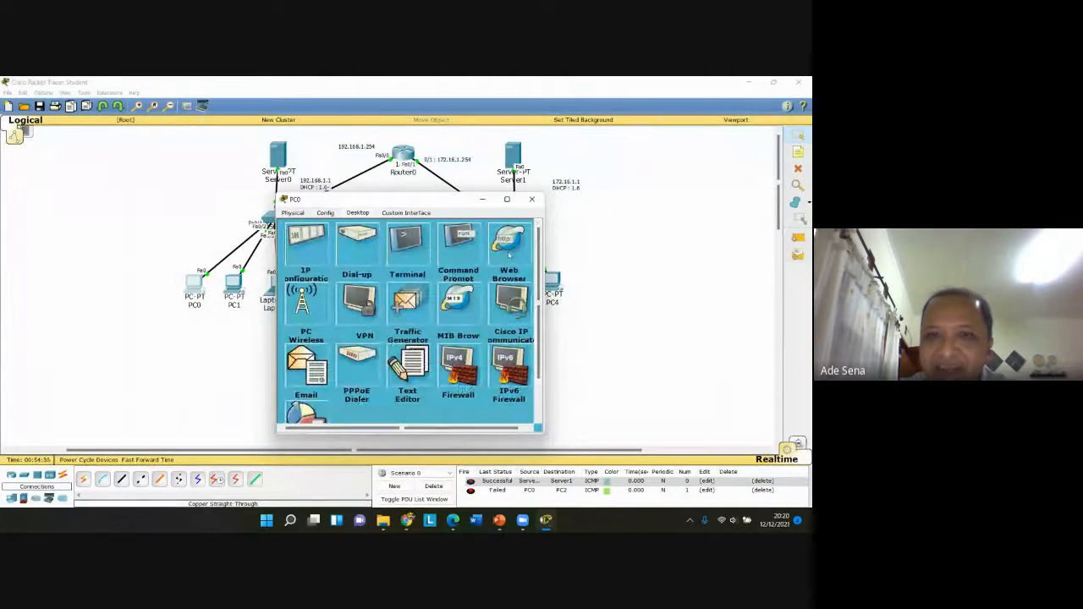
{"action": "left_click", "coordinate": [508, 244]}
{"action": "type", "text": "h"}
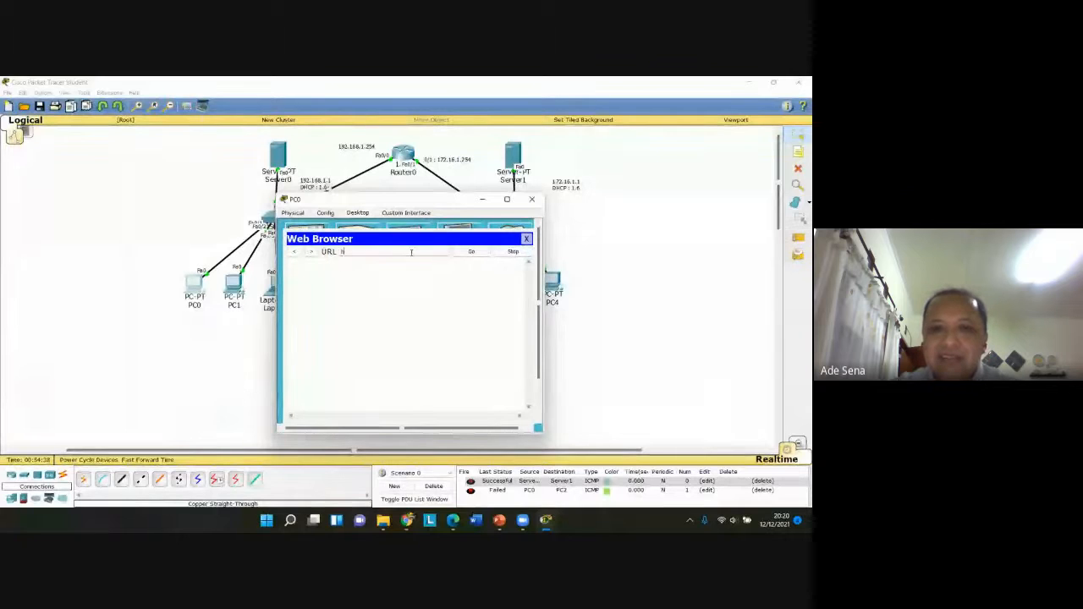
{"action": "type", "text": "ttp:"}
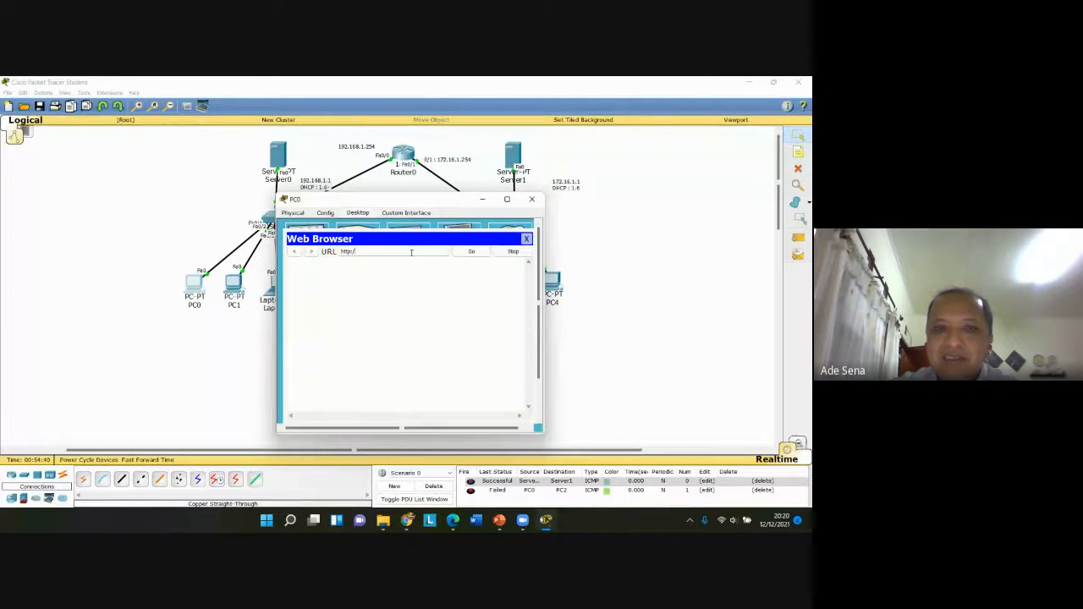
{"action": "type", "text": "//172.16.1.1"}
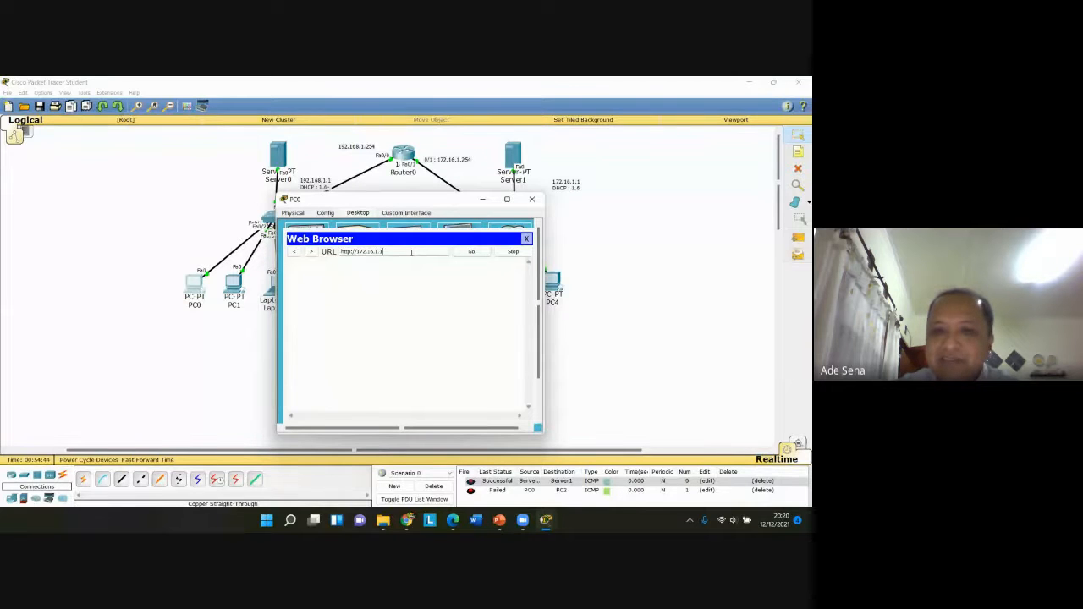
{"action": "key", "text": "Return"}
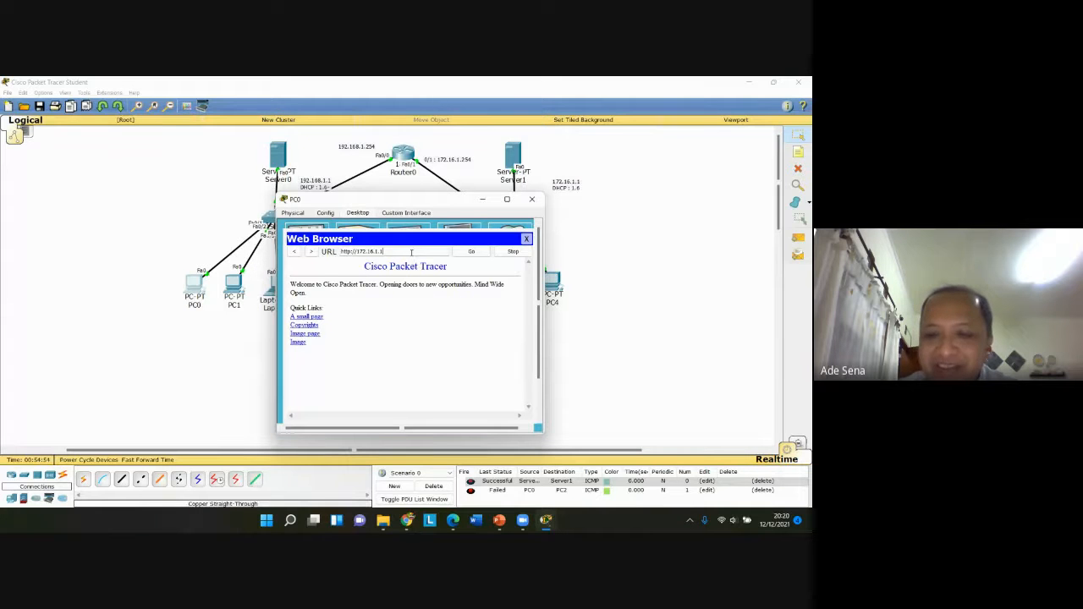
{"action": "left_click", "coordinate": [411, 253]}
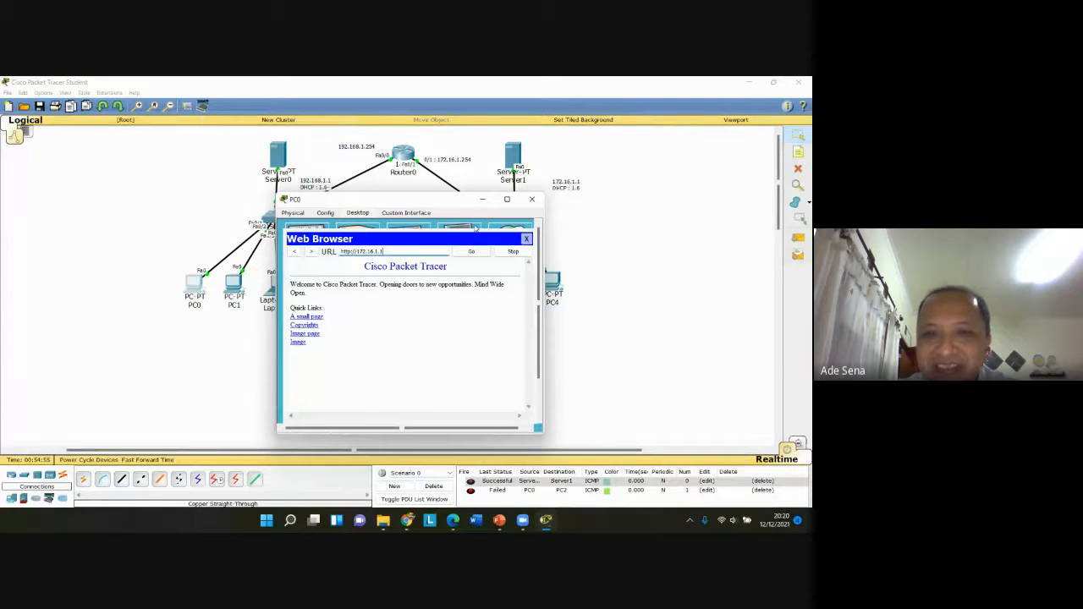
{"action": "left_click", "coordinate": [526, 241]}
Check PC0's IP configuration, and close it and PC0's window
{"action": "left_click", "coordinate": [295, 242]}
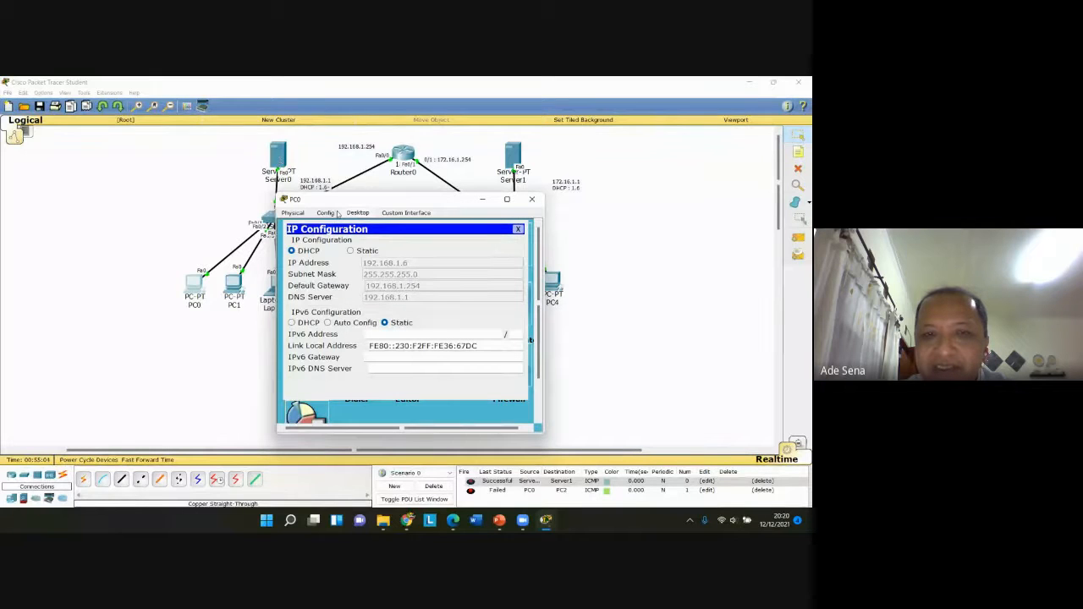
{"action": "left_click", "coordinate": [518, 228]}
{"action": "left_click", "coordinate": [530, 199]}
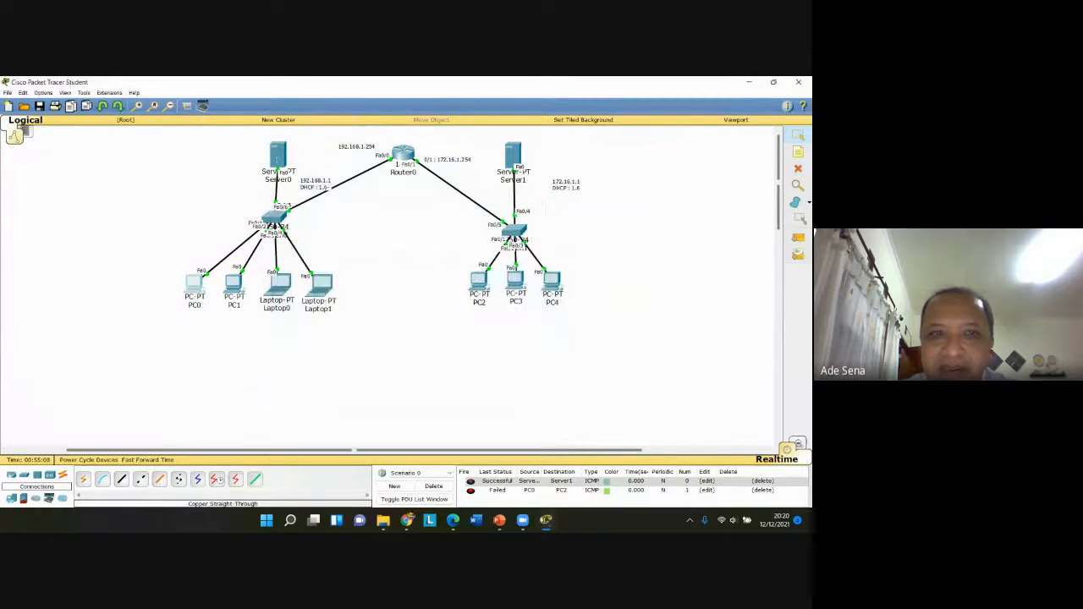
Check the elektro record in Server0's DNS service and close Server0's window
{"action": "left_click", "coordinate": [277, 156]}
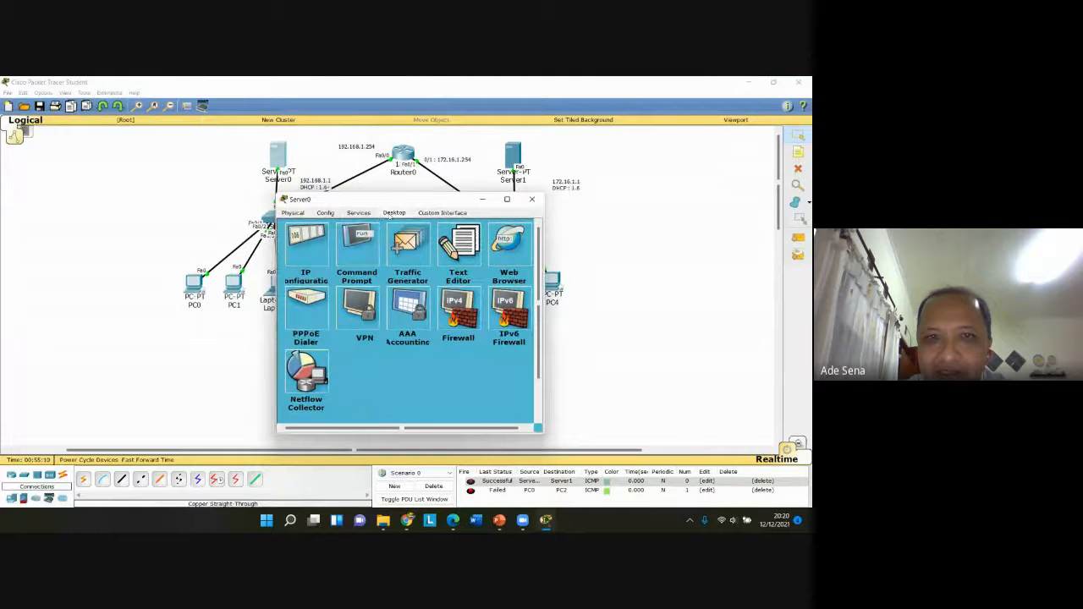
{"action": "left_click", "coordinate": [364, 214]}
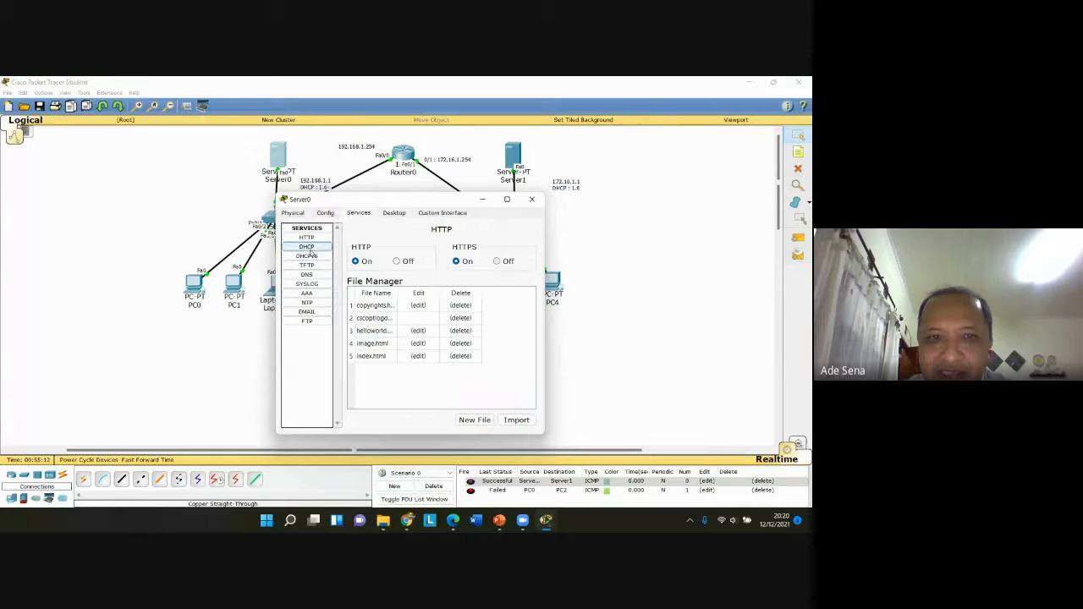
{"action": "left_click", "coordinate": [308, 274]}
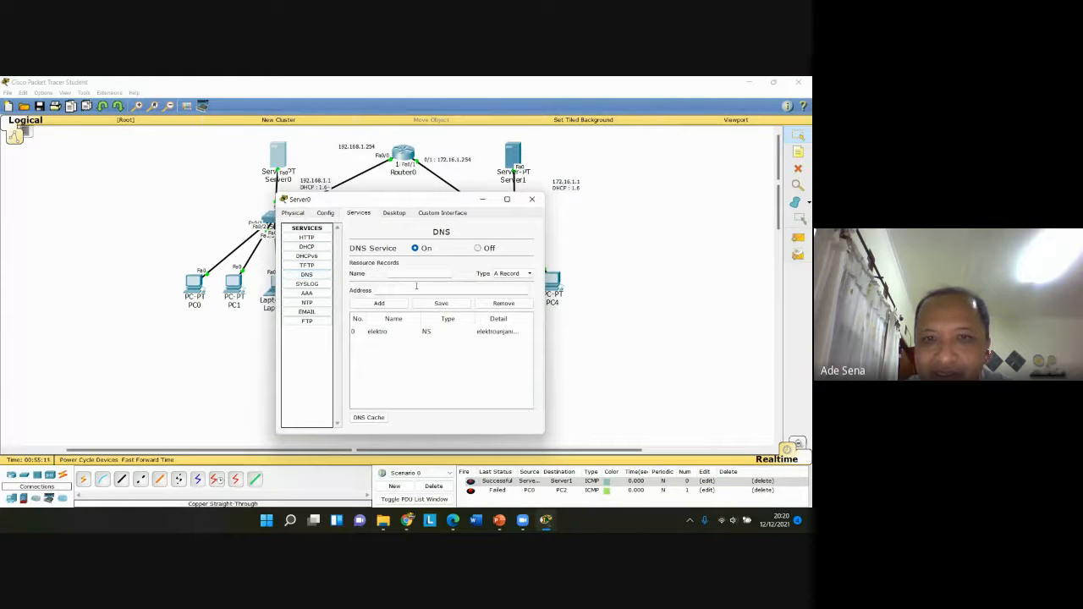
{"action": "left_click", "coordinate": [403, 336]}
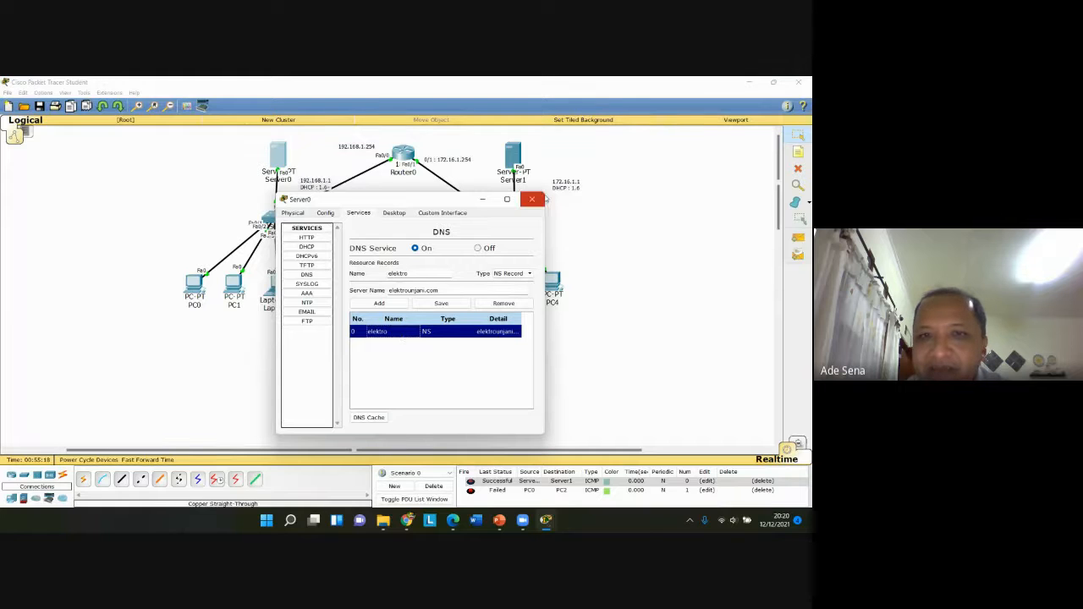
{"action": "left_click", "coordinate": [531, 199]}
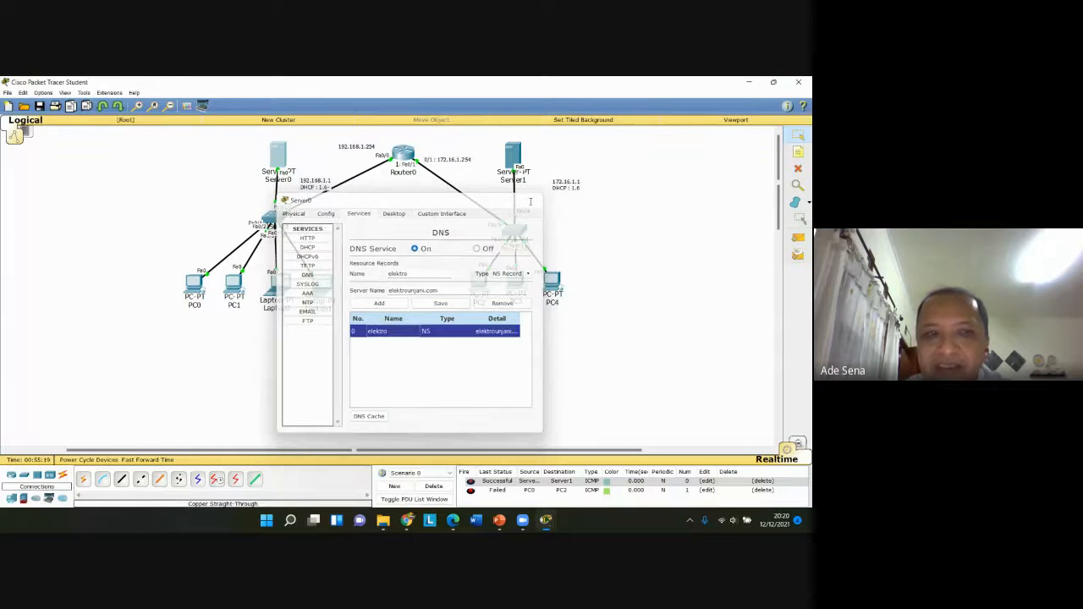
{"action": "left_click", "coordinate": [203, 288]}
{"action": "left_click", "coordinate": [507, 242]}
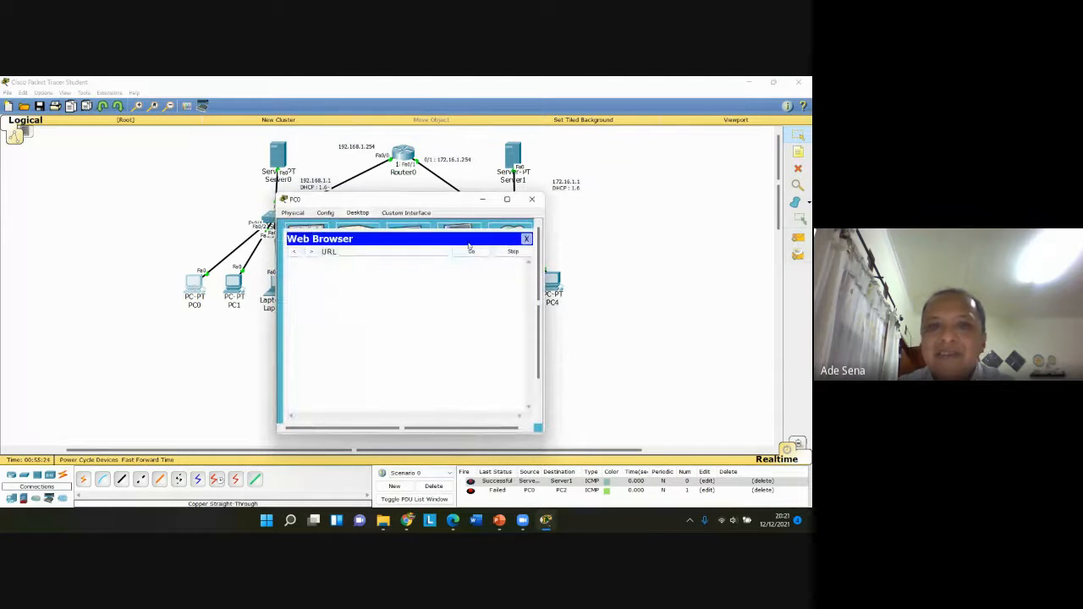
{"action": "type", "text": "http"}
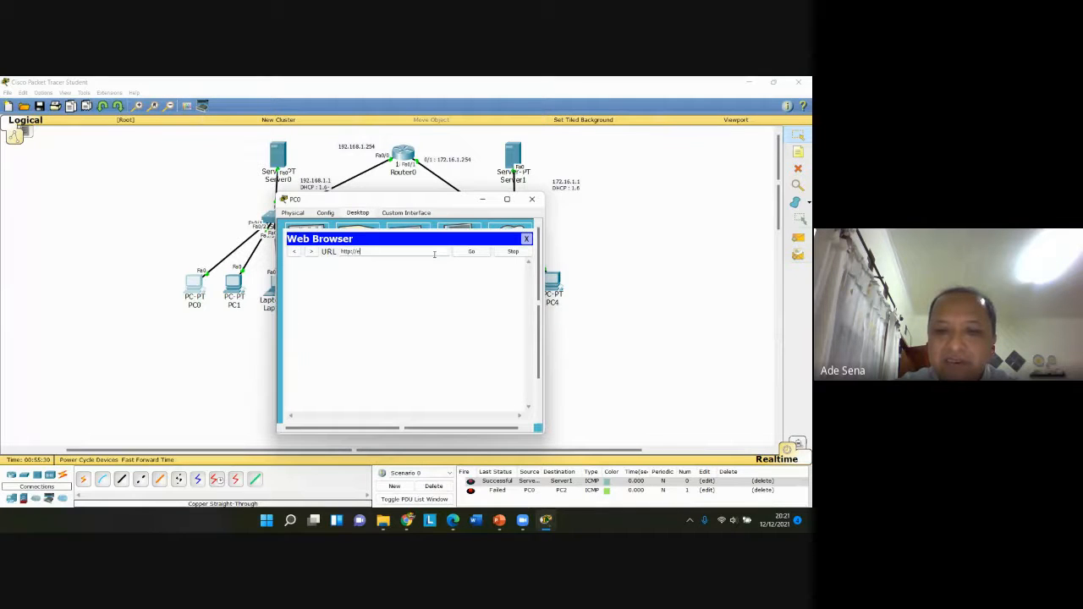
{"action": "type", "text": "://ek"}
{"action": "key", "text": "BackSpace"}
{"action": "type", "text": "lea"}
{"action": "key", "text": "BackSpace"}
{"action": "key", "text": "BackSpace"}
{"action": "key", "text": "BackSpace"}
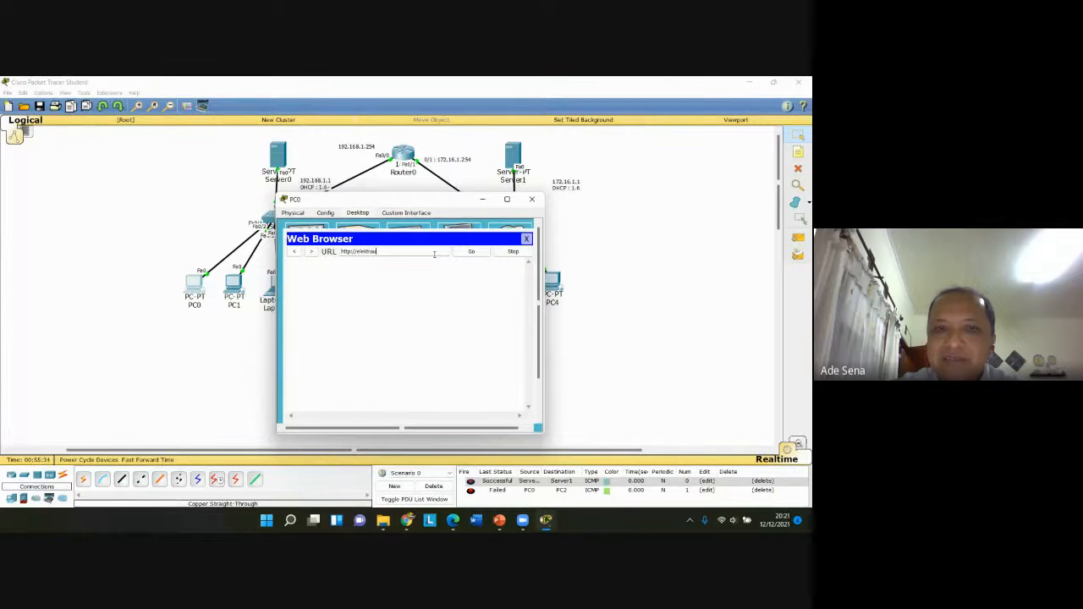
{"action": "type", "text": "lektrounjani."}
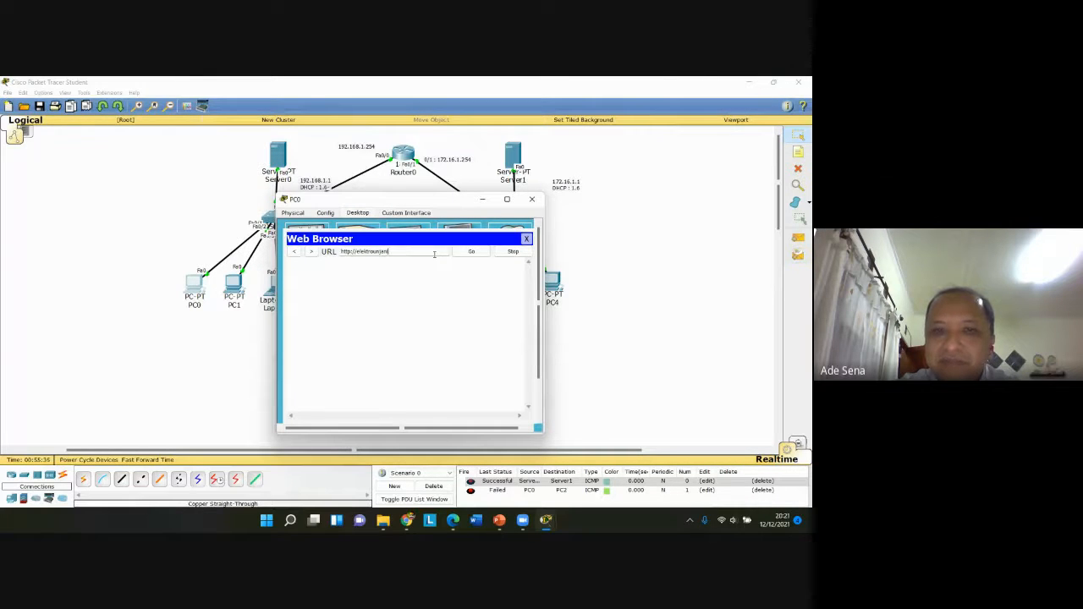
{"action": "type", "text": "com"}
{"action": "key", "text": "Return"}
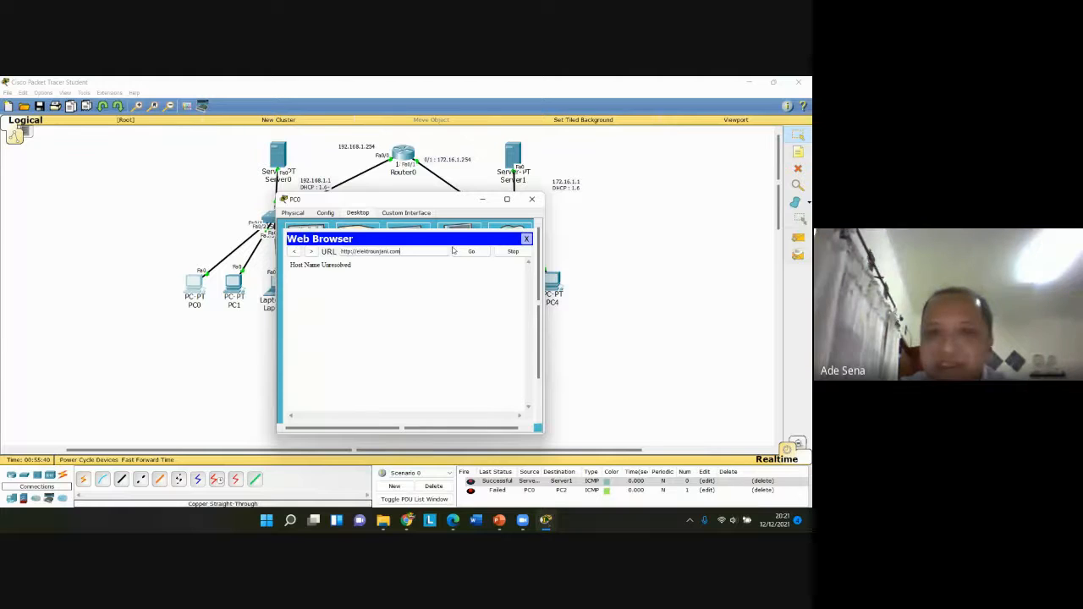
{"action": "left_click", "coordinate": [526, 238]}
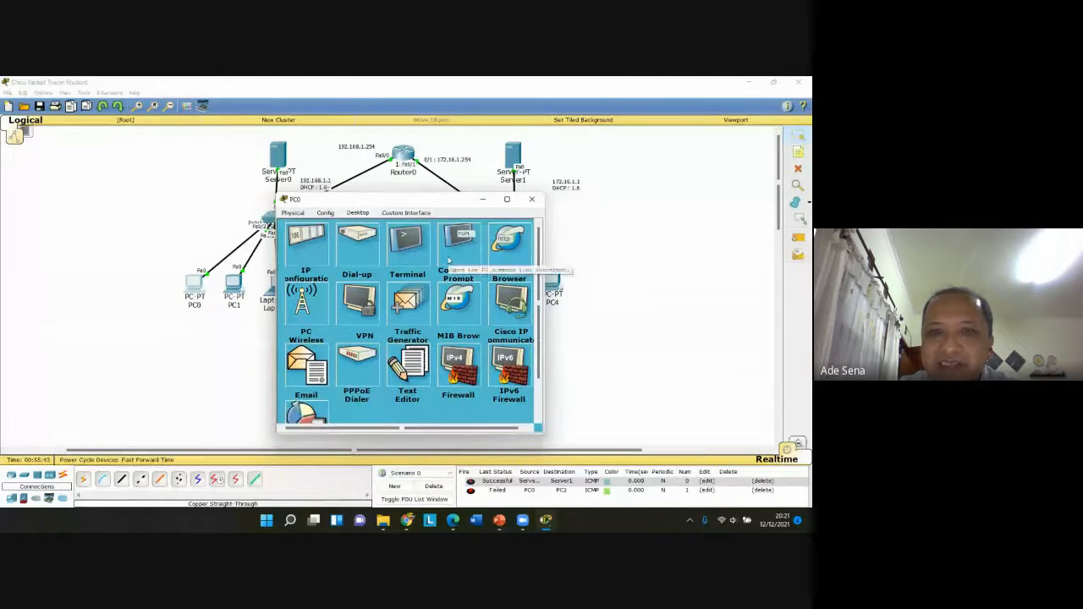
{"action": "left_click", "coordinate": [506, 242]}
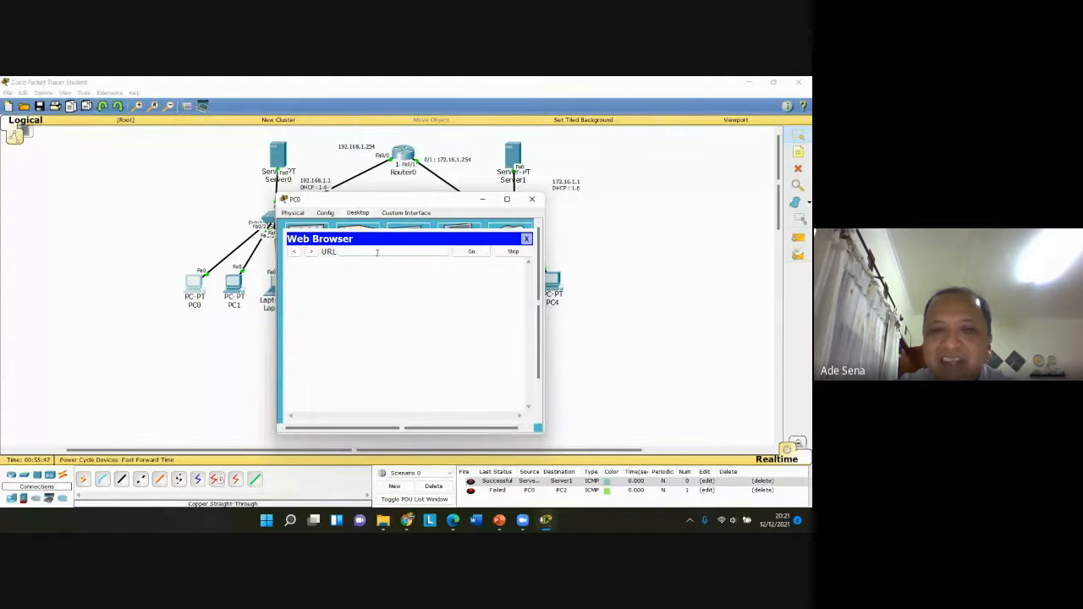
{"action": "type", "text": "http"}
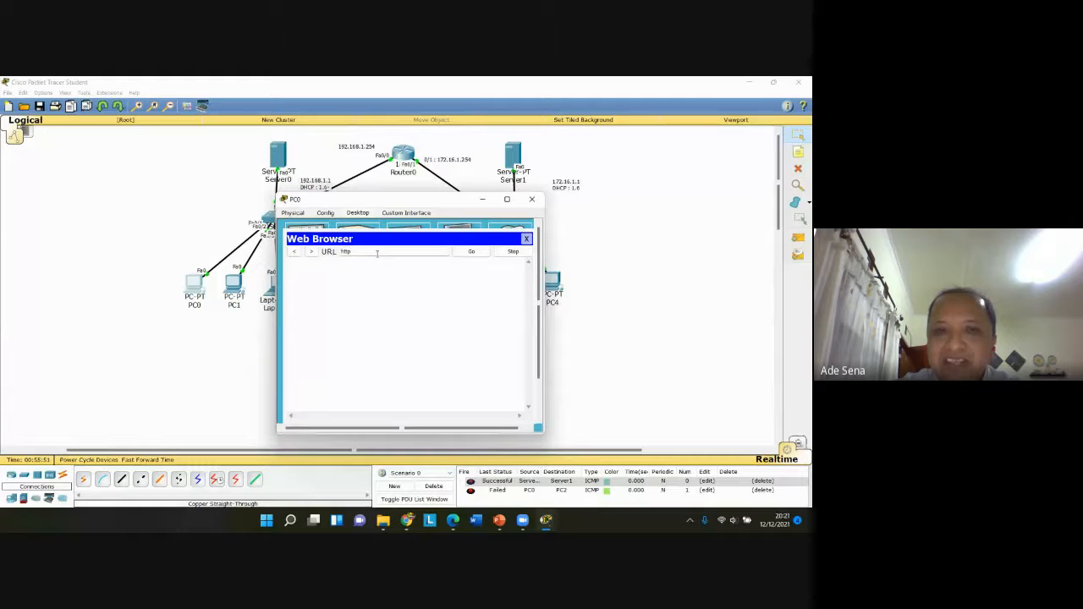
{"action": "left_click_drag", "start_coordinate": [378, 254], "coordinate": [167, 306]}
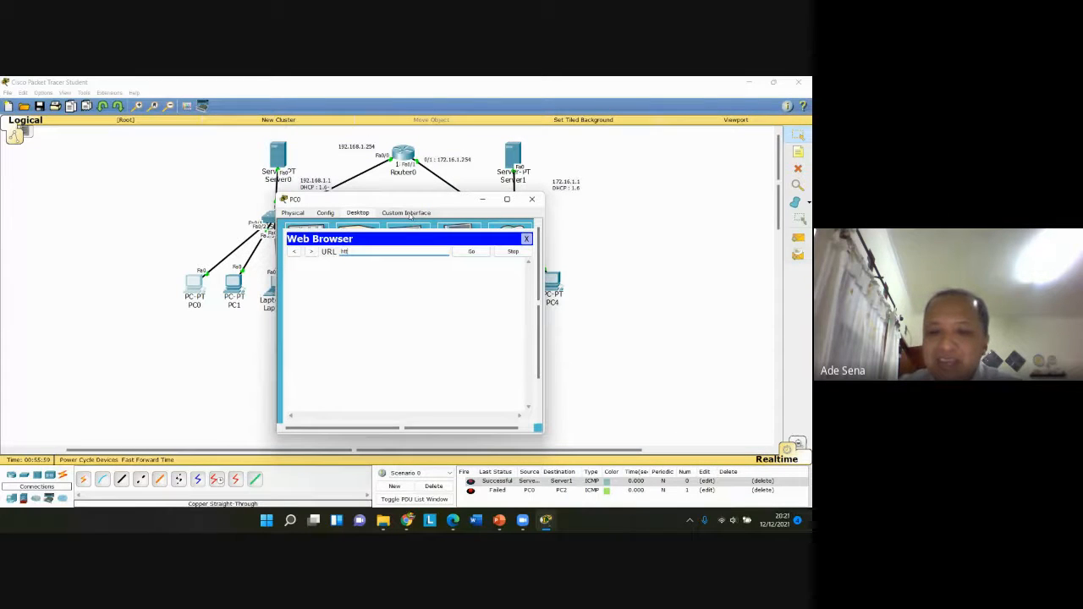
{"action": "type", "text": "p"}
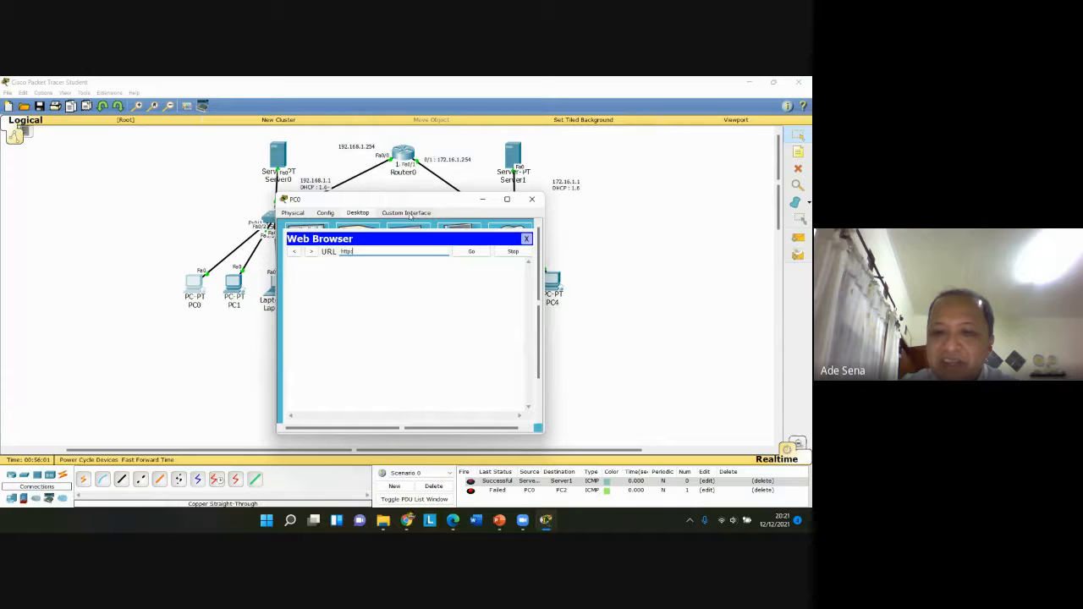
{"action": "type", "text": "://"}
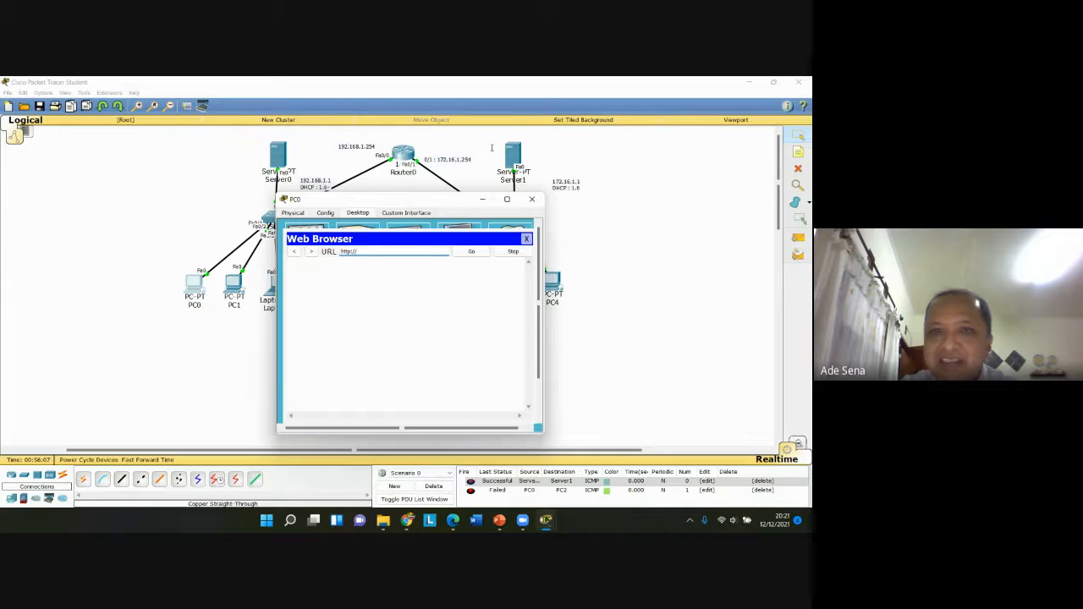
{"action": "type", "text": "1"}
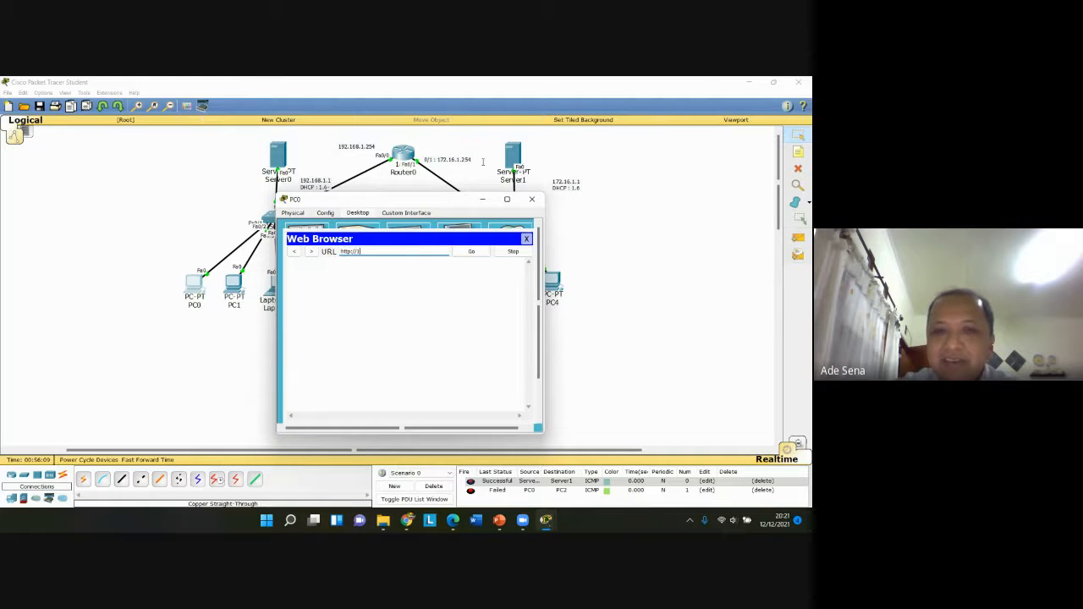
{"action": "type", "text": "7"}
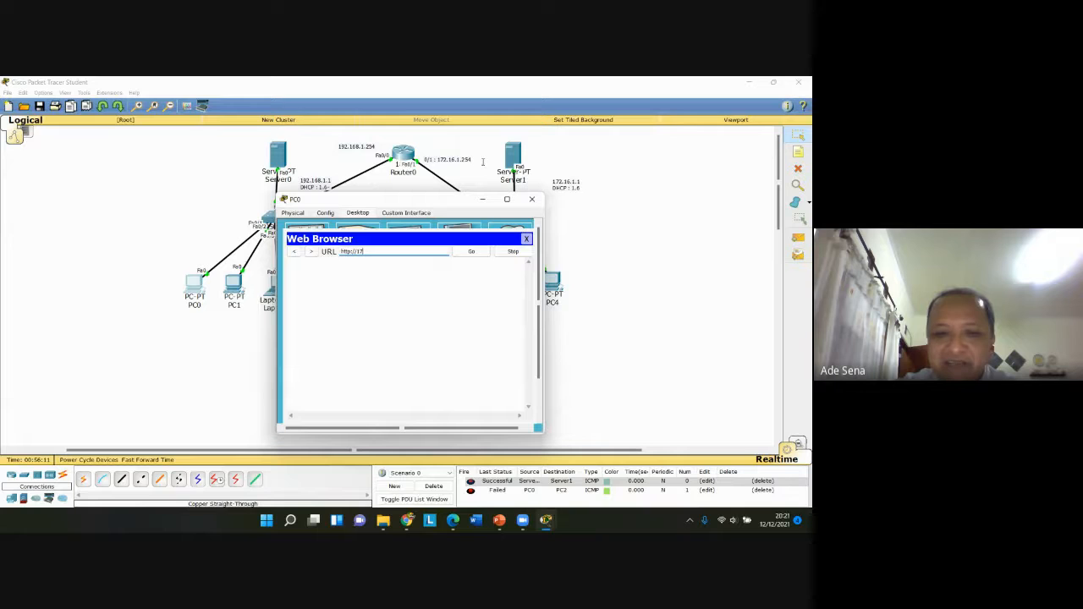
{"action": "type", "text": "2.16"}
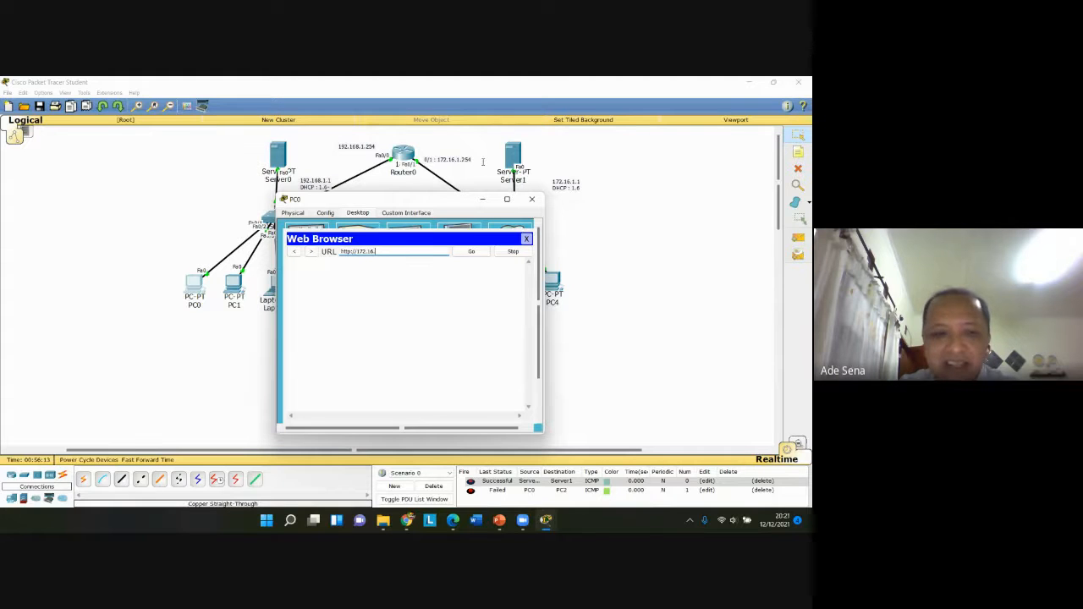
{"action": "type", "text": ".1.1"}
{"action": "key", "text": "Return"}
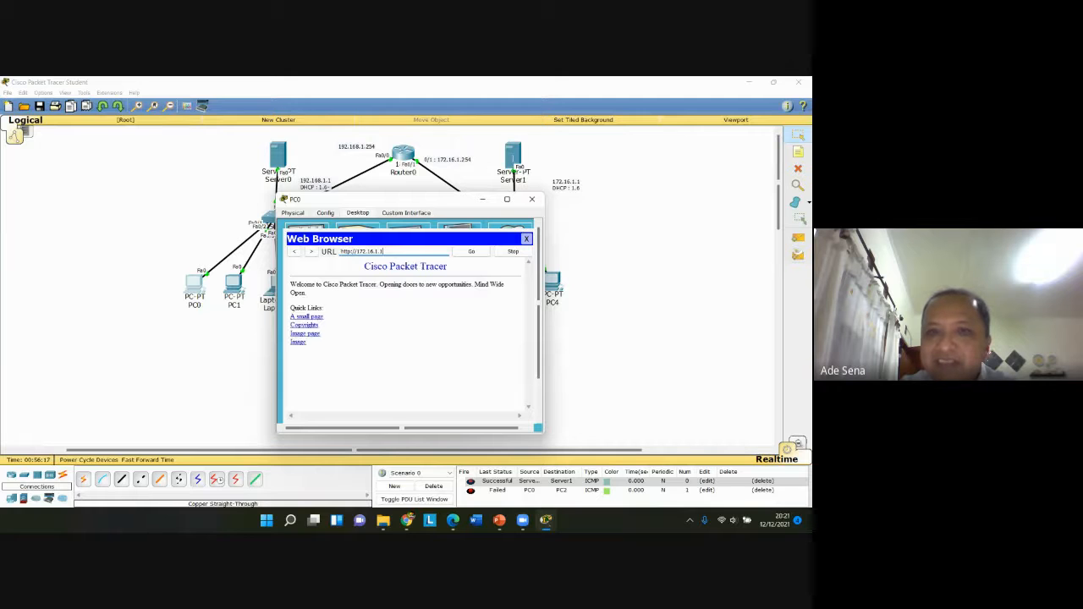
{"action": "left_click", "coordinate": [525, 239]}
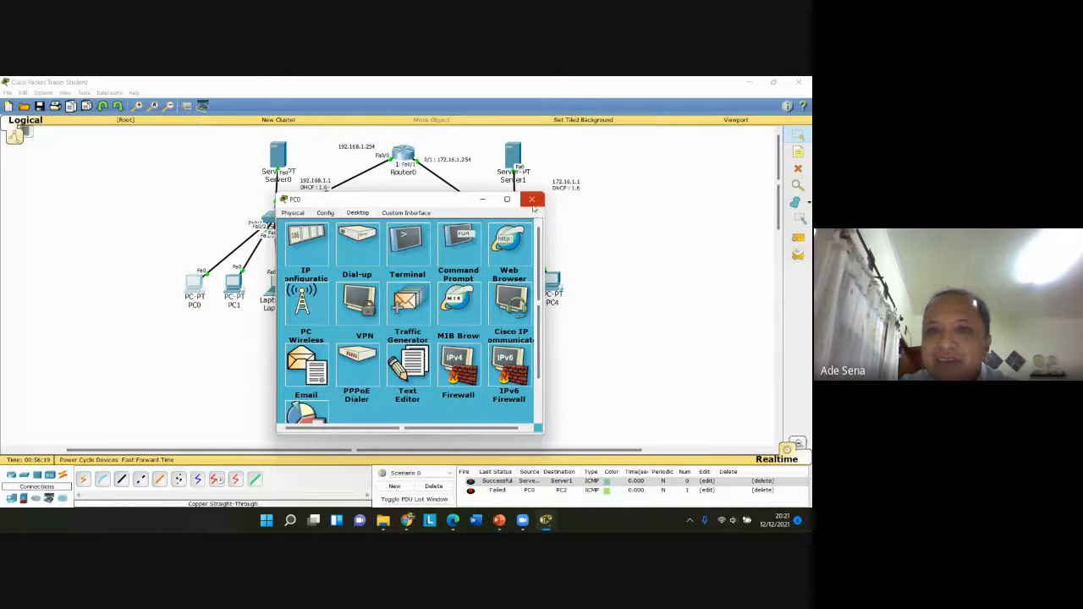
{"action": "left_click", "coordinate": [532, 199]}
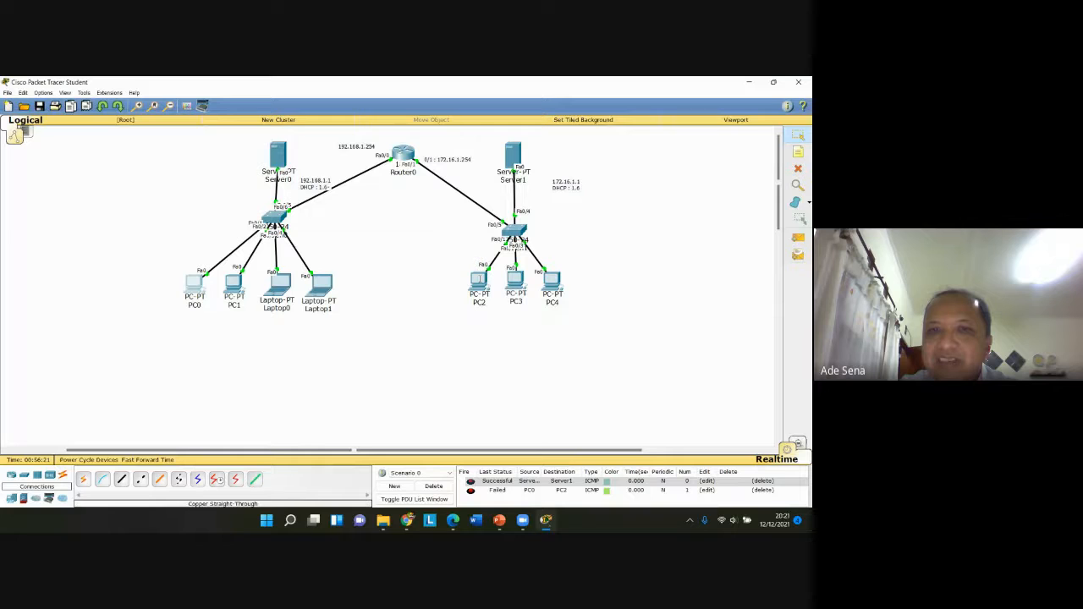
Check the elektro.com record in Server1's DNS service and close Server1's window
{"action": "left_click", "coordinate": [513, 157]}
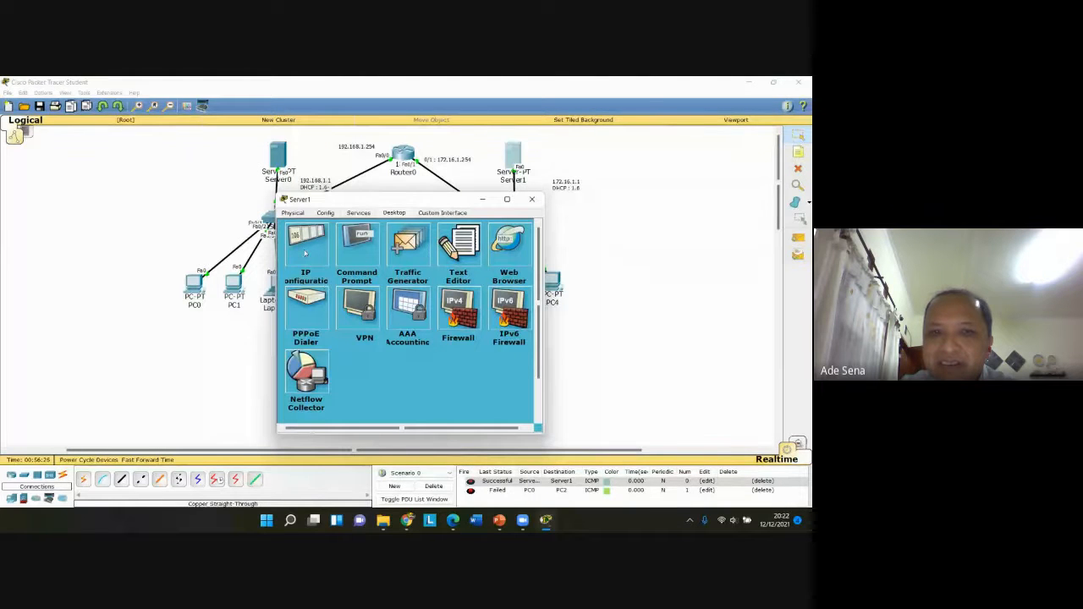
{"action": "left_click", "coordinate": [359, 215]}
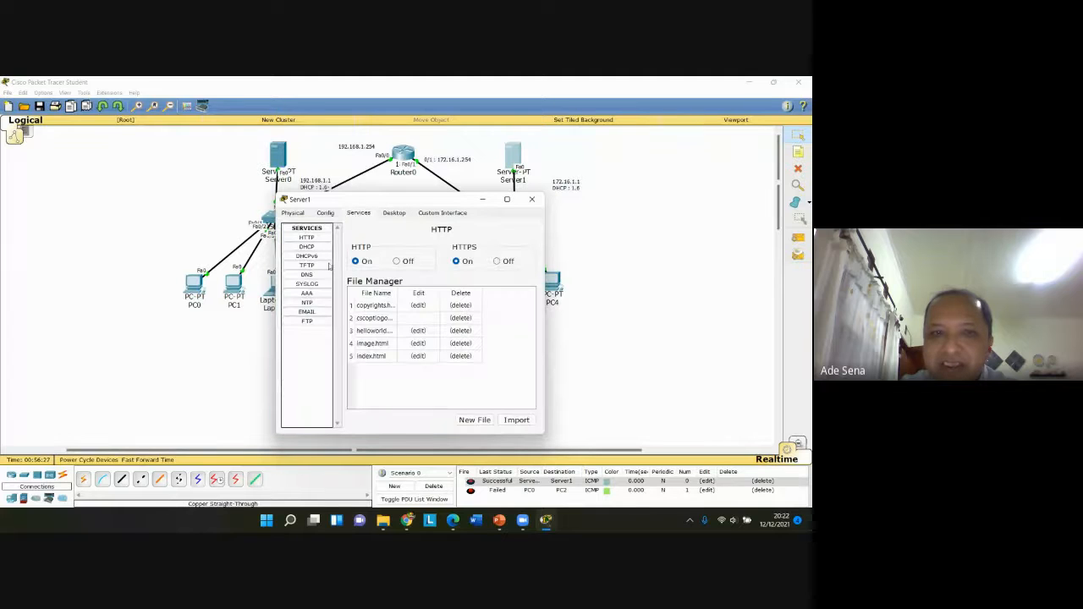
{"action": "left_click", "coordinate": [307, 275]}
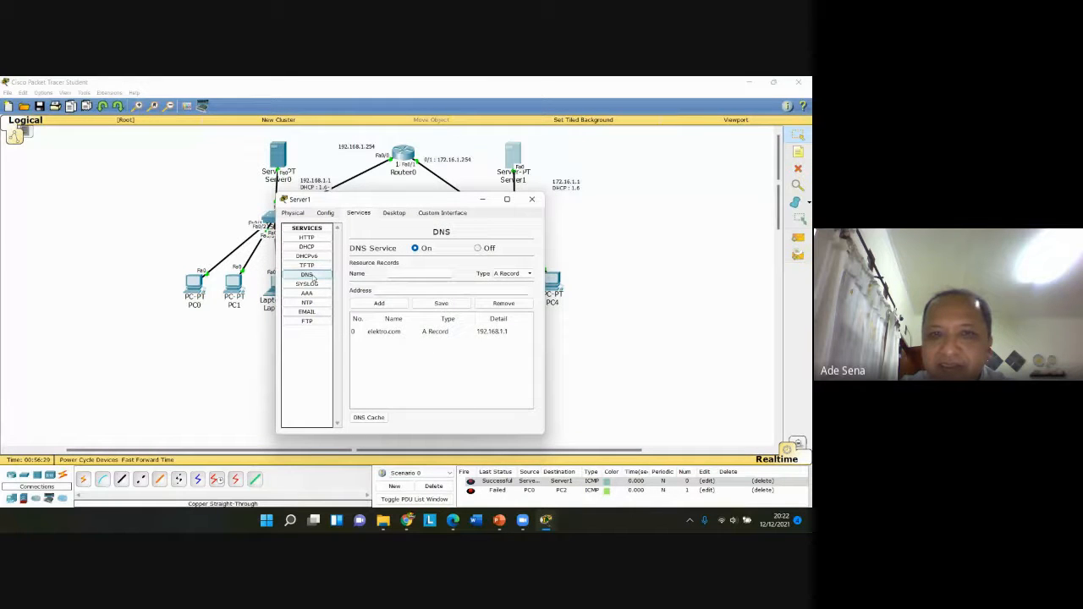
{"action": "left_click", "coordinate": [396, 333]}
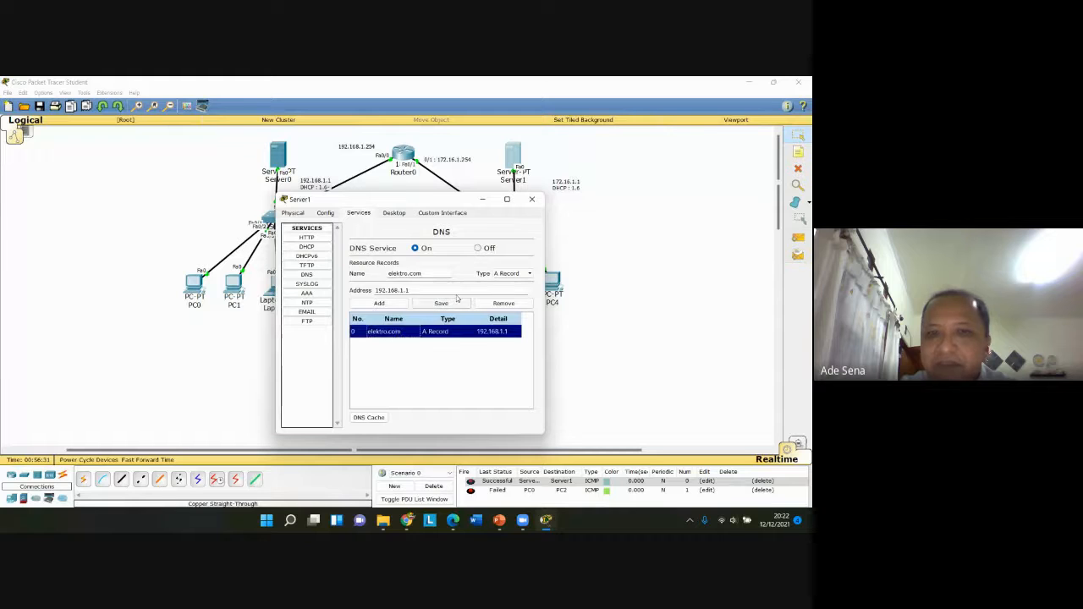
{"action": "left_click", "coordinate": [530, 201]}
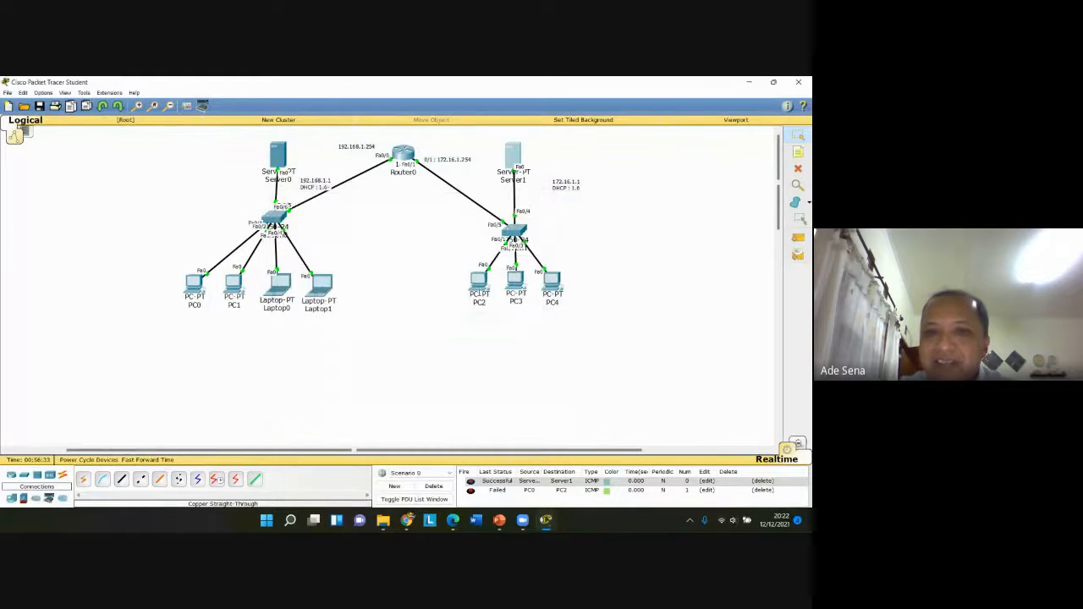
Try to load elektro.com in PC2's web browser, and close the browser and PC2's window
{"action": "left_click", "coordinate": [478, 281]}
{"action": "left_click", "coordinate": [508, 246]}
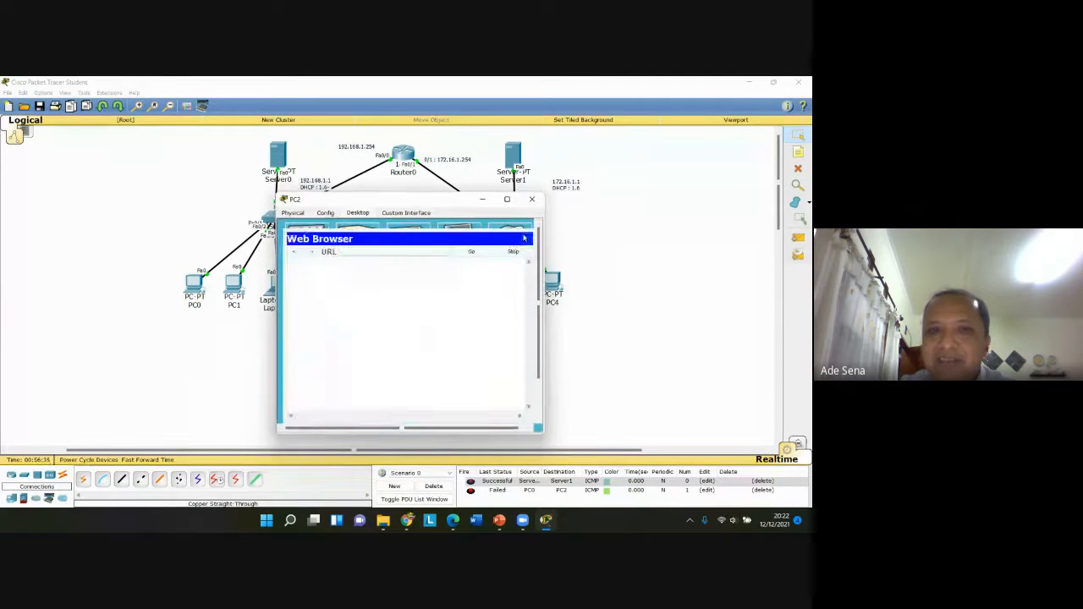
{"action": "type", "text": "ele"}
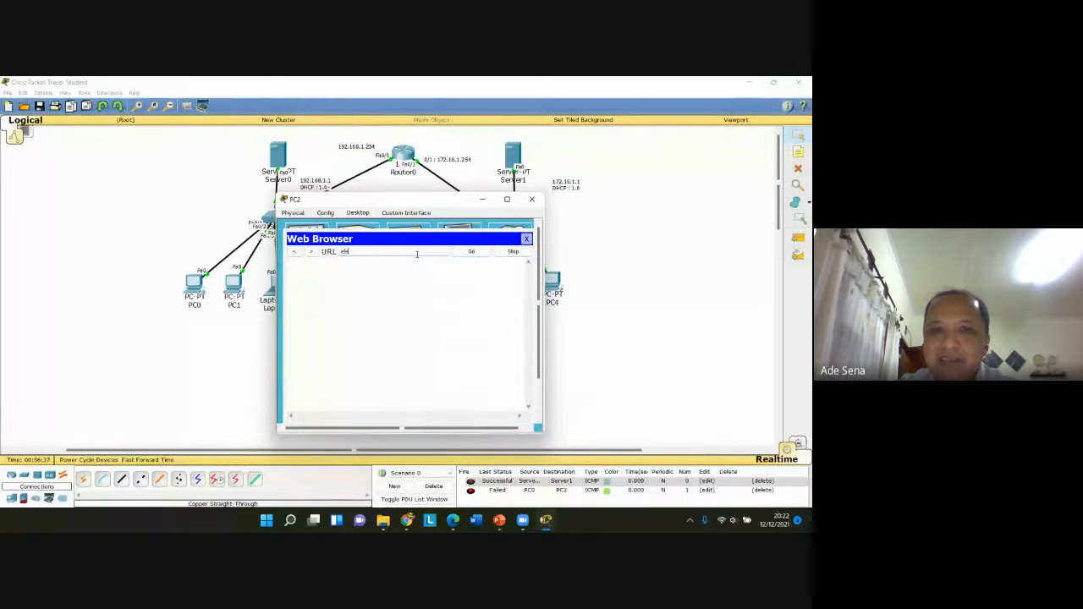
{"action": "type", "text": "ktro.com"}
{"action": "key", "text": "Return"}
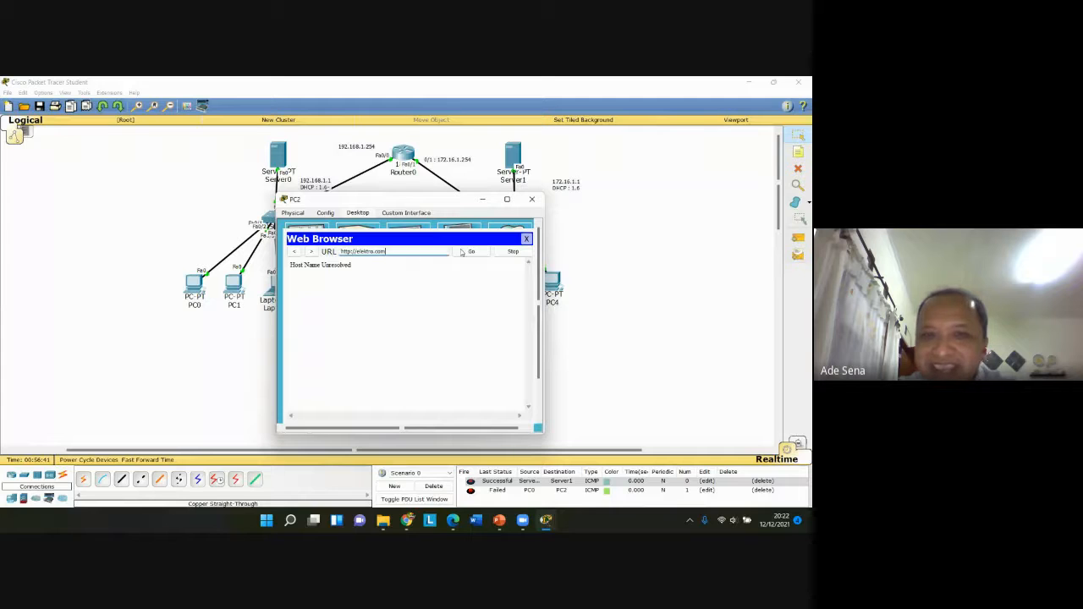
{"action": "left_click", "coordinate": [525, 239]}
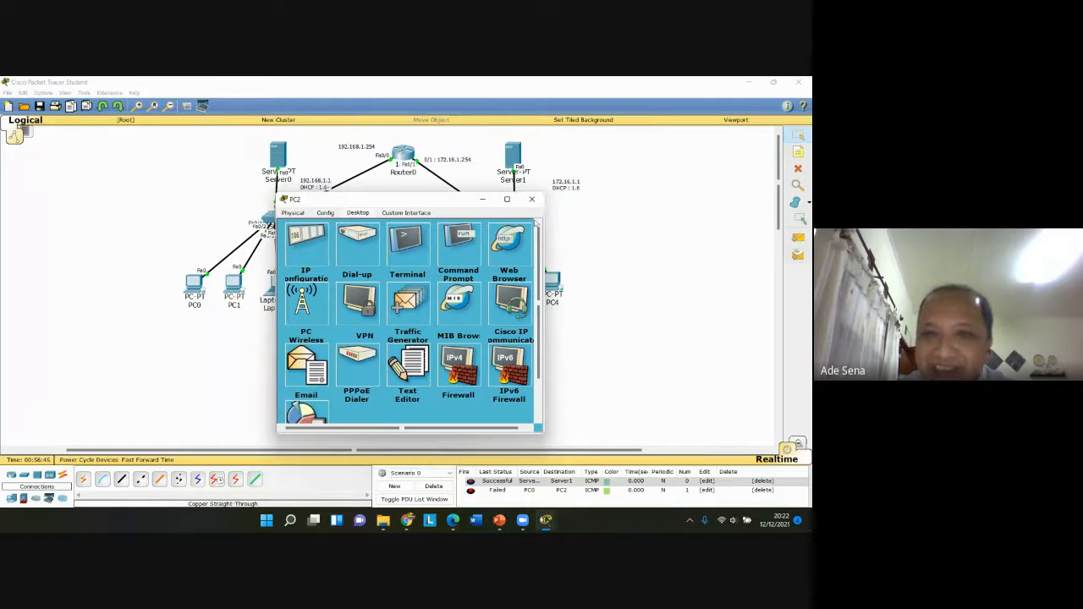
{"action": "left_click", "coordinate": [532, 201]}
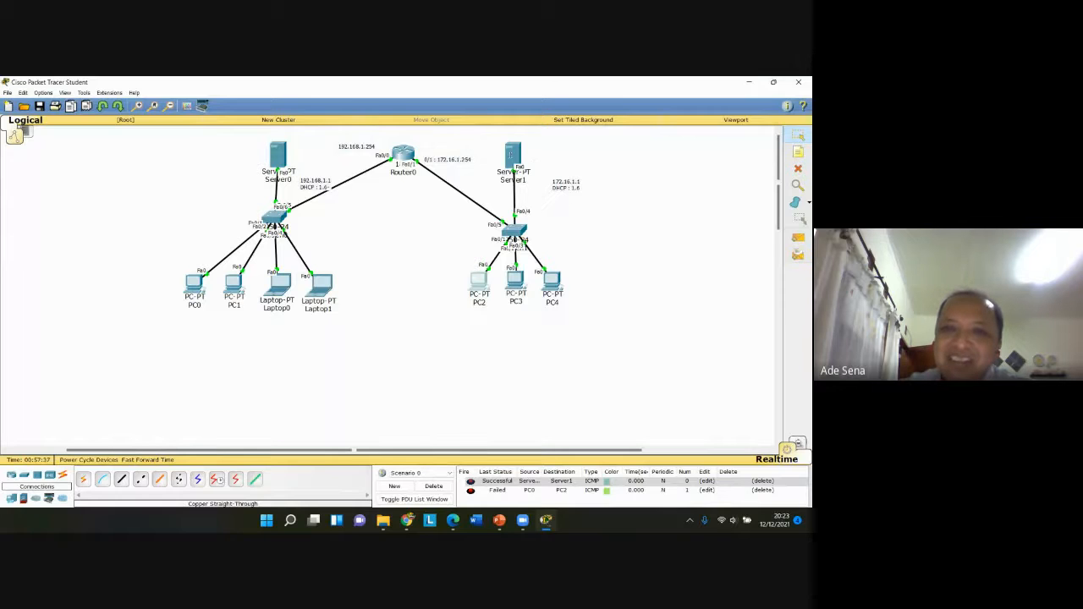
Review the DHCP pool settings and the DNS records in Server1's services
{"action": "left_click", "coordinate": [512, 155]}
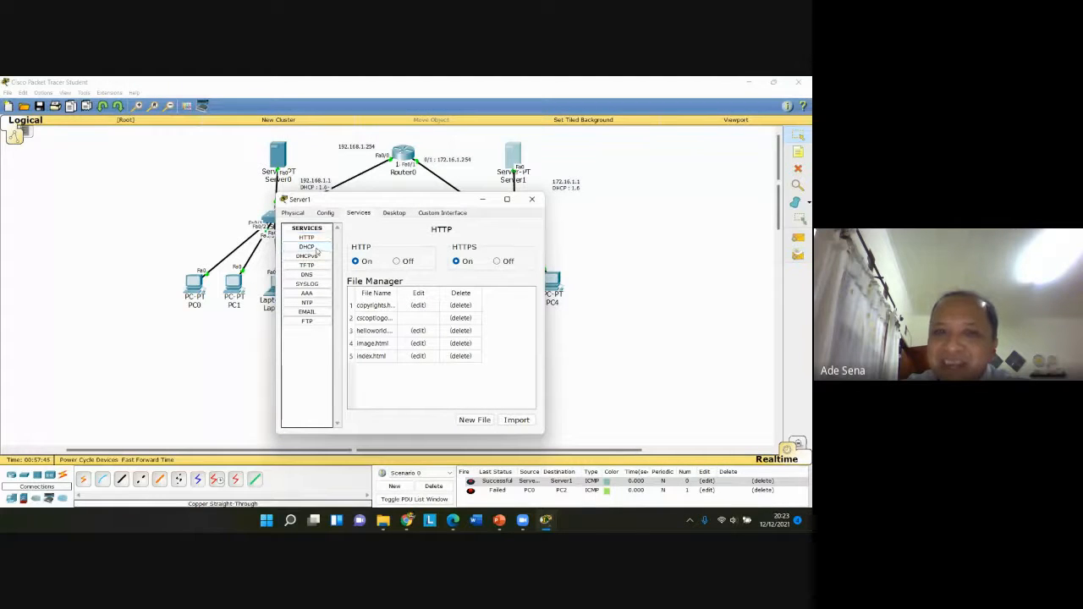
{"action": "left_click", "coordinate": [308, 247]}
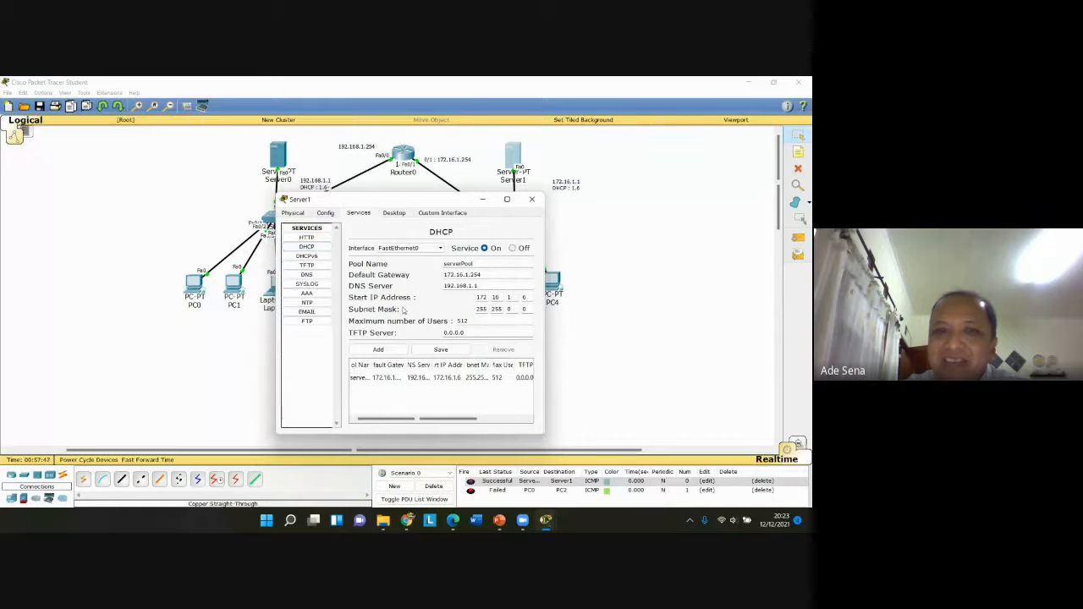
{"action": "left_click", "coordinate": [308, 275]}
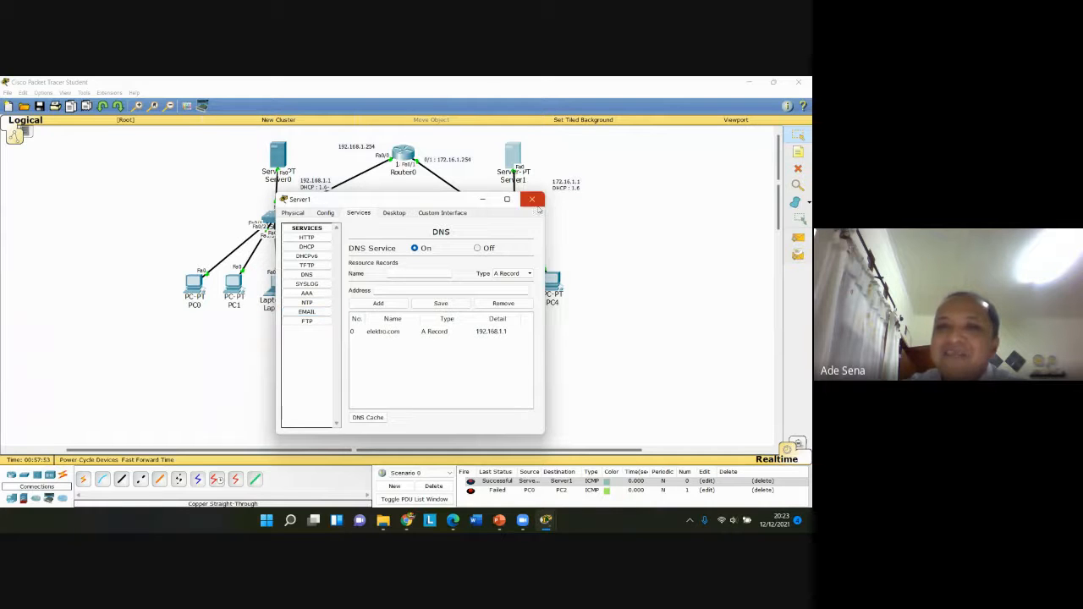
Close Server1's window and check the static IP address, subnet mask, gateway and DNS settings of Server0
{"action": "left_click", "coordinate": [531, 200]}
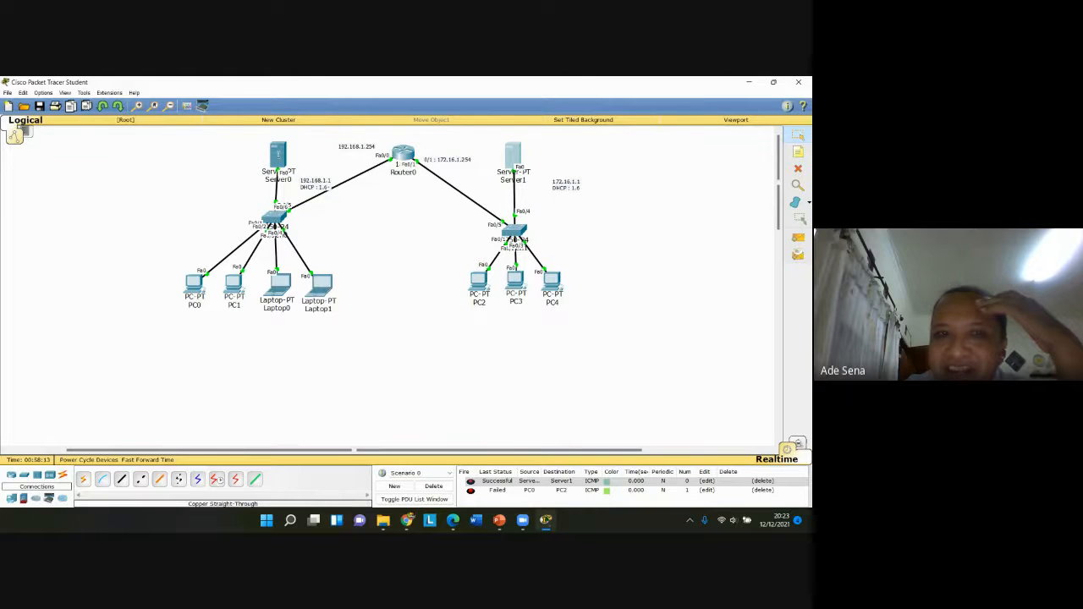
{"action": "left_click", "coordinate": [277, 155]}
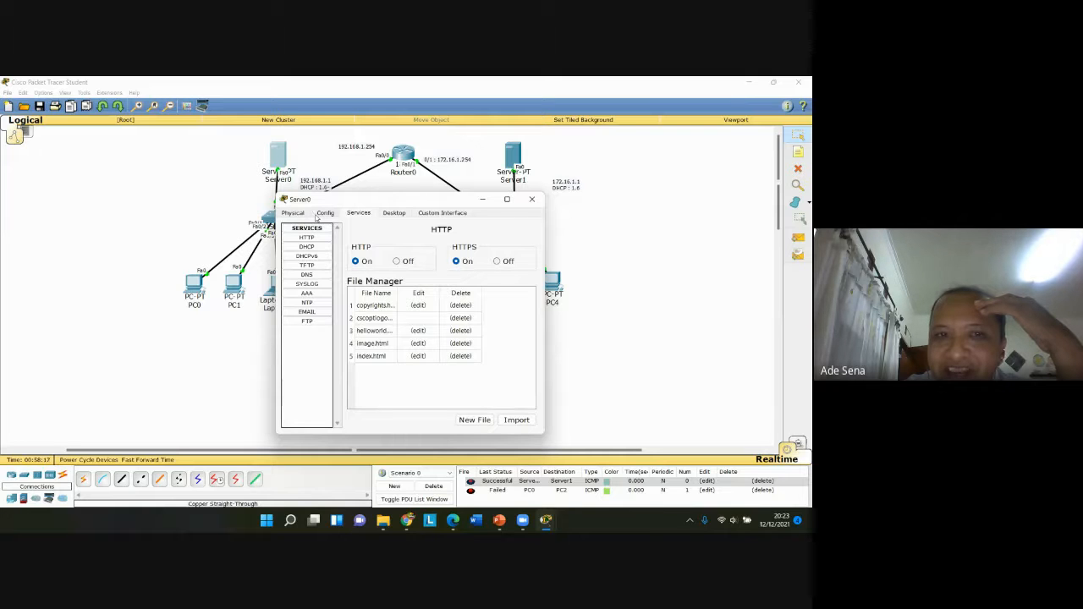
{"action": "left_click", "coordinate": [386, 214]}
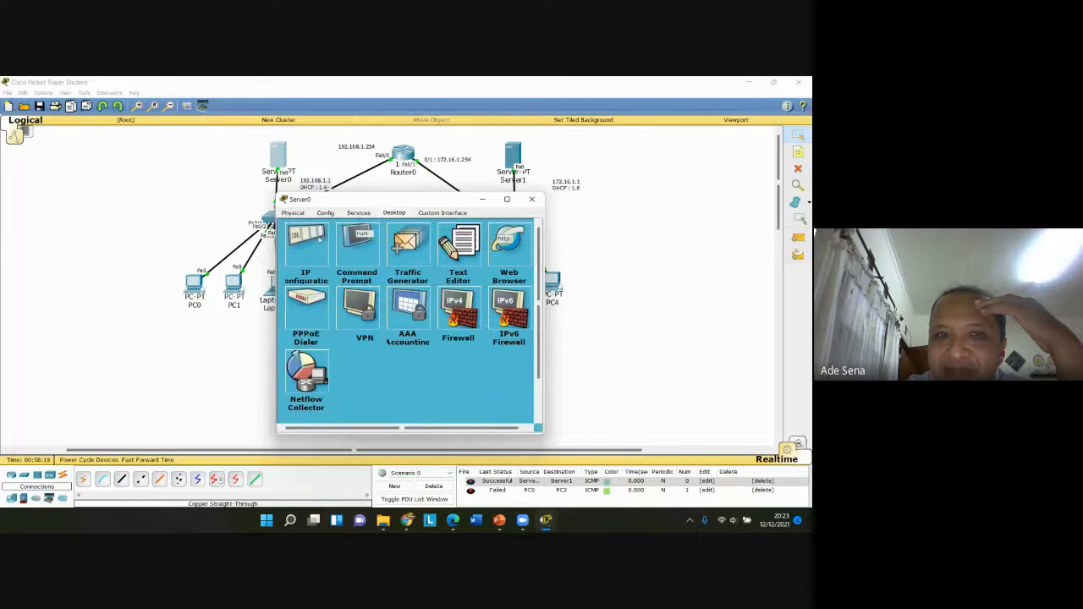
{"action": "left_click", "coordinate": [317, 242]}
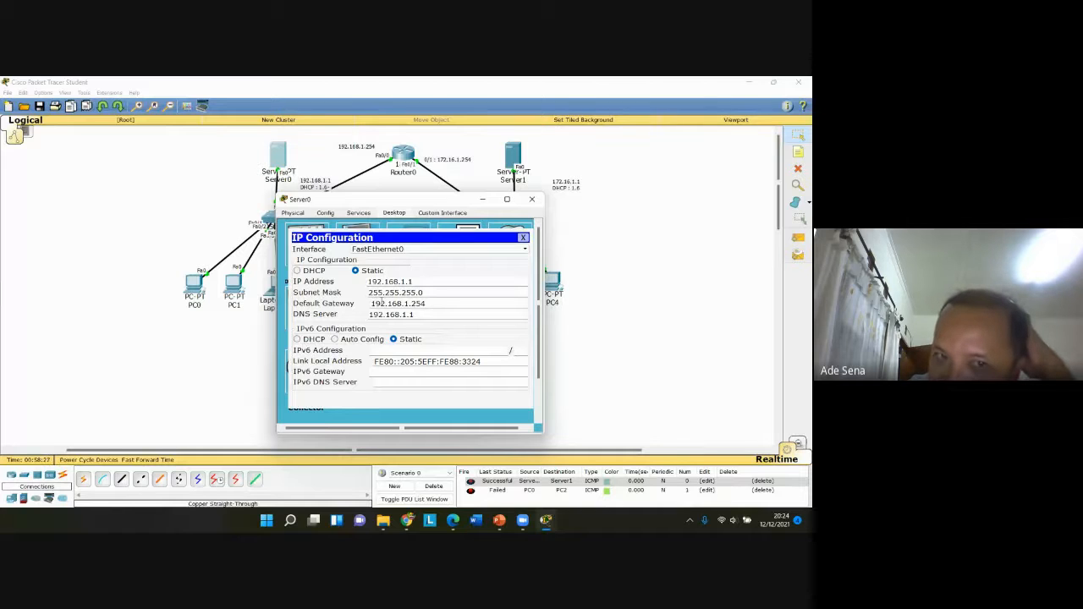
{"action": "left_click", "coordinate": [523, 238]}
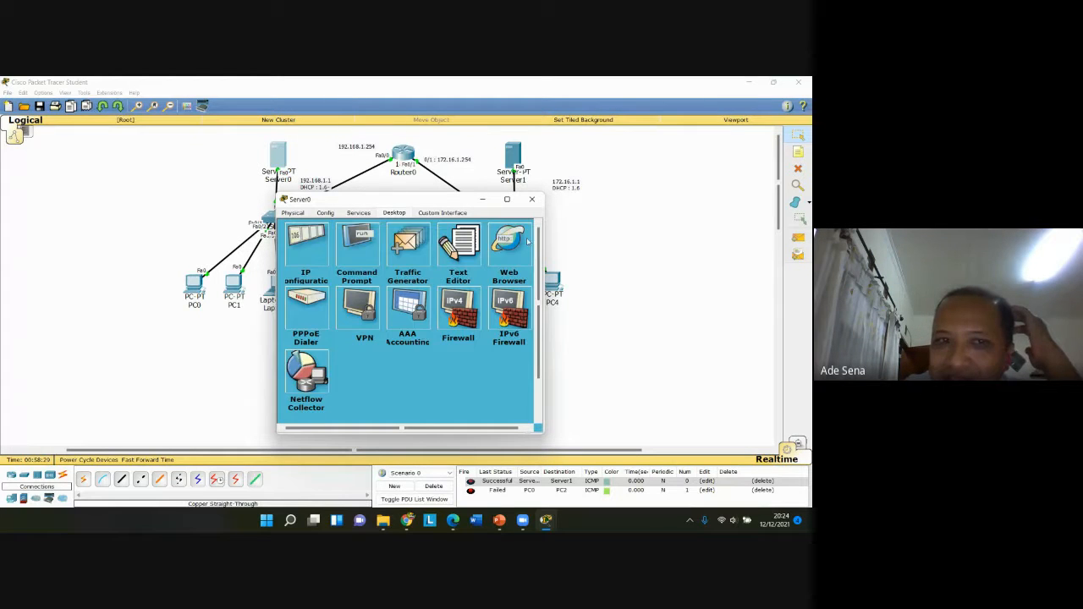
Review the DHCP pool settings in Server0's services and close Server0's window
{"action": "left_click", "coordinate": [358, 213]}
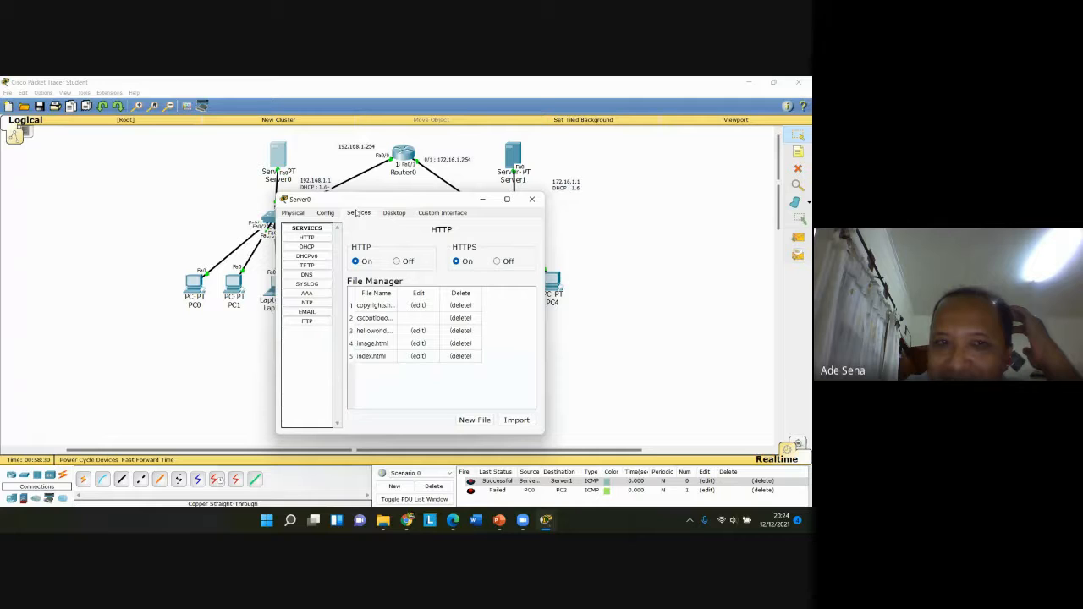
{"action": "left_click", "coordinate": [317, 247]}
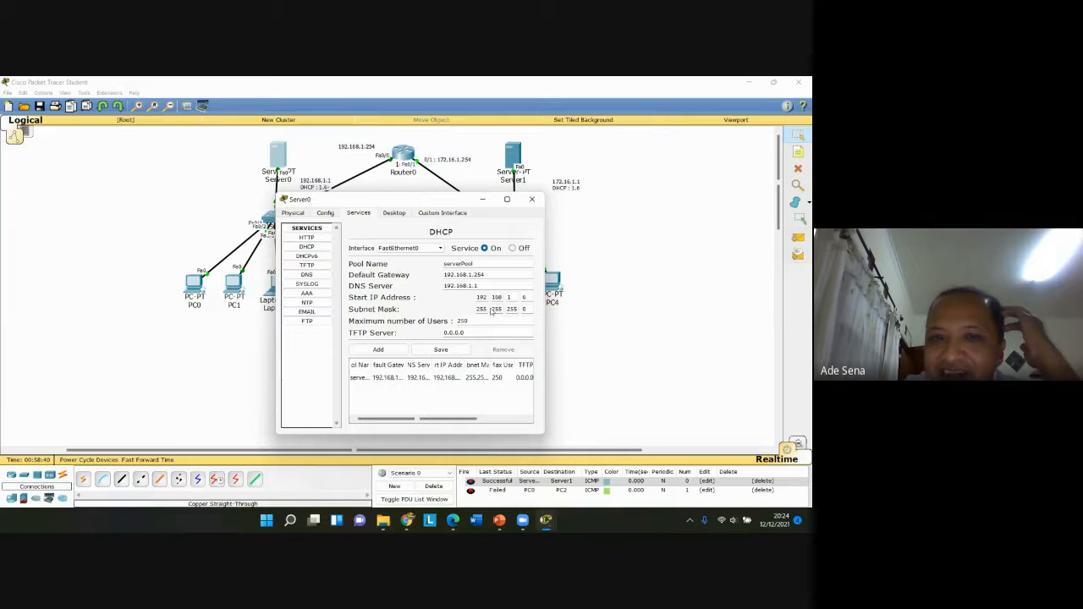
{"action": "left_click", "coordinate": [531, 200]}
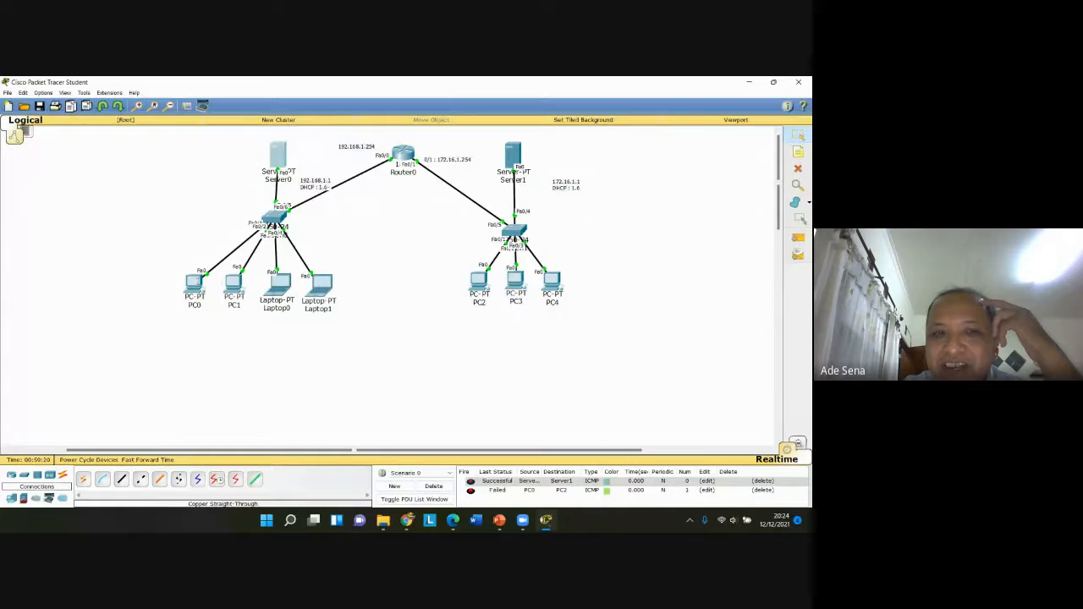
Renew PC1's DHCP lease by switching its IP configuration to Static and back to DHCP, and close PC1's window
{"action": "left_click", "coordinate": [234, 282]}
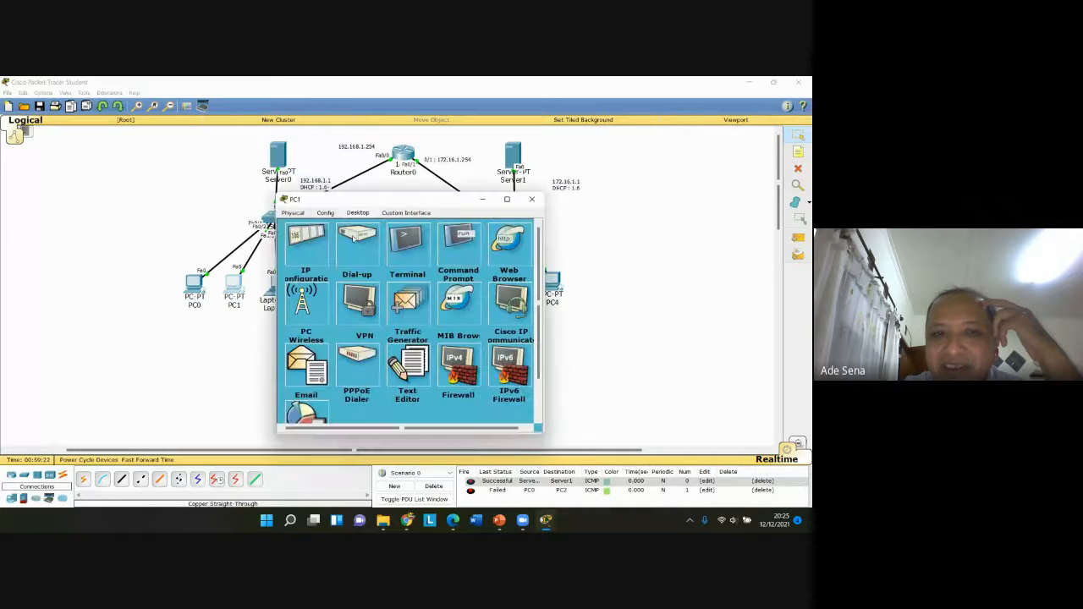
{"action": "left_click", "coordinate": [320, 247]}
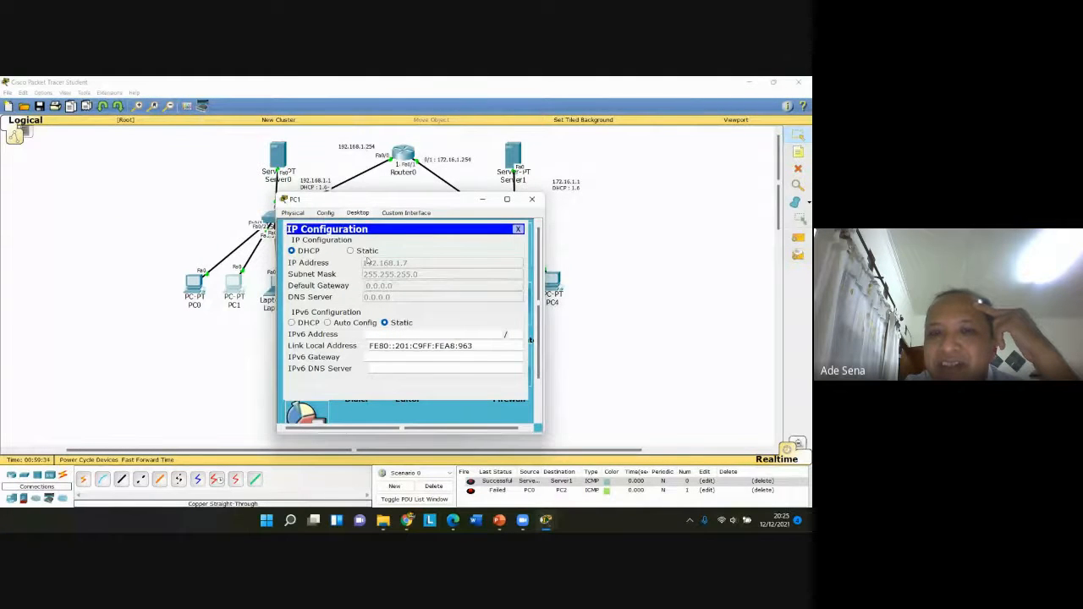
{"action": "left_click", "coordinate": [362, 252]}
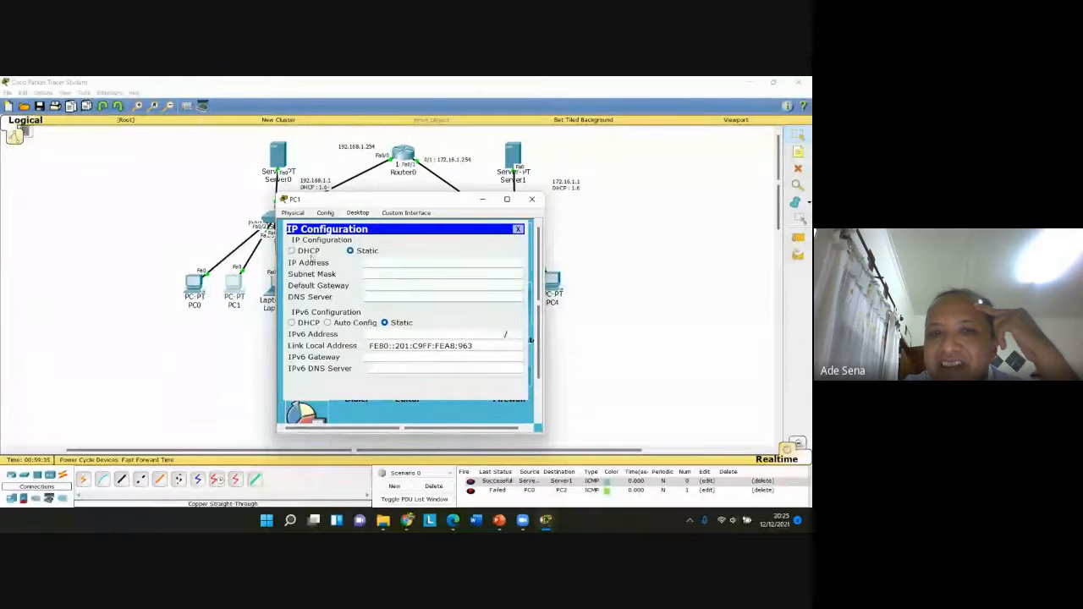
{"action": "left_click", "coordinate": [310, 254]}
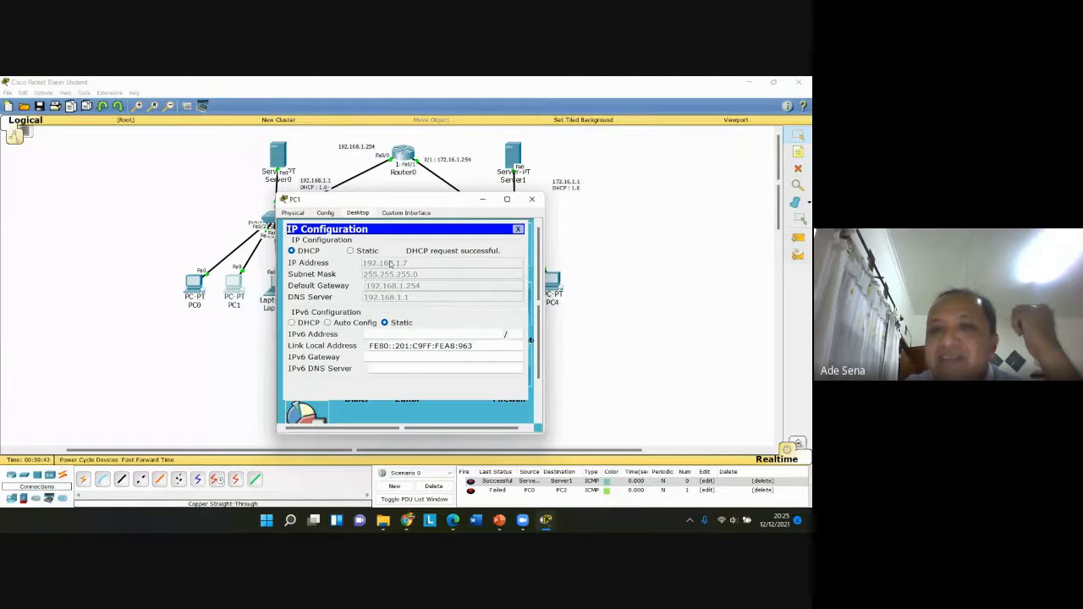
{"action": "left_click", "coordinate": [522, 232]}
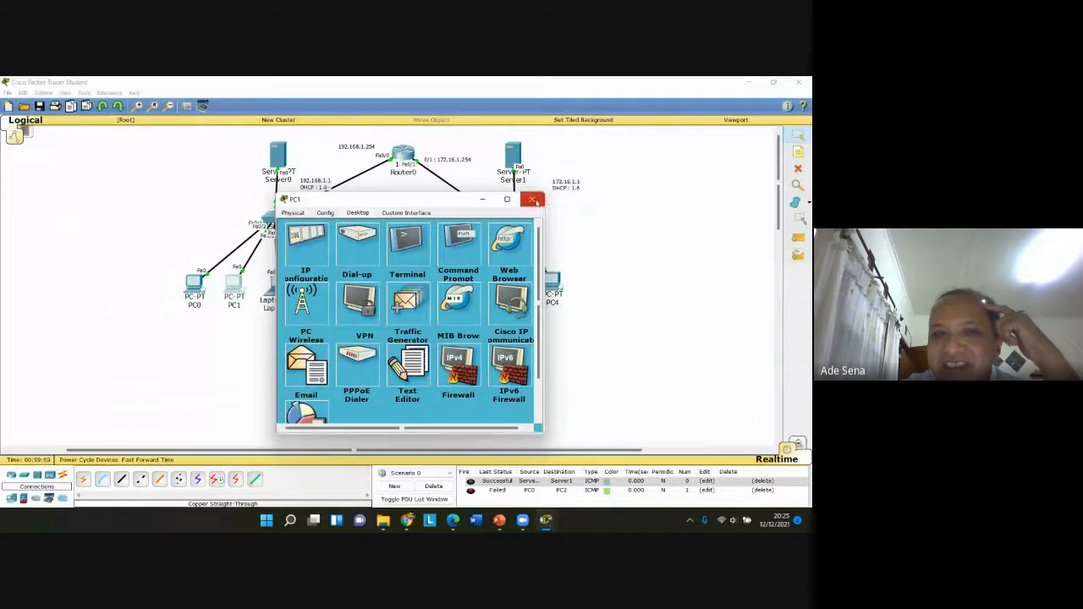
{"action": "left_click", "coordinate": [532, 198]}
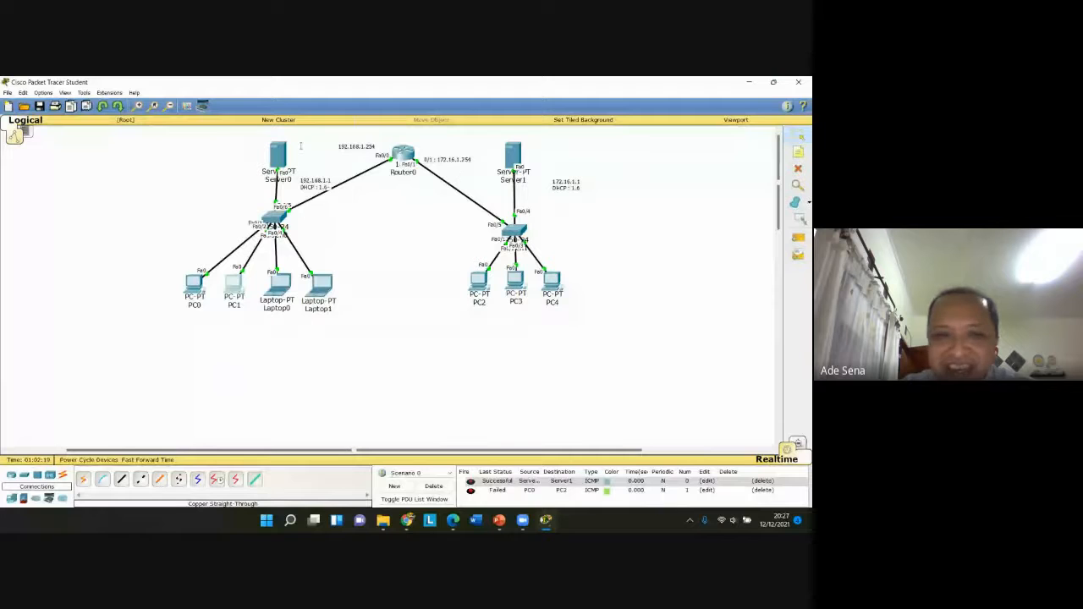
Switch to Chrome's Google Drive download warning page for the Cisco Packet Tracer 6.2 installer
{"action": "mouse_move", "coordinate": [407, 519]}
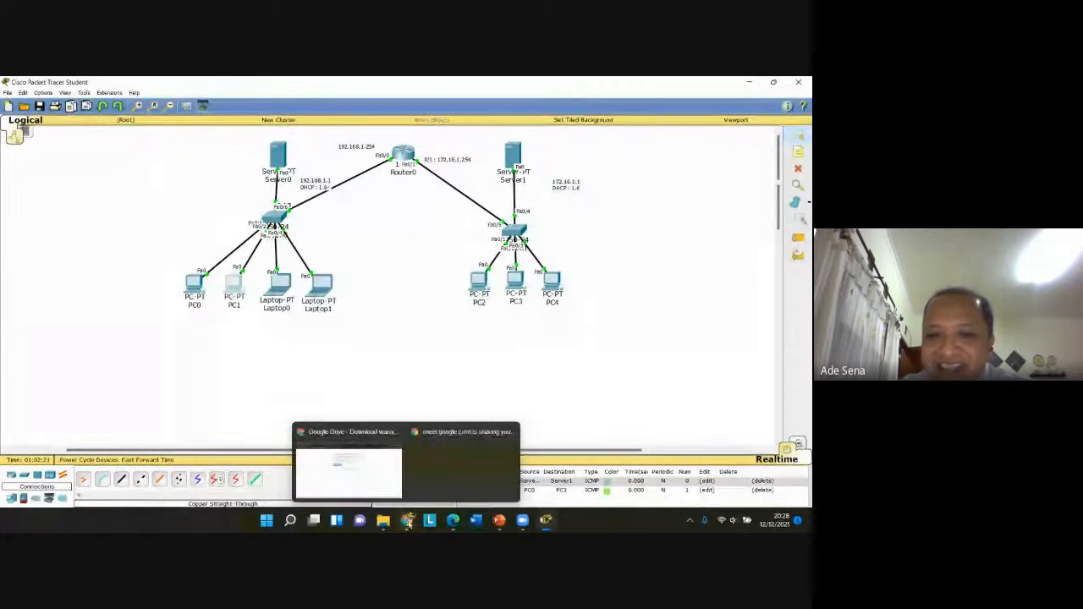
{"action": "mouse_move", "coordinate": [414, 499]}
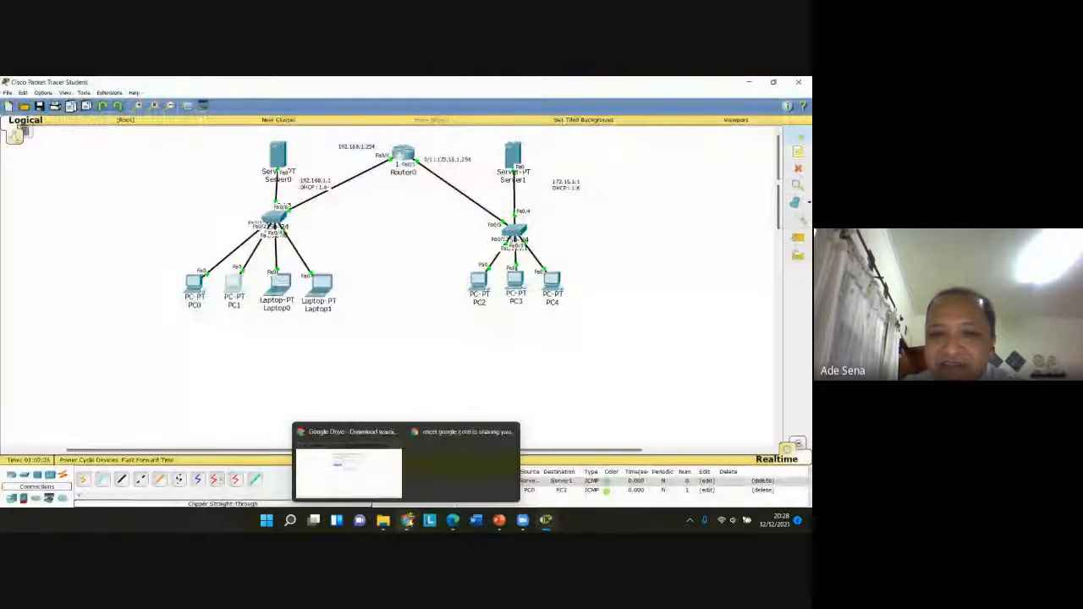
{"action": "left_click", "coordinate": [381, 487]}
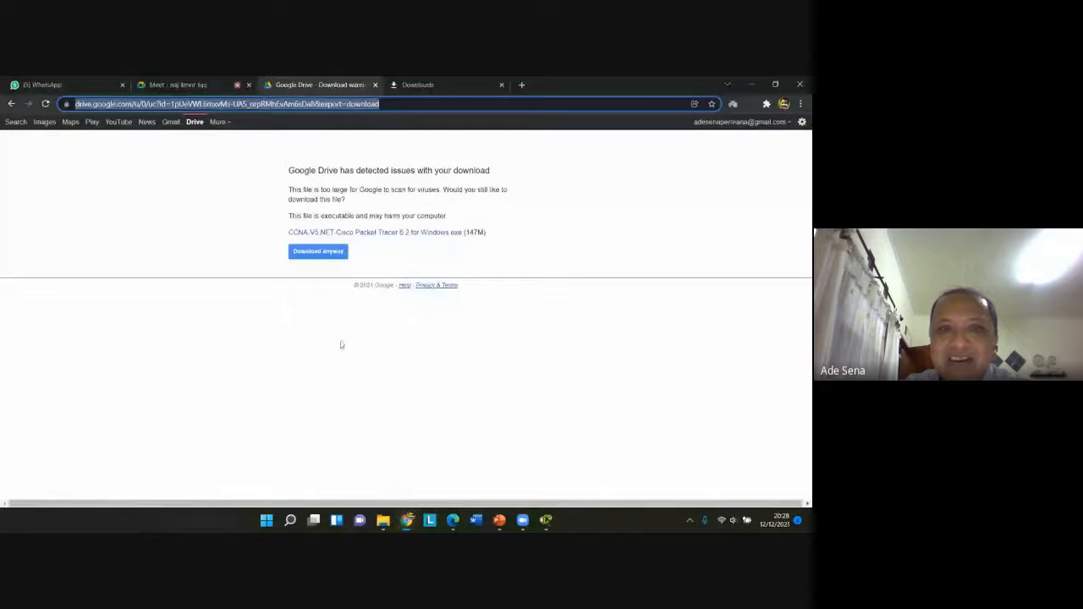